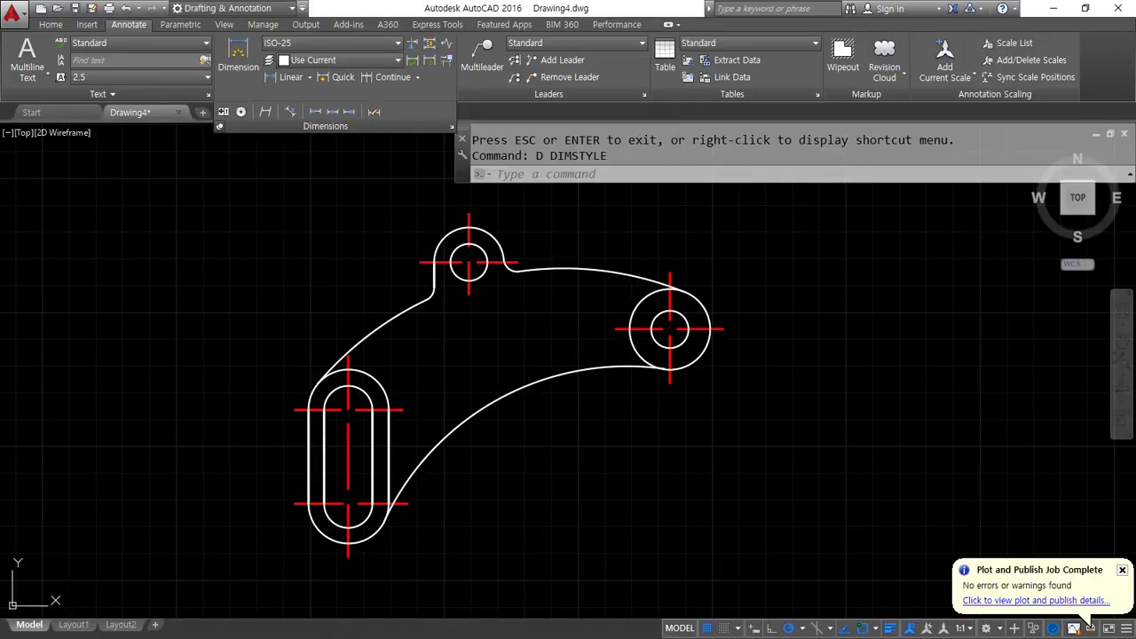
Start a new drawing and draw a 30 by 30 square with the Rectangle command
{"action": "key", "text": "Escape"}
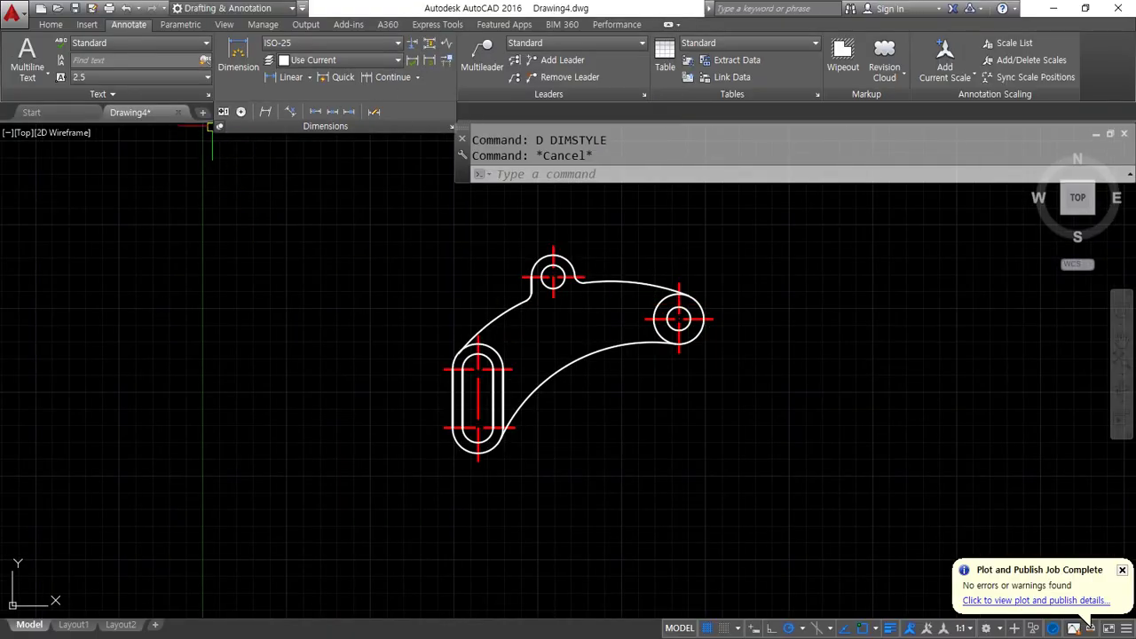
{"action": "left_click", "coordinate": [203, 114]}
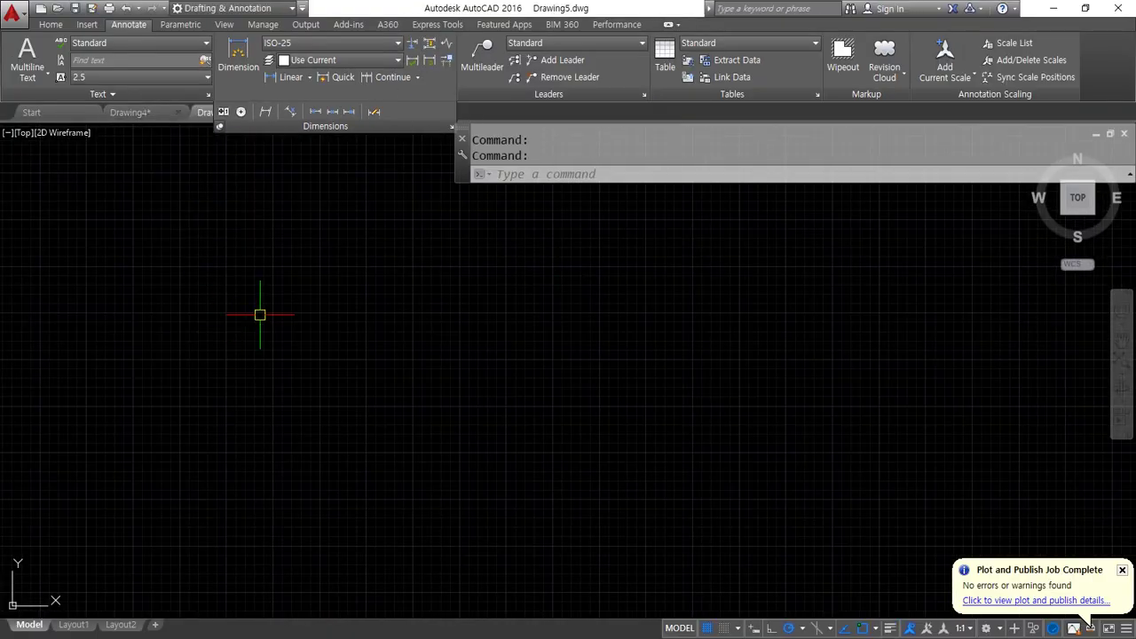
{"action": "type", "text": "rec"}
{"action": "key", "text": "Return"}
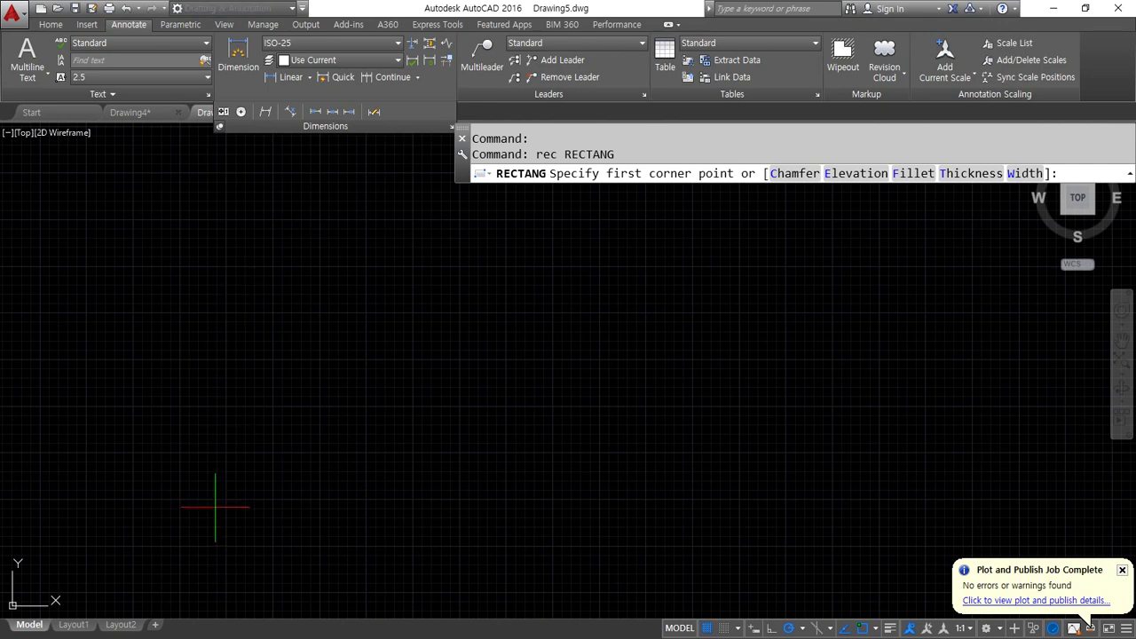
{"action": "left_click", "coordinate": [215, 477]}
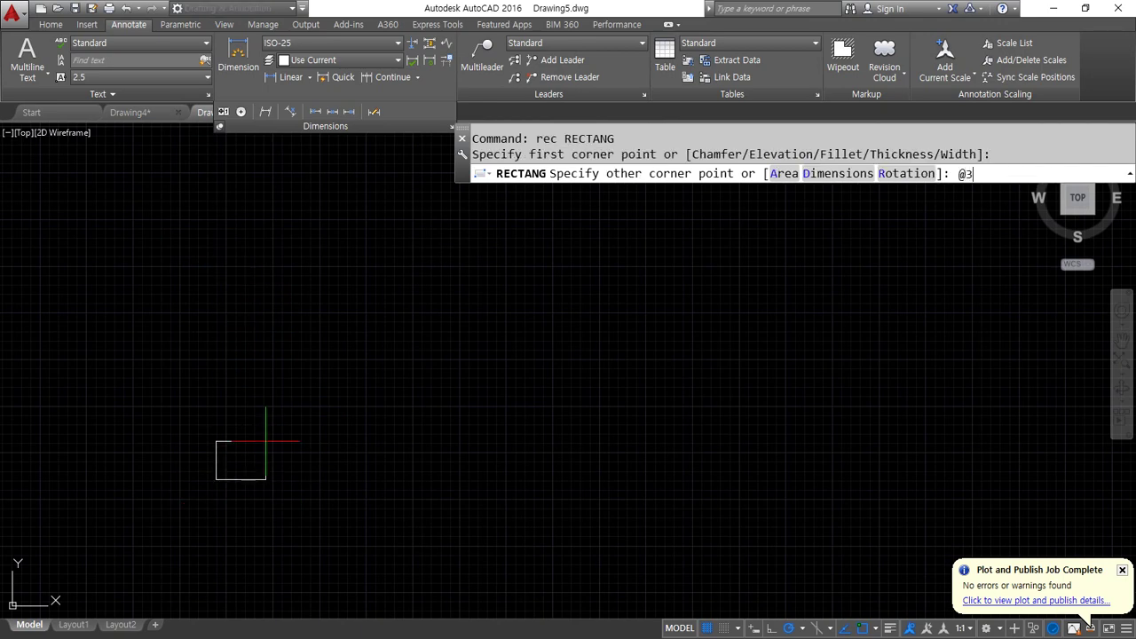
{"action": "type", "text": "@30,30"}
{"action": "key", "text": "Return"}
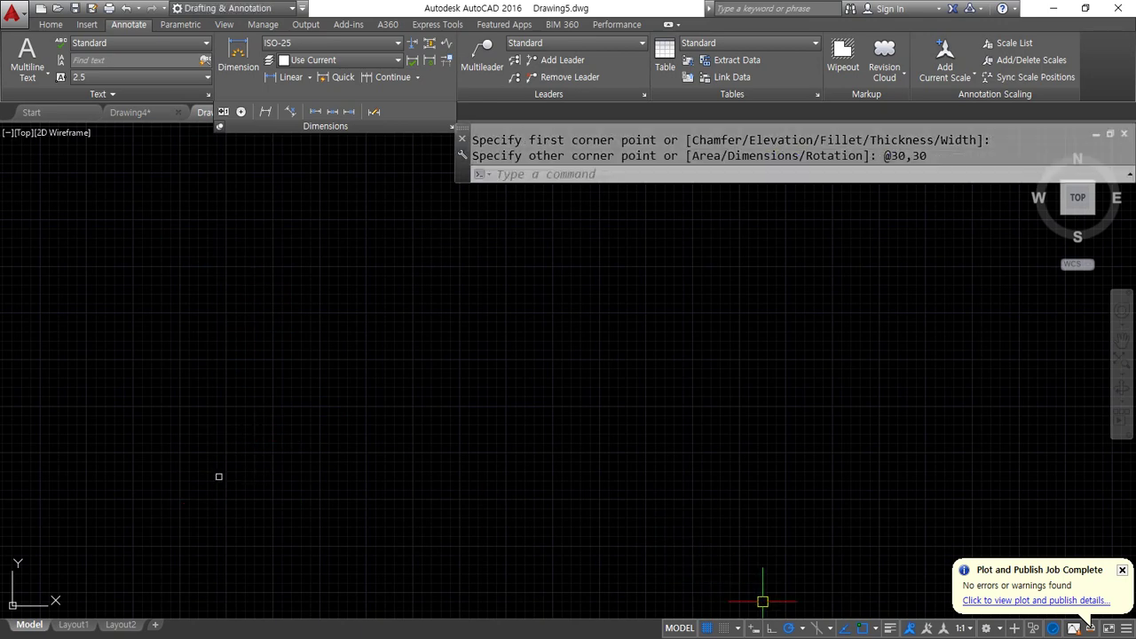
Turn on lineweight display and copy the square diagonally, placing the copy's lower-left corner on the original's upper-right corner
{"action": "left_click", "coordinate": [890, 628]}
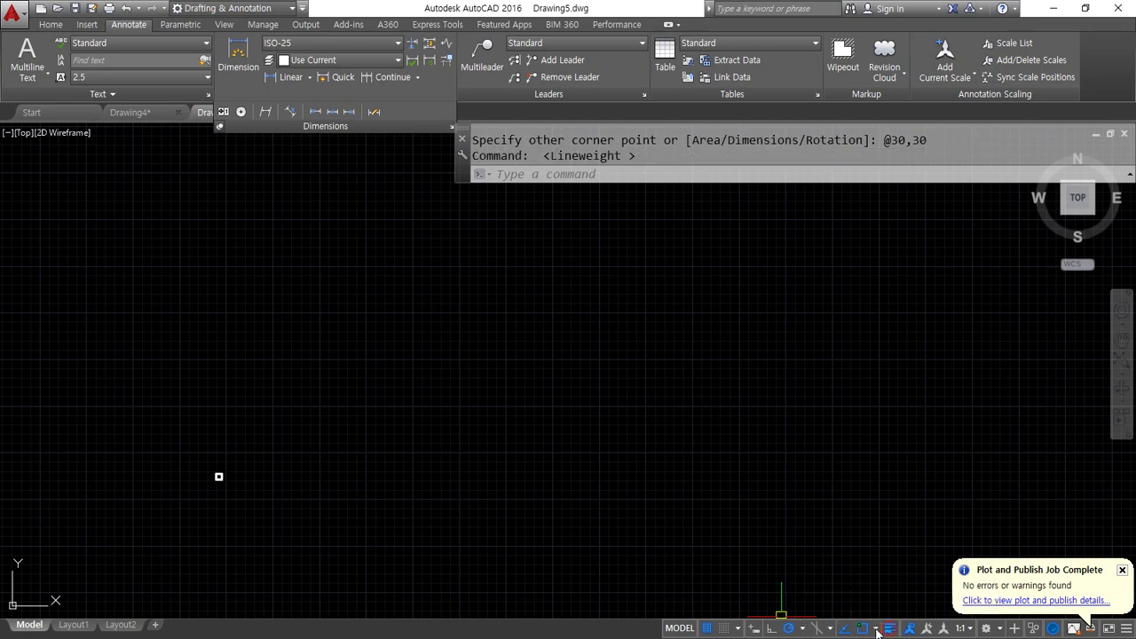
{"action": "scroll", "coordinate": [222, 480], "scroll_direction": "up", "scroll_amount": 5}
{"action": "type", "text": "cp"}
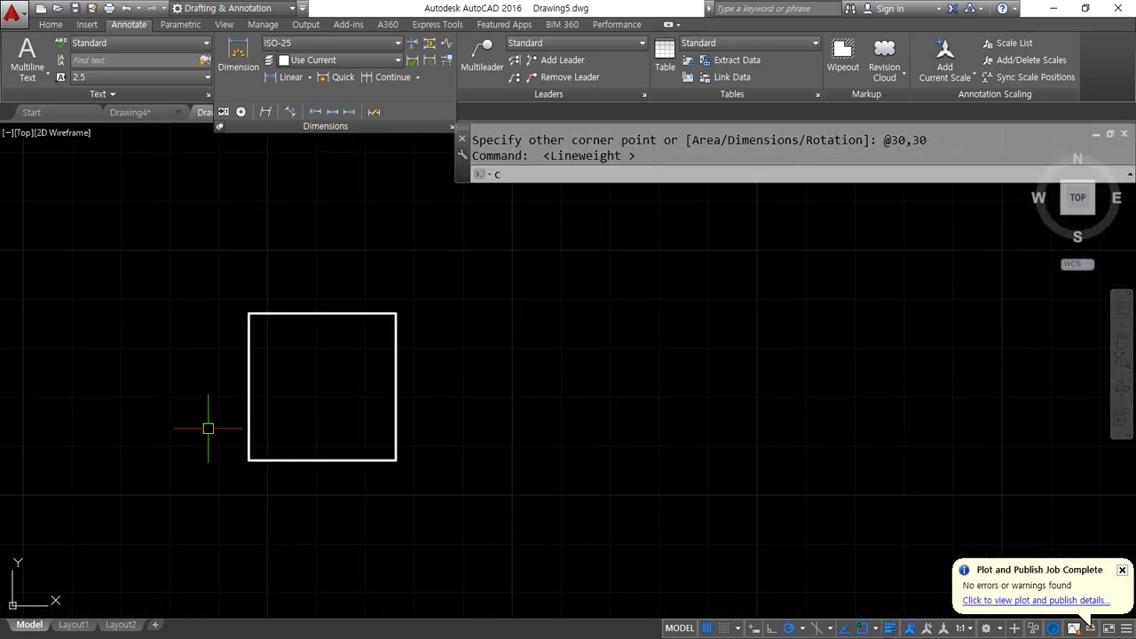
{"action": "key", "text": "Return"}
{"action": "left_click", "coordinate": [447, 507]}
{"action": "left_click", "coordinate": [165, 274]}
{"action": "key", "text": "Return"}
{"action": "left_click", "coordinate": [249, 460]}
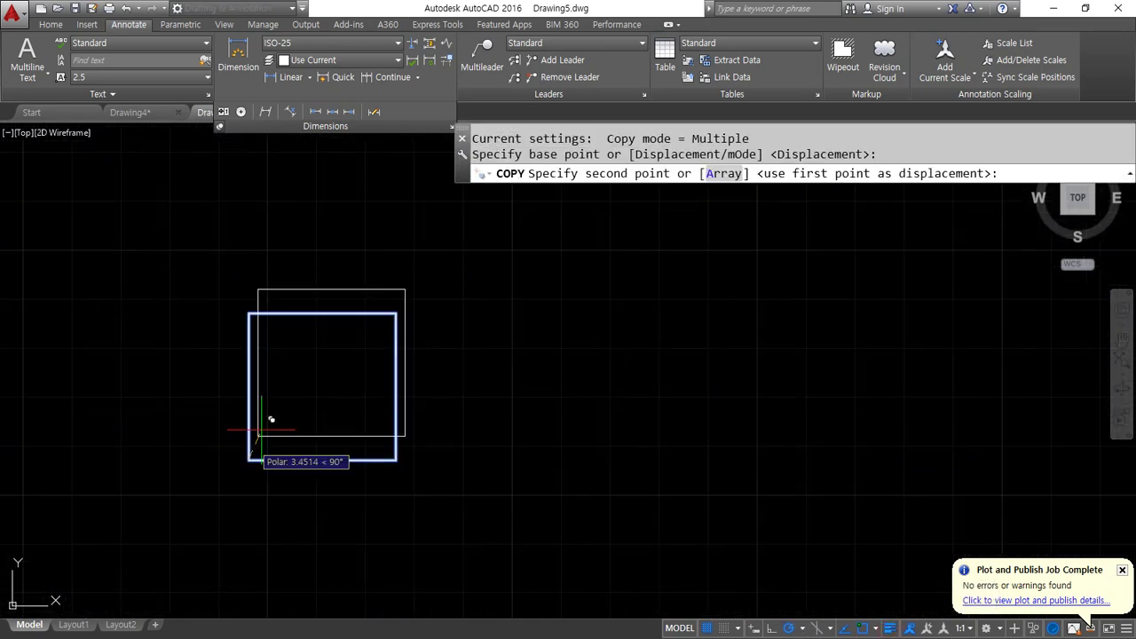
{"action": "left_click", "coordinate": [396, 312]}
{"action": "key", "text": "Return"}
Copy the two diagonal squares upward twice so that three pairs stack directly on top of each other
{"action": "scroll", "coordinate": [383, 381], "scroll_direction": "down", "scroll_amount": 3}
{"action": "key", "text": "Return"}
{"action": "left_click", "coordinate": [381, 436]}
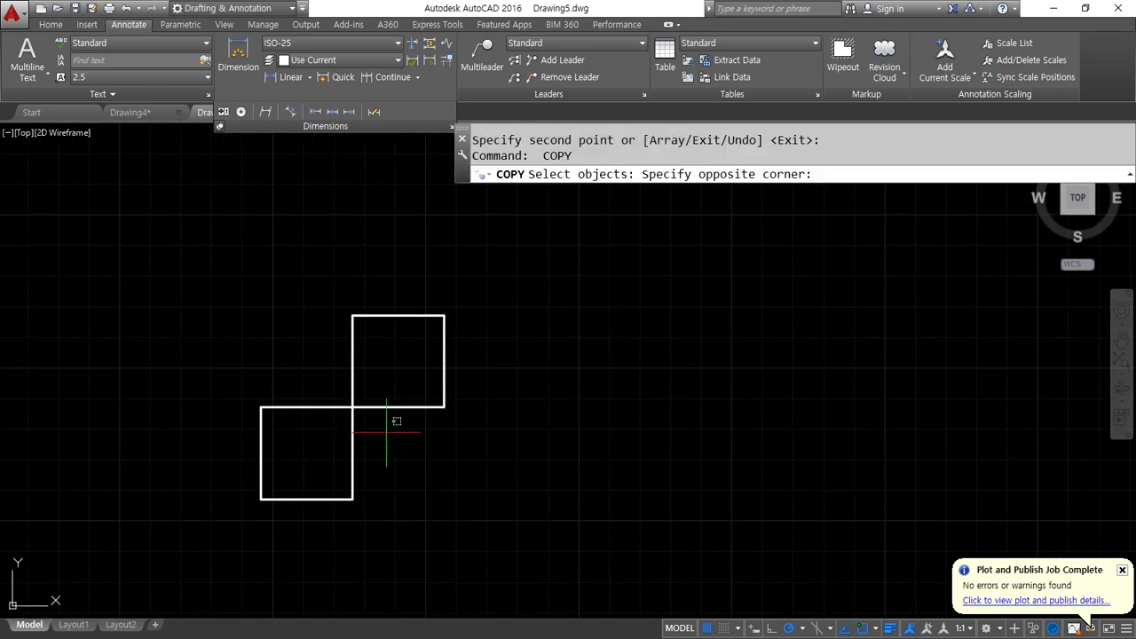
{"action": "left_click", "coordinate": [324, 390]}
{"action": "key", "text": "Return"}
{"action": "left_click", "coordinate": [354, 487]}
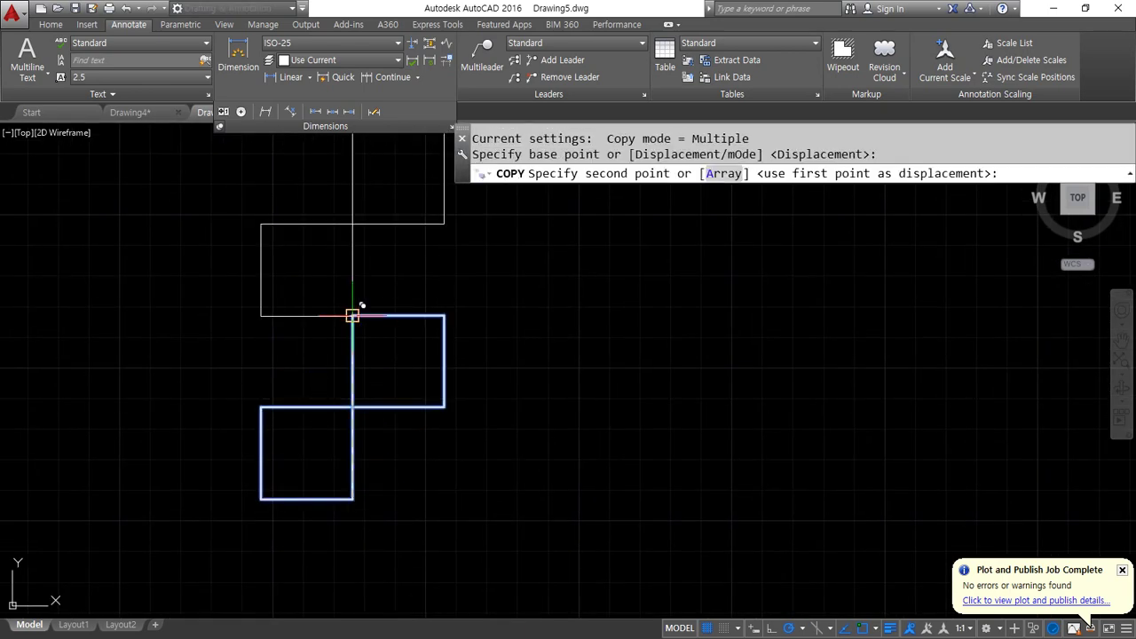
{"action": "scroll", "coordinate": [355, 308], "scroll_direction": "down", "scroll_amount": 2}
{"action": "left_click", "coordinate": [314, 276]}
{"action": "key", "text": "Return"}
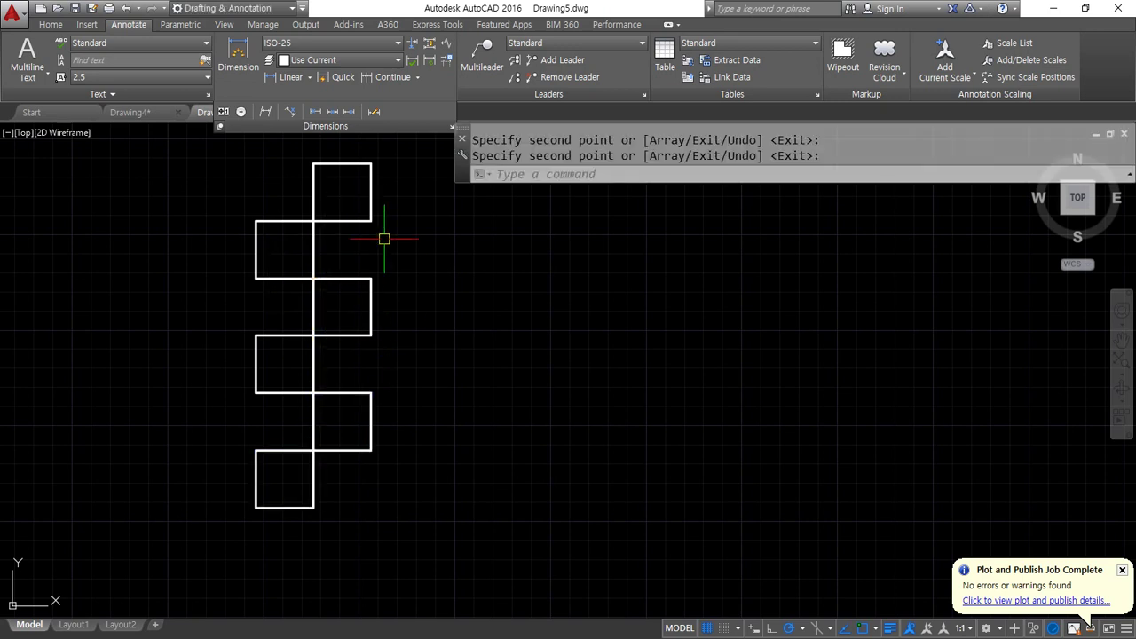
Erase the topmost square of the stacked column
{"action": "left_click", "coordinate": [383, 235]}
{"action": "left_click", "coordinate": [354, 177]}
{"action": "type", "text": "e"}
{"action": "key", "text": "Return"}
Copy the five-square column to the right as a 4-item array, spaced two square widths apart
{"action": "type", "text": "cp"}
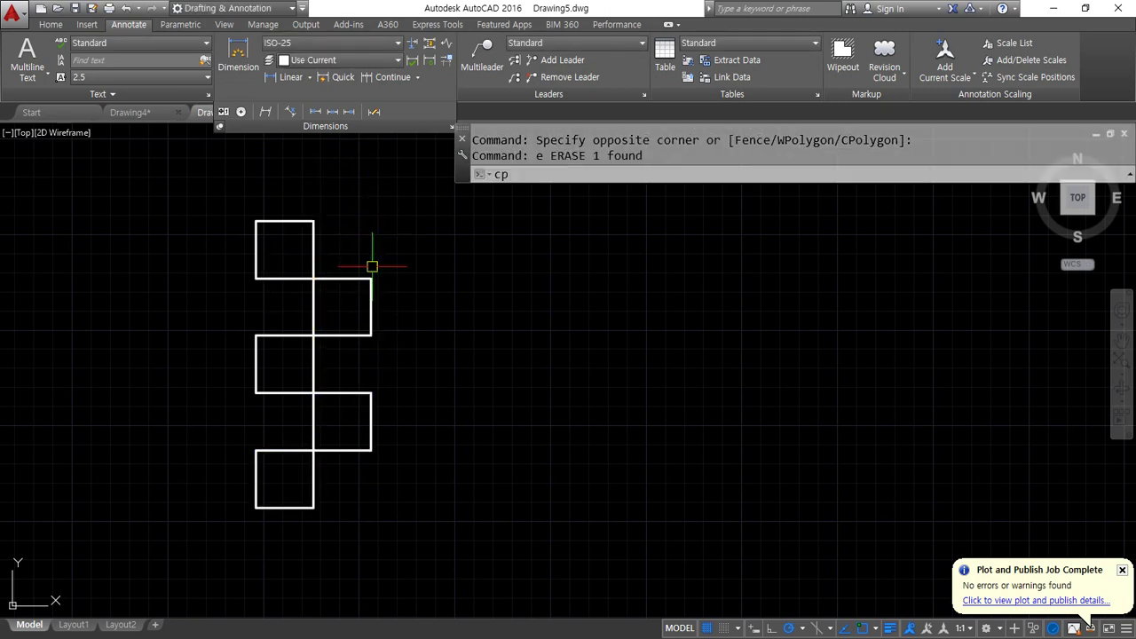
{"action": "key", "text": "Return"}
{"action": "left_click", "coordinate": [365, 217]}
{"action": "left_click", "coordinate": [317, 397]}
{"action": "key", "text": "Return"}
{"action": "left_click", "coordinate": [256, 450]}
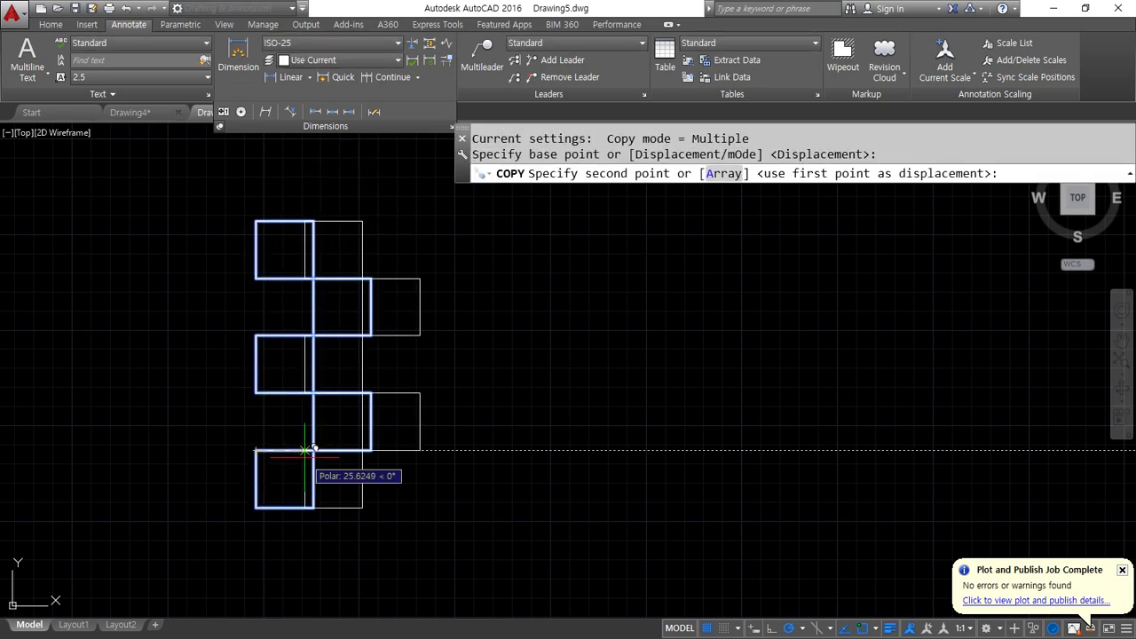
{"action": "type", "text": "a"}
{"action": "key", "text": "Return"}
{"action": "type", "text": "4"}
{"action": "key", "text": "Return"}
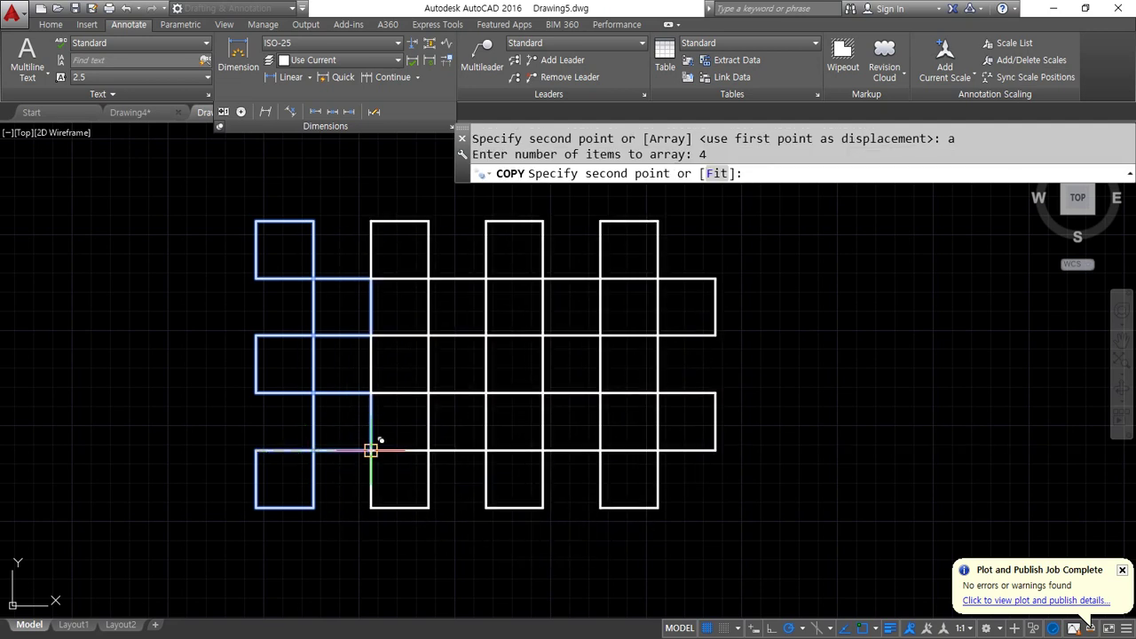
{"action": "left_click", "coordinate": [370, 450]}
{"action": "key", "text": "Return"}
Erase the two squares that stick out at the right end of the checkered pattern
{"action": "left_click", "coordinate": [768, 458]}
{"action": "left_click", "coordinate": [703, 313]}
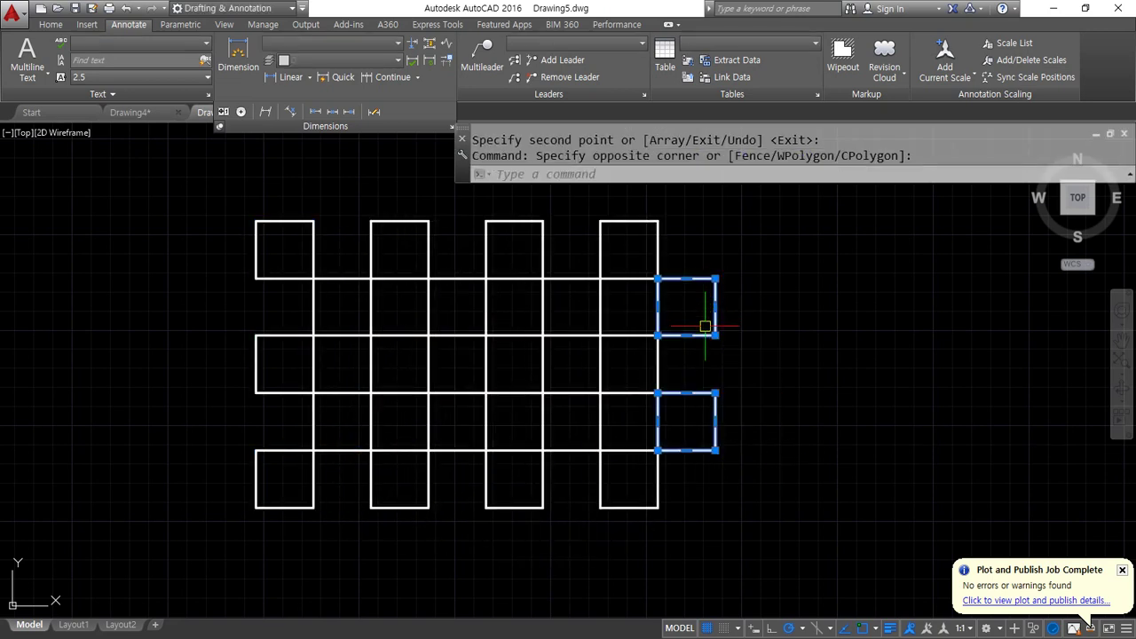
{"action": "type", "text": "e"}
{"action": "key", "text": "Return"}
{"action": "middle_click_drag", "start_coordinate": [373, 285], "coordinate": [313, 319]}
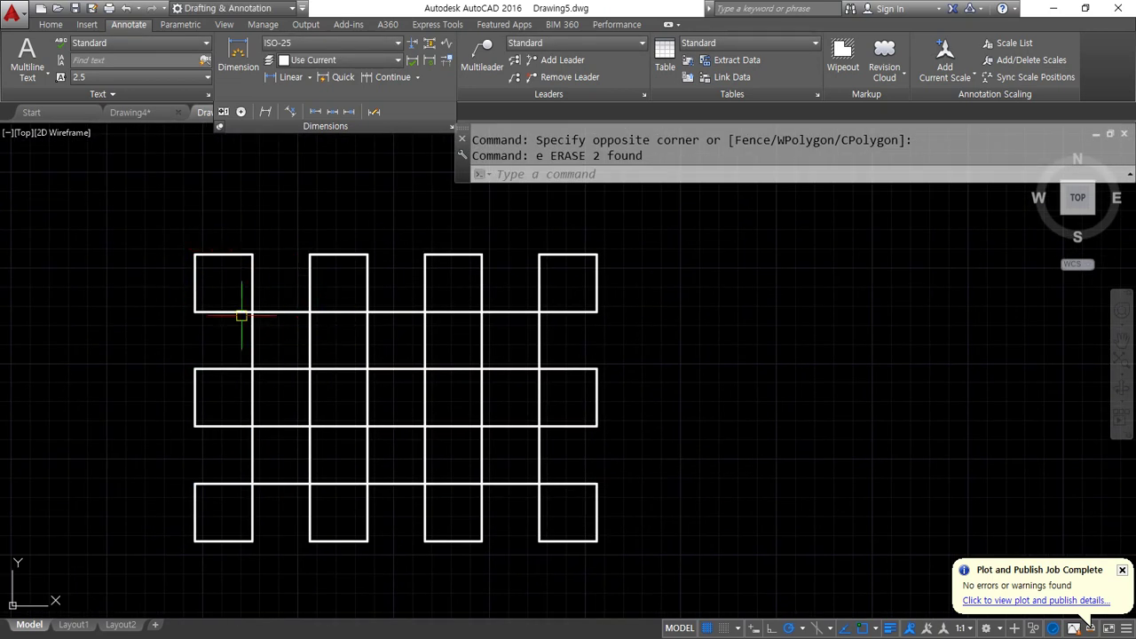
{"action": "middle_click_drag", "start_coordinate": [305, 200], "coordinate": [310, 274]}
{"action": "scroll", "coordinate": [263, 258], "scroll_direction": "up", "scroll_amount": 2}
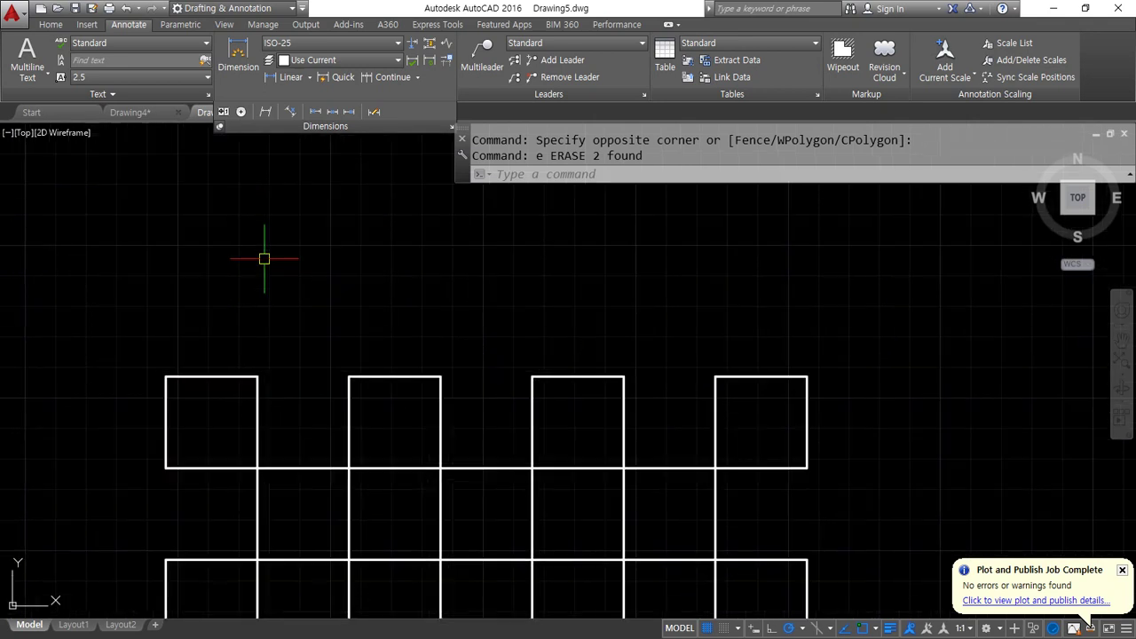
{"action": "scroll", "coordinate": [264, 258], "scroll_direction": "down", "scroll_amount": 2}
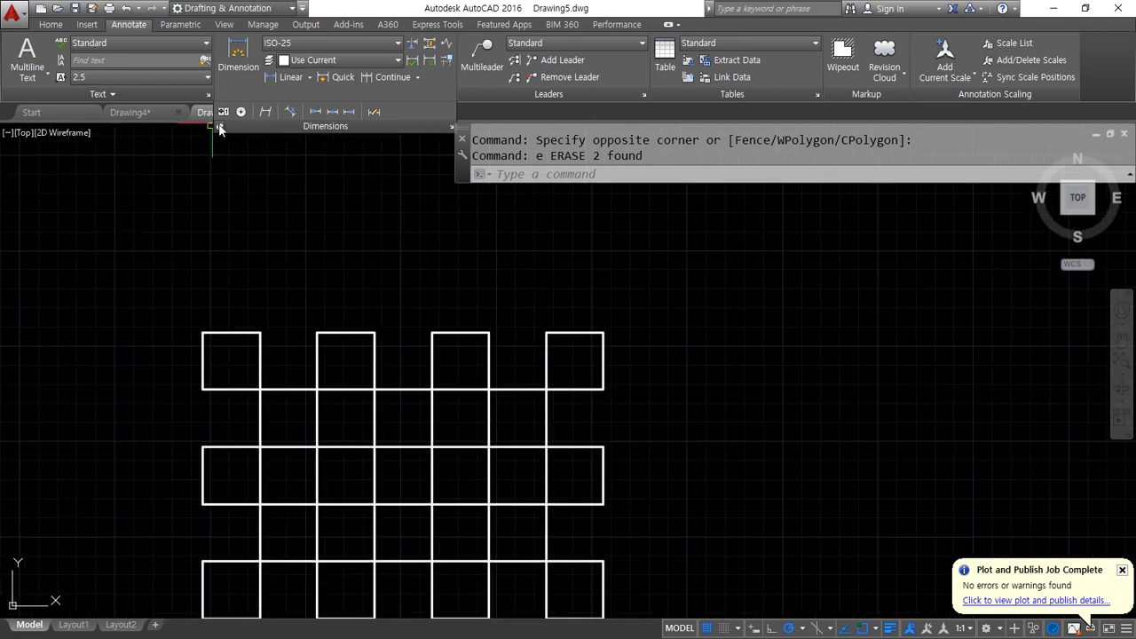
{"action": "left_click", "coordinate": [241, 231]}
{"action": "left_click", "coordinate": [76, 183]}
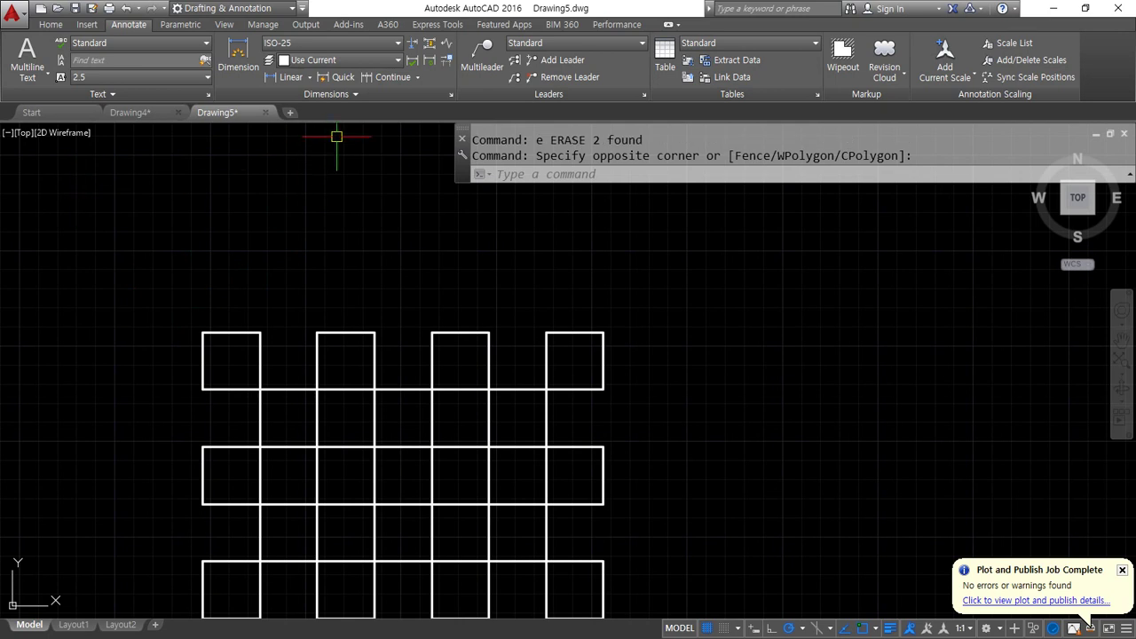
{"action": "left_click", "coordinate": [419, 78]}
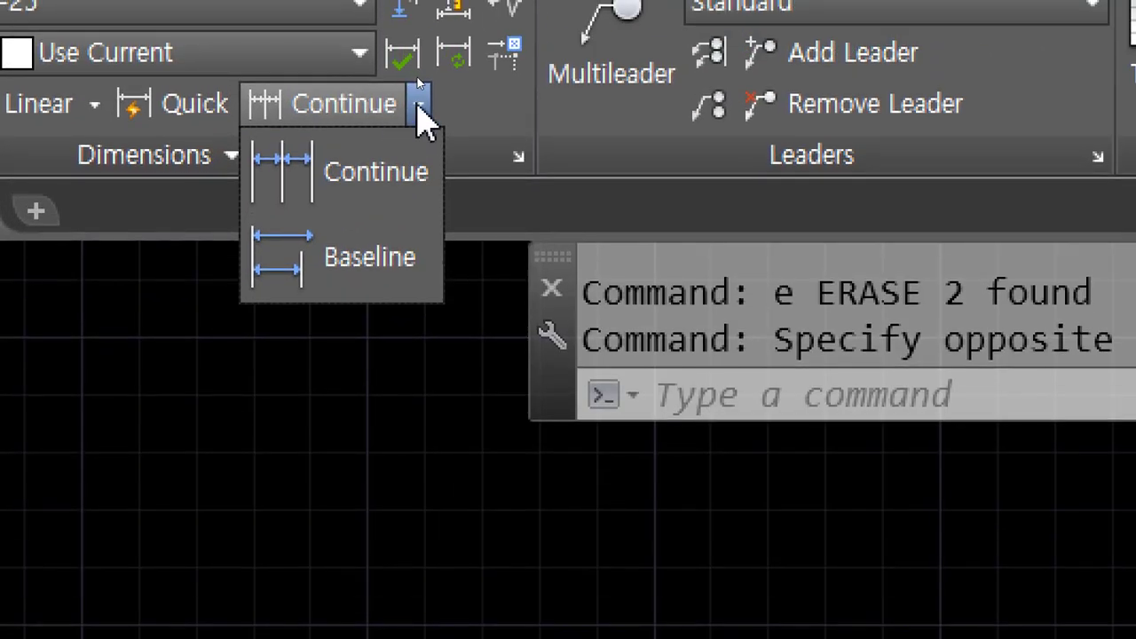
{"action": "left_click", "coordinate": [418, 106]}
{"action": "left_click", "coordinate": [418, 107]}
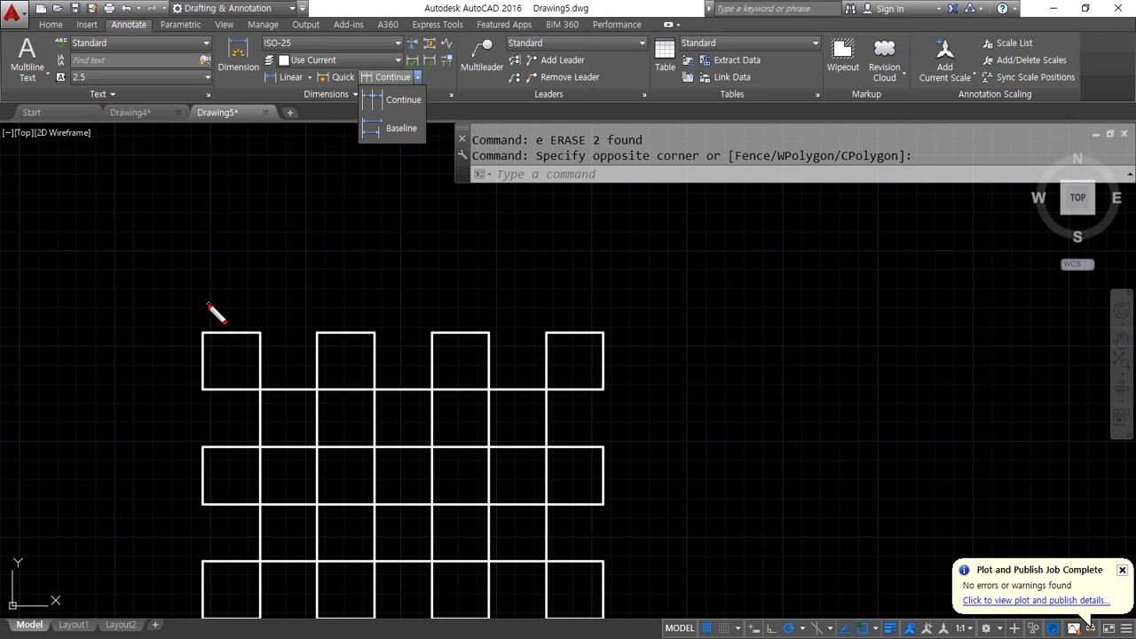
{"action": "left_click_drag", "start_coordinate": [201, 286], "coordinate": [201, 344]}
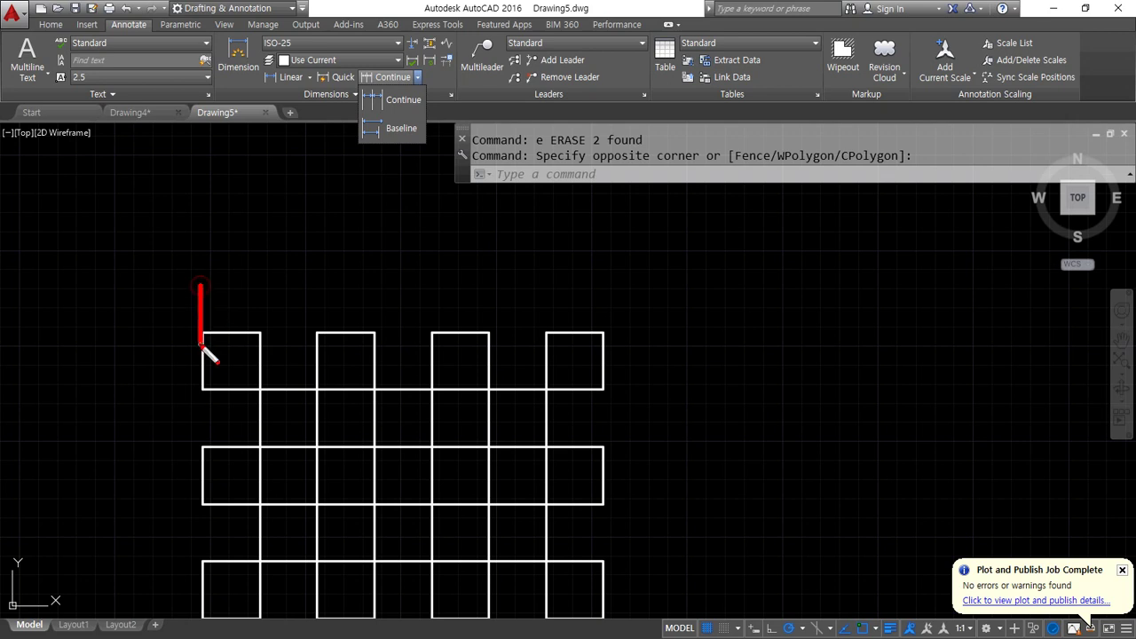
{"action": "left_click_drag", "start_coordinate": [257, 286], "coordinate": [259, 335]}
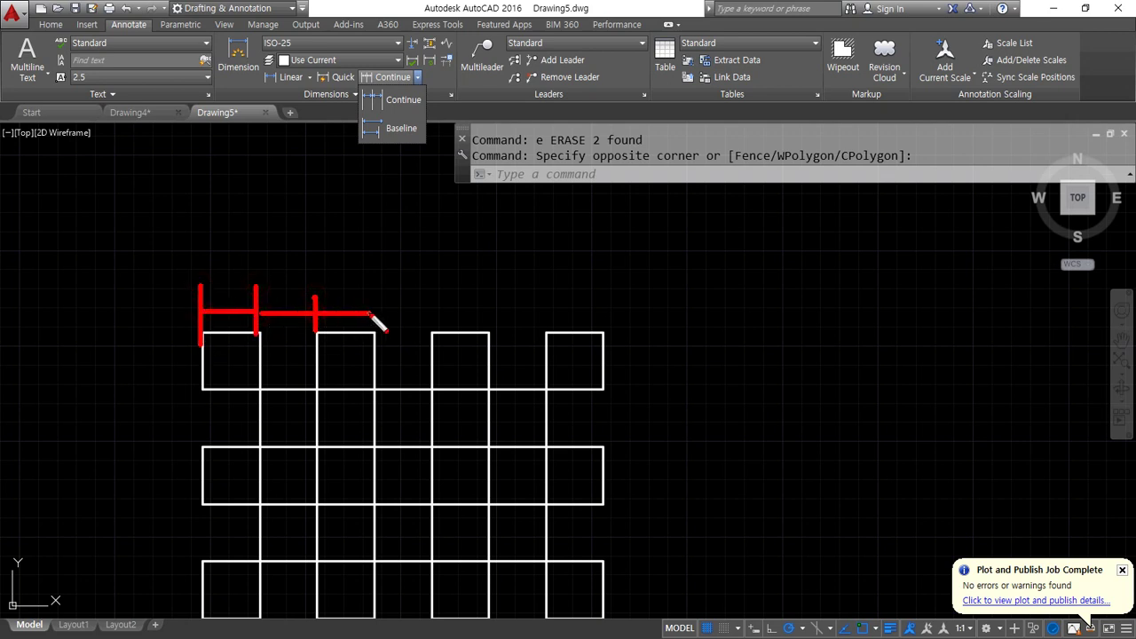
{"action": "mouse_move", "coordinate": [372, 293]}
{"action": "left_mouse_down"}
{"action": "mouse_move", "coordinate": [374, 327]}
{"action": "mouse_move", "coordinate": [596, 313]}
{"action": "mouse_move", "coordinate": [596, 352]}
{"action": "left_mouse_up"}
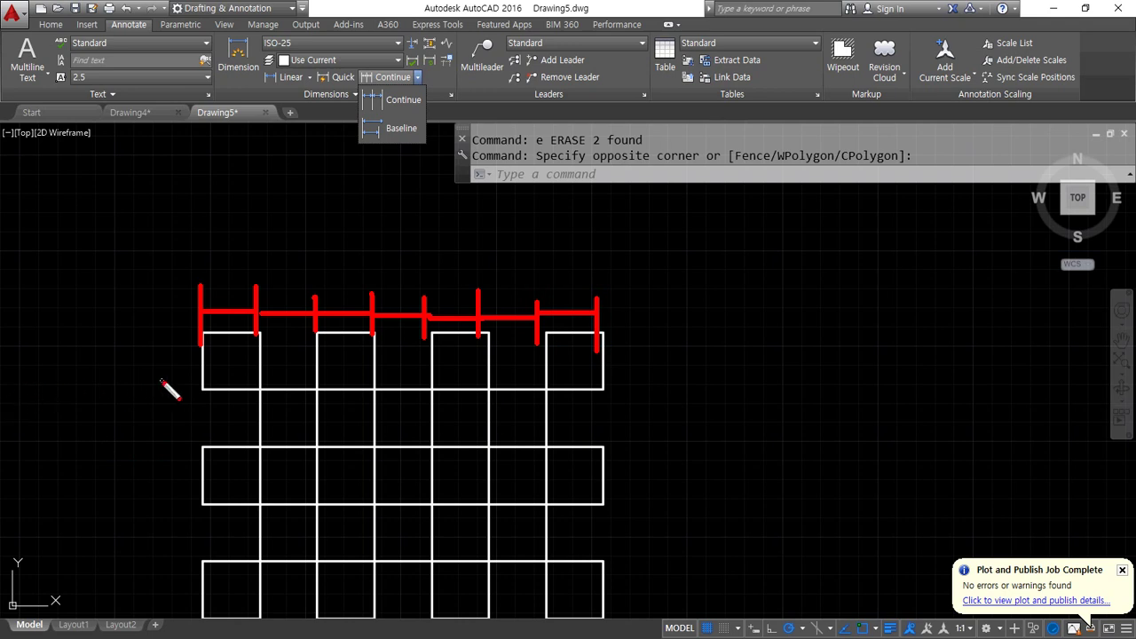
{"action": "mouse_move", "coordinate": [233, 380]}
{"action": "left_mouse_down"}
{"action": "mouse_move", "coordinate": [165, 382]}
{"action": "mouse_move", "coordinate": [398, 246]}
{"action": "mouse_move", "coordinate": [639, 388]}
{"action": "mouse_move", "coordinate": [220, 378]}
{"action": "left_mouse_up"}
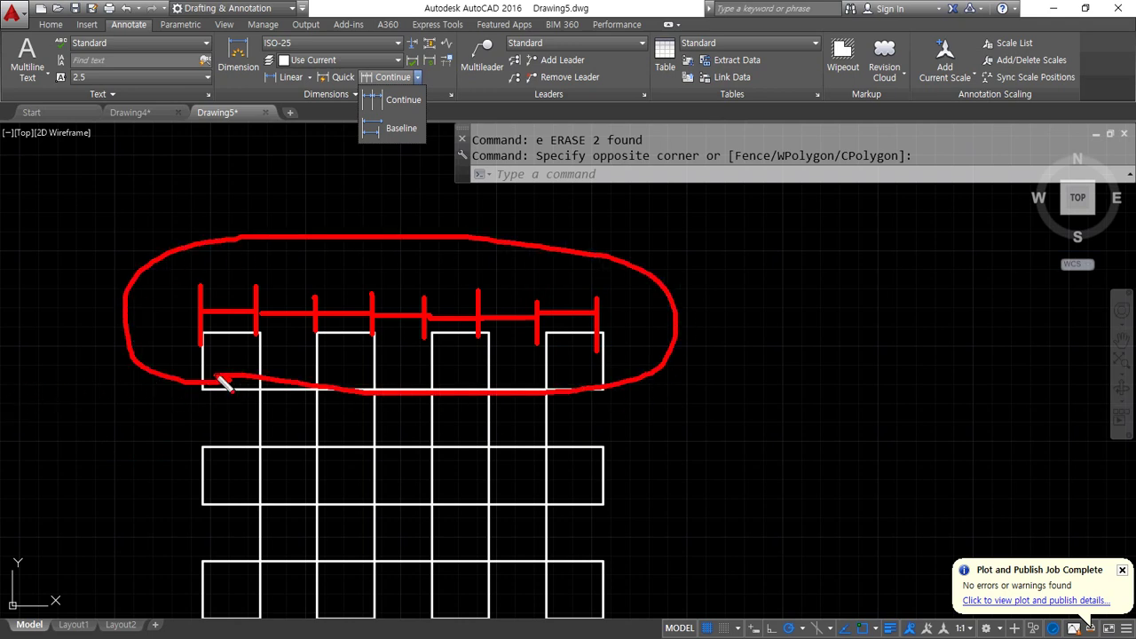
{"action": "key", "text": "Escape"}
Add a linear dimension across the top edge of the upper-left square, with the dimension line above it
{"action": "left_click", "coordinate": [286, 77]}
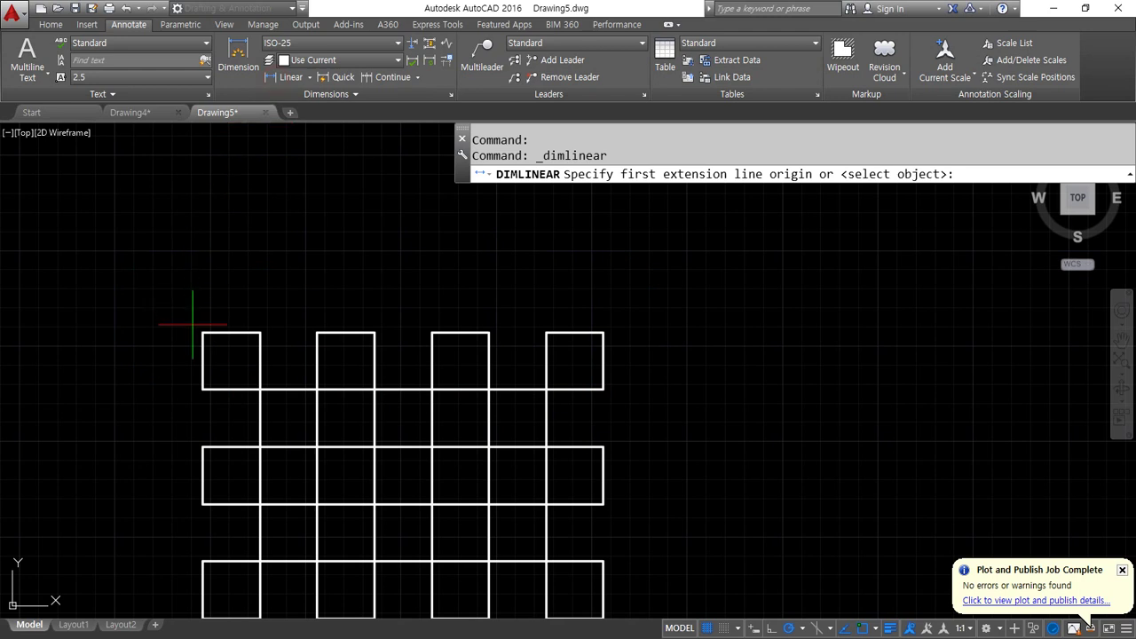
{"action": "left_click", "coordinate": [202, 333]}
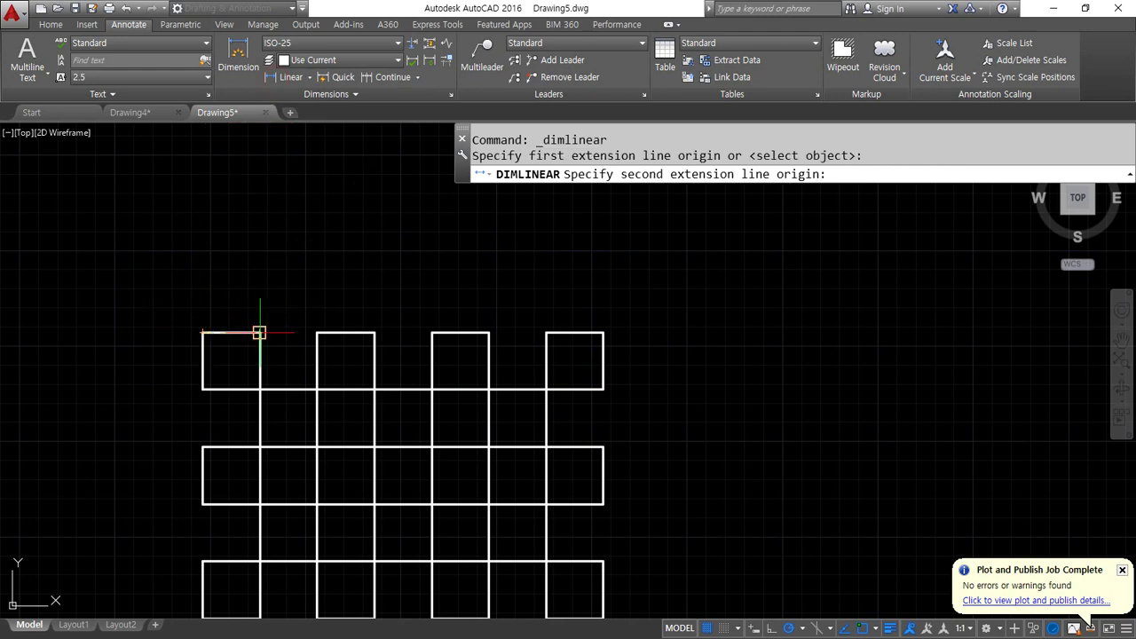
{"action": "left_click", "coordinate": [259, 333]}
{"action": "scroll", "coordinate": [236, 309], "scroll_direction": "up", "scroll_amount": 4}
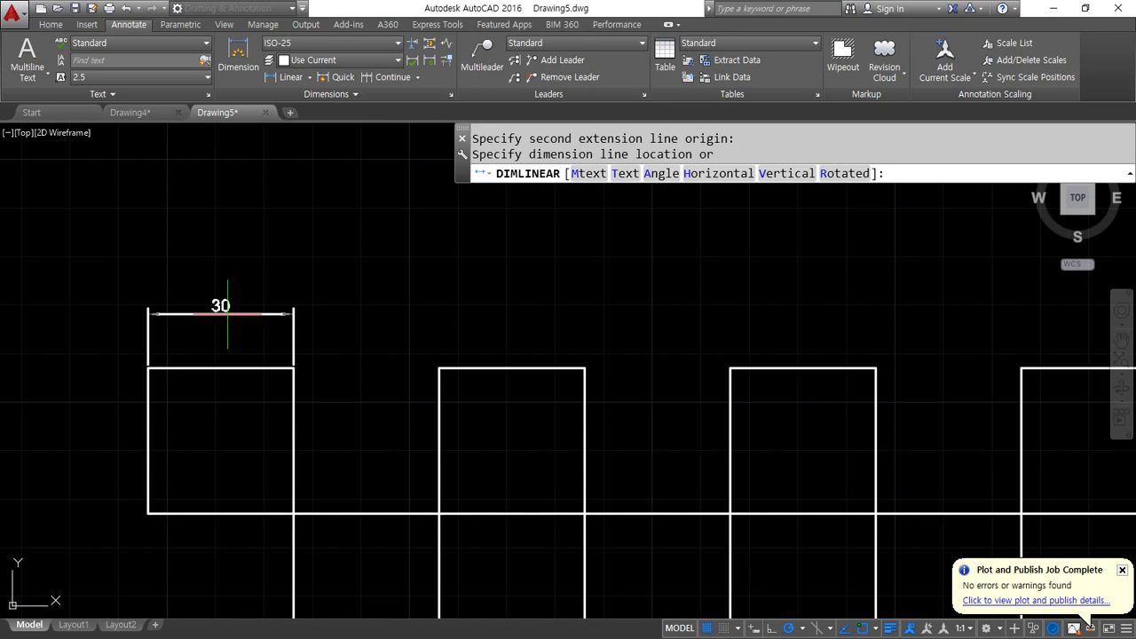
{"action": "left_click", "coordinate": [225, 313]}
{"action": "mouse_move", "coordinate": [350, 398]}
{"action": "left_mouse_down"}
{"action": "mouse_move", "coordinate": [152, 380]}
{"action": "mouse_move", "coordinate": [233, 264]}
{"action": "mouse_move", "coordinate": [307, 384]}
{"action": "left_mouse_up"}
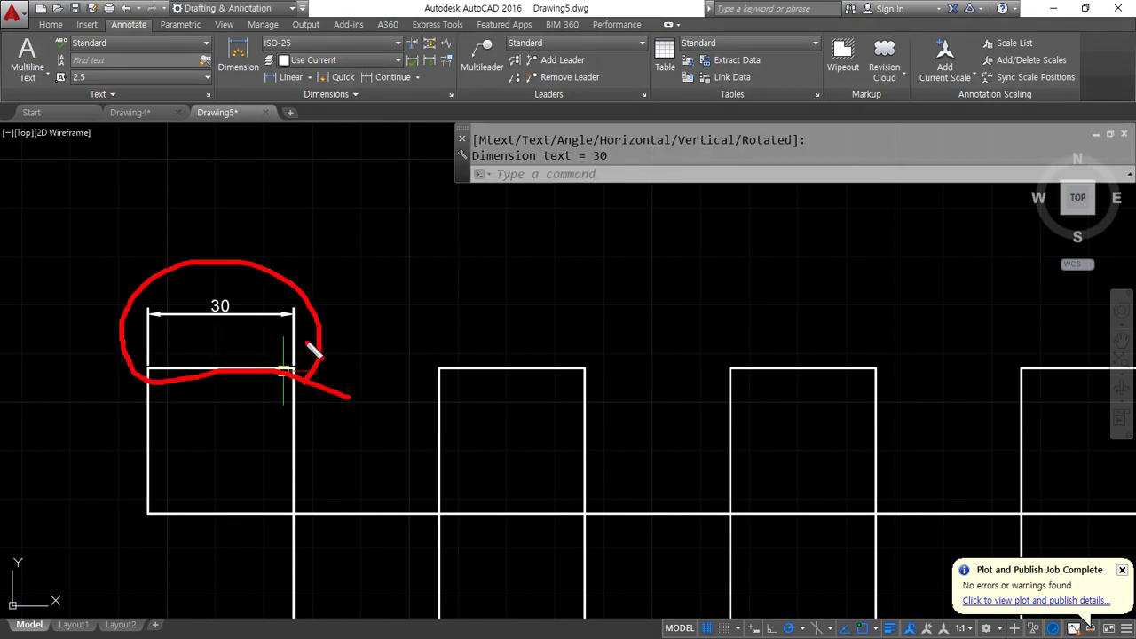
{"action": "left_click_drag", "start_coordinate": [321, 321], "coordinate": [413, 317]}
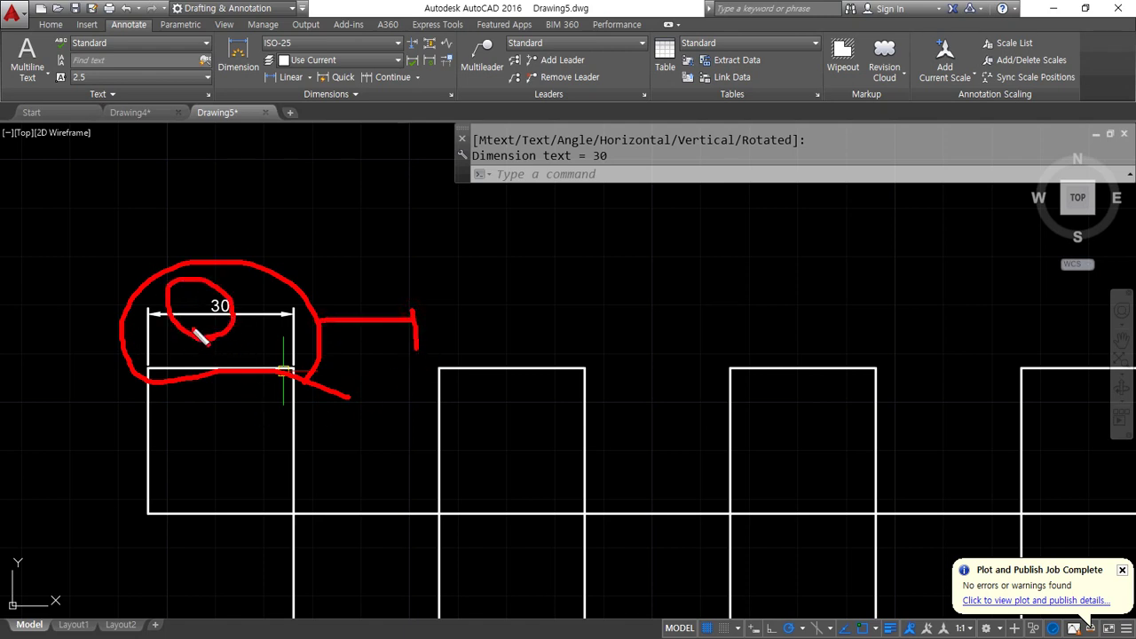
{"action": "key", "text": "e"}
{"action": "mouse_move", "coordinate": [216, 355]}
{"action": "left_mouse_down"}
{"action": "mouse_move", "coordinate": [174, 282]}
{"action": "mouse_move", "coordinate": [258, 324]}
{"action": "left_mouse_up"}
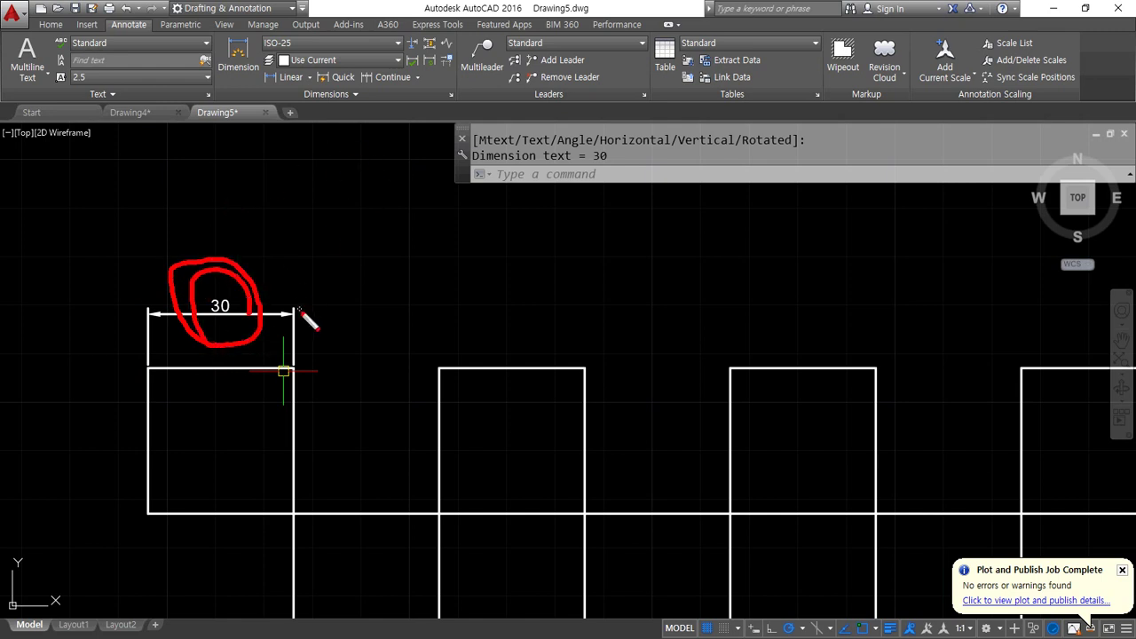
{"action": "key", "text": "e"}
{"action": "mouse_move", "coordinate": [299, 314]}
{"action": "left_mouse_down"}
{"action": "mouse_move", "coordinate": [435, 313]}
{"action": "mouse_move", "coordinate": [438, 351]}
{"action": "mouse_move", "coordinate": [575, 317]}
{"action": "mouse_move", "coordinate": [580, 328]}
{"action": "mouse_move", "coordinate": [578, 316]}
{"action": "mouse_move", "coordinate": [716, 316]}
{"action": "mouse_move", "coordinate": [843, 297]}
{"action": "mouse_move", "coordinate": [842, 356]}
{"action": "left_mouse_up"}
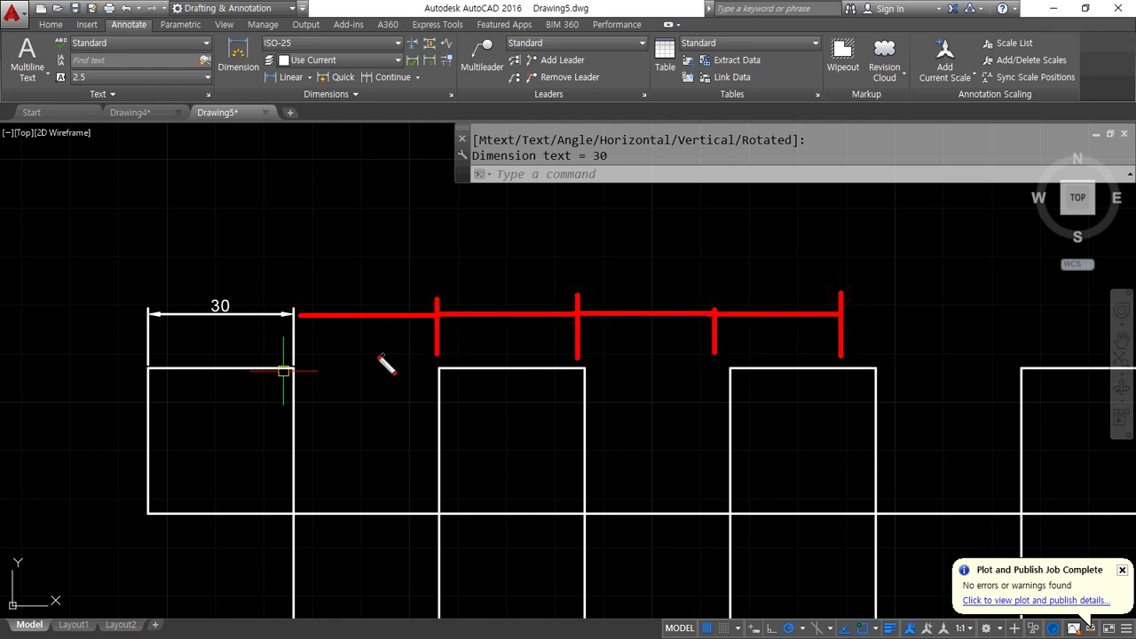
{"action": "left_click_drag", "start_coordinate": [94, 293], "coordinate": [141, 330]}
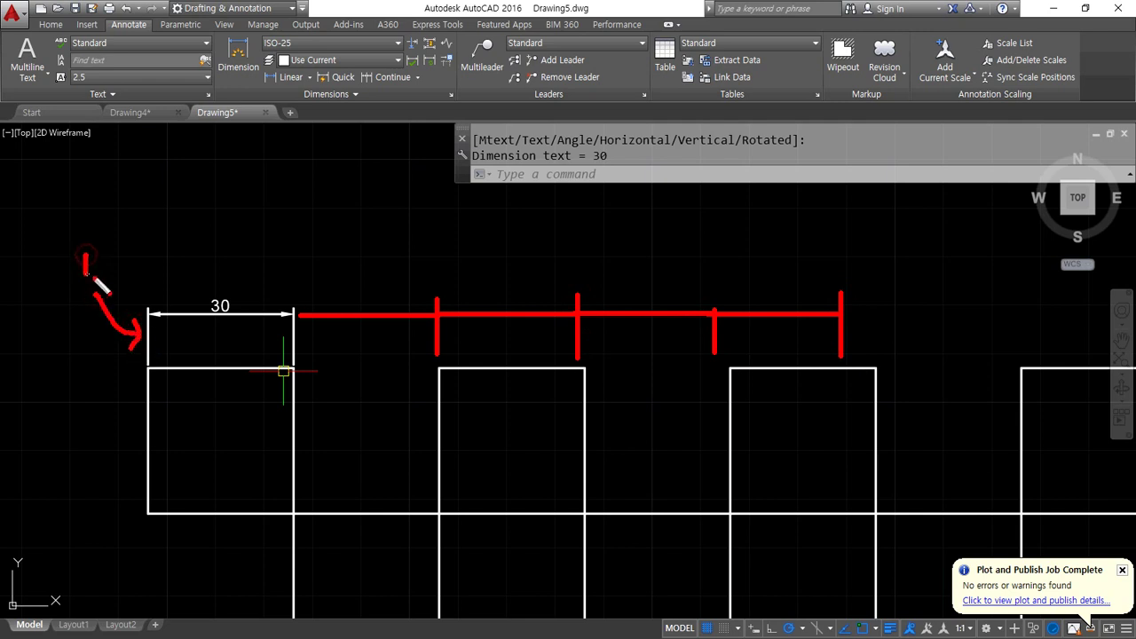
{"action": "mouse_move", "coordinate": [94, 279]}
{"action": "left_mouse_down"}
{"action": "mouse_move", "coordinate": [93, 238]}
{"action": "mouse_move", "coordinate": [117, 290]}
{"action": "left_mouse_up"}
{"action": "left_click_drag", "start_coordinate": [290, 348], "coordinate": [324, 367]}
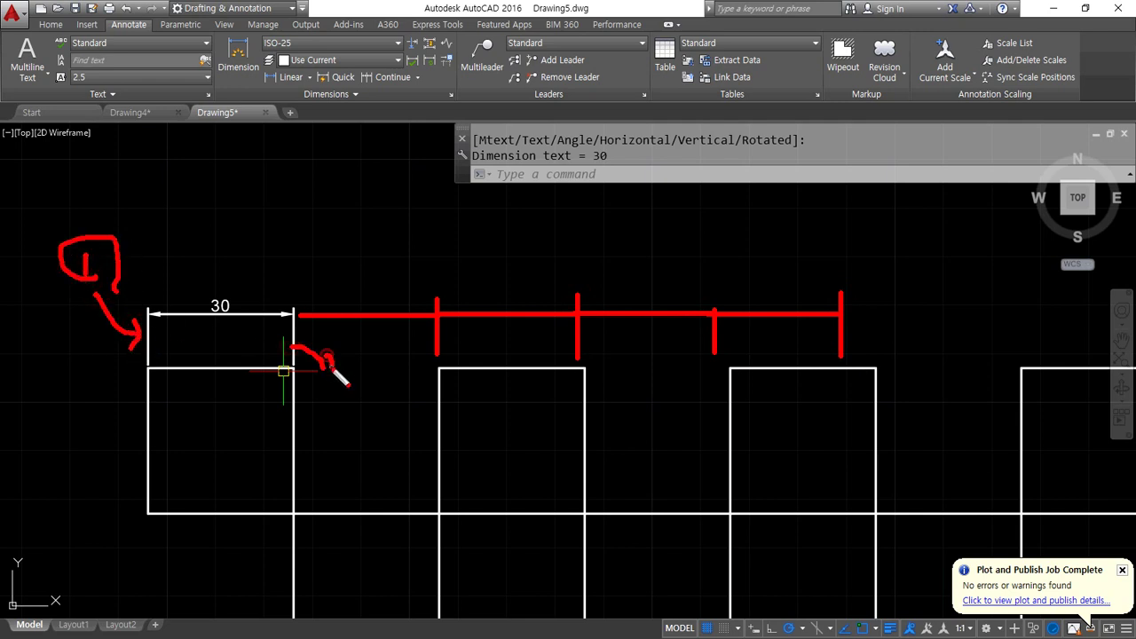
{"action": "left_click_drag", "start_coordinate": [357, 415], "coordinate": [372, 402]}
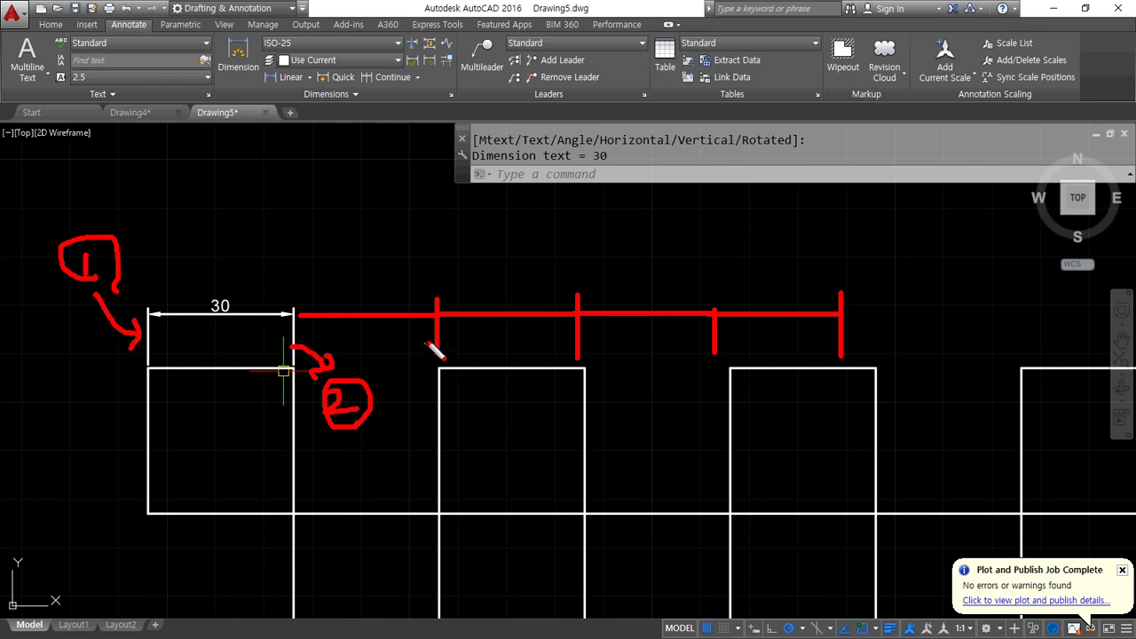
{"action": "left_click_drag", "start_coordinate": [438, 346], "coordinate": [486, 369]}
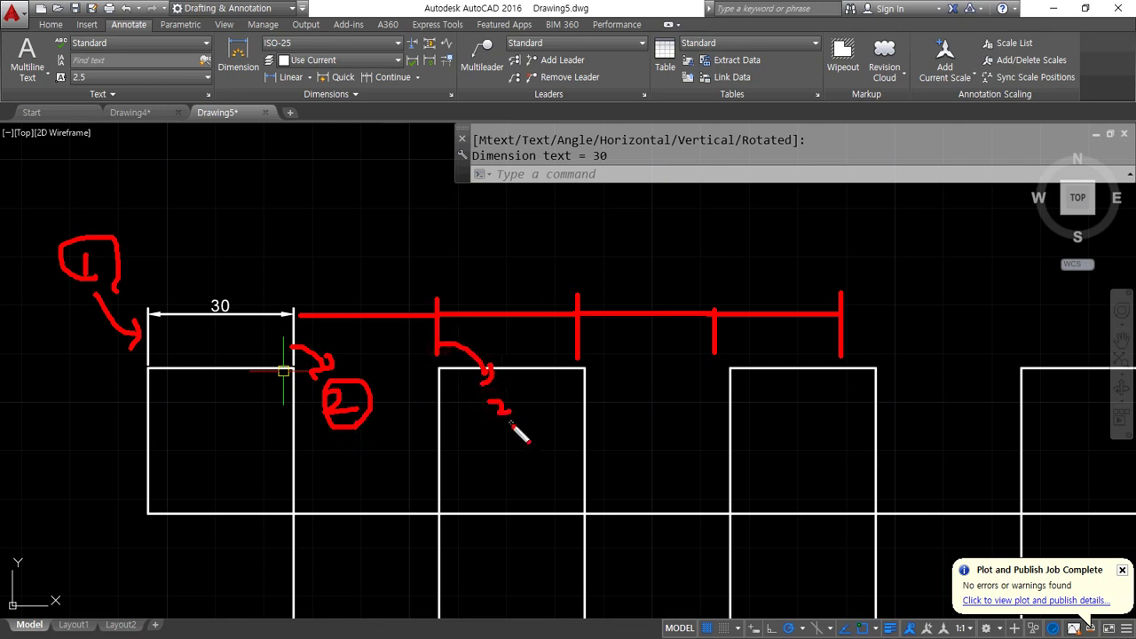
{"action": "left_click_drag", "start_coordinate": [511, 425], "coordinate": [523, 421]}
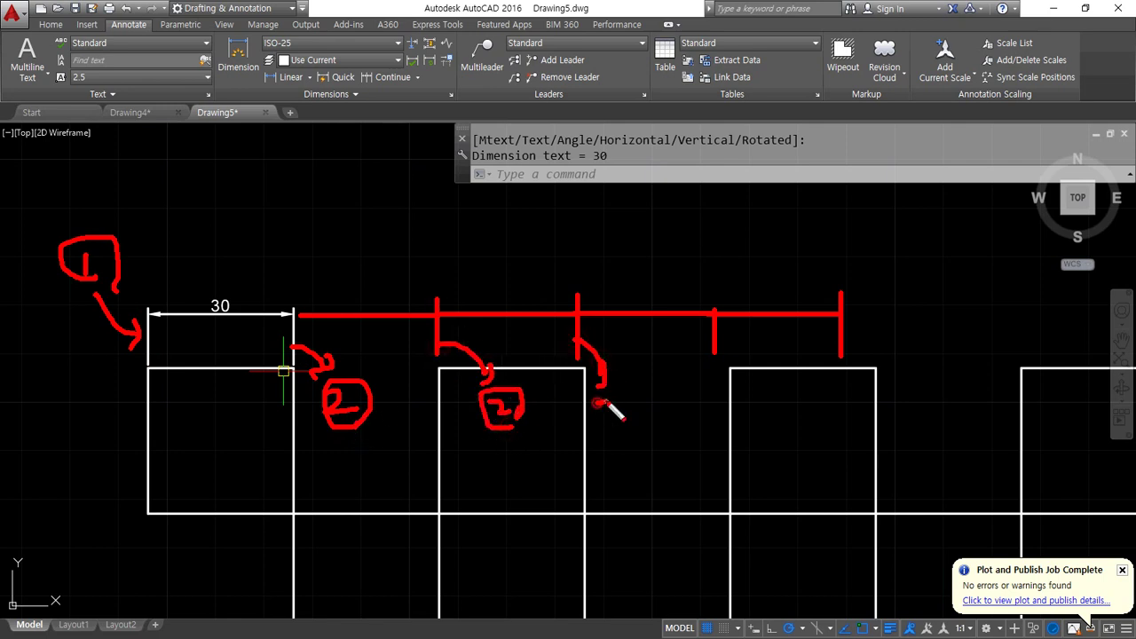
{"action": "left_click_drag", "start_coordinate": [611, 430], "coordinate": [621, 426]}
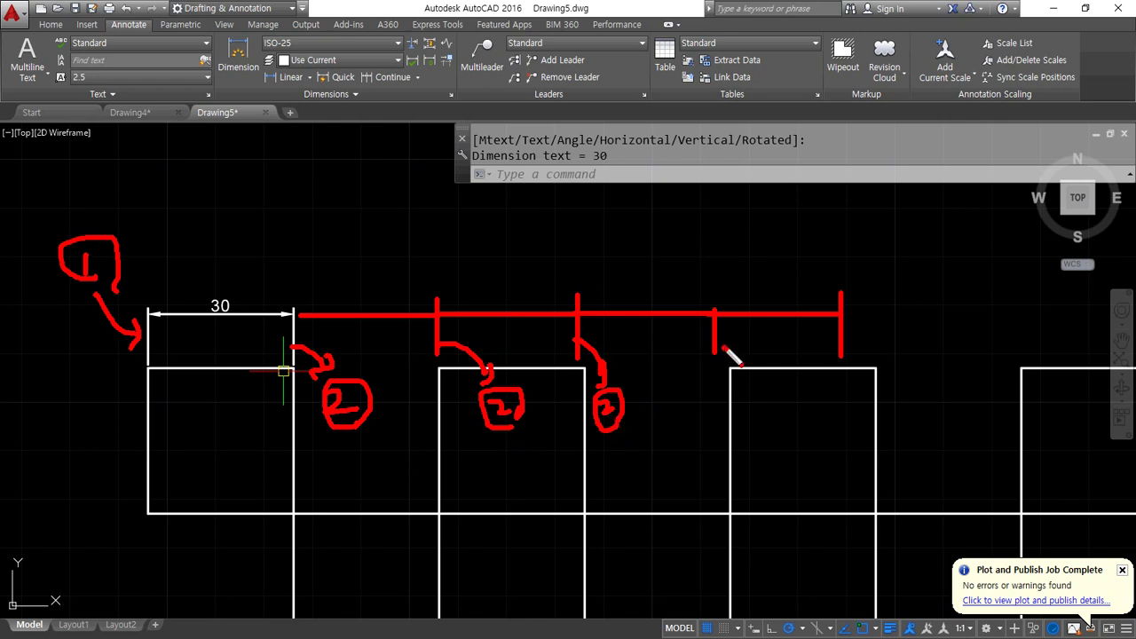
{"action": "left_click_drag", "start_coordinate": [724, 348], "coordinate": [796, 413]}
{"action": "left_click_drag", "start_coordinate": [795, 455], "coordinate": [851, 482]}
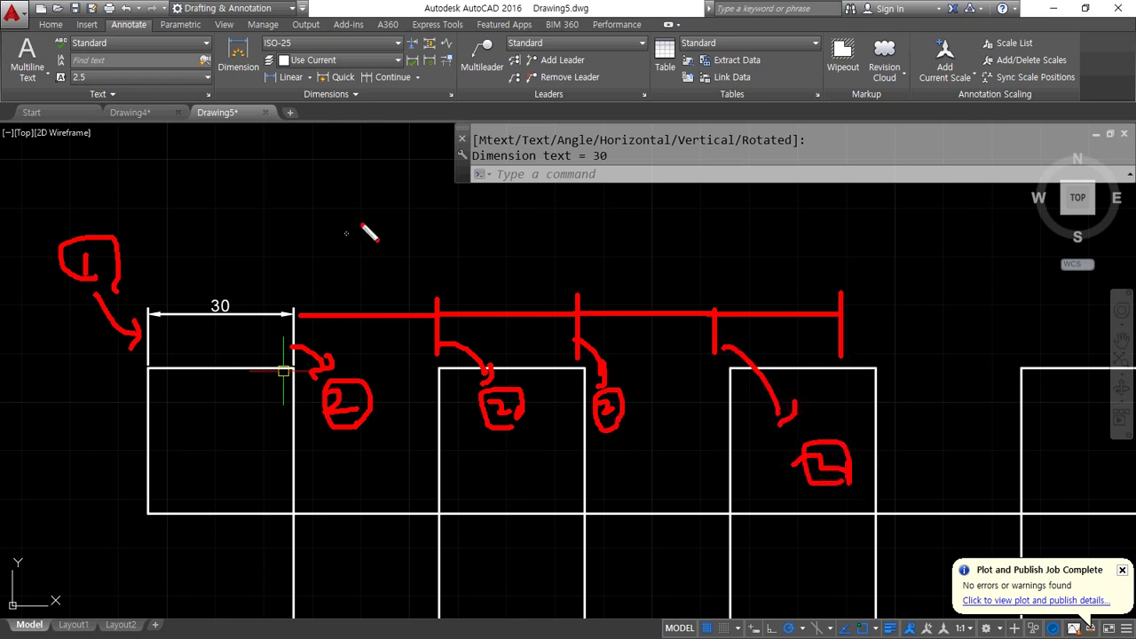
{"action": "key", "text": "Escape"}
Add continued dimensions from the upper-left square's dimension to each following square corner, up to the right end of the top edge
{"action": "left_click", "coordinate": [388, 78]}
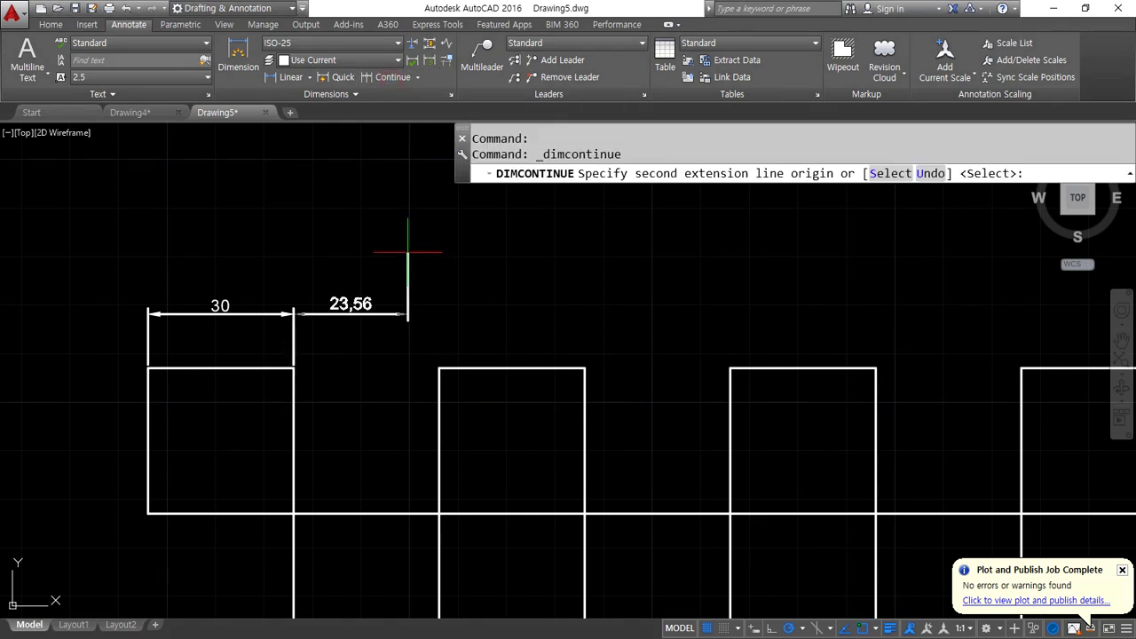
{"action": "left_click", "coordinate": [438, 368]}
{"action": "left_click", "coordinate": [585, 368]}
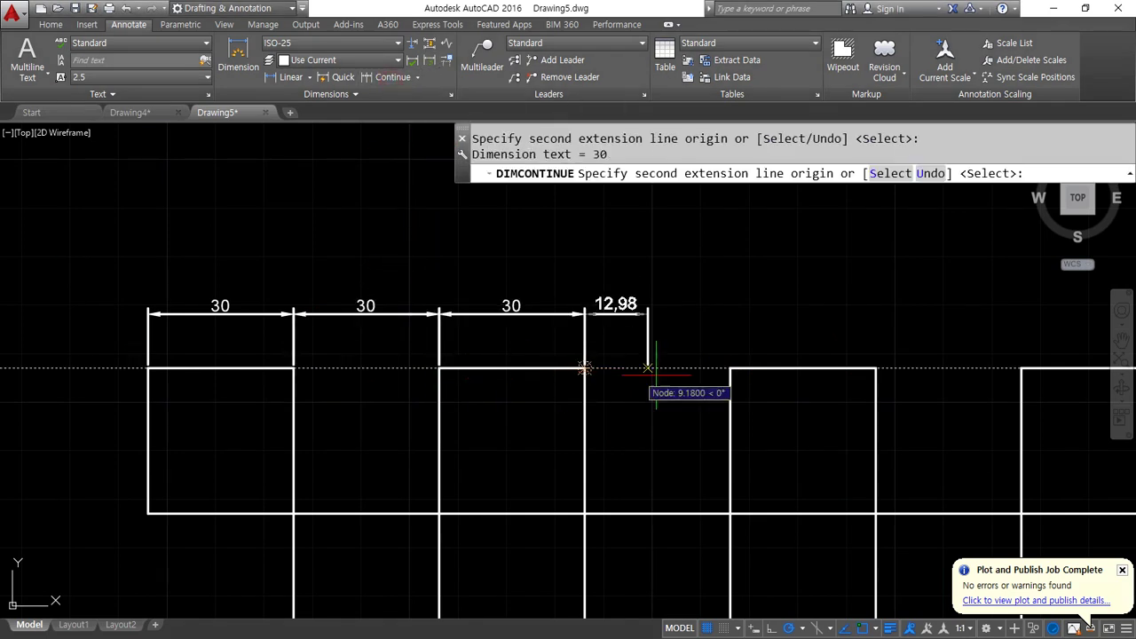
{"action": "left_click", "coordinate": [730, 368]}
{"action": "left_click", "coordinate": [876, 368]}
{"action": "scroll", "coordinate": [830, 368], "scroll_direction": "down", "scroll_amount": 2}
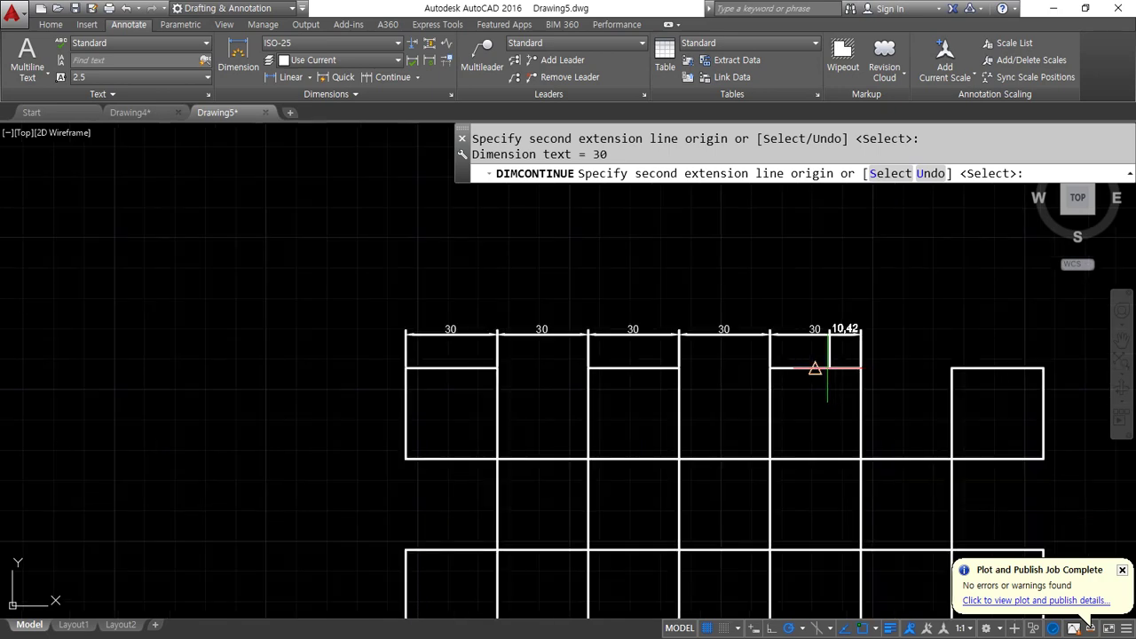
{"action": "scroll", "coordinate": [828, 367], "scroll_direction": "up", "scroll_amount": 2}
{"action": "left_click", "coordinate": [952, 367]}
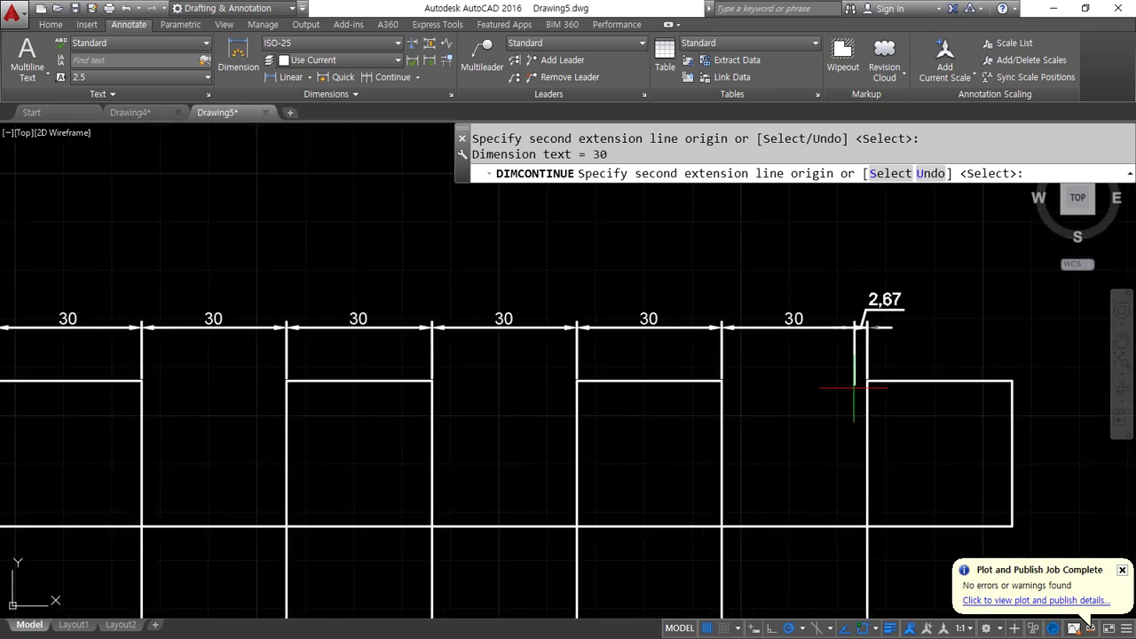
{"action": "left_click", "coordinate": [1012, 381]}
{"action": "key", "text": "Escape"}
{"action": "scroll", "coordinate": [480, 440], "scroll_direction": "down", "scroll_amount": 2}
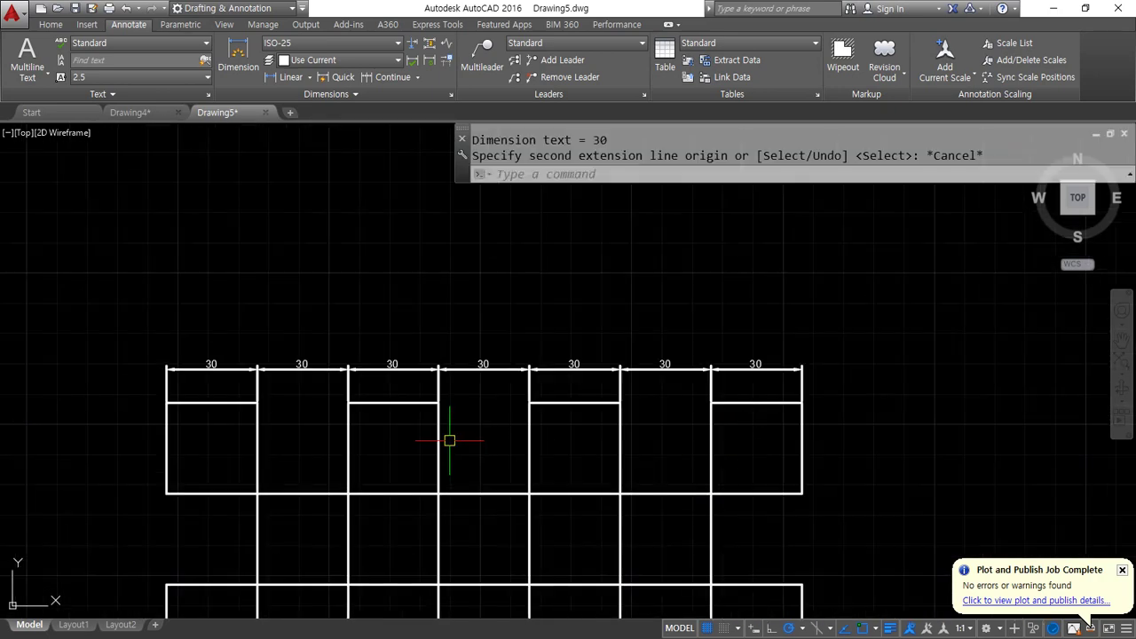
{"action": "scroll", "coordinate": [450, 440], "scroll_direction": "up", "scroll_amount": 2}
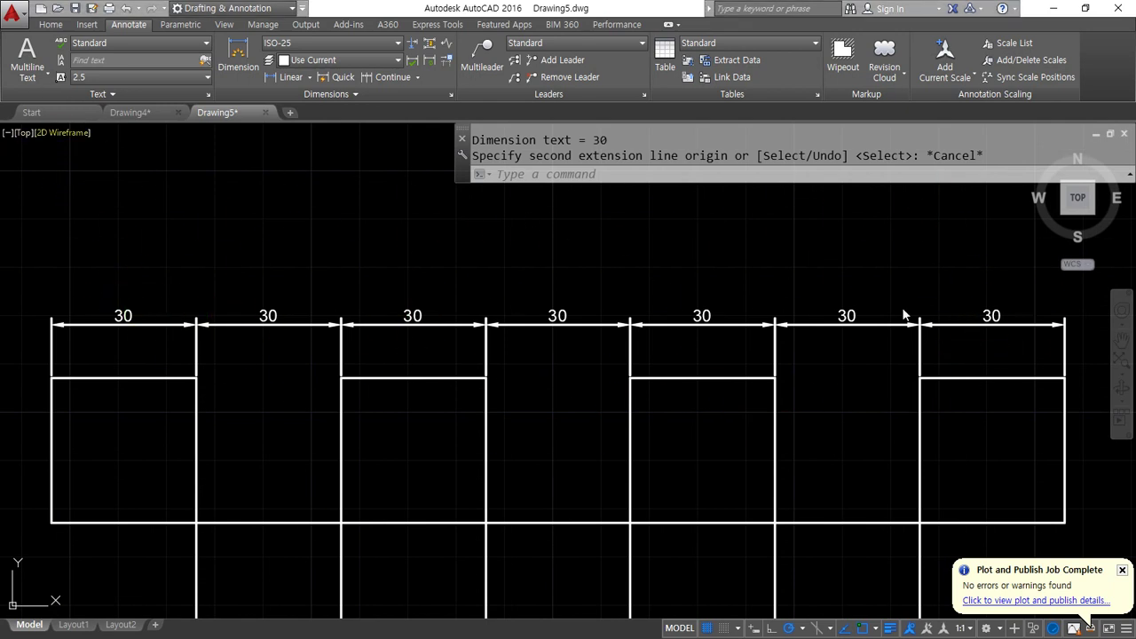
Erase the six continued dimensions, keeping only the linear dimension above the upper-left square
{"action": "mouse_move", "coordinate": [993, 346]}
{"action": "left_mouse_down"}
{"action": "mouse_move", "coordinate": [966, 322]}
{"action": "mouse_move", "coordinate": [1018, 333]}
{"action": "left_mouse_up"}
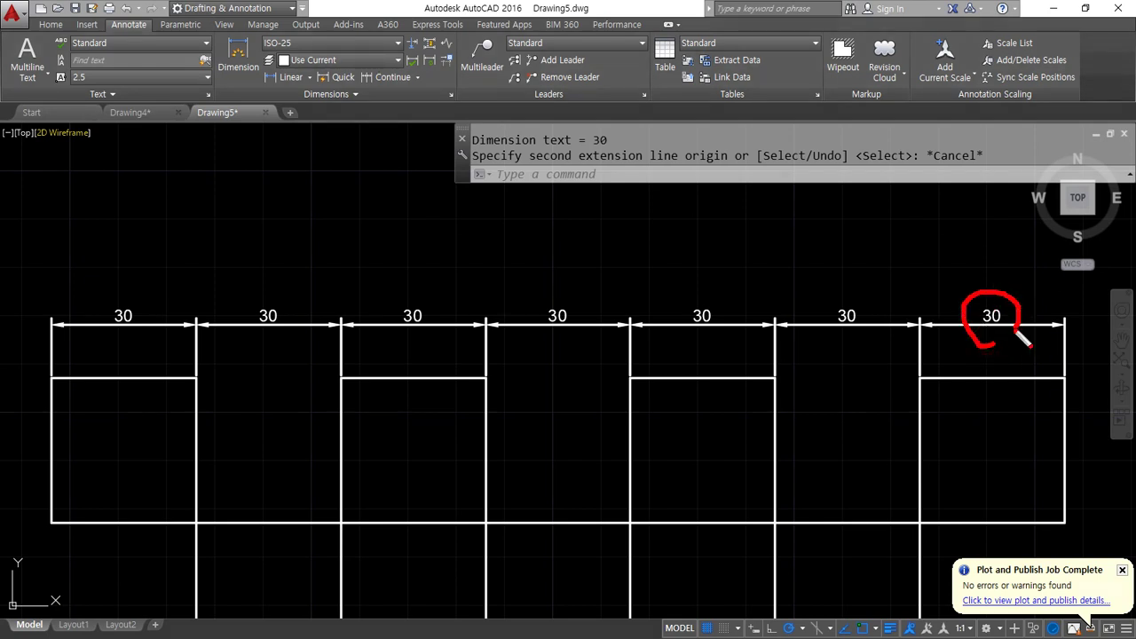
{"action": "key", "text": "Escape"}
{"action": "key", "text": "Escape"}
{"action": "left_click", "coordinate": [981, 270]}
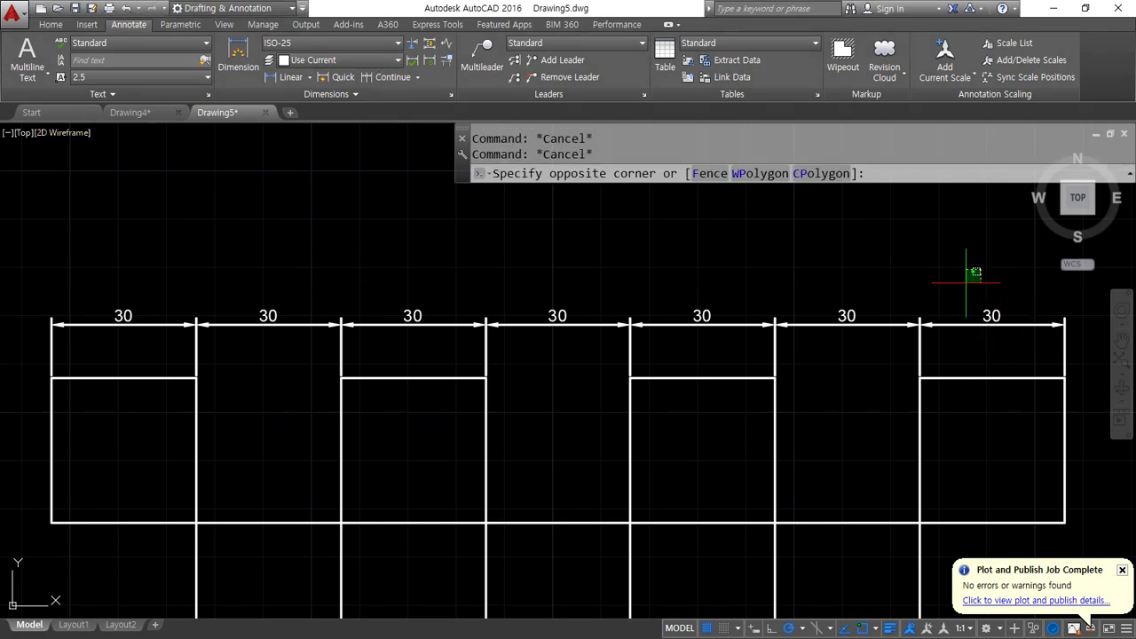
{"action": "left_click", "coordinate": [317, 336]}
{"action": "type", "text": "e"}
{"action": "key", "text": "Return"}
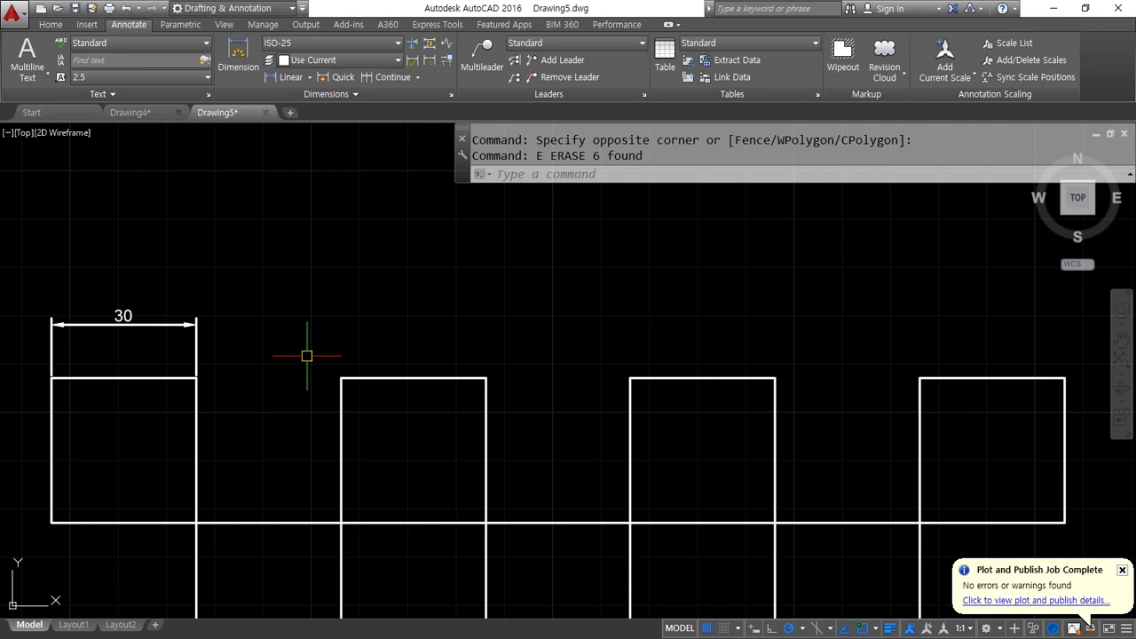
Continue dimensions from the right extension line of the upper-left square's dimension to every square corner along the top edge
{"action": "left_click", "coordinate": [391, 77]}
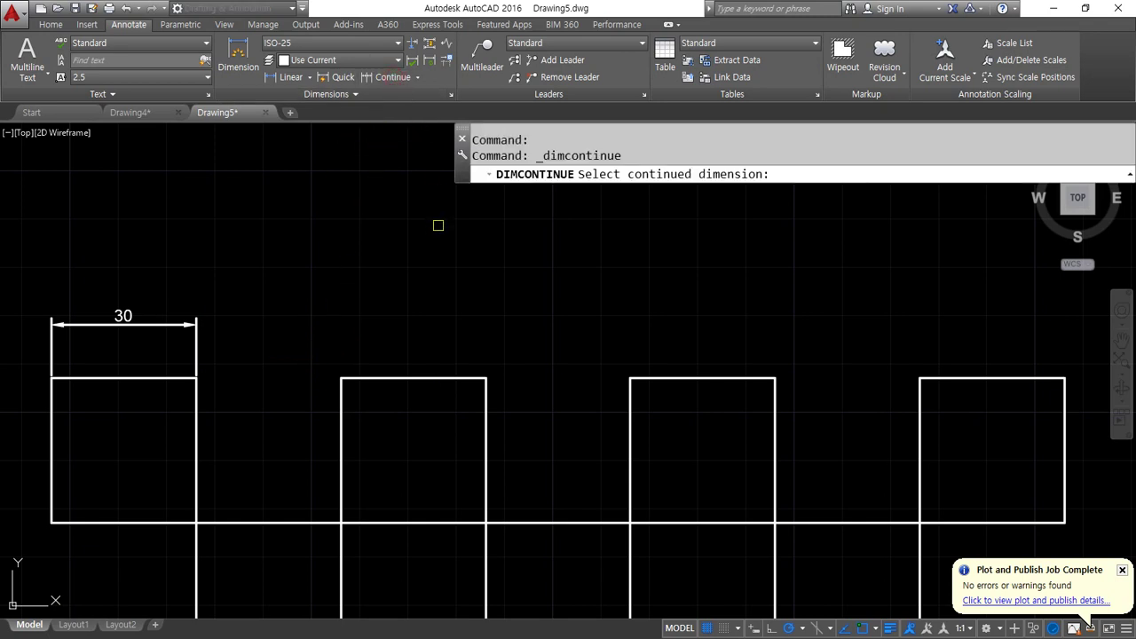
{"action": "mouse_move", "coordinate": [976, 342]}
{"action": "left_mouse_down"}
{"action": "mouse_move", "coordinate": [954, 287]}
{"action": "mouse_move", "coordinate": [1009, 346]}
{"action": "left_mouse_up"}
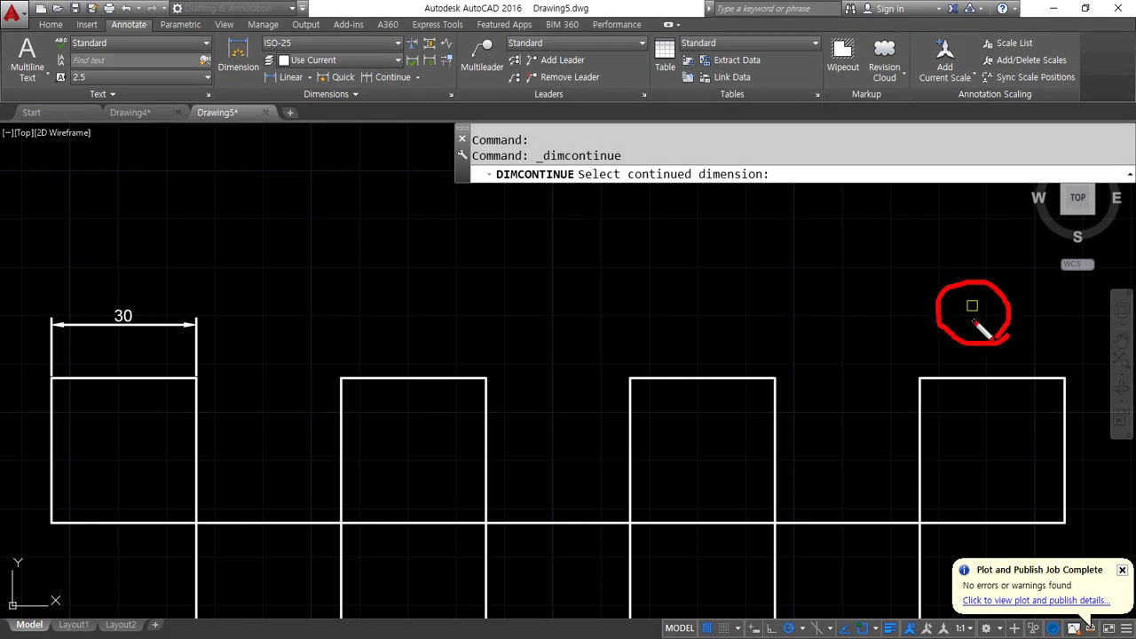
{"action": "left_click_drag", "start_coordinate": [577, 189], "coordinate": [752, 190]}
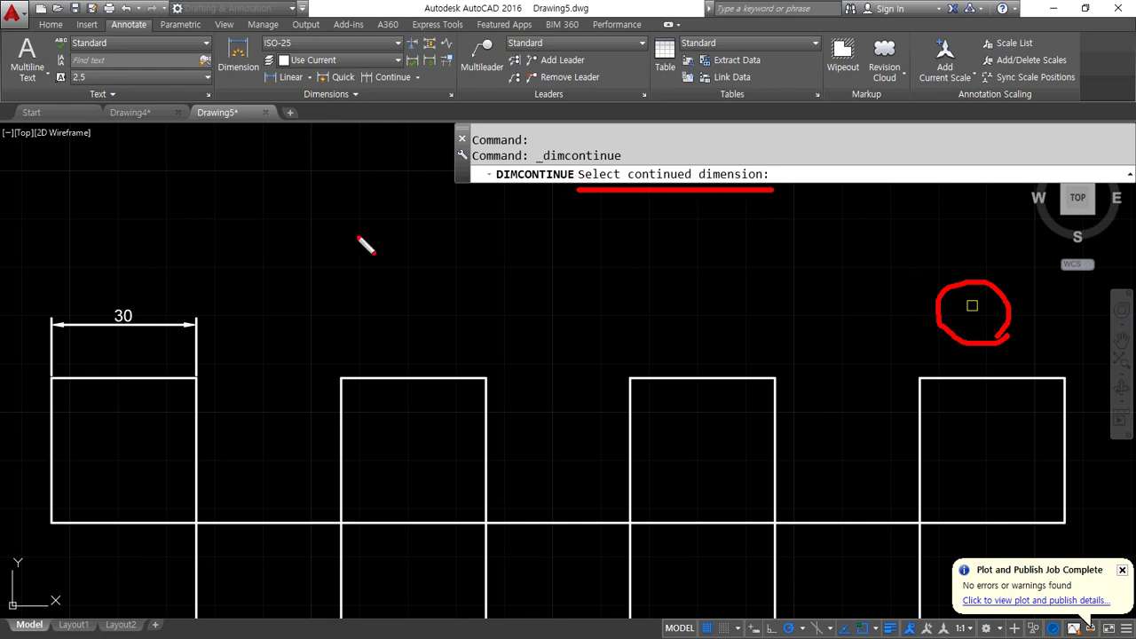
{"action": "left_click_drag", "start_coordinate": [210, 342], "coordinate": [276, 333]}
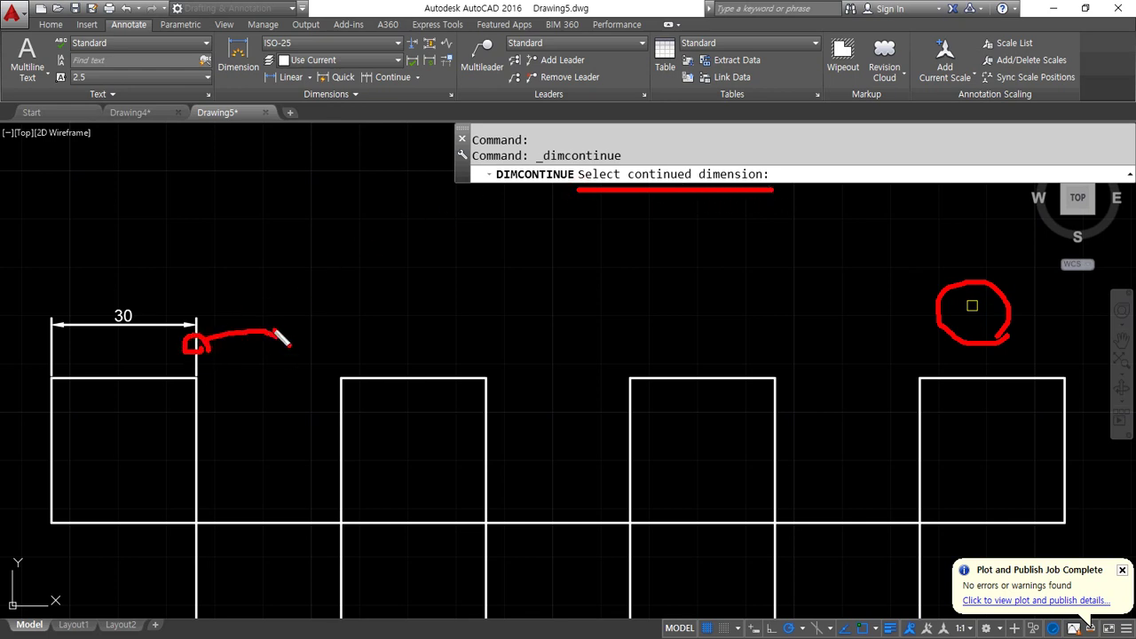
{"action": "key", "text": "Escape"}
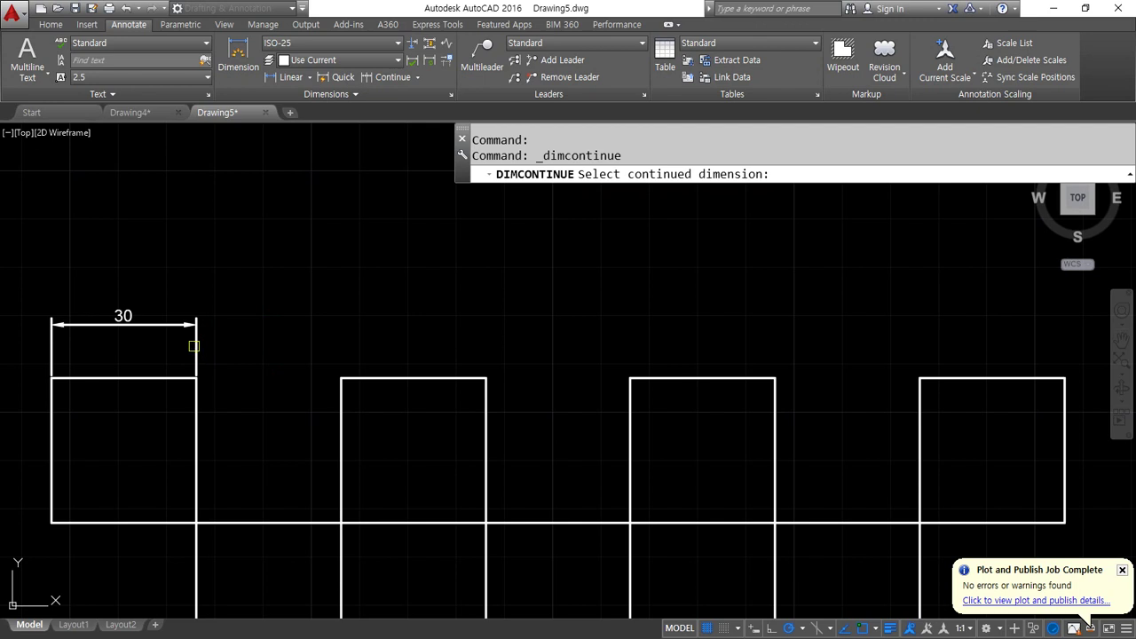
{"action": "left_click", "coordinate": [194, 346]}
{"action": "left_click", "coordinate": [341, 378]}
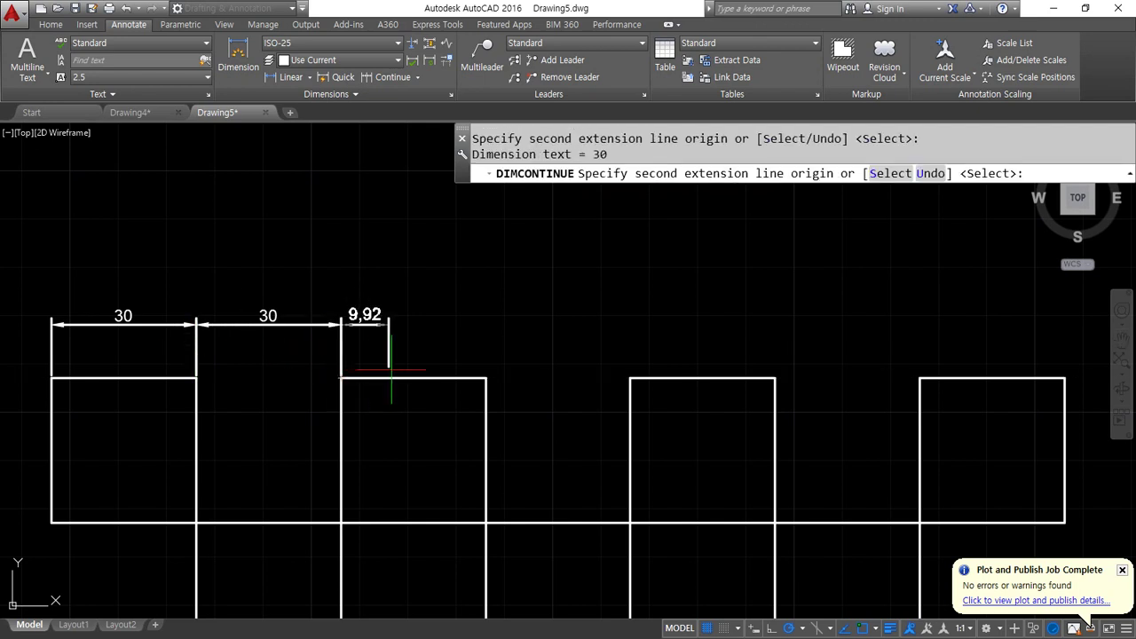
{"action": "left_click", "coordinate": [486, 379]}
{"action": "left_click", "coordinate": [631, 379]}
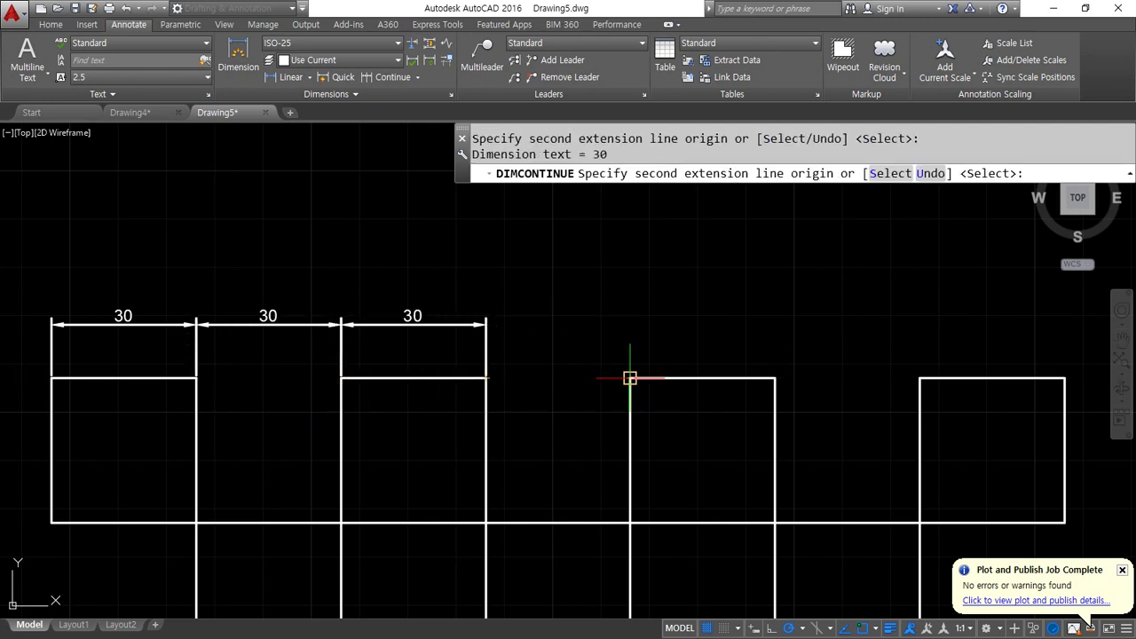
{"action": "left_click", "coordinate": [775, 379]}
{"action": "left_click", "coordinate": [919, 379]}
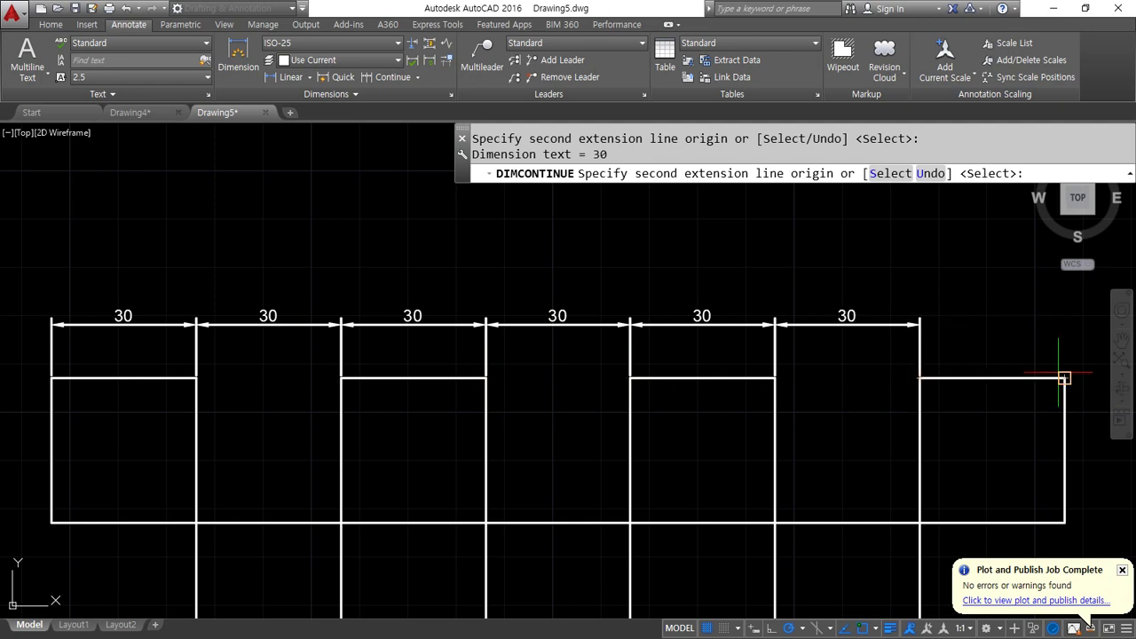
{"action": "left_click", "coordinate": [1064, 378]}
{"action": "key", "text": "Escape"}
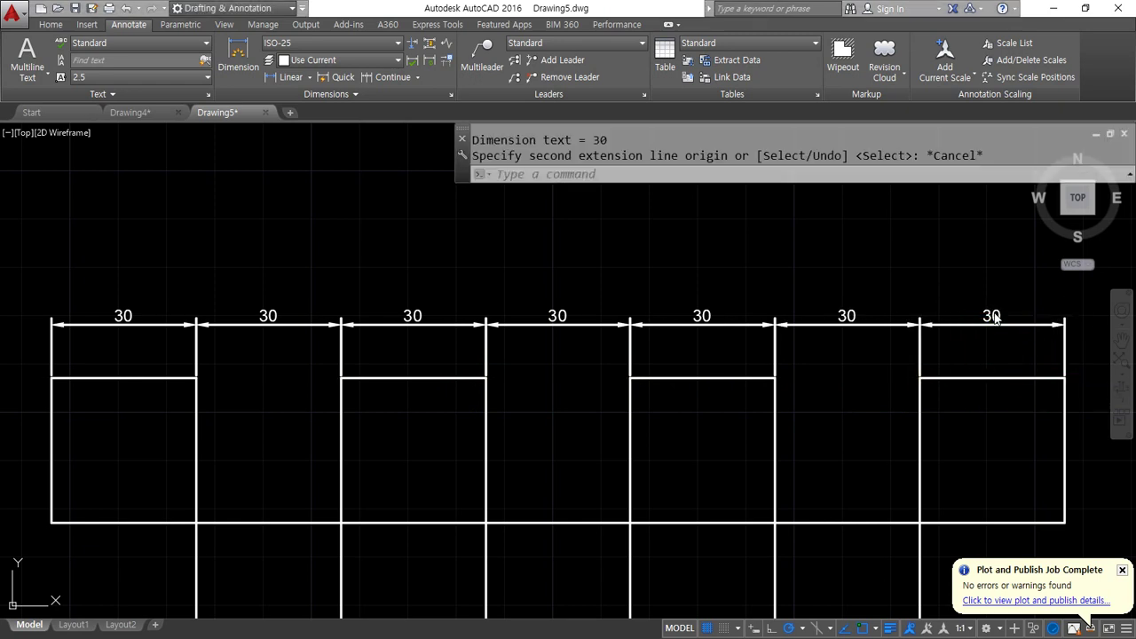
Erase the whole chain of dimensions above the pattern, including the first linear dimension
{"action": "mouse_move", "coordinate": [318, 307]}
{"action": "left_mouse_down"}
{"action": "mouse_move", "coordinate": [720, 340]}
{"action": "mouse_move", "coordinate": [876, 297]}
{"action": "mouse_move", "coordinate": [292, 307]}
{"action": "left_mouse_up"}
{"action": "left_click", "coordinate": [977, 272]}
{"action": "left_click", "coordinate": [142, 325]}
{"action": "type", "text": "e"}
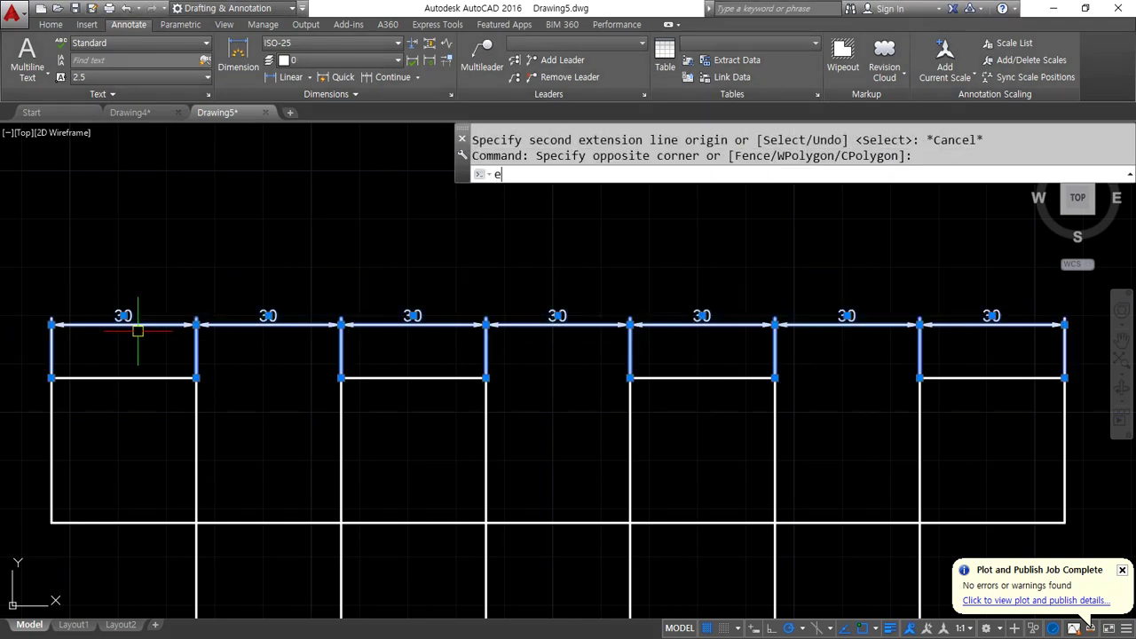
{"action": "key", "text": "Return"}
Add a linear dimension above the upper-left square, with its upper-right corner as first origin and its upper-left corner as second
{"action": "middle_click_drag", "start_coordinate": [213, 251], "coordinate": [320, 248]}
{"action": "left_click", "coordinate": [290, 76]}
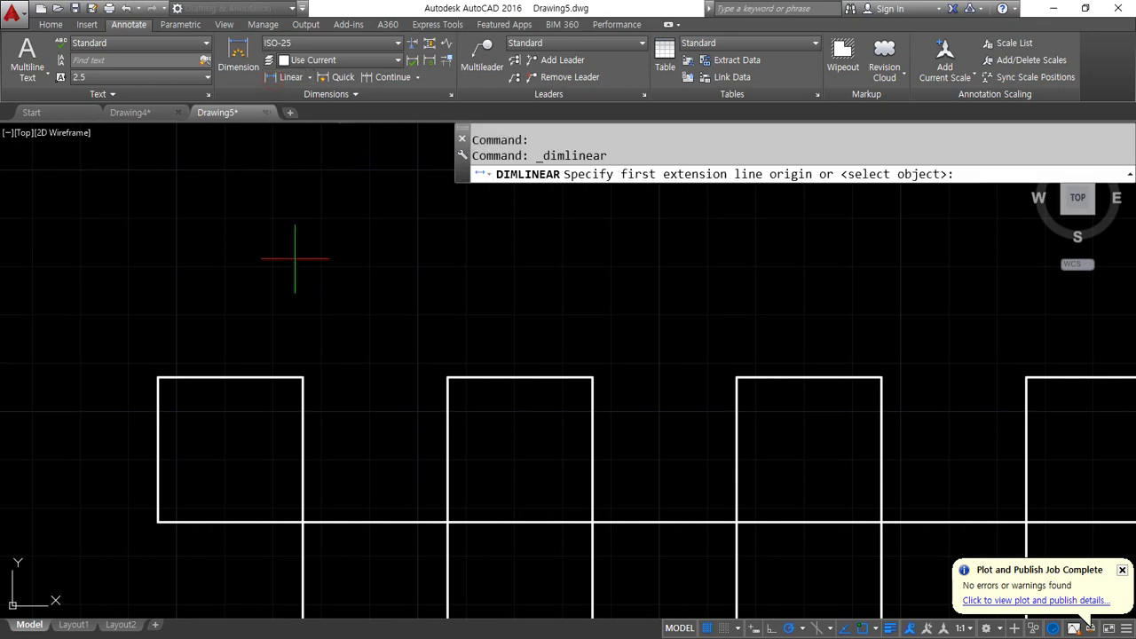
{"action": "left_click", "coordinate": [303, 377]}
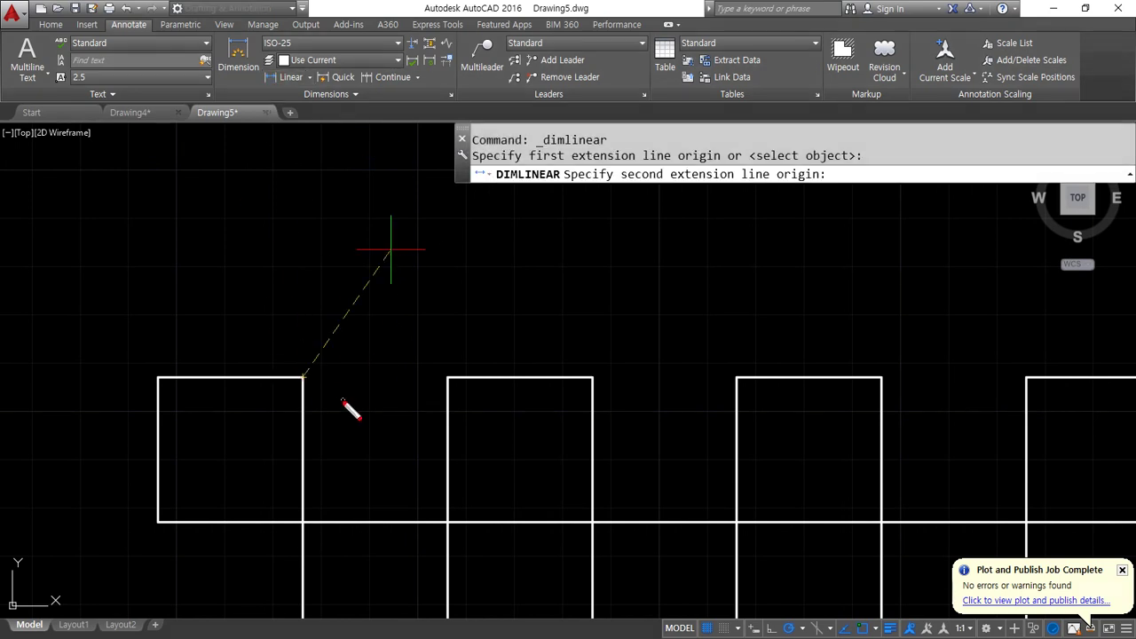
{"action": "left_click_drag", "start_coordinate": [311, 373], "coordinate": [429, 351]}
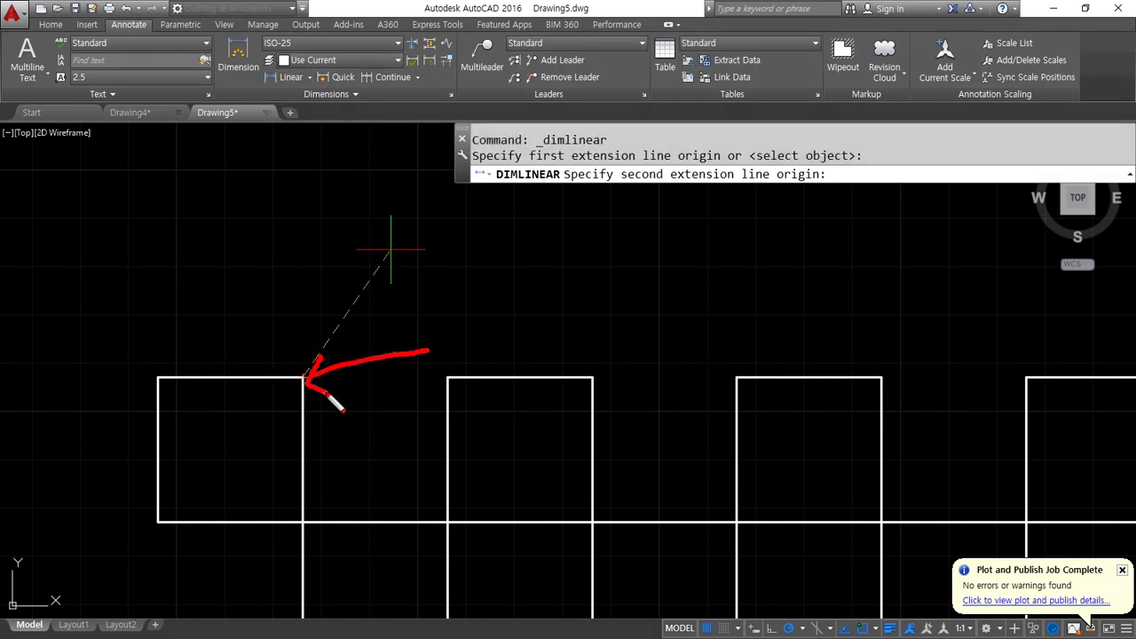
{"action": "left_click_drag", "start_coordinate": [498, 350], "coordinate": [538, 347]}
{"action": "key", "text": "Escape"}
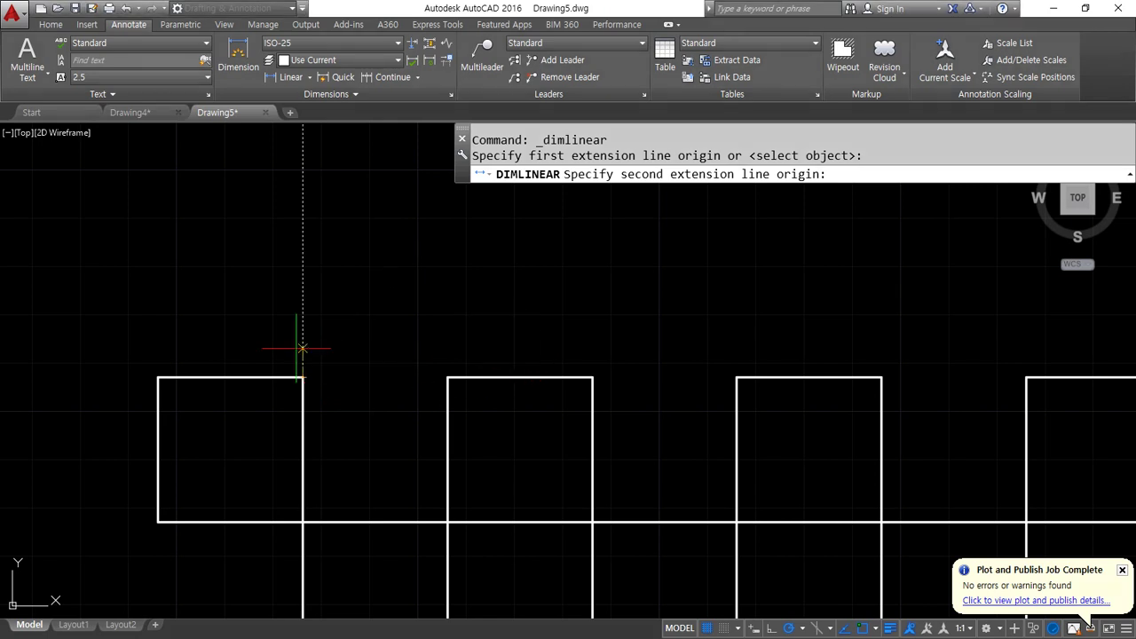
{"action": "left_click", "coordinate": [158, 378]}
{"action": "left_click", "coordinate": [175, 303]}
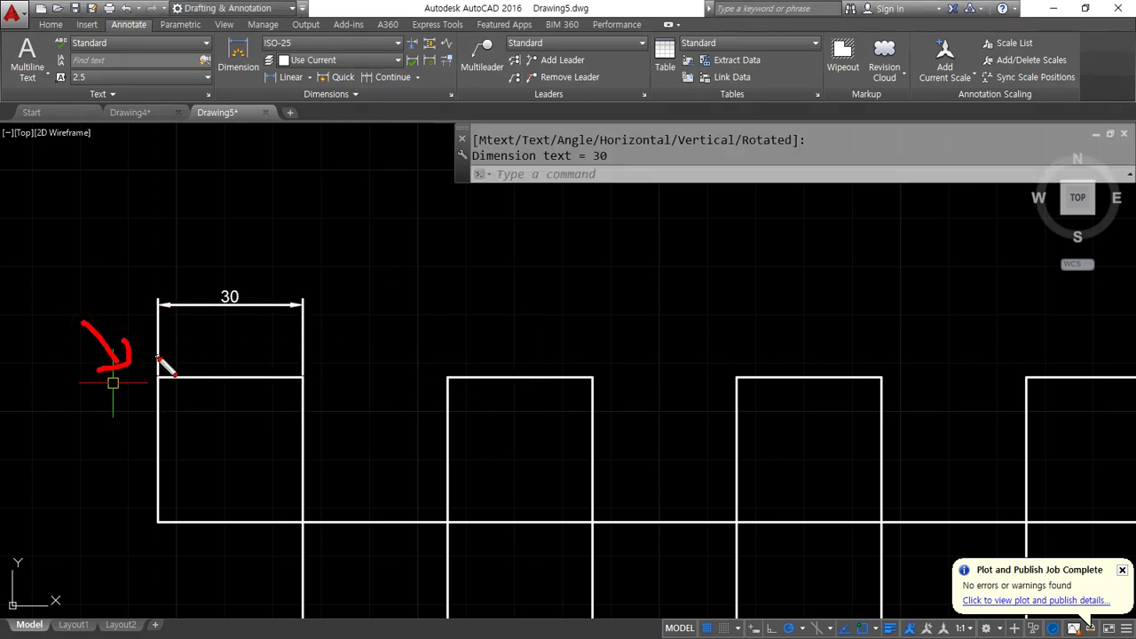
Start a continued dimension and use its Select option to make the linear dimension's right extension line the base
{"action": "key", "text": "Escape"}
{"action": "left_click", "coordinate": [390, 77]}
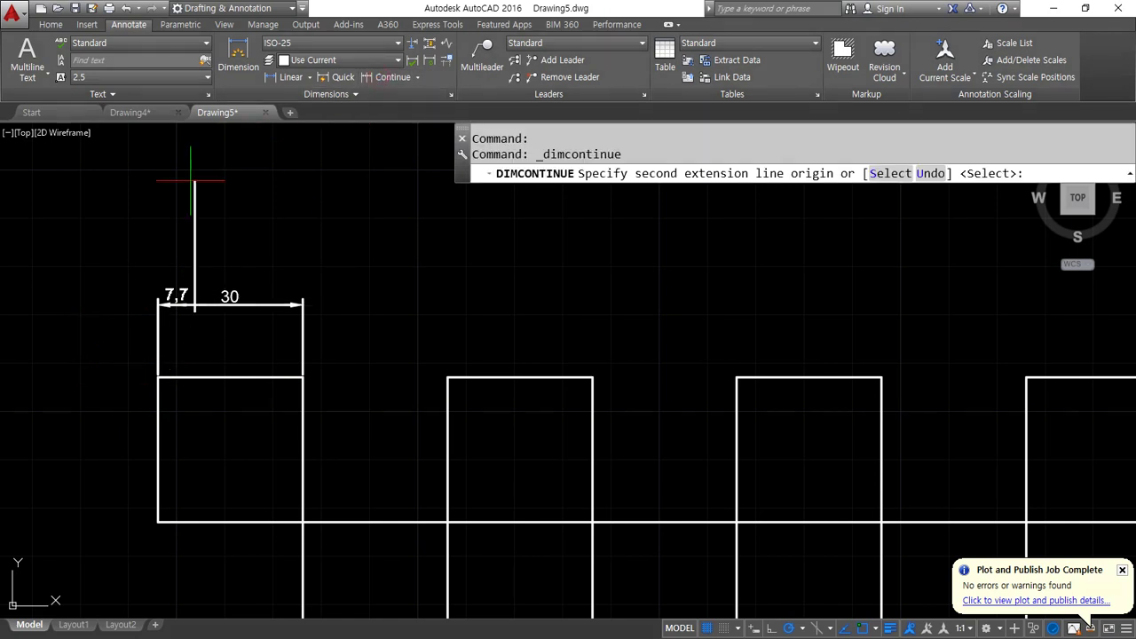
{"action": "mouse_move", "coordinate": [81, 330]}
{"action": "left_mouse_down"}
{"action": "mouse_move", "coordinate": [31, 259]}
{"action": "mouse_move", "coordinate": [92, 345]}
{"action": "left_mouse_up"}
{"action": "mouse_move", "coordinate": [533, 438]}
{"action": "left_mouse_down"}
{"action": "mouse_move", "coordinate": [442, 449]}
{"action": "mouse_move", "coordinate": [561, 390]}
{"action": "mouse_move", "coordinate": [533, 436]}
{"action": "left_mouse_up"}
{"action": "mouse_move", "coordinate": [330, 306]}
{"action": "left_mouse_down"}
{"action": "mouse_move", "coordinate": [642, 320]}
{"action": "mouse_move", "coordinate": [653, 341]}
{"action": "left_mouse_up"}
{"action": "key", "text": "Escape"}
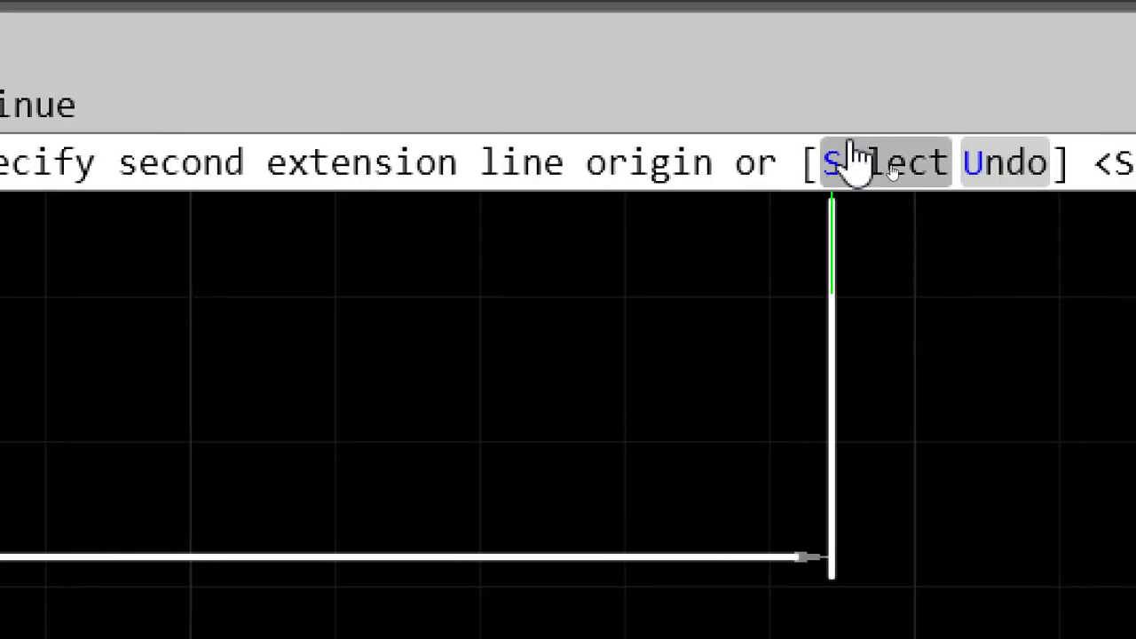
{"action": "left_click", "coordinate": [892, 176]}
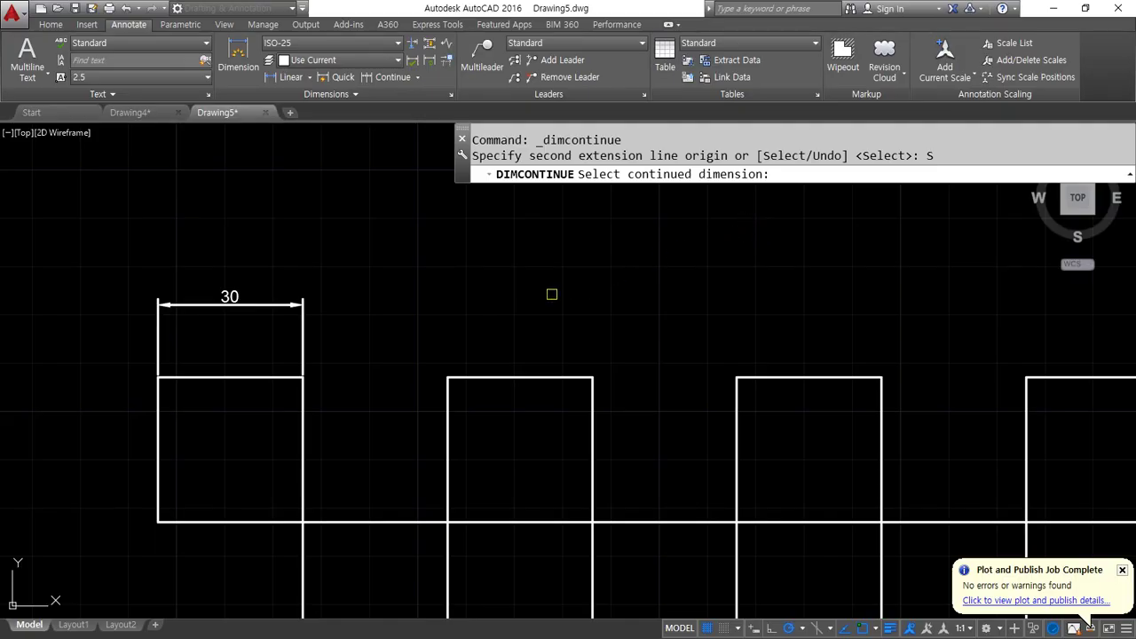
{"action": "left_click", "coordinate": [303, 349]}
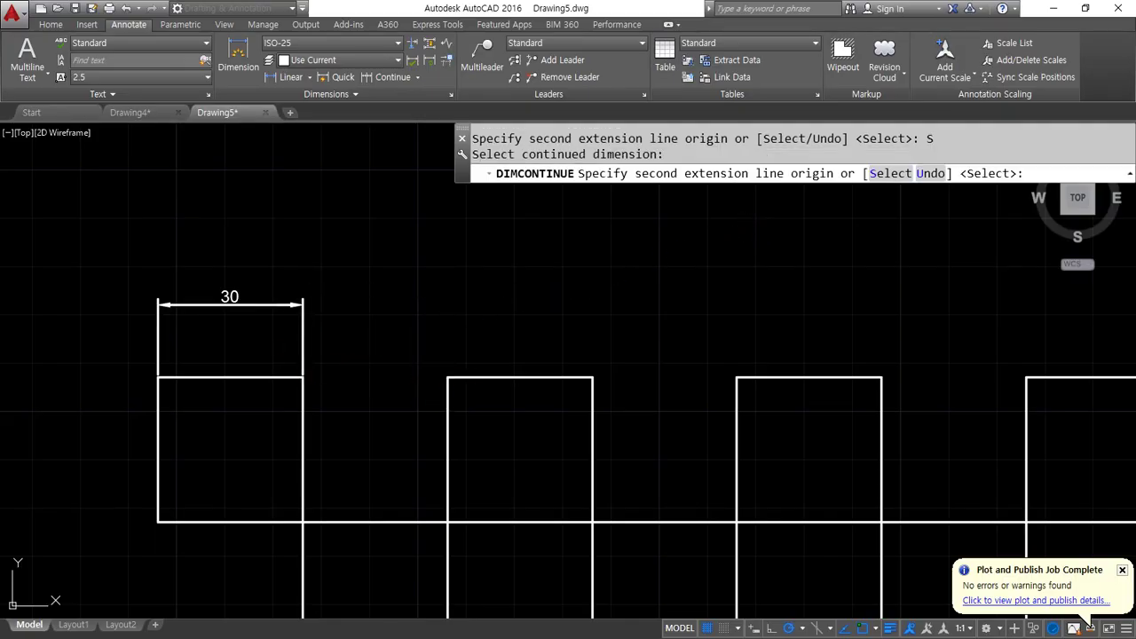
Place the continued dimensions at each successive square corner, through the upper-right corner of the last square in the top row
{"action": "left_click", "coordinate": [448, 377]}
{"action": "left_click", "coordinate": [592, 377]}
{"action": "left_click", "coordinate": [736, 377]}
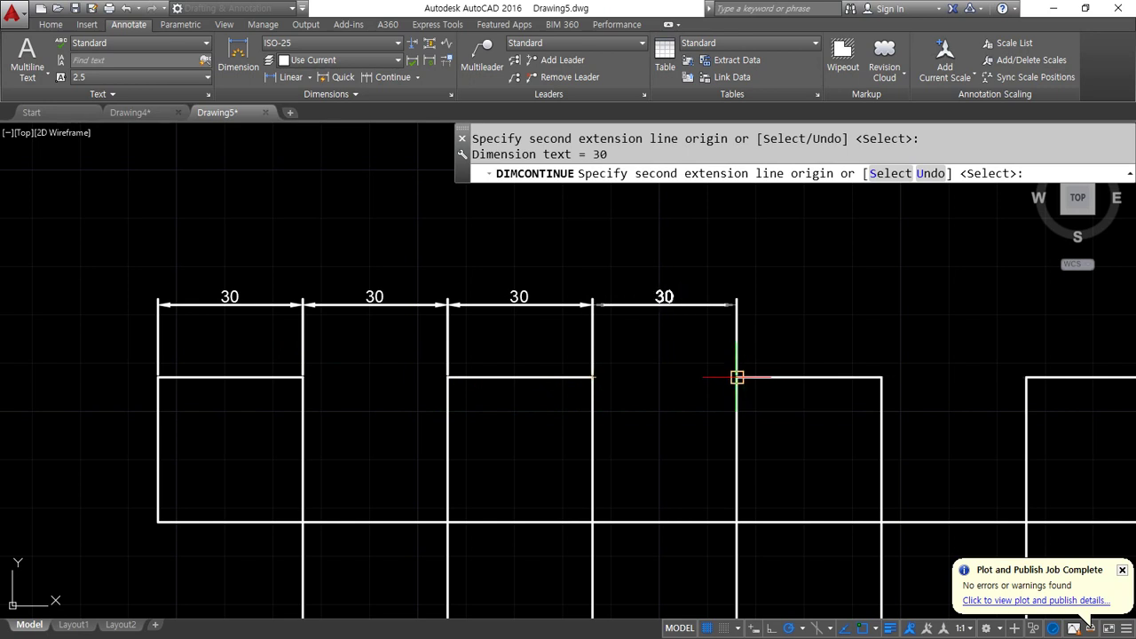
{"action": "left_click", "coordinate": [882, 377]}
{"action": "scroll", "coordinate": [761, 317], "scroll_direction": "down", "scroll_amount": 3}
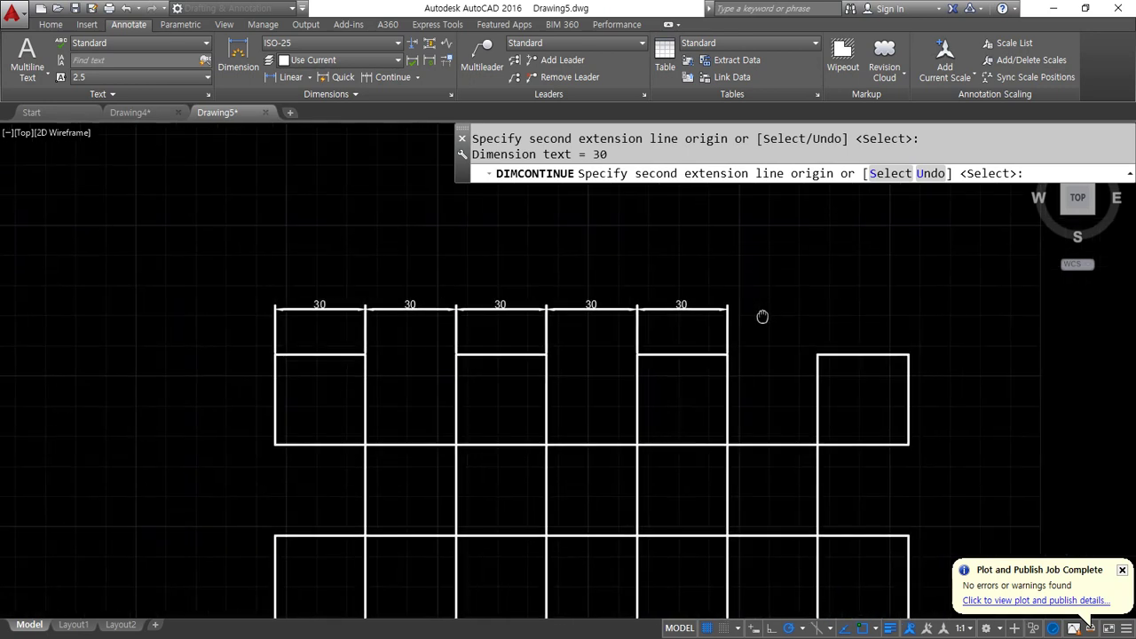
{"action": "left_click", "coordinate": [818, 355]}
{"action": "left_click", "coordinate": [908, 355]}
{"action": "key", "text": "Return"}
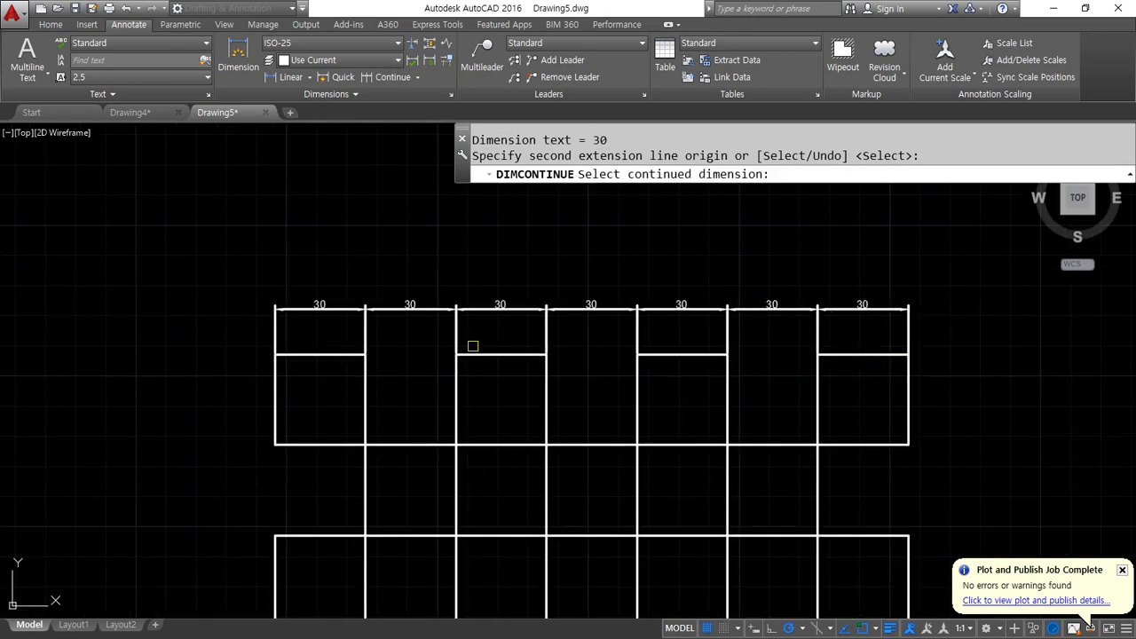
{"action": "left_click_drag", "start_coordinate": [432, 261], "coordinate": [390, 292]}
{"action": "mouse_move", "coordinate": [213, 271]}
{"action": "left_mouse_down"}
{"action": "mouse_move", "coordinate": [252, 298]}
{"action": "mouse_move", "coordinate": [224, 311]}
{"action": "left_mouse_up"}
{"action": "mouse_move", "coordinate": [233, 353]}
{"action": "left_mouse_down"}
{"action": "mouse_move", "coordinate": [173, 269]}
{"action": "mouse_move", "coordinate": [381, 343]}
{"action": "left_mouse_up"}
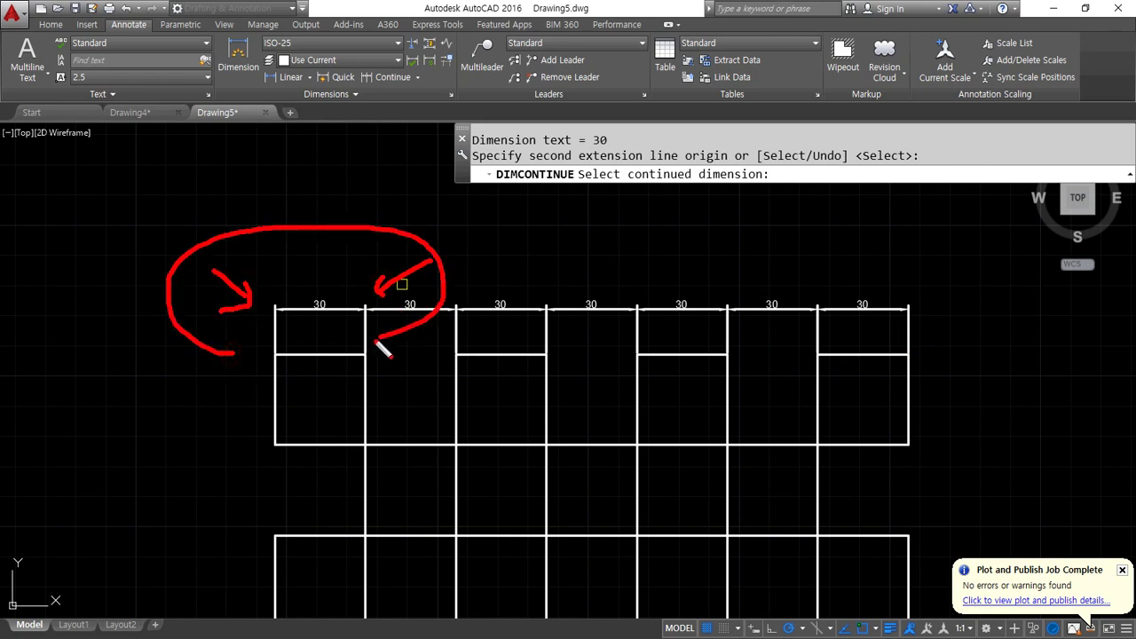
Erase the continued dimensions above the pattern together with the first linear dimension
{"action": "key", "text": "Escape"}
{"action": "key", "text": "Escape"}
{"action": "key", "text": "Escape"}
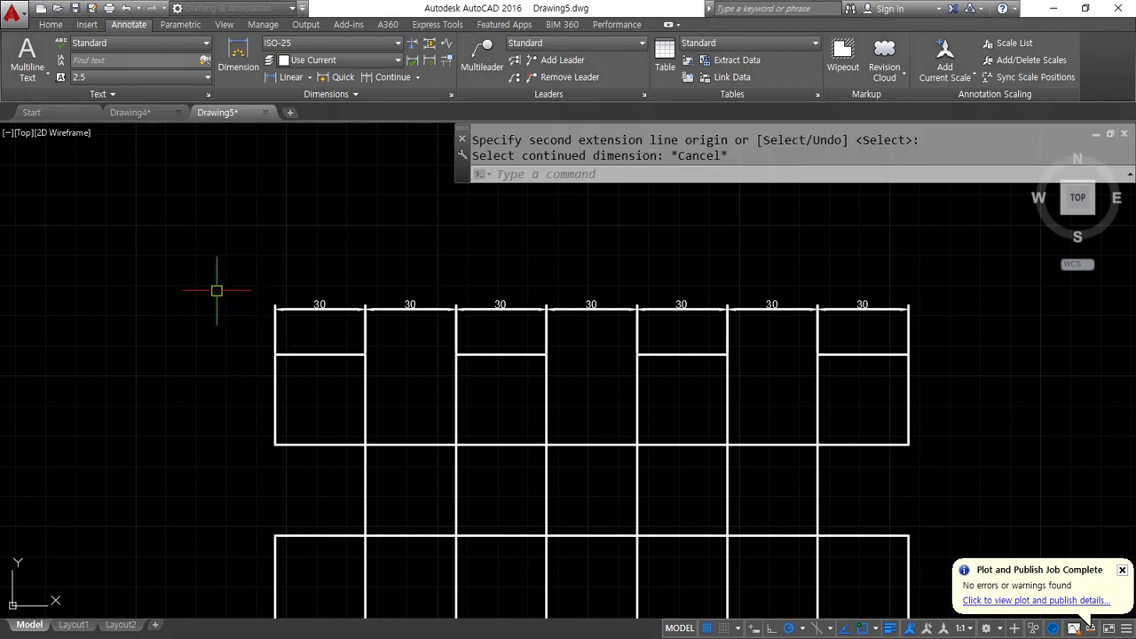
{"action": "left_click", "coordinate": [844, 319]}
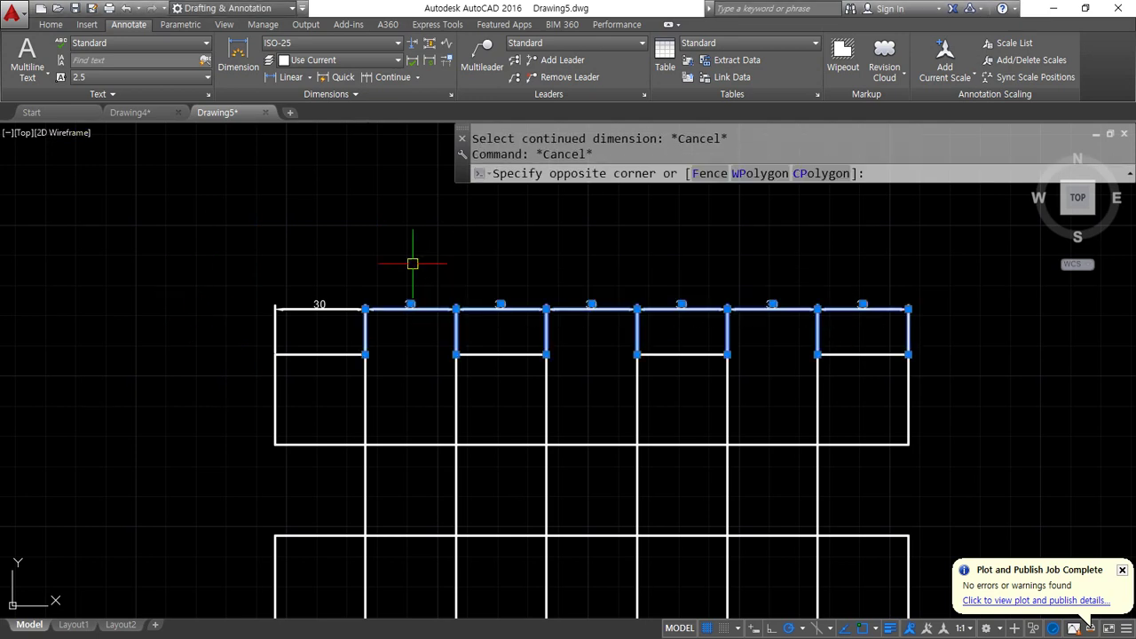
{"action": "left_click", "coordinate": [411, 261]}
{"action": "type", "text": "e"}
{"action": "key", "text": "Return"}
{"action": "left_click", "coordinate": [381, 278]}
{"action": "left_click", "coordinate": [328, 304]}
{"action": "type", "text": "e"}
{"action": "key", "text": "Return"}
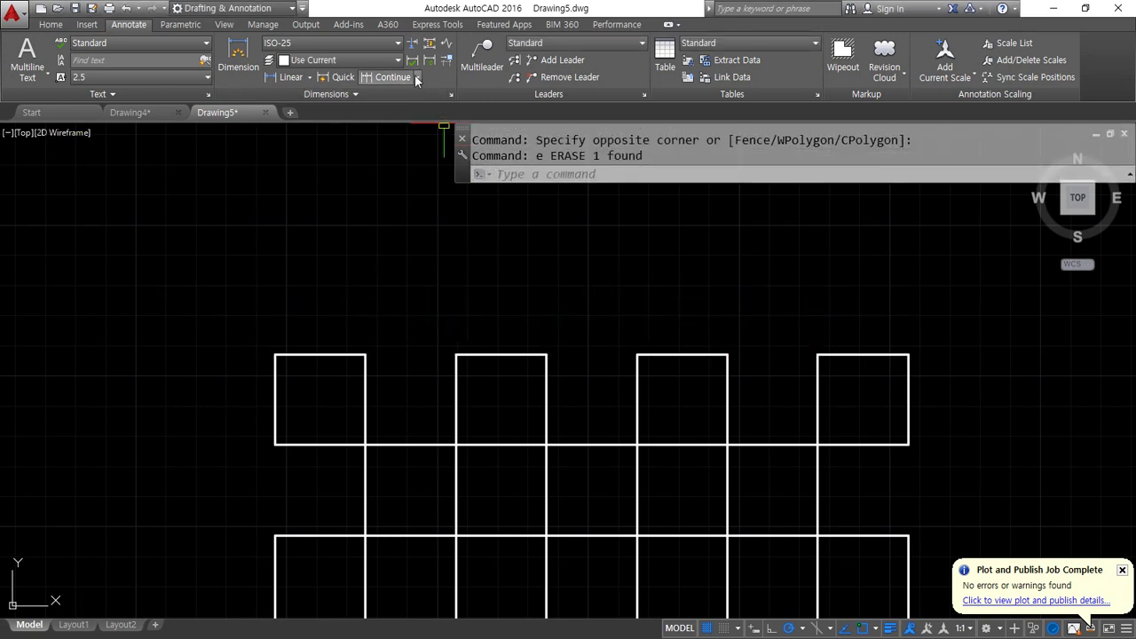
{"action": "left_click", "coordinate": [417, 77]}
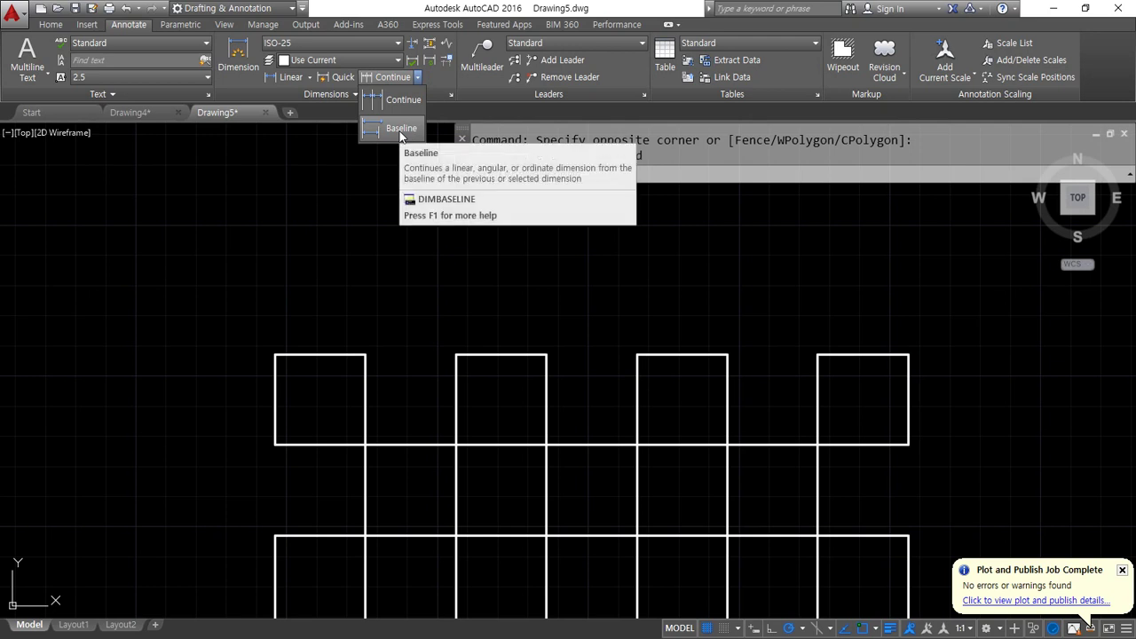
{"action": "middle_click_drag", "start_coordinate": [337, 267], "coordinate": [310, 317]}
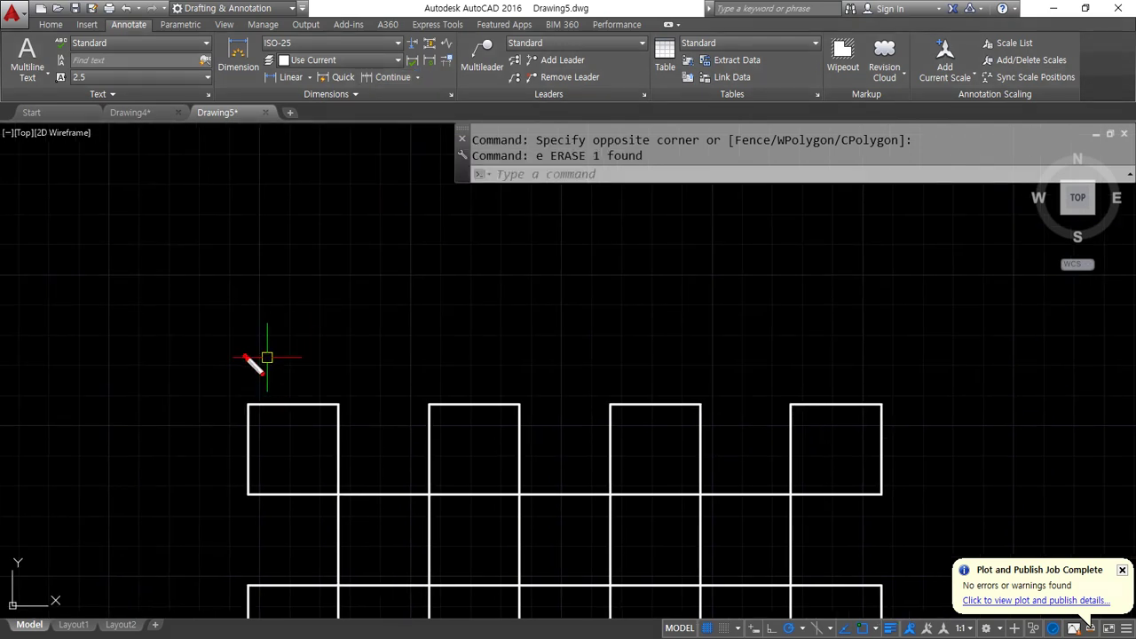
{"action": "mouse_move", "coordinate": [246, 357]}
{"action": "left_mouse_down"}
{"action": "mouse_move", "coordinate": [246, 417]}
{"action": "mouse_move", "coordinate": [334, 380]}
{"action": "mouse_move", "coordinate": [334, 415]}
{"action": "left_mouse_up"}
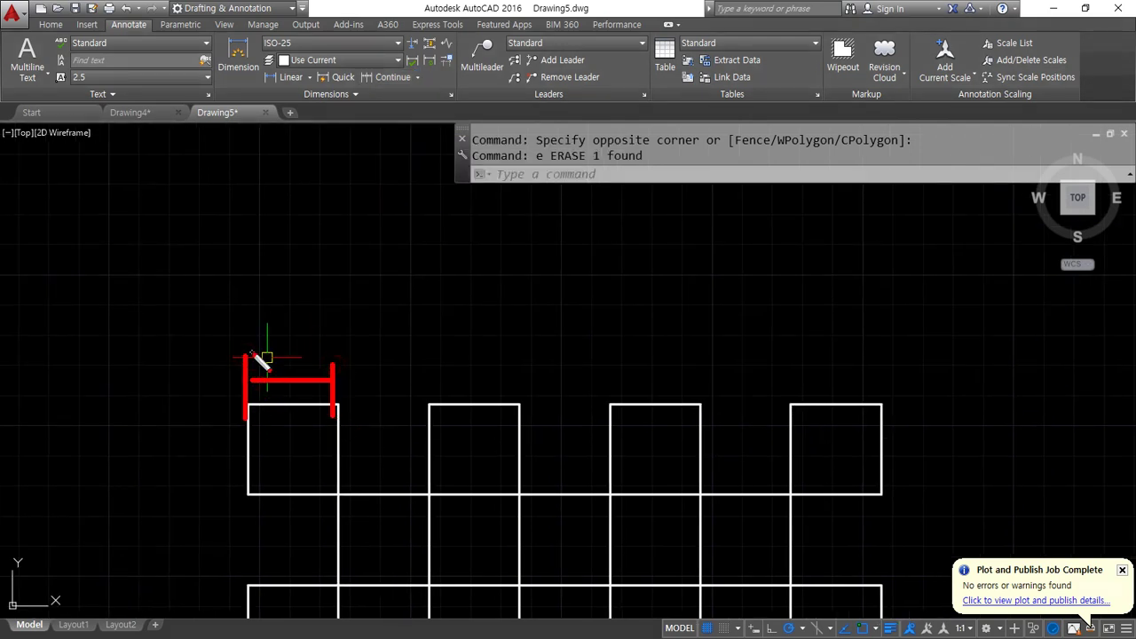
{"action": "left_click_drag", "start_coordinate": [247, 415], "coordinate": [250, 198]}
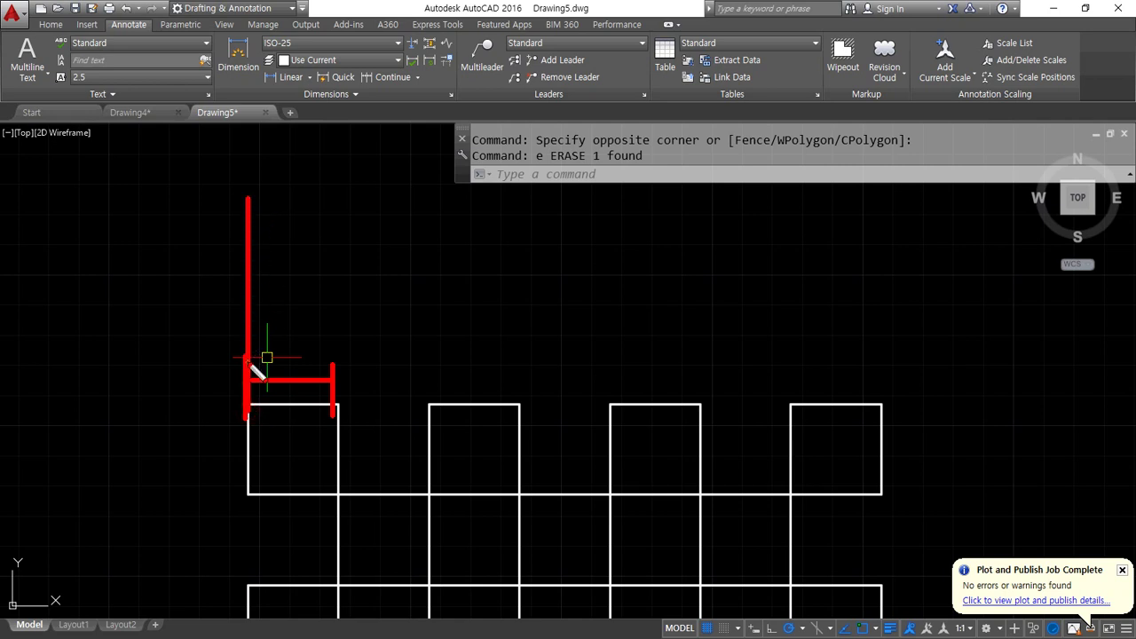
{"action": "mouse_move", "coordinate": [253, 346]}
{"action": "left_mouse_down"}
{"action": "mouse_move", "coordinate": [411, 347]}
{"action": "mouse_move", "coordinate": [428, 331]}
{"action": "mouse_move", "coordinate": [427, 414]}
{"action": "left_mouse_up"}
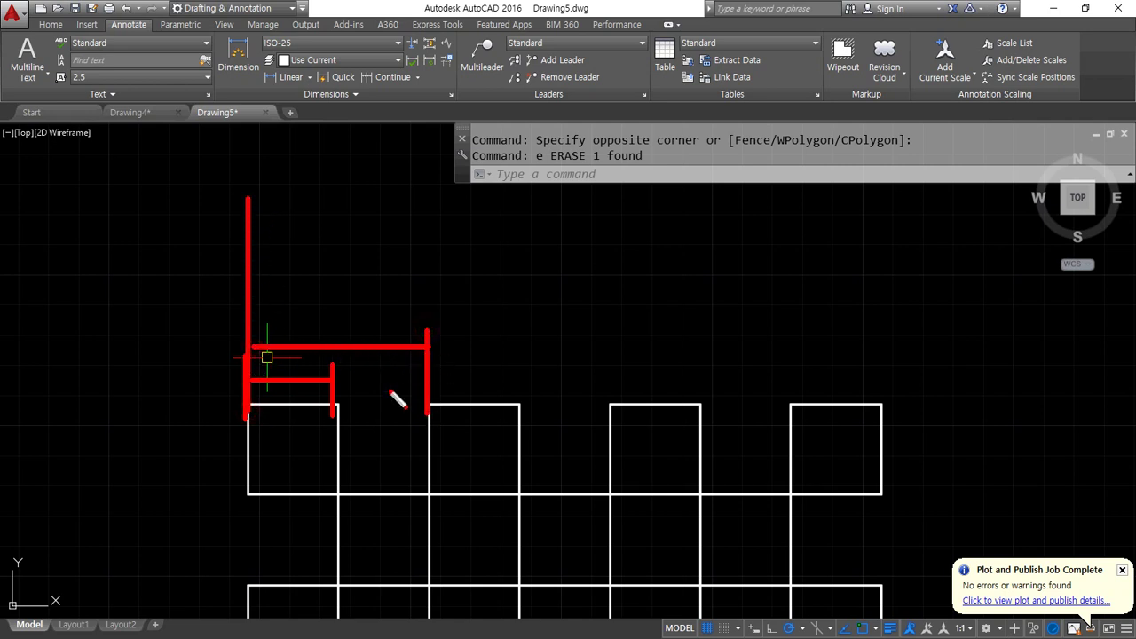
{"action": "mouse_move", "coordinate": [245, 313]}
{"action": "left_mouse_down"}
{"action": "mouse_move", "coordinate": [601, 313]}
{"action": "mouse_move", "coordinate": [601, 410]}
{"action": "left_mouse_up"}
{"action": "mouse_move", "coordinate": [243, 281]}
{"action": "left_mouse_down"}
{"action": "mouse_move", "coordinate": [776, 280]}
{"action": "mouse_move", "coordinate": [775, 417]}
{"action": "left_mouse_up"}
{"action": "mouse_move", "coordinate": [241, 225]}
{"action": "left_mouse_down"}
{"action": "mouse_move", "coordinate": [887, 224]}
{"action": "mouse_move", "coordinate": [887, 413]}
{"action": "left_mouse_up"}
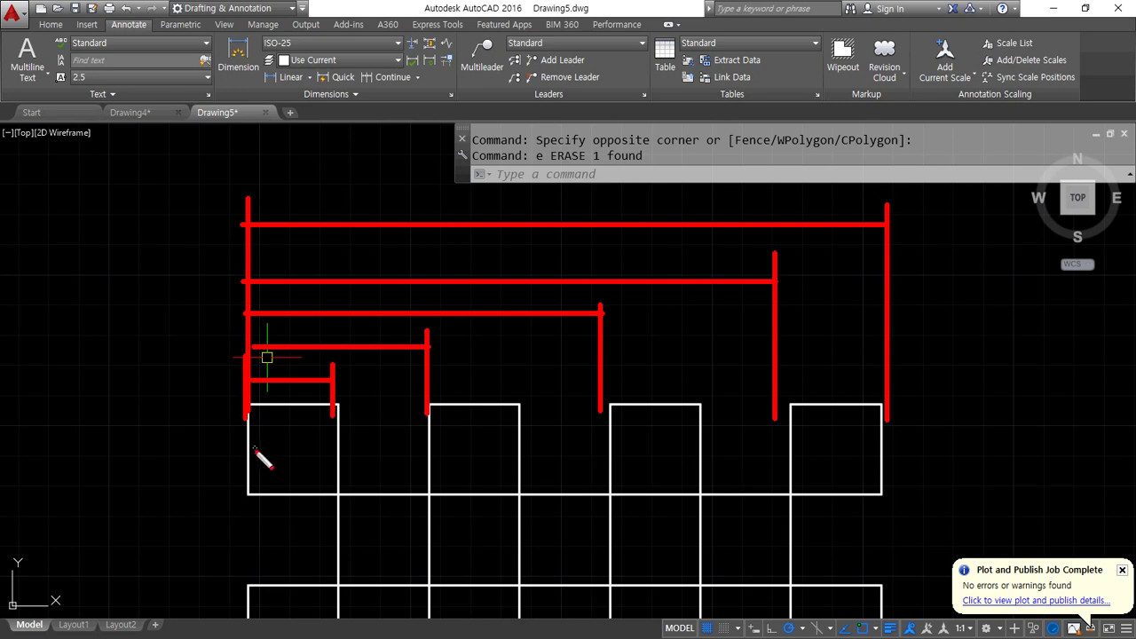
{"action": "key", "text": "e"}
{"action": "mouse_move", "coordinate": [256, 421]}
{"action": "left_mouse_down"}
{"action": "mouse_move", "coordinate": [232, 402]}
{"action": "mouse_move", "coordinate": [267, 196]}
{"action": "mouse_move", "coordinate": [269, 417]}
{"action": "mouse_move", "coordinate": [239, 435]}
{"action": "left_mouse_up"}
{"action": "left_click_drag", "start_coordinate": [153, 344], "coordinate": [144, 394]}
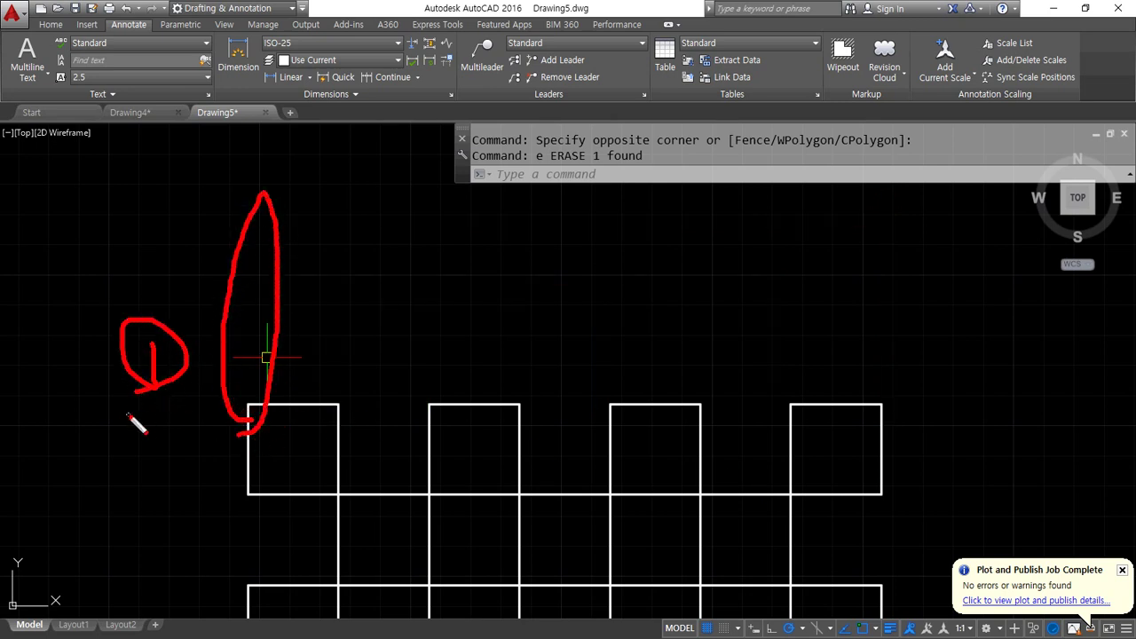
Add a linear dimension above the upper-left square, from its upper-left corner to its upper-right corner
{"action": "left_click", "coordinate": [291, 78]}
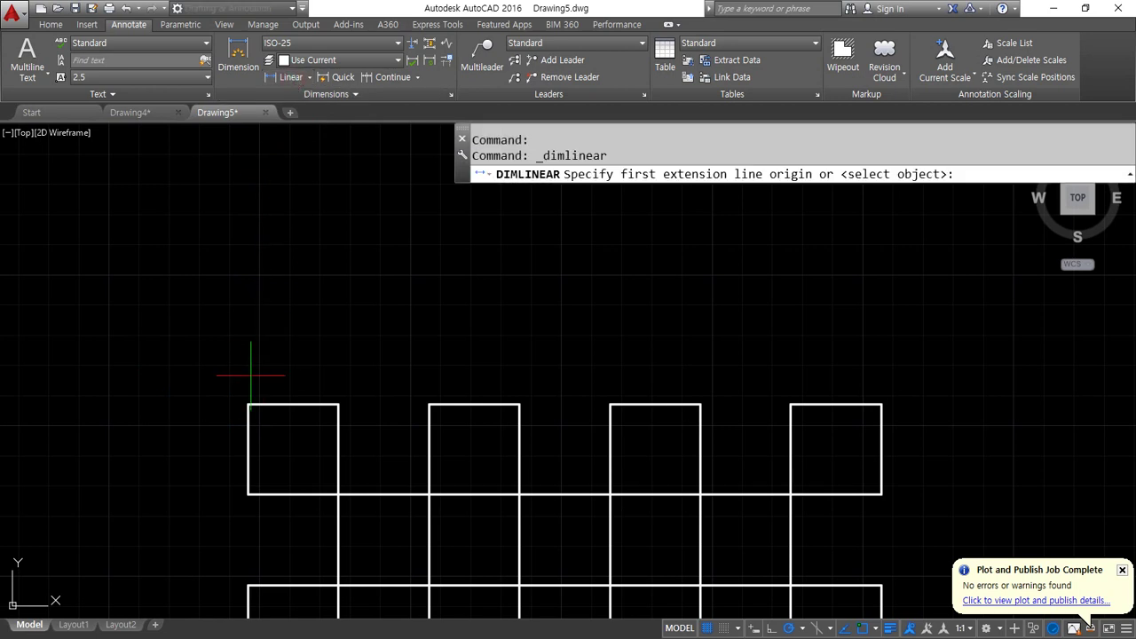
{"action": "left_click", "coordinate": [248, 405]}
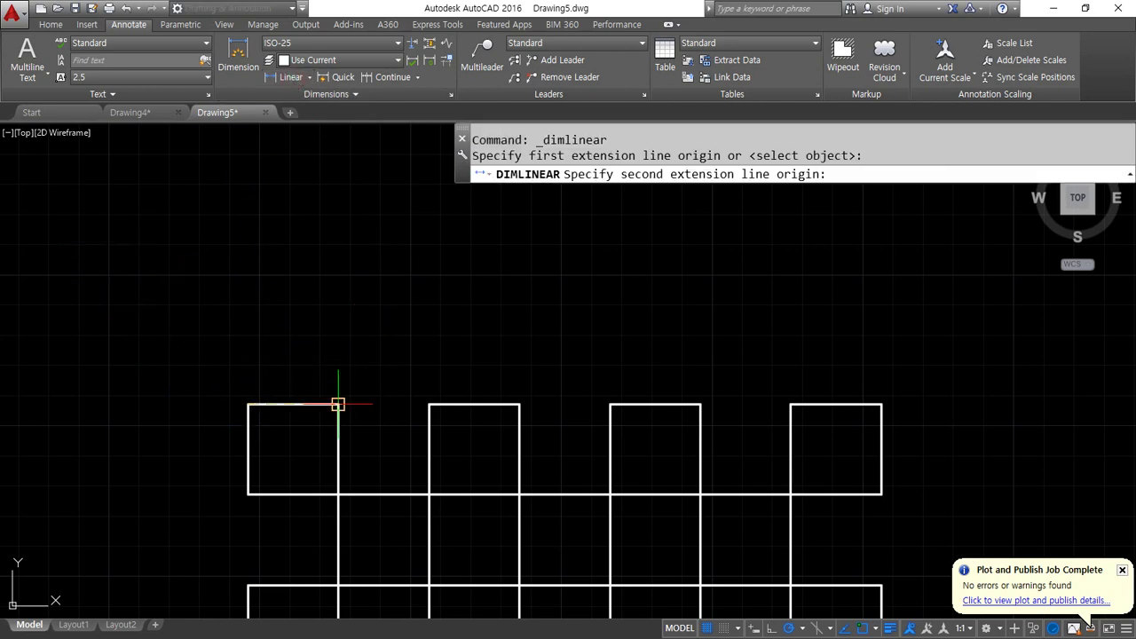
{"action": "left_click", "coordinate": [339, 405]}
{"action": "left_click", "coordinate": [295, 369]}
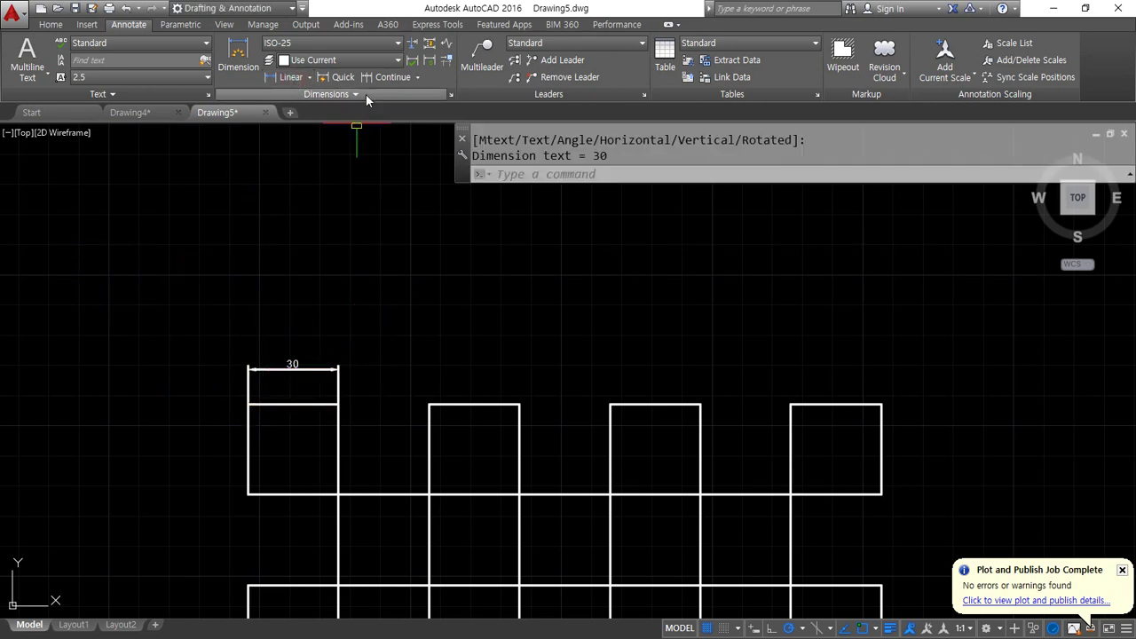
Add baseline dimensions from the first square's left edge to each successive top-row corner, ending at the last square's upper-right corner
{"action": "left_click", "coordinate": [417, 77]}
{"action": "left_click", "coordinate": [401, 133]}
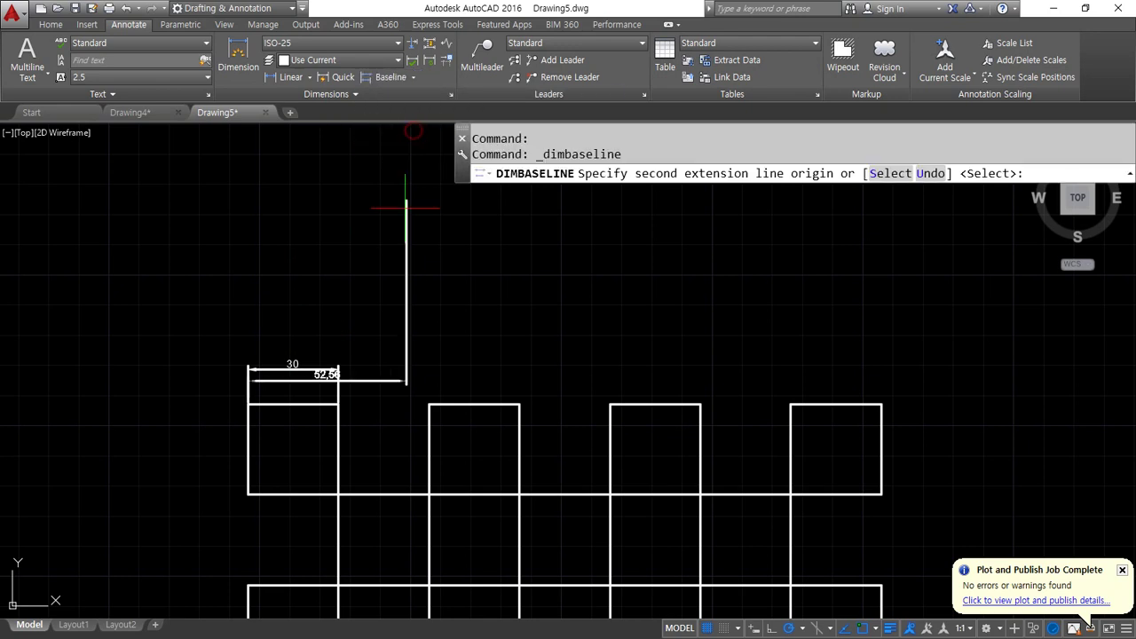
{"action": "left_click", "coordinate": [428, 405]}
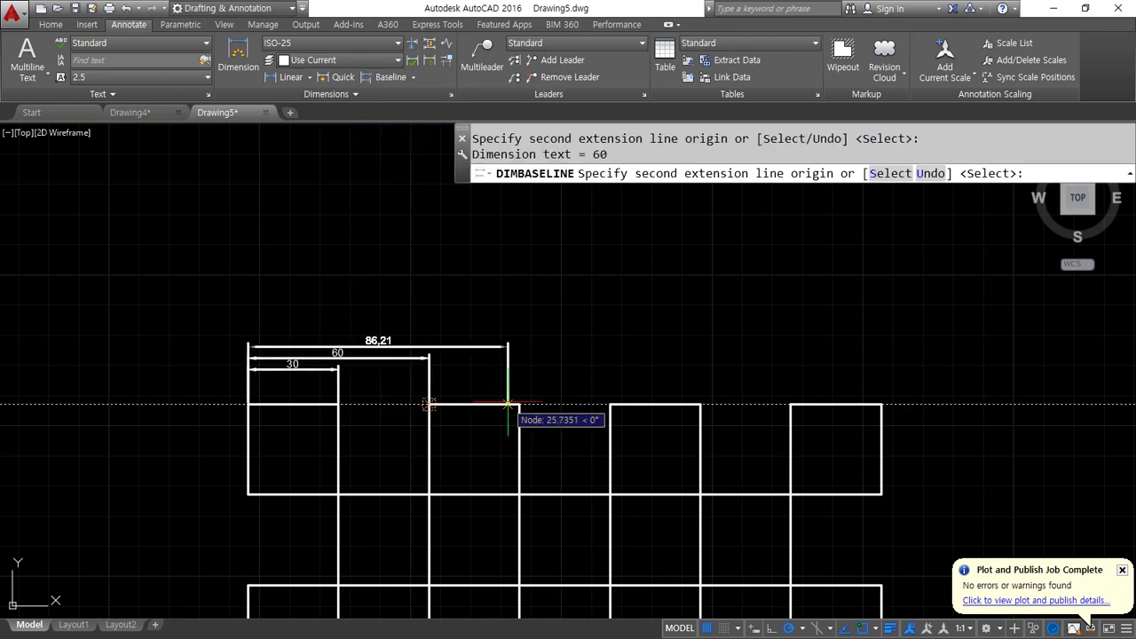
{"action": "left_click", "coordinate": [520, 405]}
{"action": "left_click", "coordinate": [611, 405]}
{"action": "left_click", "coordinate": [701, 405]}
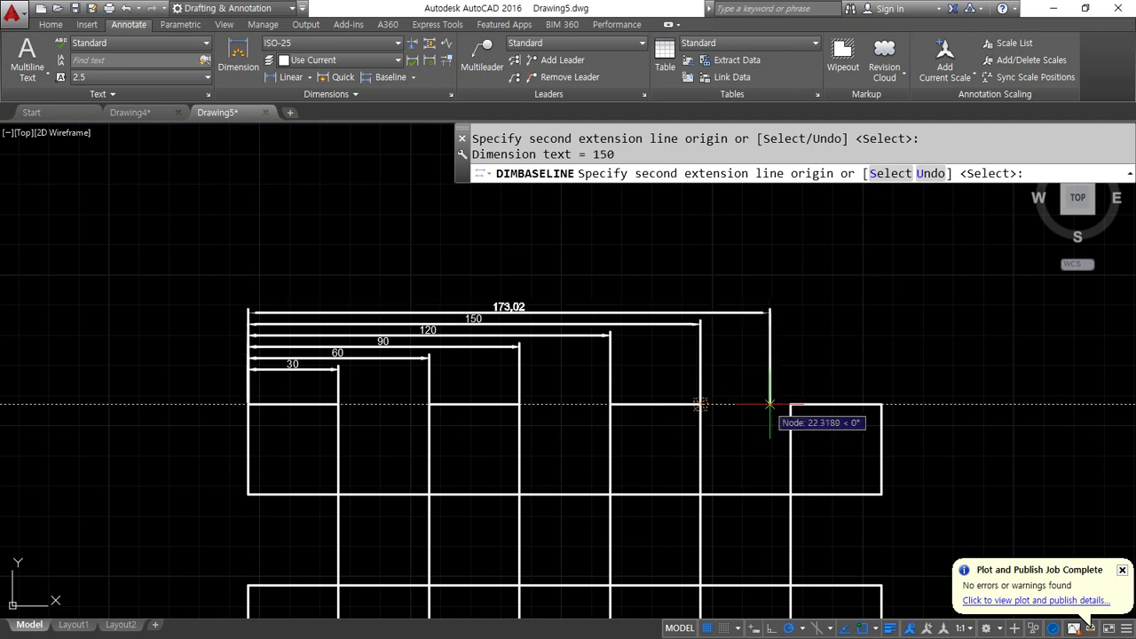
{"action": "left_click", "coordinate": [791, 405]}
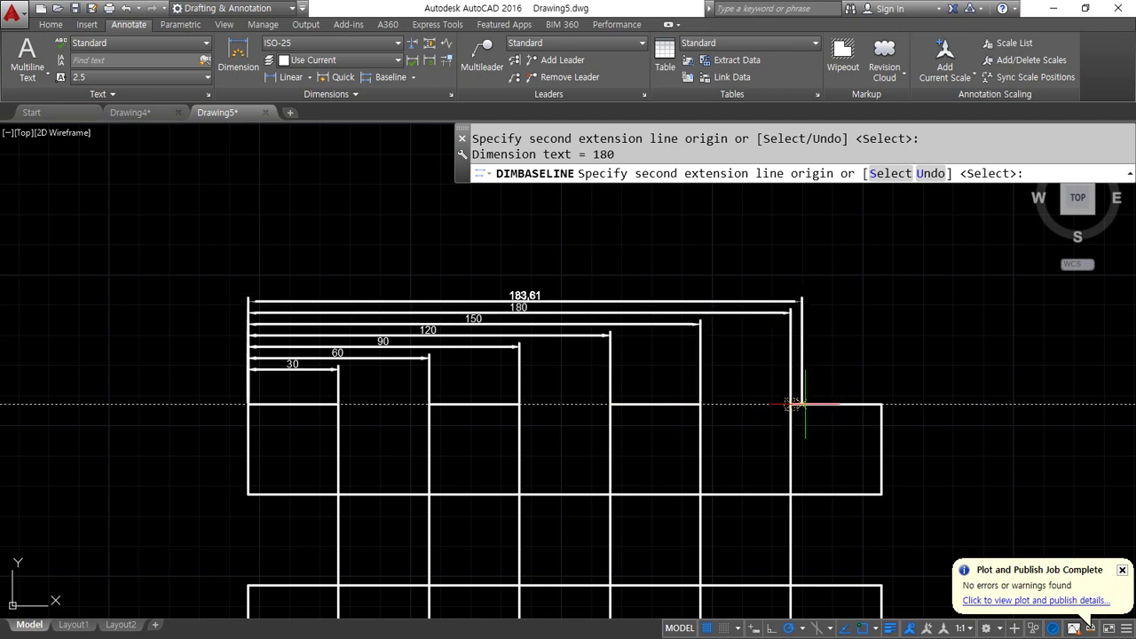
{"action": "left_click", "coordinate": [881, 405]}
{"action": "key", "text": "Return"}
{"action": "scroll", "coordinate": [394, 371], "scroll_direction": "up", "scroll_amount": 2}
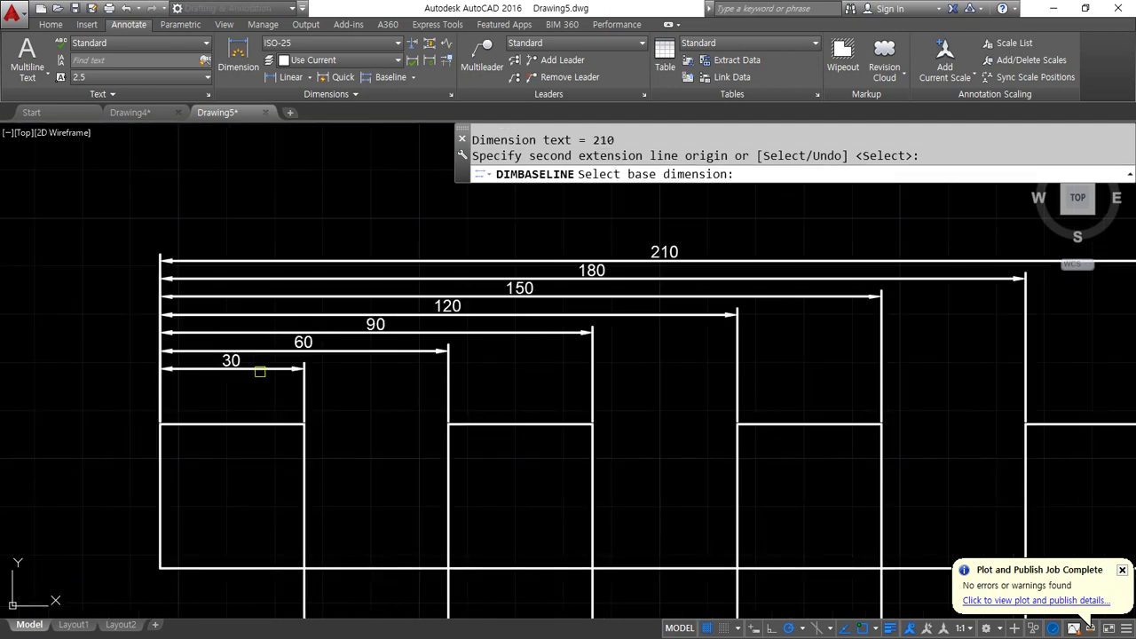
{"action": "mouse_move", "coordinate": [145, 237]}
{"action": "left_mouse_down"}
{"action": "mouse_move", "coordinate": [157, 452]}
{"action": "mouse_move", "coordinate": [196, 363]}
{"action": "mouse_move", "coordinate": [157, 240]}
{"action": "mouse_move", "coordinate": [140, 231]}
{"action": "left_mouse_up"}
{"action": "mouse_move", "coordinate": [211, 242]}
{"action": "left_mouse_down"}
{"action": "mouse_move", "coordinate": [398, 253]}
{"action": "mouse_move", "coordinate": [404, 266]}
{"action": "left_mouse_up"}
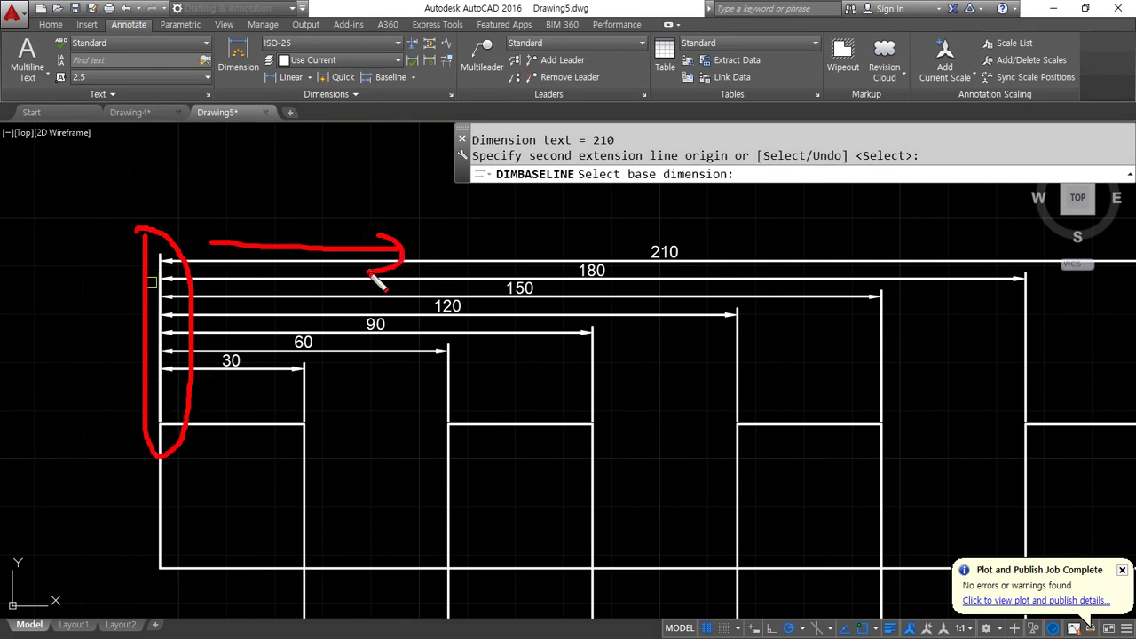
Leave the baseline command and erase only the longest baseline dimension at the top of the stack
{"action": "middle_click_drag", "start_coordinate": [518, 377], "coordinate": [429, 367]}
{"action": "key", "text": "Escape"}
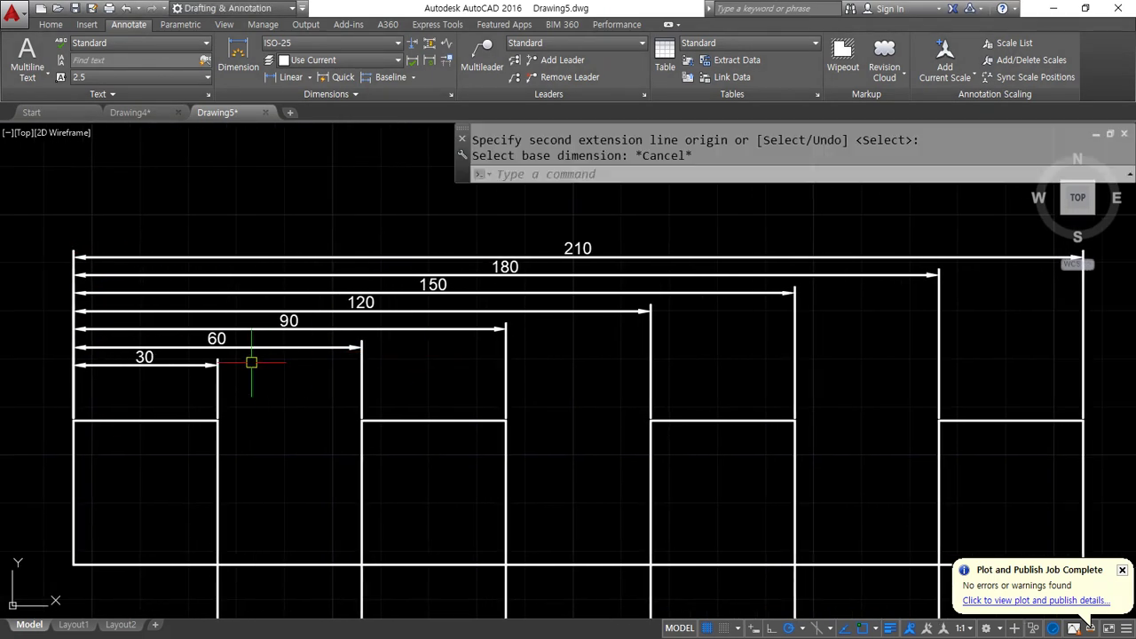
{"action": "left_click", "coordinate": [305, 385]}
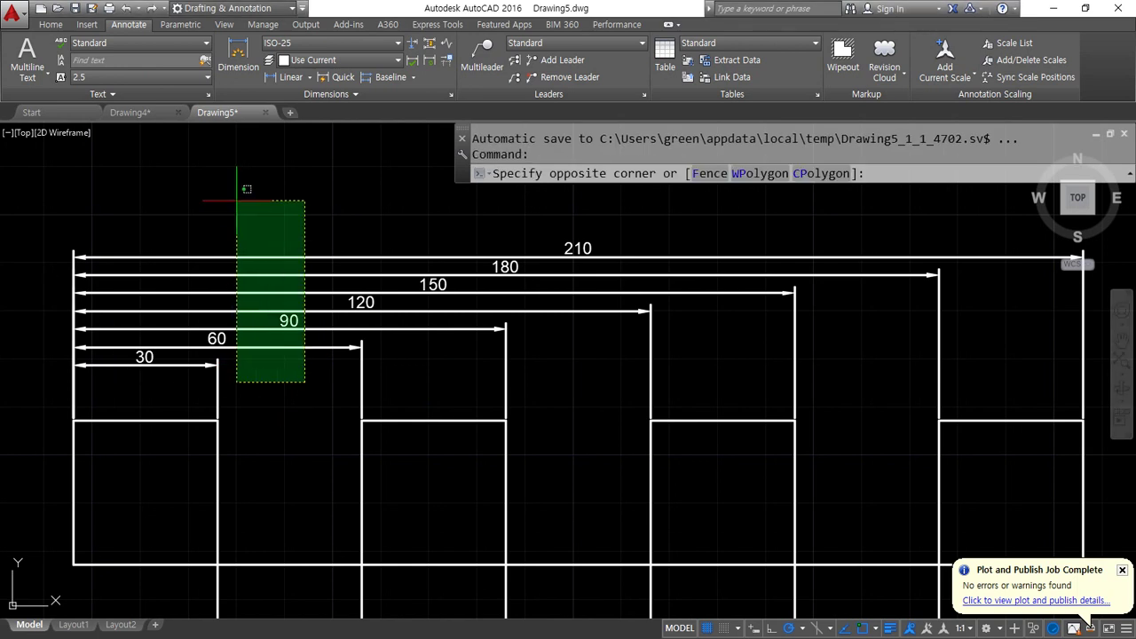
{"action": "left_click", "coordinate": [236, 177]}
{"action": "key", "text": "Escape"}
{"action": "left_click", "coordinate": [624, 258]}
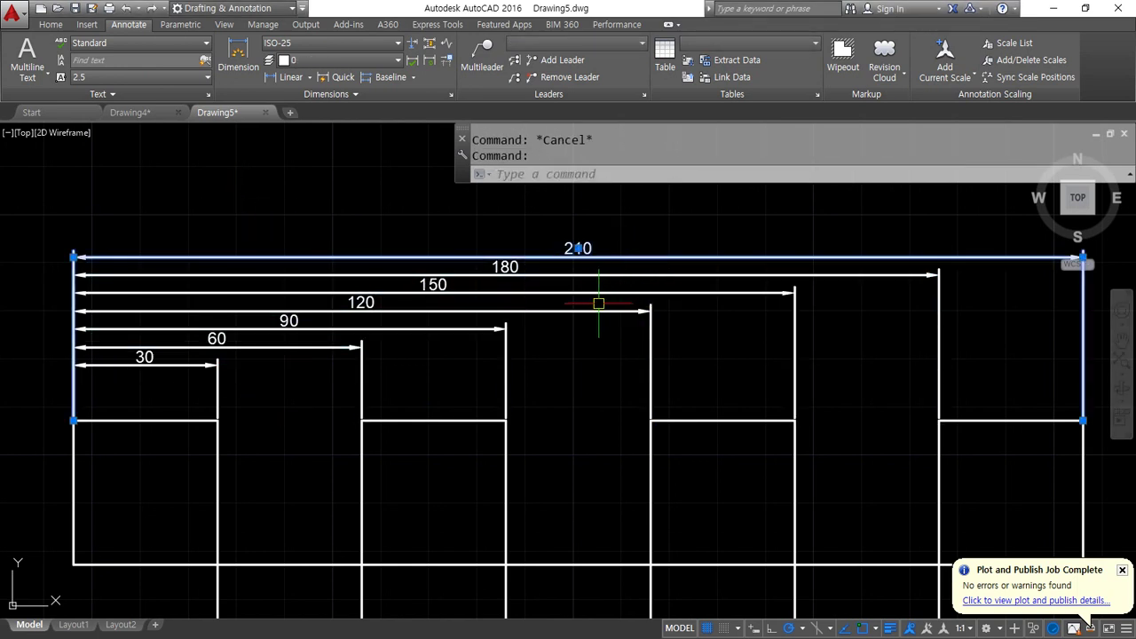
{"action": "type", "text": "e"}
{"action": "key", "text": "Return"}
Erase the remaining baseline dimensions above the pattern, keeping the first linear dimension over the upper-left square
{"action": "left_click", "coordinate": [387, 77]}
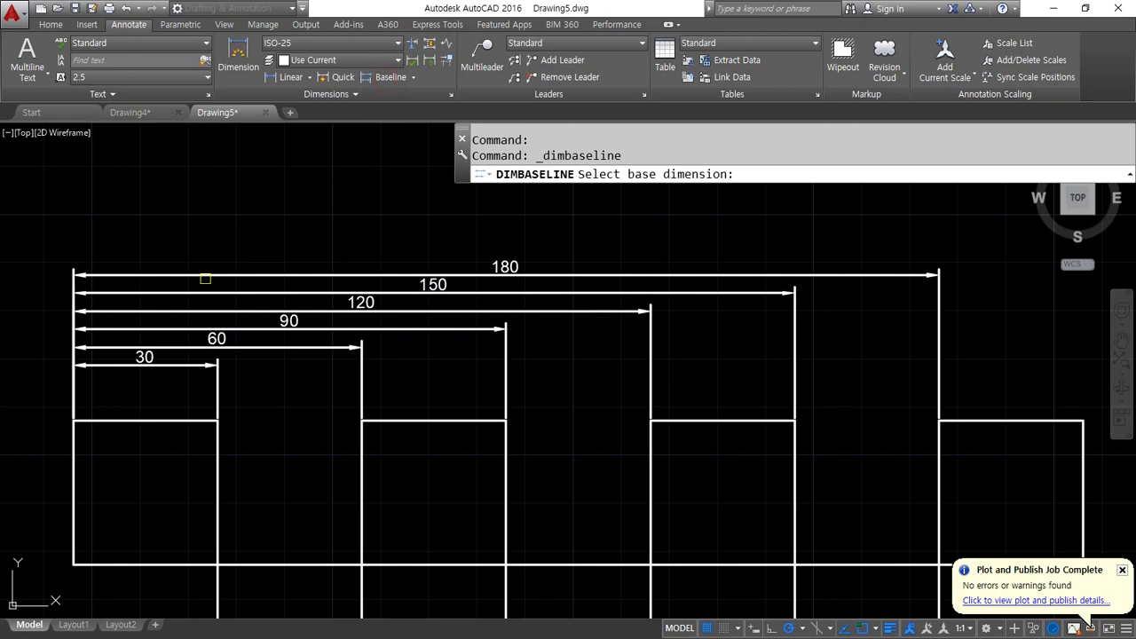
{"action": "key", "text": "Escape"}
{"action": "left_click", "coordinate": [299, 241]}
{"action": "left_click", "coordinate": [257, 359]}
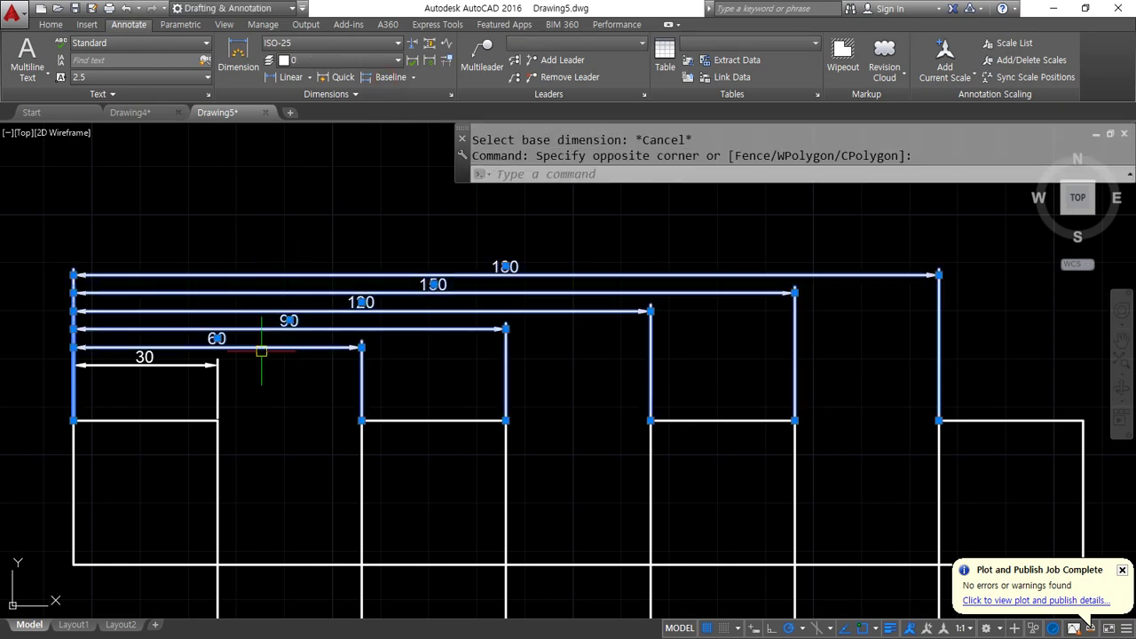
{"action": "type", "text": "e"}
{"action": "key", "text": "Return"}
Add baseline dimensions from the linear dimension's left extension line to the other top-row squares' upper-left corners and the last square's upper-right corner
{"action": "left_click", "coordinate": [391, 78]}
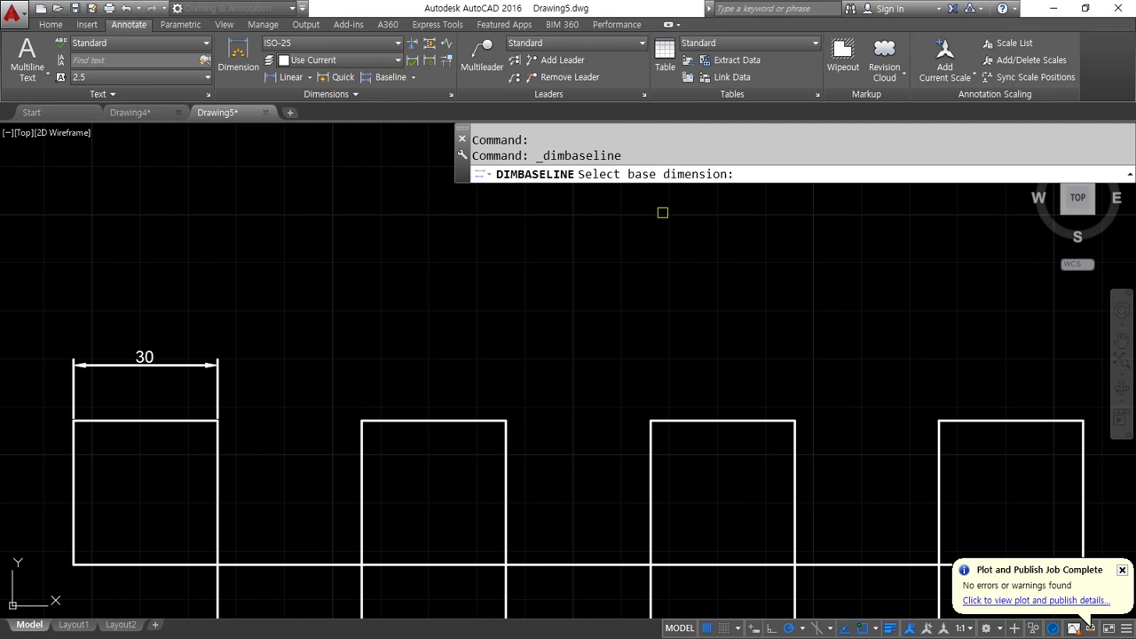
{"action": "left_click", "coordinate": [71, 390]}
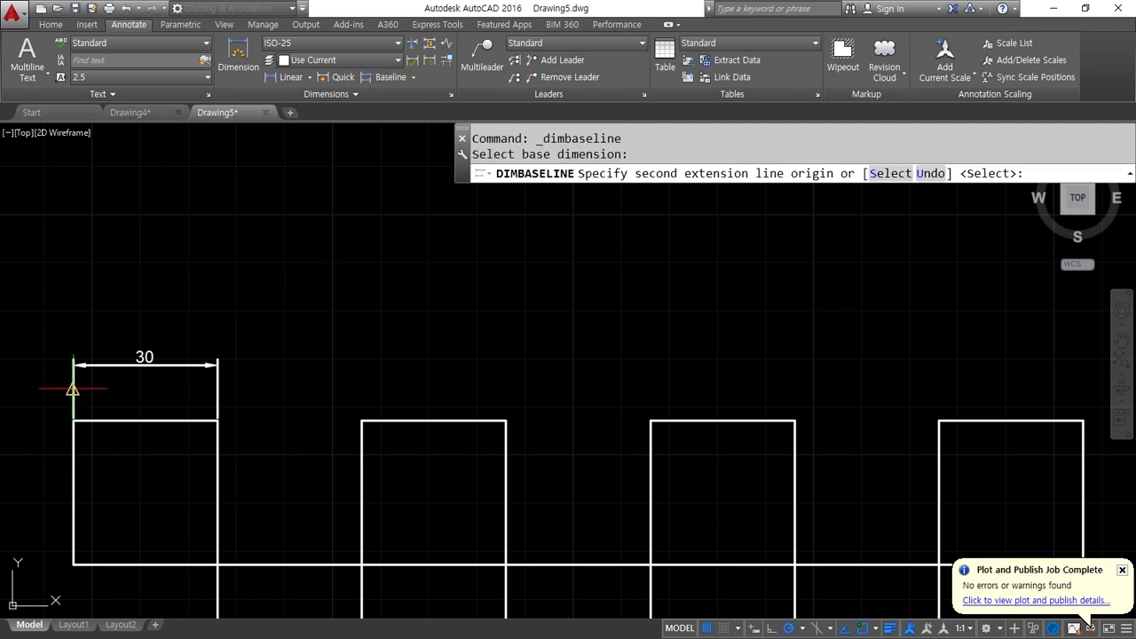
{"action": "left_click", "coordinate": [361, 420]}
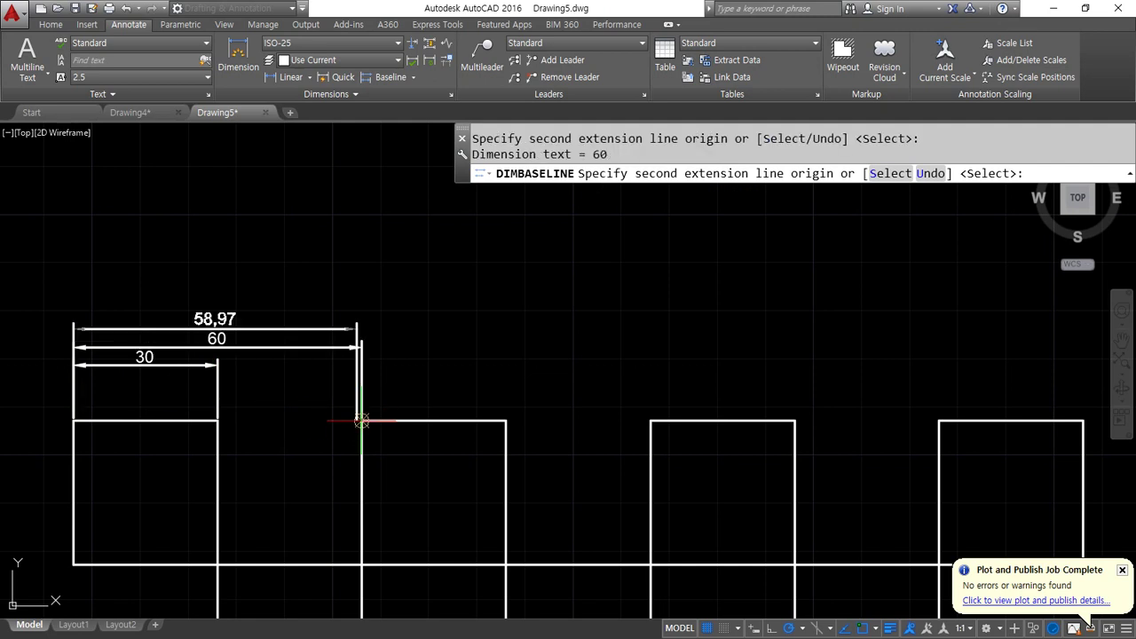
{"action": "left_click", "coordinate": [651, 420]}
{"action": "left_click", "coordinate": [939, 420]}
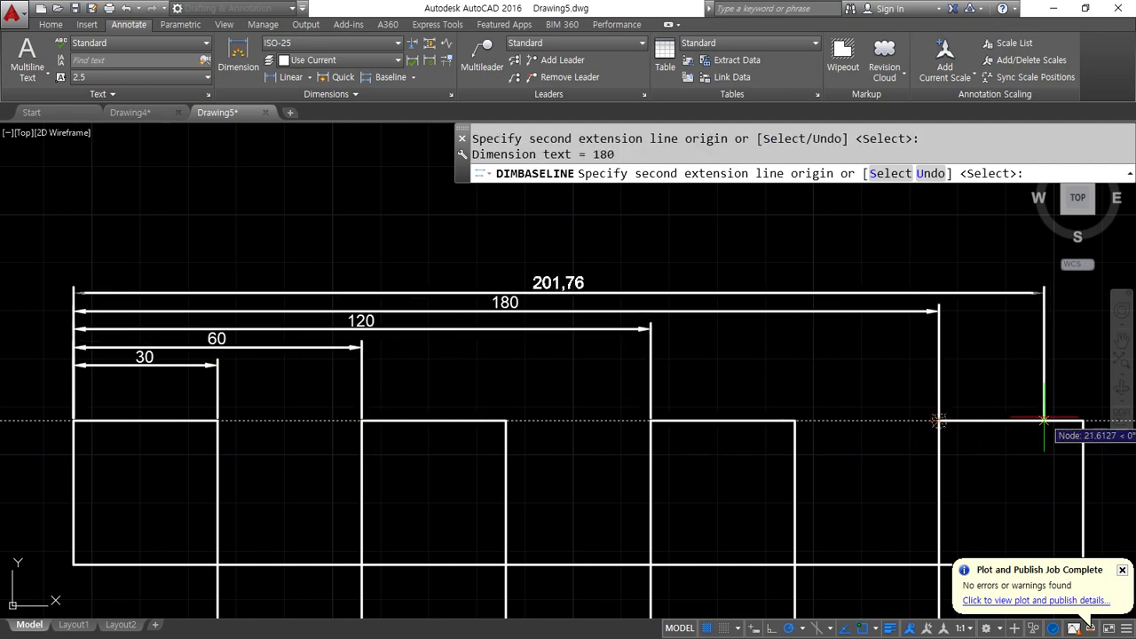
{"action": "left_click", "coordinate": [1083, 420]}
{"action": "key", "text": "Escape"}
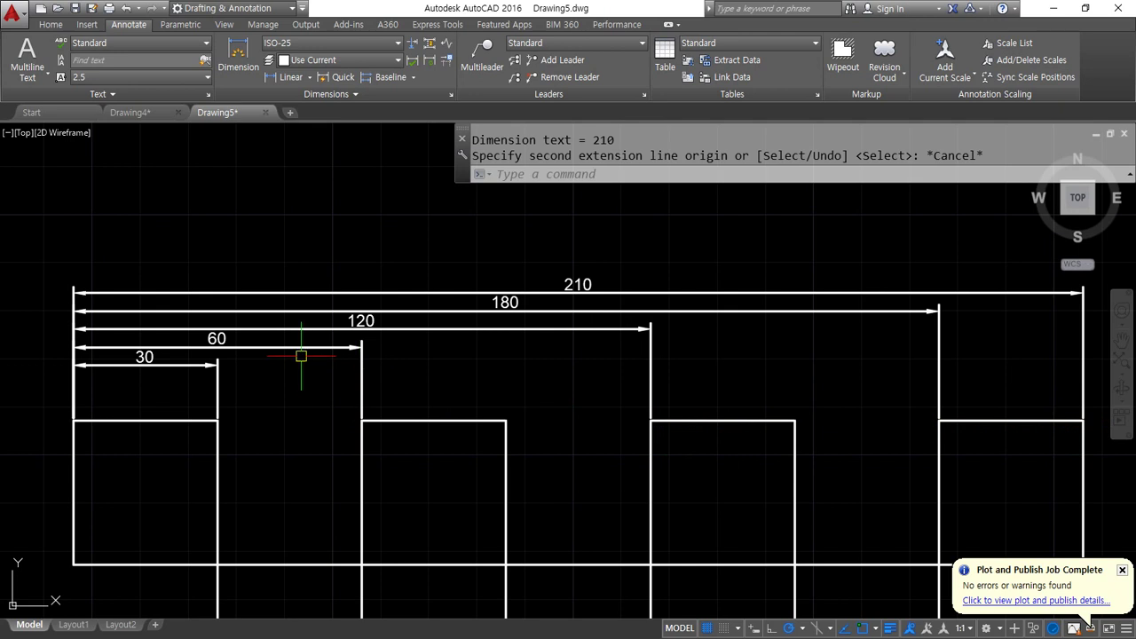
Erase all the baseline dimensions and the linear dimension above the pattern
{"action": "left_click", "coordinate": [171, 390]}
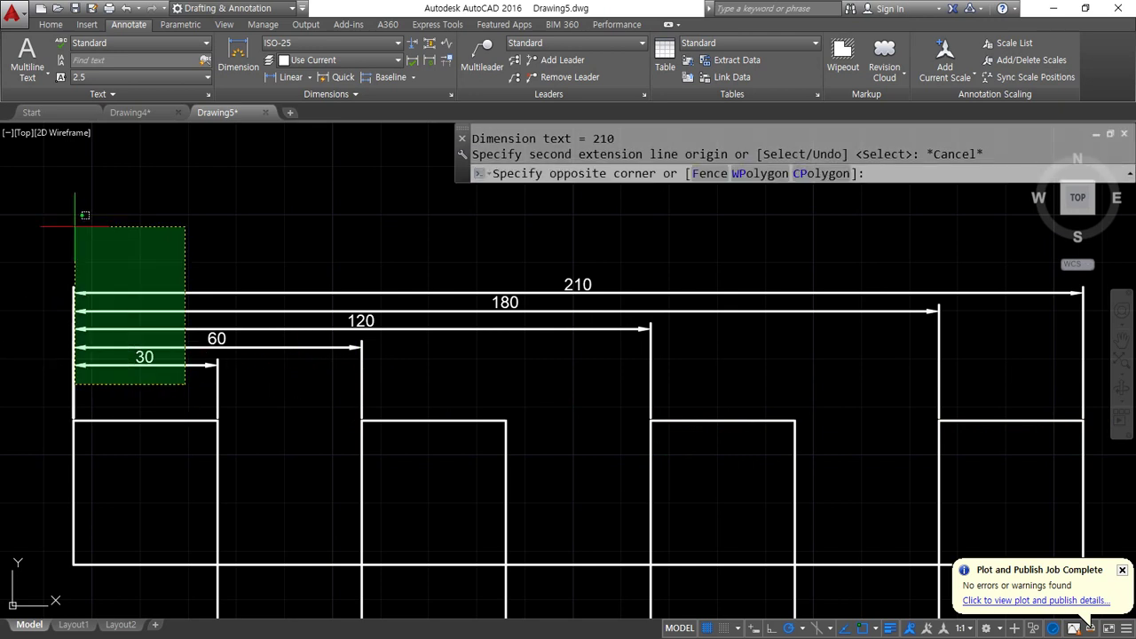
{"action": "left_click", "coordinate": [76, 229]}
{"action": "type", "text": "e"}
{"action": "key", "text": "Return"}
Add a linear dimension above the upper-left square, with its upper-right corner as first origin and its upper-left corner as second
{"action": "left_click", "coordinate": [288, 77]}
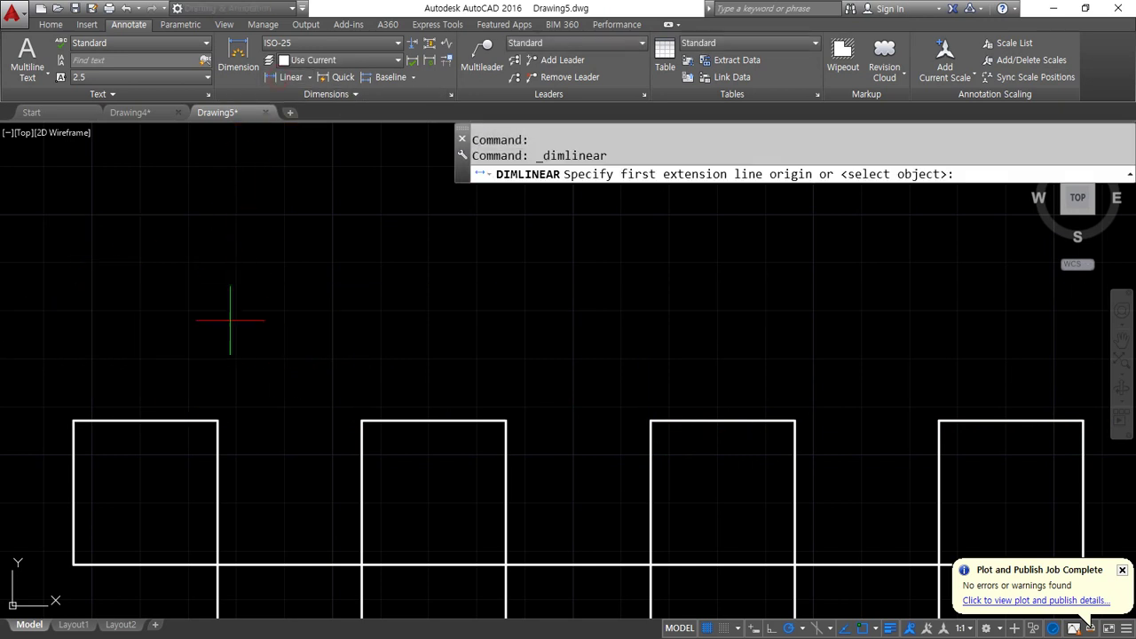
{"action": "left_click", "coordinate": [218, 420]}
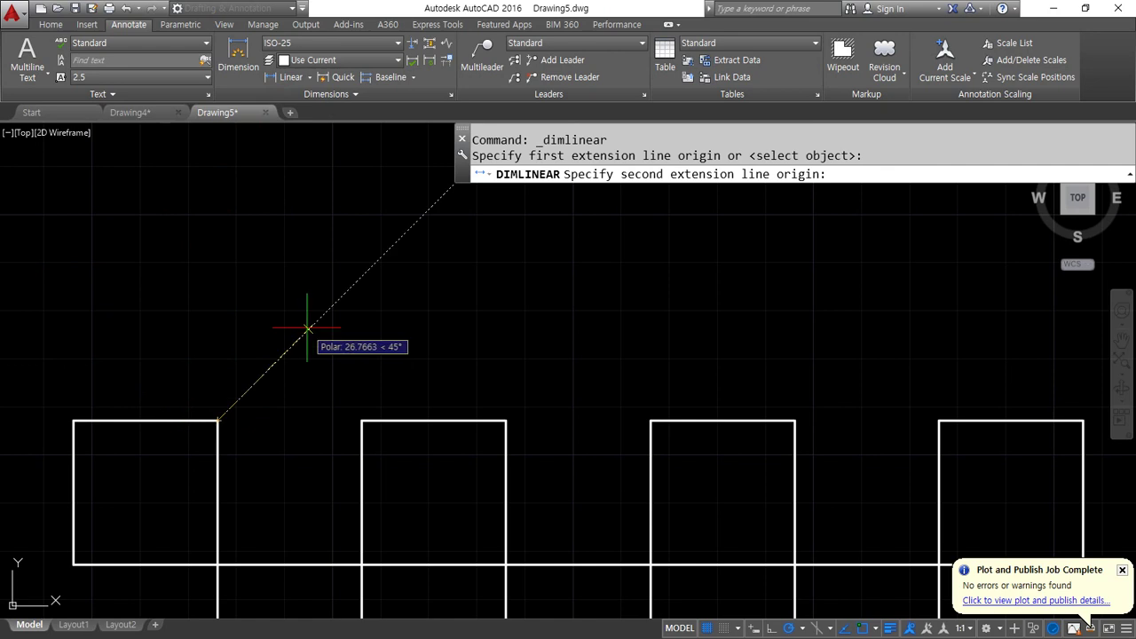
{"action": "left_click", "coordinate": [73, 420]}
{"action": "left_click", "coordinate": [116, 356]}
{"action": "key", "text": "ctrl+alt+d"}
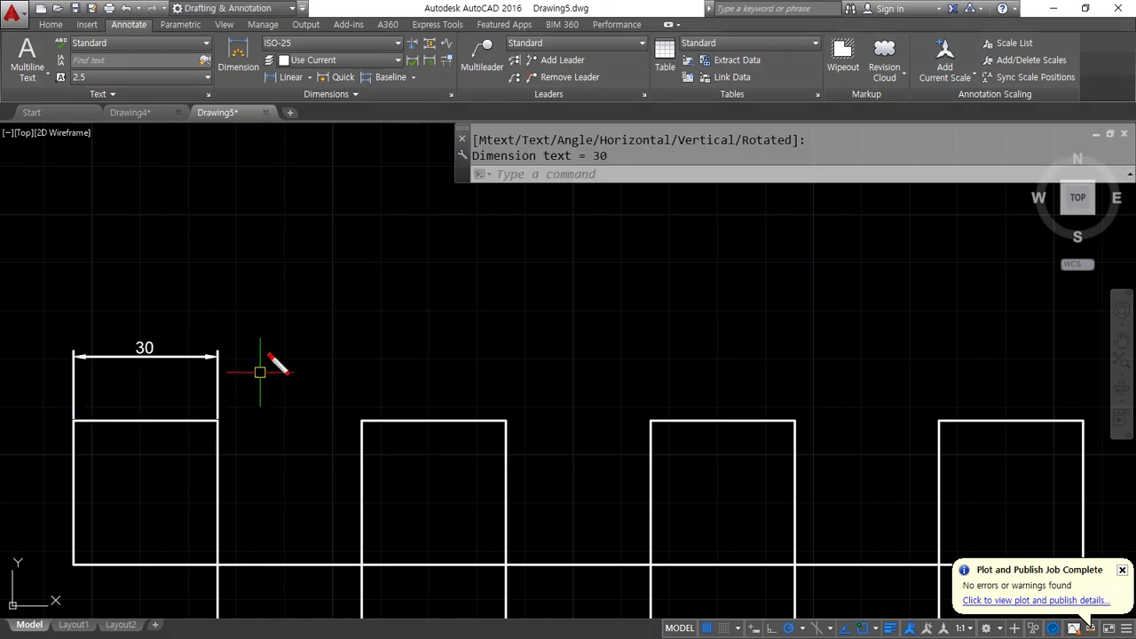
{"action": "left_click_drag", "start_coordinate": [271, 355], "coordinate": [222, 379]}
{"action": "key", "text": "ctrl+alt+d"}
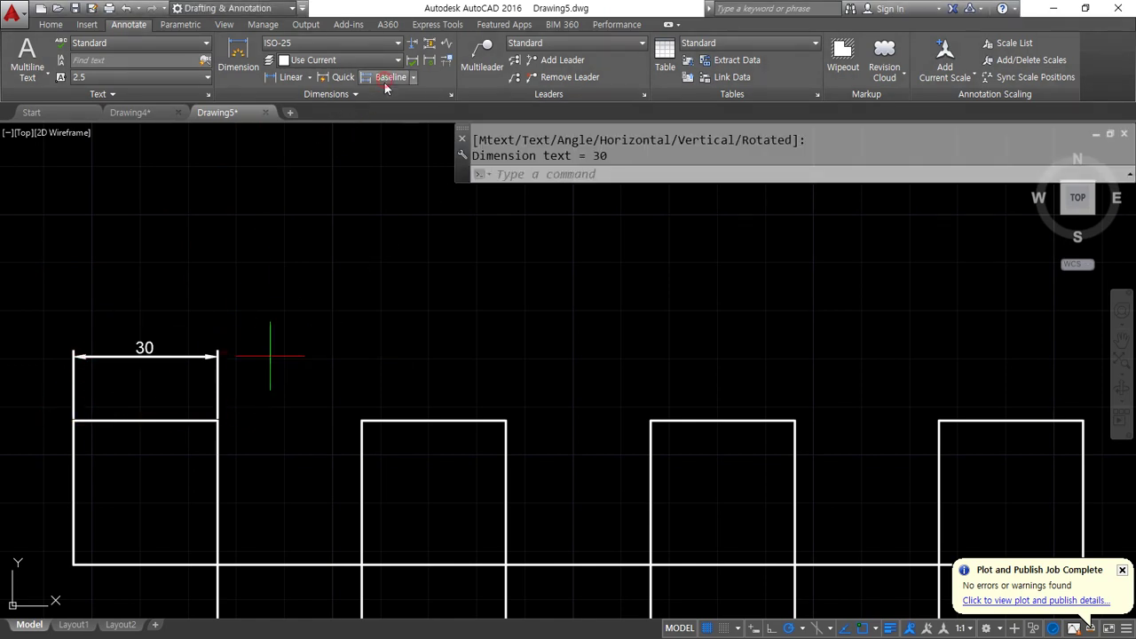
Add baseline dimensions from the linear dimension's left extension line to the second and third squares' upper-left corners and the last square's upper-right corner
{"action": "left_click", "coordinate": [391, 78]}
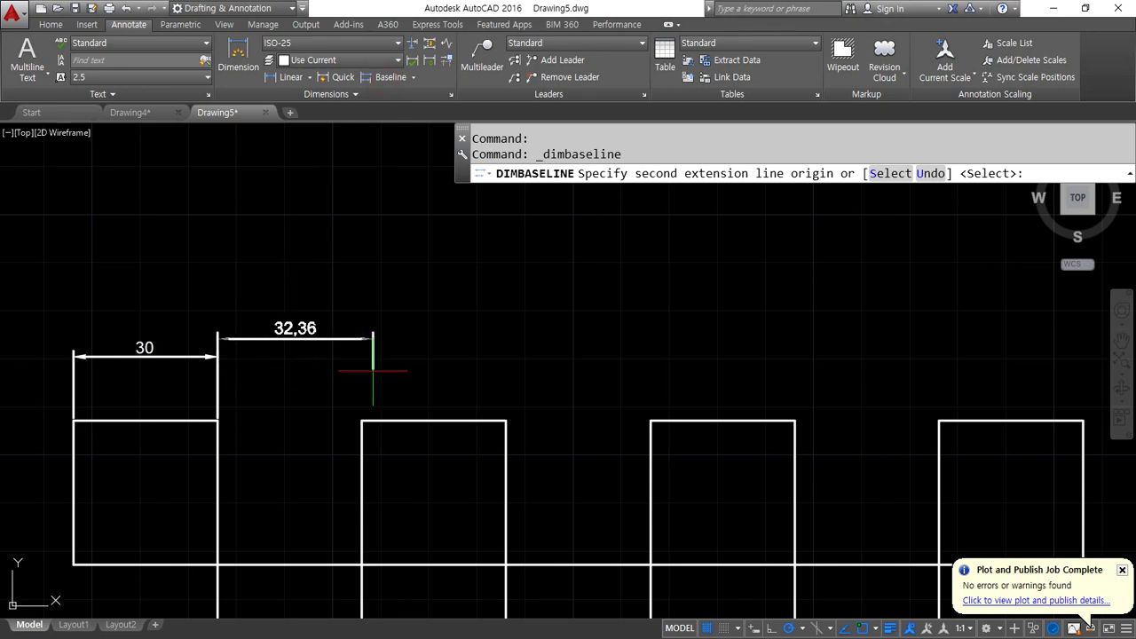
{"action": "left_click_drag", "start_coordinate": [219, 293], "coordinate": [221, 414]}
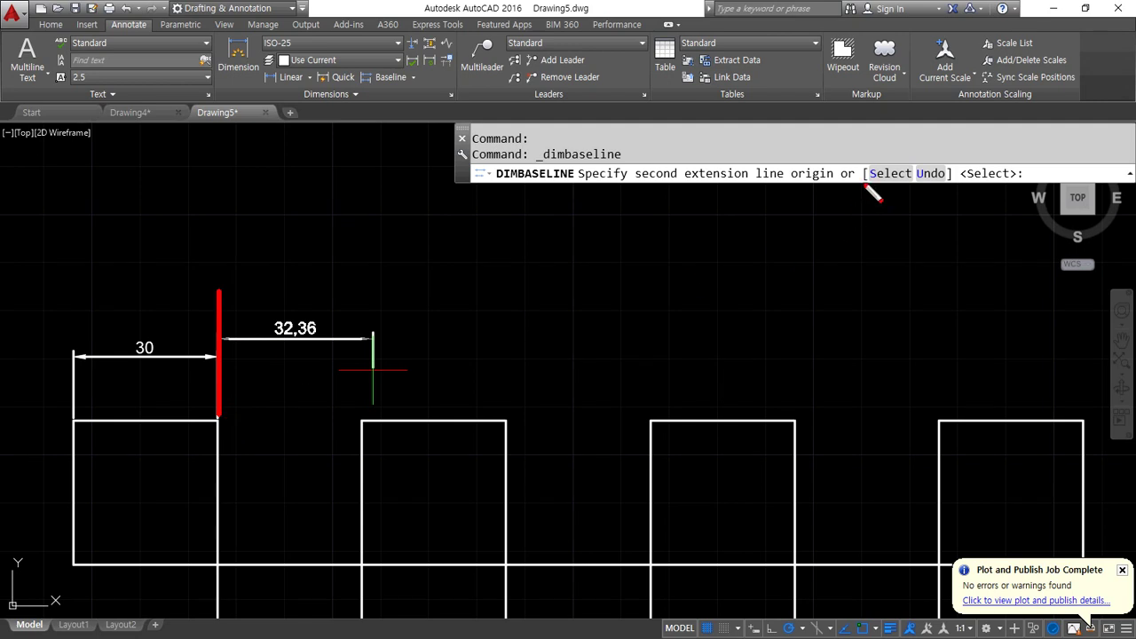
{"action": "mouse_move", "coordinate": [875, 195]}
{"action": "left_mouse_down"}
{"action": "mouse_move", "coordinate": [857, 149]}
{"action": "mouse_move", "coordinate": [919, 210]}
{"action": "left_mouse_up"}
{"action": "key", "text": "Escape"}
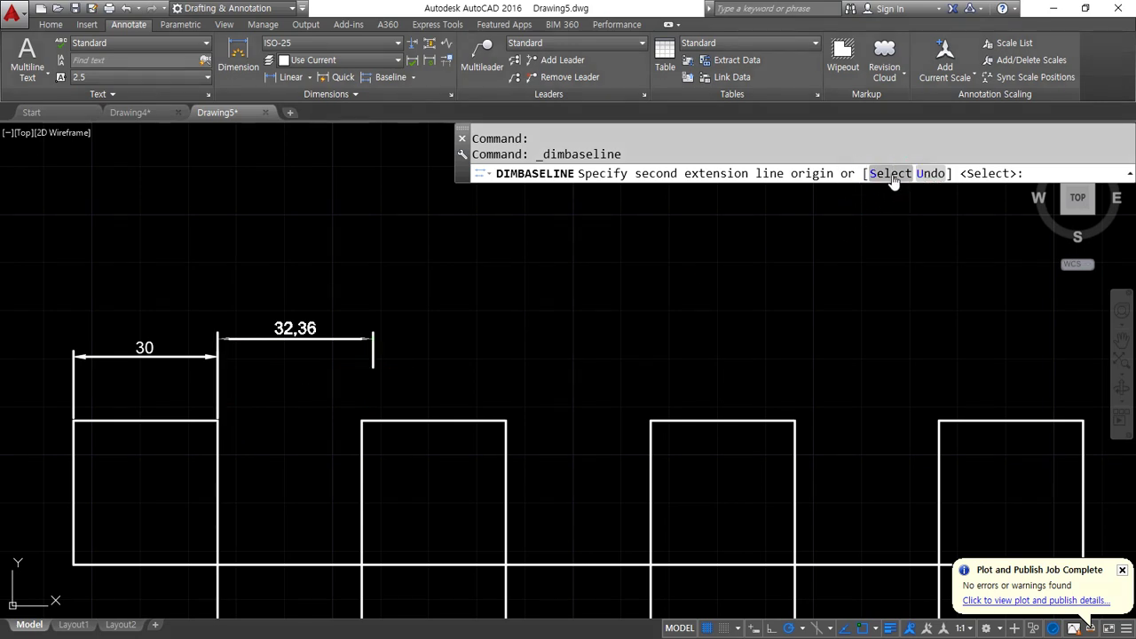
{"action": "left_click", "coordinate": [890, 173]}
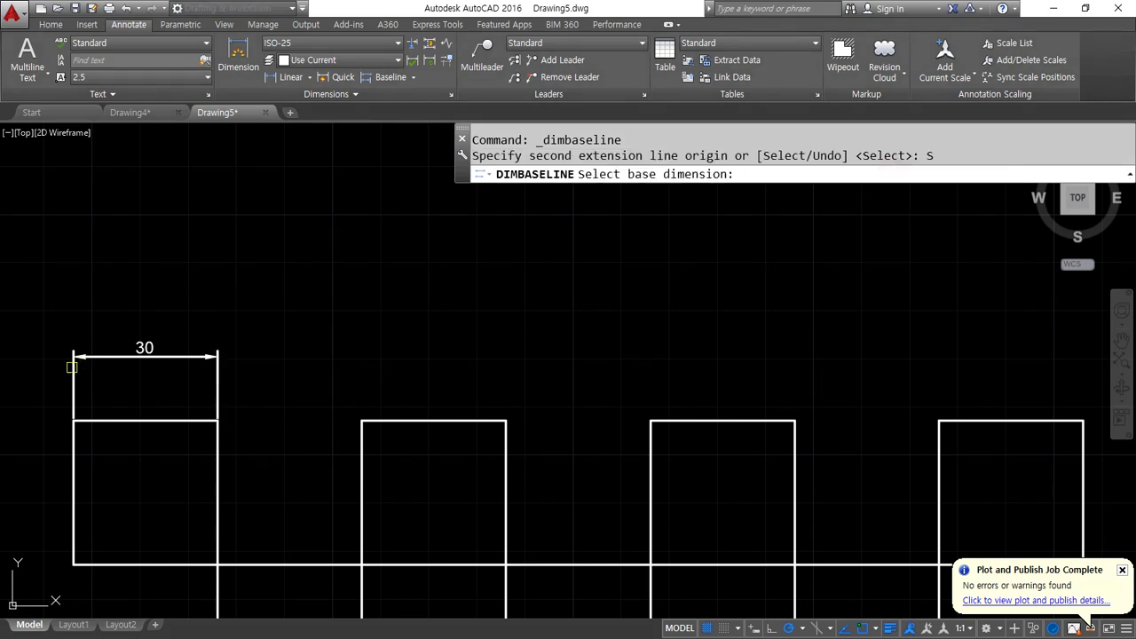
{"action": "left_click", "coordinate": [72, 366]}
{"action": "left_click", "coordinate": [362, 420]}
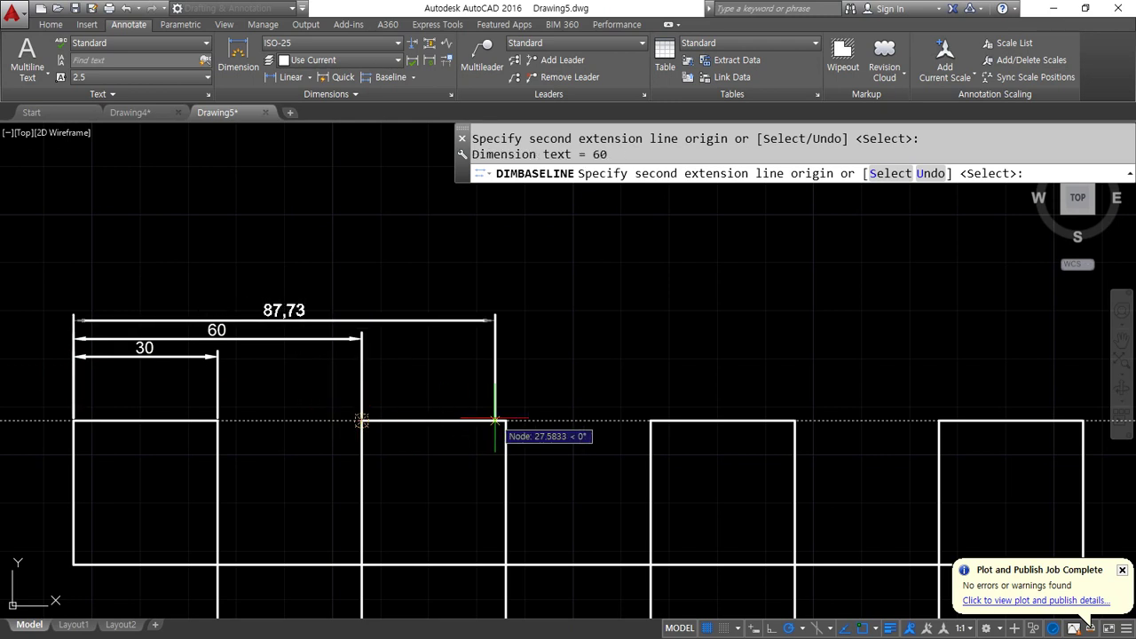
{"action": "left_click", "coordinate": [652, 420]}
{"action": "left_click", "coordinate": [1083, 420]}
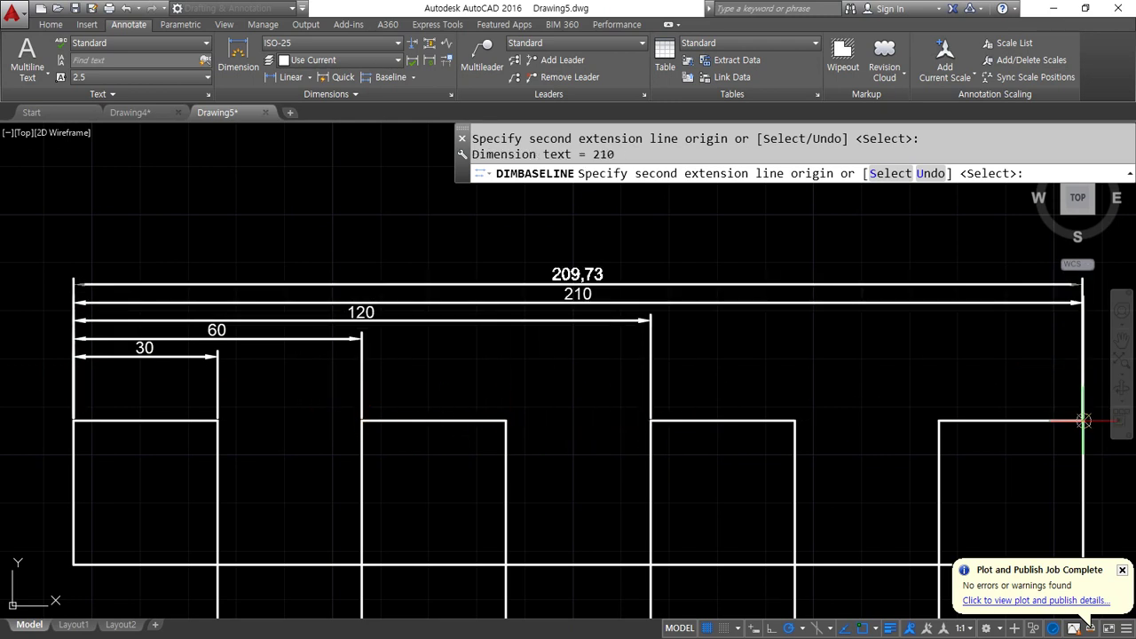
{"action": "key", "text": "Escape"}
{"action": "mouse_move", "coordinate": [246, 382]}
{"action": "left_mouse_down"}
{"action": "mouse_move", "coordinate": [101, 316]}
{"action": "mouse_move", "coordinate": [166, 456]}
{"action": "left_mouse_up"}
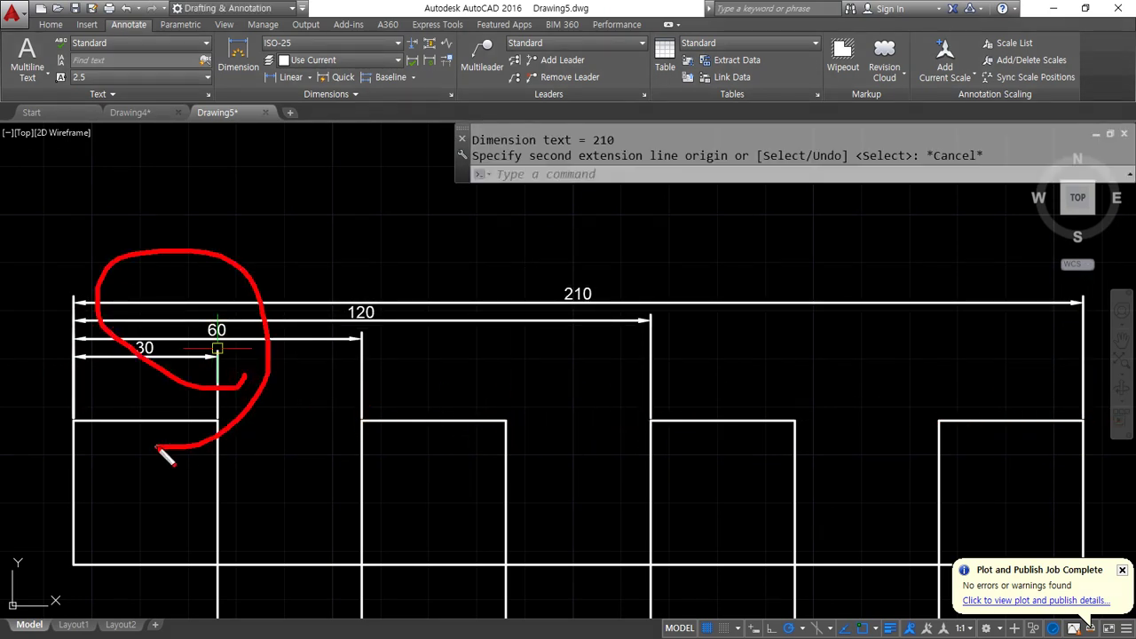
{"action": "key", "text": "Escape"}
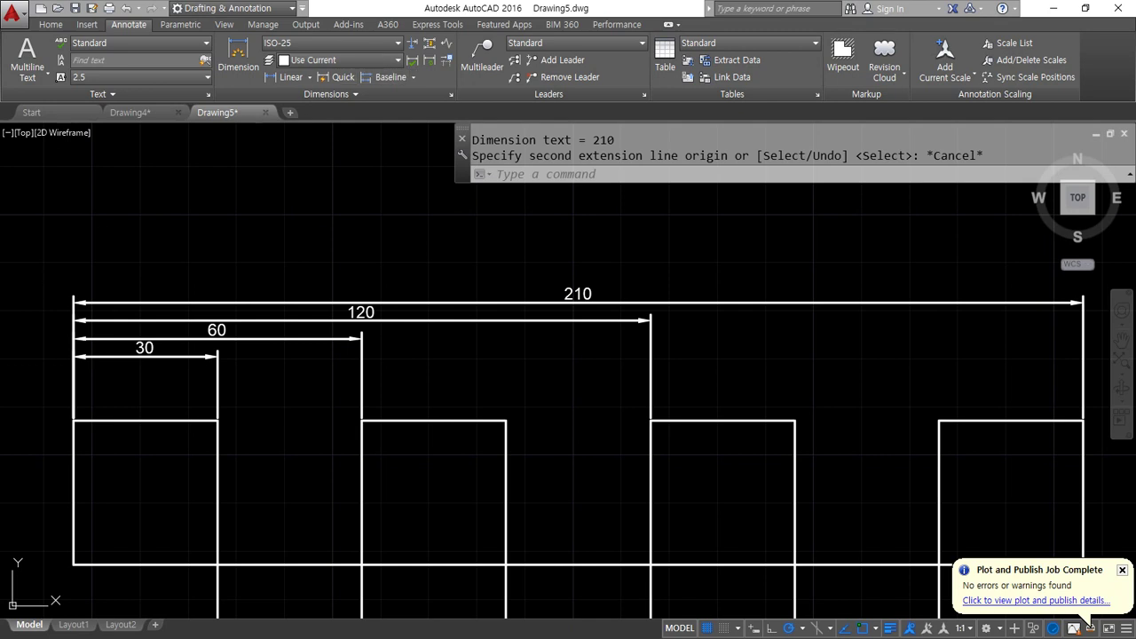
{"action": "scroll", "coordinate": [84, 339], "scroll_direction": "up", "scroll_amount": 5}
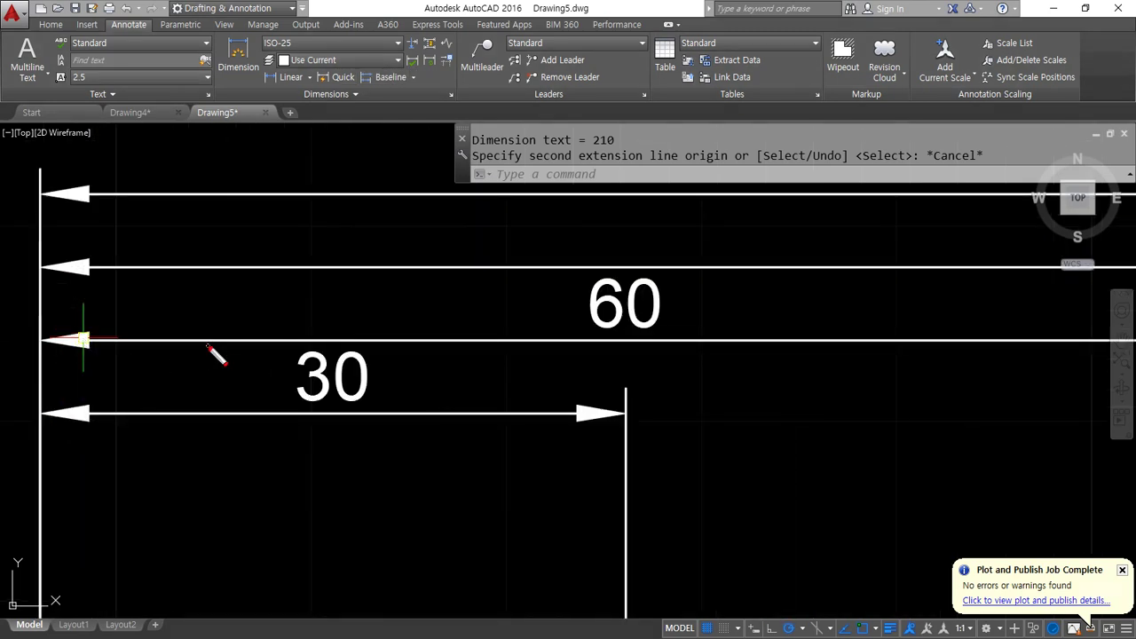
{"action": "mouse_move", "coordinate": [207, 347]}
{"action": "left_mouse_down"}
{"action": "mouse_move", "coordinate": [242, 347]}
{"action": "mouse_move", "coordinate": [242, 417]}
{"action": "mouse_move", "coordinate": [282, 416]}
{"action": "left_mouse_up"}
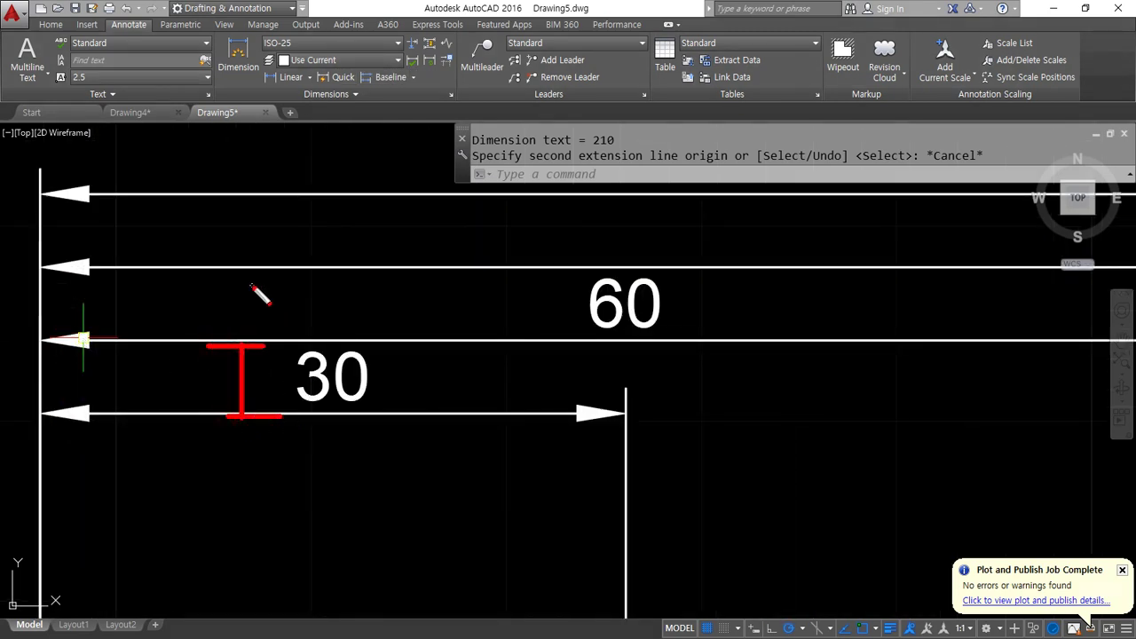
{"action": "mouse_move", "coordinate": [253, 268]}
{"action": "left_mouse_down"}
{"action": "mouse_move", "coordinate": [299, 268]}
{"action": "mouse_move", "coordinate": [270, 330]}
{"action": "mouse_move", "coordinate": [286, 337]}
{"action": "left_mouse_up"}
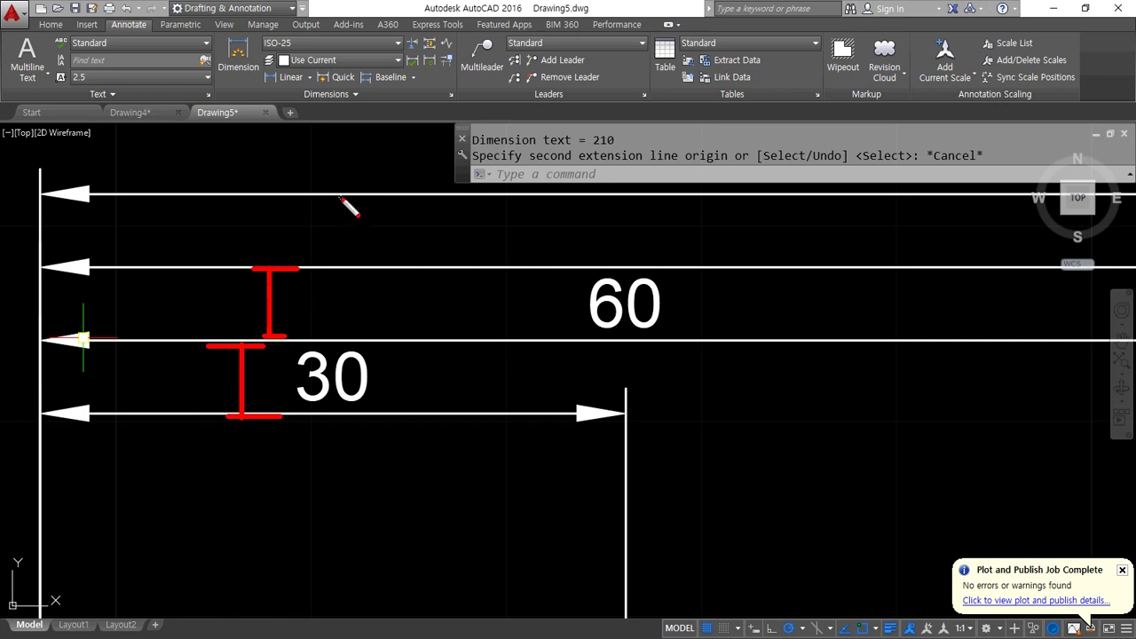
{"action": "mouse_move", "coordinate": [340, 196]}
{"action": "left_mouse_down"}
{"action": "mouse_move", "coordinate": [387, 196]}
{"action": "mouse_move", "coordinate": [373, 271]}
{"action": "mouse_move", "coordinate": [392, 267]}
{"action": "left_mouse_up"}
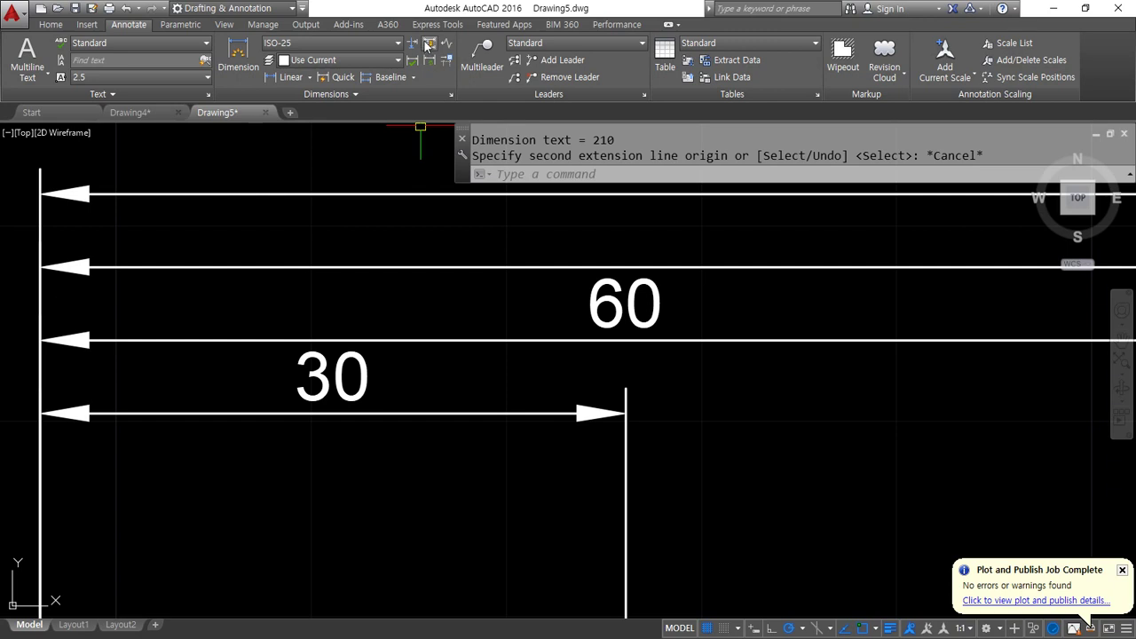
Space the three baseline dimensions 8 units apart with Dimspace, using the first square's linear dimension as base
{"action": "left_click", "coordinate": [428, 45]}
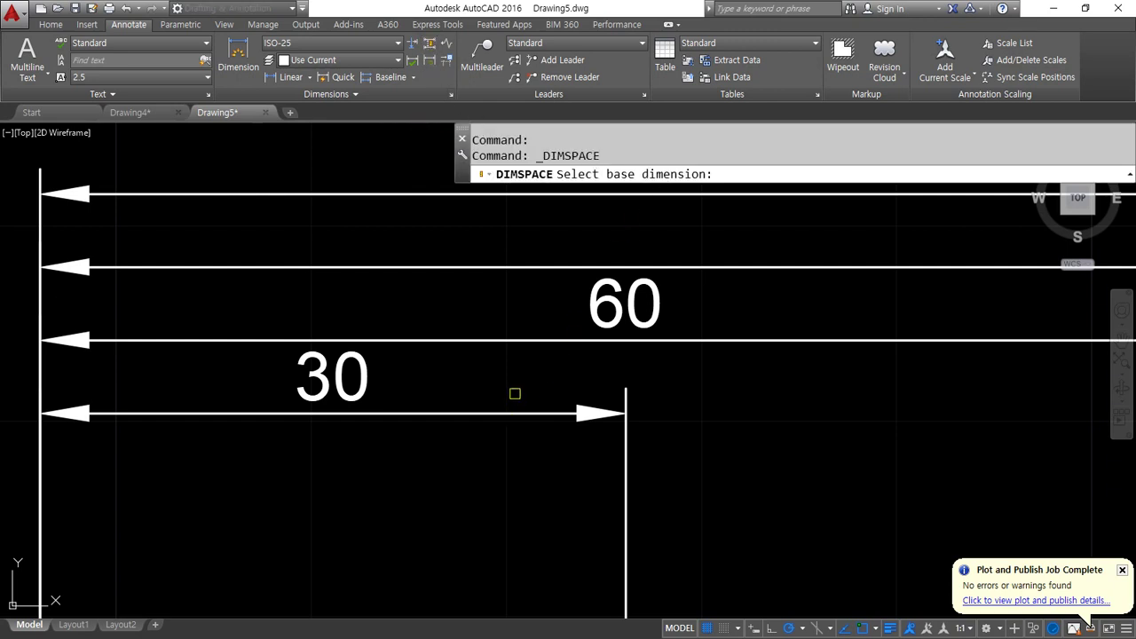
{"action": "left_click", "coordinate": [486, 411]}
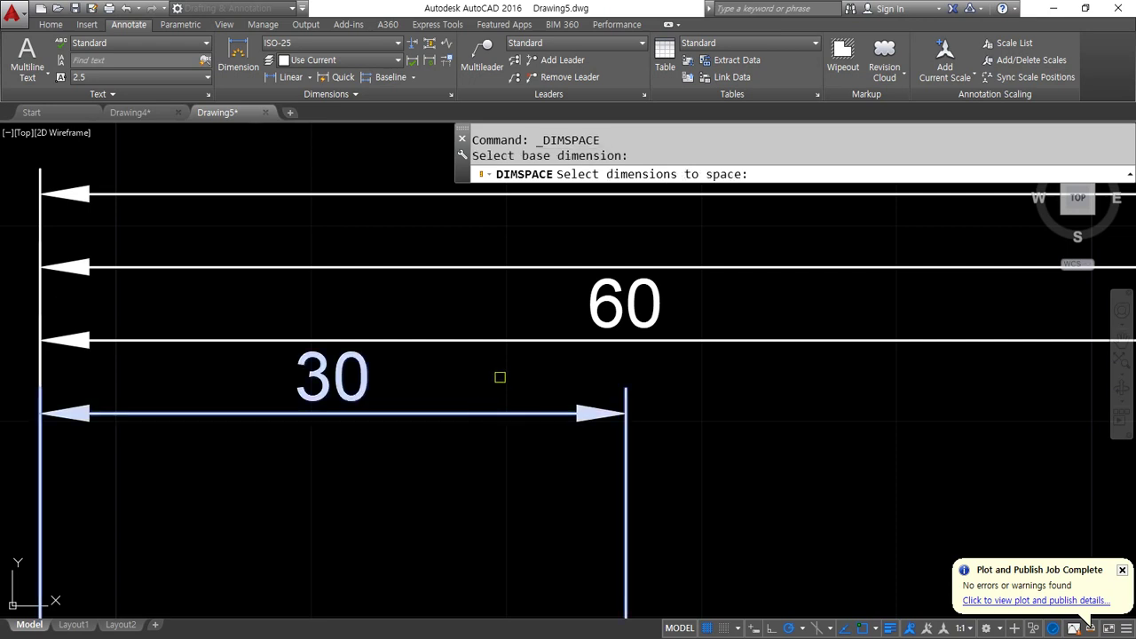
{"action": "left_click", "coordinate": [500, 355]}
{"action": "left_click", "coordinate": [386, 183]}
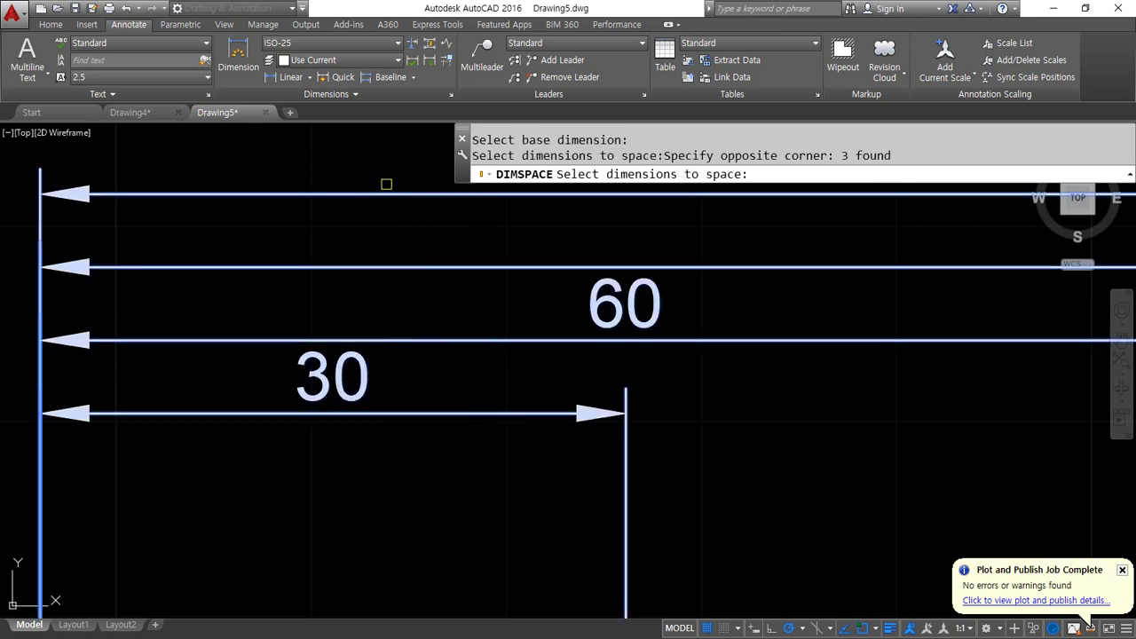
{"action": "key", "text": "Return"}
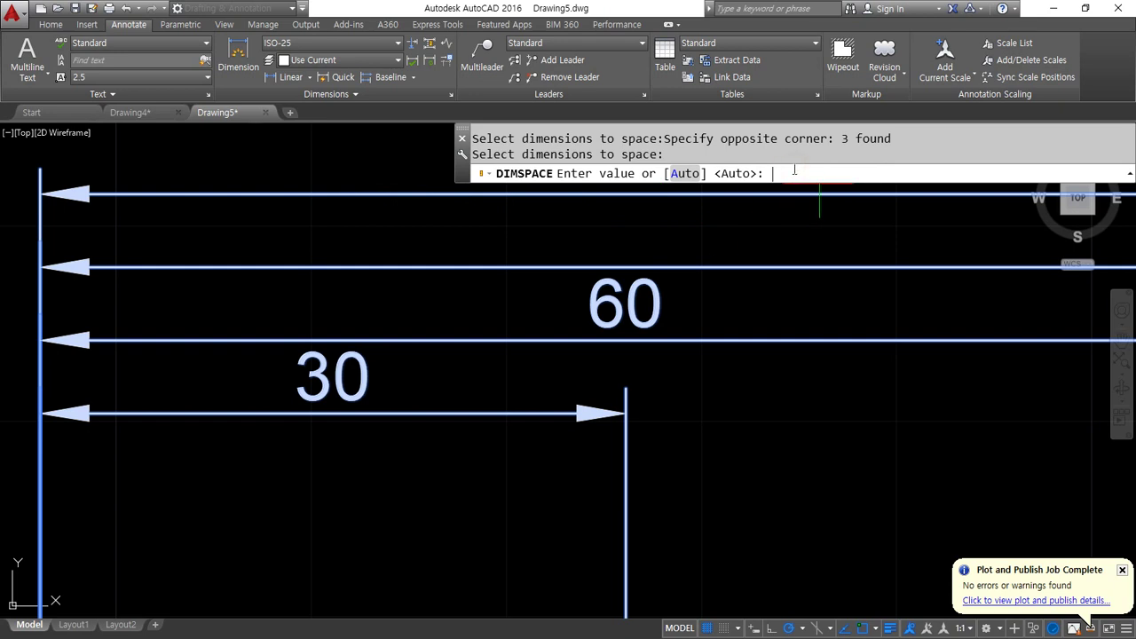
{"action": "type", "text": "8"}
{"action": "key", "text": "Return"}
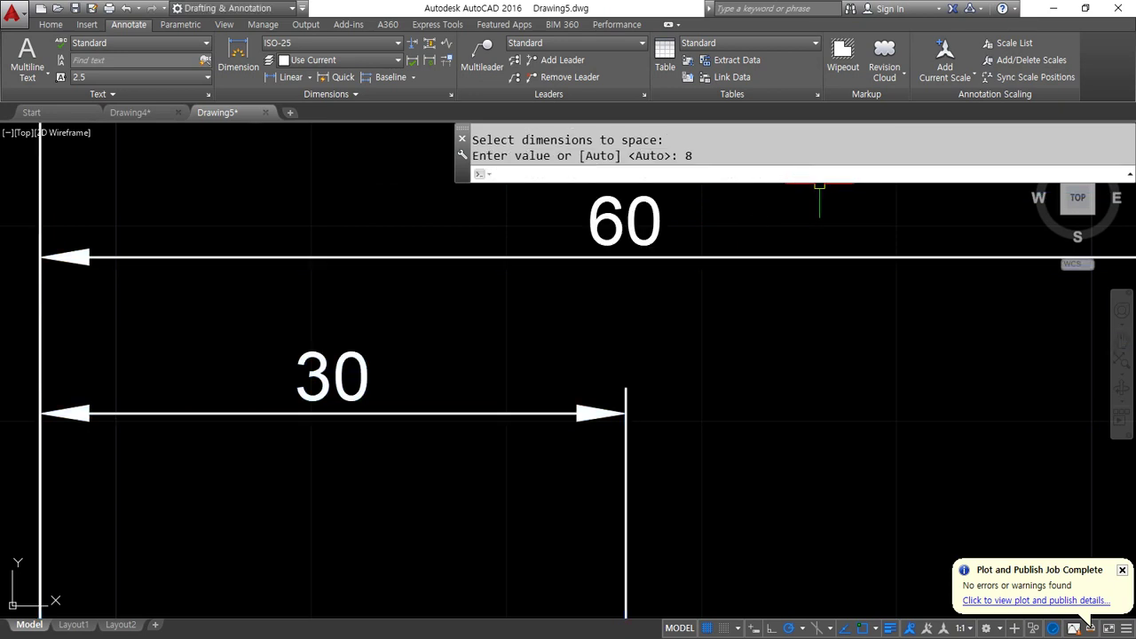
{"action": "scroll", "coordinate": [611, 355], "scroll_direction": "down", "scroll_amount": 4}
{"action": "middle_click_drag", "start_coordinate": [533, 363], "coordinate": [310, 424]}
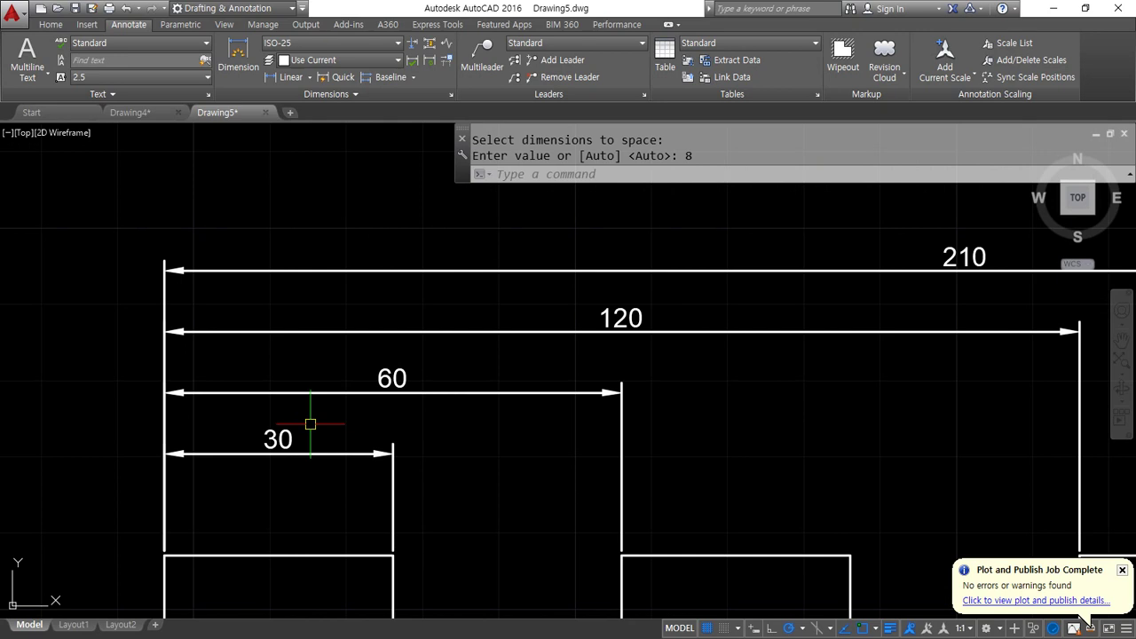
Respace the three baseline dimensions to 4 units apart, keeping the first square's linear dimension as base
{"action": "left_click", "coordinate": [430, 44]}
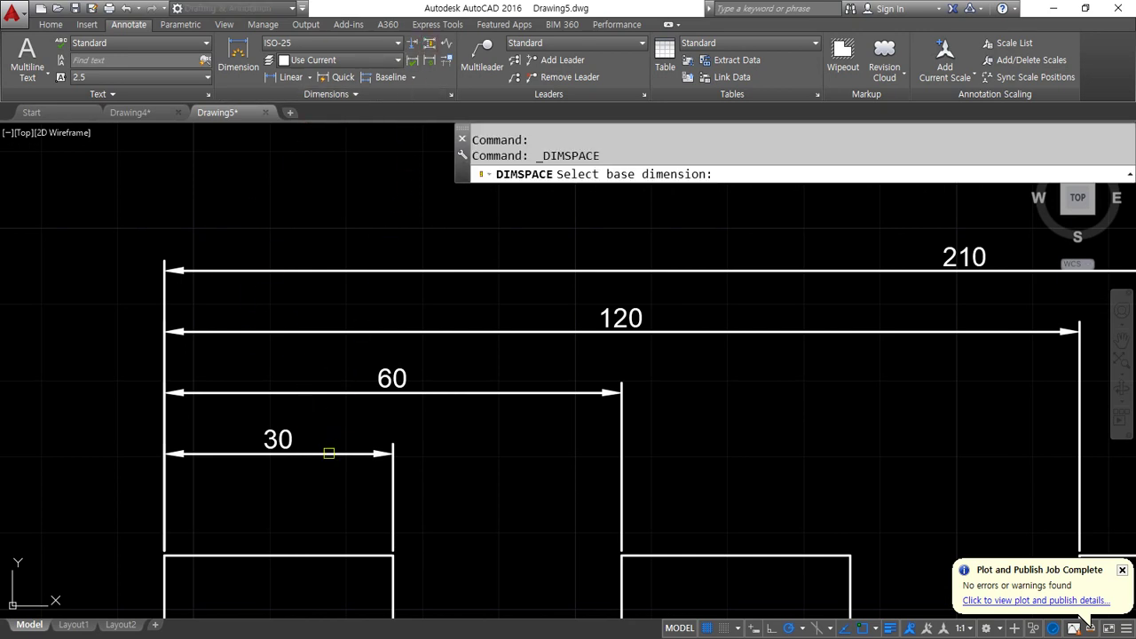
{"action": "left_click", "coordinate": [328, 452]}
{"action": "left_click", "coordinate": [457, 422]}
{"action": "left_click", "coordinate": [405, 220]}
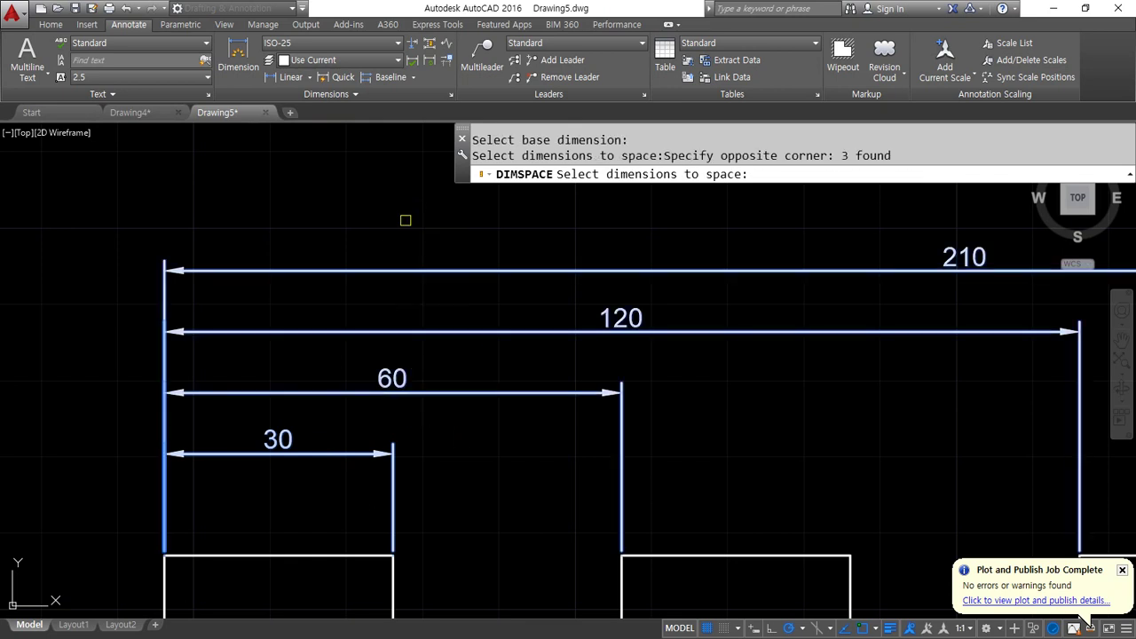
{"action": "key", "text": "Return"}
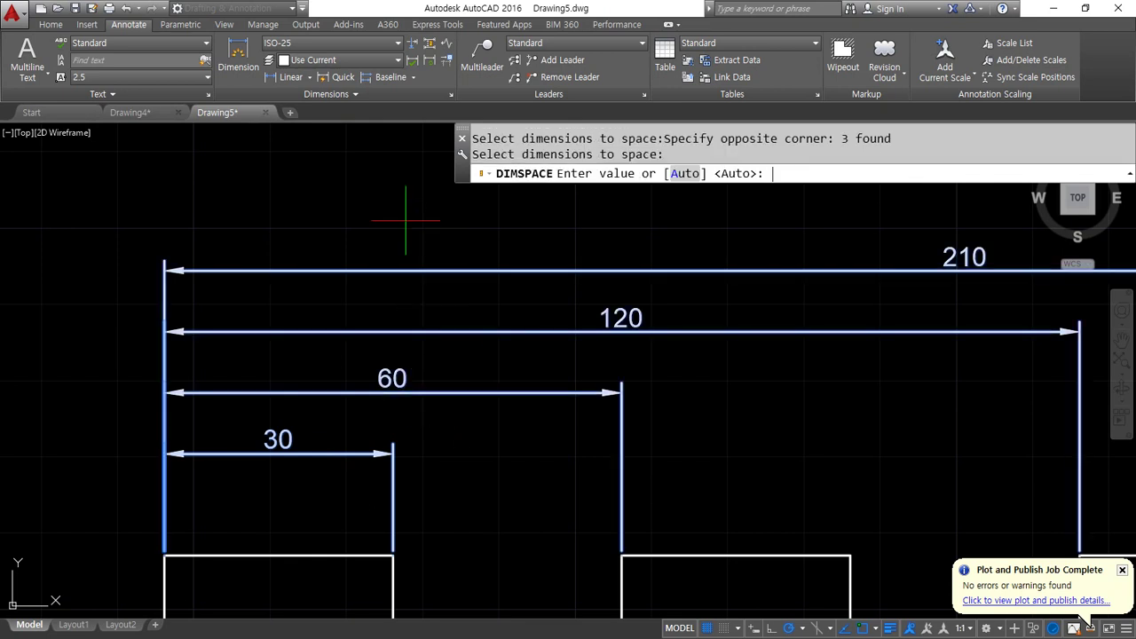
{"action": "type", "text": "4"}
{"action": "key", "text": "Return"}
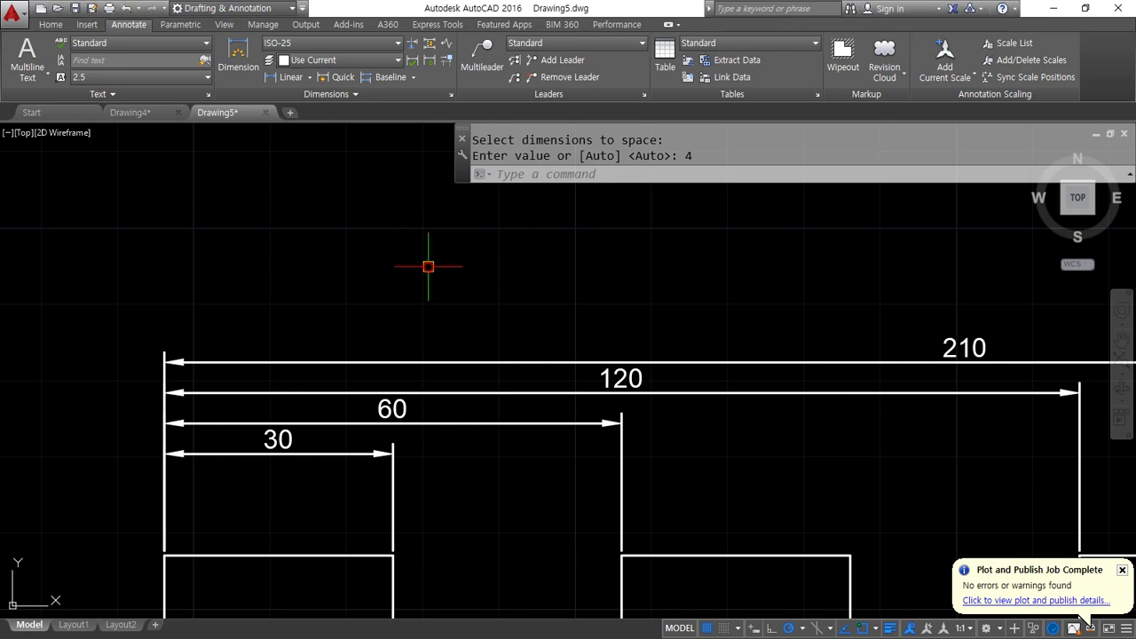
{"action": "key", "text": "Escape"}
Erase the three baseline dimensions above the first square's linear dimension
{"action": "left_click", "coordinate": [481, 460]}
{"action": "left_click", "coordinate": [452, 330]}
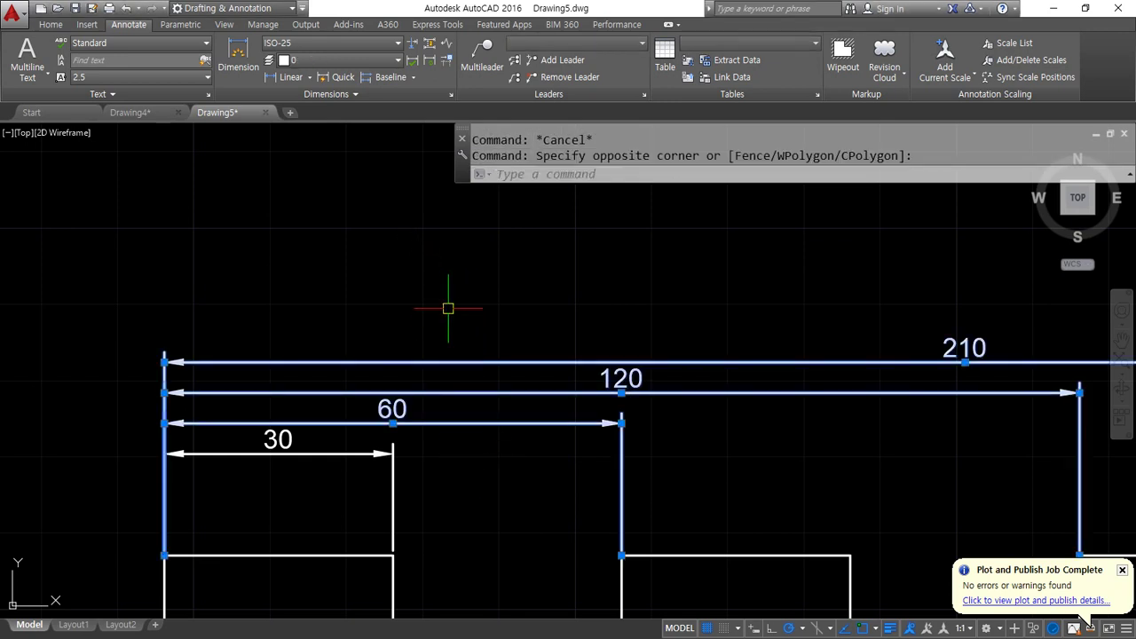
{"action": "key", "text": "Delete"}
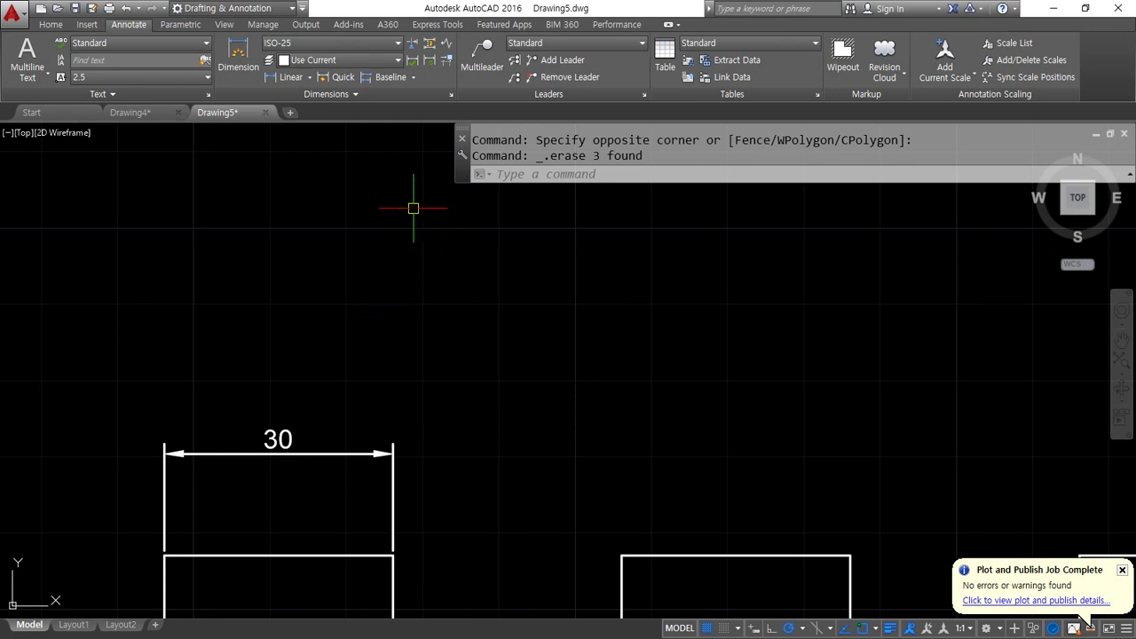
Modify the ISO-25 dimension style's baseline spacing to 7
{"action": "key", "text": "alt"}
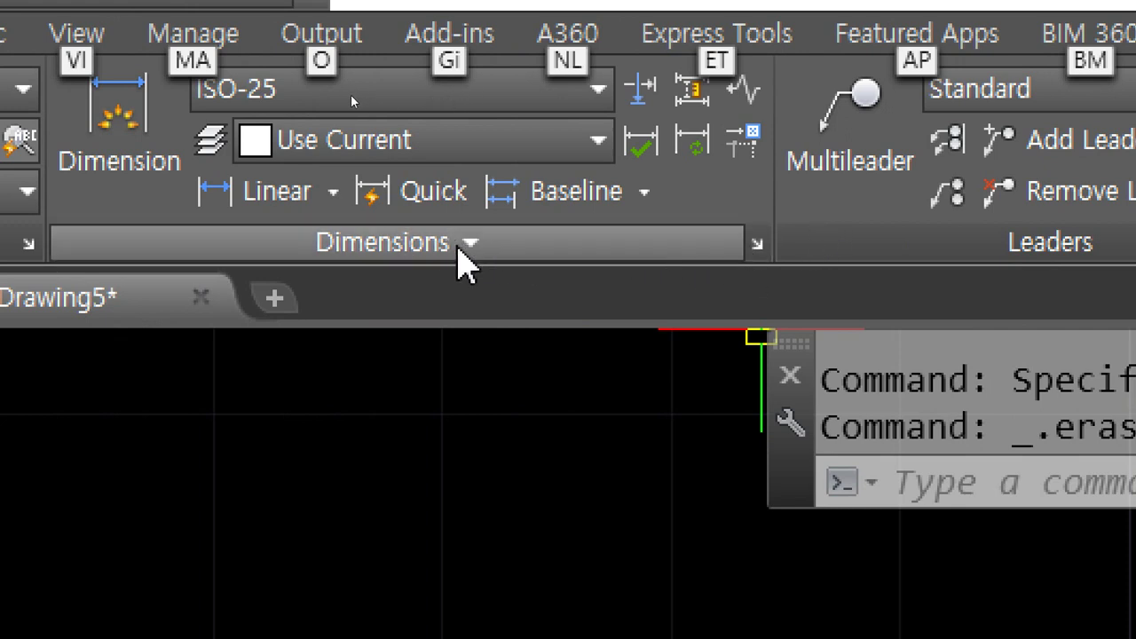
{"action": "key", "text": "Escape"}
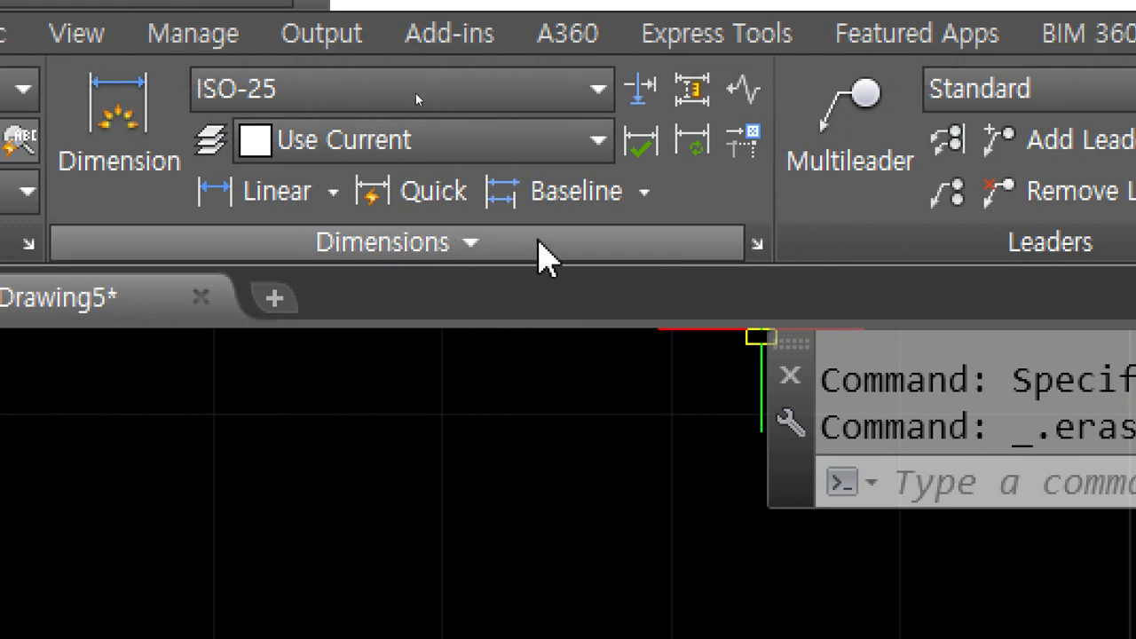
{"action": "left_click", "coordinate": [757, 245]}
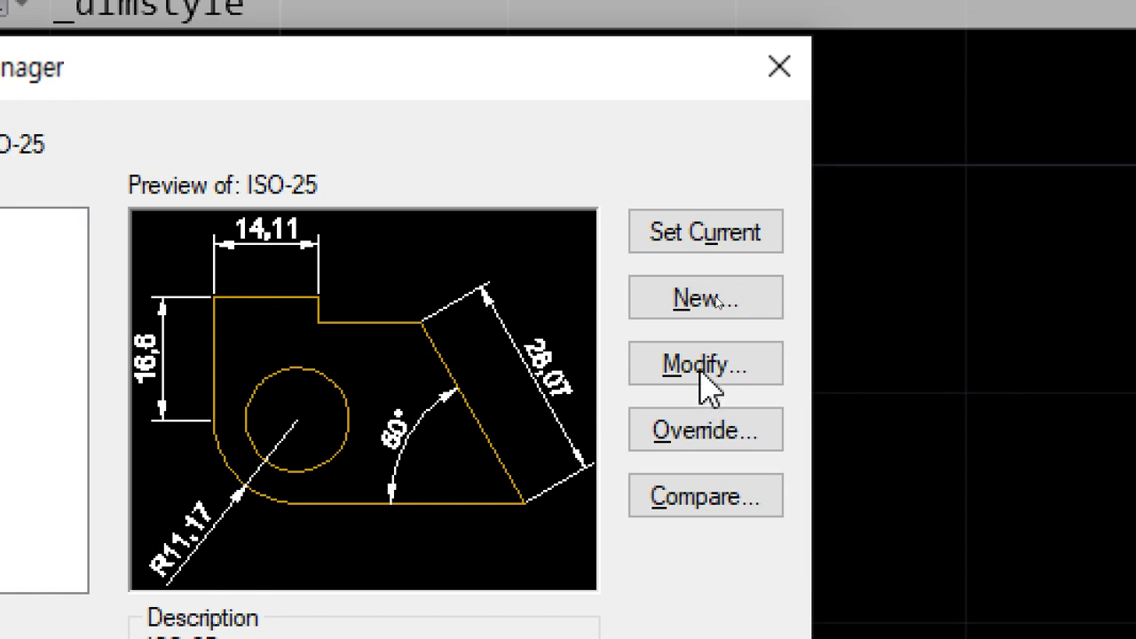
{"action": "left_click", "coordinate": [701, 371]}
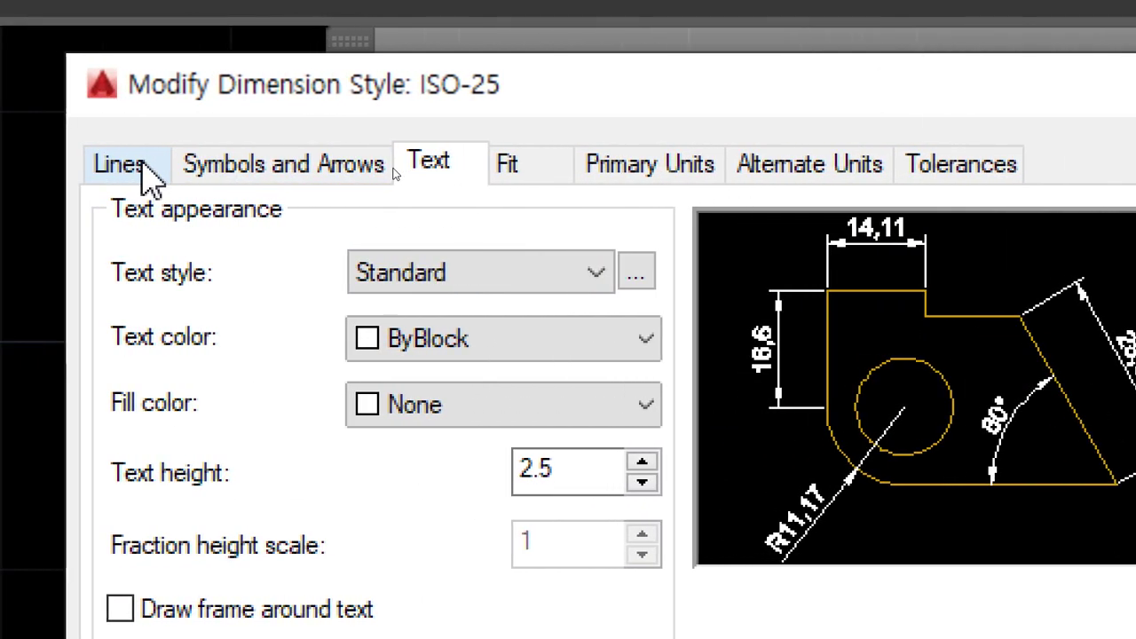
{"action": "left_click", "coordinate": [145, 172]}
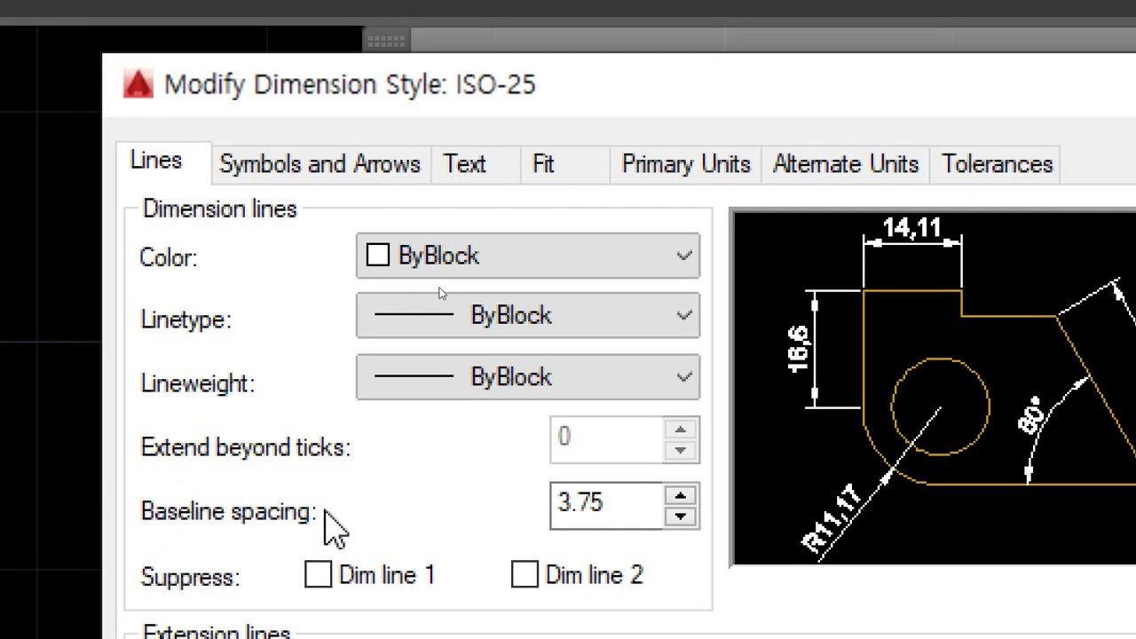
{"action": "double_click", "coordinate": [647, 505]}
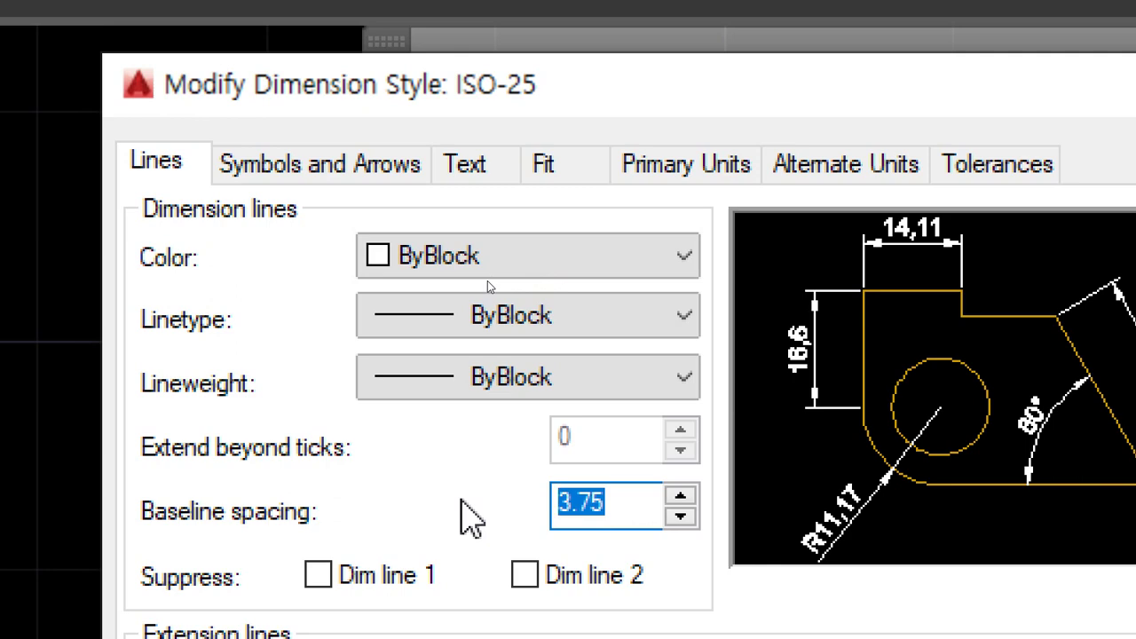
{"action": "type", "text": "7"}
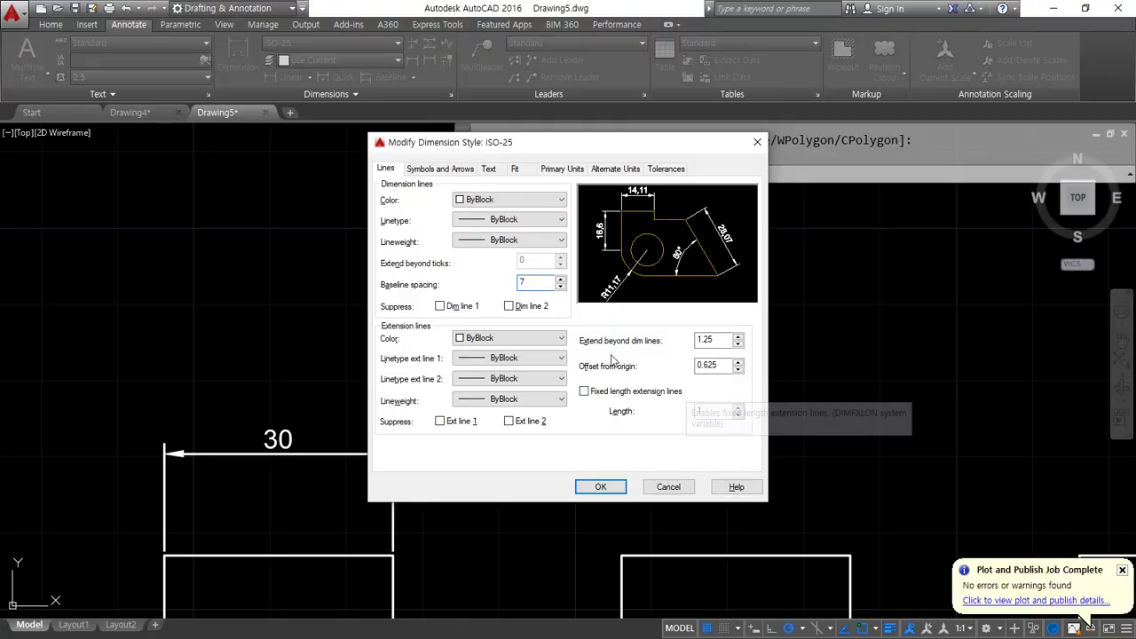
{"action": "left_click", "coordinate": [597, 497]}
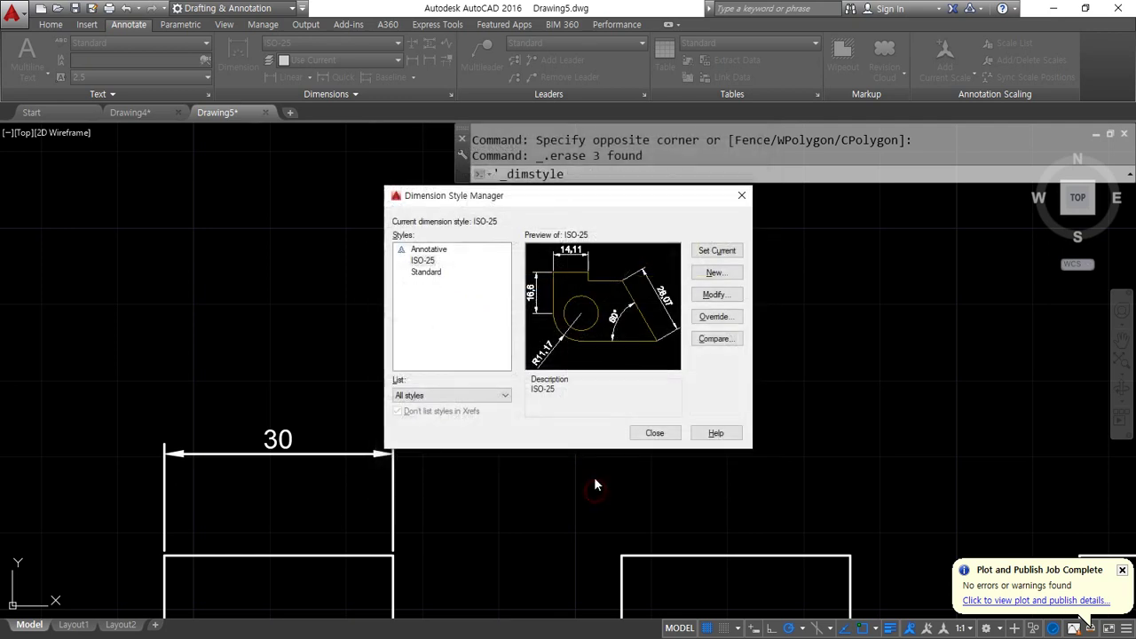
{"action": "left_click", "coordinate": [644, 435]}
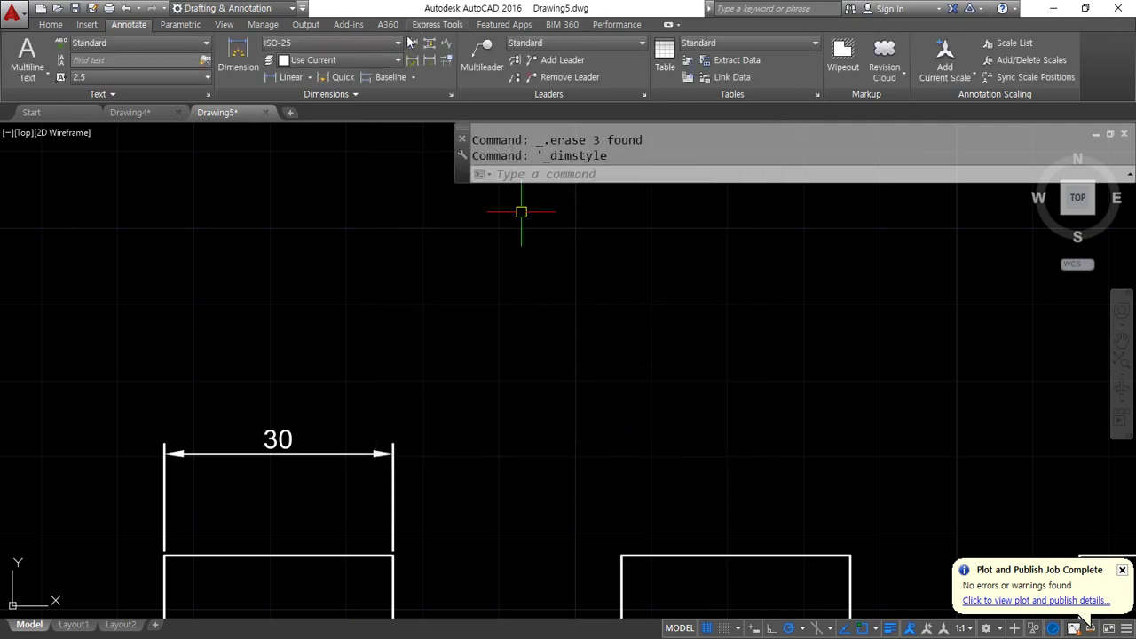
Add baseline dimensions from the first square's left extension line to both upper corners of each of the other three squares
{"action": "left_click", "coordinate": [390, 78]}
{"action": "left_click", "coordinate": [166, 516]}
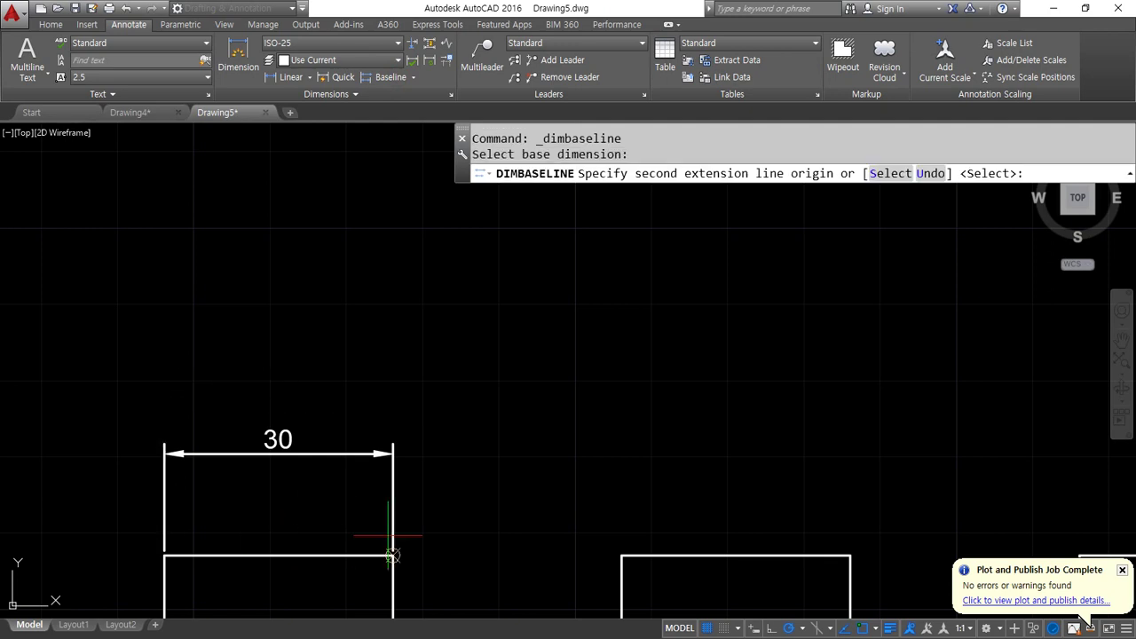
{"action": "left_click", "coordinate": [622, 555]}
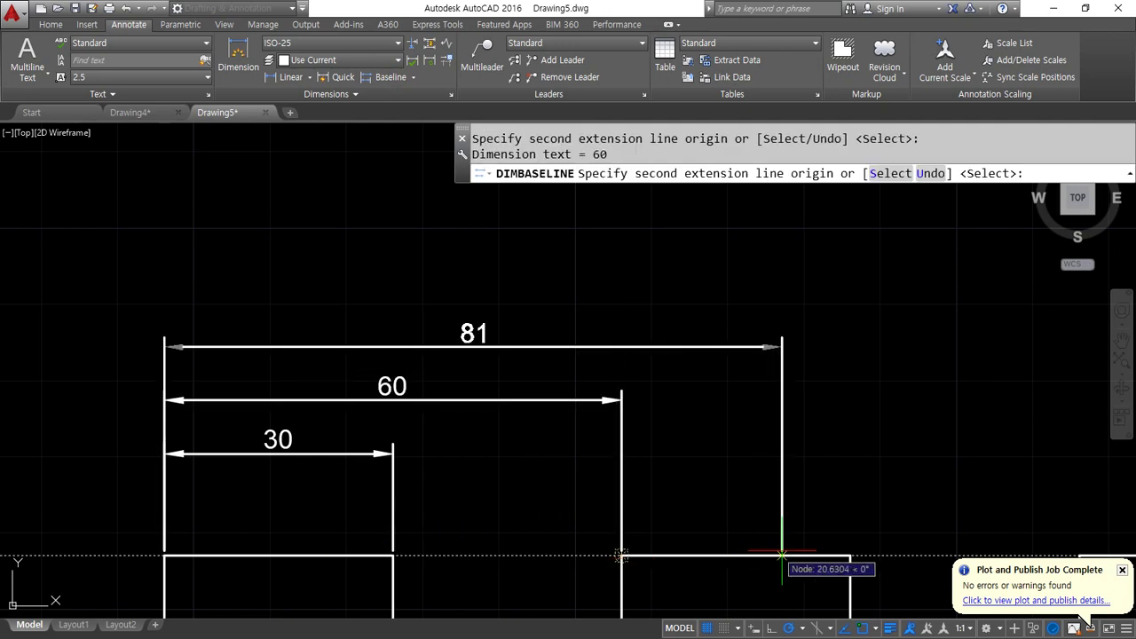
{"action": "left_click", "coordinate": [851, 554]}
{"action": "scroll", "coordinate": [851, 555], "scroll_direction": "down", "scroll_amount": 1}
{"action": "middle_click_drag", "start_coordinate": [810, 528], "coordinate": [508, 488]}
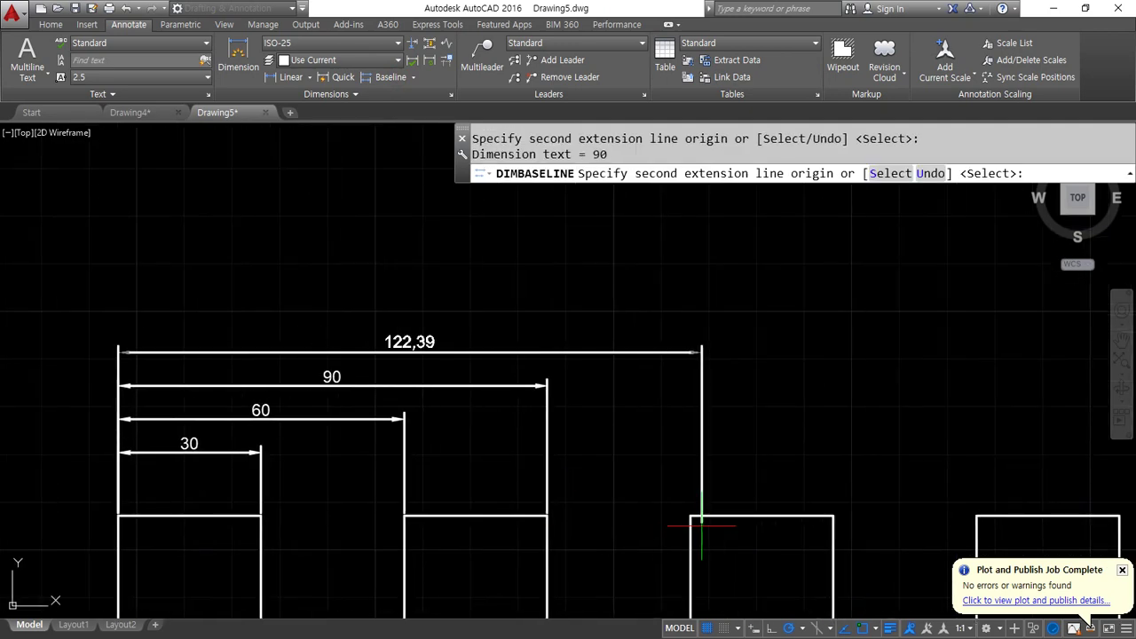
{"action": "left_click", "coordinate": [691, 516]}
{"action": "left_click", "coordinate": [833, 515]}
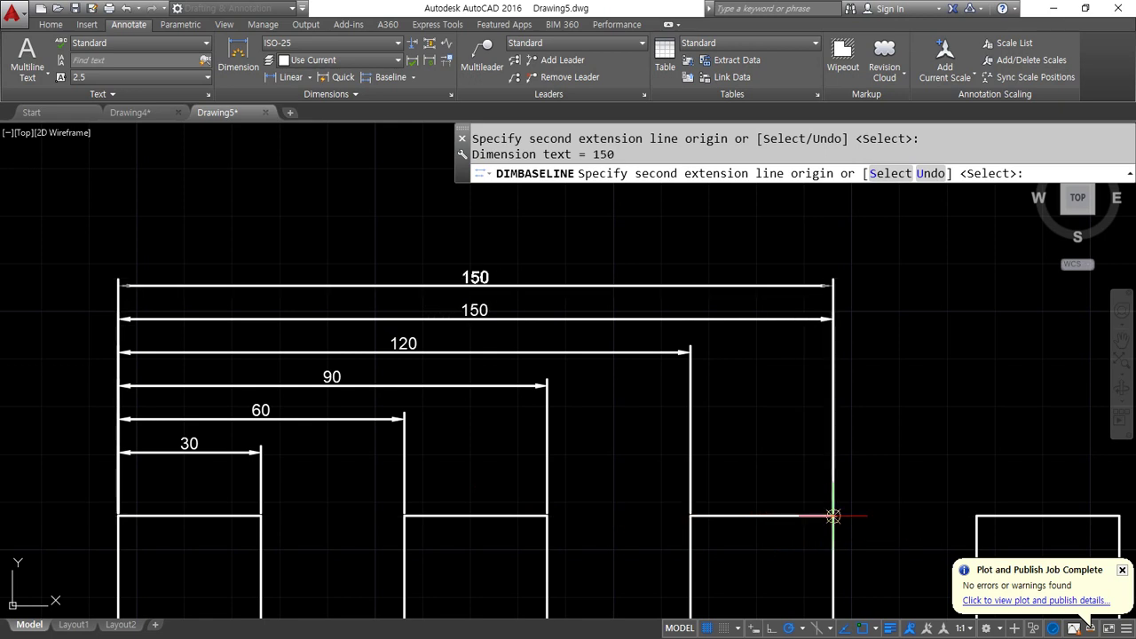
{"action": "scroll", "coordinate": [830, 474], "scroll_direction": "down", "scroll_amount": 2}
{"action": "middle_click_drag", "start_coordinate": [829, 475], "coordinate": [789, 470]}
{"action": "left_click", "coordinate": [791, 495]}
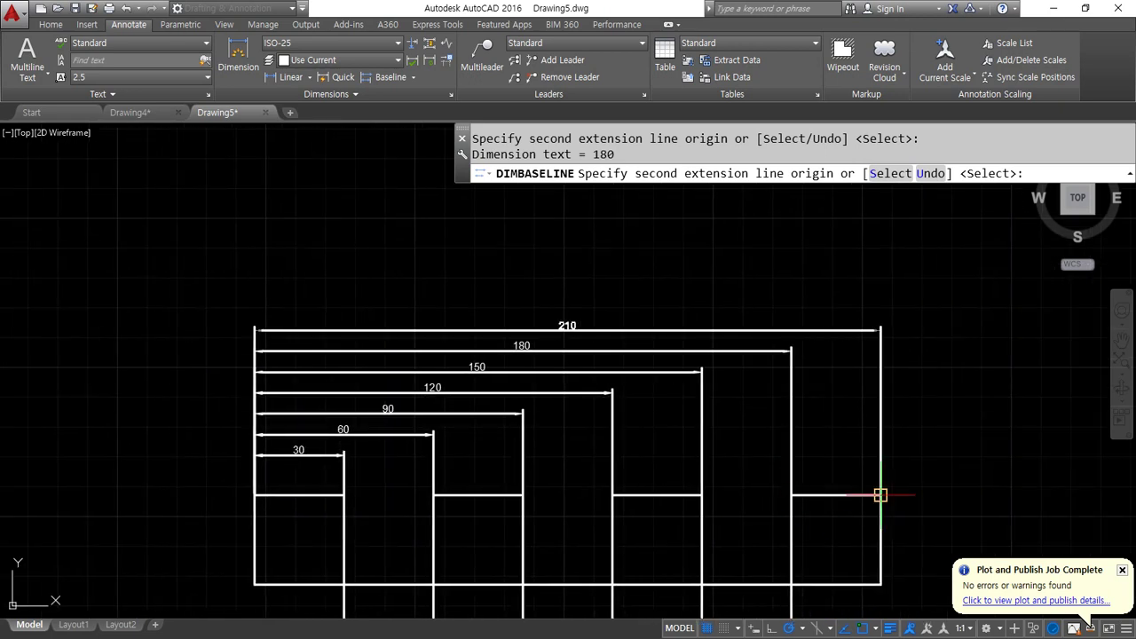
{"action": "left_click", "coordinate": [881, 495]}
{"action": "key", "text": "Return"}
{"action": "key", "text": "Escape"}
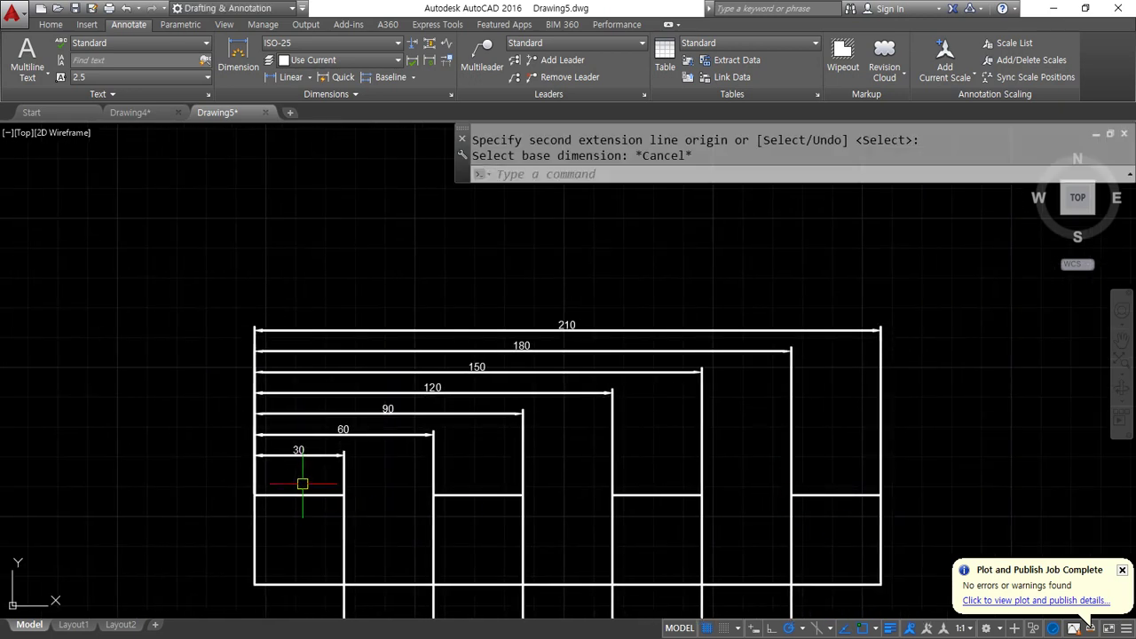
Space the six baseline dimensions 4 units apart with Dimspace, using the first square's linear dimension as base
{"action": "left_click_drag", "start_coordinate": [320, 466], "coordinate": [328, 441]}
{"action": "scroll", "coordinate": [306, 468], "scroll_direction": "up", "scroll_amount": 3}
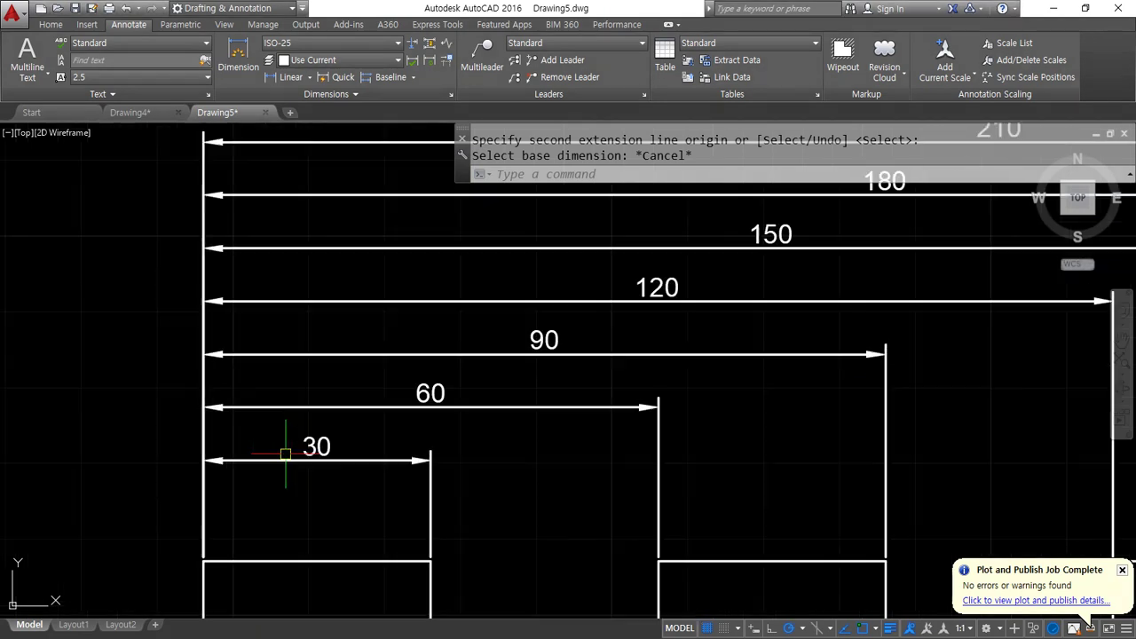
{"action": "middle_click_drag", "start_coordinate": [350, 449], "coordinate": [345, 520]}
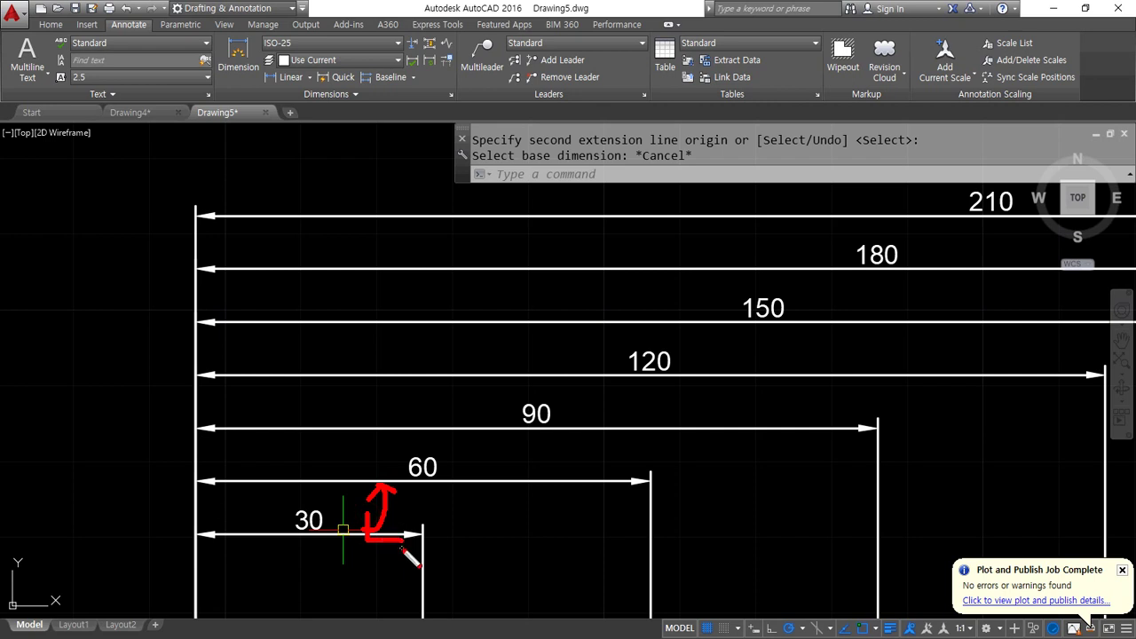
{"action": "key", "text": "Escape"}
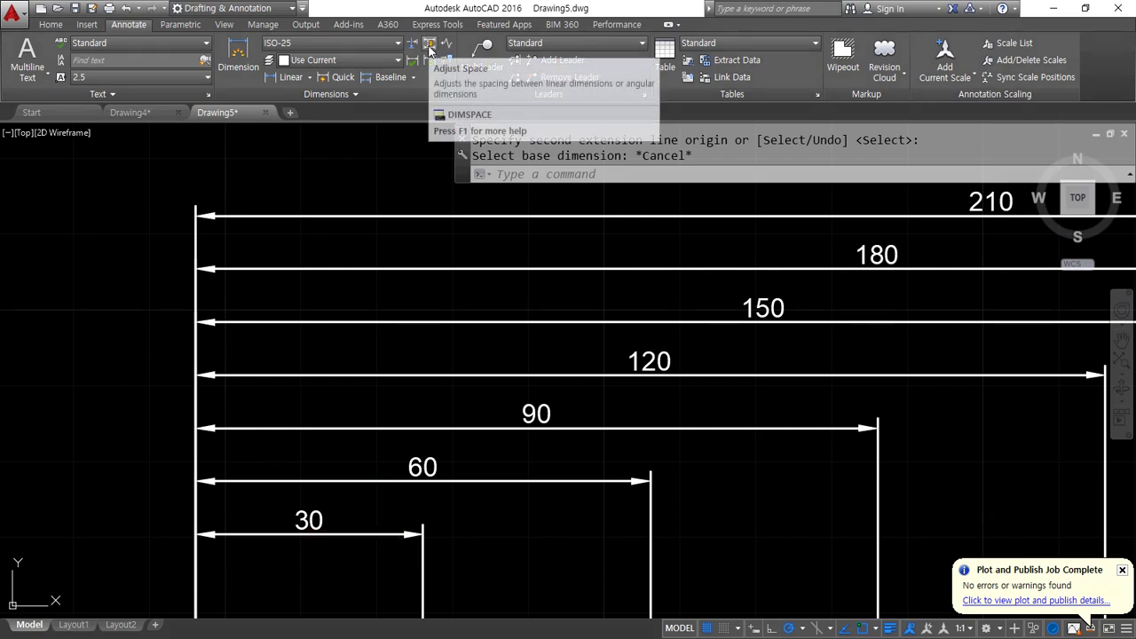
{"action": "left_click", "coordinate": [430, 51]}
{"action": "left_click", "coordinate": [404, 535]}
{"action": "left_click", "coordinate": [461, 515]}
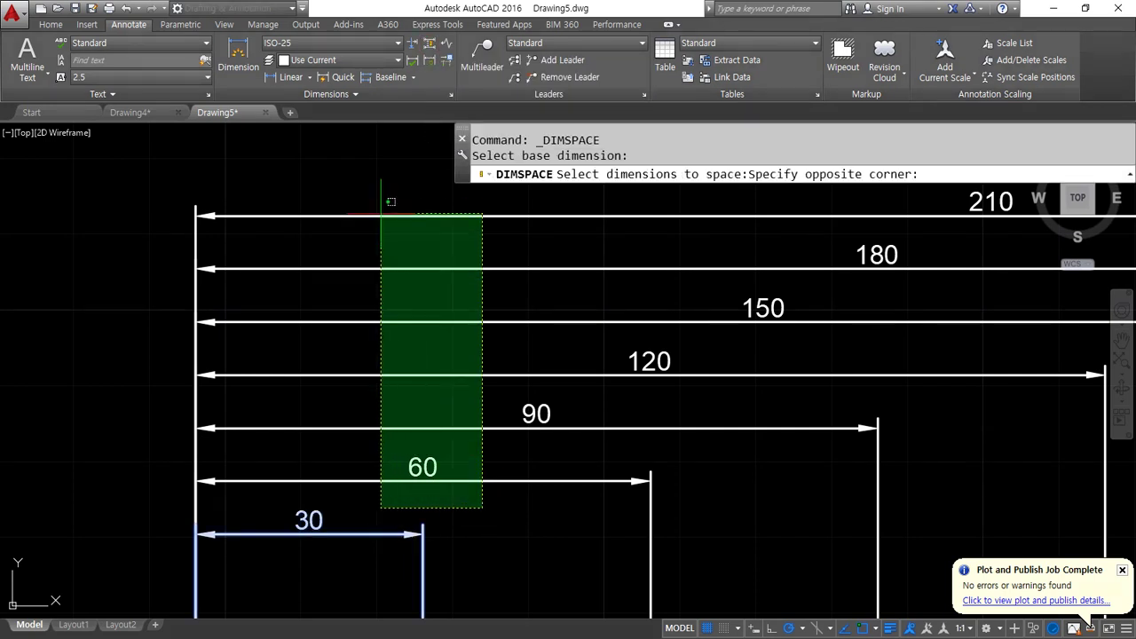
{"action": "left_click", "coordinate": [367, 212]}
{"action": "key", "text": "Return"}
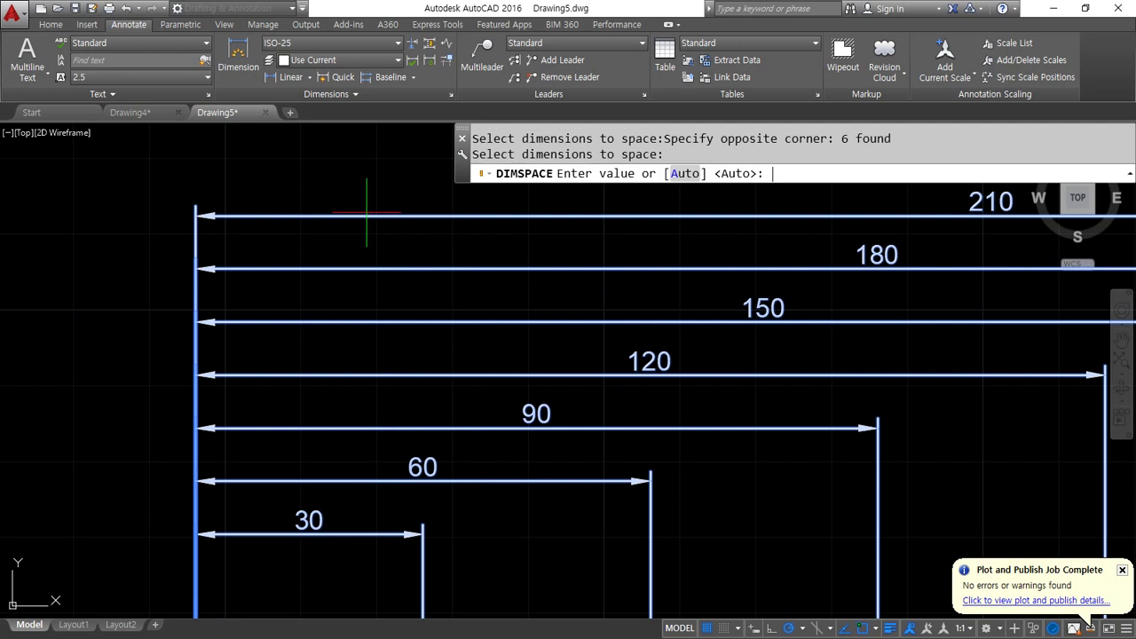
{"action": "type", "text": "4"}
{"action": "key", "text": "Return"}
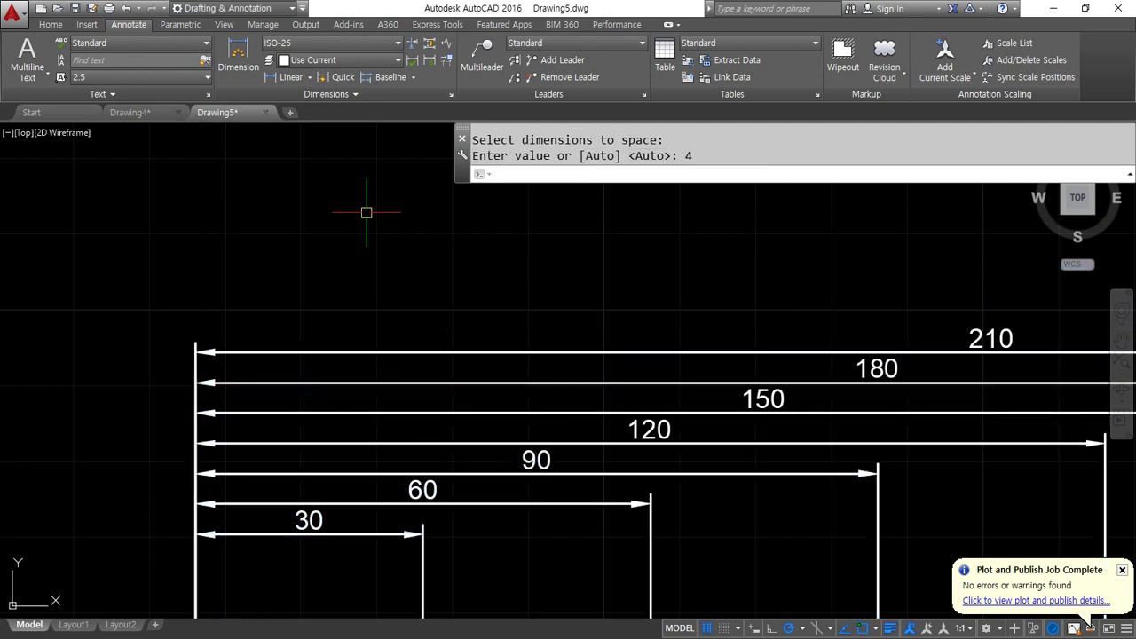
Respace the six baseline dimensions to 7 units apart, keeping the first square's linear dimension as base
{"action": "left_click", "coordinate": [429, 44]}
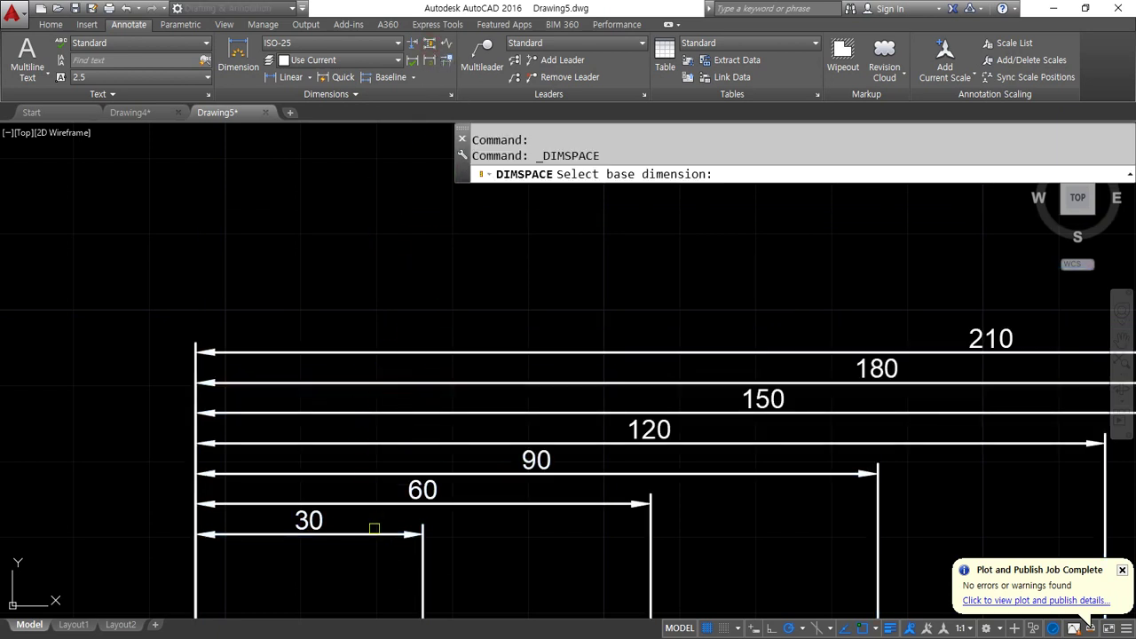
{"action": "left_click", "coordinate": [373, 528]}
{"action": "left_click", "coordinate": [539, 524]}
{"action": "left_click", "coordinate": [486, 263]}
{"action": "key", "text": "Return"}
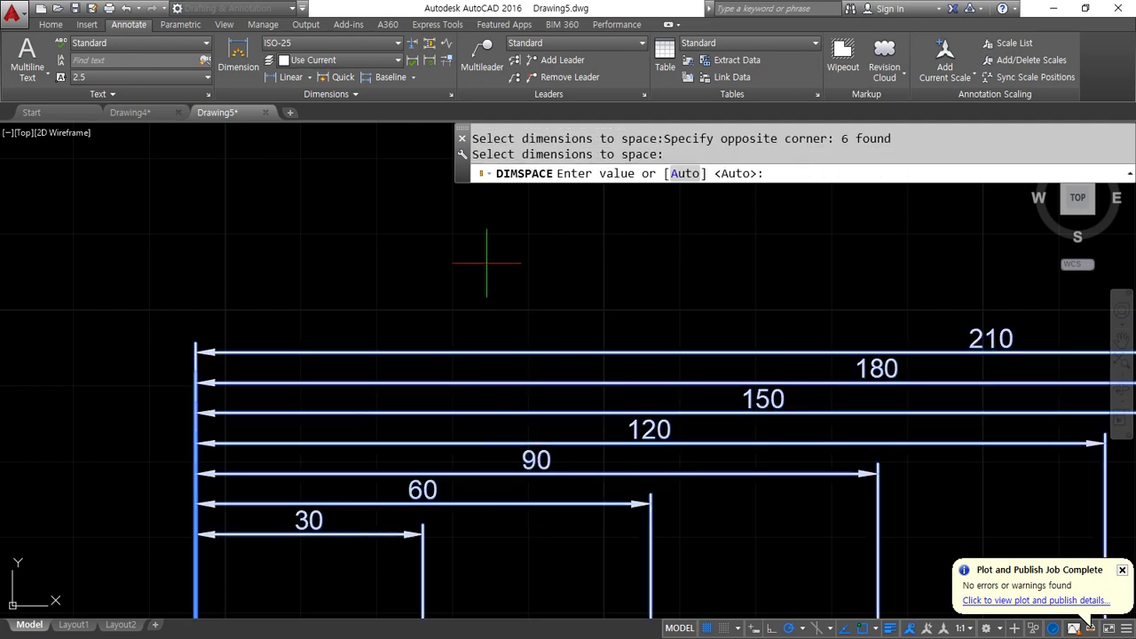
{"action": "type", "text": "7"}
{"action": "key", "text": "Return"}
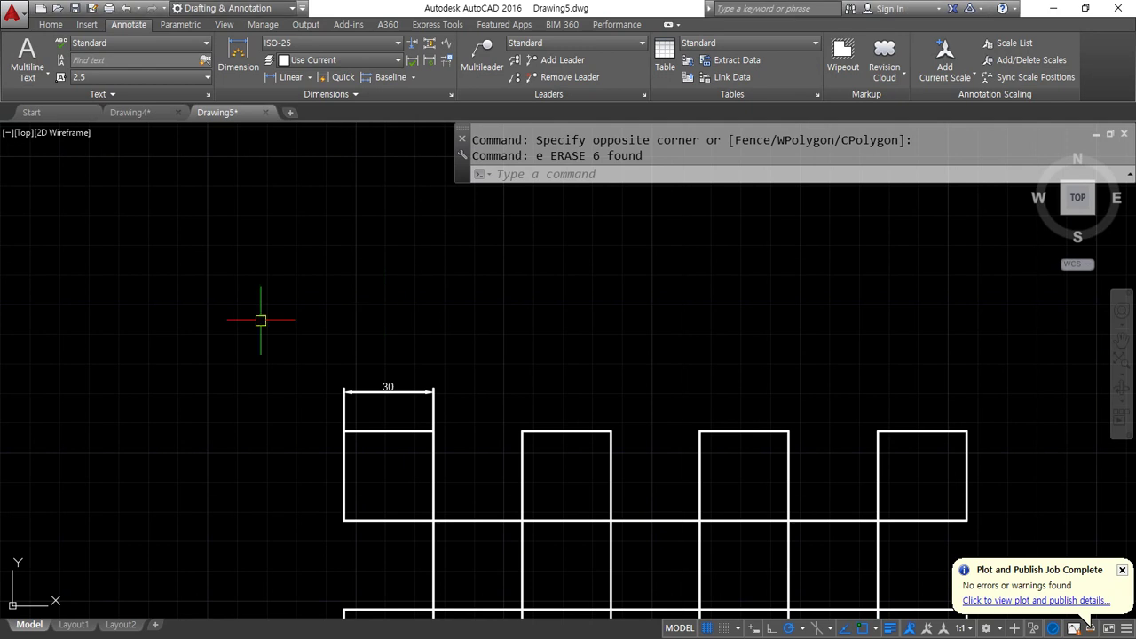
{"action": "scroll", "coordinate": [373, 409], "scroll_direction": "up", "scroll_amount": 2}
{"action": "middle_click_drag", "start_coordinate": [439, 355], "coordinate": [130, 295]}
{"action": "left_click", "coordinate": [289, 77]}
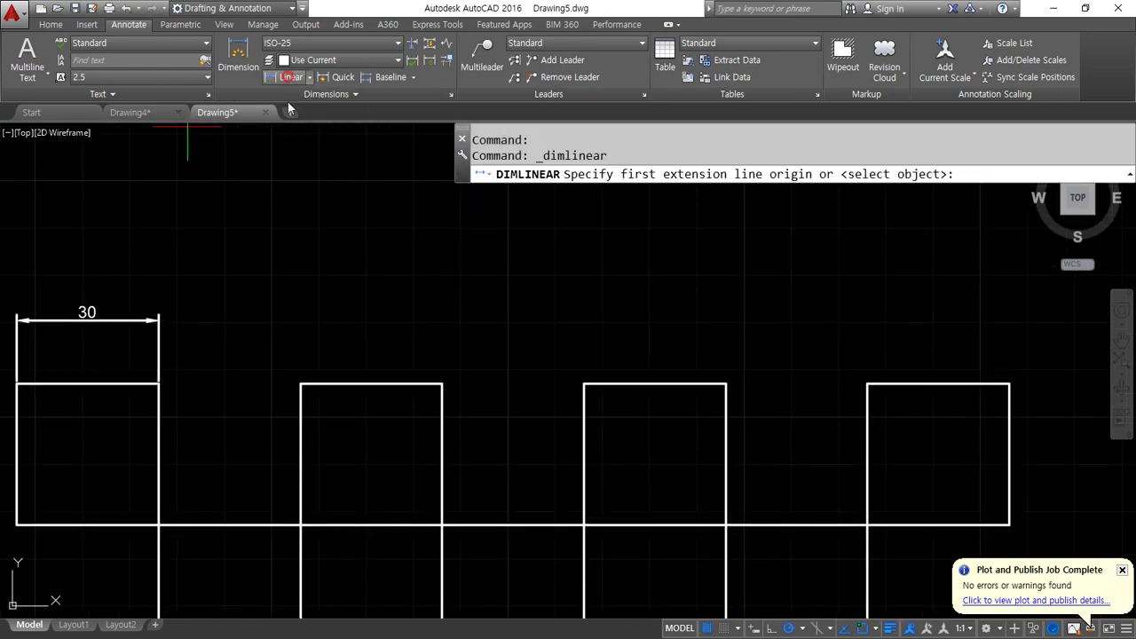
{"action": "left_click", "coordinate": [386, 78]}
{"action": "left_click", "coordinate": [160, 337]}
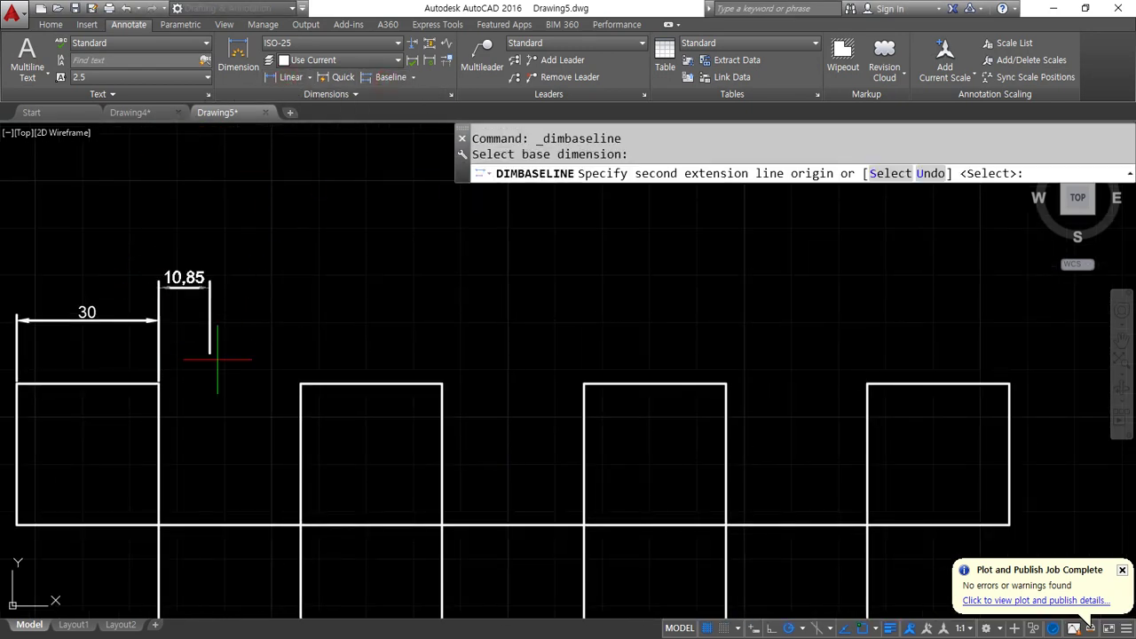
Add continued dimensions from the first square's right extension line through both upper corners of each remaining square
{"action": "left_click", "coordinate": [413, 78]}
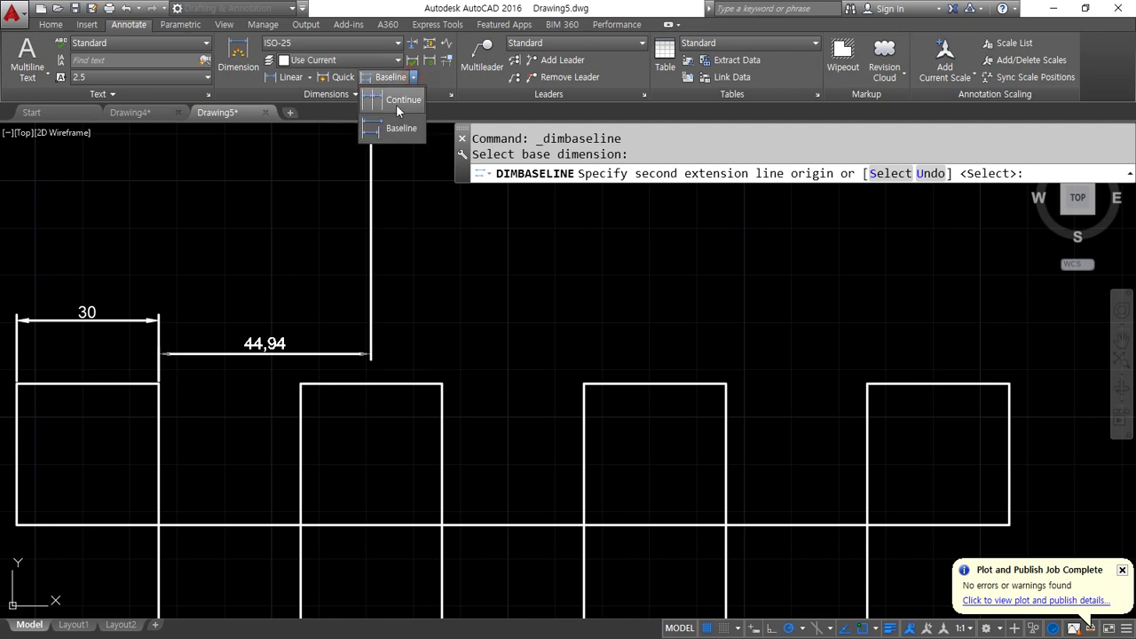
{"action": "left_click", "coordinate": [398, 103]}
{"action": "key", "text": "Return"}
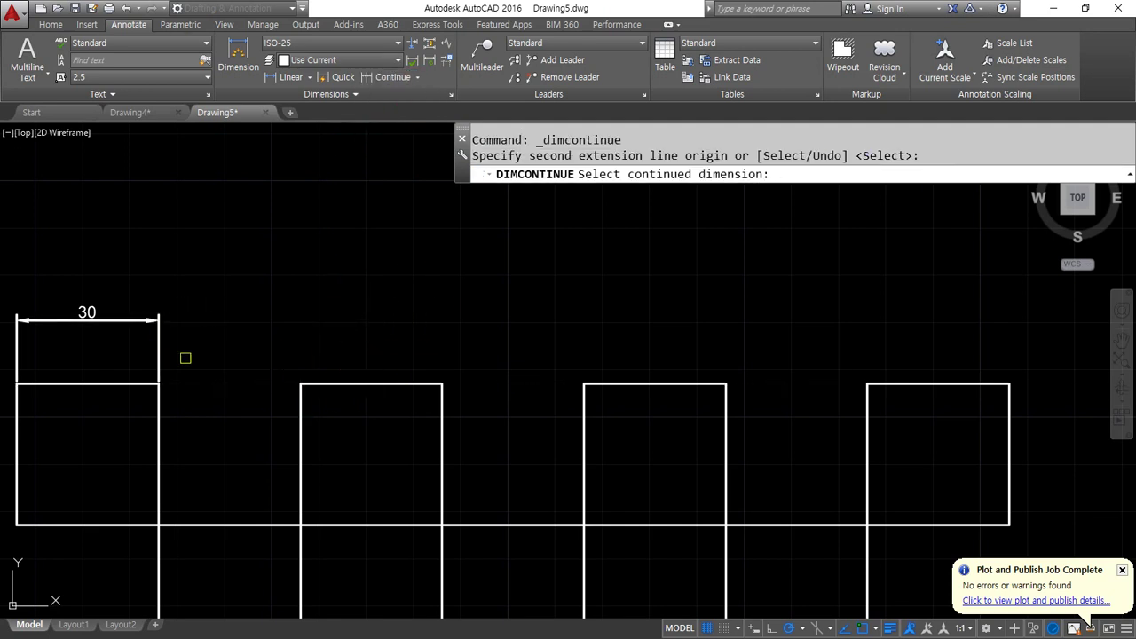
{"action": "left_click", "coordinate": [158, 359]}
{"action": "left_click", "coordinate": [300, 384]}
{"action": "left_click", "coordinate": [442, 383]}
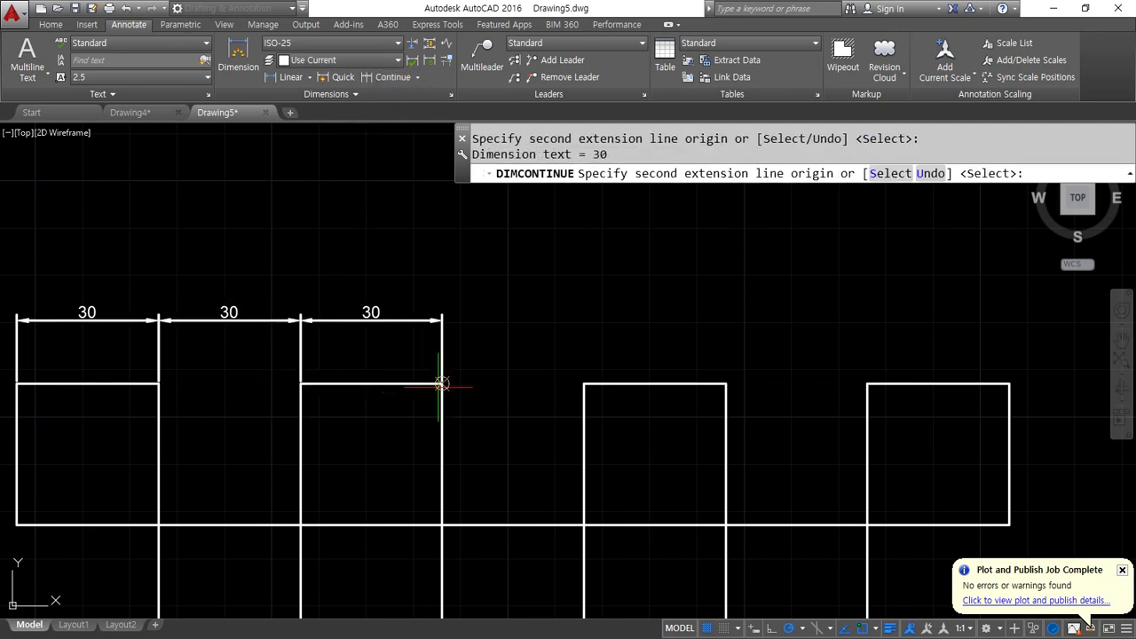
{"action": "left_click", "coordinate": [584, 384]}
{"action": "left_click", "coordinate": [726, 384]}
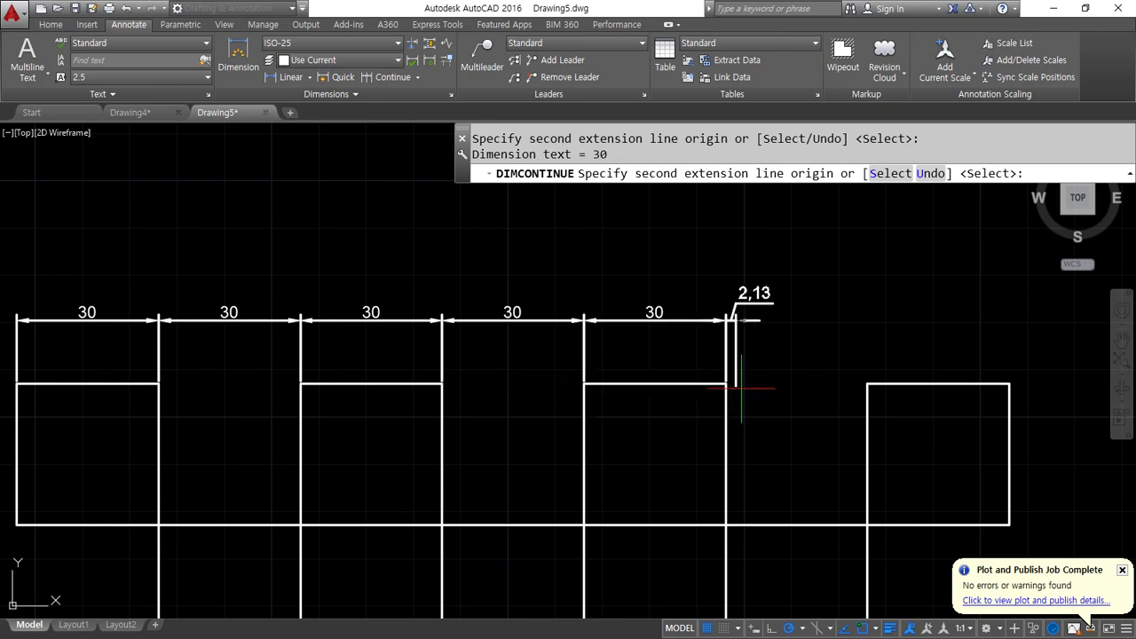
{"action": "left_click", "coordinate": [868, 384]}
{"action": "left_click", "coordinate": [1009, 383]}
{"action": "key", "text": "Return"}
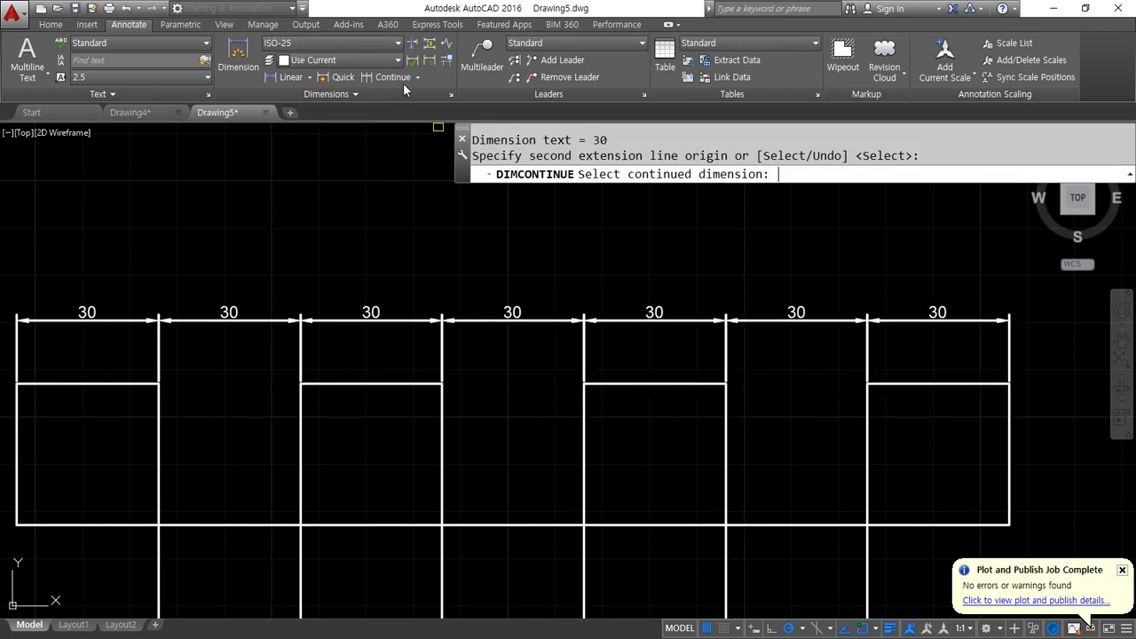
Add a baseline dimension from the first square's left extension line to the second square's upper-left corner
{"action": "left_click", "coordinate": [419, 78]}
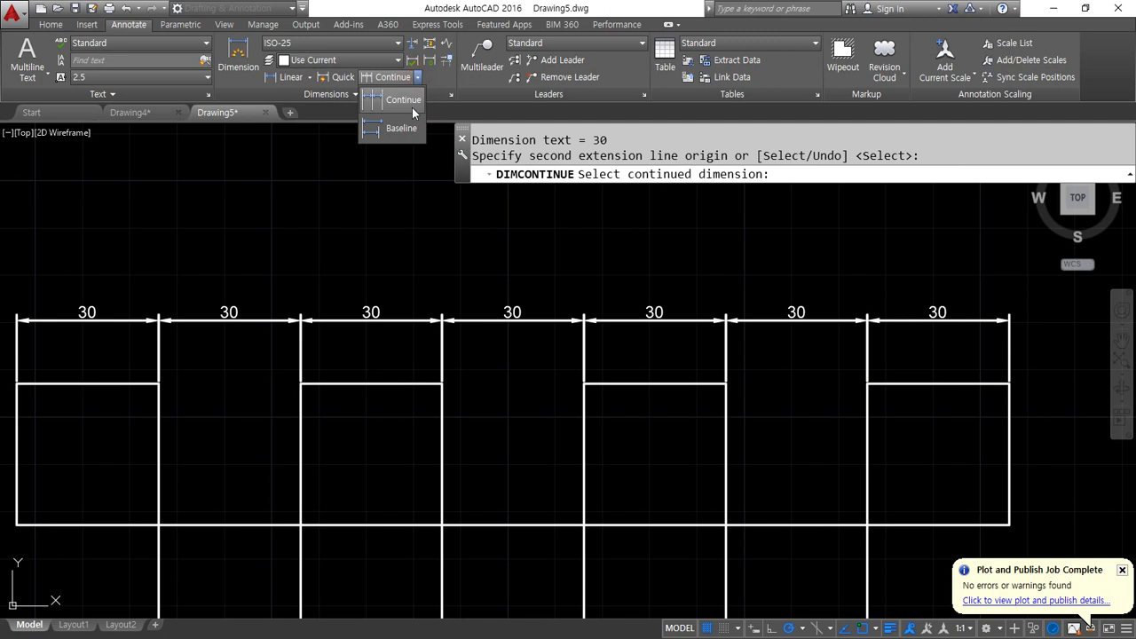
{"action": "left_click", "coordinate": [401, 129]}
{"action": "key", "text": "Return"}
{"action": "left_click", "coordinate": [19, 359]}
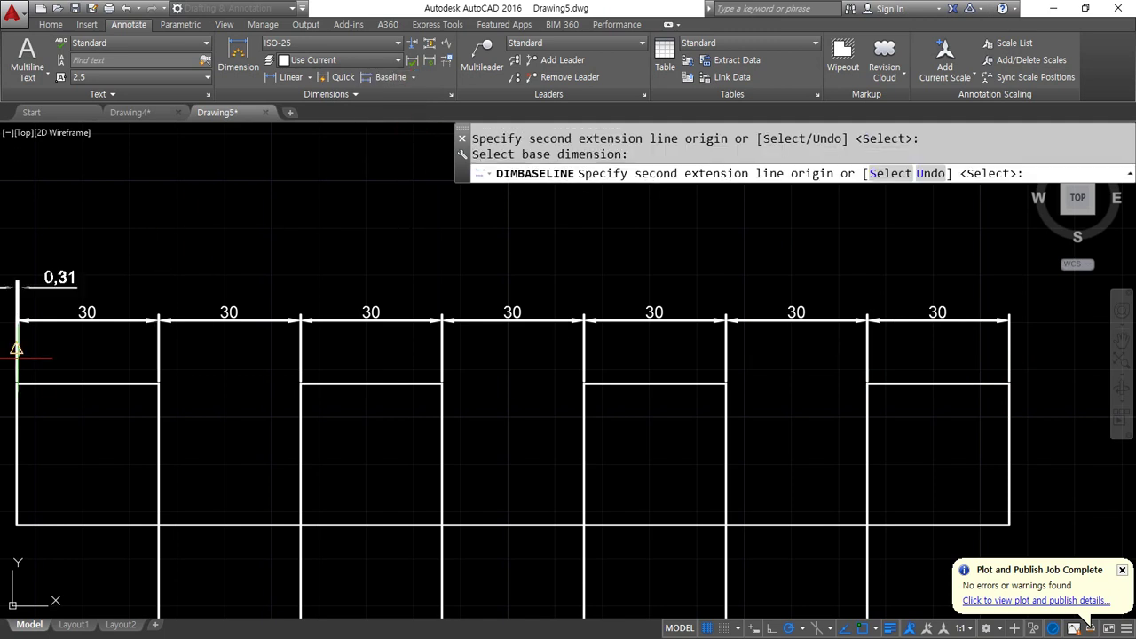
{"action": "left_click", "coordinate": [300, 384]}
{"action": "key", "text": "Return"}
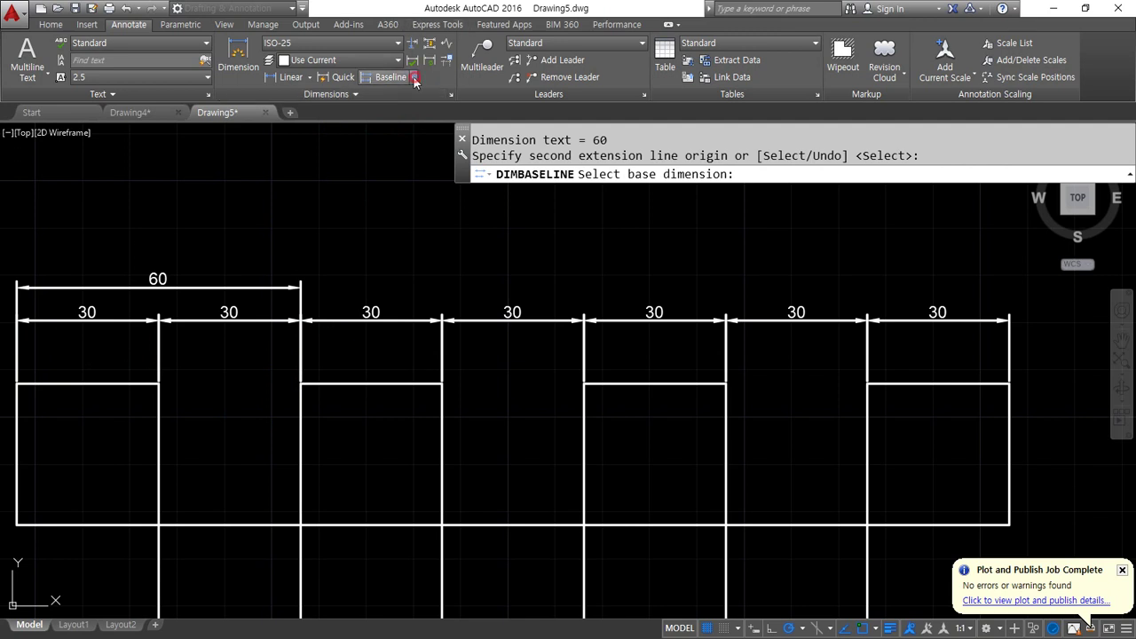
Continue the new upper-row dimension to the upper-left corners of the third and fourth squares
{"action": "left_click", "coordinate": [414, 77]}
{"action": "left_click", "coordinate": [405, 102]}
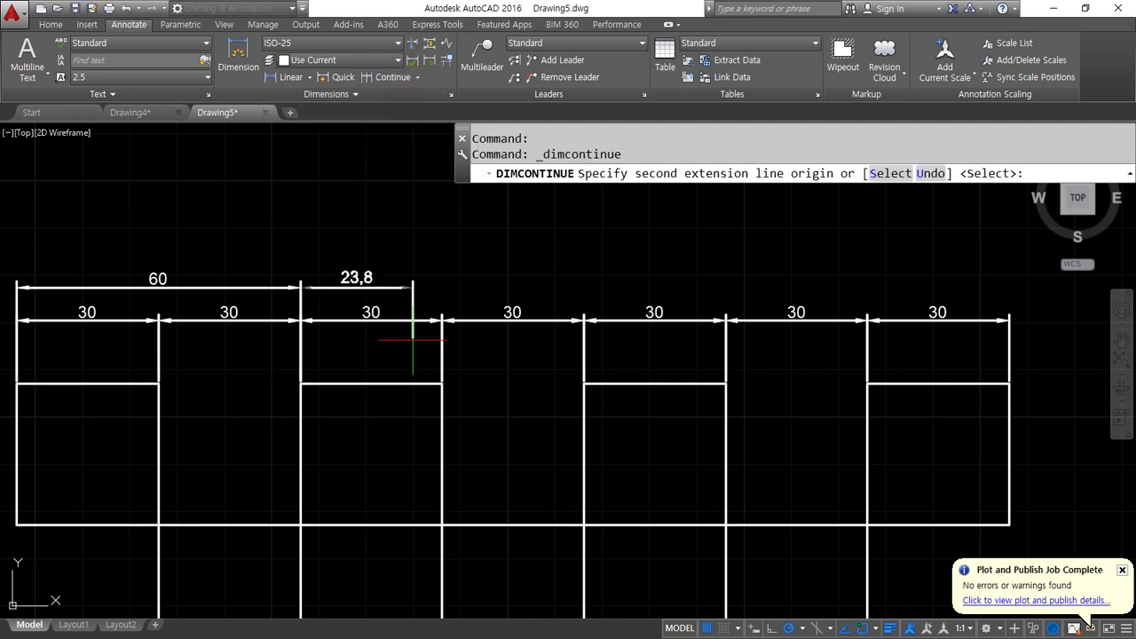
{"action": "left_click", "coordinate": [585, 383]}
{"action": "left_click", "coordinate": [867, 383]}
{"action": "key", "text": "Return"}
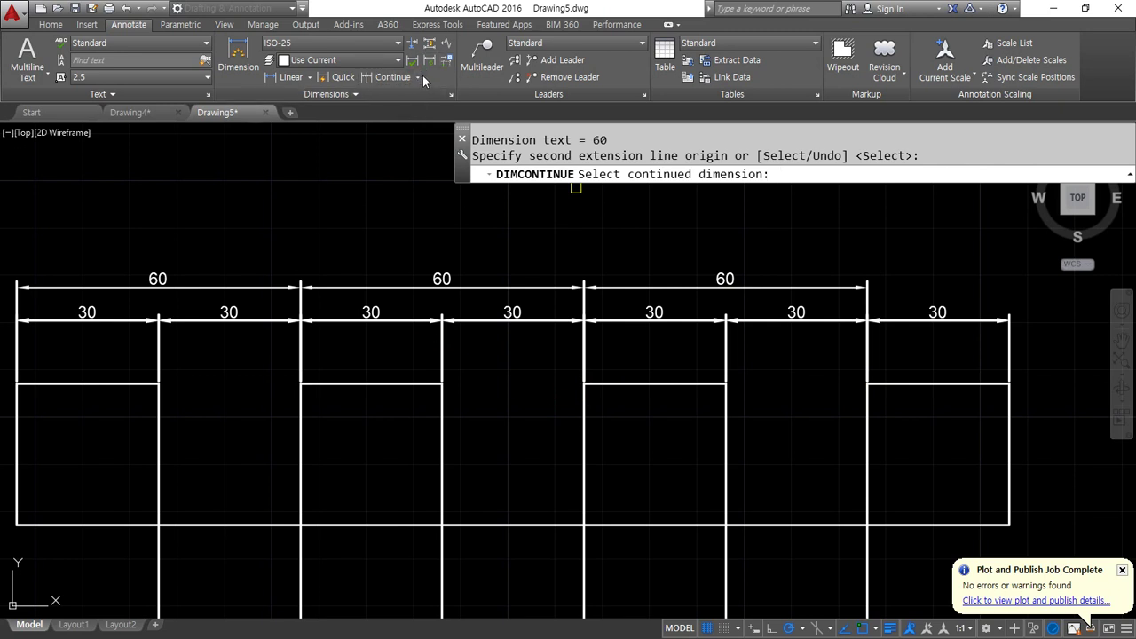
Add an overall baseline dimension from the first square's left extension line to the fourth square's upper-right corner
{"action": "left_click", "coordinate": [417, 78]}
{"action": "left_click", "coordinate": [404, 129]}
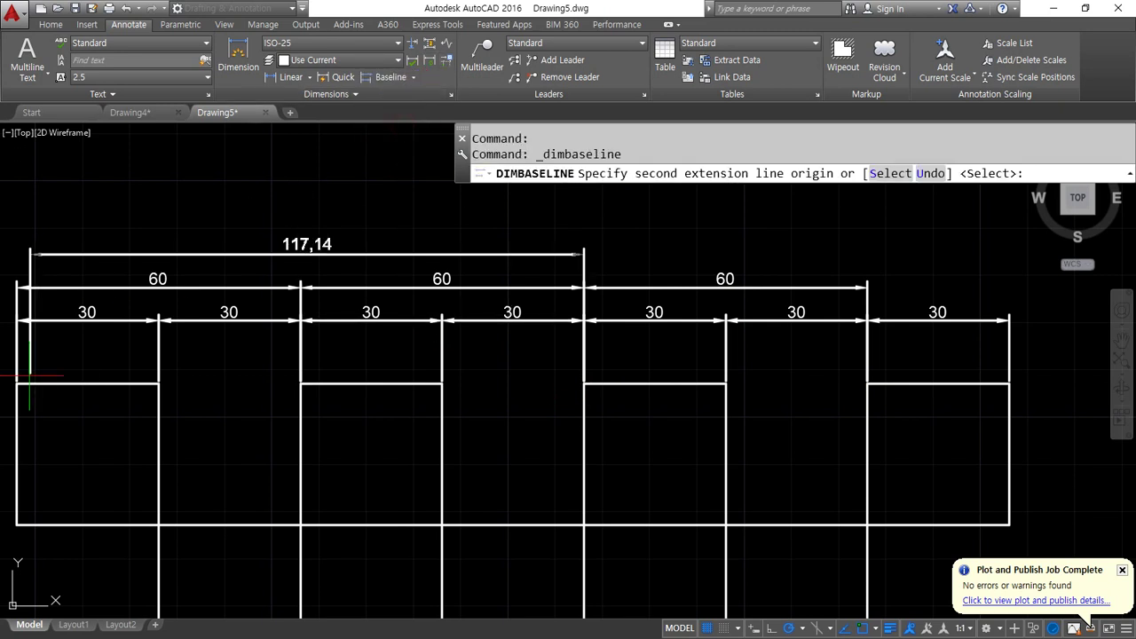
{"action": "key", "text": "Return"}
{"action": "left_click", "coordinate": [19, 367]}
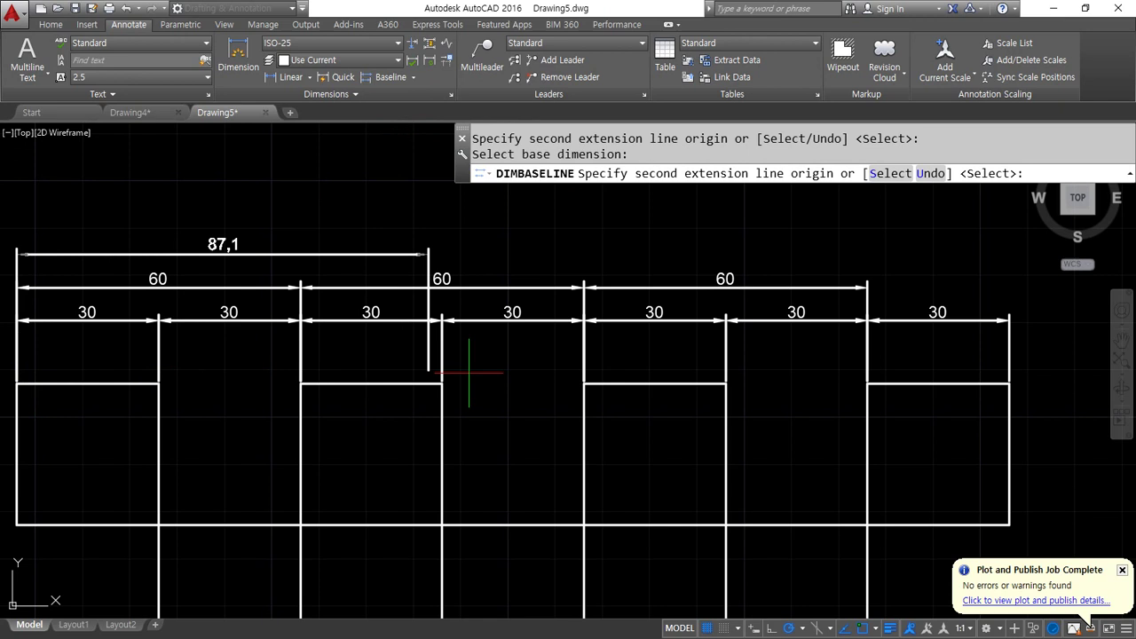
{"action": "left_click", "coordinate": [1010, 384]}
{"action": "key", "text": "Escape"}
Erase the overall dimension spanning all four squares
{"action": "mouse_move", "coordinate": [349, 340]}
{"action": "middle_mouse_down"}
{"action": "mouse_move", "coordinate": [416, 417]}
{"action": "mouse_move", "coordinate": [378, 372]}
{"action": "middle_mouse_up"}
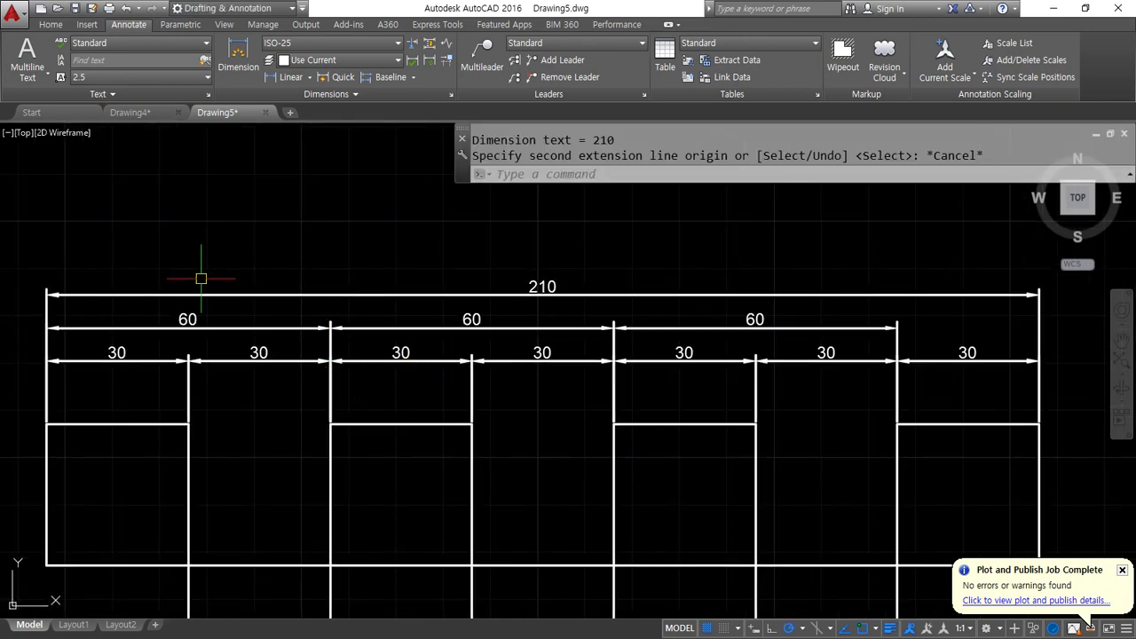
{"action": "scroll", "coordinate": [241, 280], "scroll_direction": "up", "scroll_amount": 2}
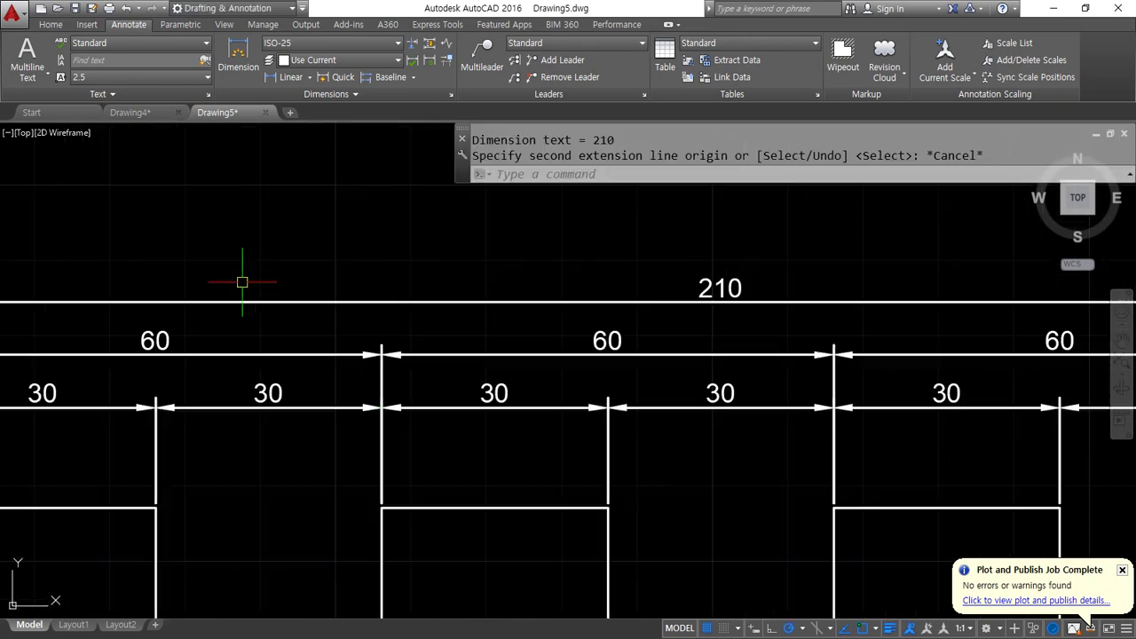
{"action": "left_click", "coordinate": [280, 81]}
{"action": "key", "text": "Escape"}
{"action": "left_click", "coordinate": [340, 302]}
{"action": "type", "text": "e"}
{"action": "key", "text": "Return"}
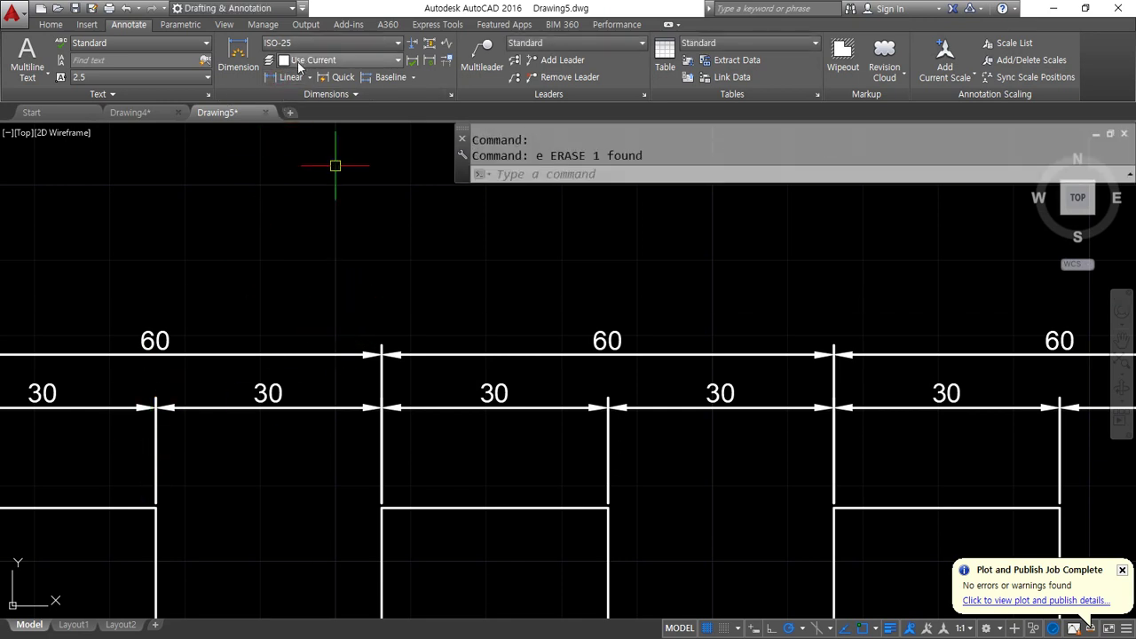
Add a linear dimension between the upper-right corners of the first and second squares, placed above the upper dimension row
{"action": "left_click", "coordinate": [291, 77]}
{"action": "left_click", "coordinate": [155, 508]}
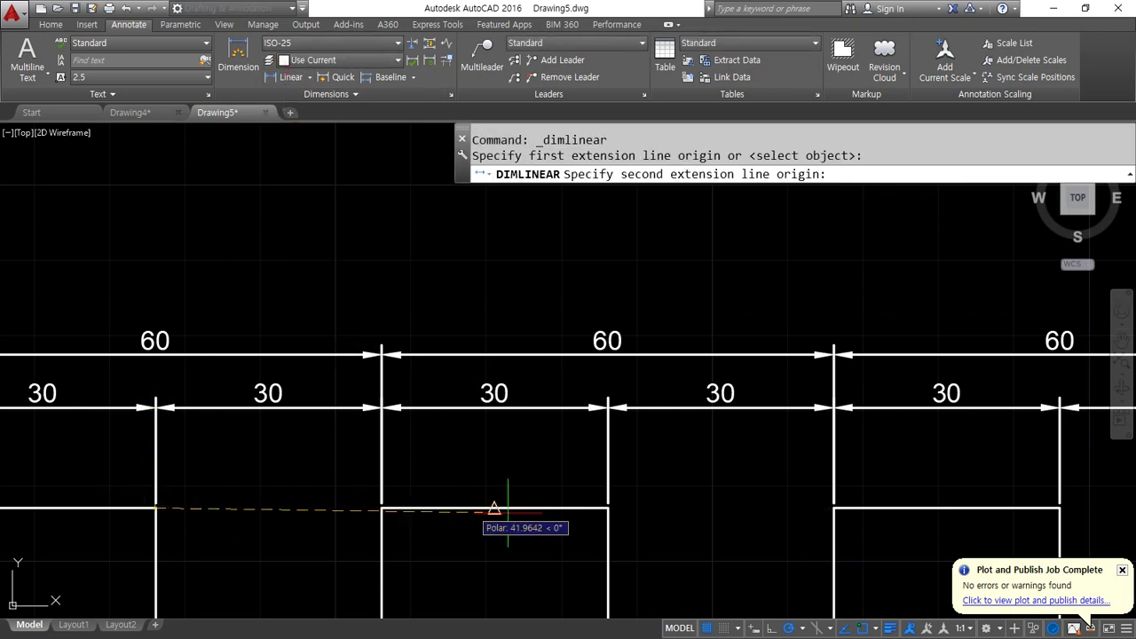
{"action": "left_click", "coordinate": [608, 507]}
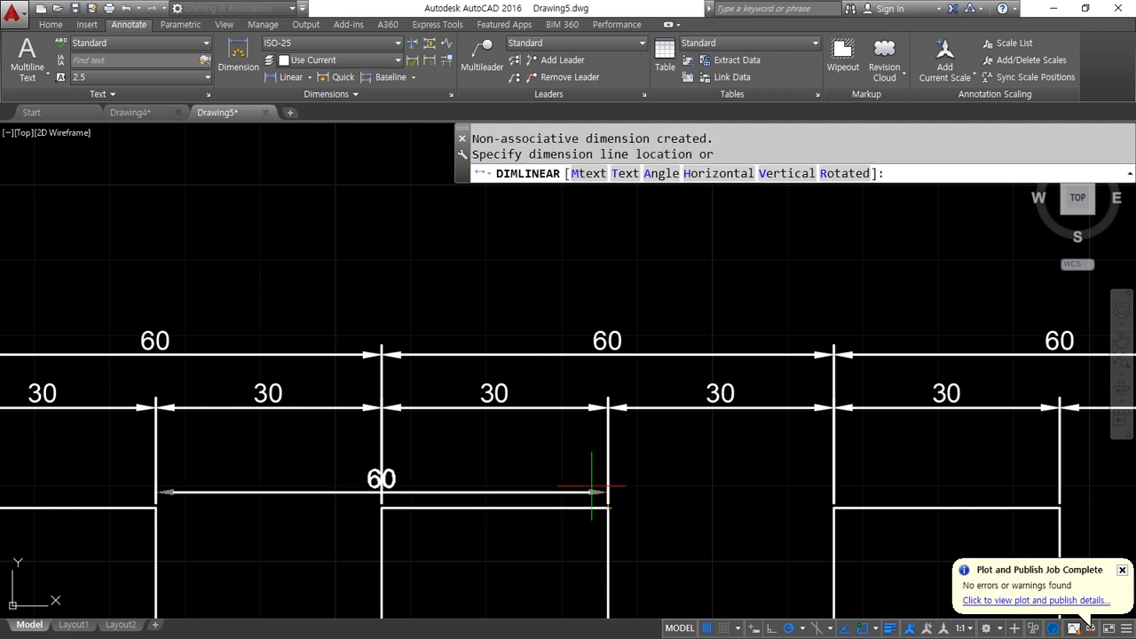
{"action": "left_click", "coordinate": [494, 307]}
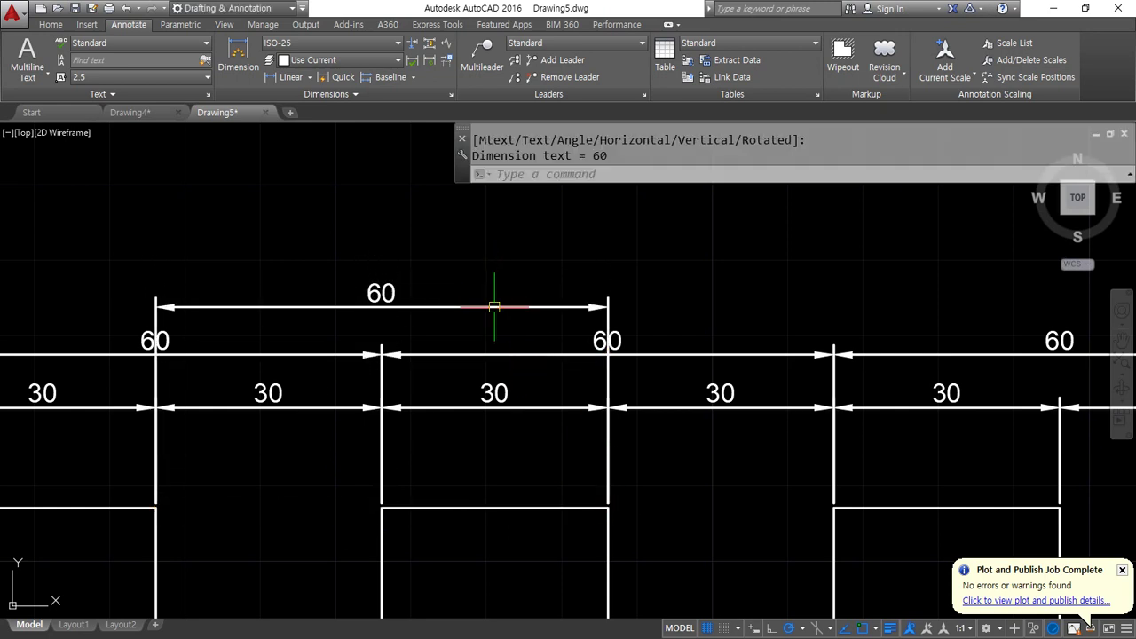
{"action": "scroll", "coordinate": [198, 375], "scroll_direction": "up", "scroll_amount": 2}
{"action": "left_click_drag", "start_coordinate": [253, 354], "coordinate": [242, 296]}
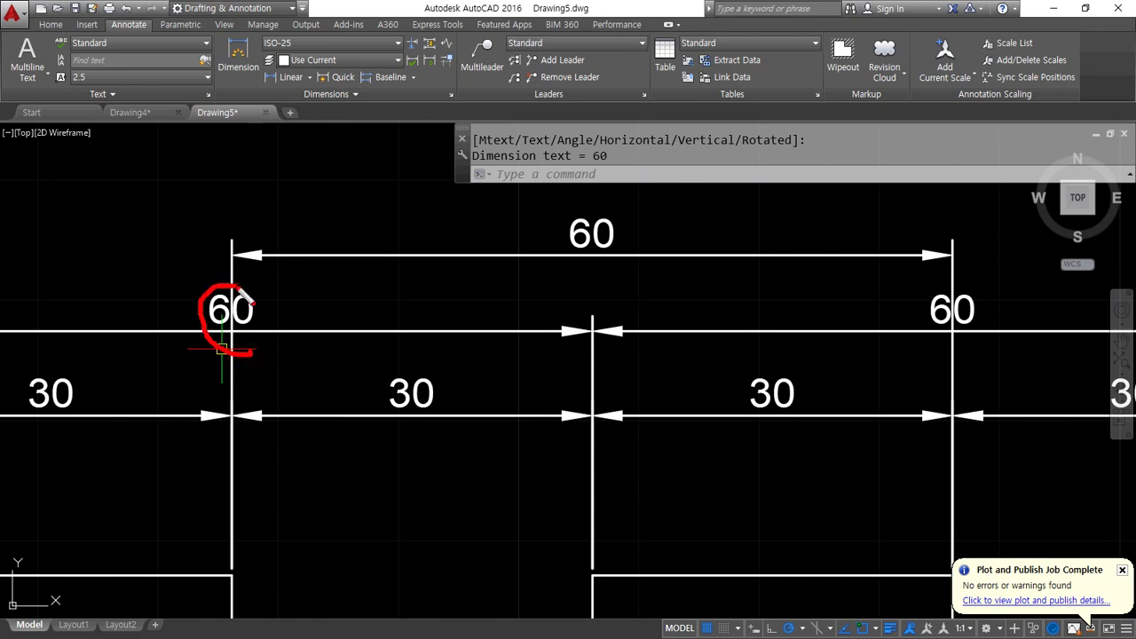
{"action": "mouse_move", "coordinate": [944, 343]}
{"action": "left_mouse_down"}
{"action": "mouse_move", "coordinate": [951, 290]}
{"action": "mouse_move", "coordinate": [957, 350]}
{"action": "left_mouse_up"}
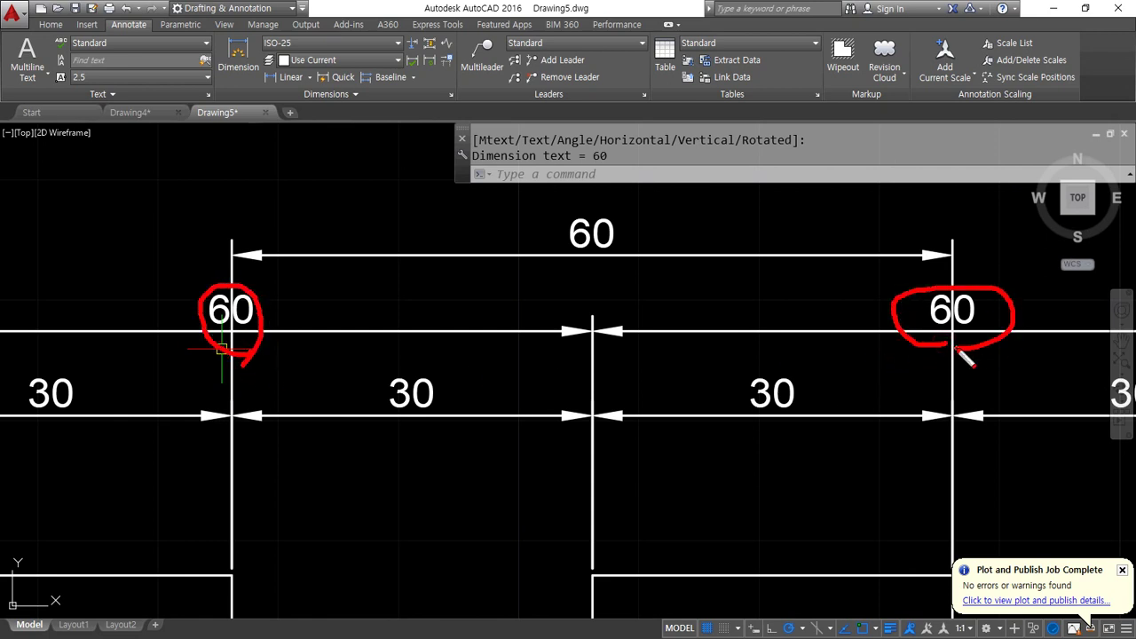
{"action": "mouse_move", "coordinate": [254, 451]}
{"action": "left_mouse_down"}
{"action": "mouse_move", "coordinate": [142, 400]}
{"action": "mouse_move", "coordinate": [829, 253]}
{"action": "mouse_move", "coordinate": [594, 490]}
{"action": "mouse_move", "coordinate": [272, 449]}
{"action": "left_mouse_up"}
{"action": "key", "text": "Escape"}
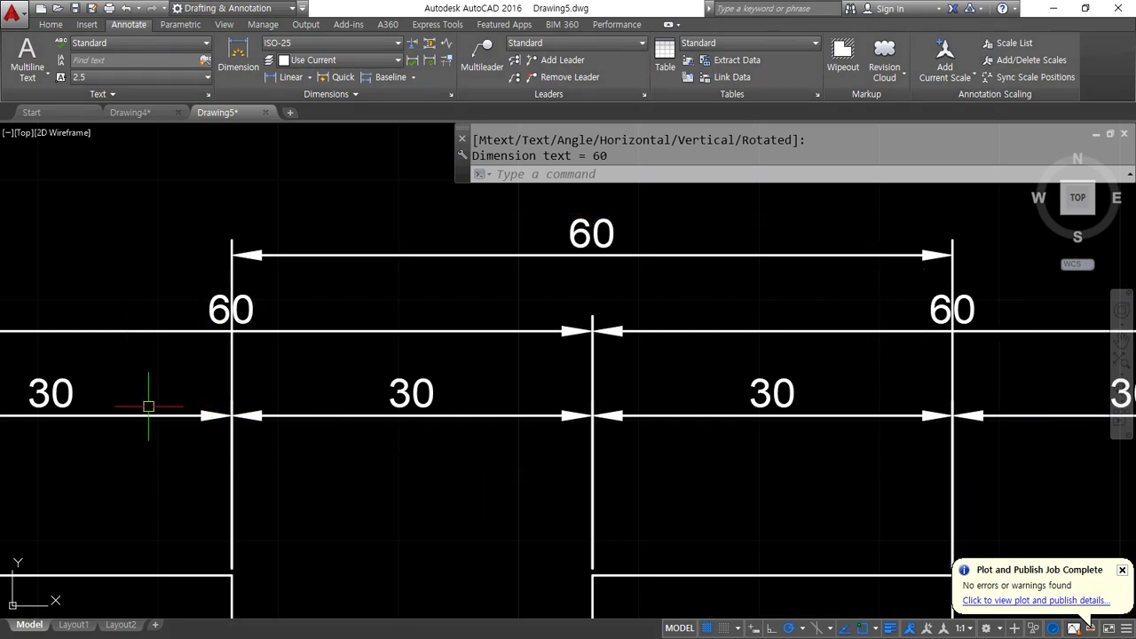
Try breaking the left middle-row dimension where the top dimension's extension line crosses it, undoing each Dimension Break
{"action": "left_click", "coordinate": [412, 44]}
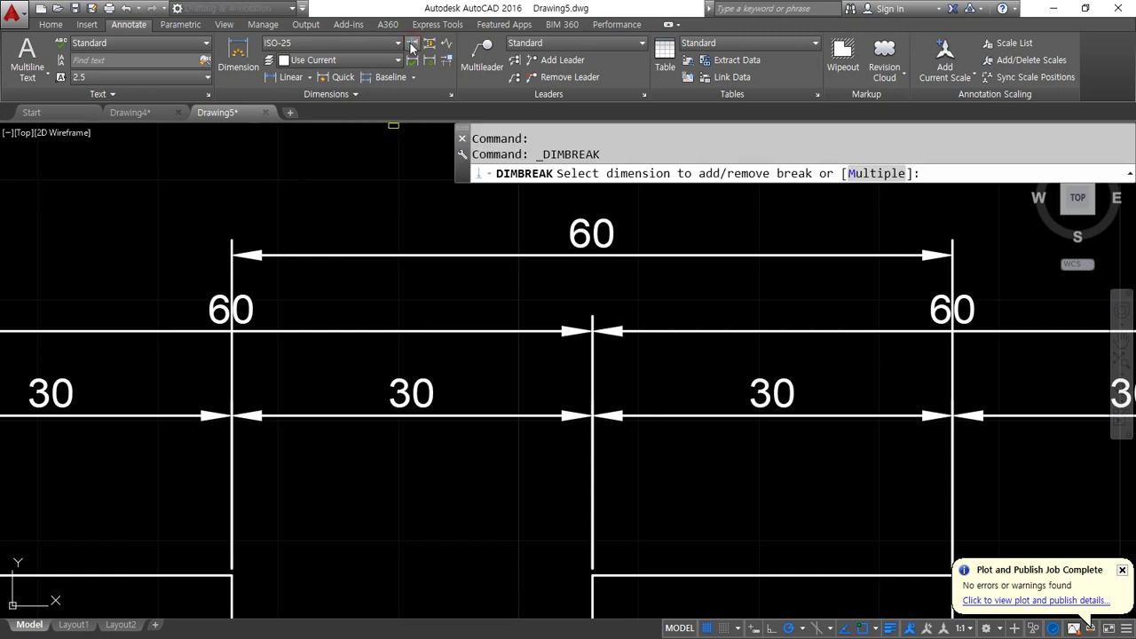
{"action": "left_click", "coordinate": [278, 326]}
{"action": "left_click", "coordinate": [233, 281]}
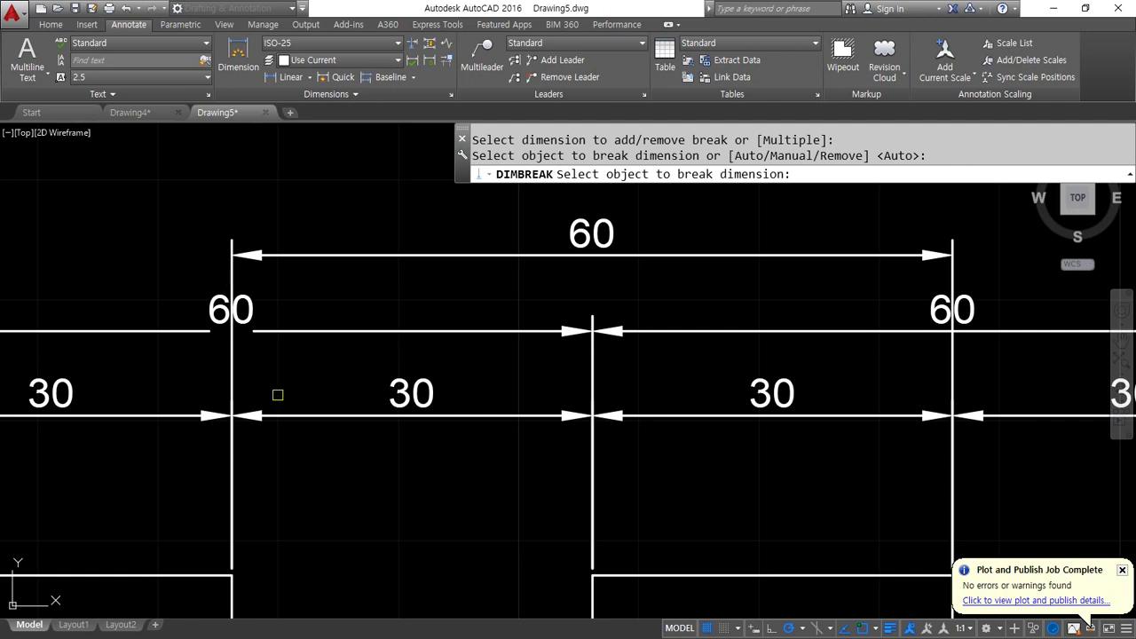
{"action": "key", "text": "Return"}
{"action": "key", "text": "ctrl+z"}
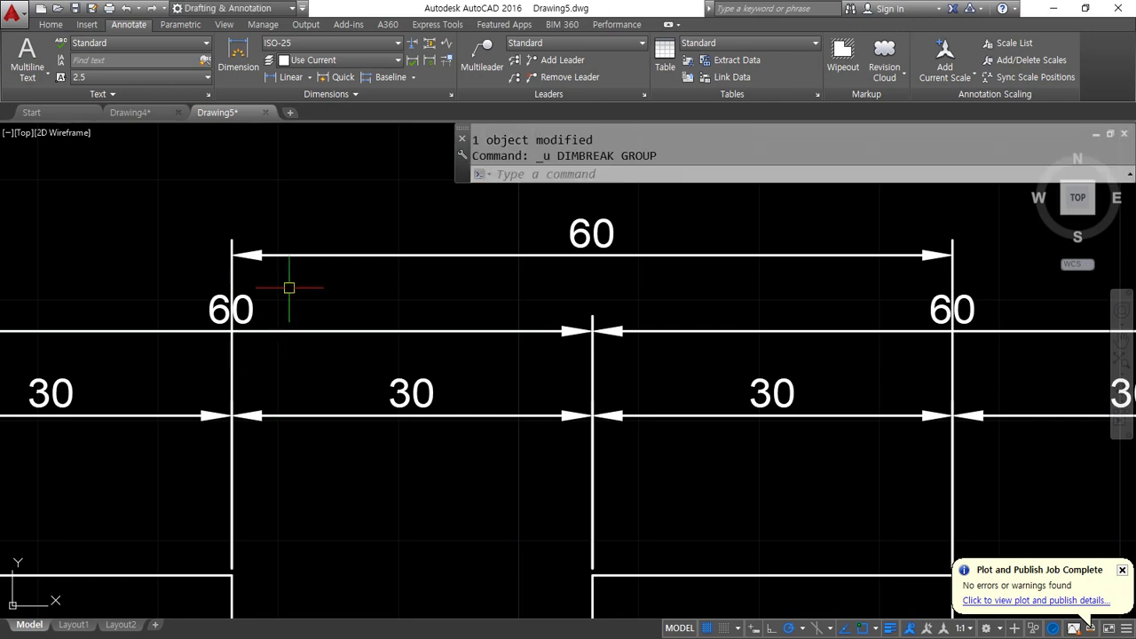
{"action": "left_click", "coordinate": [417, 46]}
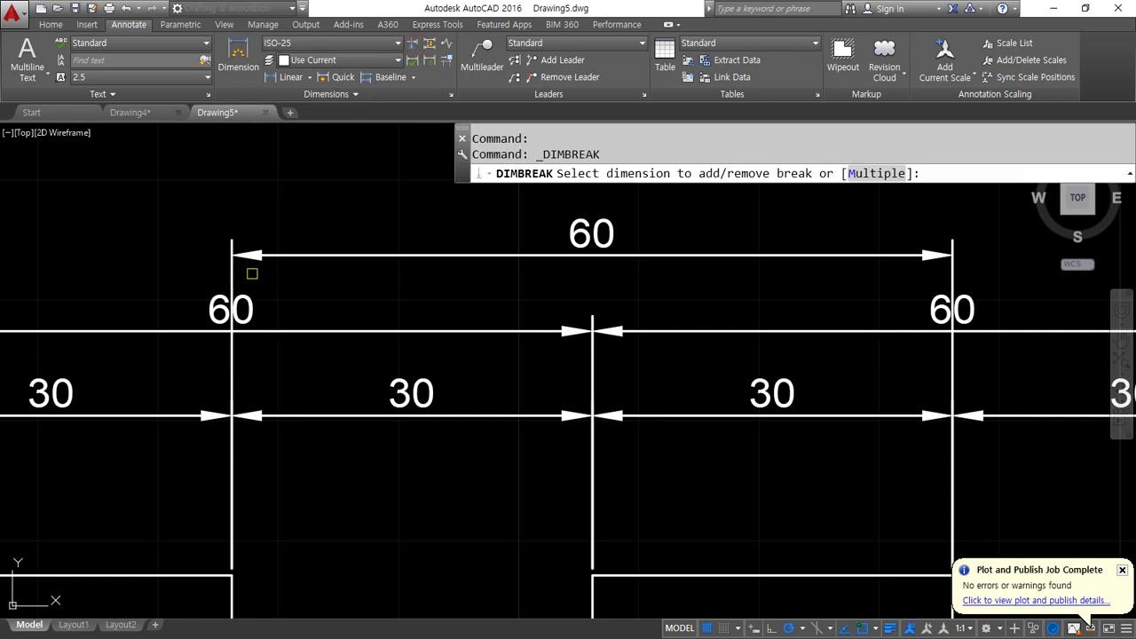
{"action": "left_click", "coordinate": [257, 329]}
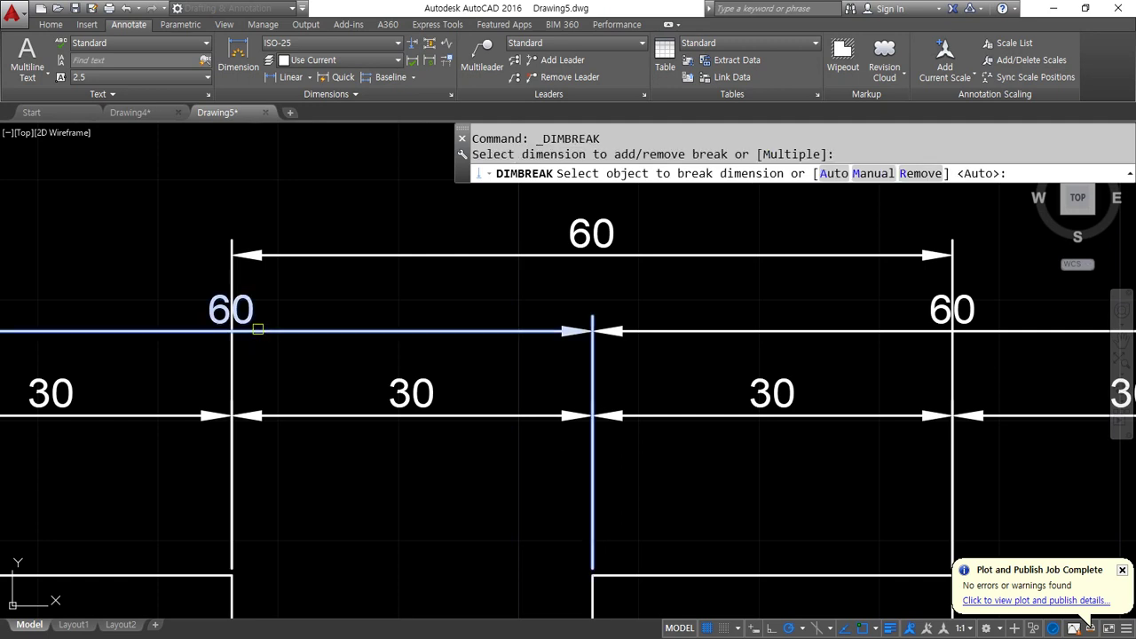
{"action": "left_click", "coordinate": [234, 353]}
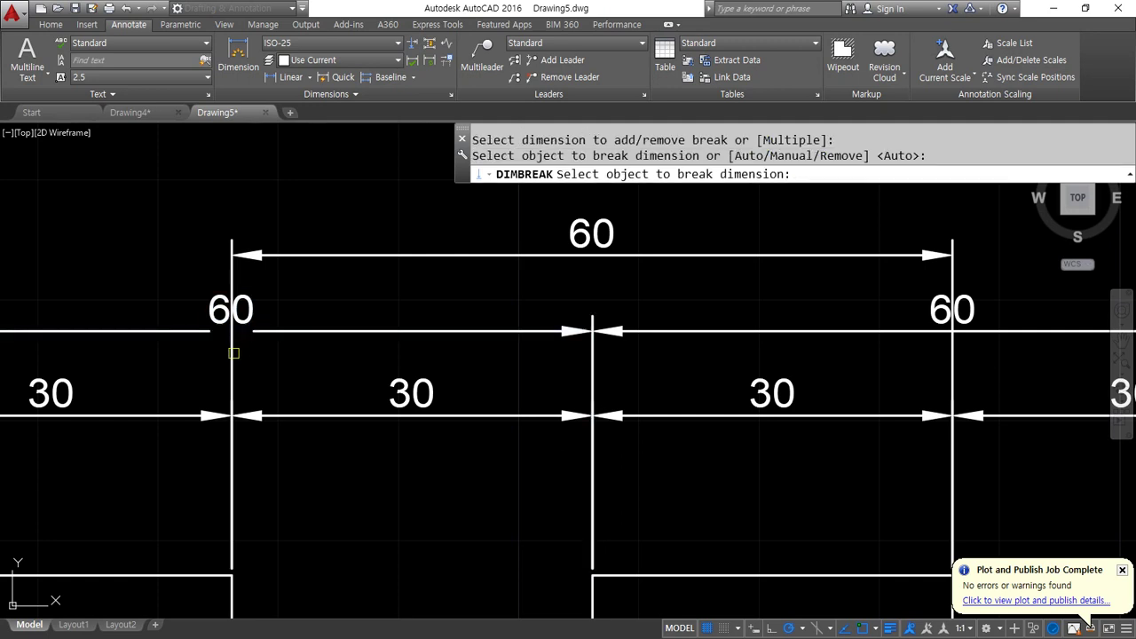
{"action": "key", "text": "Escape"}
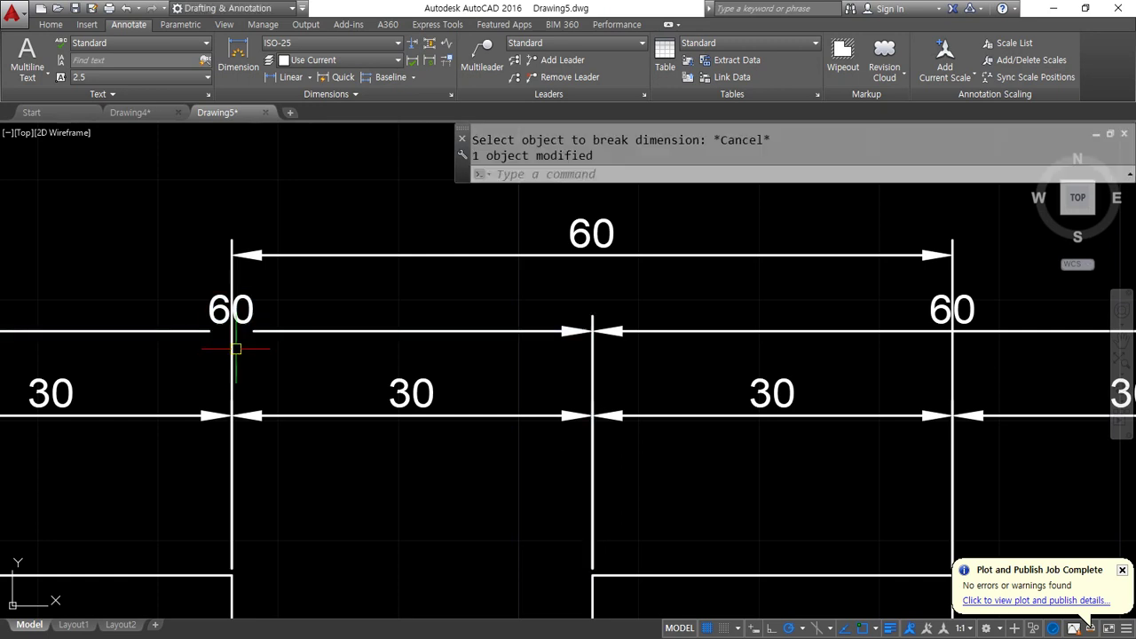
{"action": "key", "text": "ctrl+z"}
Try breaking the top dimension's extension lines at the two middle-row dimensions they cross, and undo the Dimension Break
{"action": "left_click", "coordinate": [414, 45]}
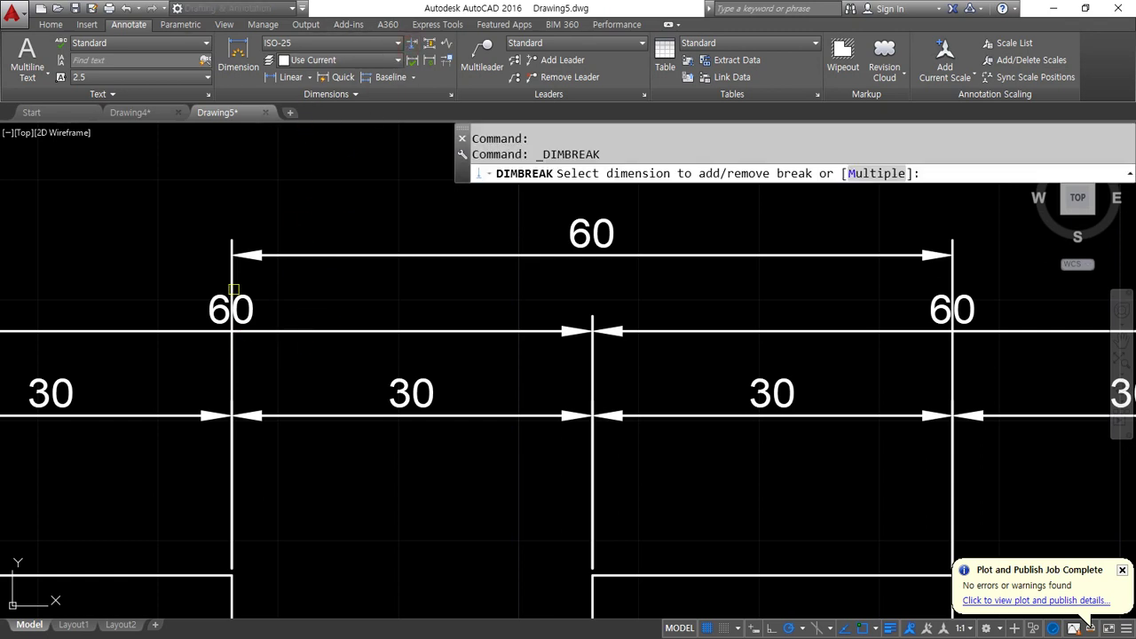
{"action": "left_click", "coordinate": [234, 273]}
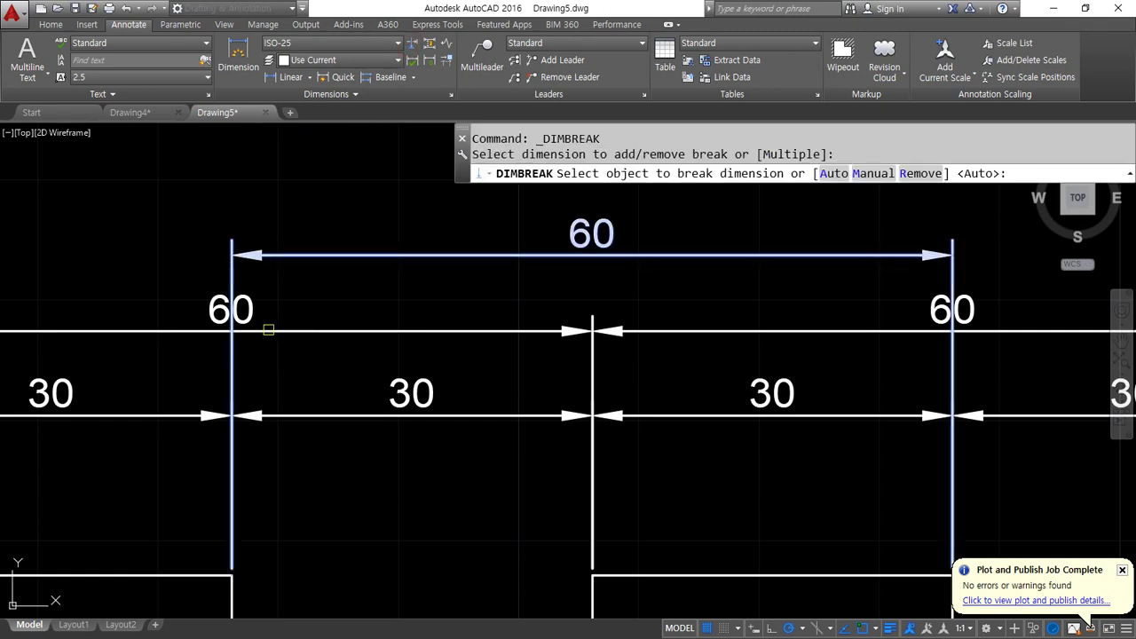
{"action": "left_click", "coordinate": [268, 331]}
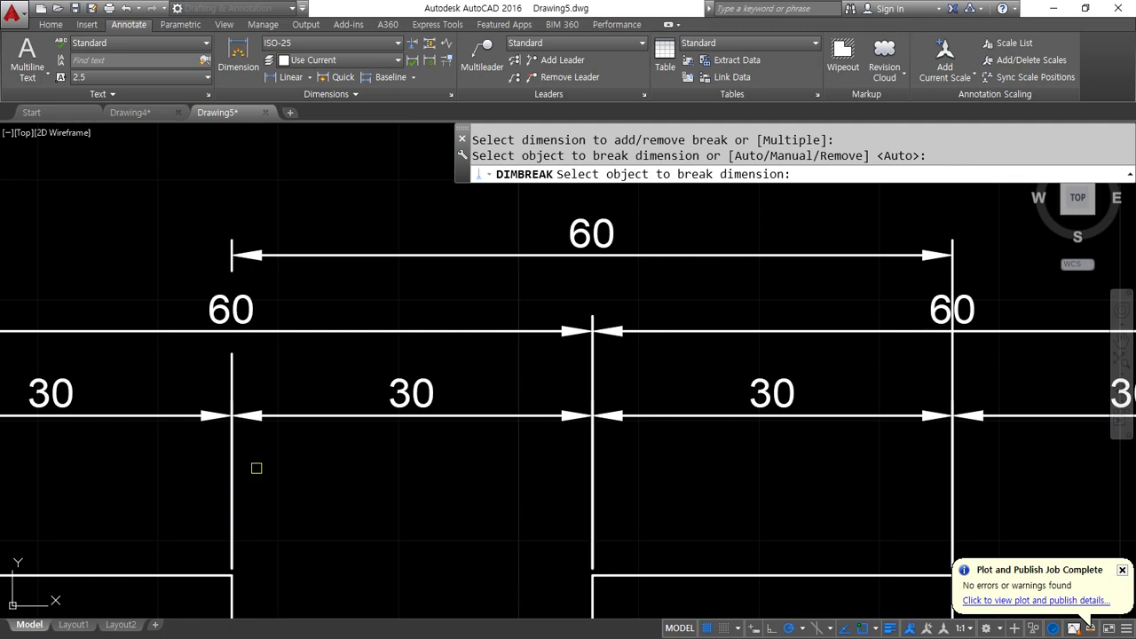
{"action": "middle_click_drag", "start_coordinate": [910, 387], "coordinate": [727, 409]}
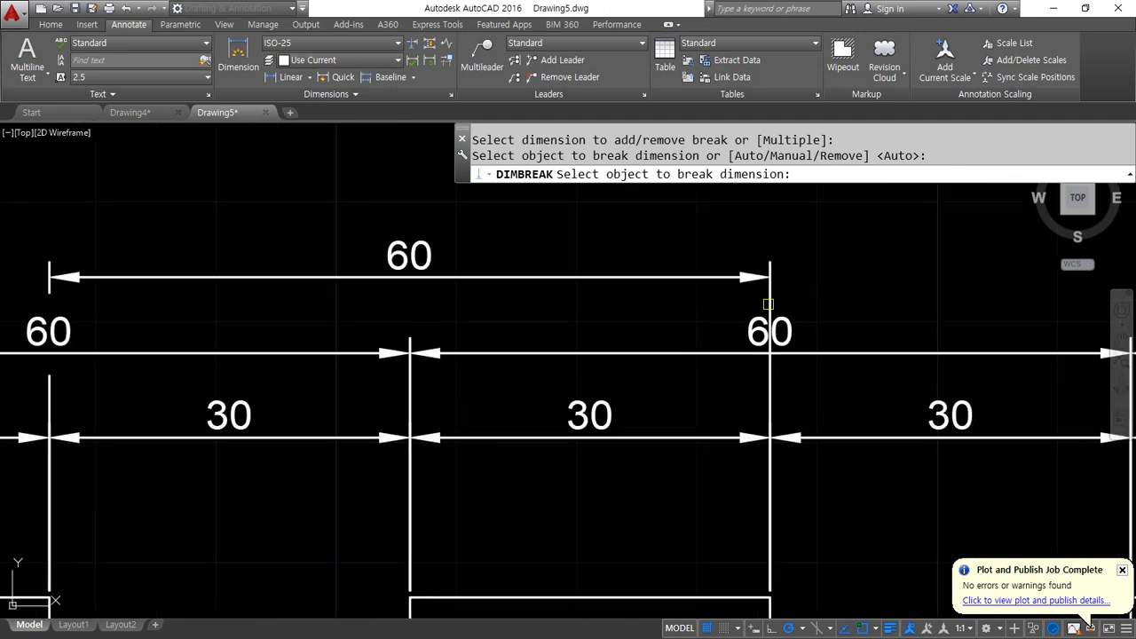
{"action": "left_click", "coordinate": [771, 301]}
{"action": "left_click", "coordinate": [840, 353]}
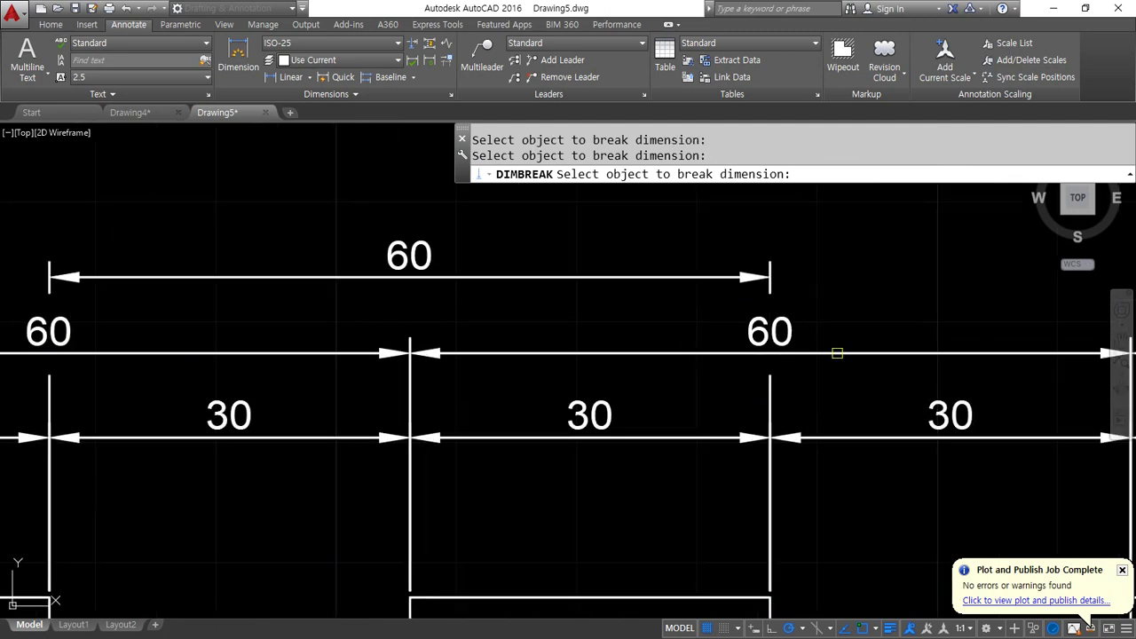
{"action": "middle_click_drag", "start_coordinate": [705, 364], "coordinate": [808, 361]}
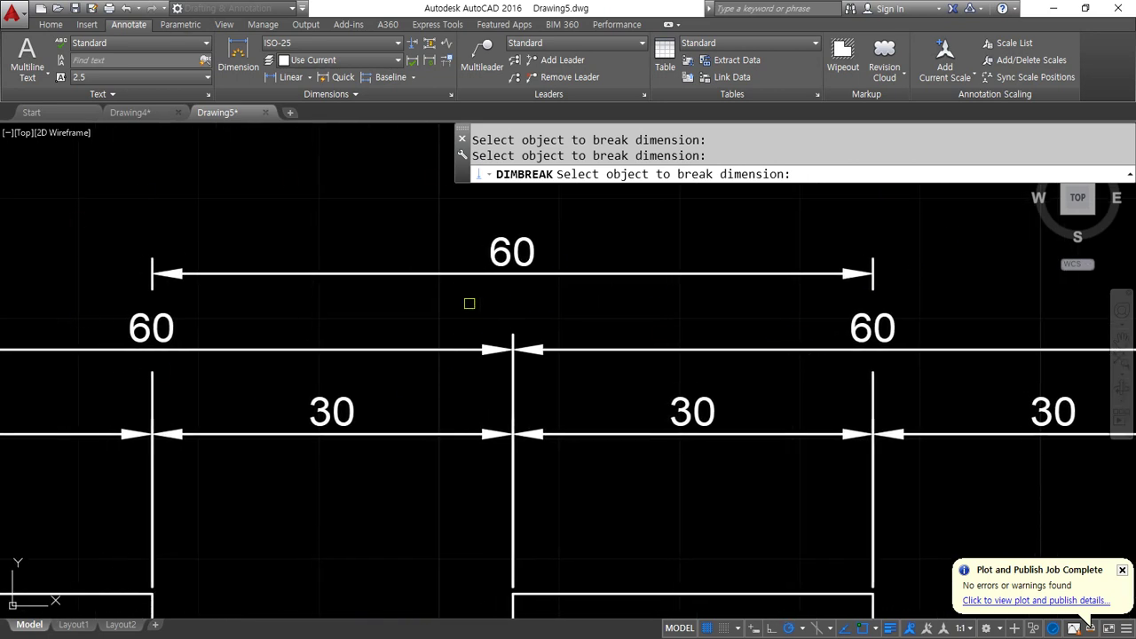
{"action": "key", "text": "Escape"}
{"action": "key", "text": "ctrl+z"}
{"action": "middle_click_drag", "start_coordinate": [480, 306], "coordinate": [436, 305]}
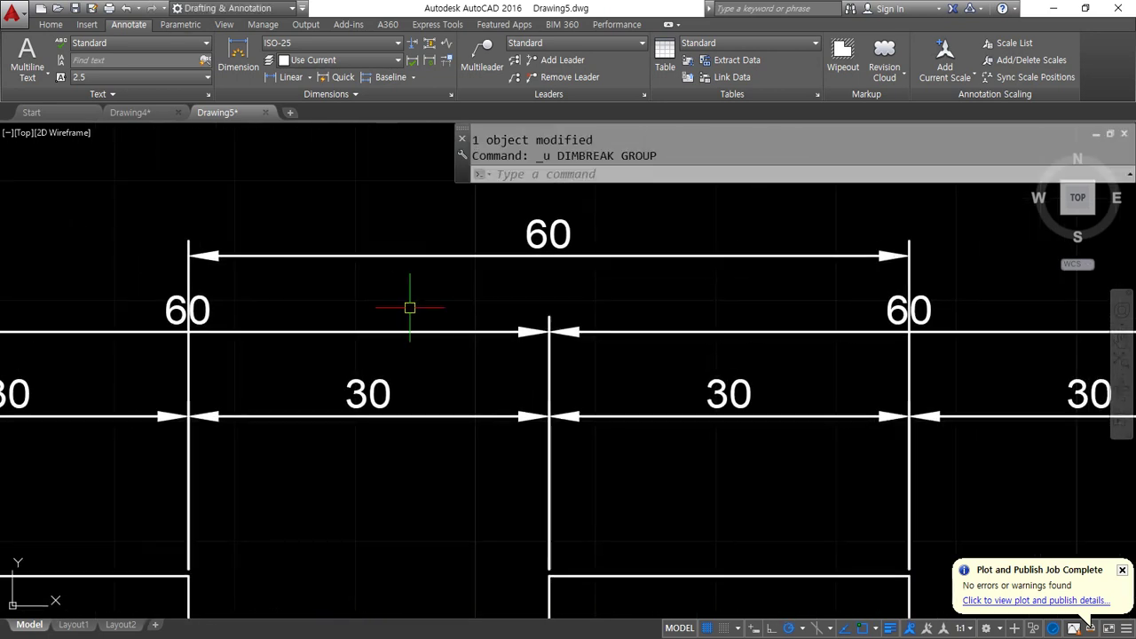
Break both extension lines of the top dimension where they cross the two middle-row dimensions
{"action": "left_click", "coordinate": [413, 42]}
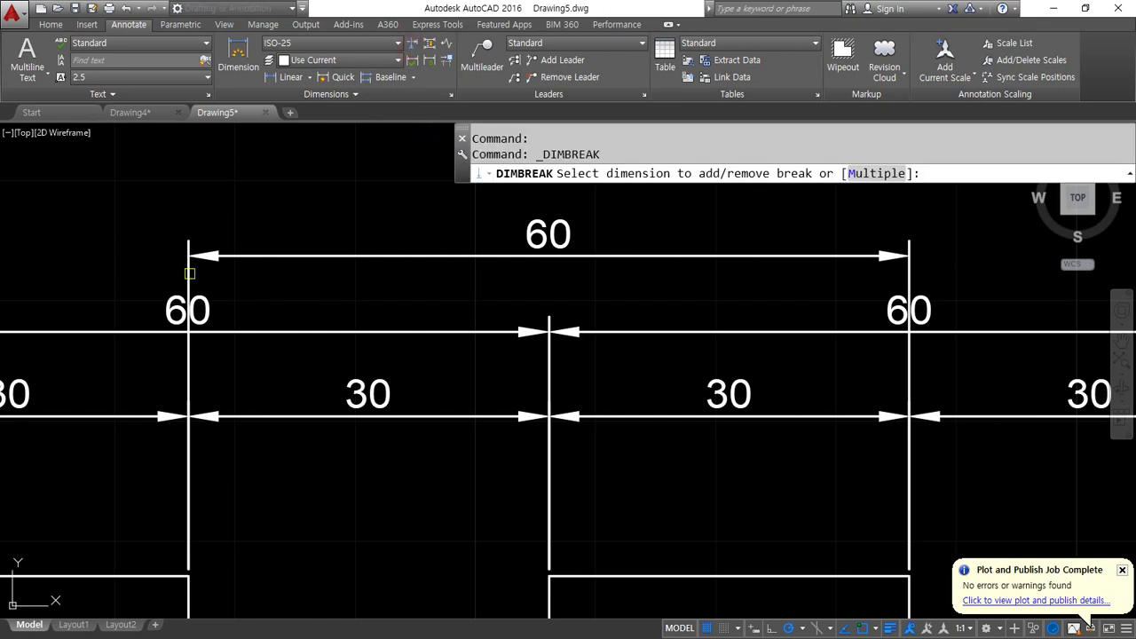
{"action": "left_click", "coordinate": [189, 273]}
{"action": "left_click", "coordinate": [254, 334]}
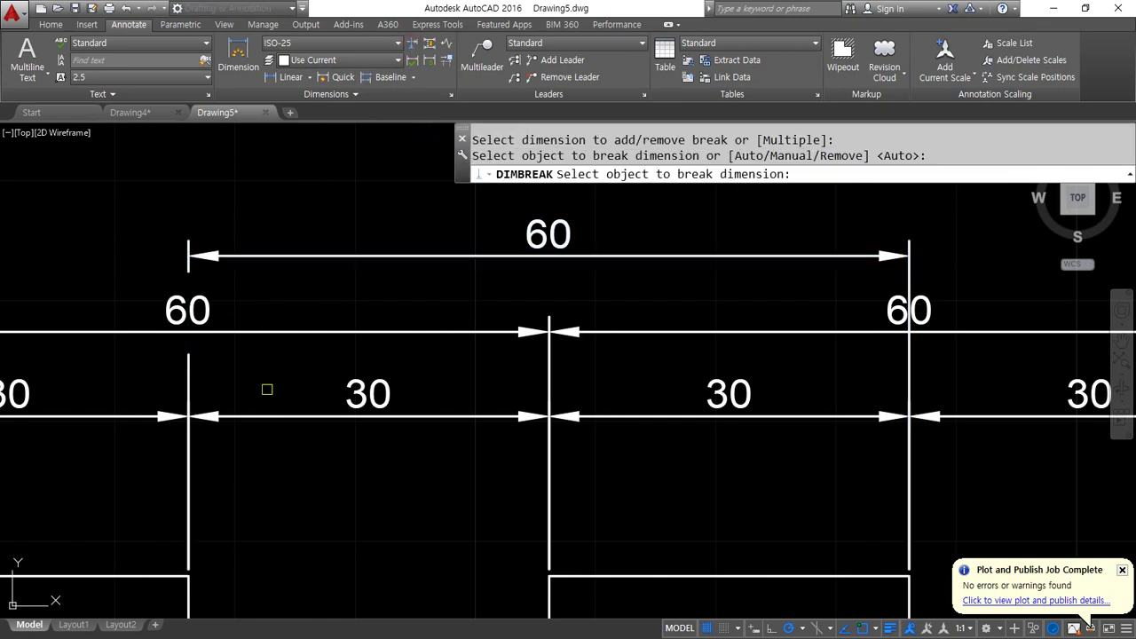
{"action": "left_click", "coordinate": [908, 277]}
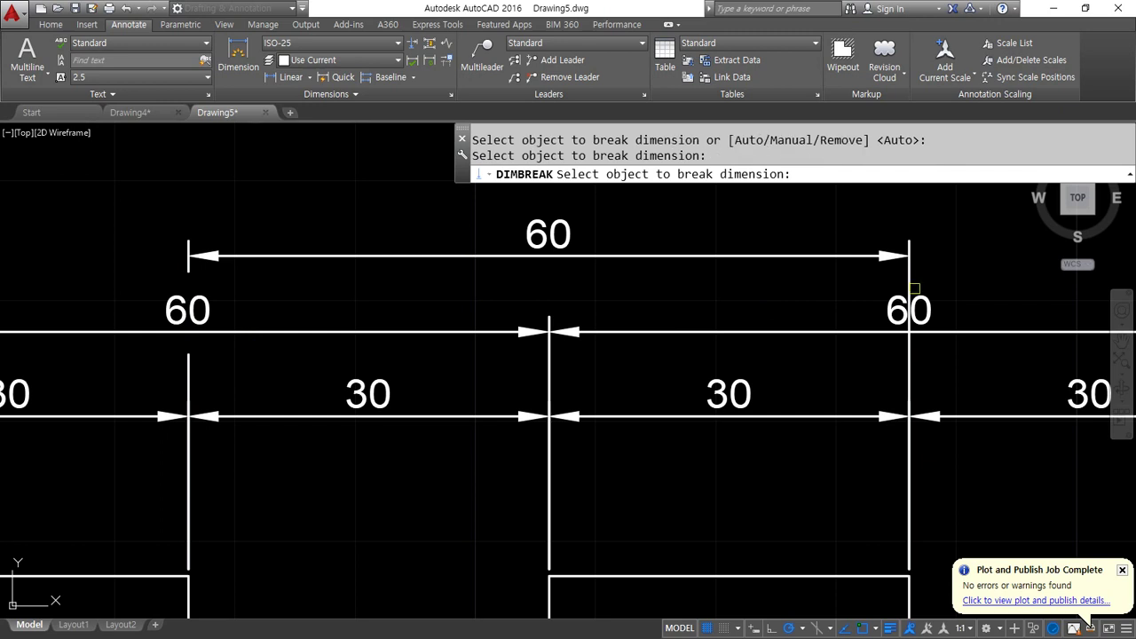
{"action": "left_click", "coordinate": [967, 331]}
{"action": "key", "text": "Return"}
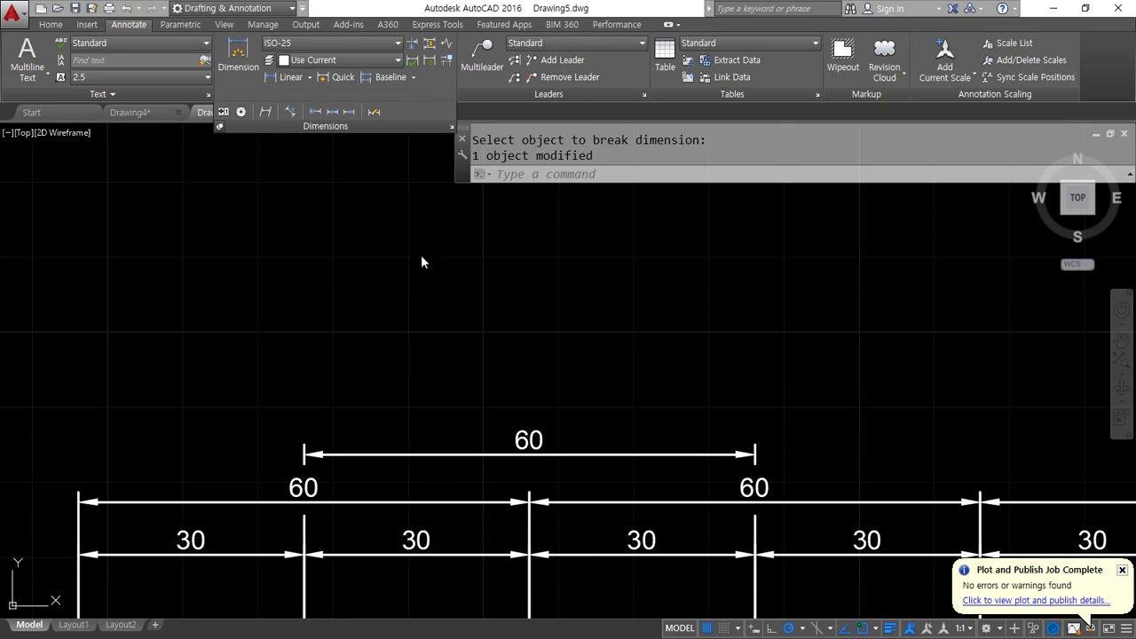
Draw a horizontal and a vertical construction line through one point in the empty area above the dimensions
{"action": "type", "text": "xl"}
{"action": "key", "text": "Return"}
{"action": "left_click", "coordinate": [359, 280]}
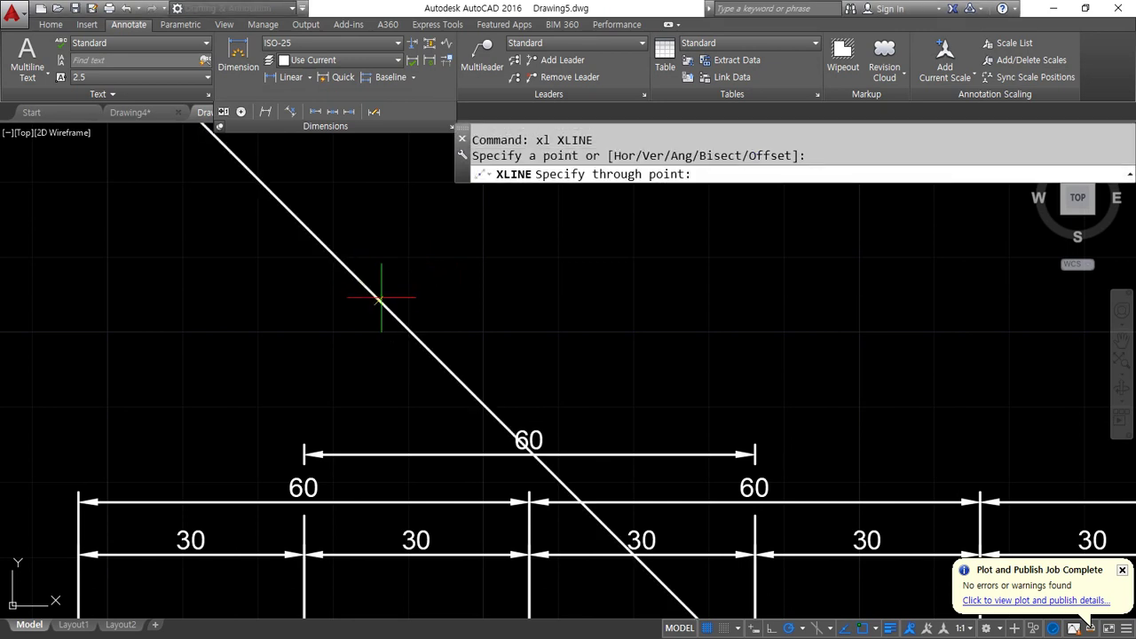
{"action": "left_click", "coordinate": [417, 259]}
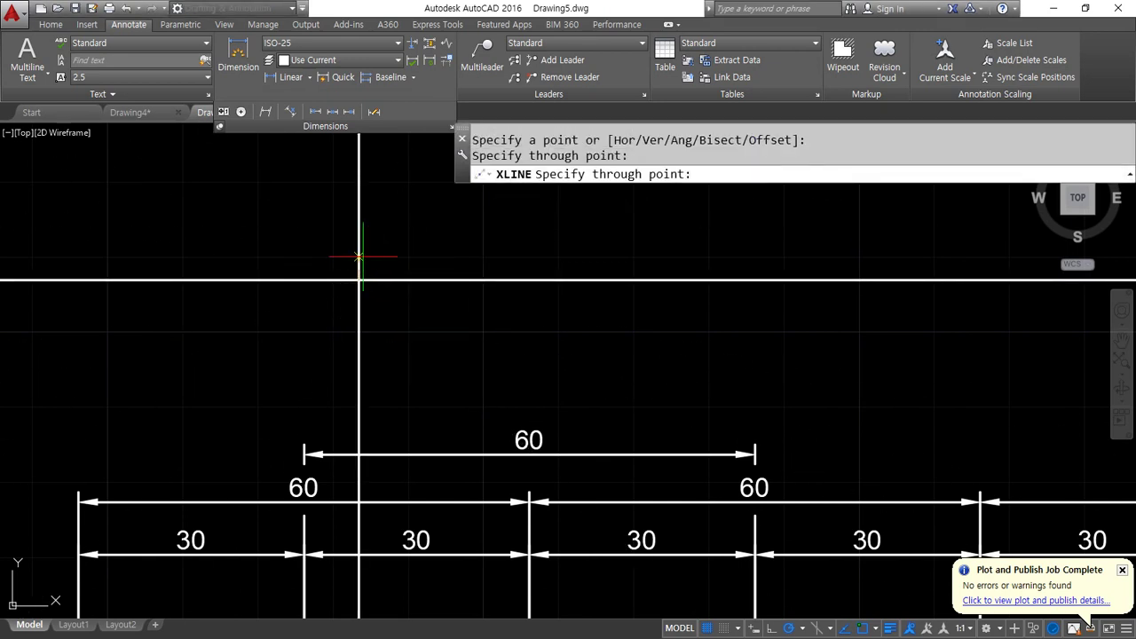
{"action": "left_click", "coordinate": [360, 258]}
{"action": "key", "text": "Return"}
Offset the horizontal construction line at 10 spacing to make two copies above it and two below it
{"action": "middle_click_drag", "start_coordinate": [310, 264], "coordinate": [376, 299]}
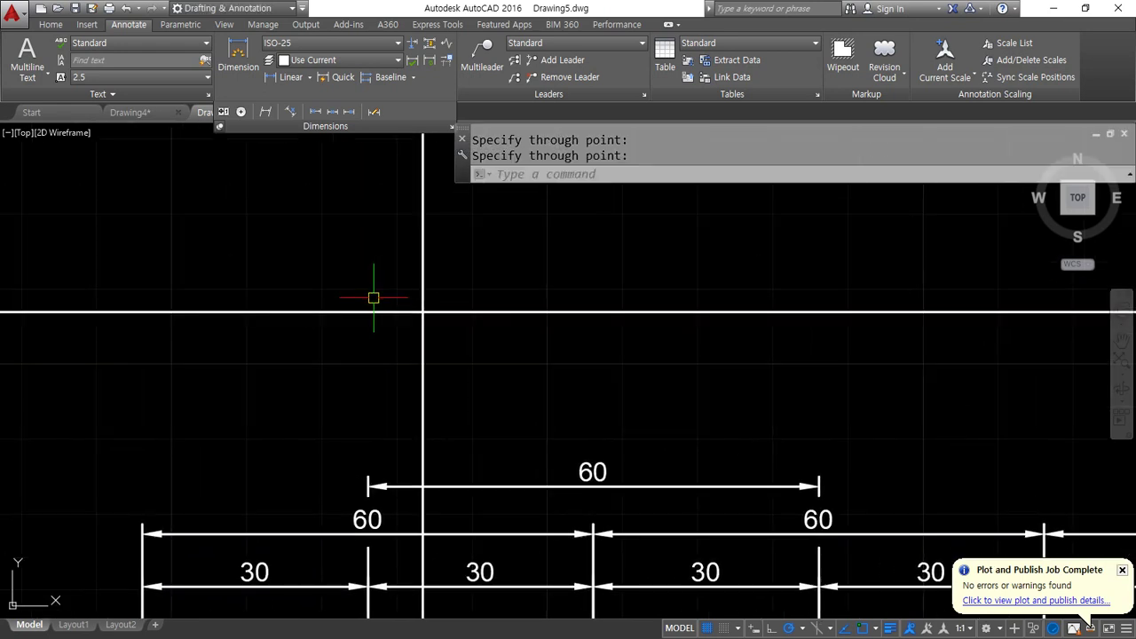
{"action": "type", "text": "o"}
{"action": "key", "text": "Return"}
{"action": "type", "text": "10"}
{"action": "key", "text": "Return"}
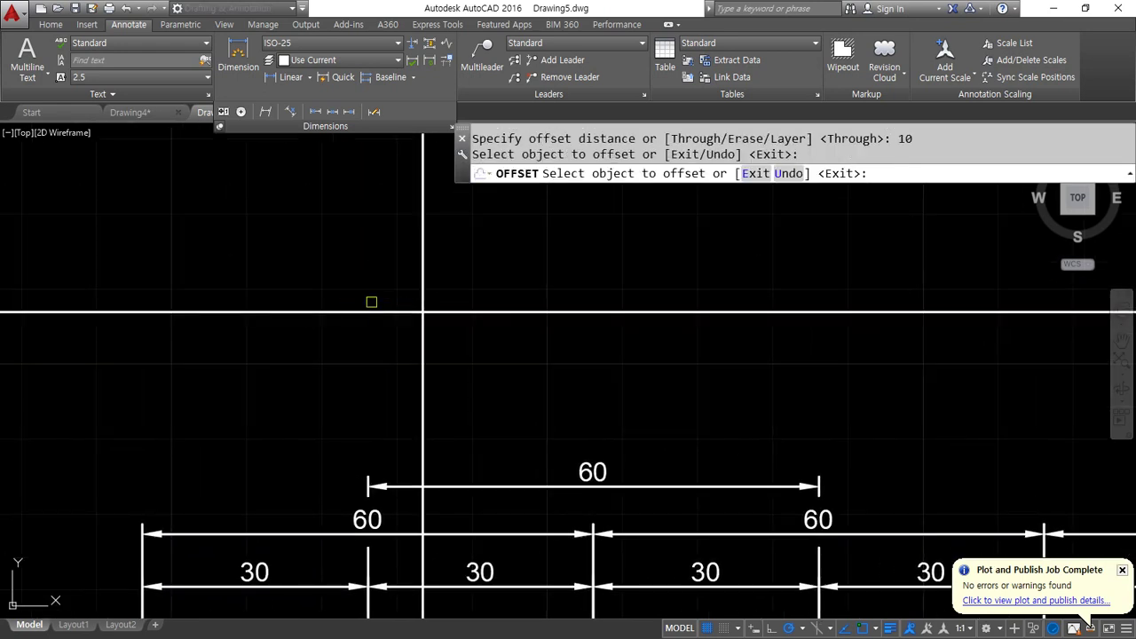
{"action": "left_click", "coordinate": [366, 310]}
{"action": "left_click", "coordinate": [364, 237]}
{"action": "left_click", "coordinate": [348, 193]}
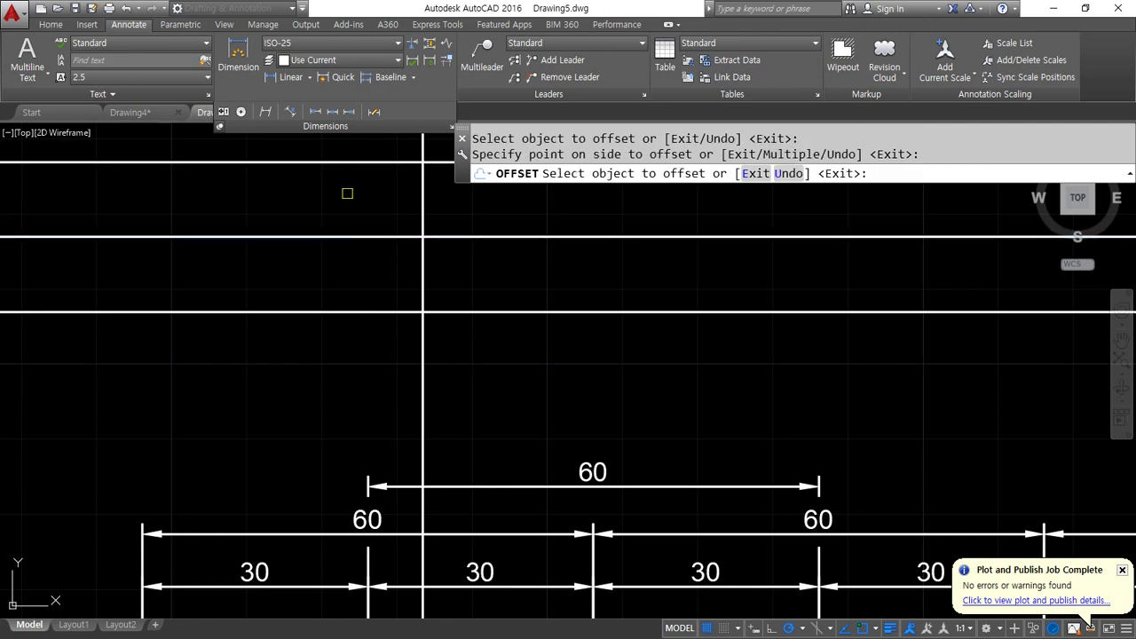
{"action": "left_click", "coordinate": [336, 310]}
{"action": "left_click", "coordinate": [334, 350]}
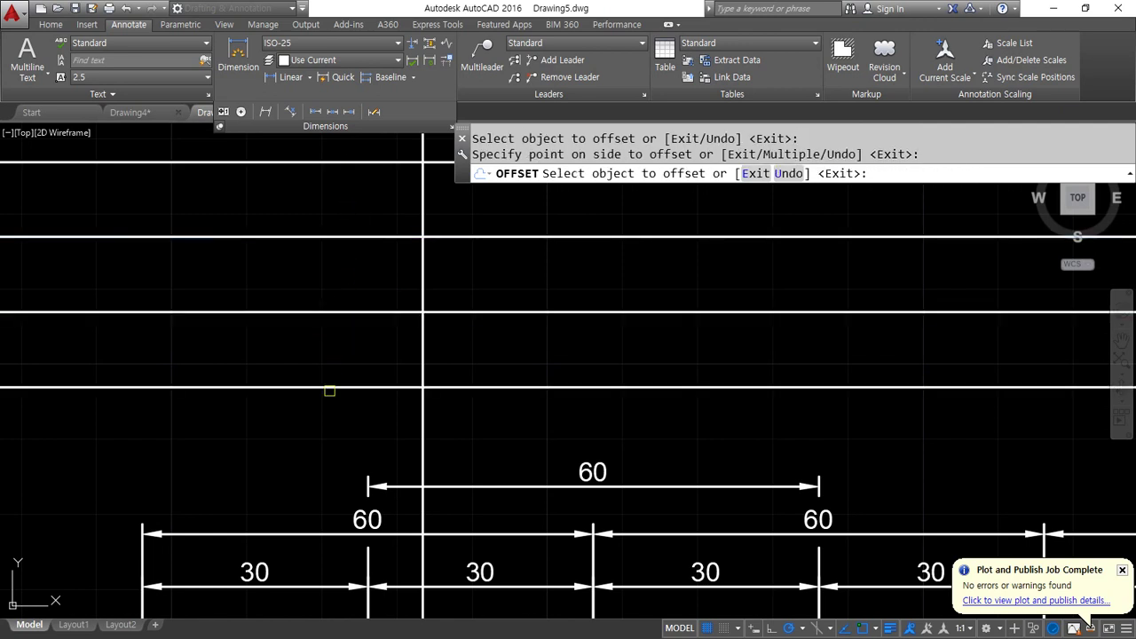
{"action": "left_click", "coordinate": [329, 389]}
{"action": "left_click", "coordinate": [325, 416]}
{"action": "scroll", "coordinate": [326, 416], "scroll_direction": "down", "scroll_amount": 2}
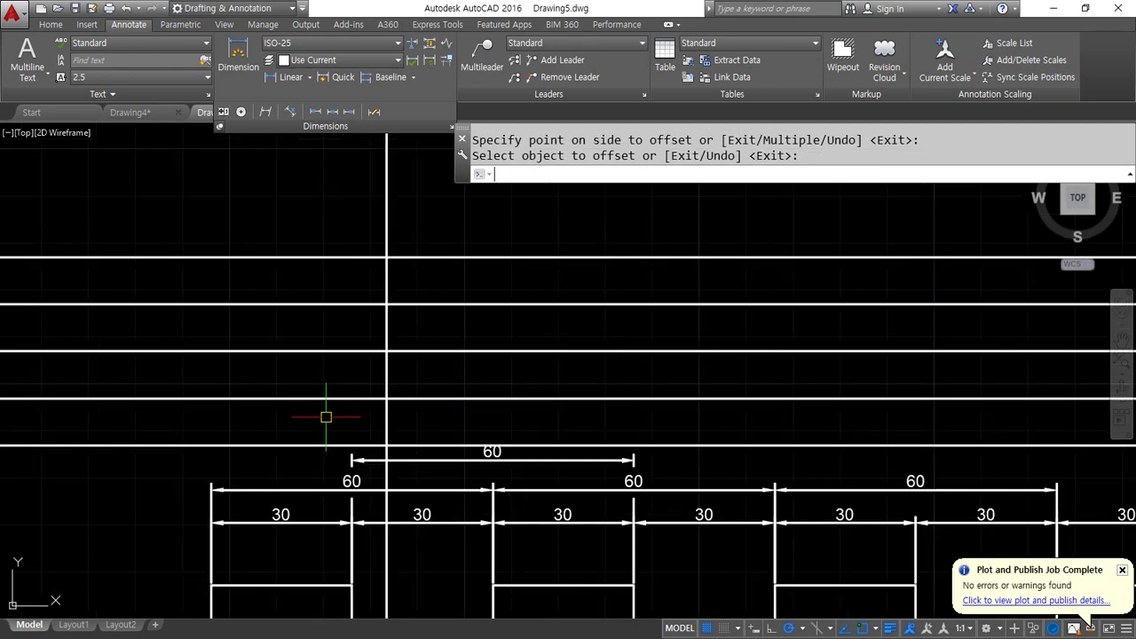
Move the five horizontal and one vertical construction lines to an empty area away from the dimensioned pattern
{"action": "scroll", "coordinate": [449, 474], "scroll_direction": "up", "scroll_amount": 2}
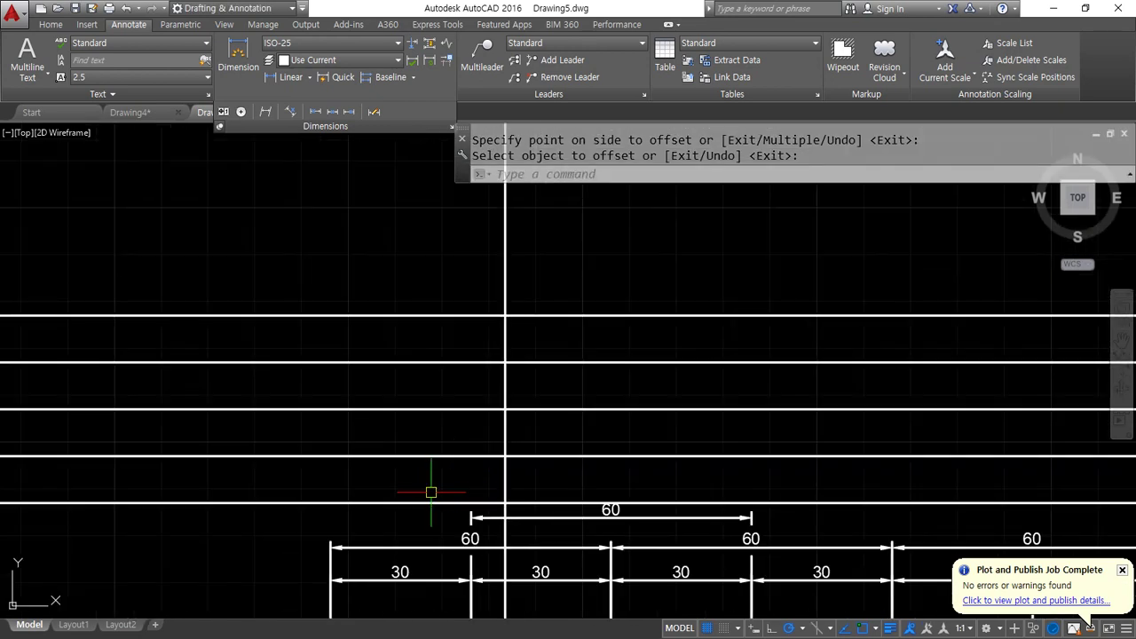
{"action": "key", "text": "Return"}
{"action": "type", "text": "m"}
{"action": "key", "text": "Return"}
{"action": "left_click", "coordinate": [527, 510]}
{"action": "left_click", "coordinate": [400, 274]}
{"action": "key", "text": "Return"}
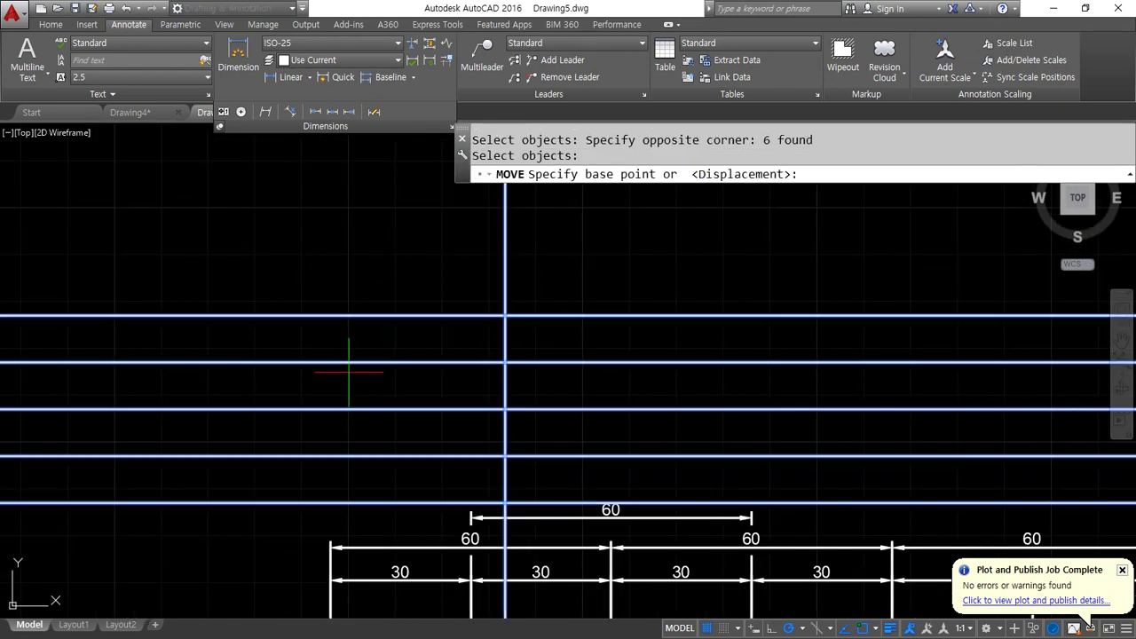
{"action": "left_click", "coordinate": [351, 373]}
{"action": "scroll", "coordinate": [312, 302], "scroll_direction": "down", "scroll_amount": 4}
{"action": "middle_click_drag", "start_coordinate": [306, 311], "coordinate": [431, 332]}
{"action": "scroll", "coordinate": [398, 332], "scroll_direction": "up", "scroll_amount": 5}
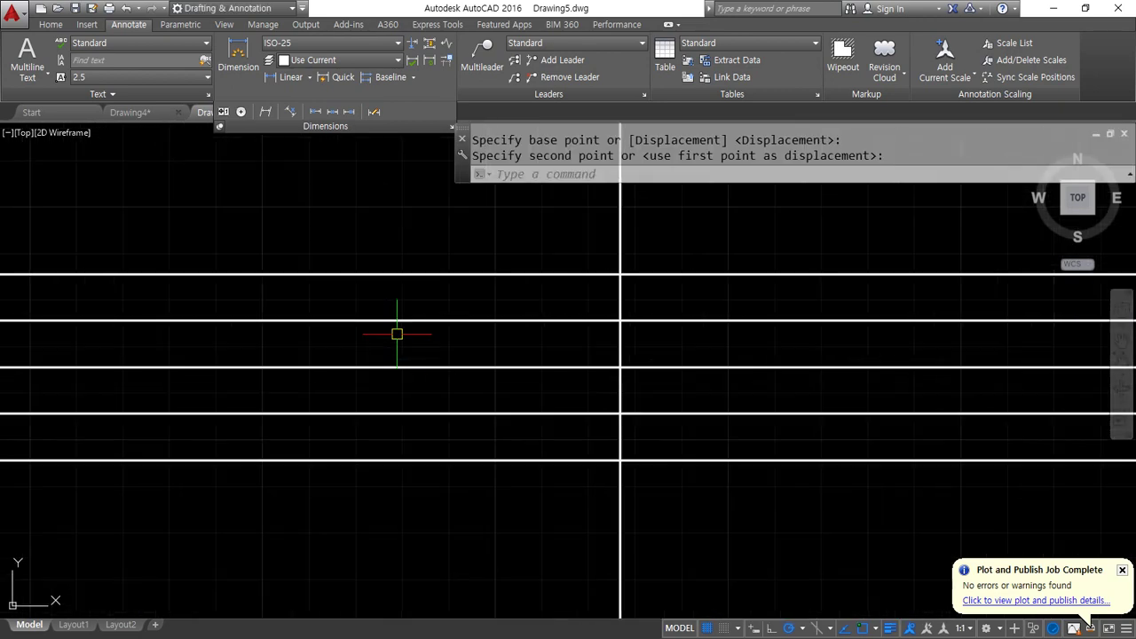
Offset the vertical construction line 50 to its left
{"action": "key", "text": "Escape"}
{"action": "key", "text": "Escape"}
{"action": "type", "text": "o"}
{"action": "key", "text": "Return"}
{"action": "type", "text": "50"}
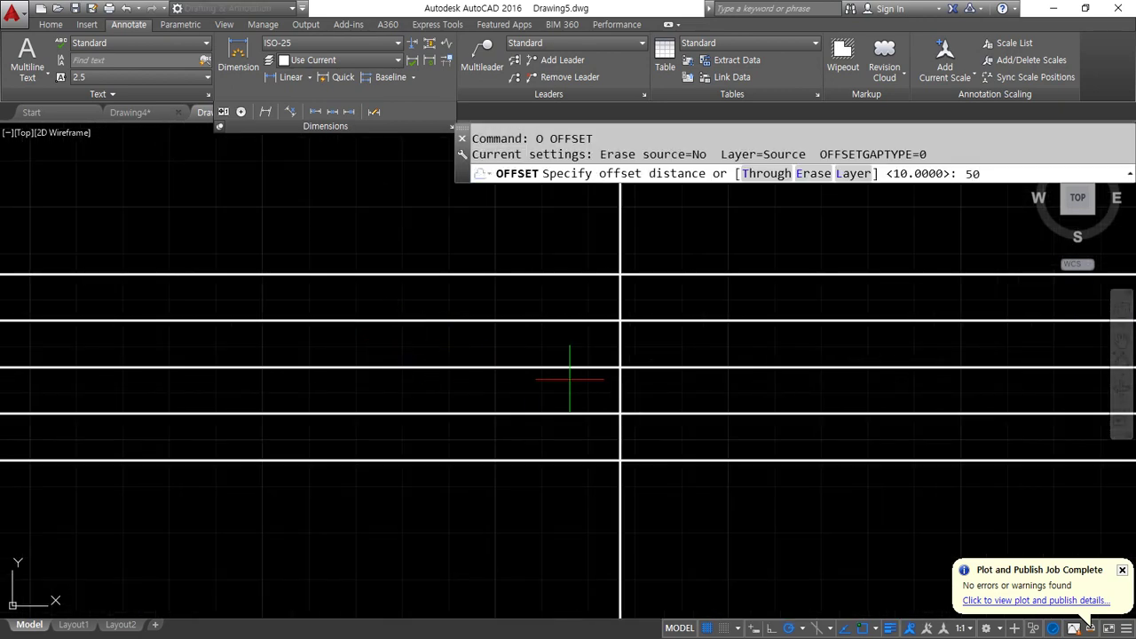
{"action": "key", "text": "Return"}
{"action": "left_click", "coordinate": [618, 384]}
{"action": "left_click", "coordinate": [471, 395]}
{"action": "key", "text": "Return"}
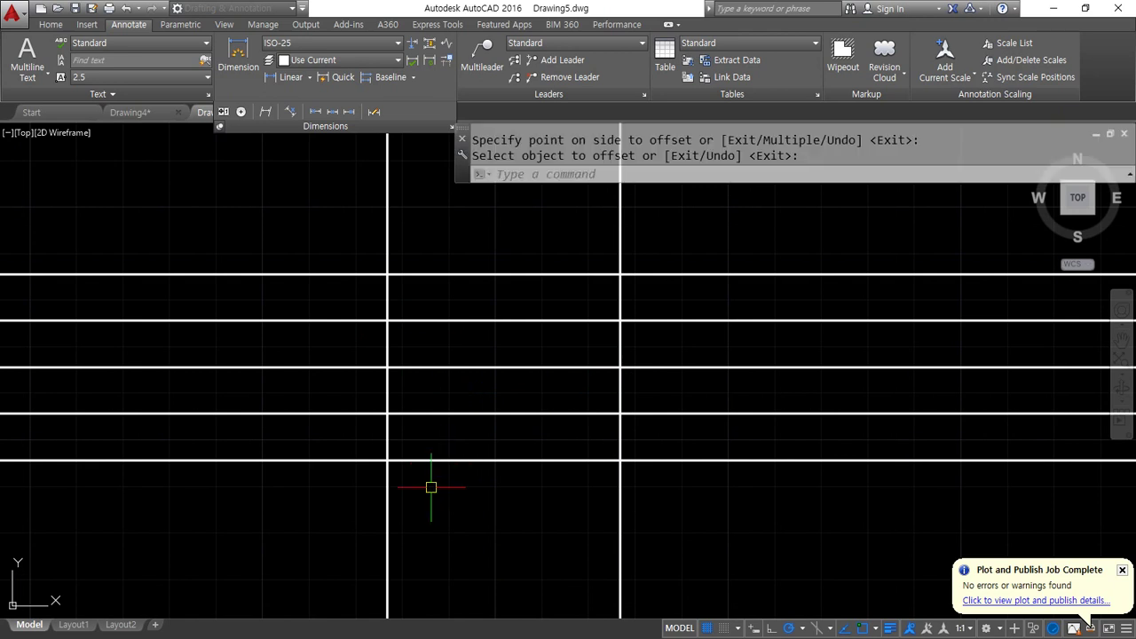
Draw a line from the topmost horizontal's intersection with the left vertical to the second horizontal's intersection with the right vertical
{"action": "type", "text": "l"}
{"action": "key", "text": "Return"}
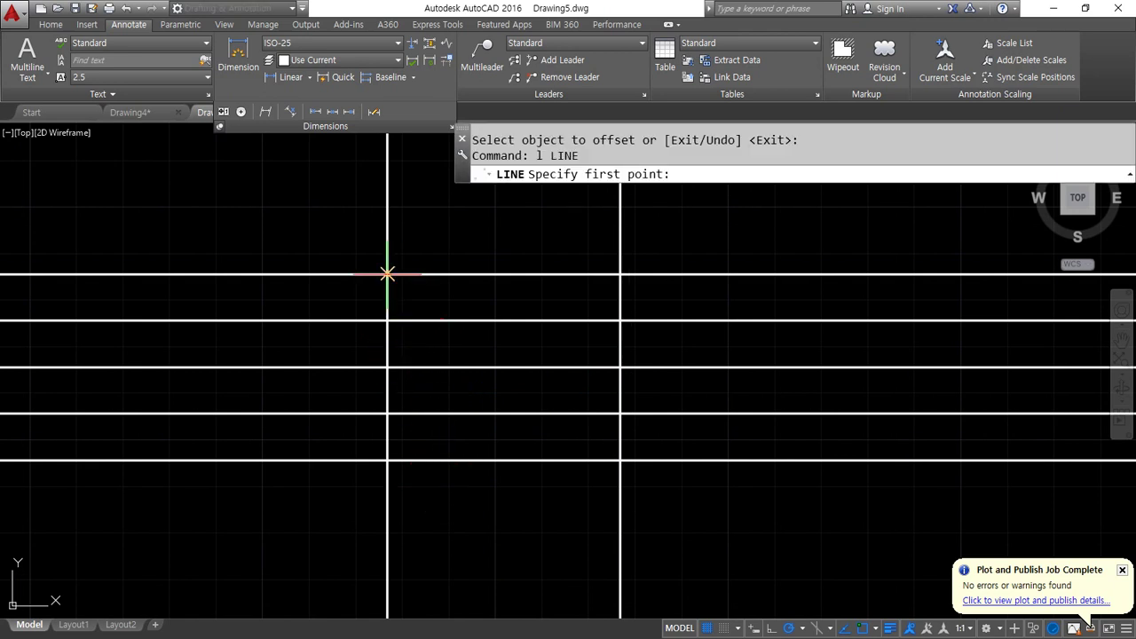
{"action": "left_click", "coordinate": [388, 274]}
{"action": "left_click", "coordinate": [620, 321]}
{"action": "key", "text": "Return"}
{"action": "key", "text": "Return"}
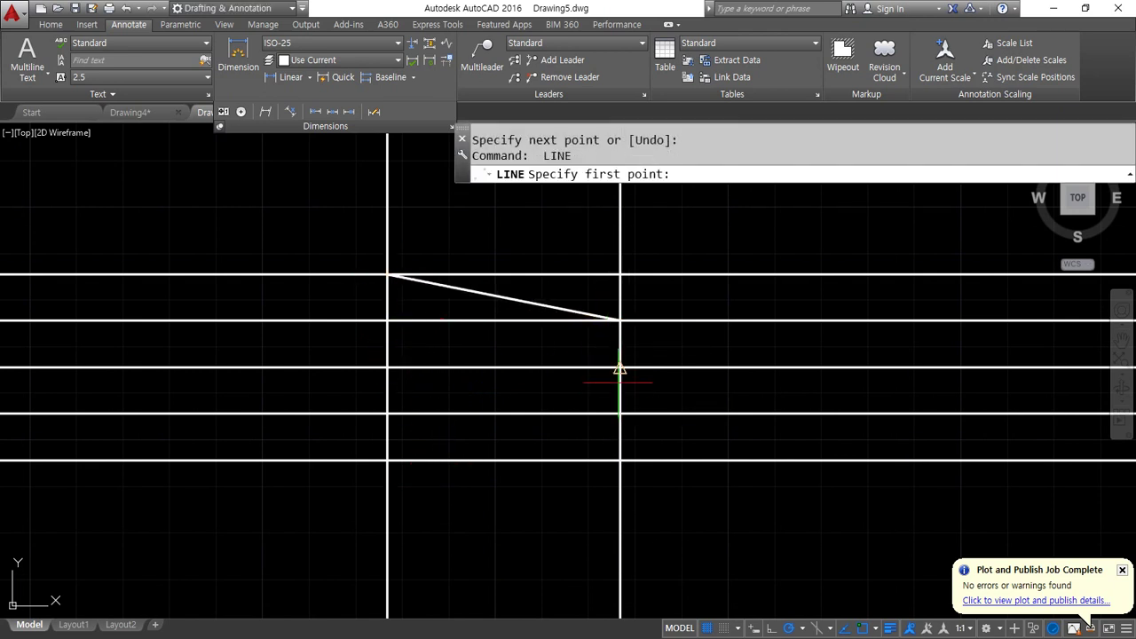
Draw a line from the fourth horizontal's intersection with the right vertical to the lowest horizontal's intersection with the left vertical
{"action": "left_click", "coordinate": [620, 415]}
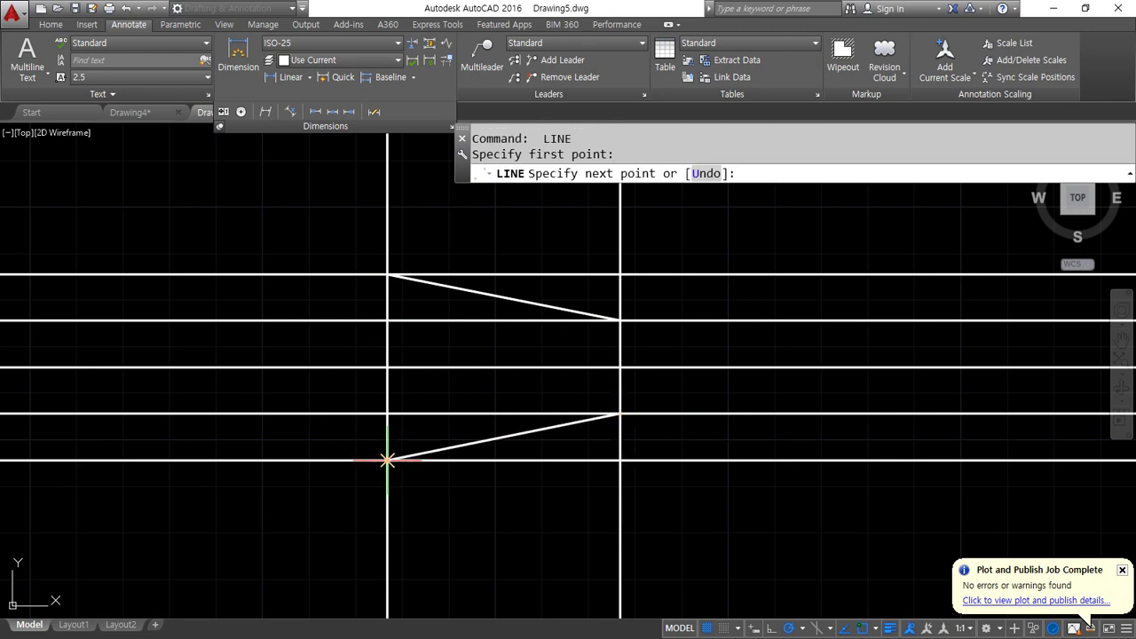
{"action": "left_click", "coordinate": [388, 460]}
{"action": "key", "text": "Return"}
Fillet the left vertical construction line with the lower and upper sloped lines at radius 0 to form sharp corners
{"action": "type", "text": "f"}
{"action": "key", "text": "Return"}
{"action": "left_click", "coordinate": [417, 455]}
{"action": "left_click", "coordinate": [389, 417]}
{"action": "key", "text": "Return"}
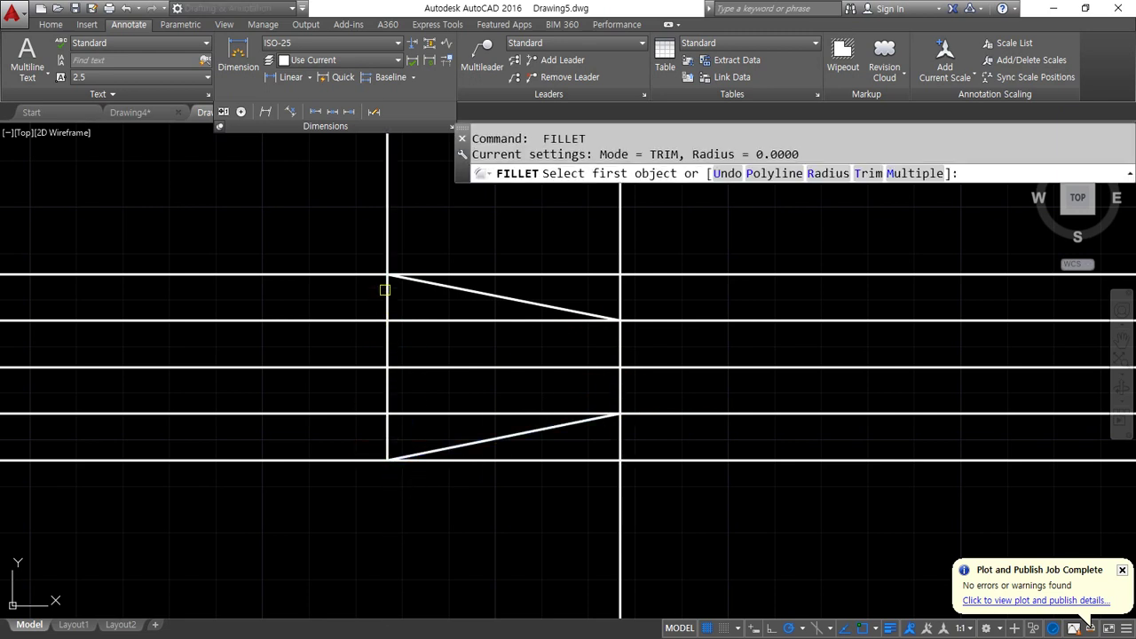
{"action": "left_click", "coordinate": [388, 285]}
{"action": "left_click", "coordinate": [440, 285]}
Fillet the right vertical construction line with the upper and lower sloped lines to close the tapered outline
{"action": "key", "text": "Return"}
{"action": "left_click", "coordinate": [563, 306]}
{"action": "left_click", "coordinate": [620, 332]}
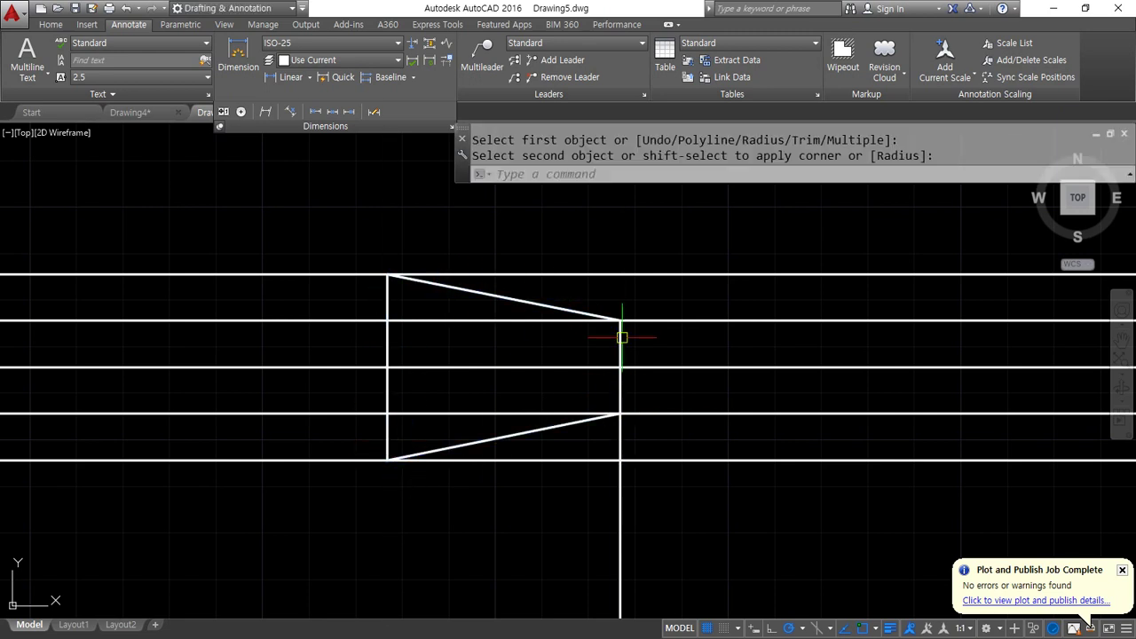
{"action": "key", "text": "Return"}
{"action": "left_click", "coordinate": [619, 339]}
{"action": "left_click", "coordinate": [600, 420]}
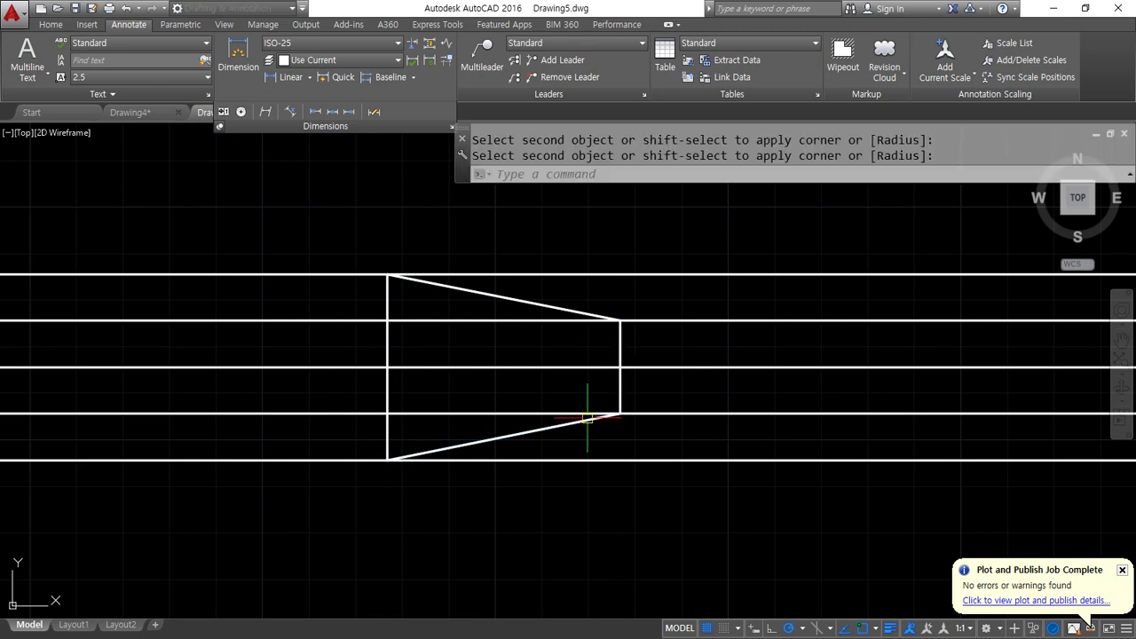
Erase the two upper and two lower horizontal construction lines, keeping the middle one
{"action": "left_click", "coordinate": [291, 487]}
{"action": "left_click", "coordinate": [269, 406]}
{"action": "left_click", "coordinate": [299, 345]}
{"action": "left_click", "coordinate": [247, 259]}
{"action": "type", "text": "e"}
{"action": "key", "text": "Return"}
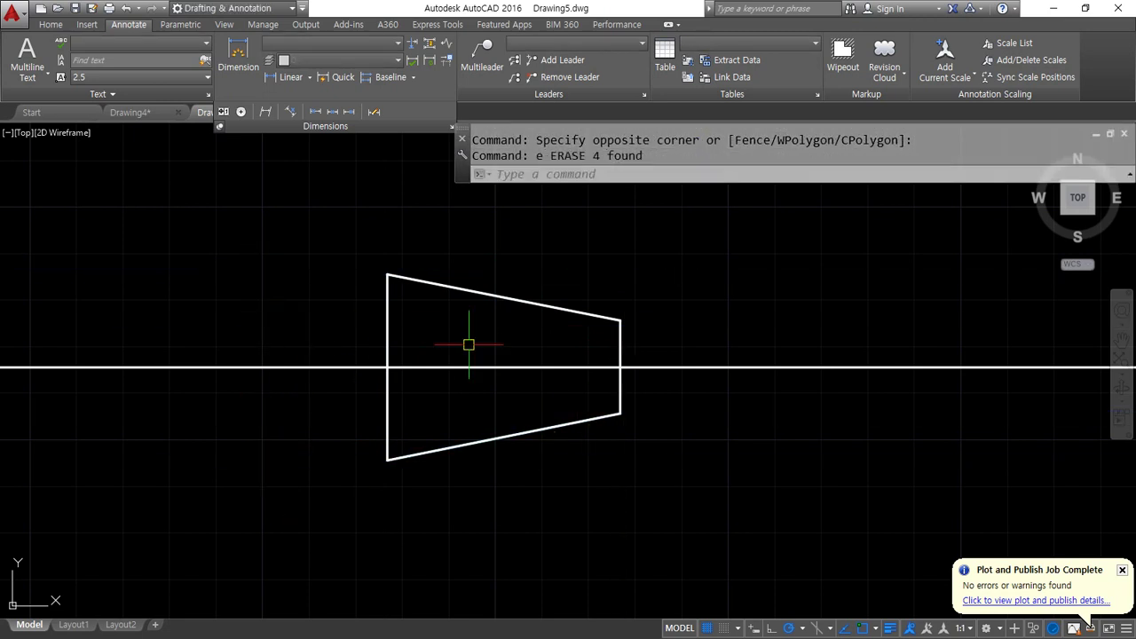
{"action": "scroll", "coordinate": [524, 345], "scroll_direction": "up", "scroll_amount": 2}
{"action": "left_click", "coordinate": [451, 399]}
{"action": "left_click", "coordinate": [400, 363]}
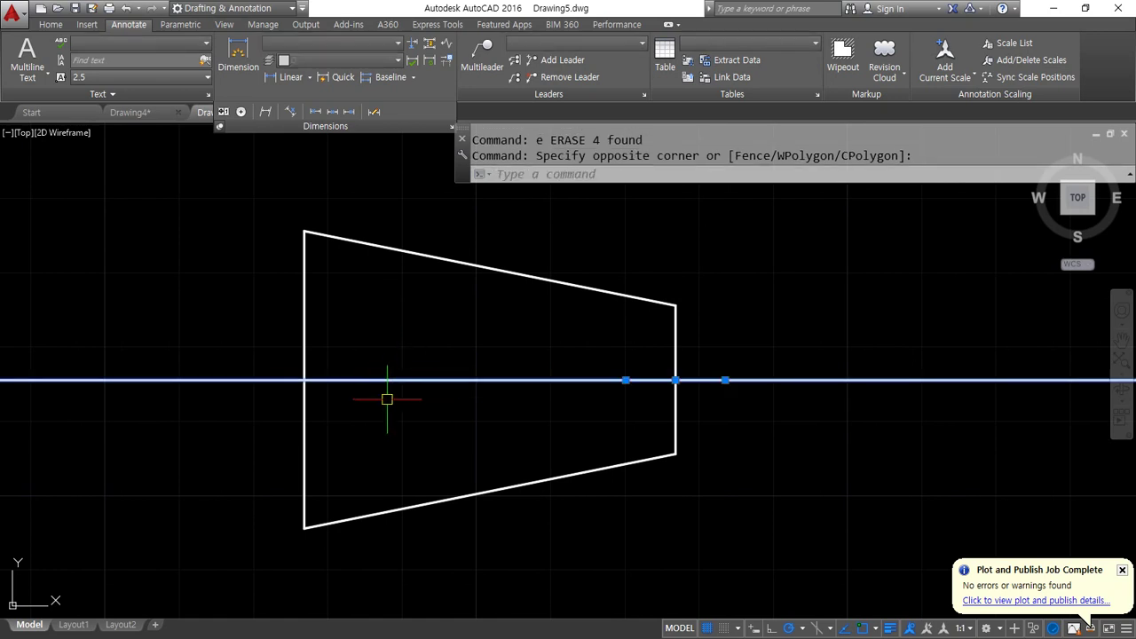
{"action": "key", "text": "Escape"}
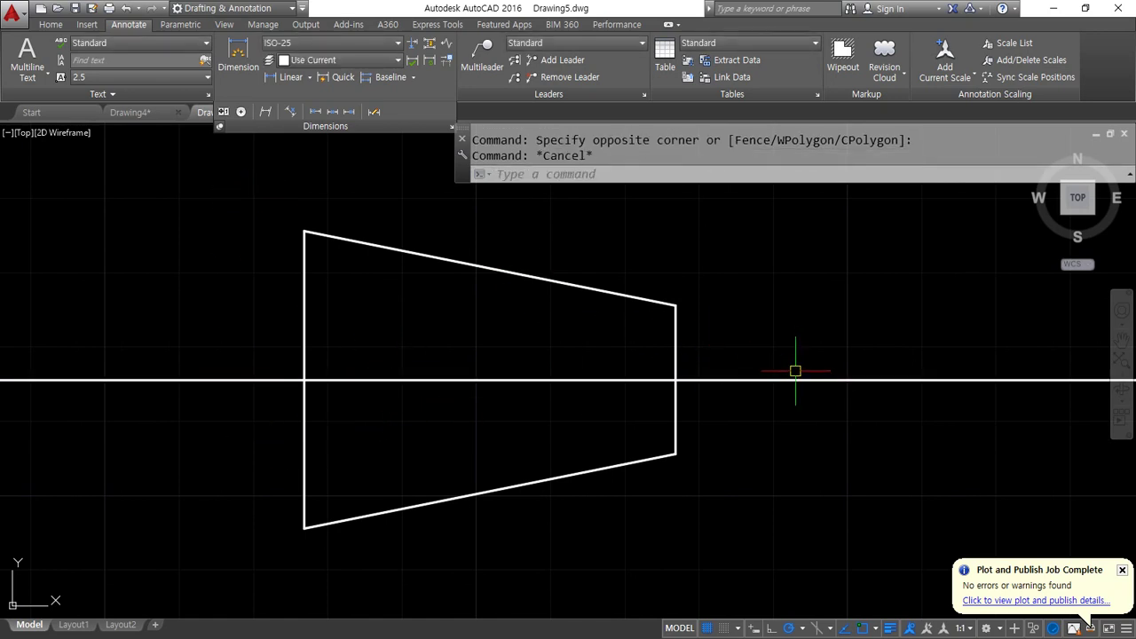
Place a vertical construction line through a nearest-snap point on the horizontal centre line, to the right of the tapered outline
{"action": "type", "text": "xl"}
{"action": "key", "text": "Return"}
{"action": "type", "text": "v"}
{"action": "key", "text": "Return"}
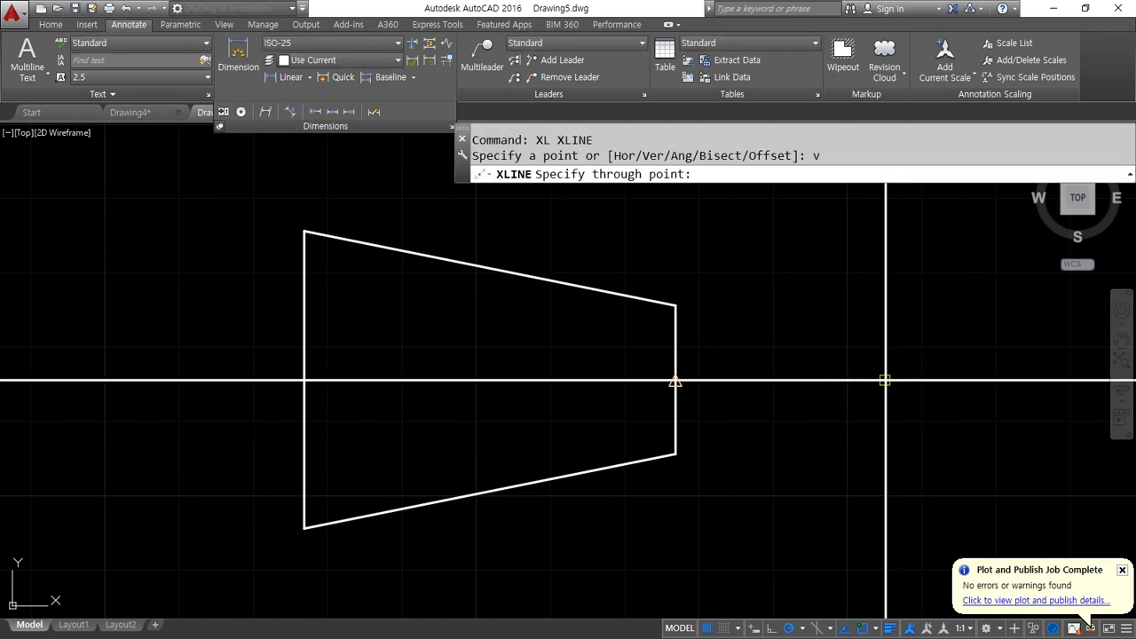
{"action": "type", "text": "nea"}
{"action": "key", "text": "Return"}
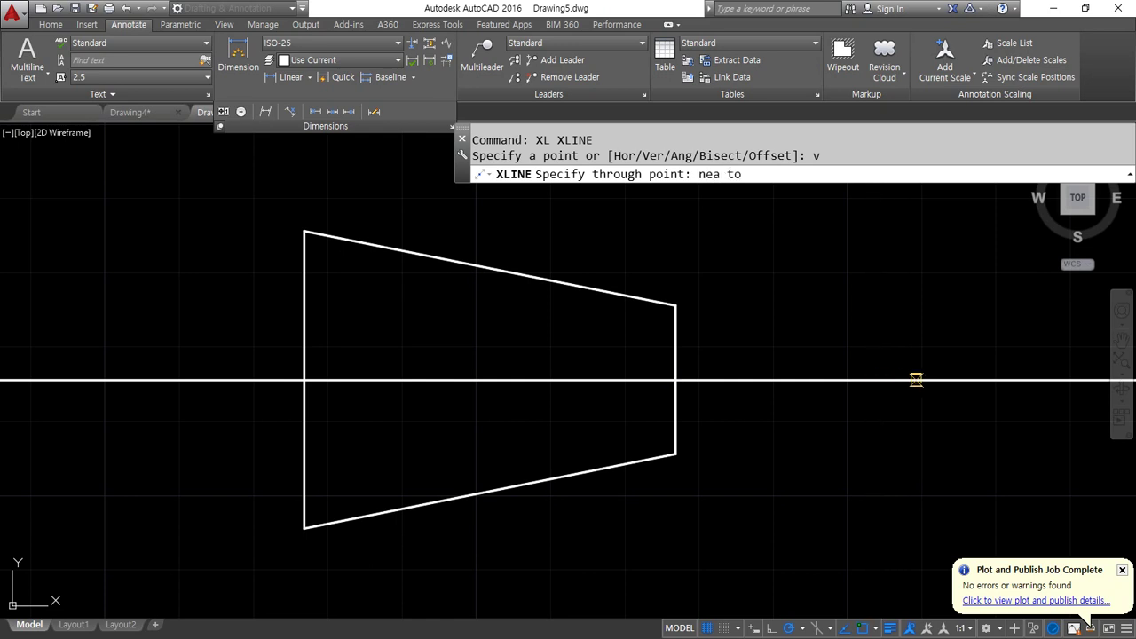
{"action": "left_click", "coordinate": [928, 381]}
{"action": "key", "text": "Escape"}
Draw a circle of radius 10 centred where the new vertical line crosses the horizontal centre line
{"action": "middle_click_drag", "start_coordinate": [958, 398], "coordinate": [880, 400]}
{"action": "type", "text": "c"}
{"action": "key", "text": "Return"}
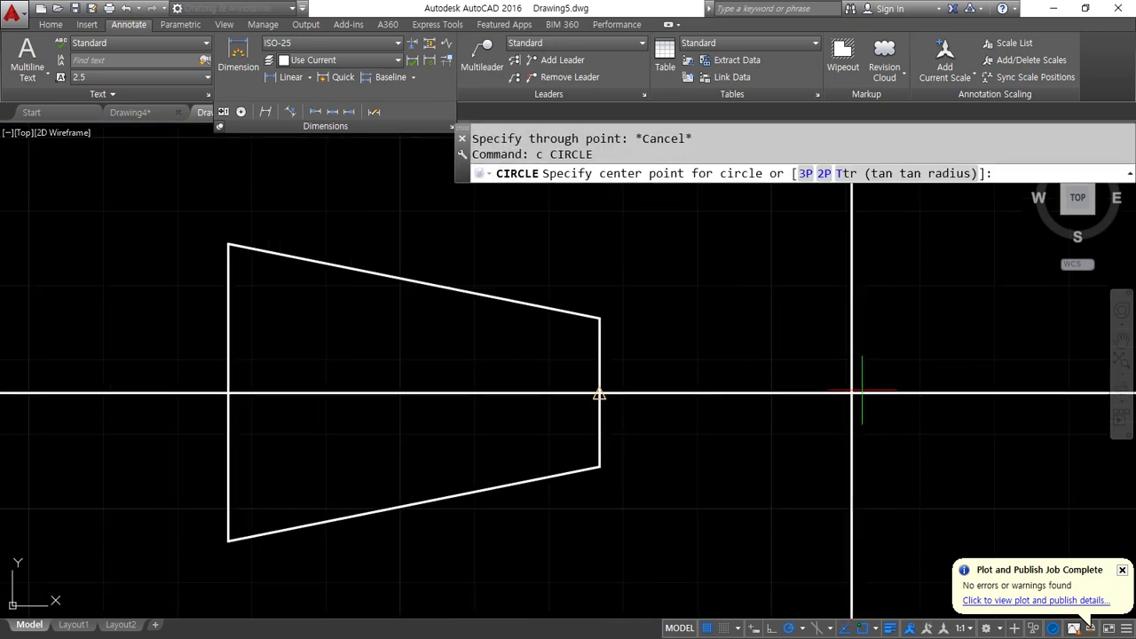
{"action": "left_click", "coordinate": [850, 393]}
{"action": "type", "text": "10"}
{"action": "key", "text": "Return"}
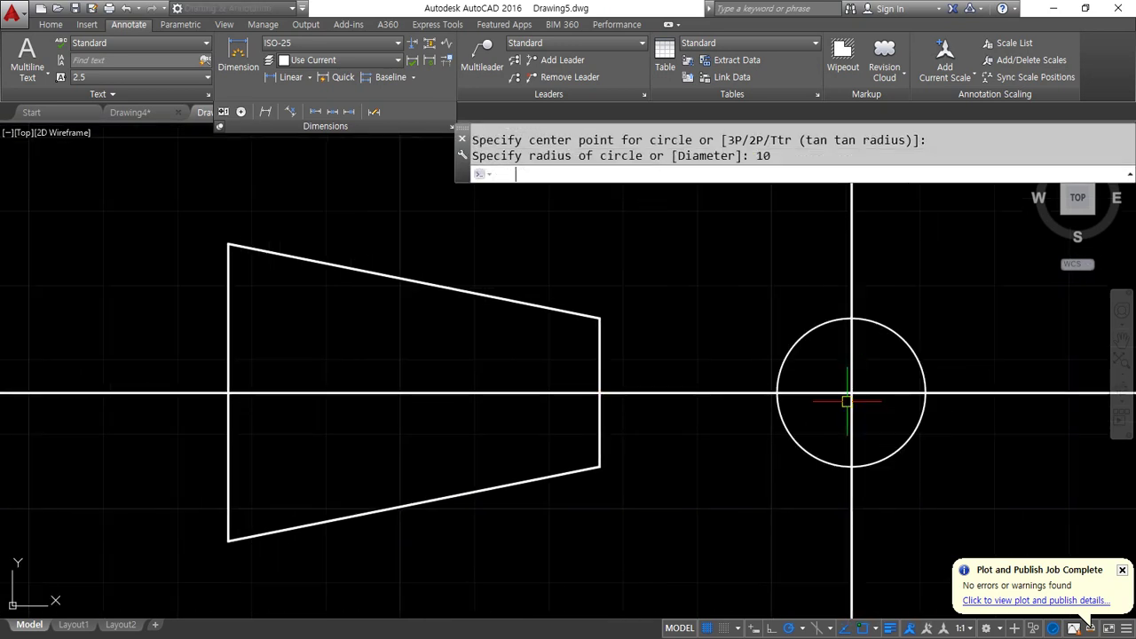
Draw a concentric circle of radius 20 around the small circle
{"action": "type", "text": "c"}
{"action": "key", "text": "Return"}
{"action": "left_click", "coordinate": [851, 394]}
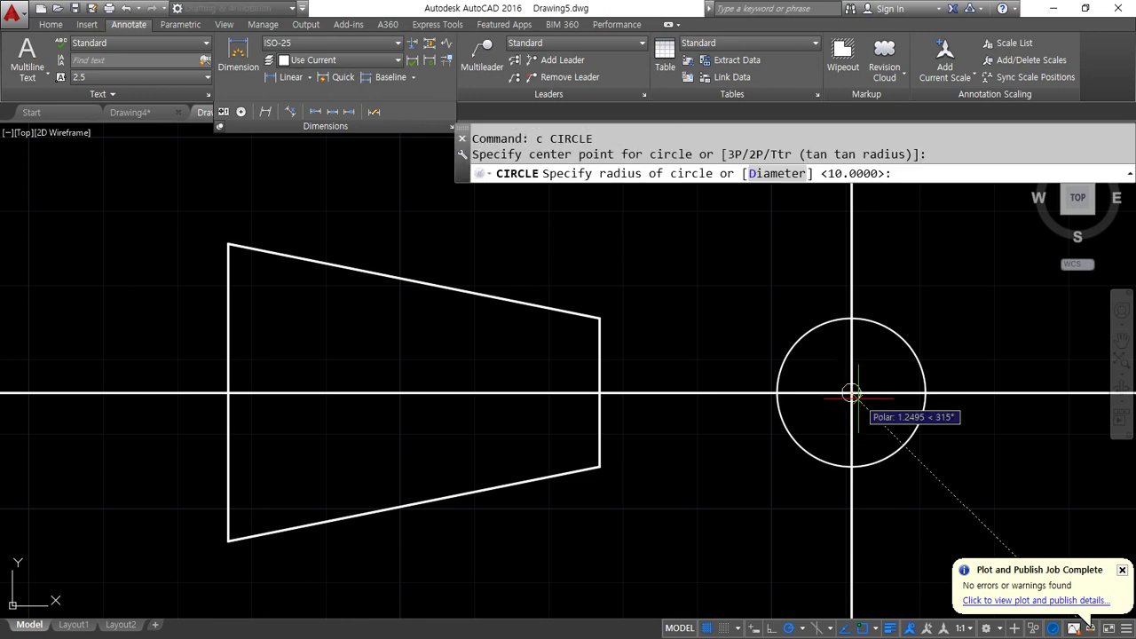
{"action": "type", "text": "20"}
{"action": "key", "text": "Return"}
{"action": "scroll", "coordinate": [710, 404], "scroll_direction": "down", "scroll_amount": 2}
{"action": "middle_click_drag", "start_coordinate": [702, 399], "coordinate": [601, 396]}
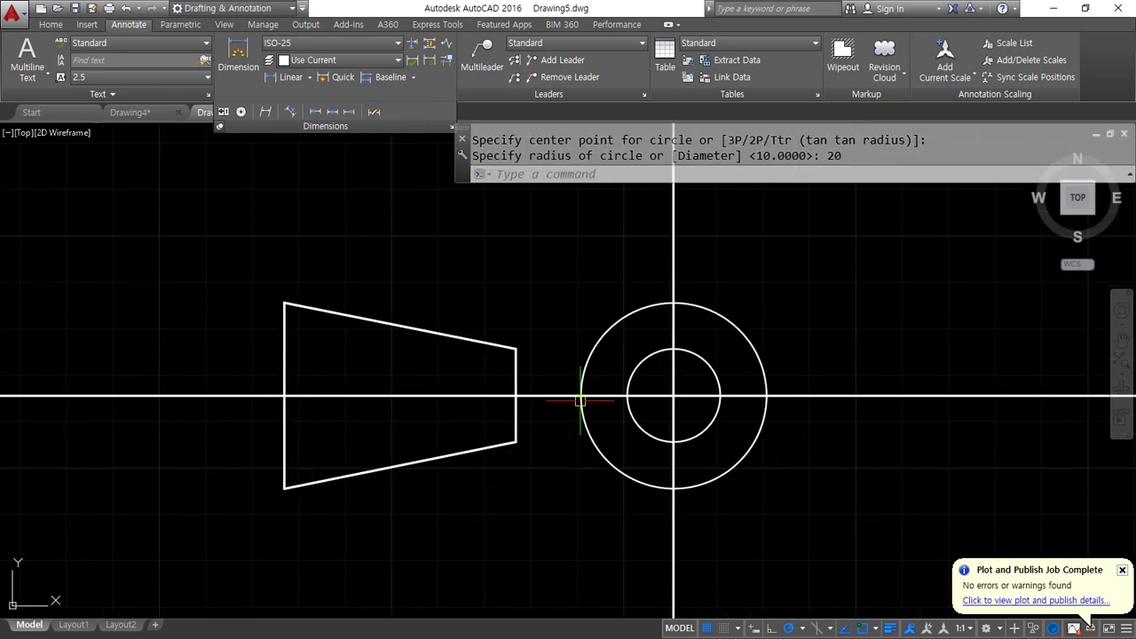
Add a vertical linear dimension to the short right edge of the tapered outline, placed inside the shape
{"action": "scroll", "coordinate": [563, 393], "scroll_direction": "up", "scroll_amount": 2}
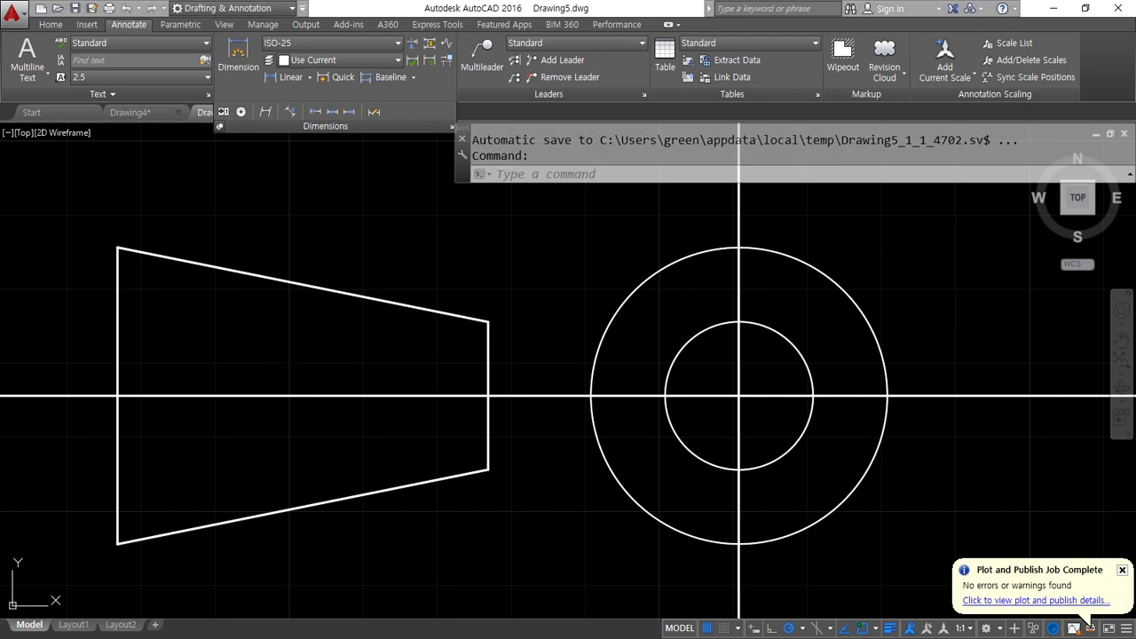
{"action": "left_click", "coordinate": [291, 78]}
{"action": "left_click", "coordinate": [488, 321]}
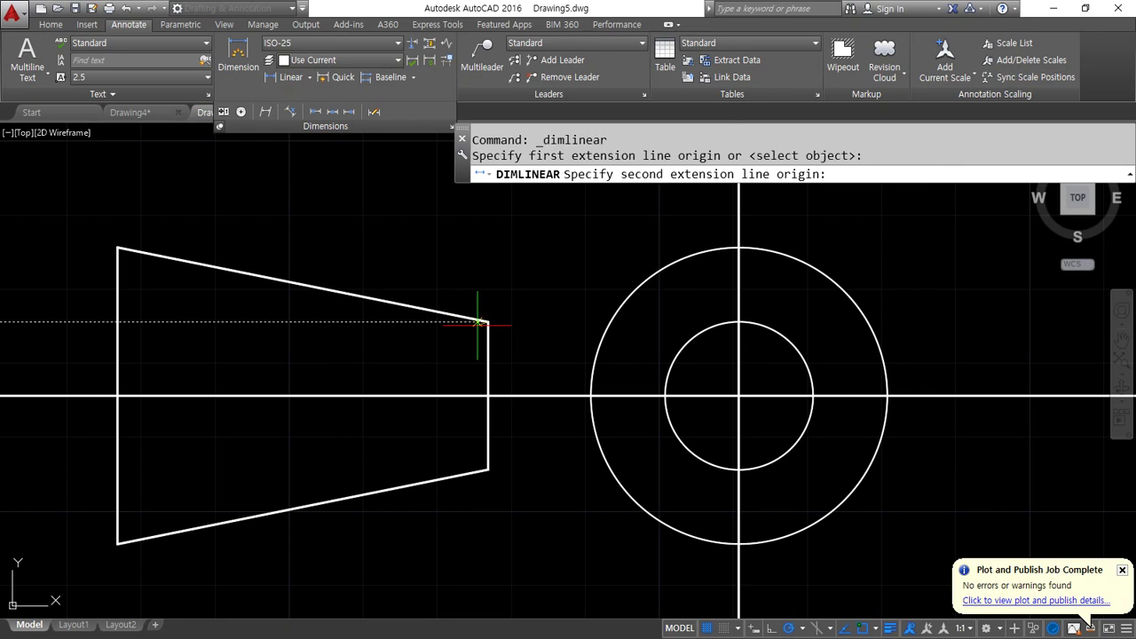
{"action": "left_click", "coordinate": [488, 470]}
{"action": "left_click", "coordinate": [391, 447]}
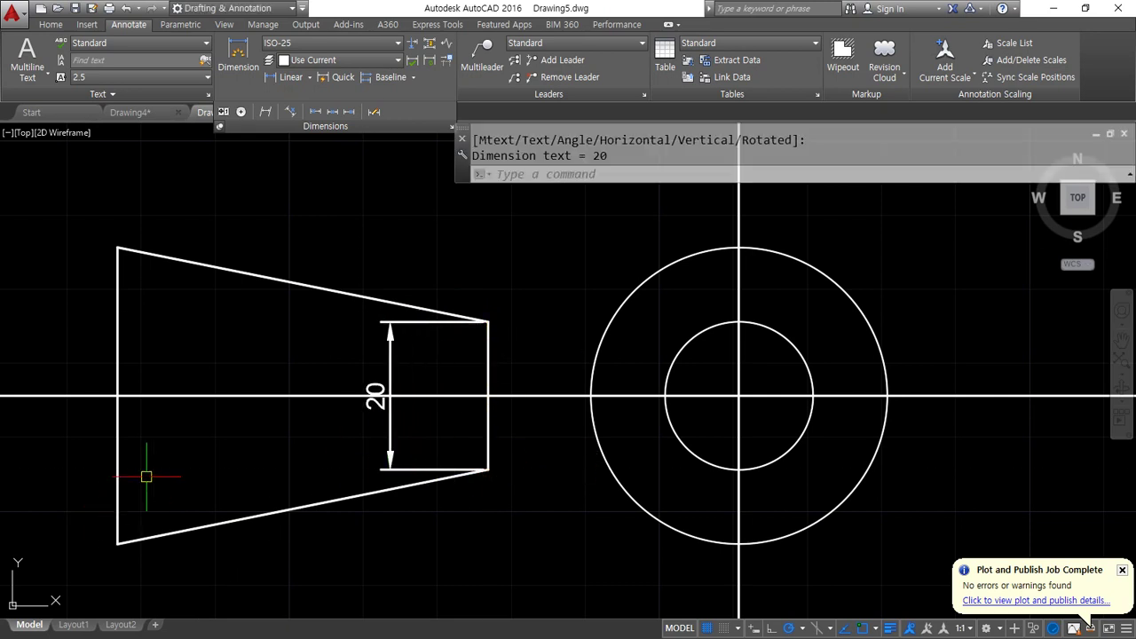
Add a vertical linear dimension to the long left edge of the tapered outline, placed inside the shape
{"action": "key", "text": "Return"}
{"action": "left_click", "coordinate": [117, 543]}
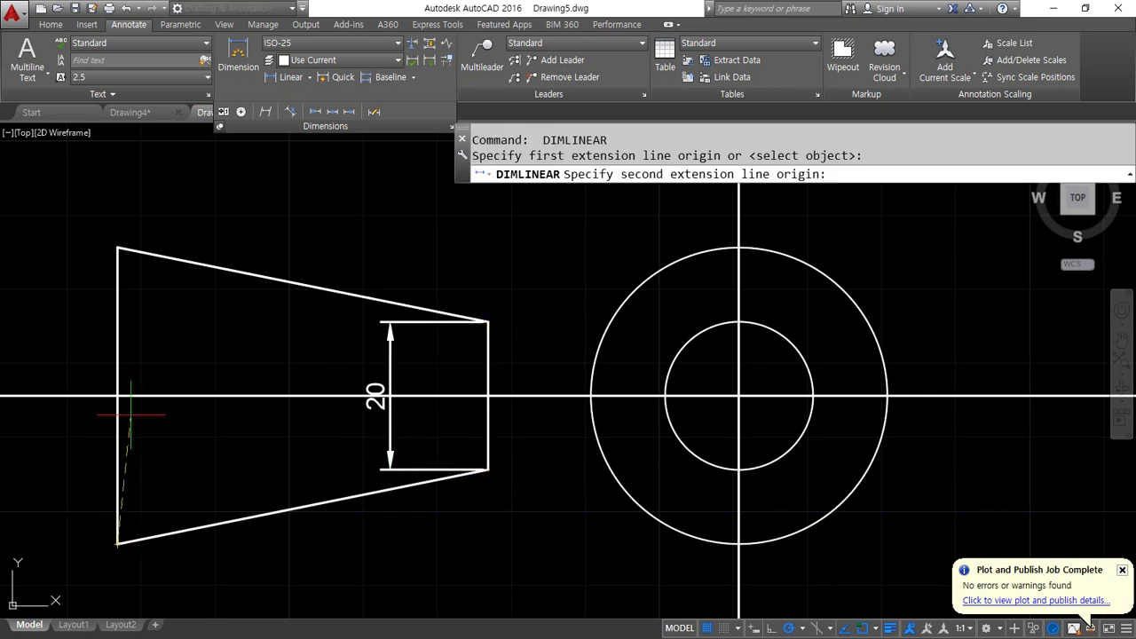
{"action": "left_click", "coordinate": [117, 247]}
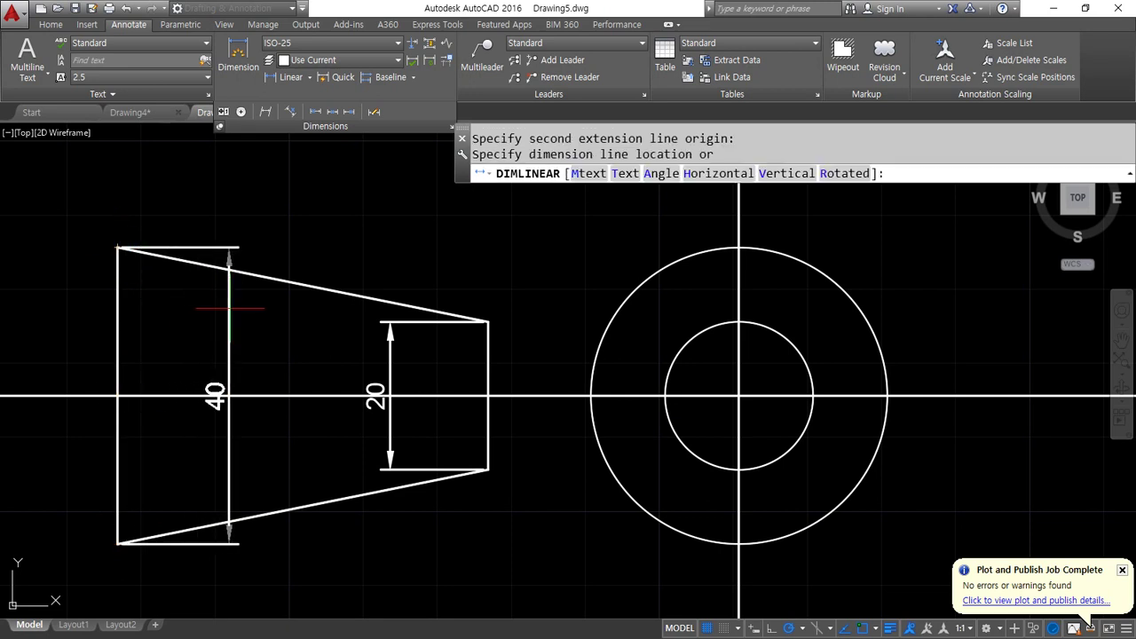
{"action": "left_click", "coordinate": [230, 309]}
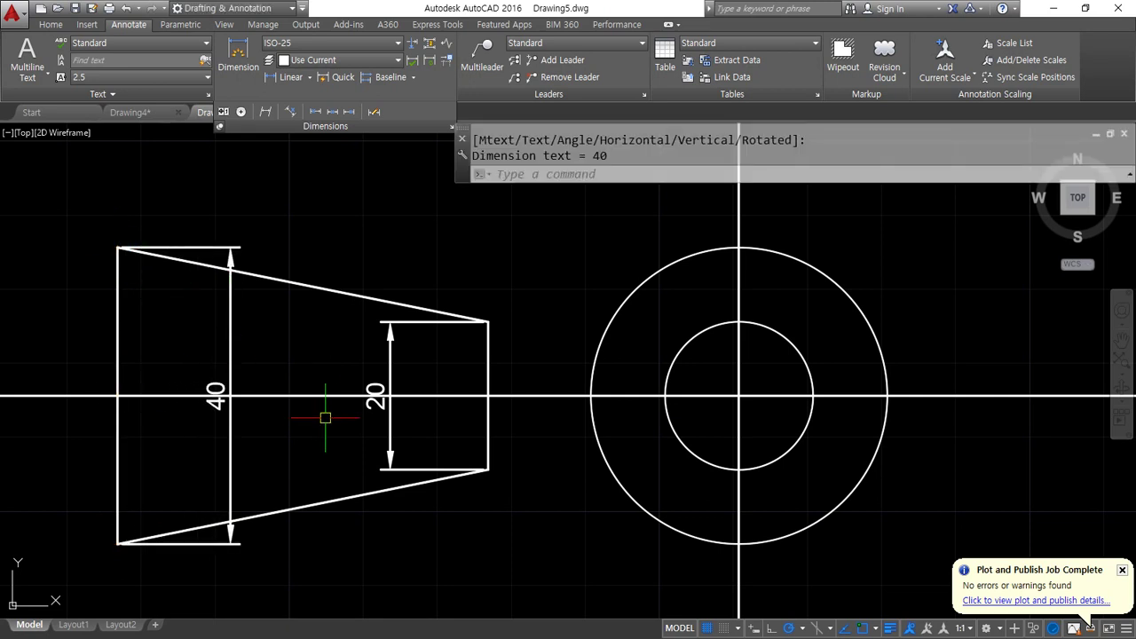
{"action": "mouse_move", "coordinate": [238, 435]}
{"action": "left_mouse_down"}
{"action": "mouse_move", "coordinate": [222, 360]}
{"action": "mouse_move", "coordinate": [241, 431]}
{"action": "left_mouse_up"}
{"action": "mouse_move", "coordinate": [372, 435]}
{"action": "left_mouse_down"}
{"action": "mouse_move", "coordinate": [368, 380]}
{"action": "mouse_move", "coordinate": [366, 435]}
{"action": "left_mouse_up"}
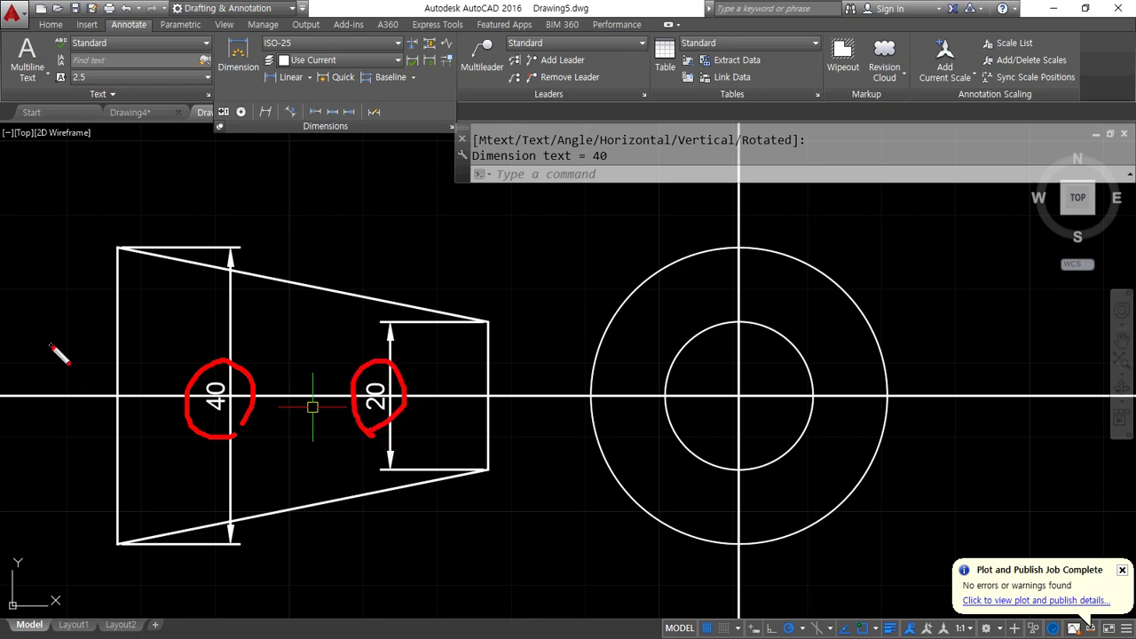
{"action": "key", "text": "Escape"}
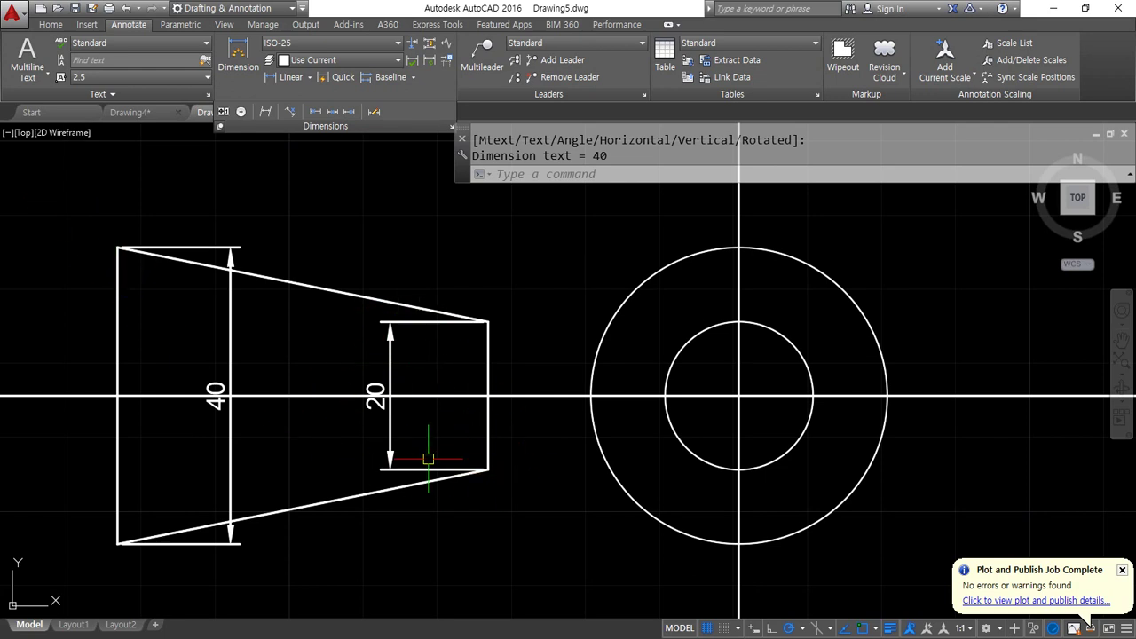
Add the diameter symbol code %%c before the text of the short edge's dimension
{"action": "type", "text": "ed"}
{"action": "key", "text": "Return"}
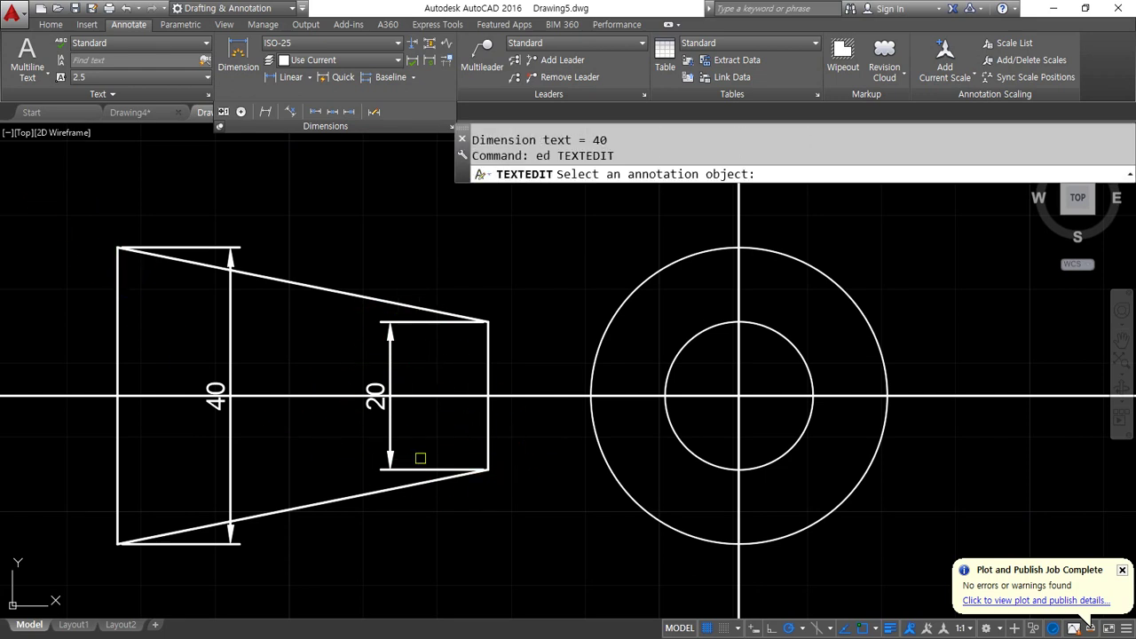
{"action": "left_click", "coordinate": [376, 395]}
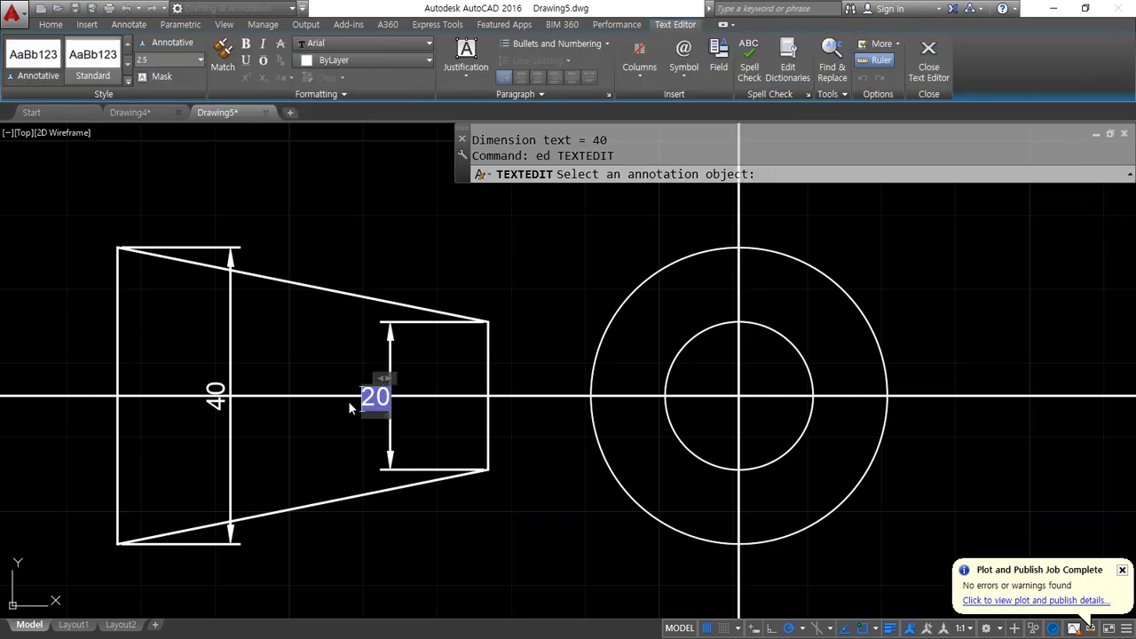
{"action": "type", "text": "%%c"}
{"action": "left_click", "coordinate": [349, 401]}
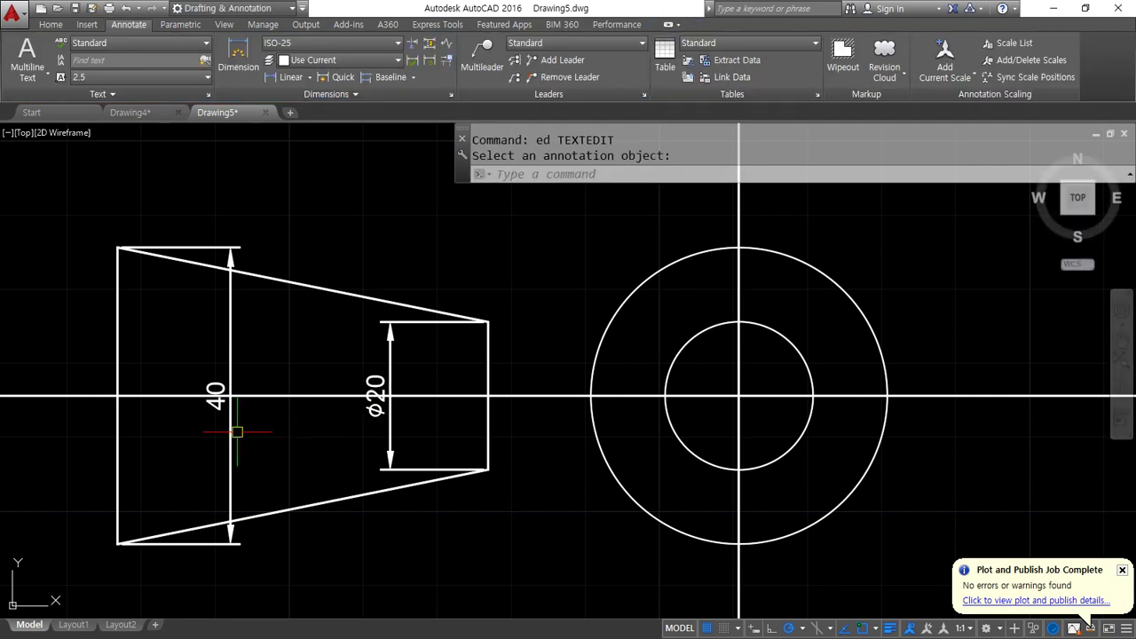
Add the diameter symbol code %%c before the text of the long edge's dimension
{"action": "left_click", "coordinate": [218, 404]}
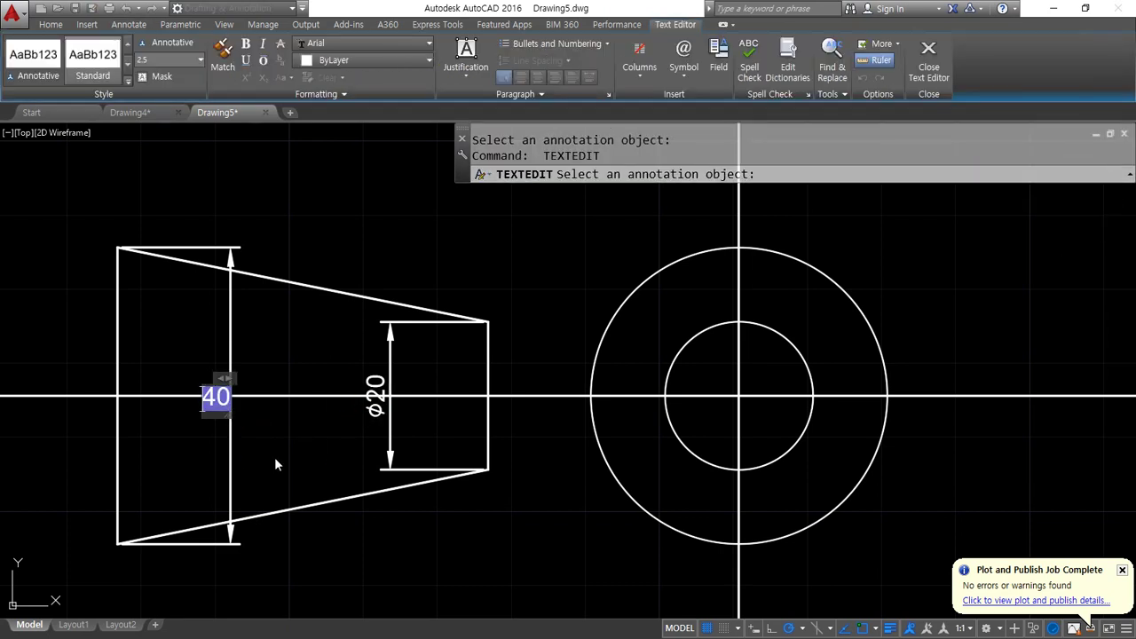
{"action": "type", "text": "%%c"}
{"action": "left_click", "coordinate": [274, 463]}
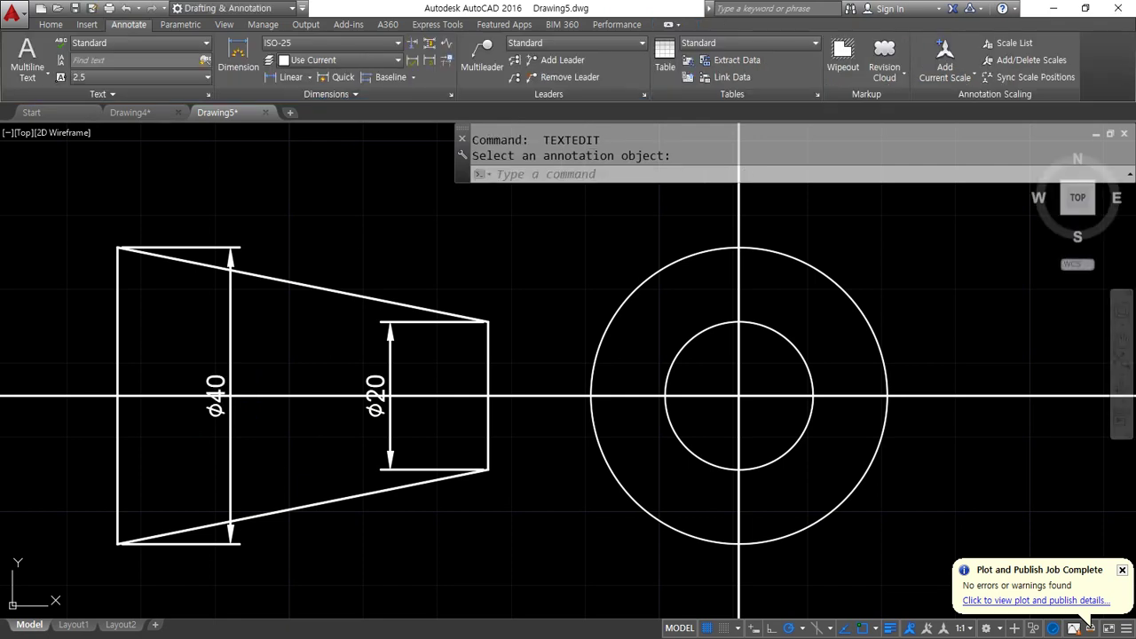
Replace the long edge's dimension text with 동해물과
{"action": "scroll", "coordinate": [236, 437], "scroll_direction": "up", "scroll_amount": 2}
{"action": "scroll", "coordinate": [238, 432], "scroll_direction": "up", "scroll_amount": 2}
{"action": "type", "text": "ed"}
{"action": "key", "text": "Return"}
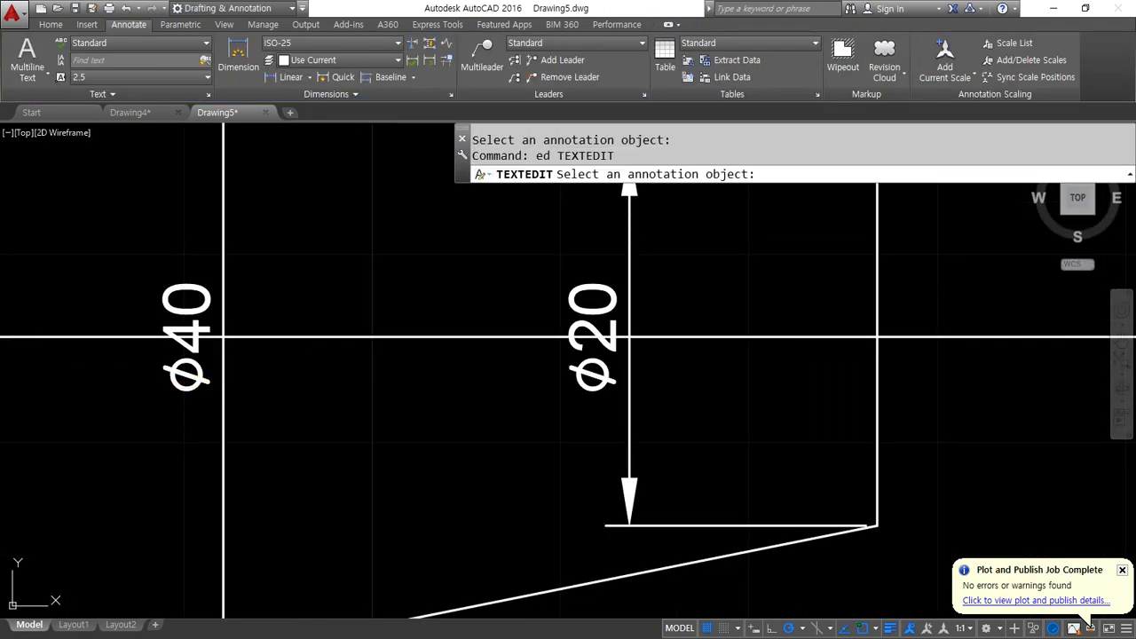
{"action": "left_click", "coordinate": [201, 395]}
{"action": "key", "text": "Delete"}
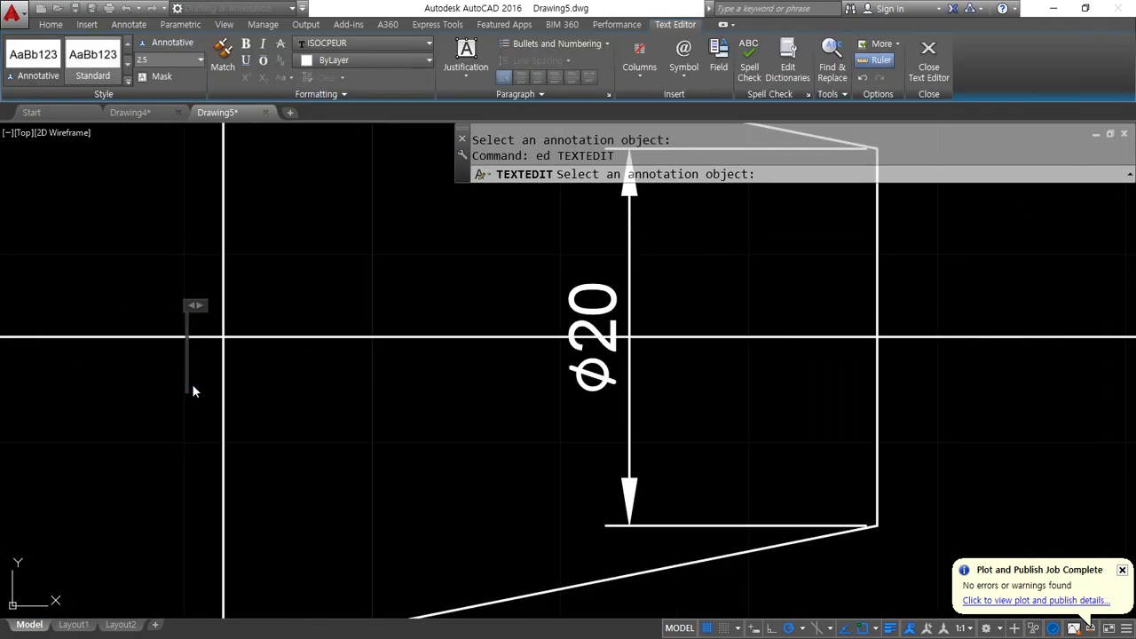
{"action": "type", "text": "동해물과"}
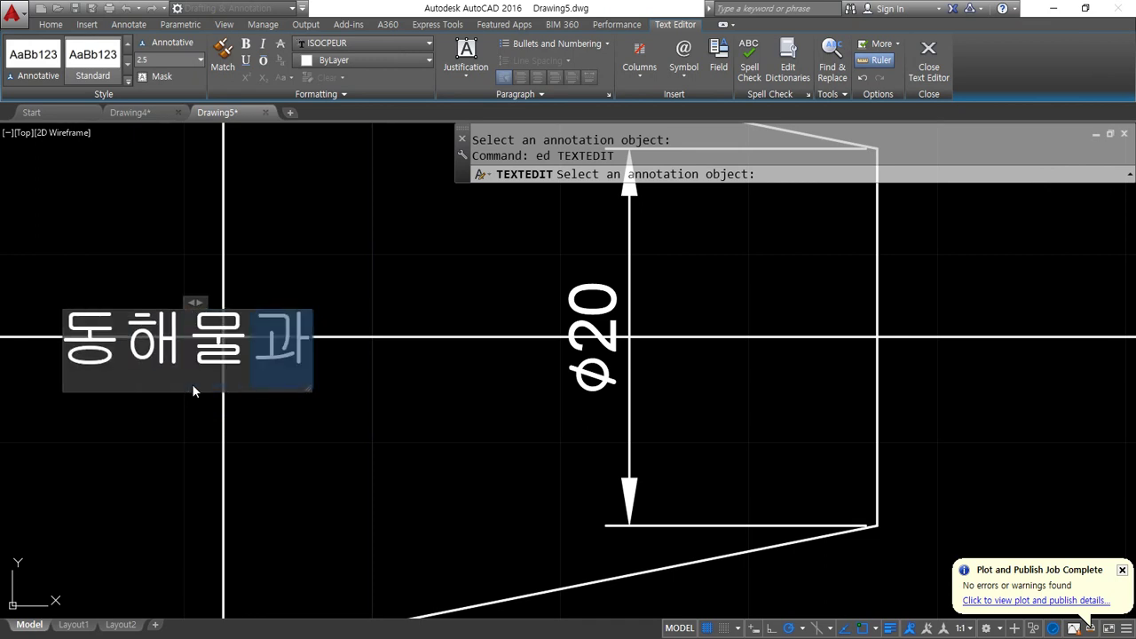
{"action": "key", "text": "ctrl+Return"}
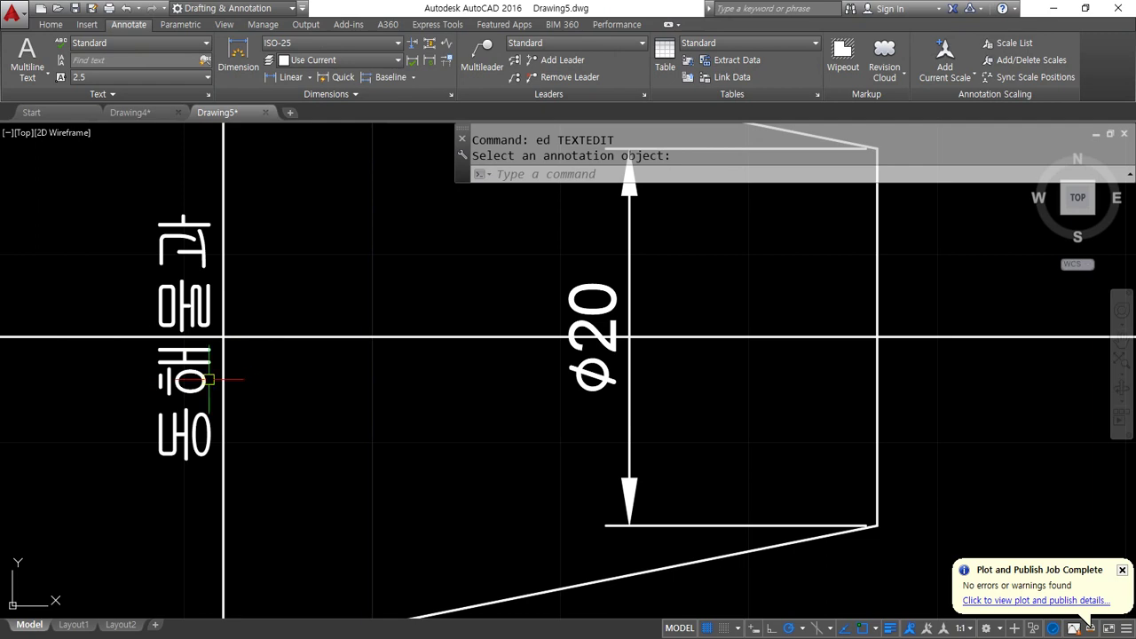
Replace the Korean text of the long edge's dimension with the plain value 40
{"action": "left_click", "coordinate": [210, 380]}
{"action": "double_click", "coordinate": [184, 382]}
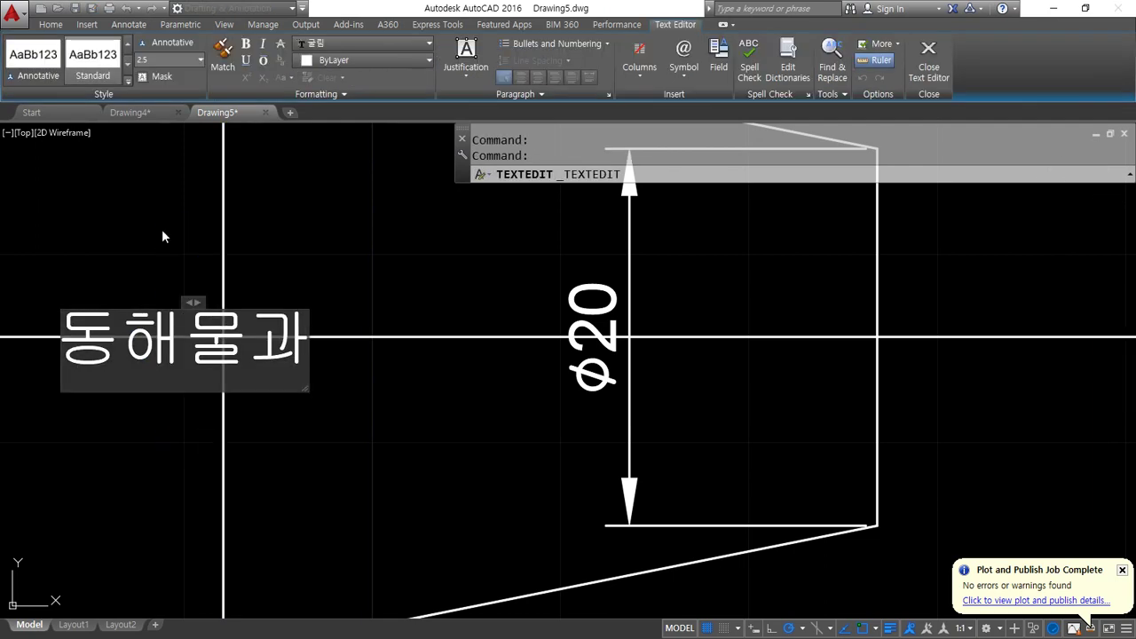
{"action": "key", "text": "Delete"}
{"action": "key", "text": "Delete"}
{"action": "key", "text": "Delete"}
{"action": "key", "text": "Delete"}
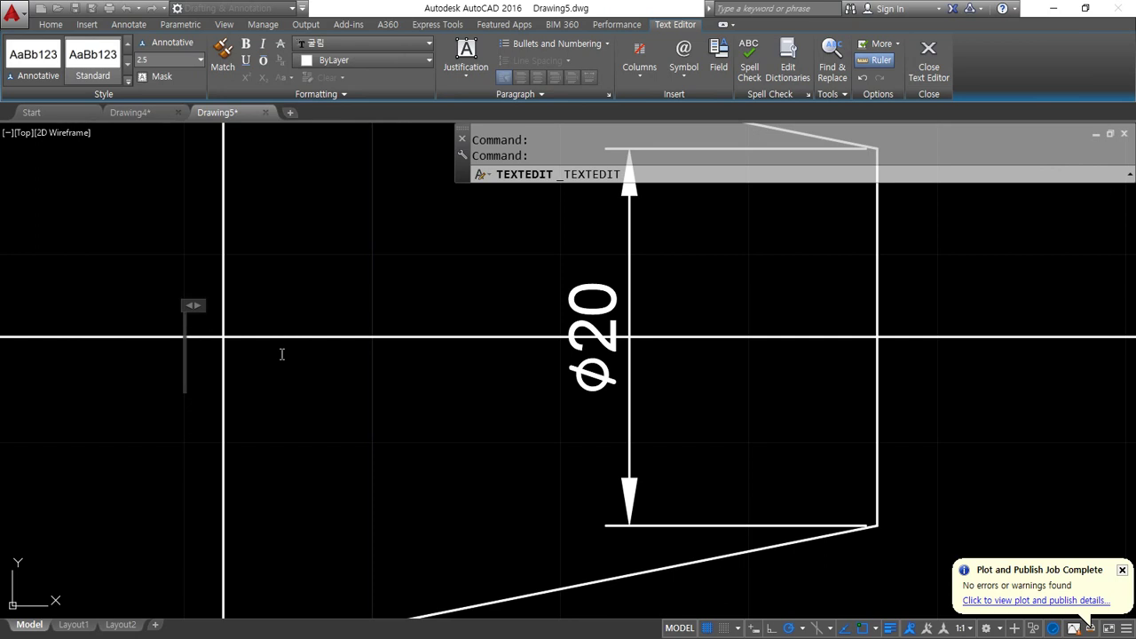
{"action": "type", "text": "40"}
{"action": "left_click", "coordinate": [281, 360]}
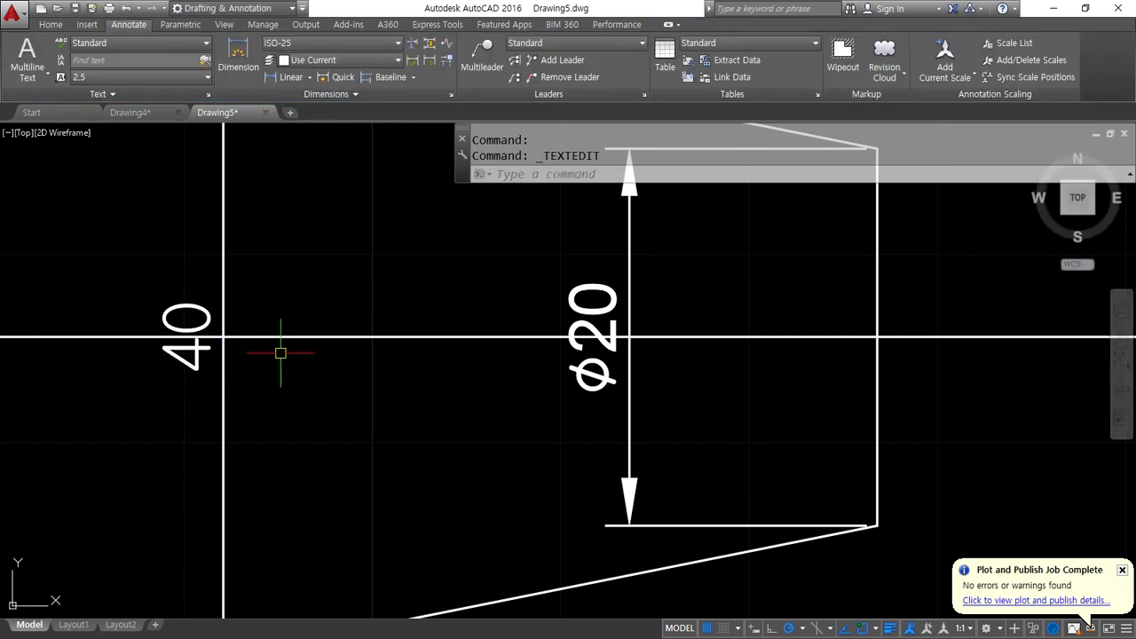
Switch to Windows Notepad and write <> in the blank document
{"action": "left_click", "coordinate": [1, 404]}
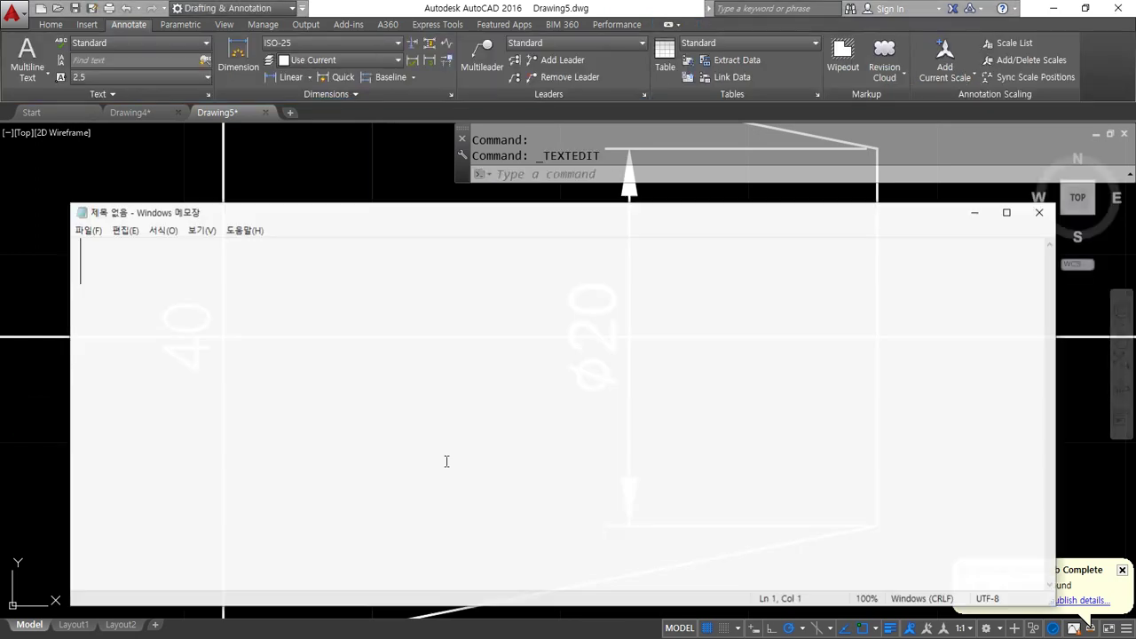
{"action": "type", "text": "<>"}
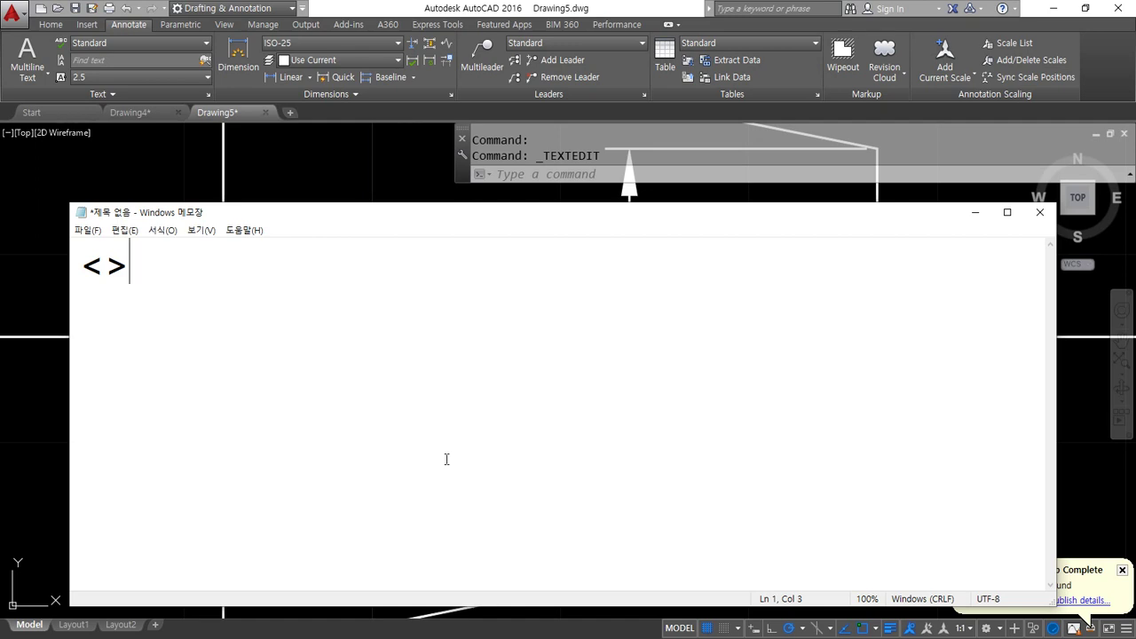
Switch back to AutoCAD and replace the long edge's dimension text with the measured-value placeholder <>
{"action": "left_click", "coordinate": [632, 6]}
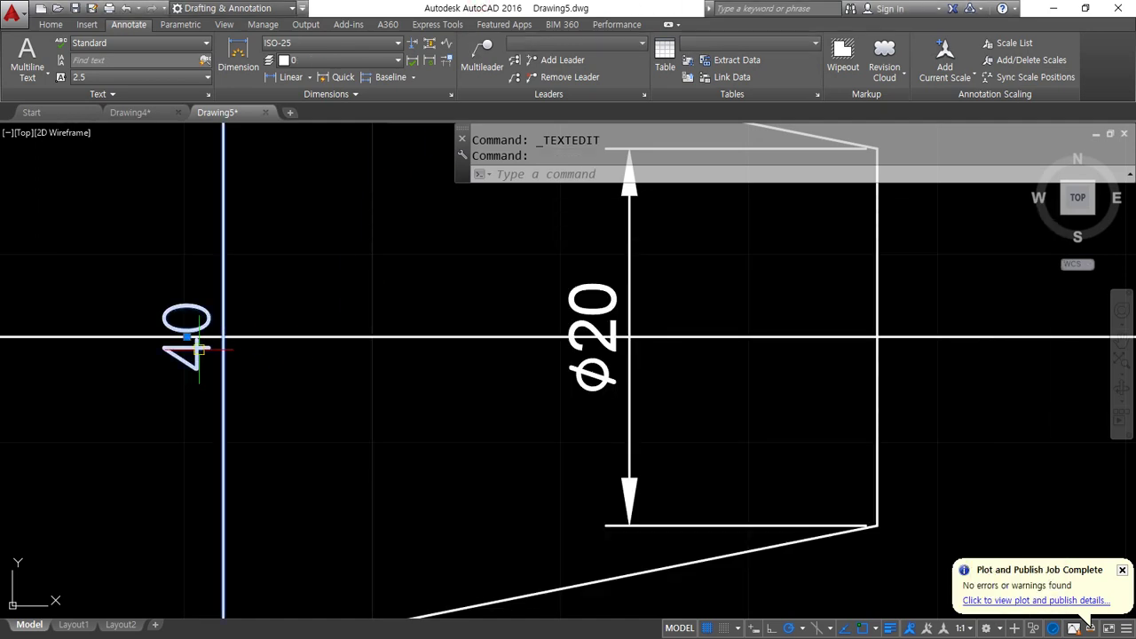
{"action": "double_click", "coordinate": [201, 359]}
{"action": "key", "text": "Delete"}
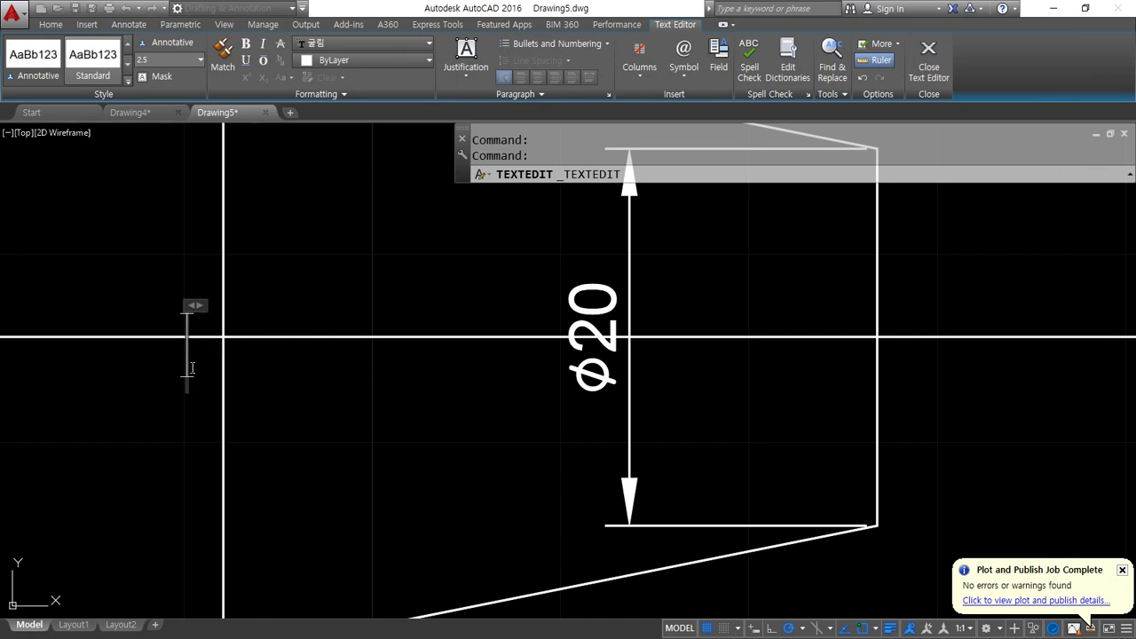
{"action": "type", "text": ">"}
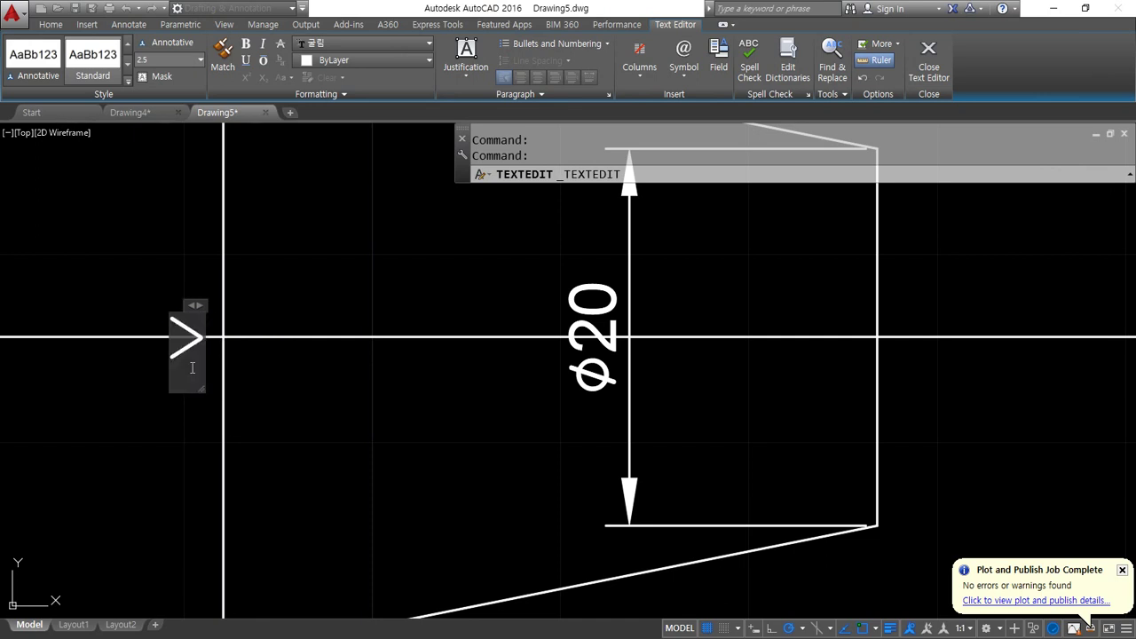
{"action": "key", "text": "Left"}
{"action": "type", "text": "<"}
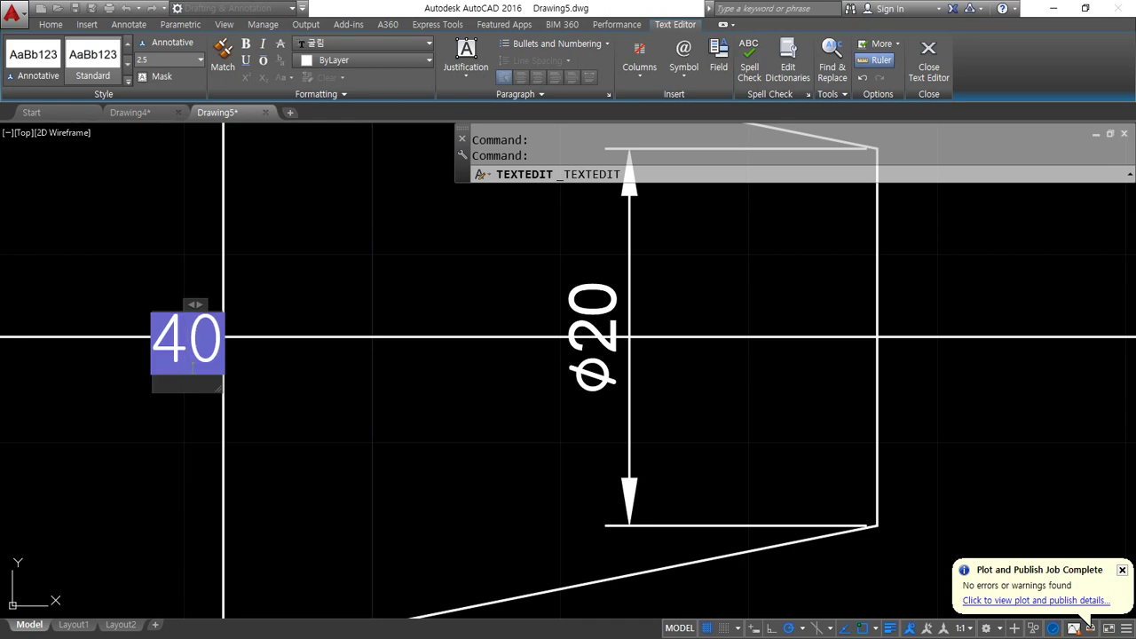
Insert the diameter code %%c before the measured value of the long edge's dimension and finish the text edit
{"action": "key", "text": "Left"}
{"action": "type", "text": "%%"}
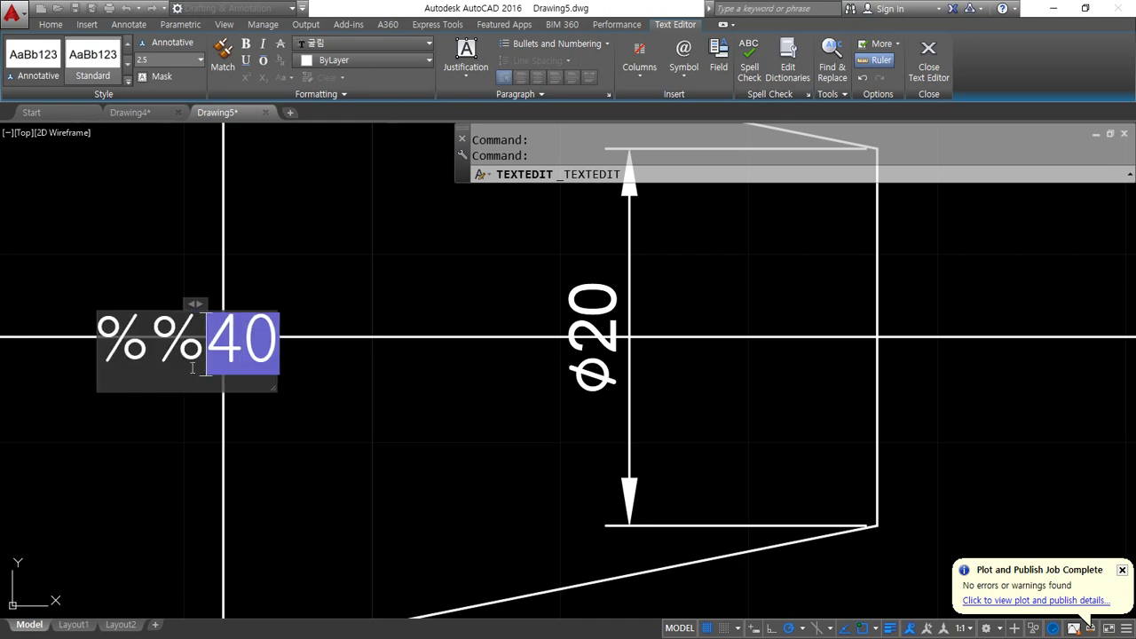
{"action": "type", "text": "ㅊ"}
{"action": "key", "text": "BackSpace"}
{"action": "type", "text": "c"}
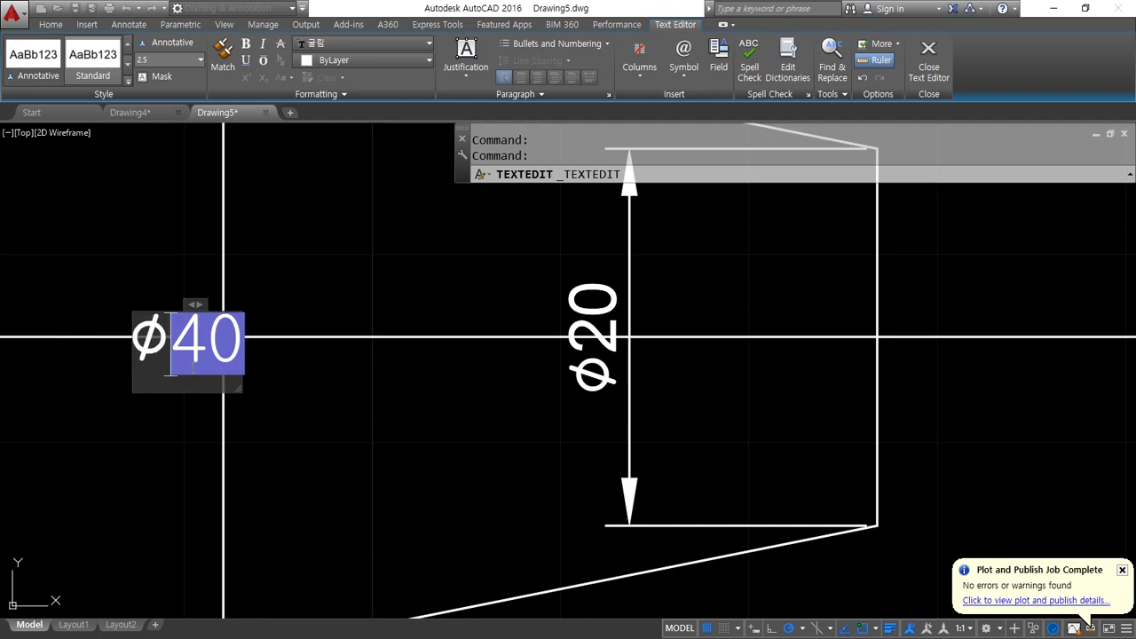
{"action": "key", "text": "ctrl+Return"}
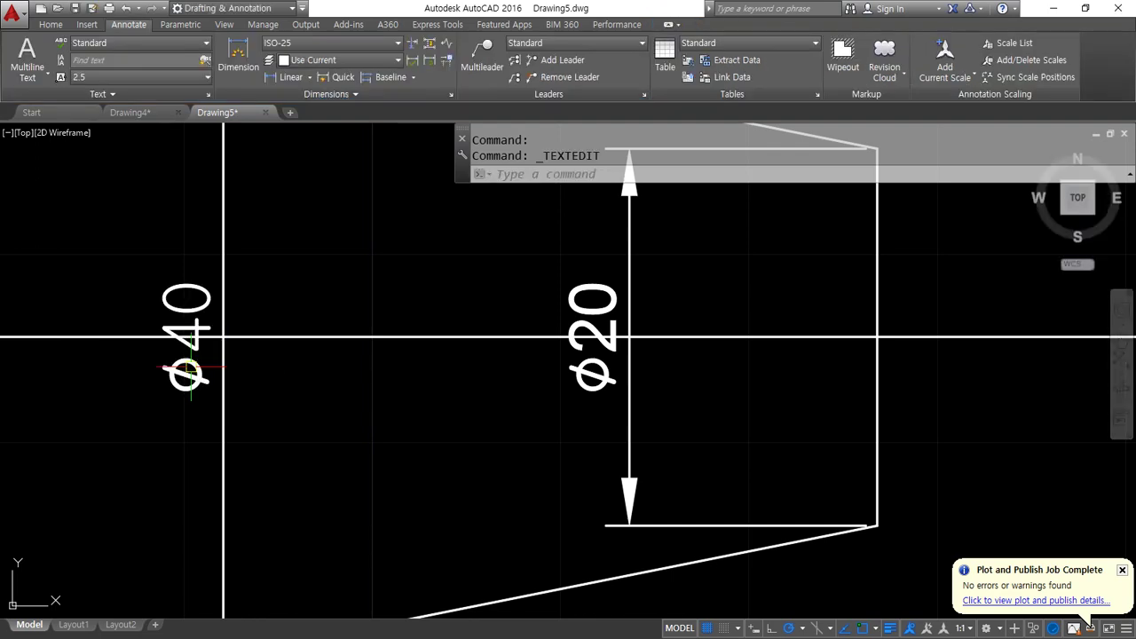
{"action": "scroll", "coordinate": [189, 369], "scroll_direction": "up", "scroll_amount": 2}
{"action": "scroll", "coordinate": [337, 459], "scroll_direction": "down", "scroll_amount": 4}
{"action": "scroll", "coordinate": [227, 384], "scroll_direction": "down", "scroll_amount": 2}
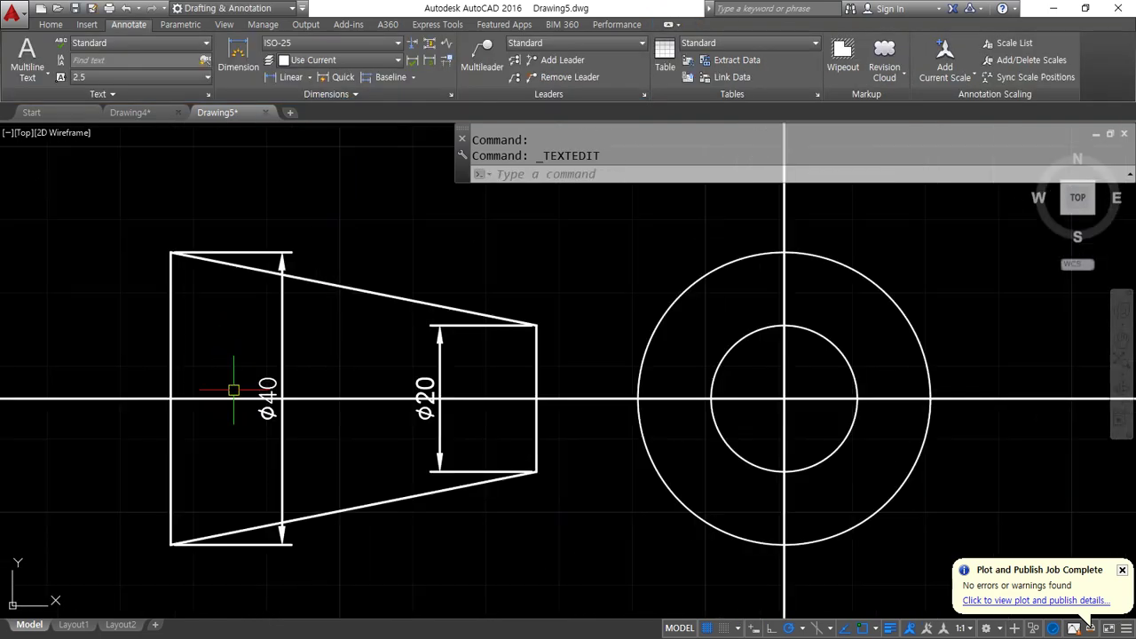
{"action": "middle_click_drag", "start_coordinate": [234, 391], "coordinate": [230, 343]}
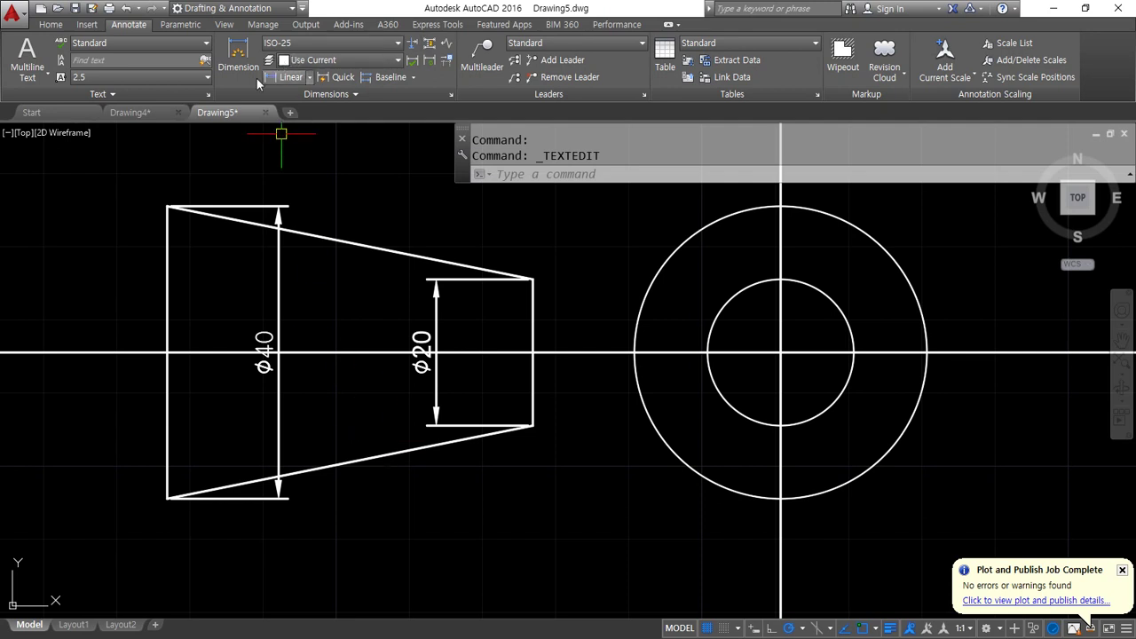
Copy the slot's red horizontal centre line from Drawing4 and paste it above the tapered part in Drawing5
{"action": "left_click", "coordinate": [130, 112]}
{"action": "left_click", "coordinate": [488, 369]}
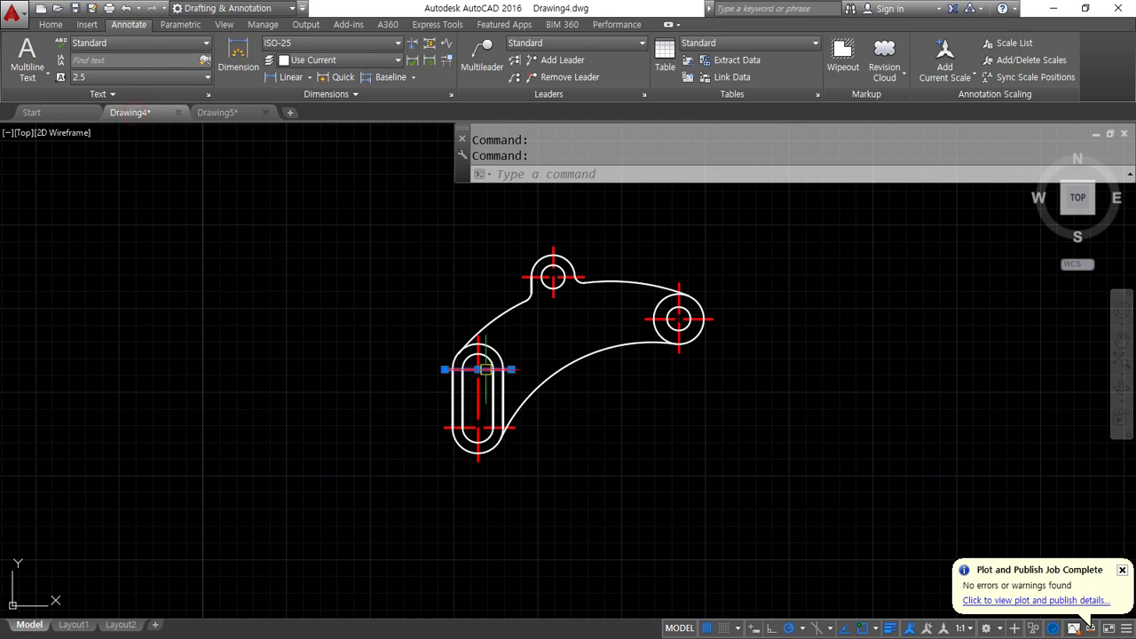
{"action": "key", "text": "ctrl+c"}
{"action": "left_click", "coordinate": [222, 111]}
{"action": "key", "text": "ctrl+v"}
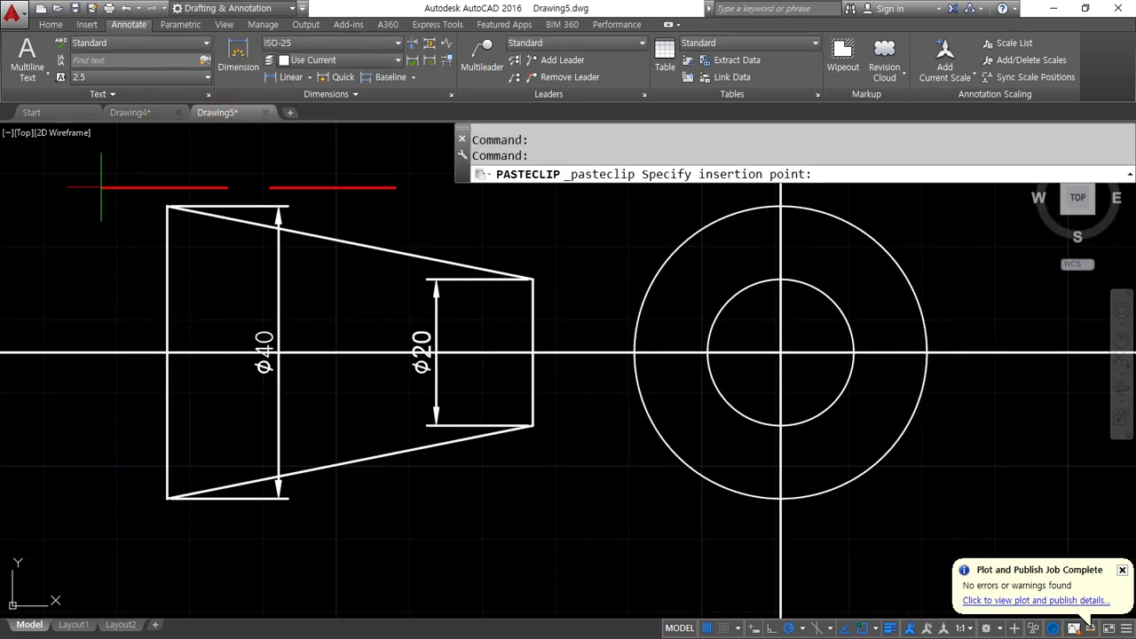
Match the pasted red centre line's properties onto the horizontal and vertical axis lines through the views
{"action": "type", "text": "ma"}
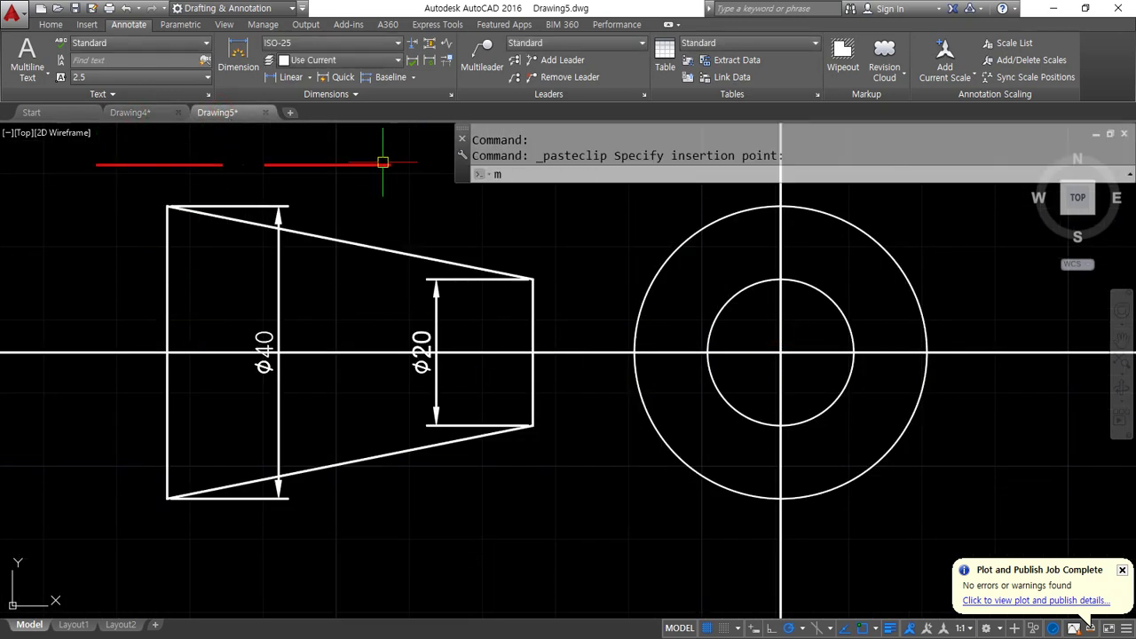
{"action": "key", "text": "Return"}
{"action": "left_click", "coordinate": [364, 164]}
{"action": "left_click", "coordinate": [797, 362]}
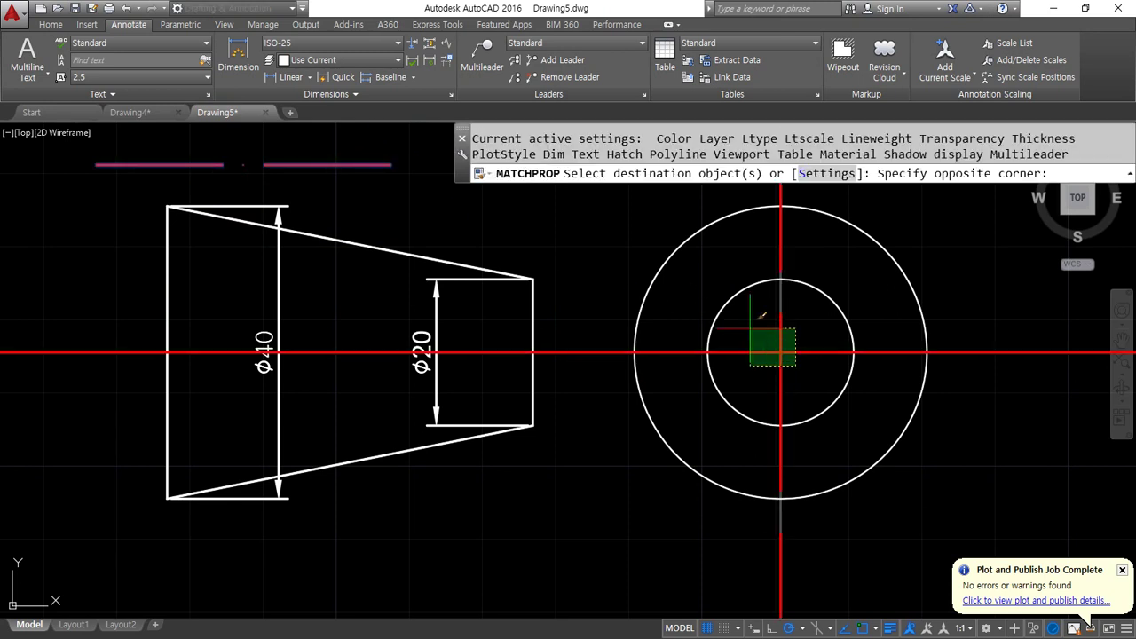
{"action": "left_click", "coordinate": [737, 310]}
{"action": "key", "text": "Return"}
Set the drawing's linetype scale factor to 0.3
{"action": "type", "text": "lts"}
{"action": "key", "text": "Return"}
{"action": "type", "text": "0.3"}
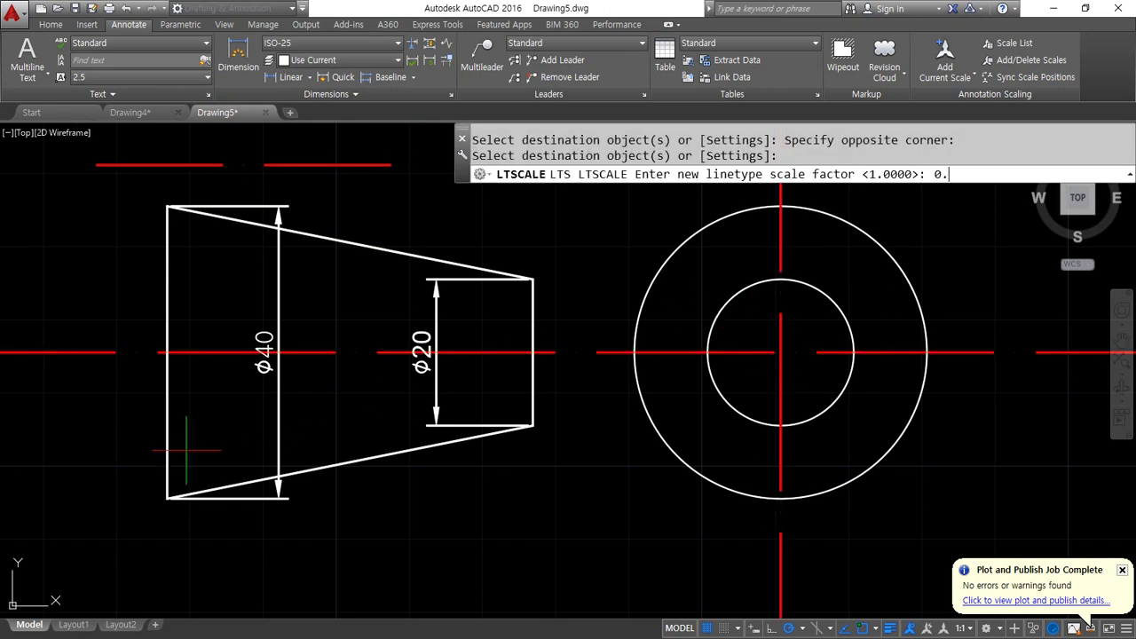
{"action": "key", "text": "Return"}
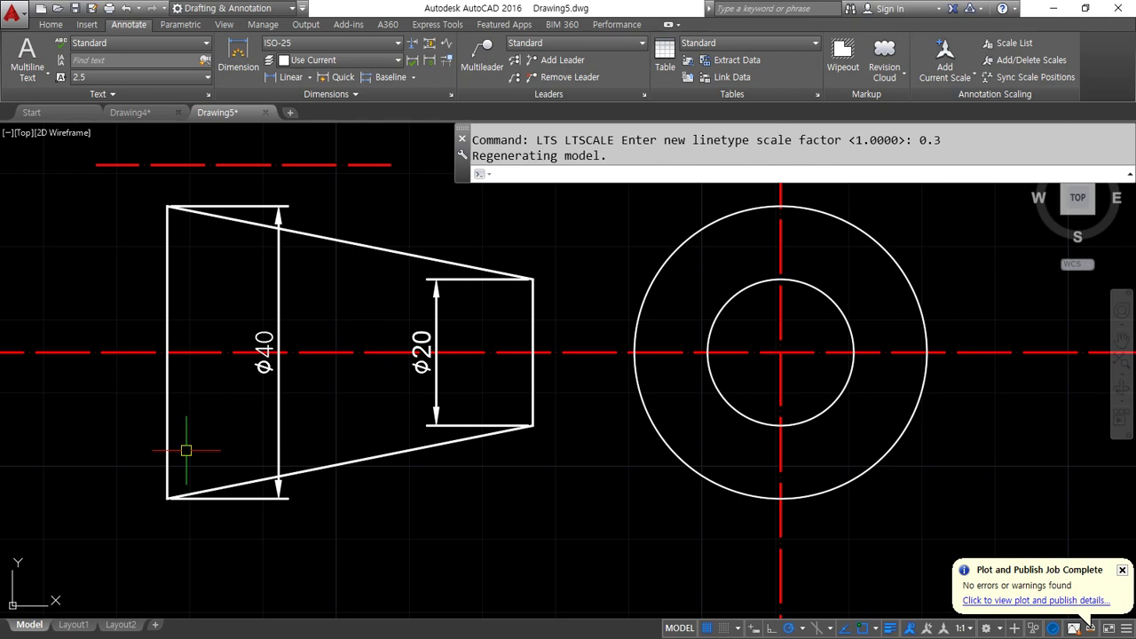
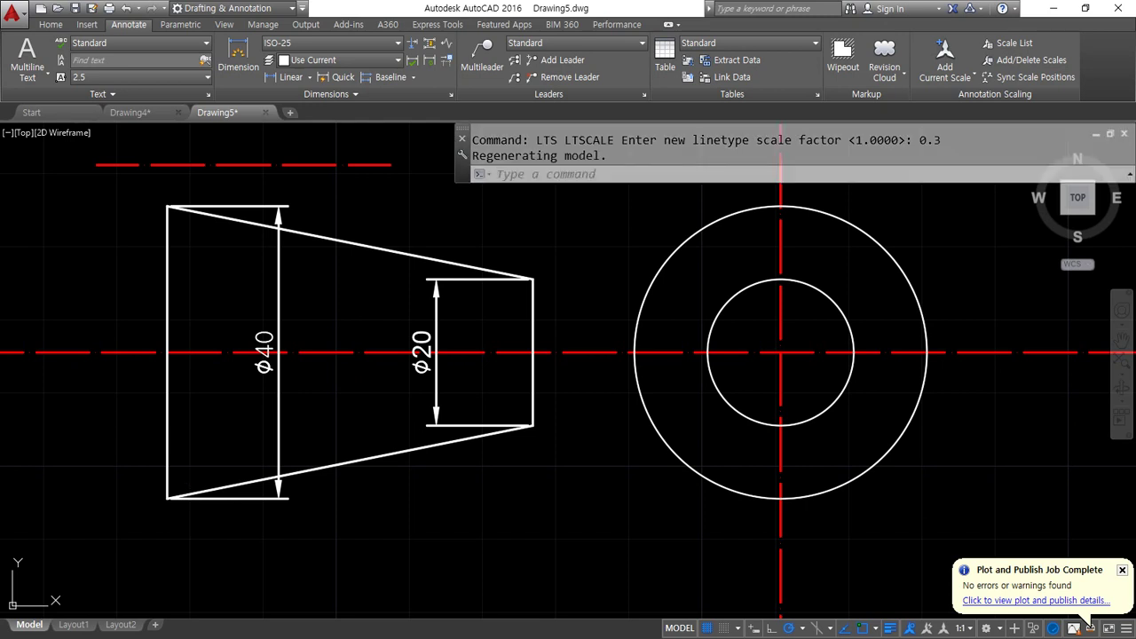
Switch to Windows Notepad and write taper after the <> symbols
{"action": "key", "text": "alt+Tab"}
{"action": "type", "text": "tpa"}
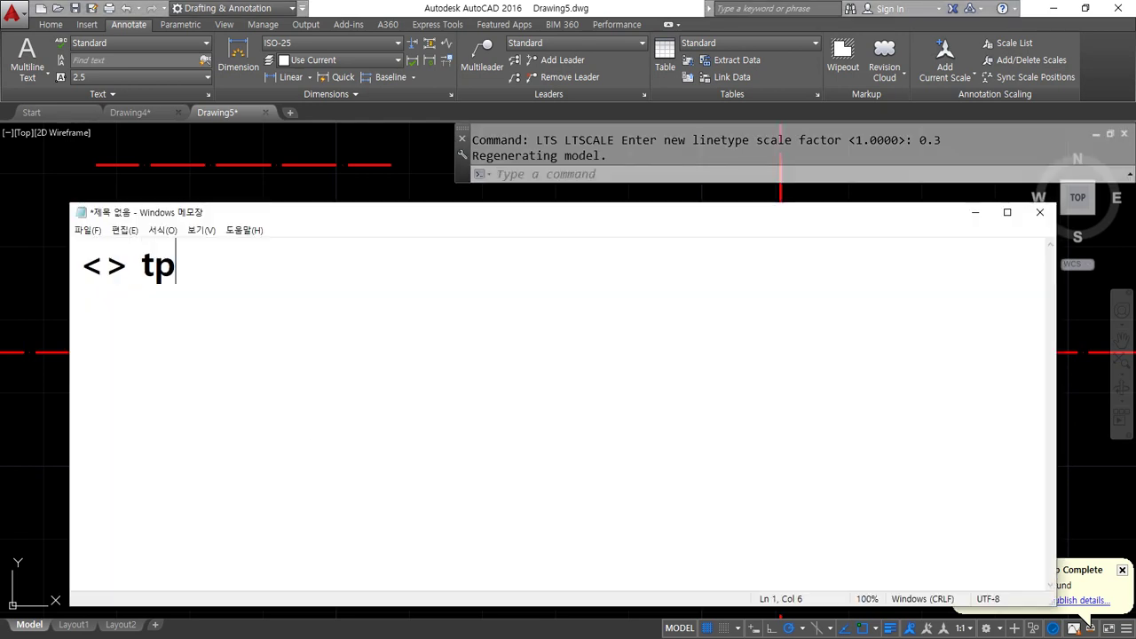
{"action": "key", "text": "BackSpace"}
{"action": "key", "text": "BackSpace"}
{"action": "type", "text": "aper"}
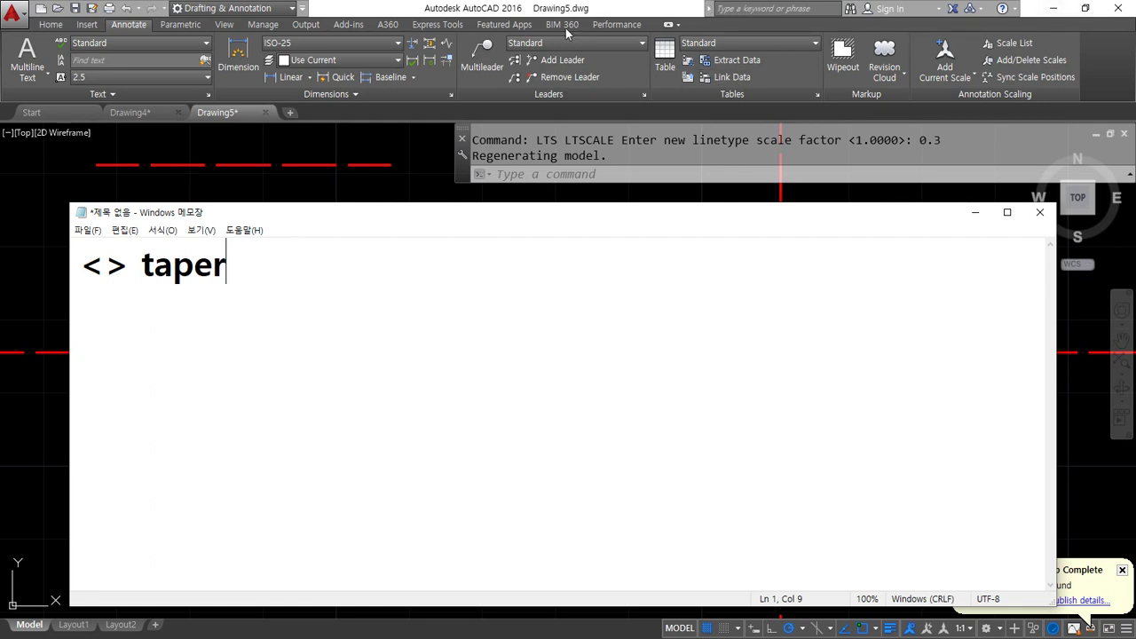
Switch back to AutoCAD, oblique both diameter dimensions of the tapered part by 30 degrees, and undo it
{"action": "left_click", "coordinate": [524, 7]}
{"action": "left_click", "coordinate": [324, 94]}
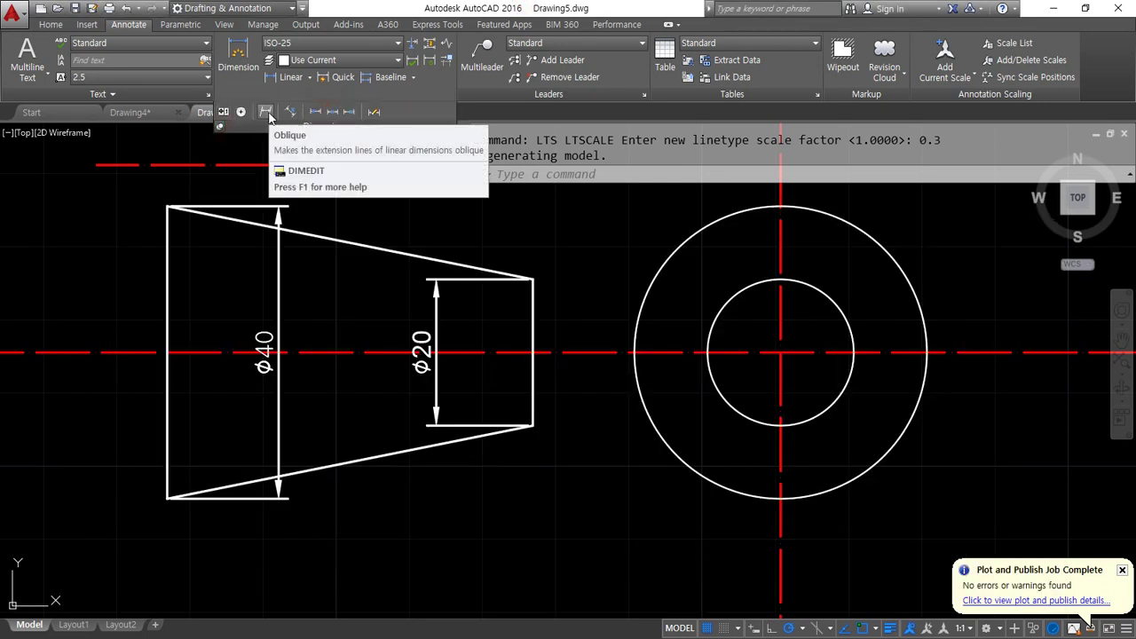
{"action": "left_click", "coordinate": [266, 113]}
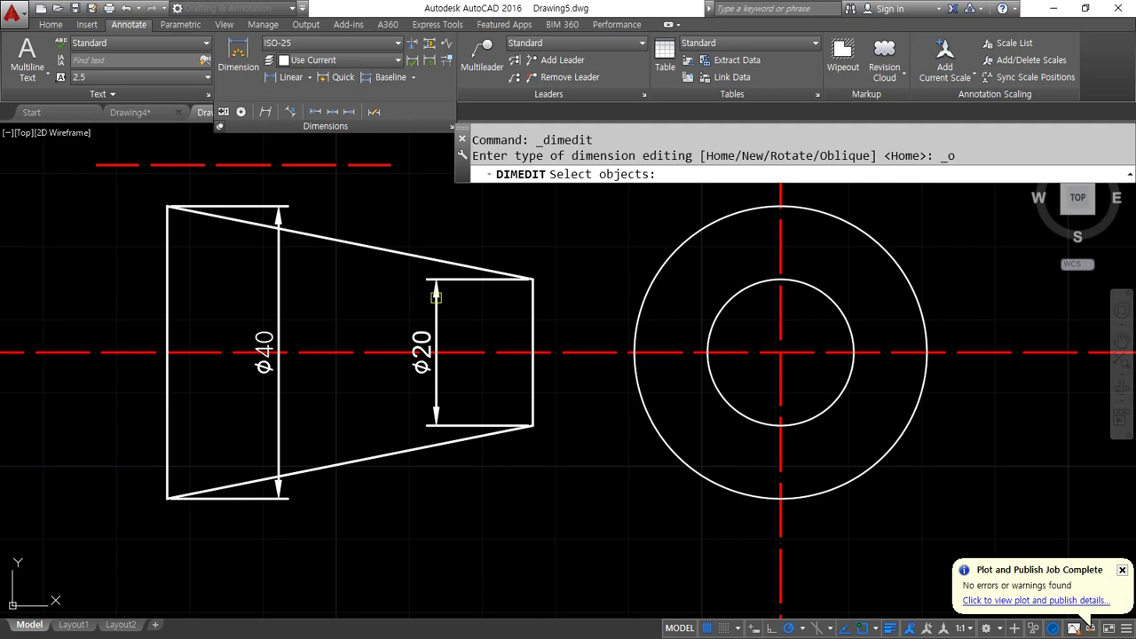
{"action": "left_click", "coordinate": [434, 297]}
{"action": "left_click", "coordinate": [278, 313]}
{"action": "key", "text": "Return"}
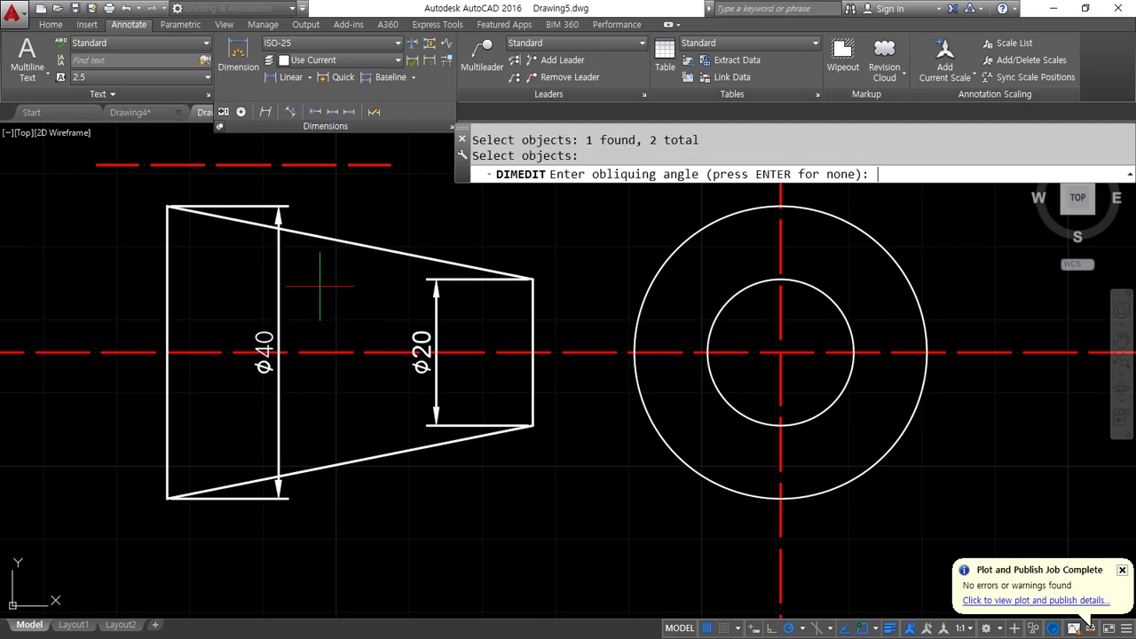
{"action": "type", "text": "30"}
{"action": "key", "text": "Return"}
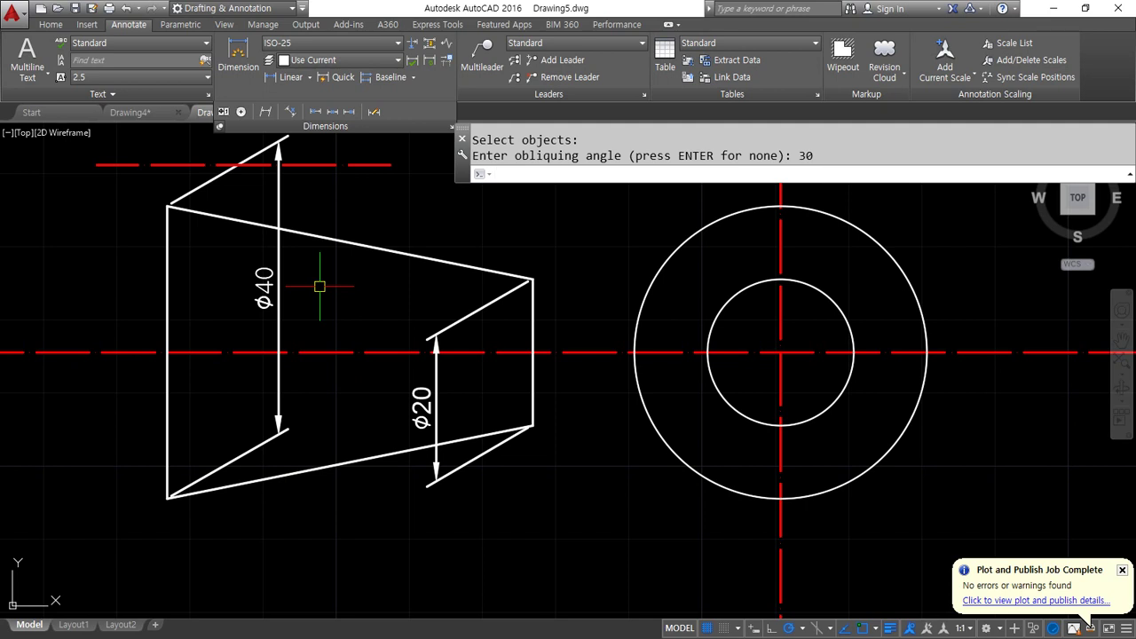
{"action": "key", "text": "ctrl+z"}
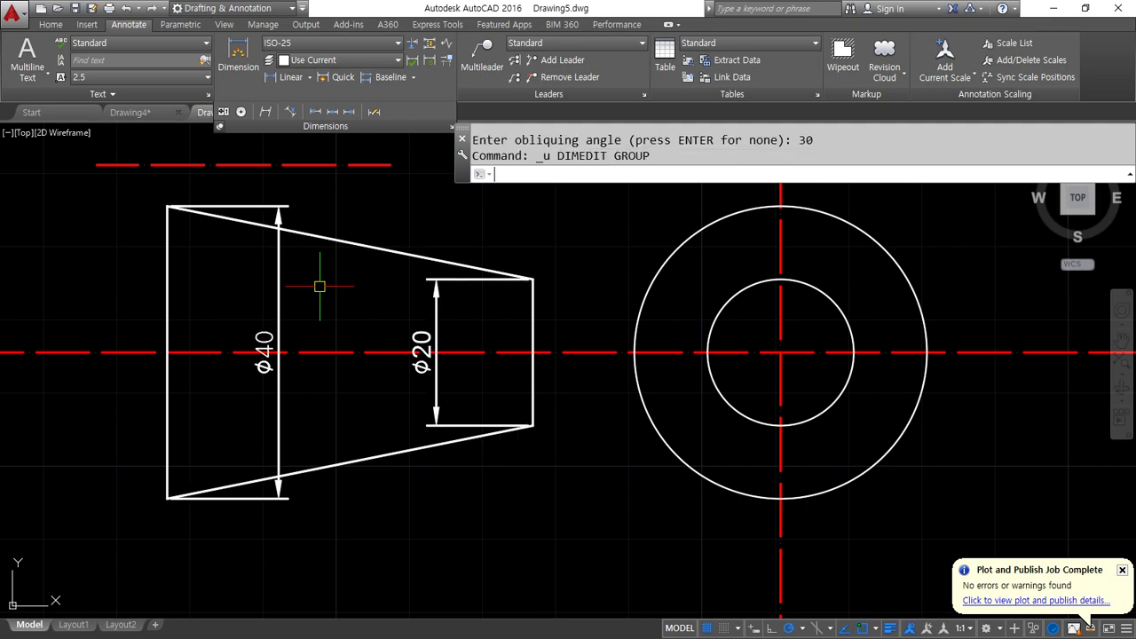
{"action": "left_click", "coordinate": [288, 114]}
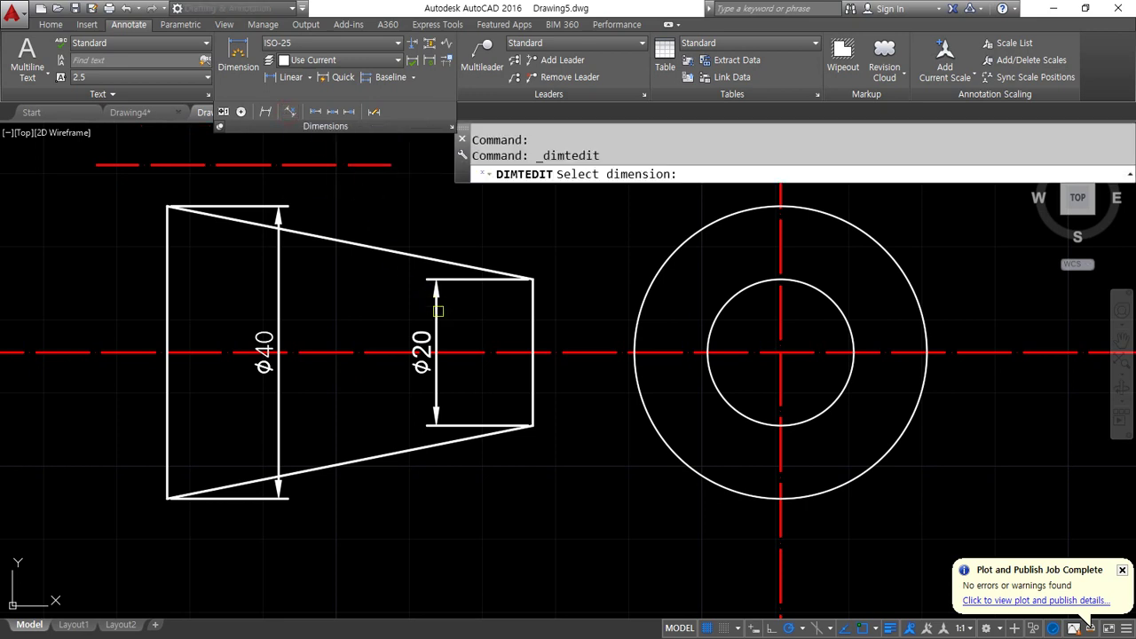
{"action": "left_click", "coordinate": [438, 311]}
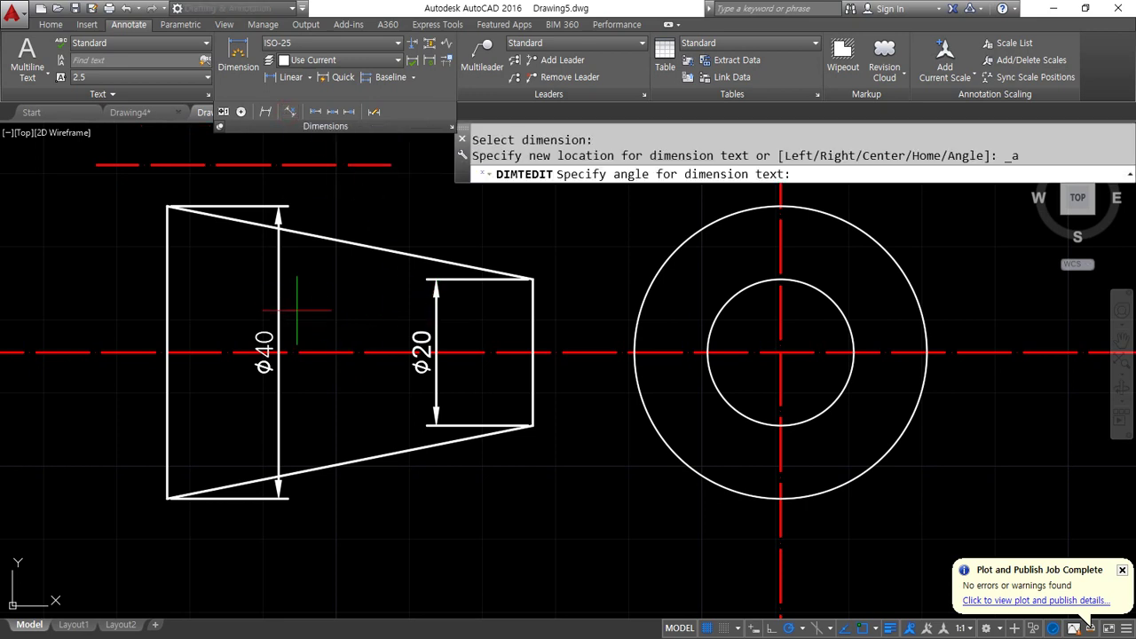
{"action": "key", "text": "Escape"}
{"action": "key", "text": "Escape"}
Oblique the extension lines of both diameter dimensions on the tapered part by 30 degrees
{"action": "left_click", "coordinate": [265, 111]}
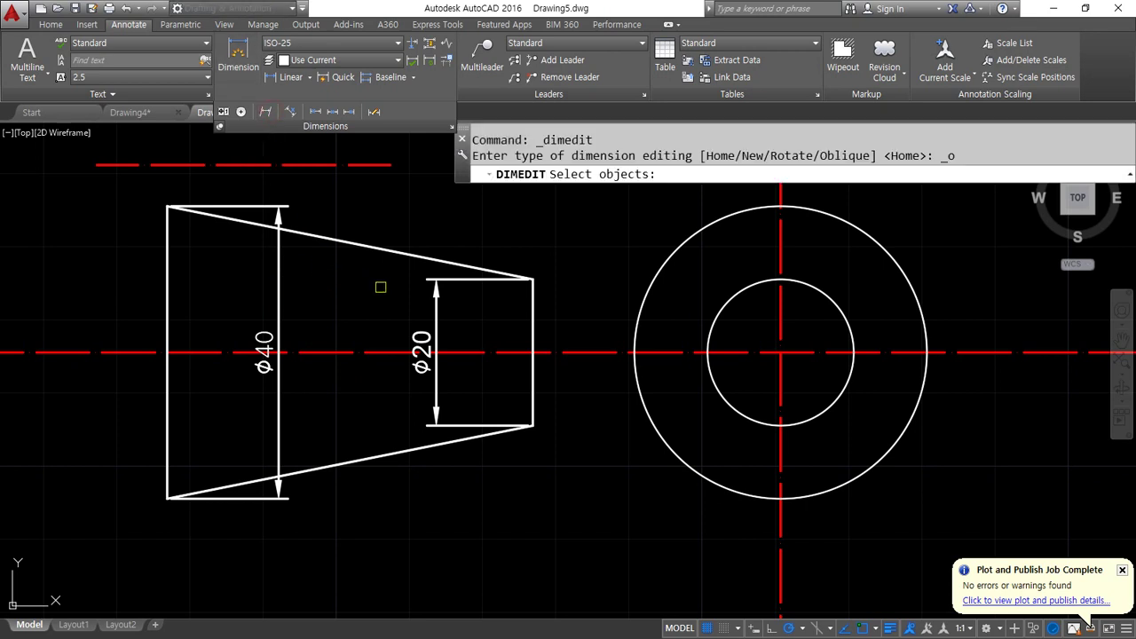
{"action": "left_click", "coordinate": [467, 310]}
{"action": "left_click", "coordinate": [192, 322]}
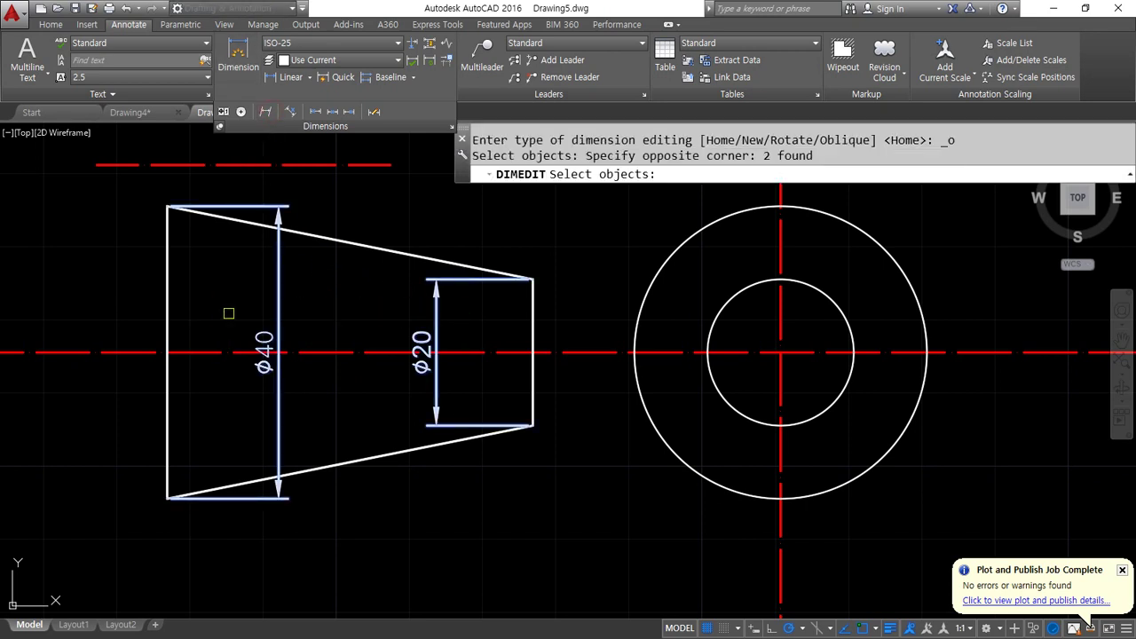
{"action": "key", "text": "Return"}
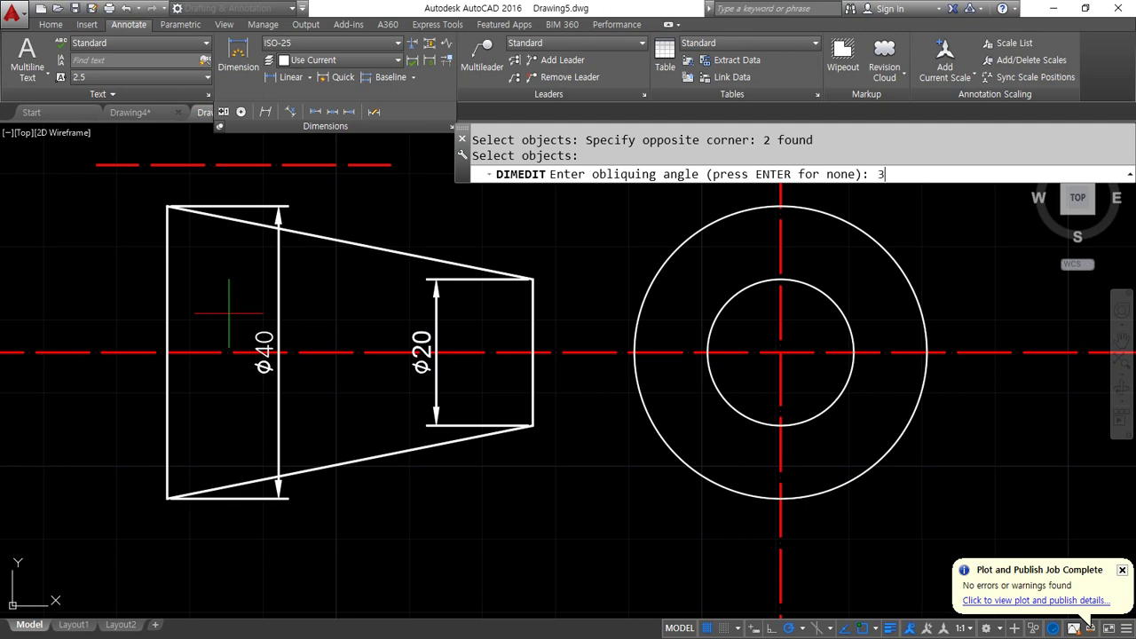
{"action": "key", "text": "Return"}
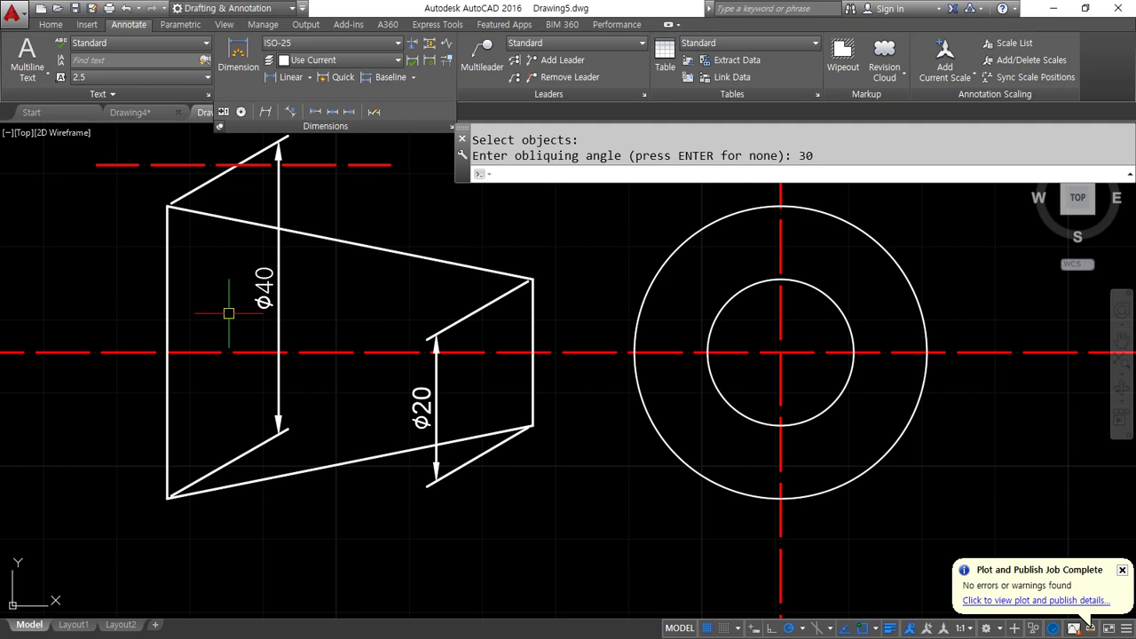
Draw a circle with a radius of 20 in the empty area below and left of the tapered part
{"action": "scroll", "coordinate": [426, 266], "scroll_direction": "down", "scroll_amount": 2}
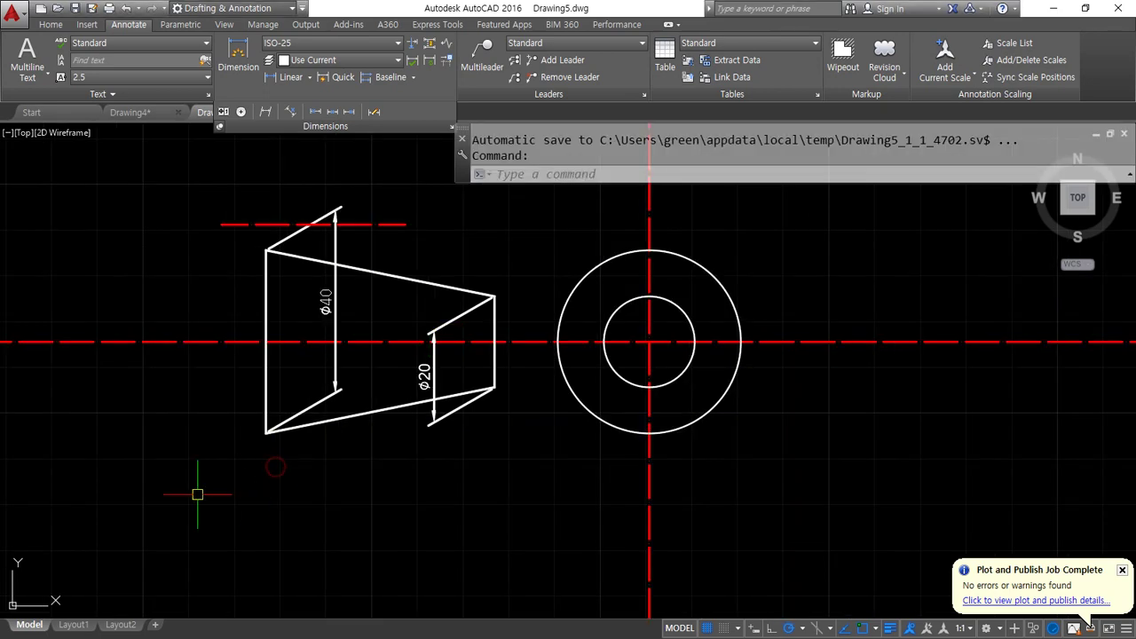
{"action": "middle_click_drag", "start_coordinate": [153, 490], "coordinate": [430, 257]}
{"action": "type", "text": "c"}
{"action": "key", "text": "Return"}
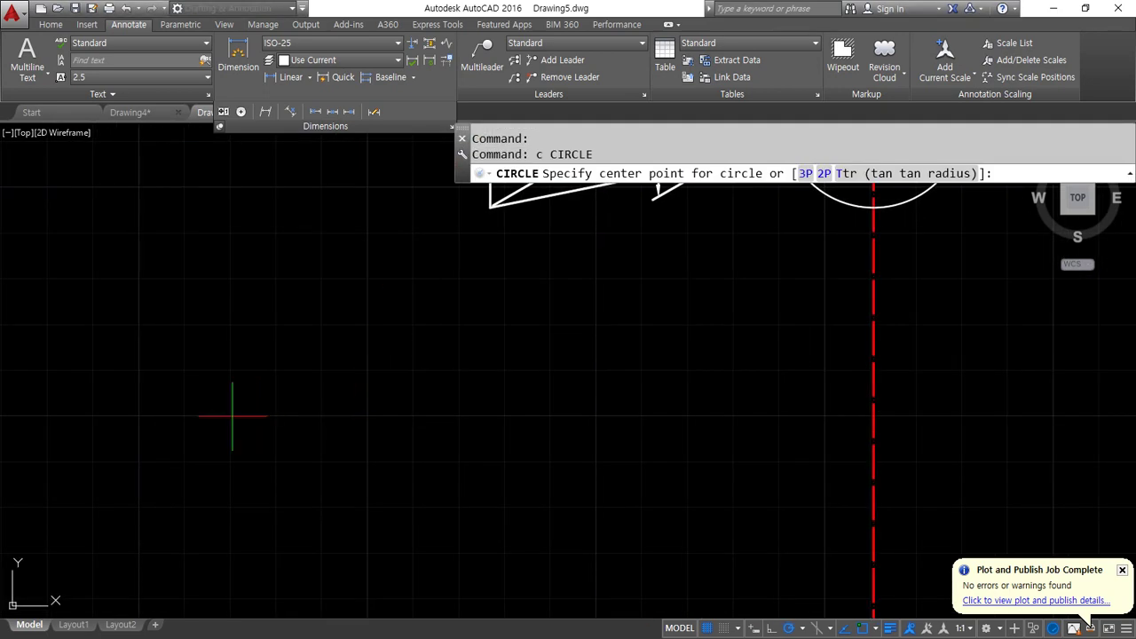
{"action": "left_click", "coordinate": [233, 417]}
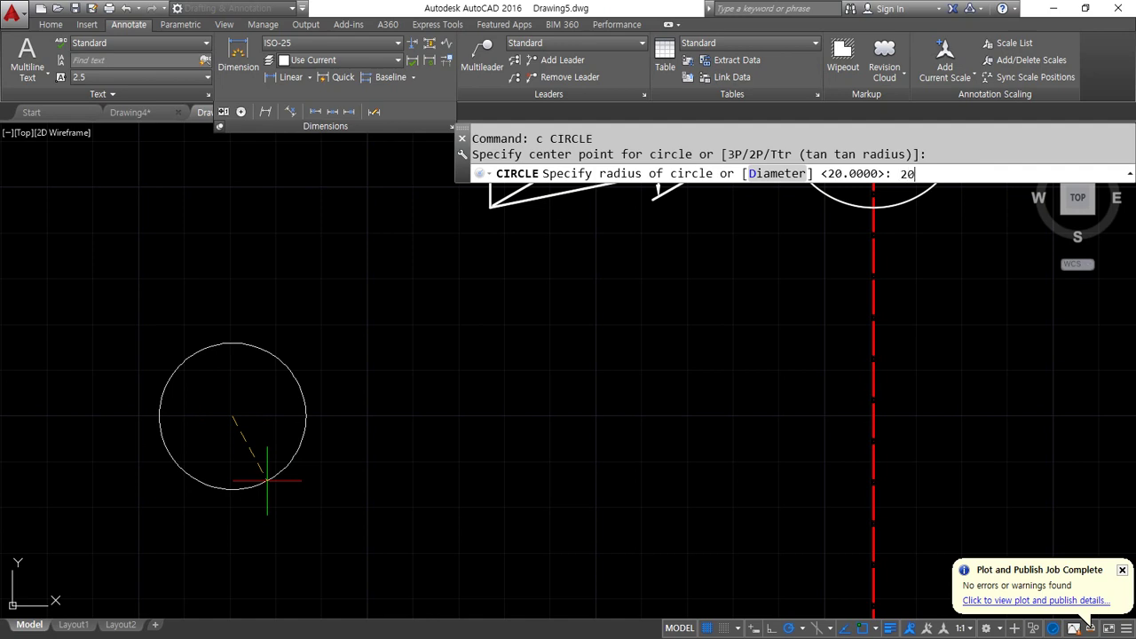
{"action": "key", "text": "Return"}
Add a center mark to the new circle below the tapered part
{"action": "middle_click_drag", "start_coordinate": [246, 467], "coordinate": [293, 471]}
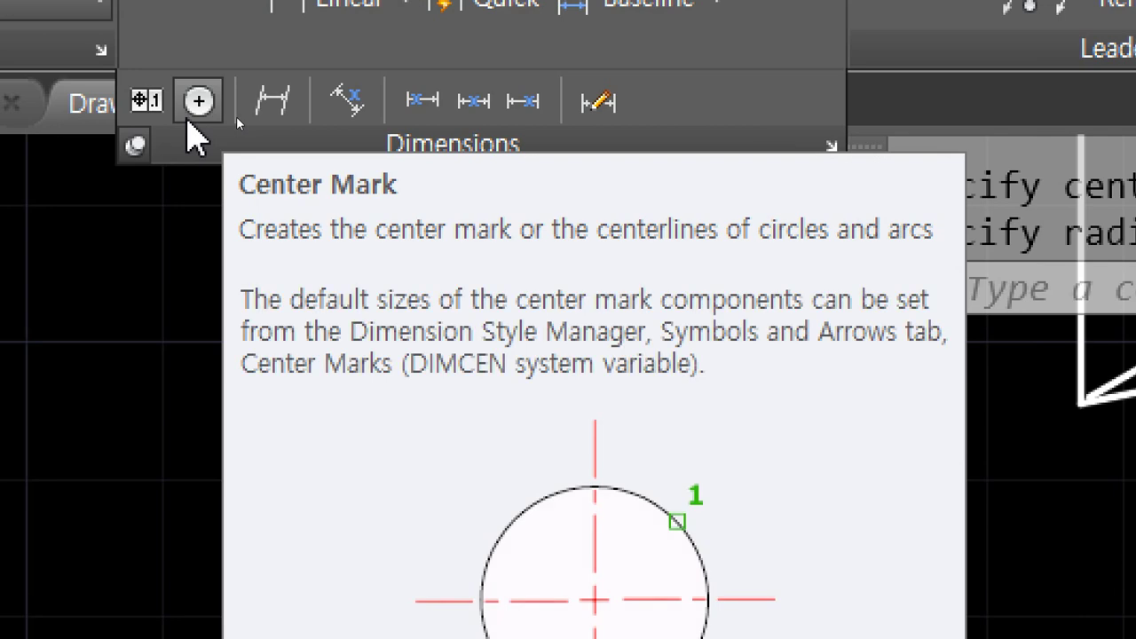
{"action": "left_click", "coordinate": [188, 119]}
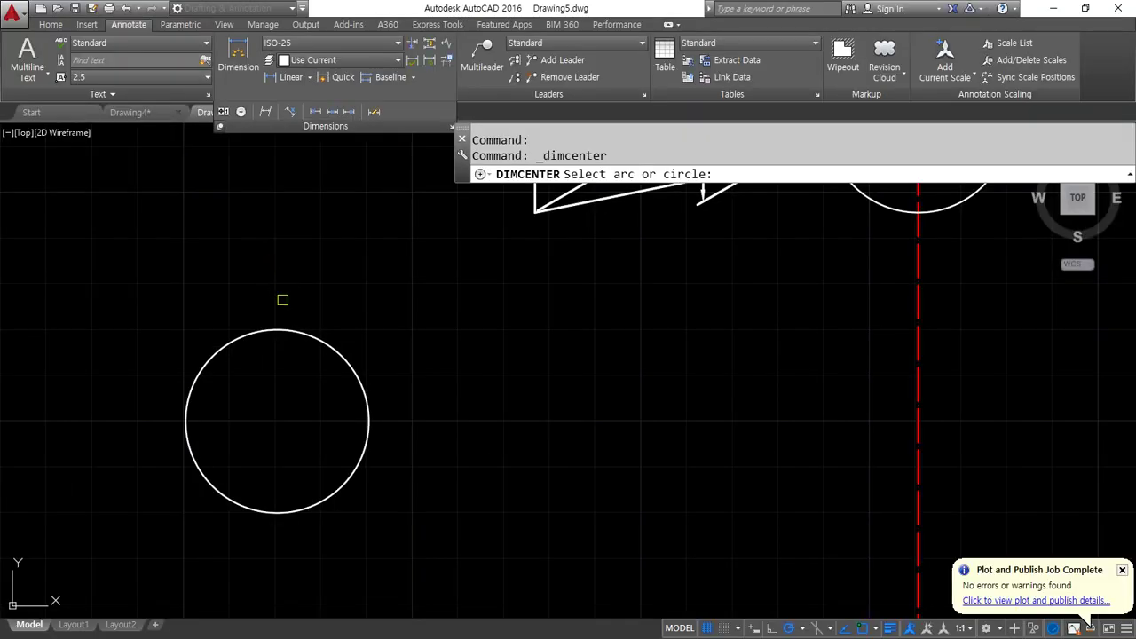
{"action": "left_click", "coordinate": [287, 327]}
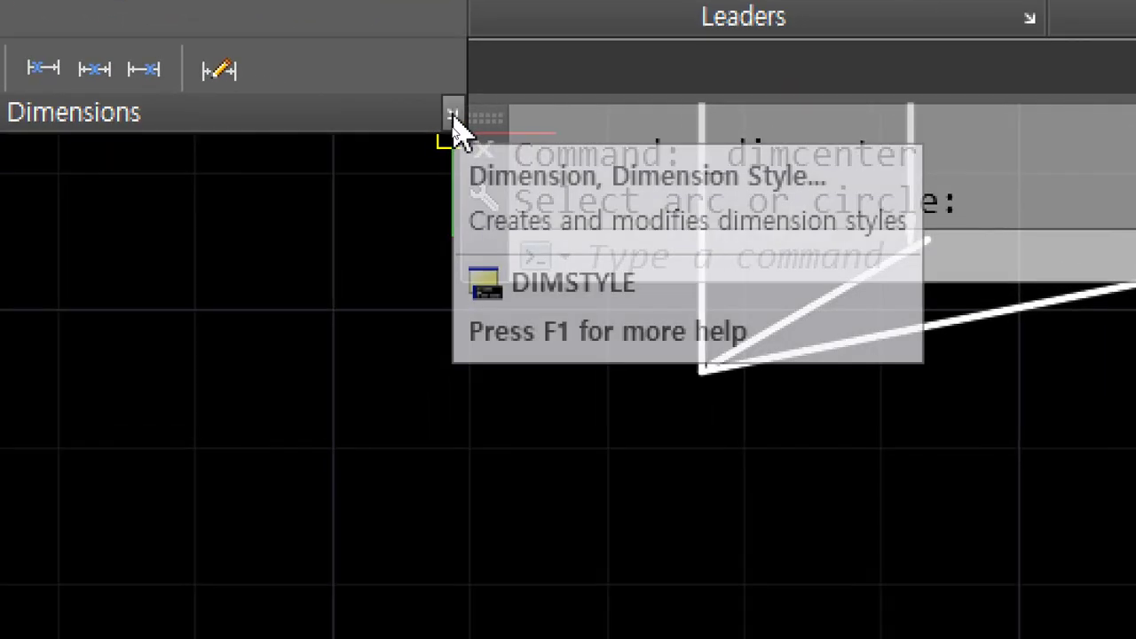
Examine the center mark type and size settings of the ISO-25 dimension style, leaving the style unmodified
{"action": "left_click", "coordinate": [452, 116]}
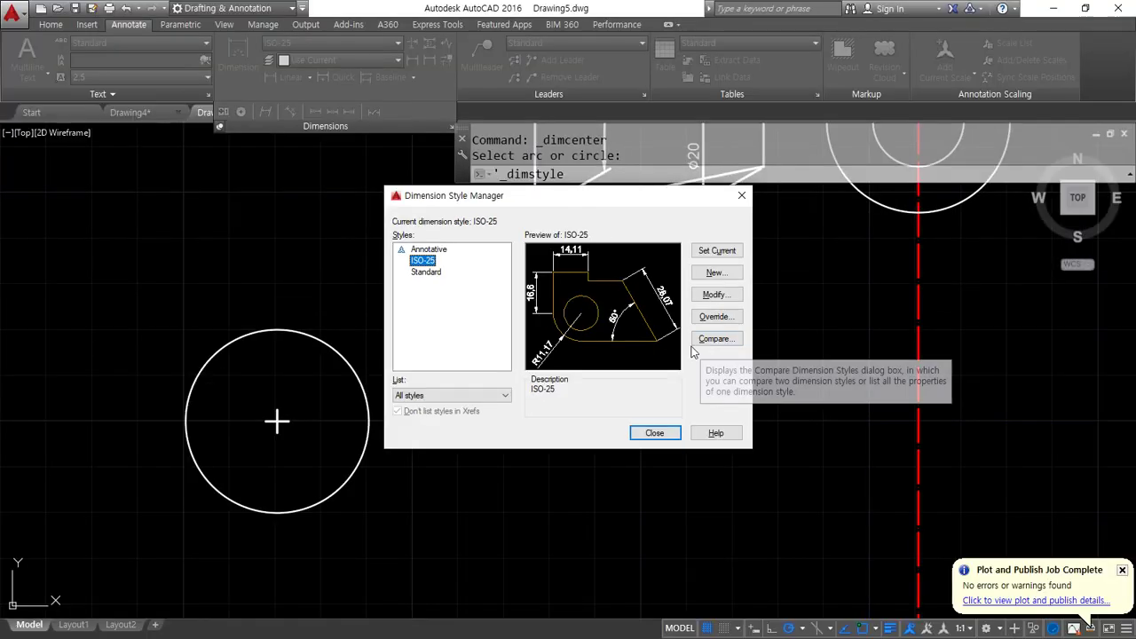
{"action": "left_click", "coordinate": [711, 297]}
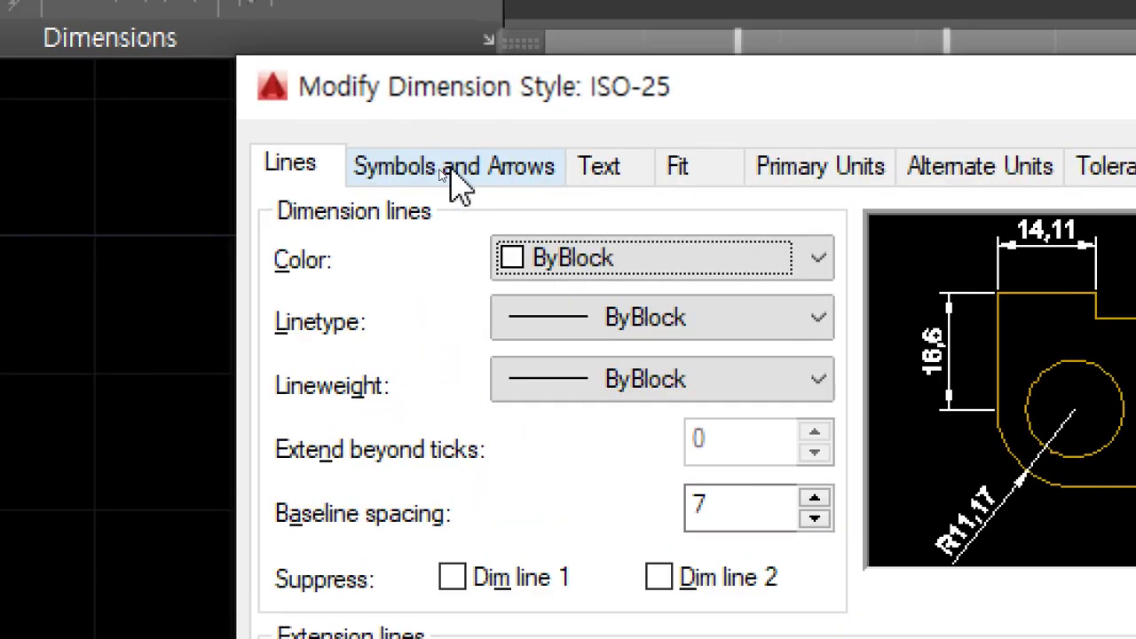
{"action": "left_click", "coordinate": [455, 177]}
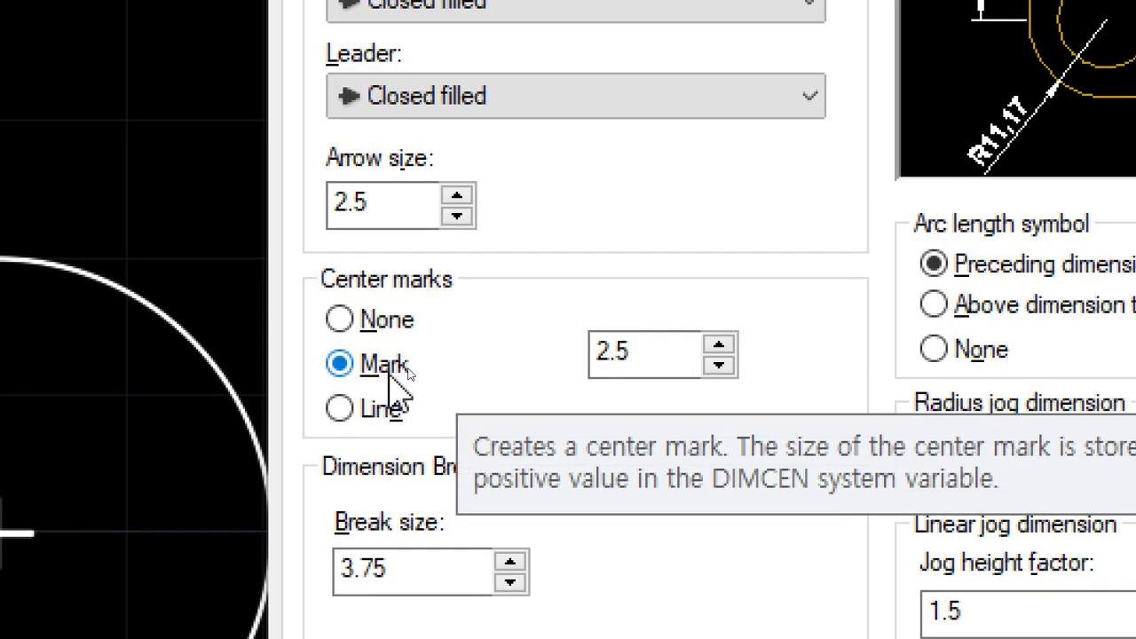
{"action": "left_click", "coordinate": [408, 367]}
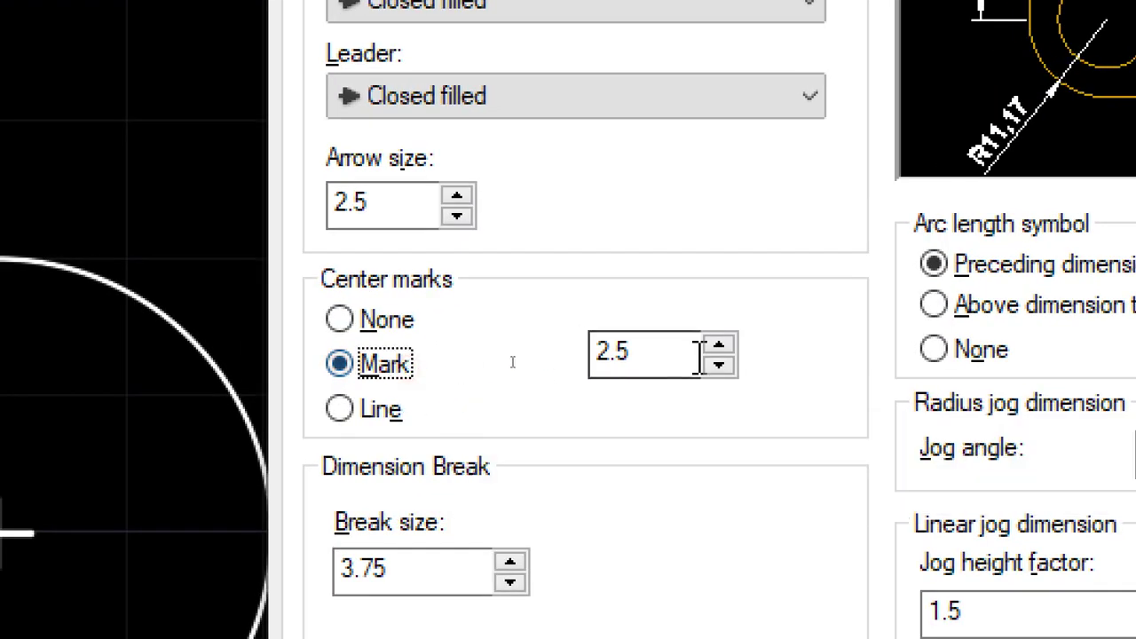
{"action": "left_click_drag", "start_coordinate": [672, 348], "coordinate": [568, 381]}
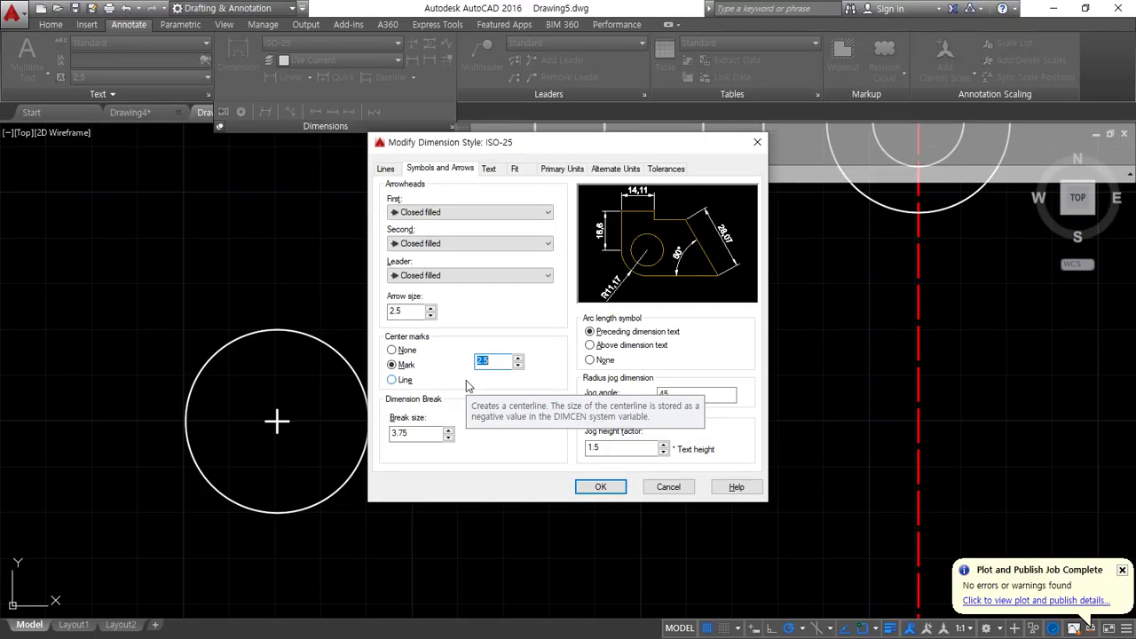
{"action": "key", "text": "Escape"}
{"action": "key", "text": "Escape"}
{"action": "key", "text": "Escape"}
{"action": "key", "text": "Escape"}
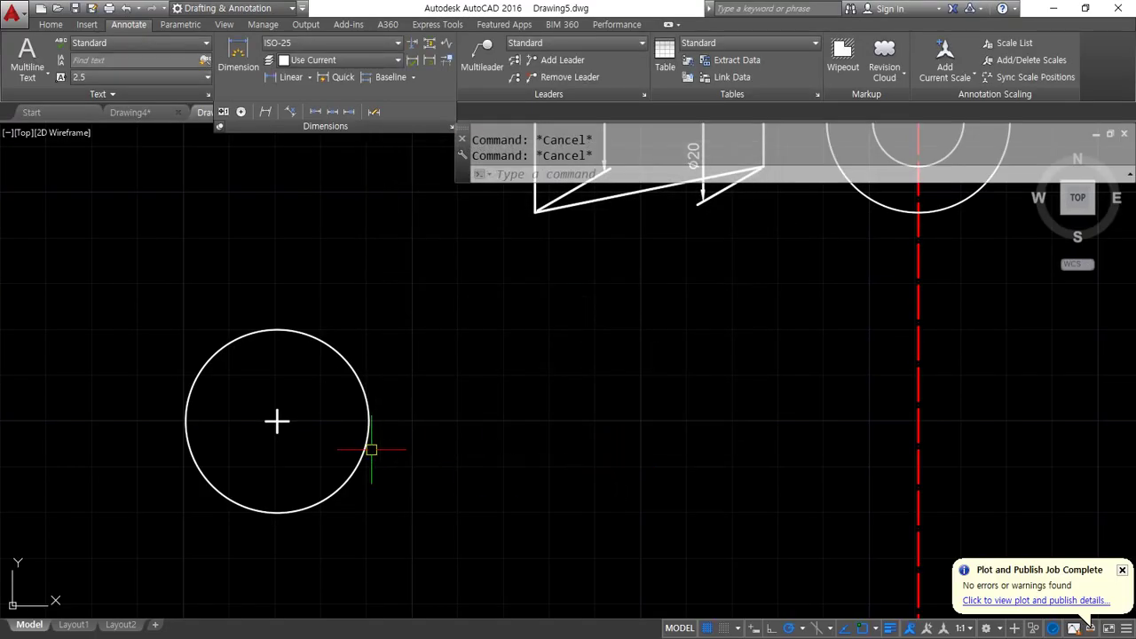
Add a horizontal linear dimension from the center mark's vertical line to its right end, placed below the mark
{"action": "scroll", "coordinate": [331, 443], "scroll_direction": "up", "scroll_amount": 6}
{"action": "mouse_move", "coordinate": [224, 401]}
{"action": "middle_mouse_down"}
{"action": "mouse_move", "coordinate": [230, 384]}
{"action": "mouse_move", "coordinate": [319, 369]}
{"action": "middle_mouse_up"}
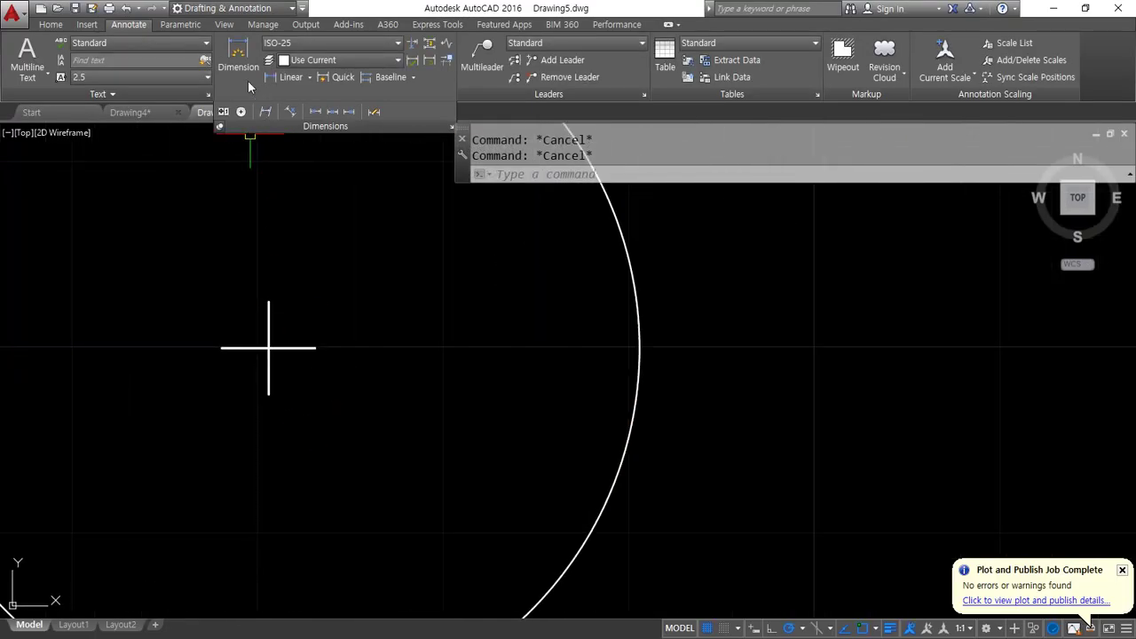
{"action": "left_click", "coordinate": [284, 78]}
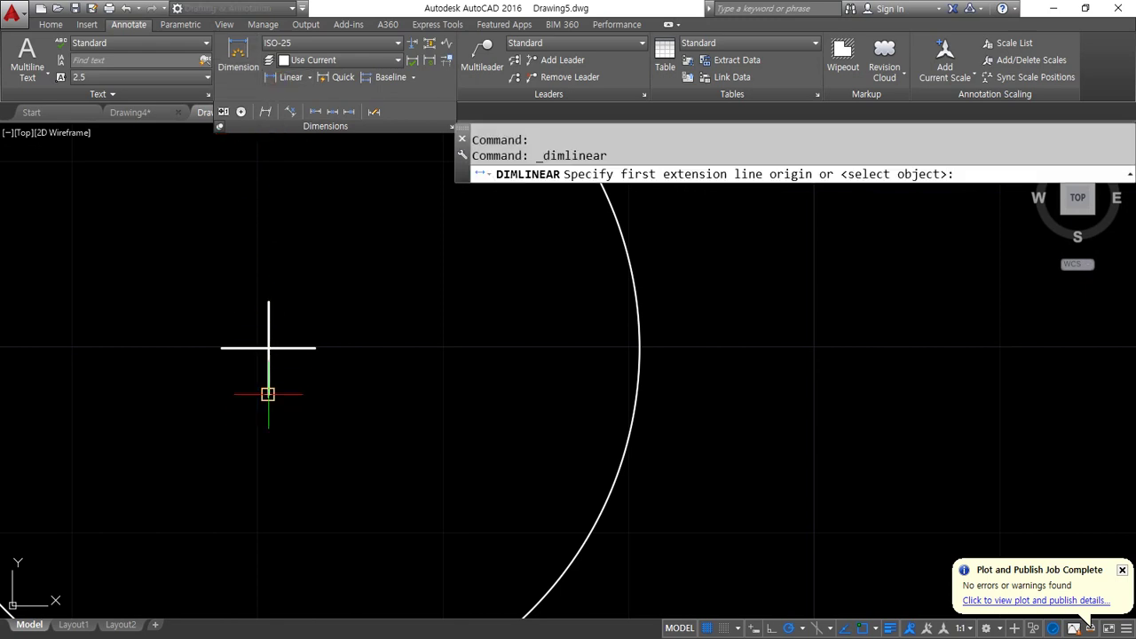
{"action": "left_click", "coordinate": [268, 394]}
{"action": "left_click", "coordinate": [315, 348]}
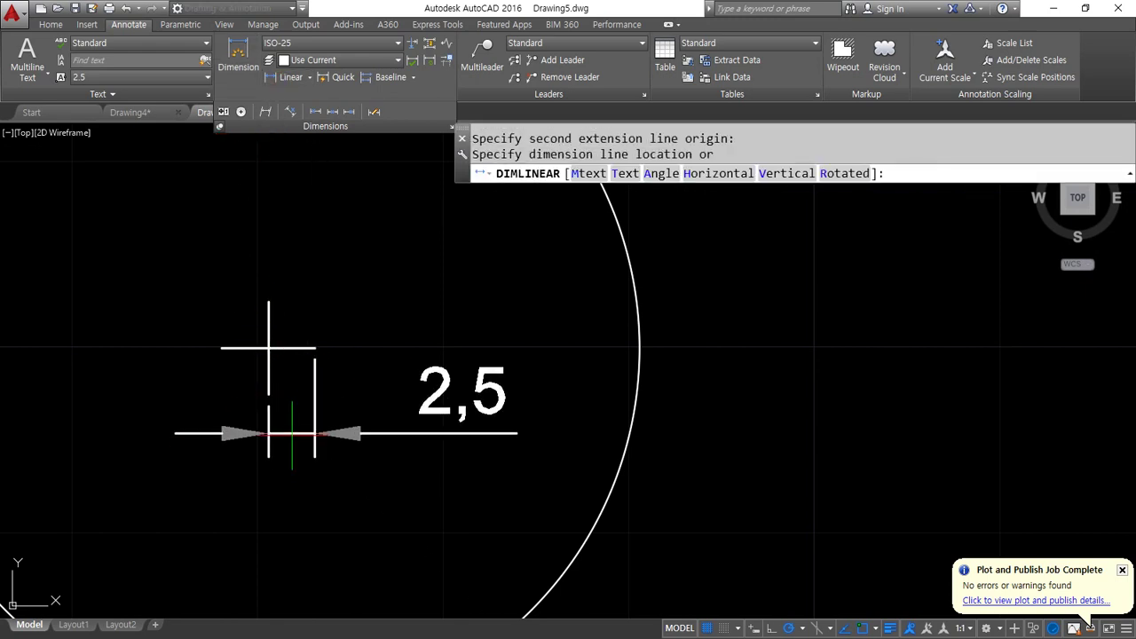
{"action": "left_click", "coordinate": [294, 503]}
{"action": "key", "text": "Return"}
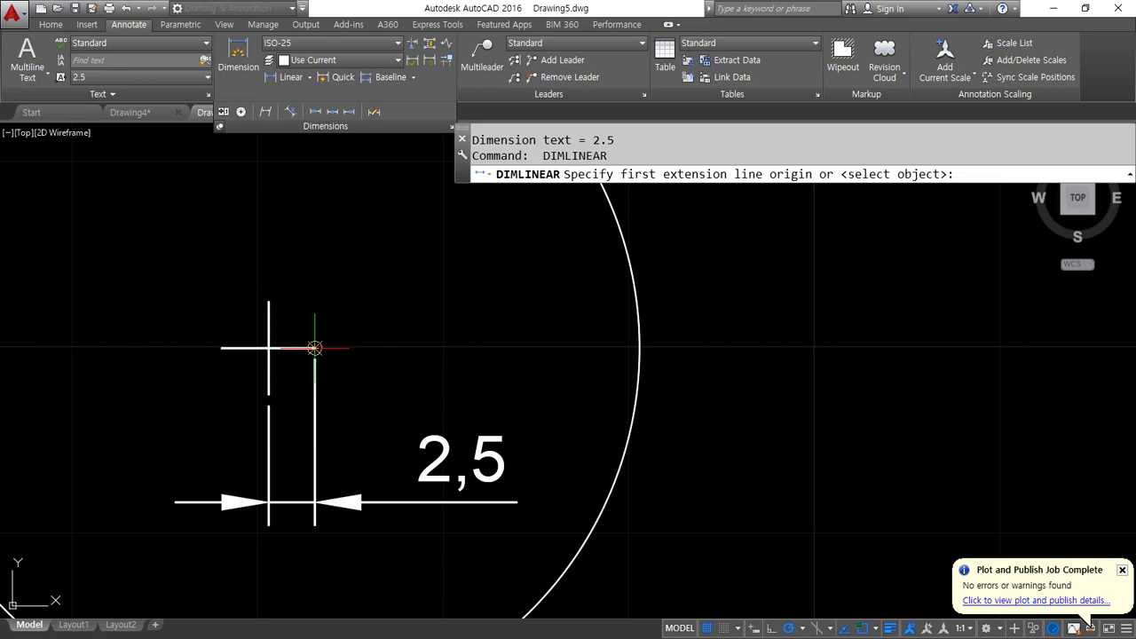
Add a vertical linear dimension from the center mark's right end to its upper end, placed right of the mark
{"action": "left_click", "coordinate": [313, 347]}
{"action": "left_click", "coordinate": [268, 302]}
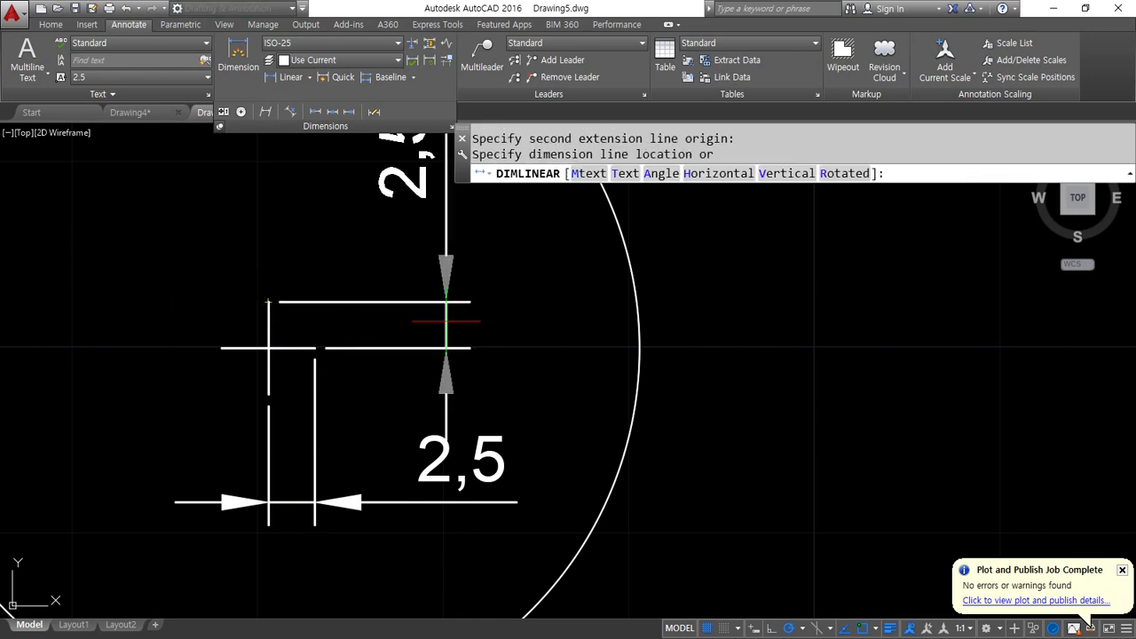
{"action": "left_click", "coordinate": [447, 316]}
{"action": "scroll", "coordinate": [392, 372], "scroll_direction": "down", "scroll_amount": 2}
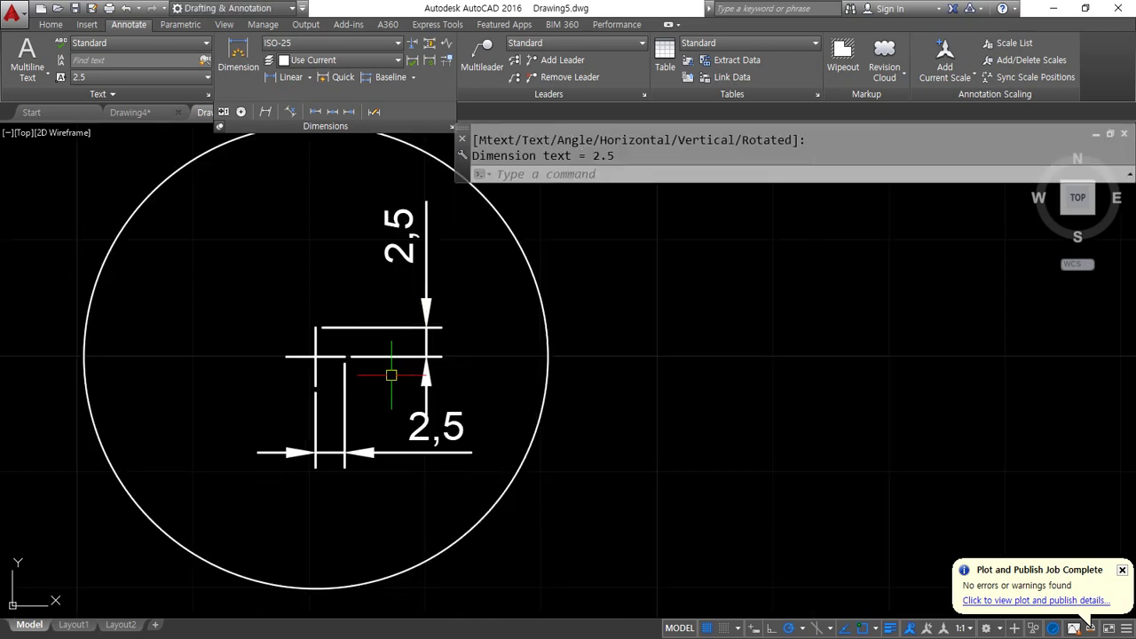
Delete both linear dimensions on the circle's center mark
{"action": "scroll", "coordinate": [332, 342], "scroll_direction": "up", "scroll_amount": 2}
{"action": "left_click", "coordinate": [513, 528]}
{"action": "left_click", "coordinate": [433, 386]}
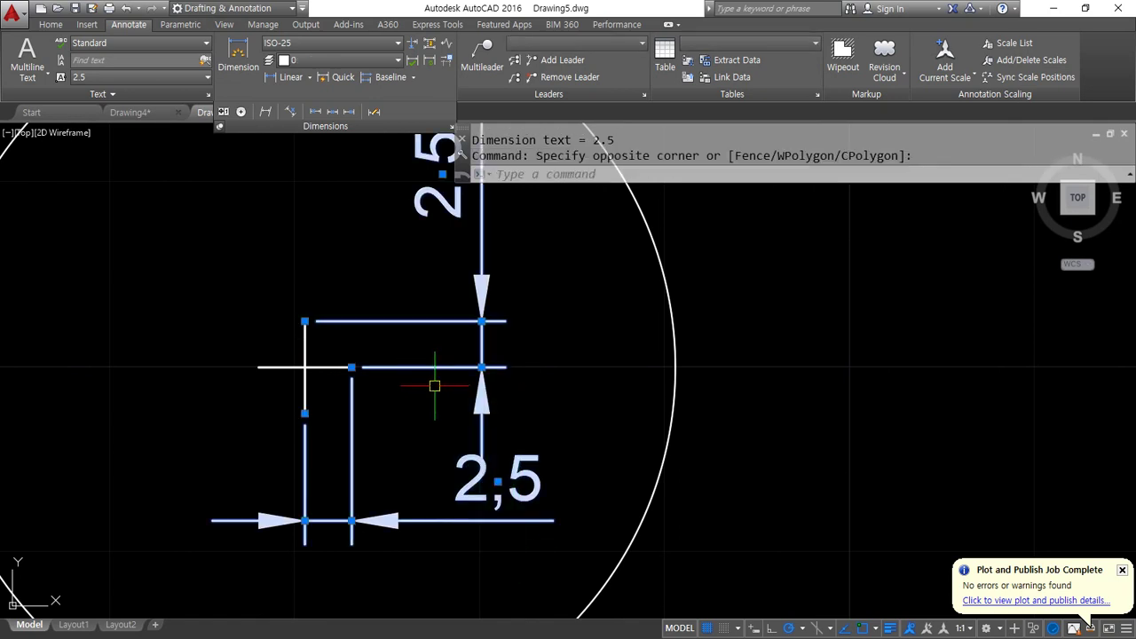
{"action": "key", "text": "Delete"}
{"action": "scroll", "coordinate": [249, 374], "scroll_direction": "up", "scroll_amount": 2}
{"action": "key", "text": "ctrl+shift+d"}
{"action": "left_click_drag", "start_coordinate": [242, 364], "coordinate": [241, 380]}
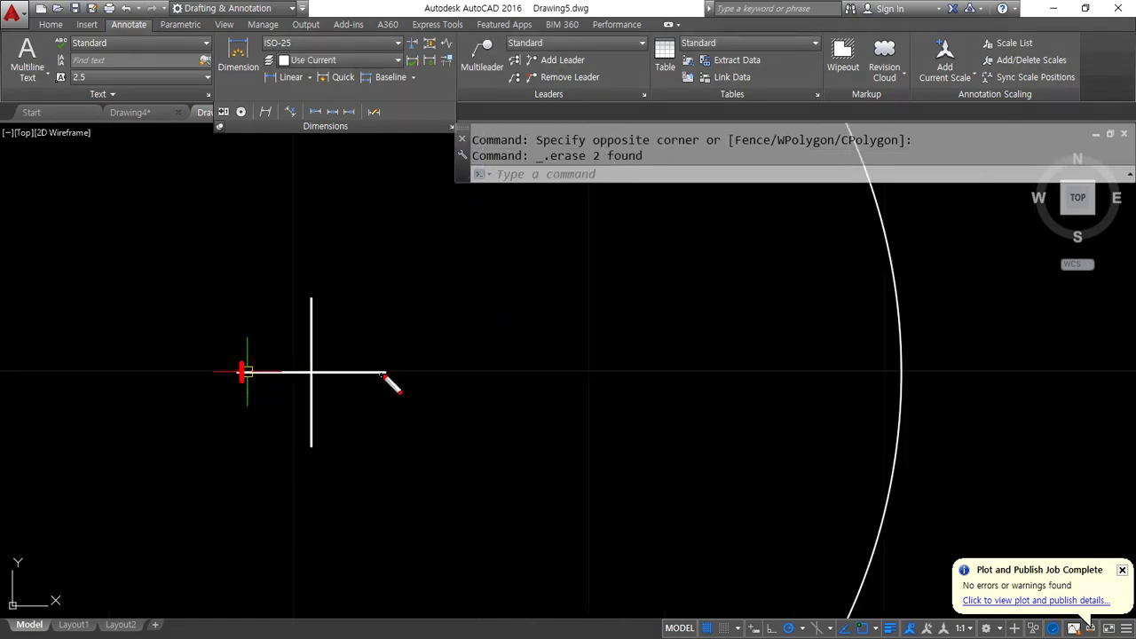
{"action": "left_click_drag", "start_coordinate": [387, 372], "coordinate": [387, 400]}
{"action": "left_click_drag", "start_coordinate": [311, 450], "coordinate": [343, 453]}
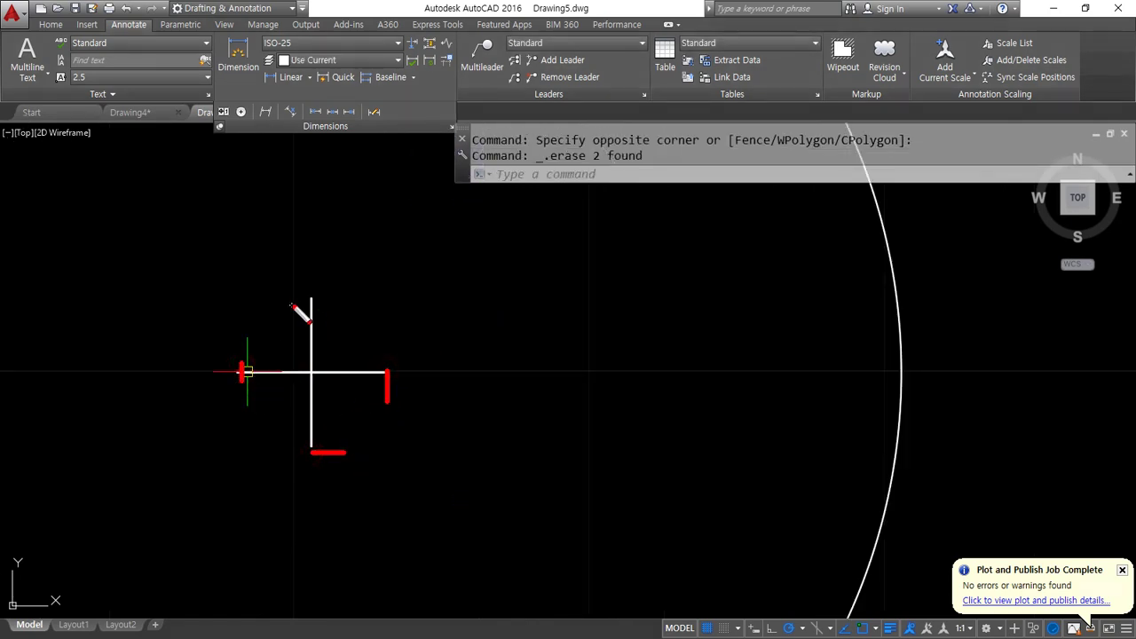
{"action": "key", "text": "Escape"}
Move the center mark's vertical line horizontally to the right, away from the circle's center
{"action": "type", "text": "m"}
{"action": "key", "text": "space"}
{"action": "left_click", "coordinate": [333, 419]}
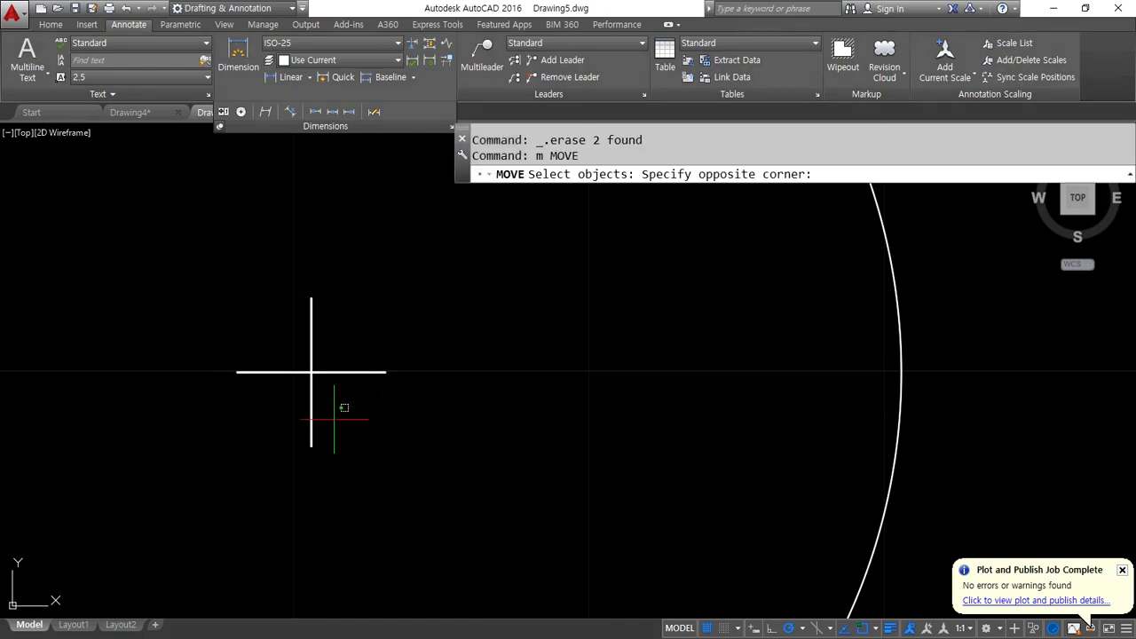
{"action": "left_click", "coordinate": [296, 392]}
{"action": "key", "text": "space"}
{"action": "left_click", "coordinate": [370, 417]}
{"action": "left_click", "coordinate": [477, 417]}
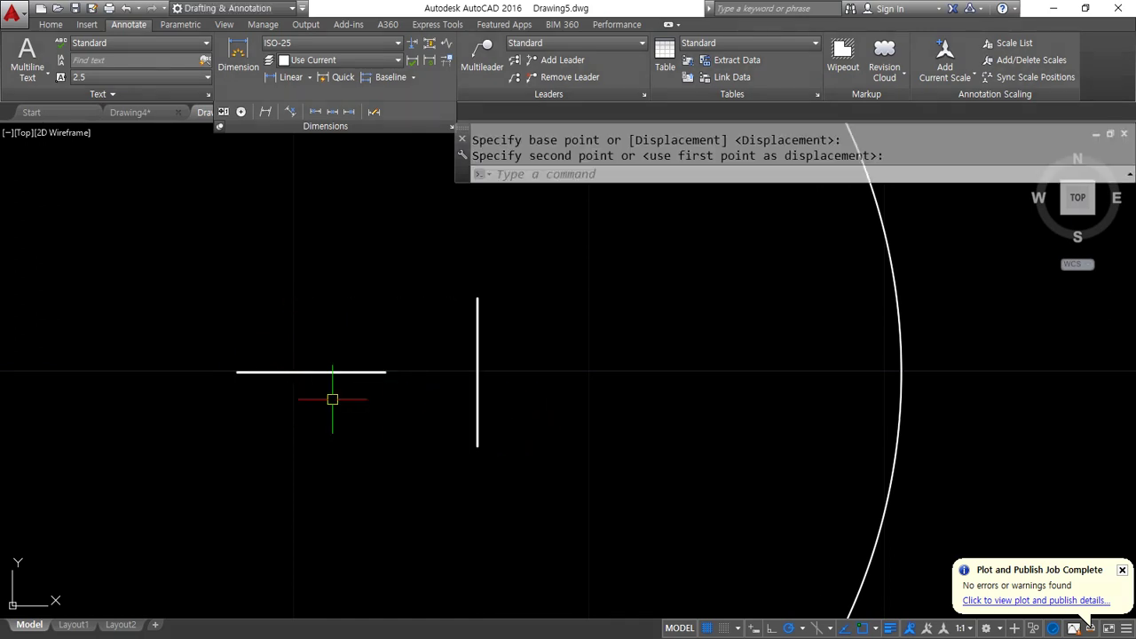
Move the center mark's horizontal line up and to the left, away from the circle's center
{"action": "key", "text": "space"}
{"action": "left_click", "coordinate": [332, 399]}
{"action": "left_click", "coordinate": [282, 329]}
{"action": "key", "text": "space"}
{"action": "left_click", "coordinate": [225, 401]}
{"action": "left_click", "coordinate": [182, 340]}
{"action": "scroll", "coordinate": [402, 348], "scroll_direction": "down", "scroll_amount": 2}
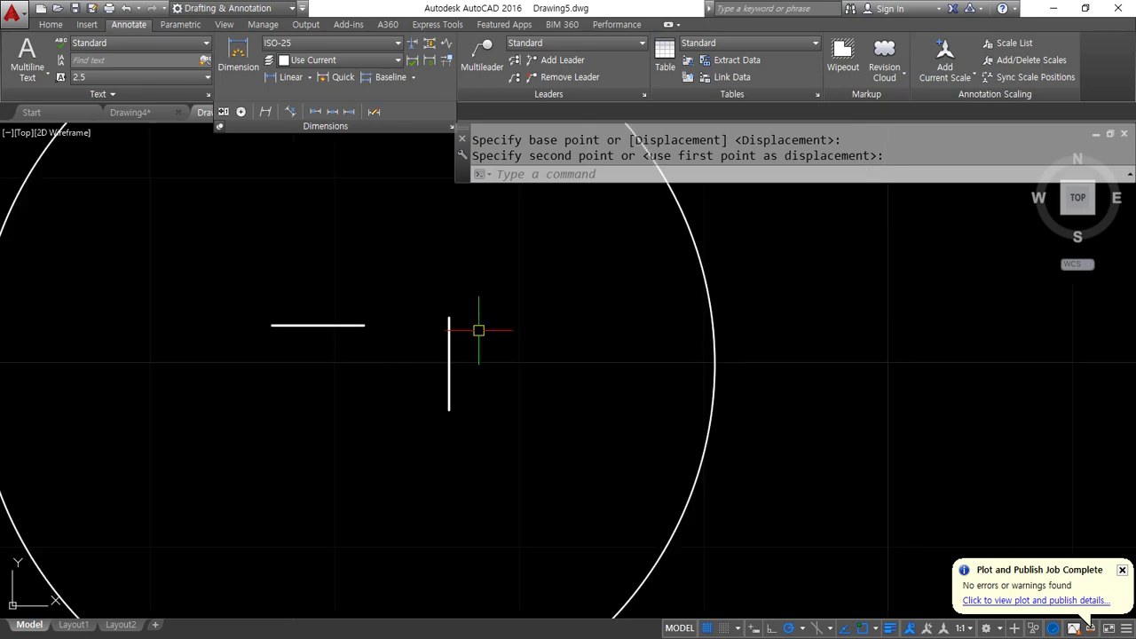
Erase both separated center mark lines inside the circle
{"action": "left_click", "coordinate": [494, 288]}
{"action": "left_click", "coordinate": [219, 430]}
{"action": "type", "text": "e"}
{"action": "key", "text": "space"}
Modify the ISO-25 dimension style so that the center mark size is 25
{"action": "type", "text": "z"}
{"action": "key", "text": "space"}
{"action": "type", "text": "a"}
{"action": "key", "text": "space"}
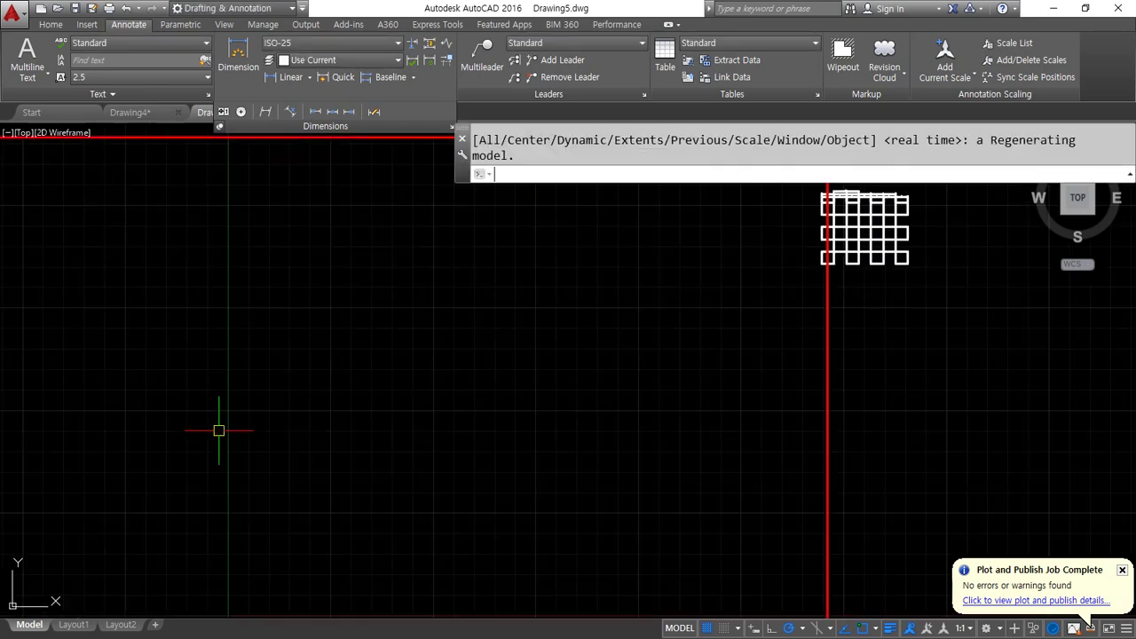
{"action": "middle_click_drag", "start_coordinate": [755, 187], "coordinate": [446, 350]}
{"action": "scroll", "coordinate": [369, 378], "scroll_direction": "up", "scroll_amount": 3}
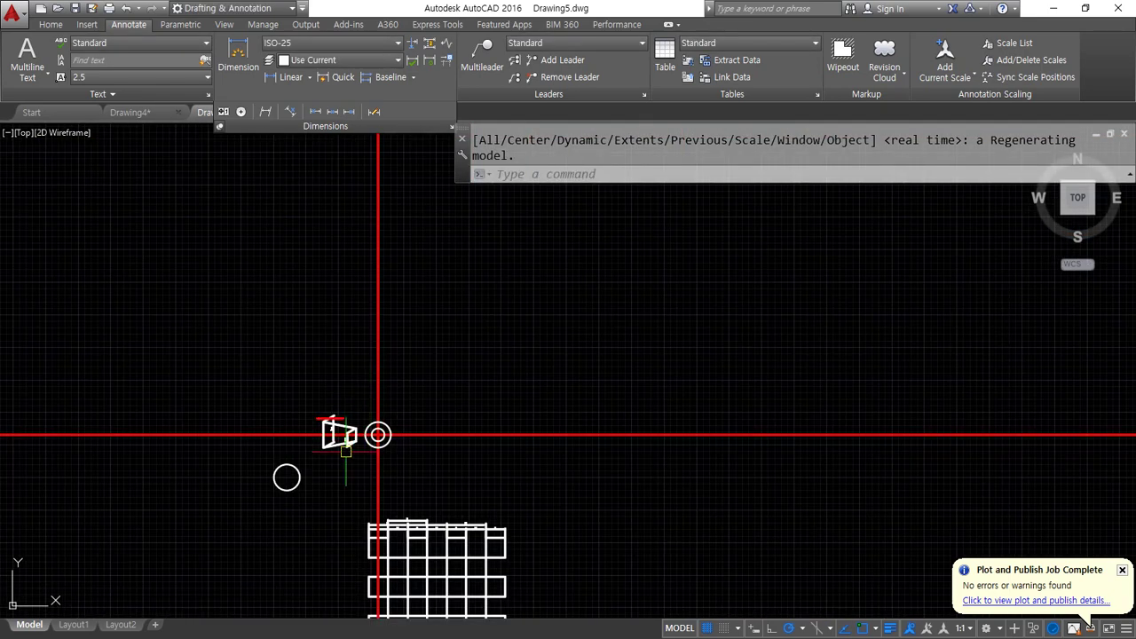
{"action": "scroll", "coordinate": [301, 477], "scroll_direction": "up", "scroll_amount": 4}
{"action": "middle_click_drag", "start_coordinate": [302, 475], "coordinate": [419, 417]}
{"action": "type", "text": "d"}
{"action": "key", "text": "space"}
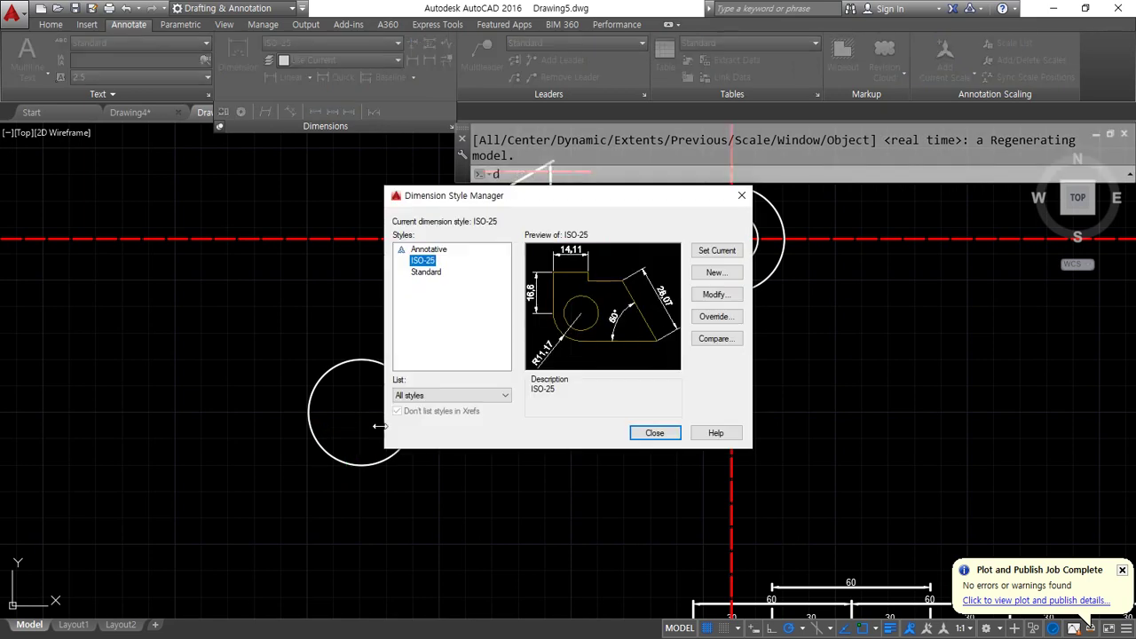
{"action": "left_click", "coordinate": [711, 295]}
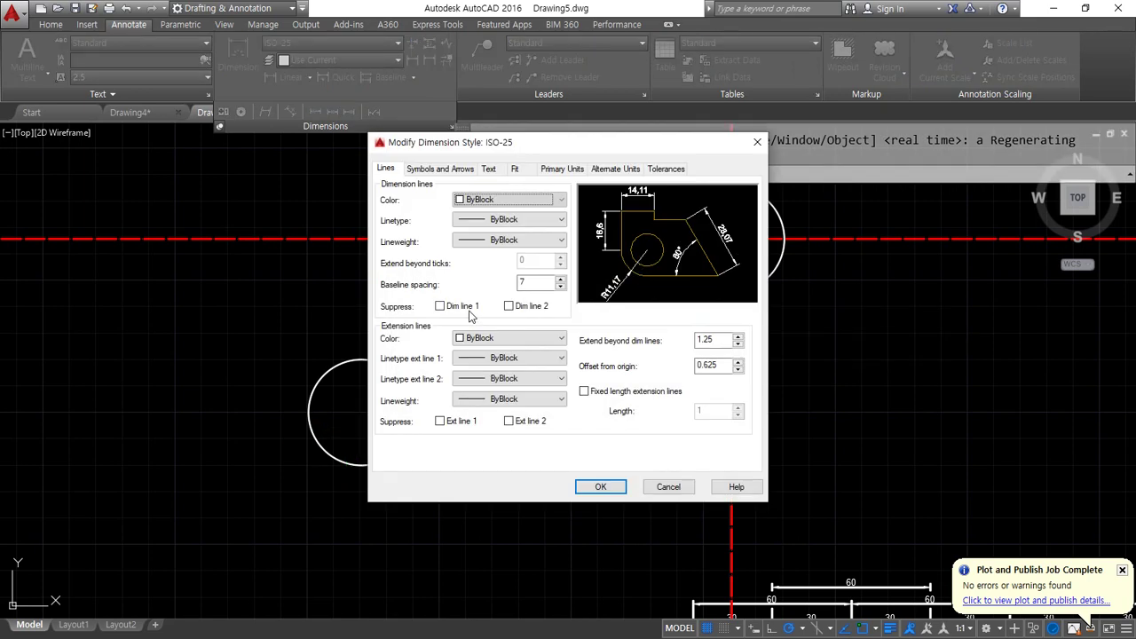
{"action": "left_click", "coordinate": [459, 171]}
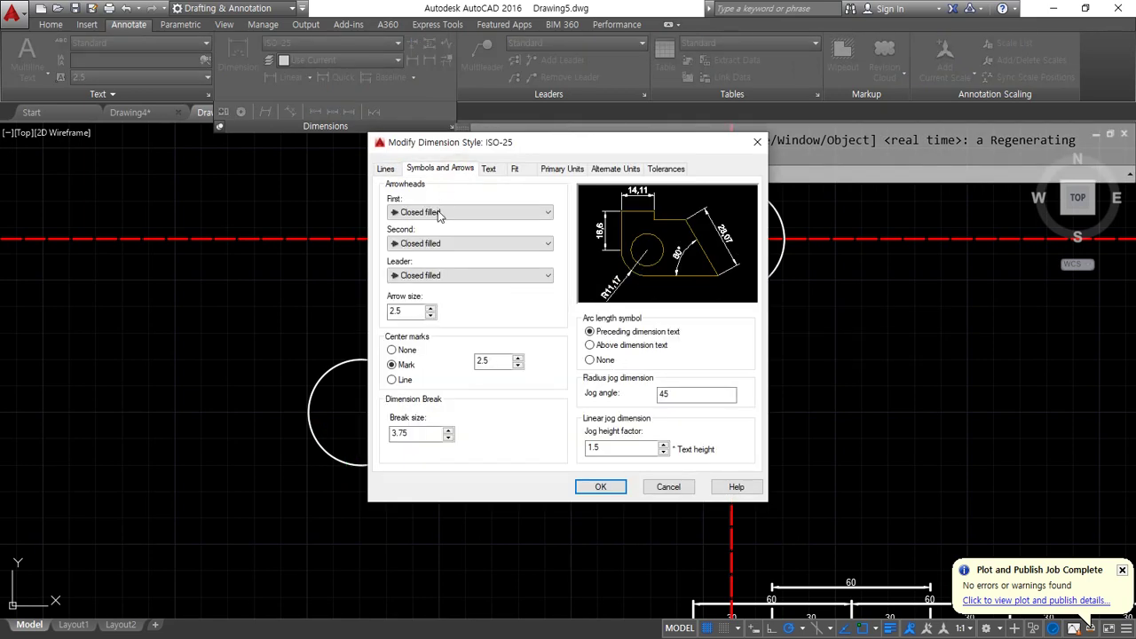
{"action": "double_click", "coordinate": [492, 359]}
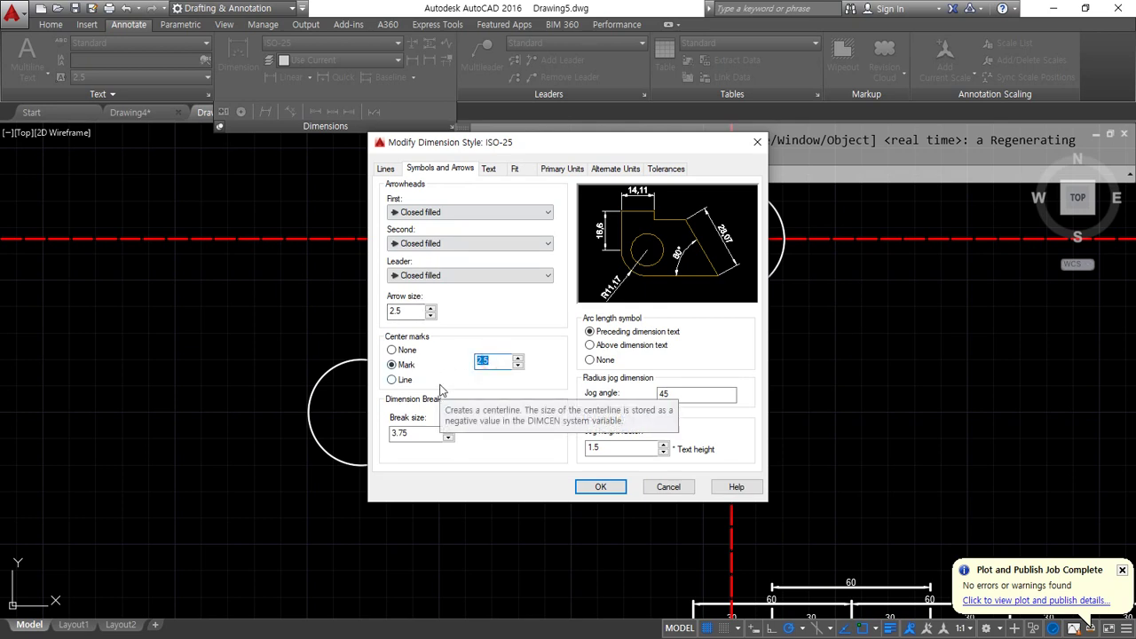
{"action": "type", "text": "25"}
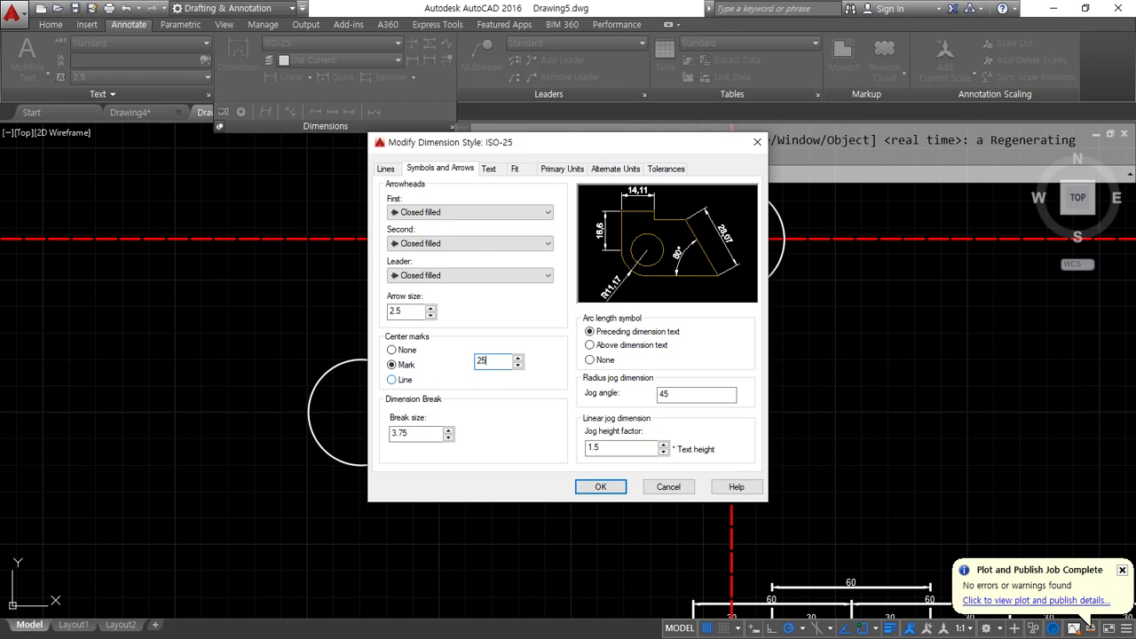
{"action": "left_click", "coordinate": [600, 487]}
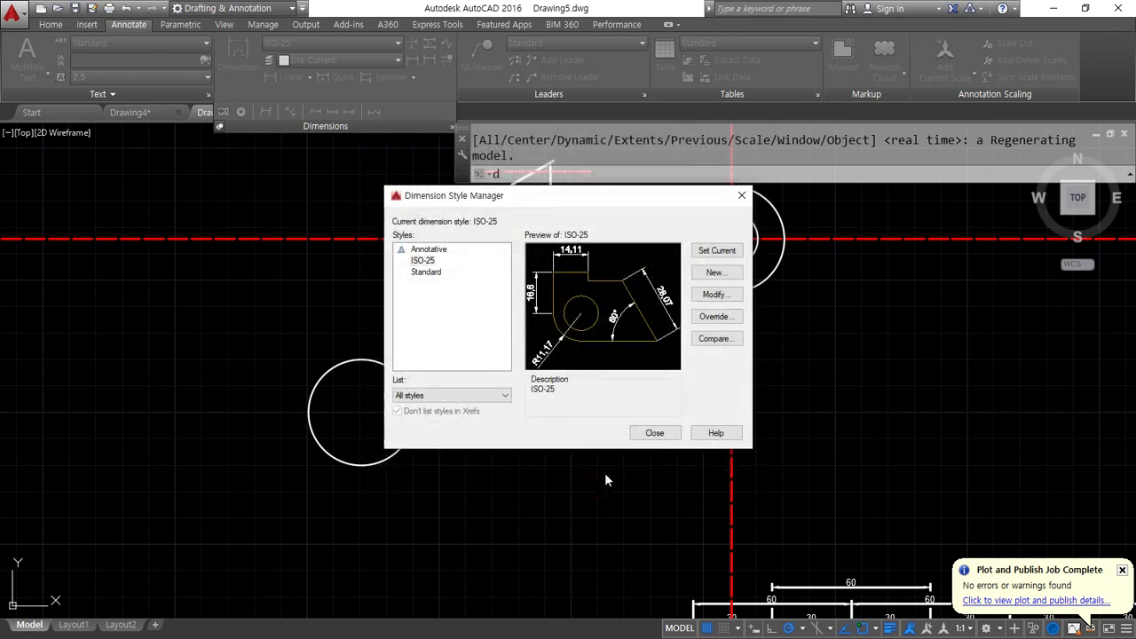
{"action": "left_click", "coordinate": [650, 435]}
Add a center mark to the circle below and left of the tapered part using the enlarged size
{"action": "left_click", "coordinate": [241, 111]}
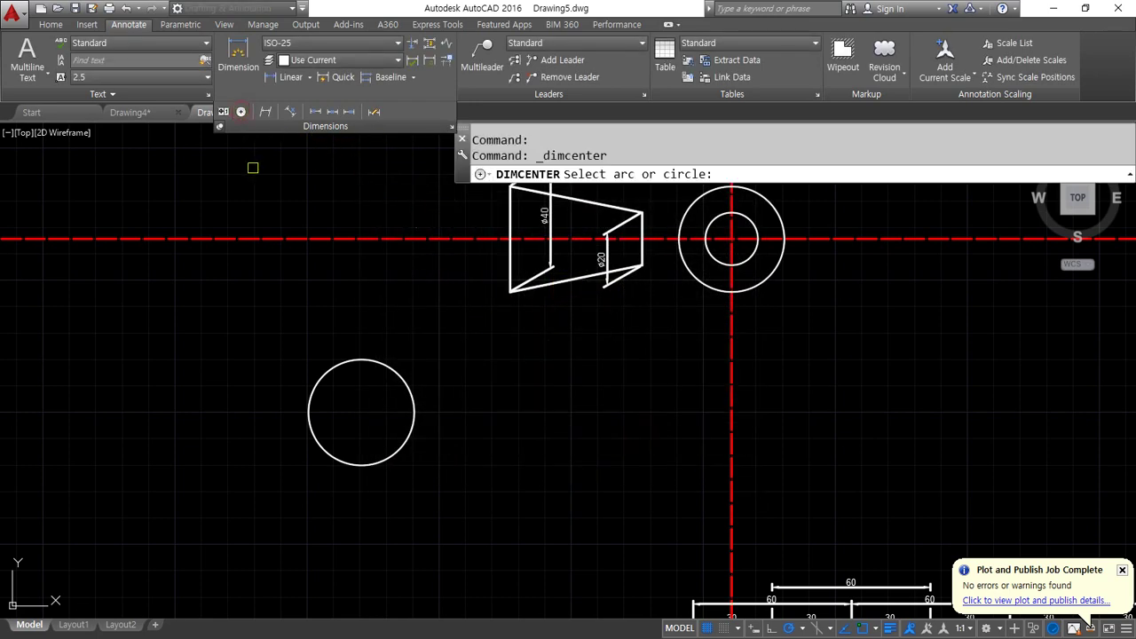
{"action": "left_click", "coordinate": [372, 366]}
{"action": "scroll", "coordinate": [386, 419], "scroll_direction": "up", "scroll_amount": 3}
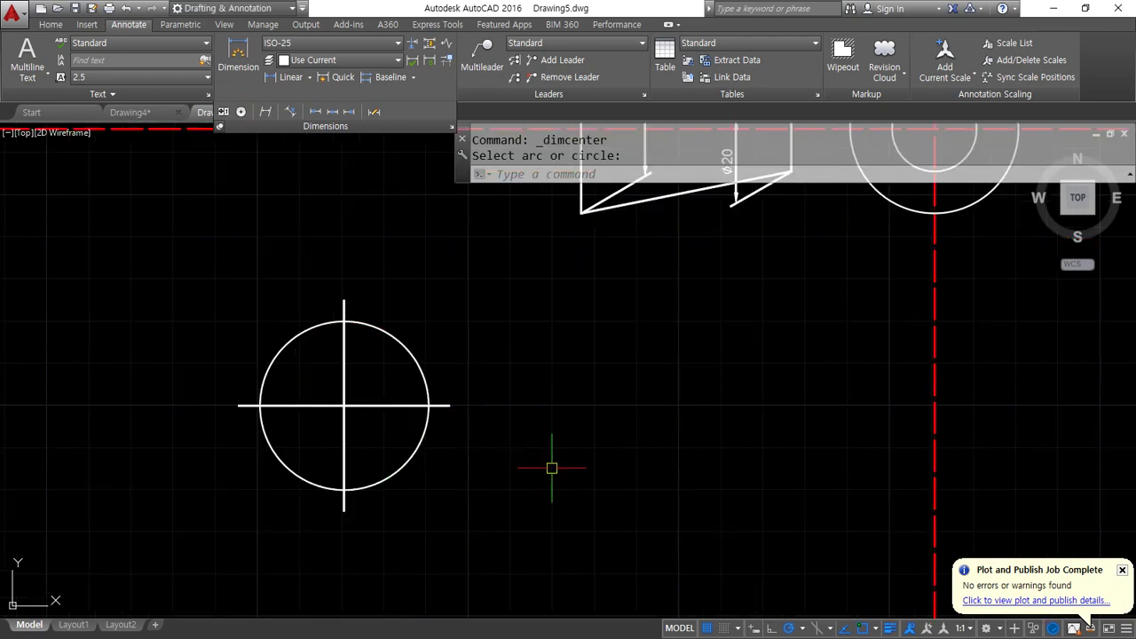
Erase the two lines of the large center mark from the circle
{"action": "left_click_drag", "start_coordinate": [376, 418], "coordinate": [285, 355]}
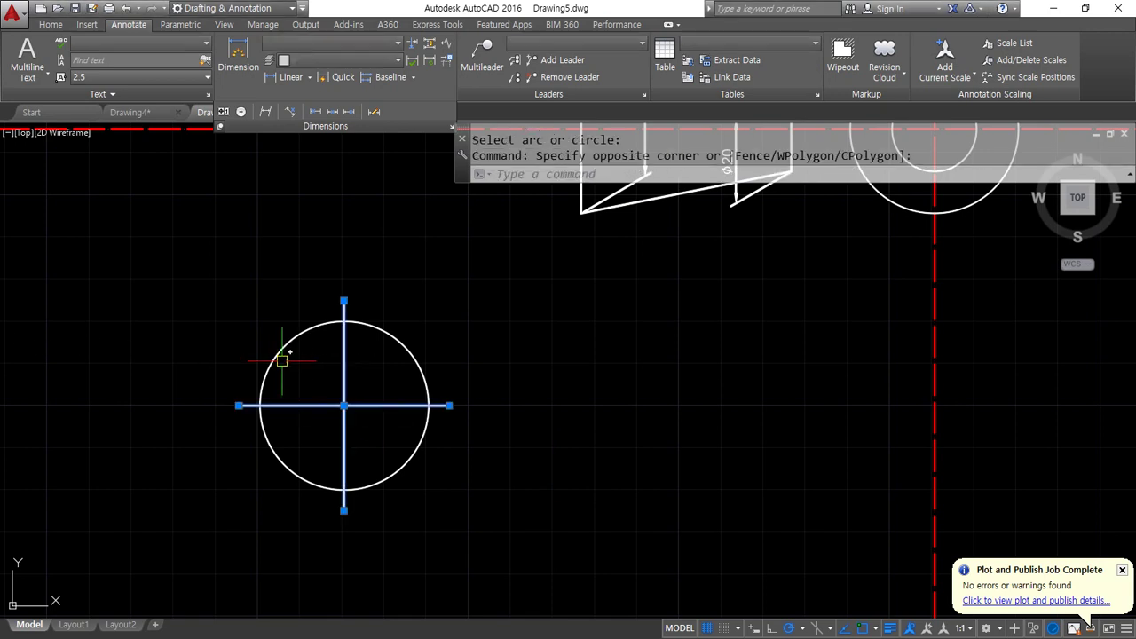
{"action": "type", "text": "e"}
{"action": "key", "text": "Return"}
Modify the ISO-25 dimension style to use the Line type for center marks
{"action": "type", "text": "d"}
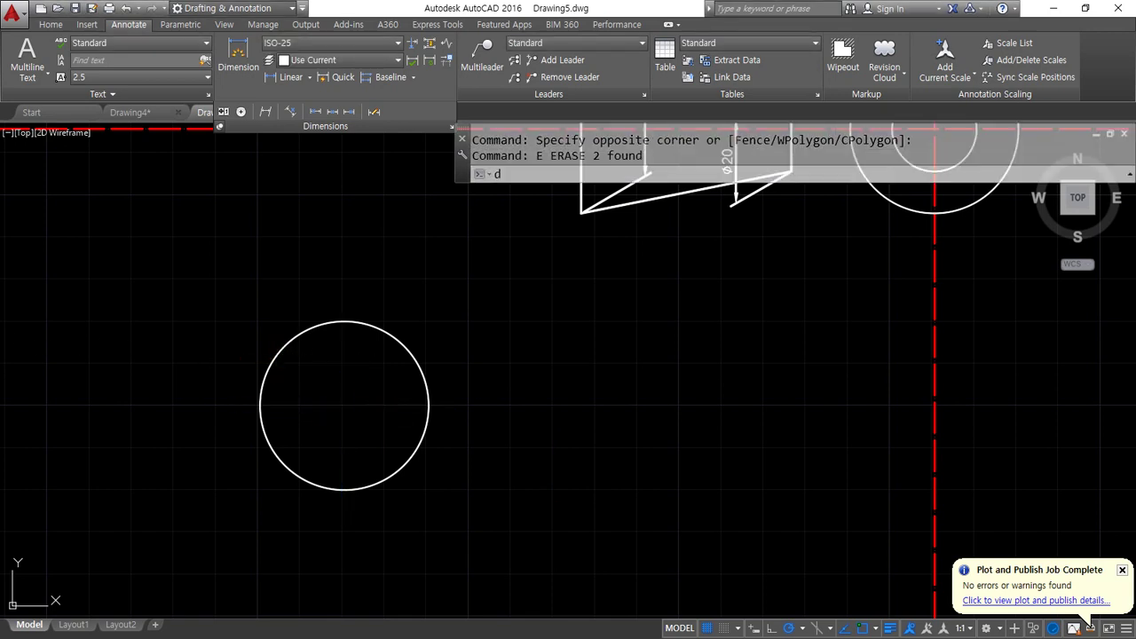
{"action": "key", "text": "Return"}
{"action": "left_click_drag", "start_coordinate": [611, 201], "coordinate": [719, 260]}
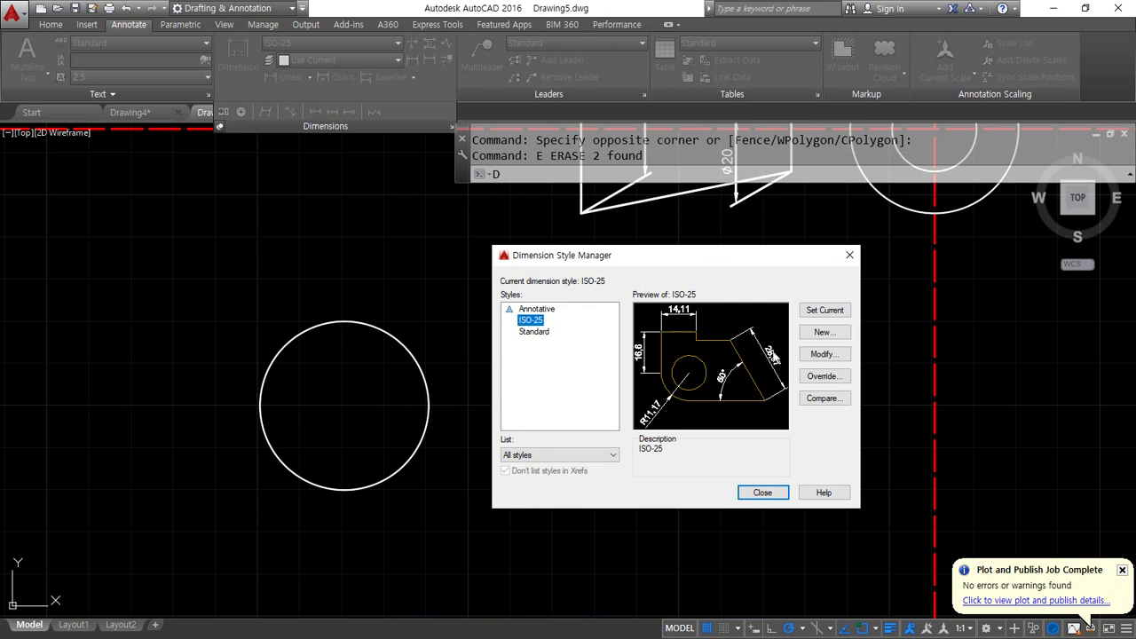
{"action": "left_click", "coordinate": [825, 353]}
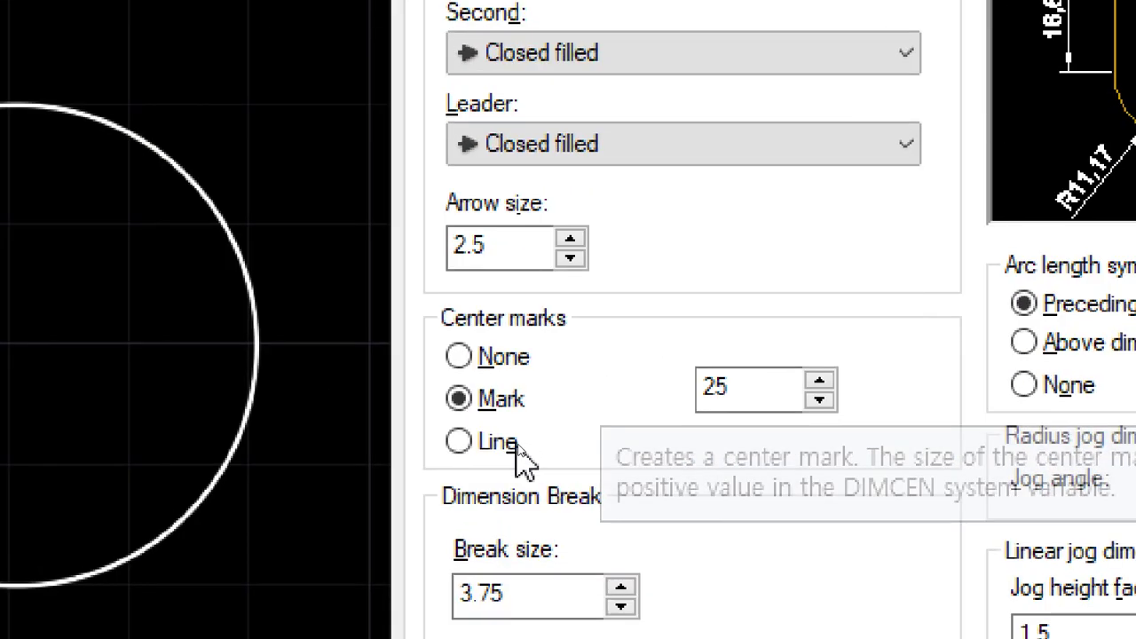
{"action": "left_click", "coordinate": [507, 447]}
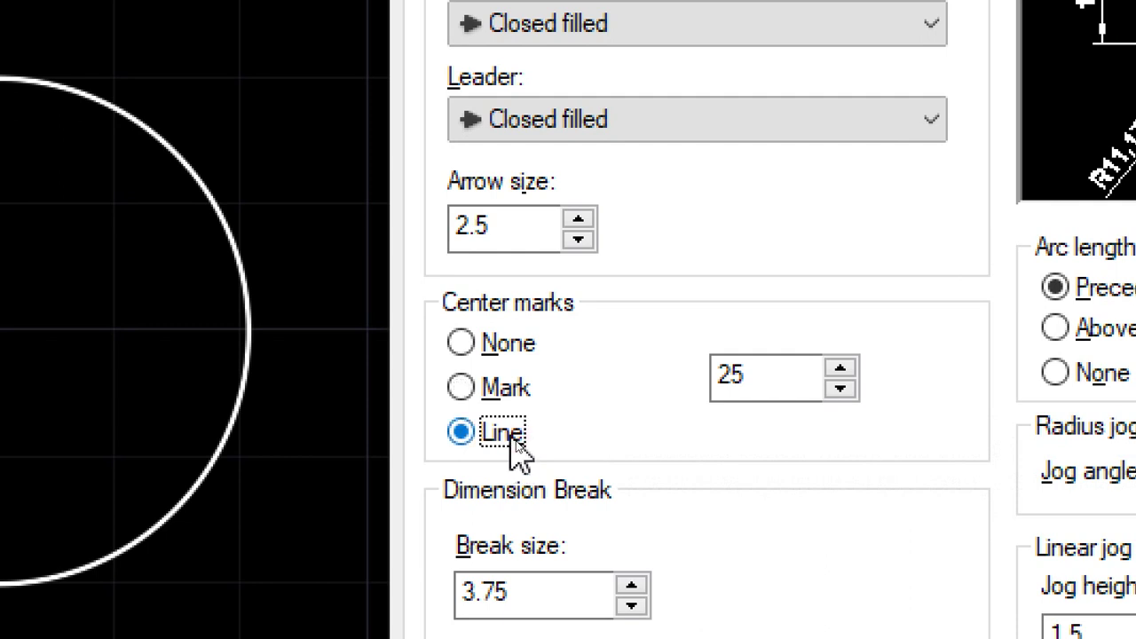
Set the center mark size to 5 in the ISO-25 dimension style, save the change and close the style manager
{"action": "left_click_drag", "start_coordinate": [784, 376], "coordinate": [680, 393]}
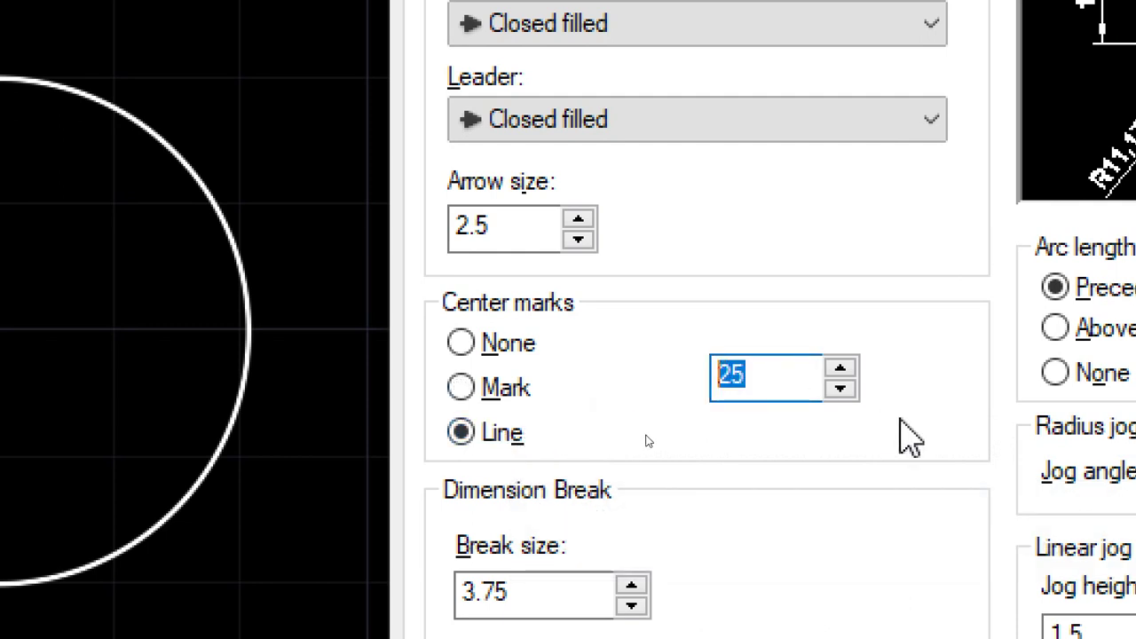
{"action": "type", "text": "5"}
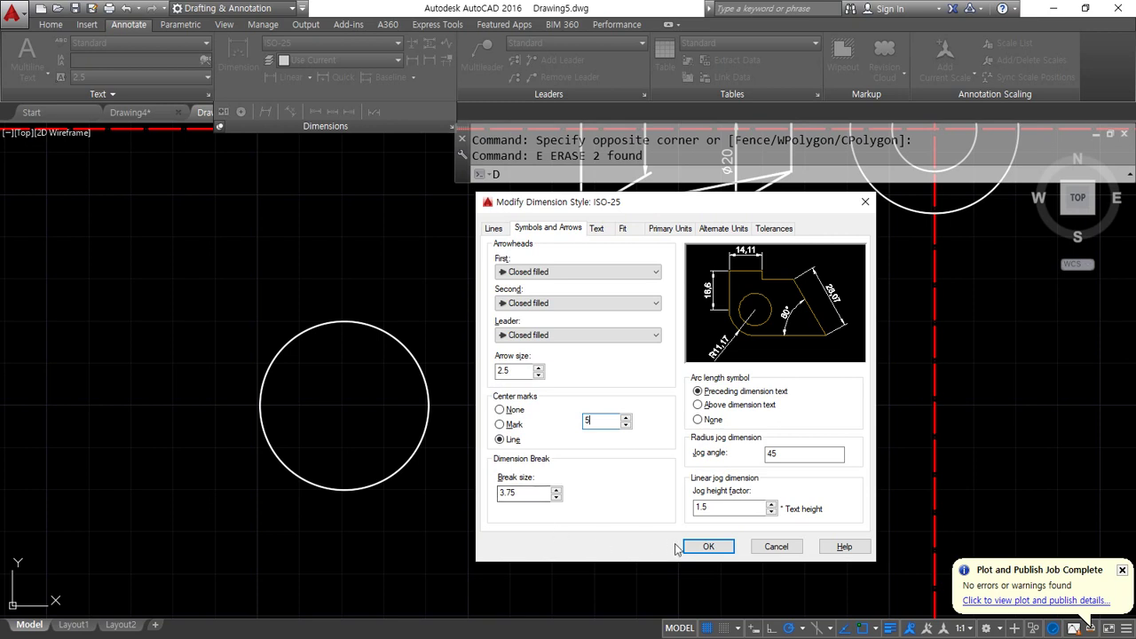
{"action": "left_click", "coordinate": [690, 546]}
{"action": "left_click", "coordinate": [760, 493]}
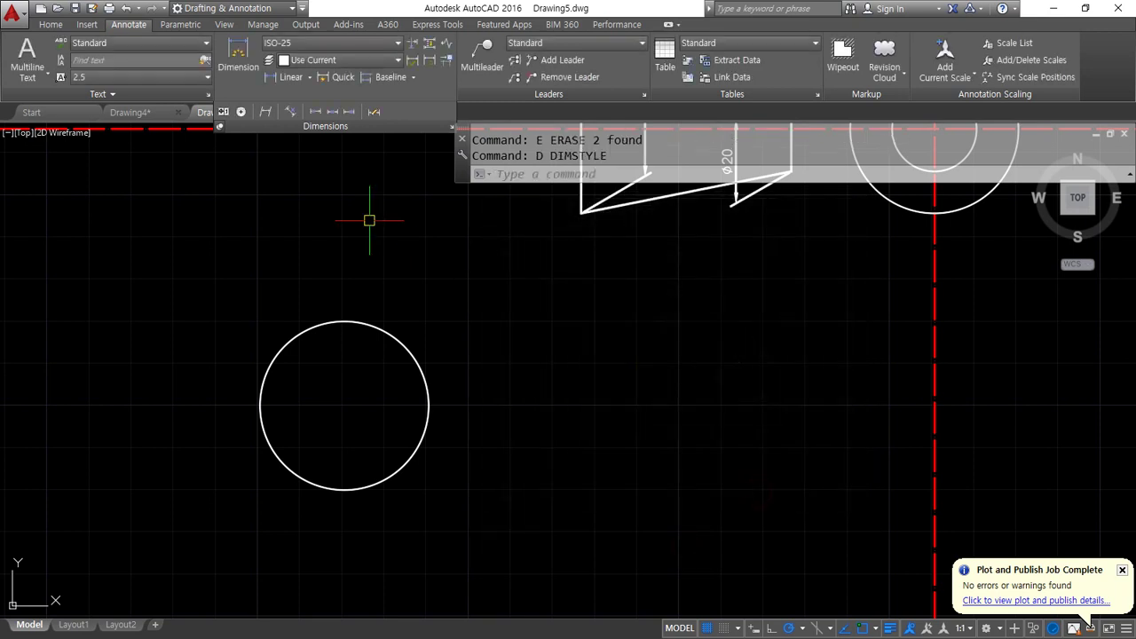
Add a center mark with center lines to the standalone circle
{"action": "left_click", "coordinate": [241, 111]}
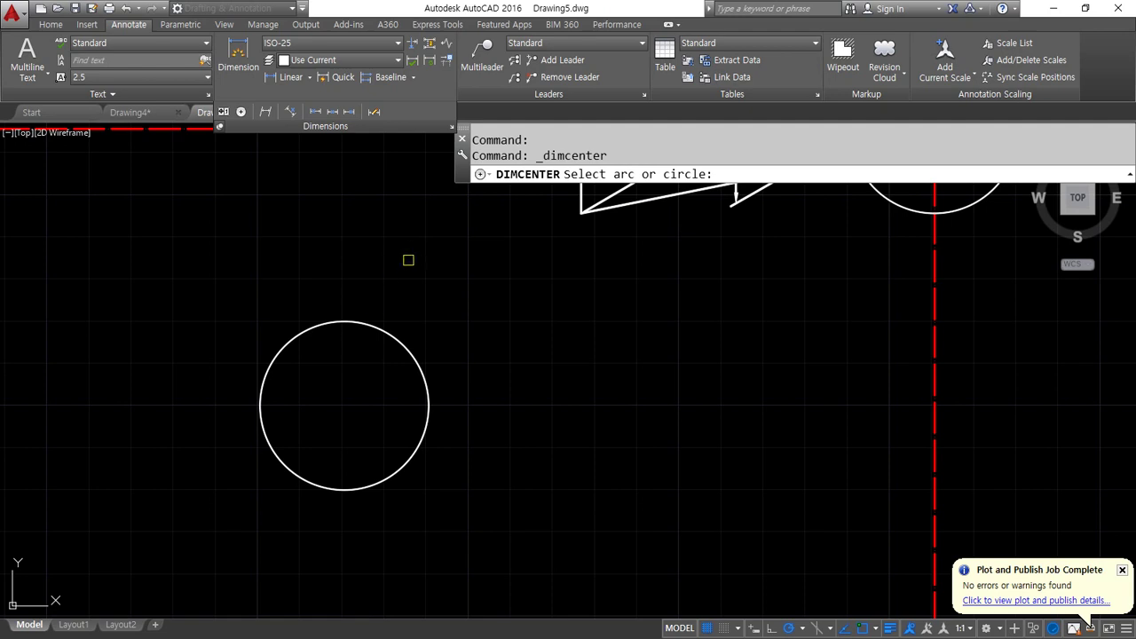
{"action": "left_click", "coordinate": [407, 345]}
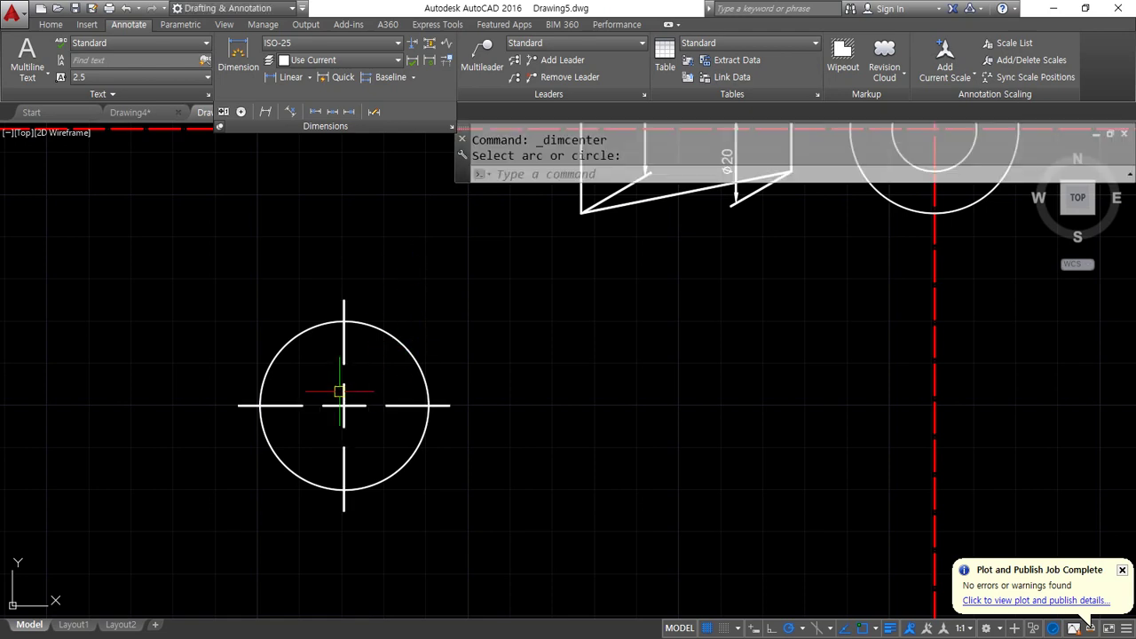
{"action": "scroll", "coordinate": [342, 401], "scroll_direction": "up", "scroll_amount": 2}
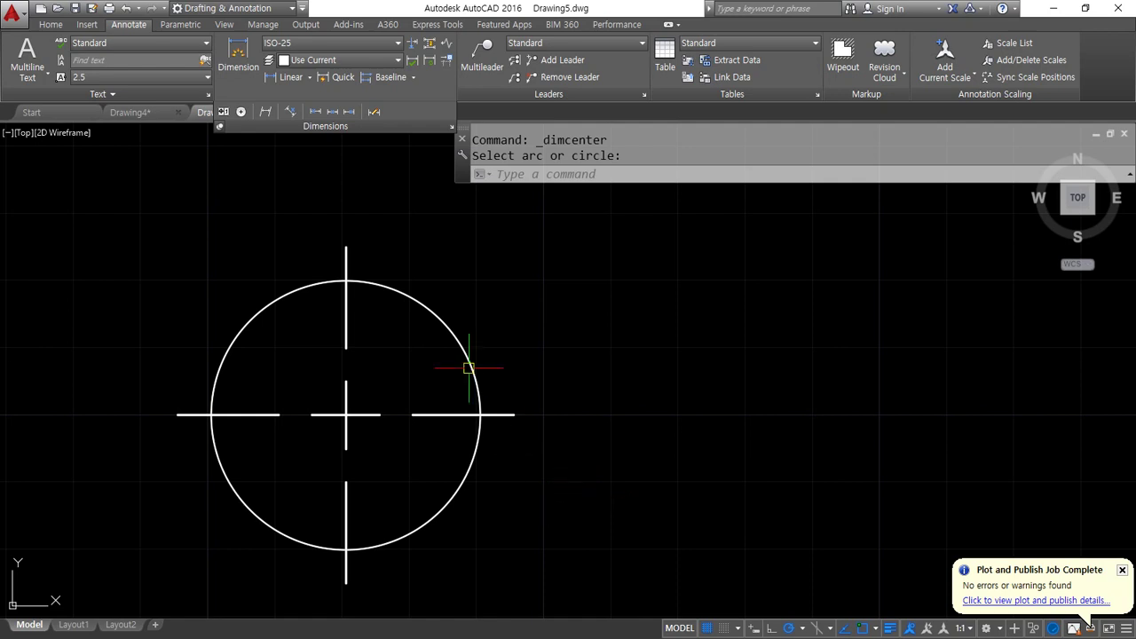
Add a linear dimension below the center mark, from the circle's center to the short horizontal line's right end
{"action": "left_click", "coordinate": [288, 77]}
{"action": "scroll", "coordinate": [348, 423], "scroll_direction": "up", "scroll_amount": 4}
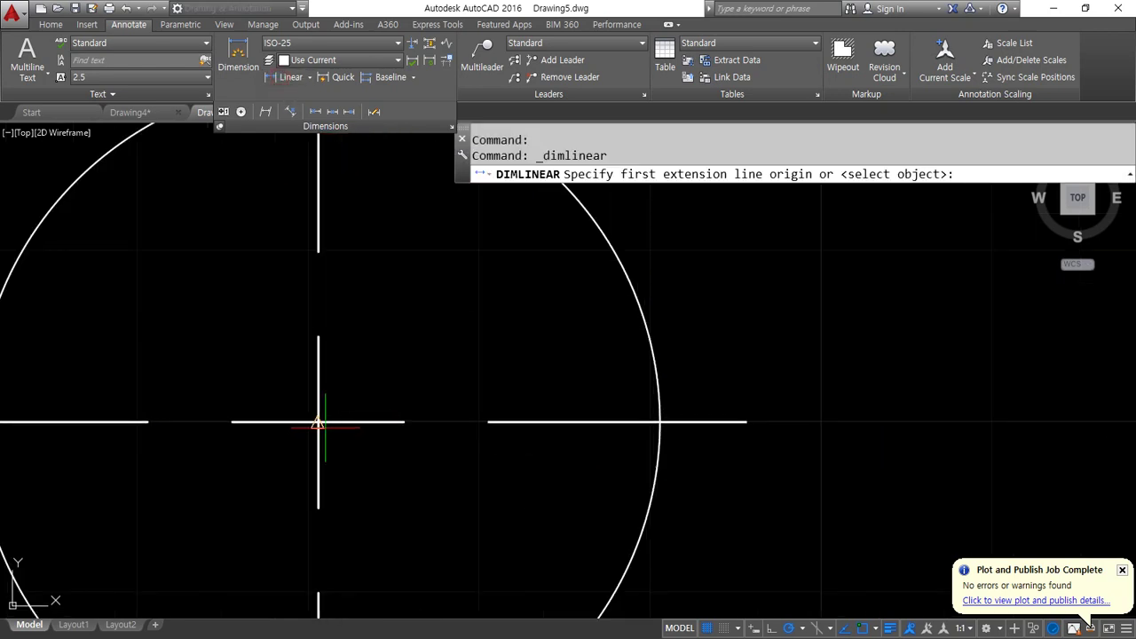
{"action": "left_click", "coordinate": [318, 423]}
{"action": "left_click", "coordinate": [403, 422]}
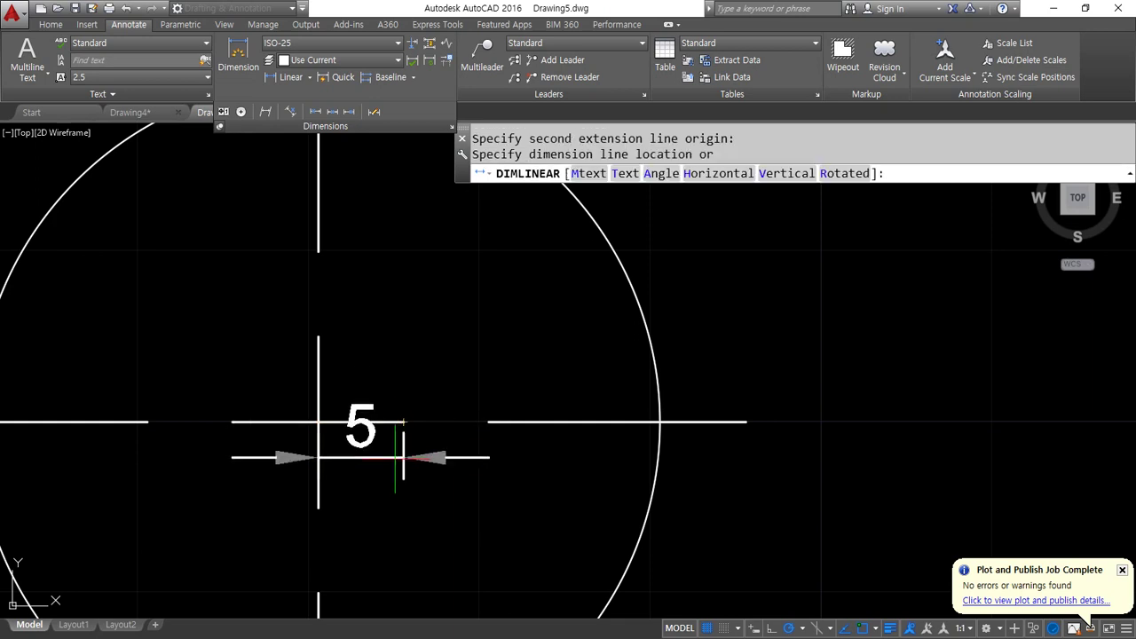
{"action": "left_click", "coordinate": [401, 495]}
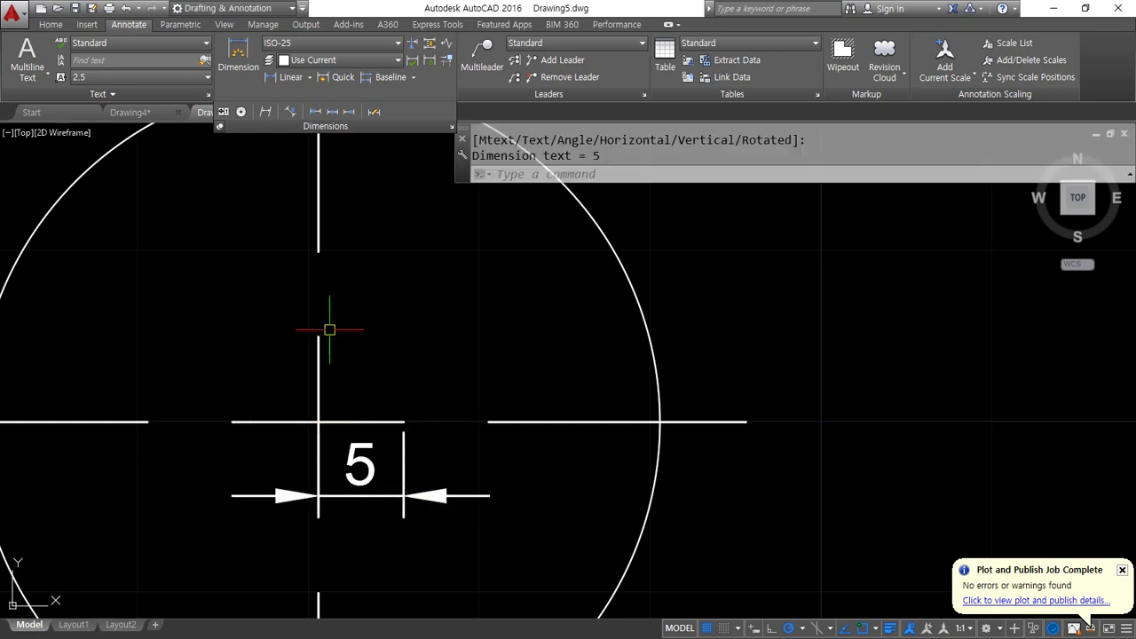
Dimension the vertical gap between the center cross and the upper center line, placing it to the right
{"action": "key", "text": "Return"}
{"action": "left_click", "coordinate": [318, 335]}
{"action": "left_click", "coordinate": [317, 252]}
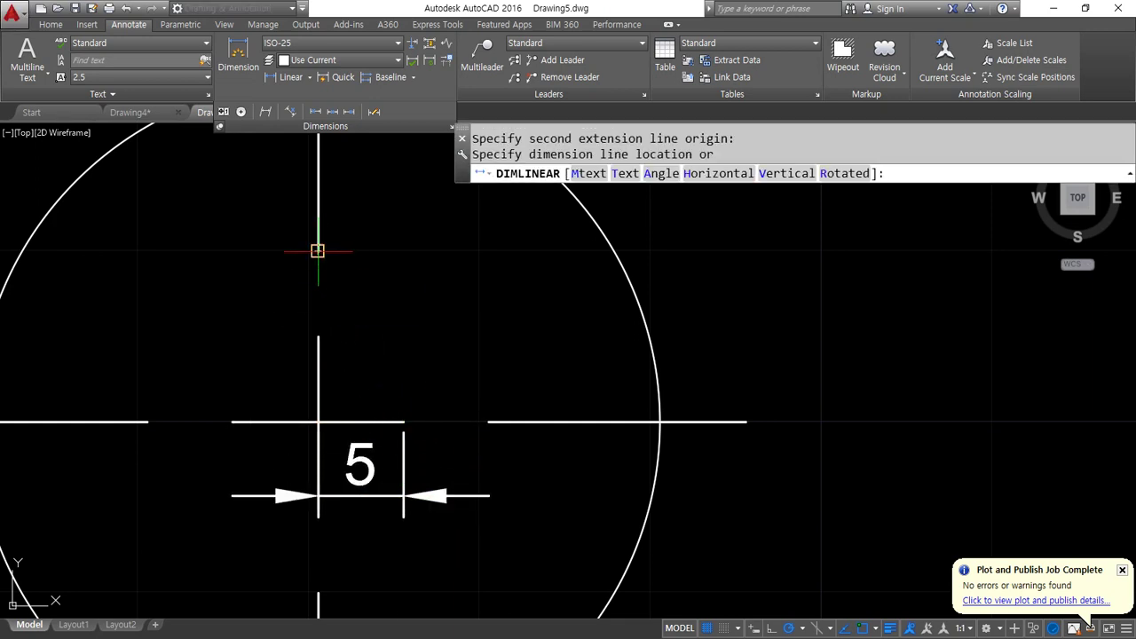
{"action": "left_click", "coordinate": [402, 266]}
Dimension how far the horizontal center line extends beyond the circle's right edge, placing the dimension above the line
{"action": "key", "text": "Return"}
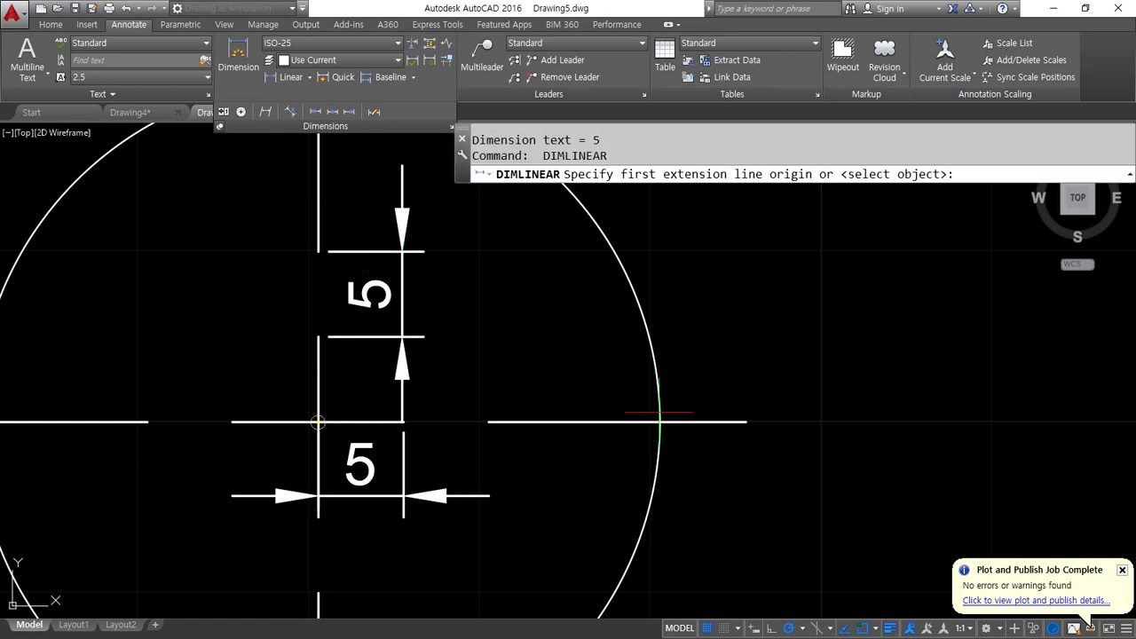
{"action": "left_click", "coordinate": [660, 421]}
{"action": "left_click", "coordinate": [746, 421]}
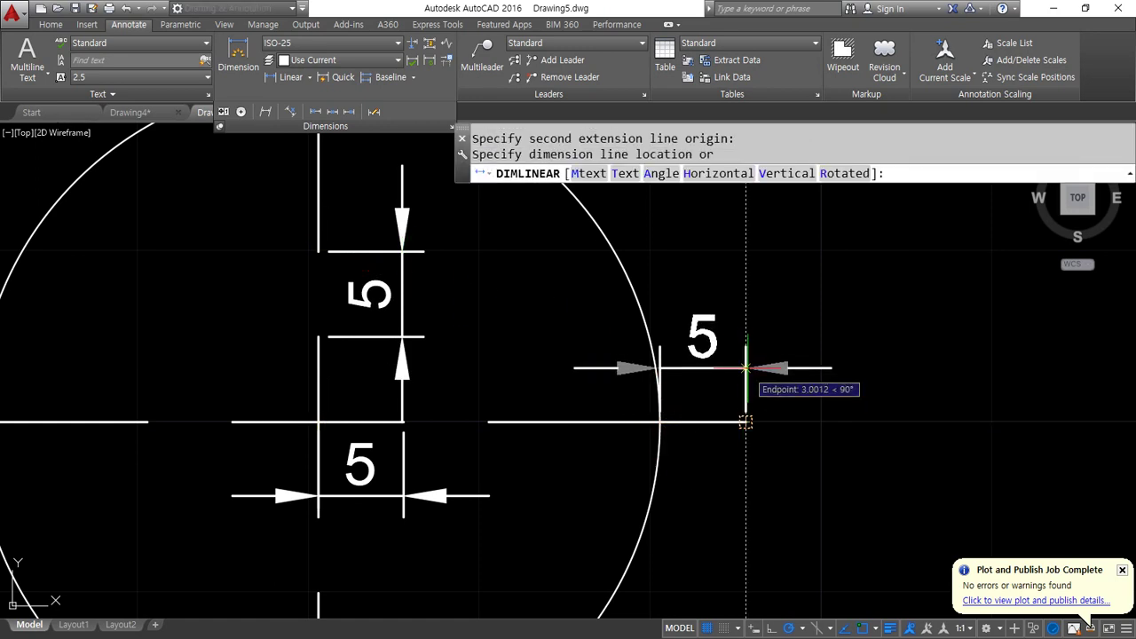
{"action": "left_click", "coordinate": [744, 352]}
{"action": "scroll", "coordinate": [601, 444], "scroll_direction": "down", "scroll_amount": 2}
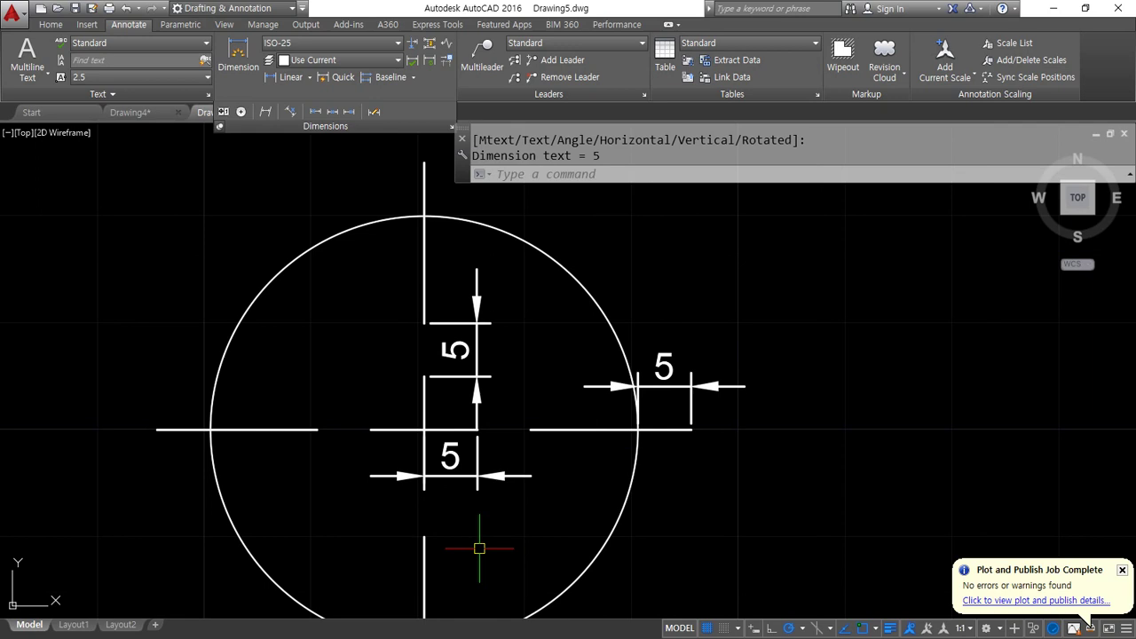
{"action": "scroll", "coordinate": [382, 346], "scroll_direction": "down", "scroll_amount": 2}
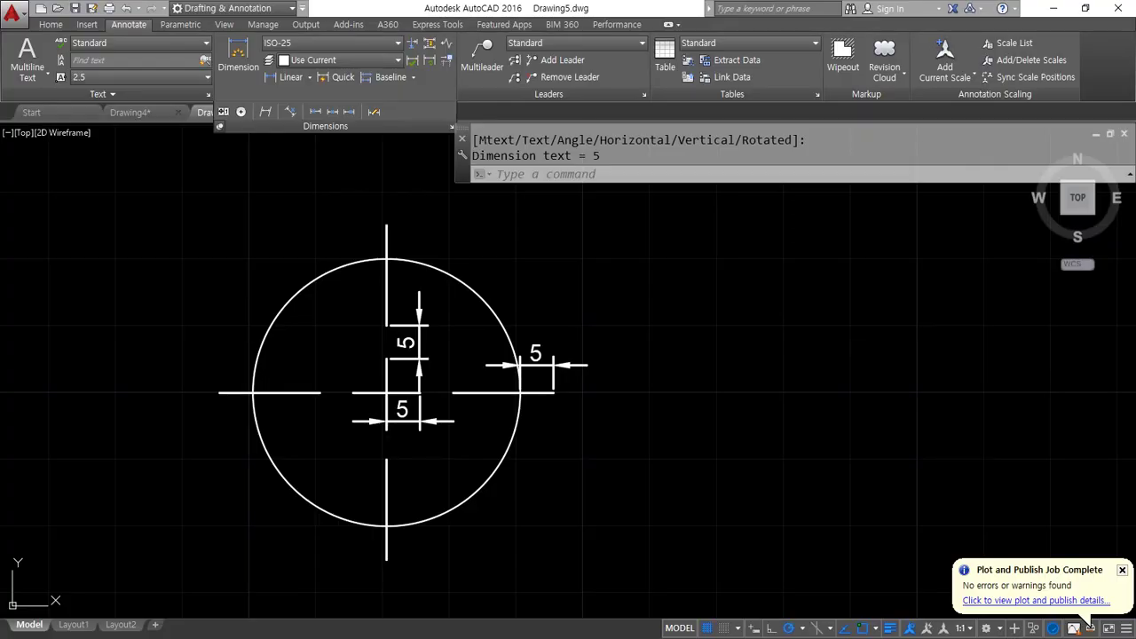
Switch to Notepad and replace its contents with 99.8 on the first line and 100 on the second
{"action": "key", "text": "alt+Tab"}
{"action": "key", "text": "ctrl+a"}
{"action": "key", "text": "ctrl+x"}
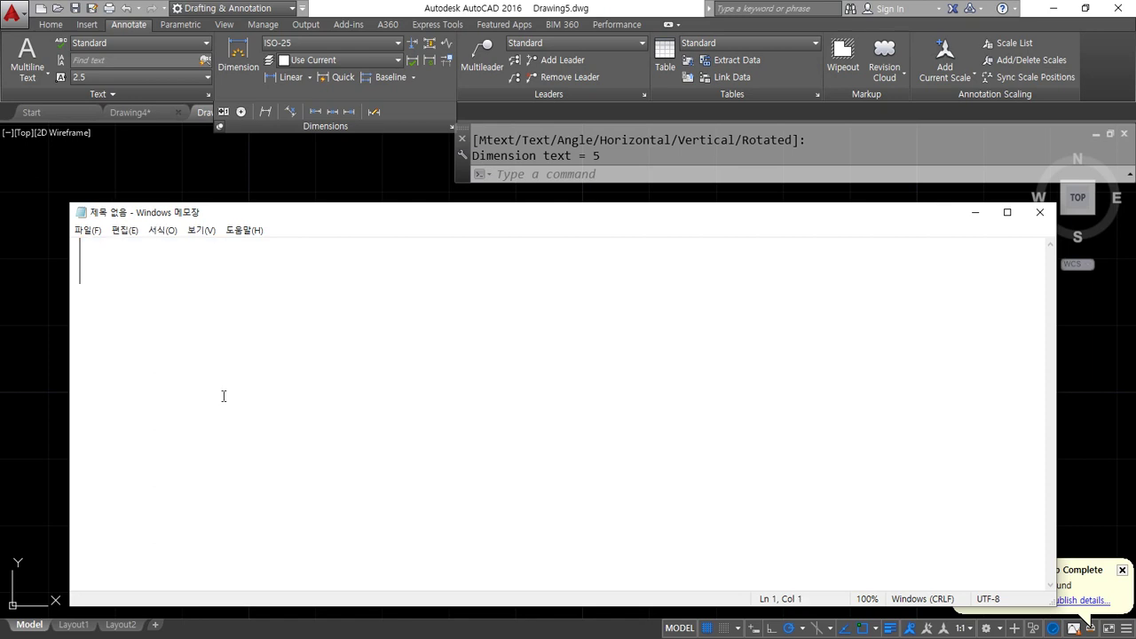
{"action": "type", "text": "100"}
{"action": "key", "text": "Home"}
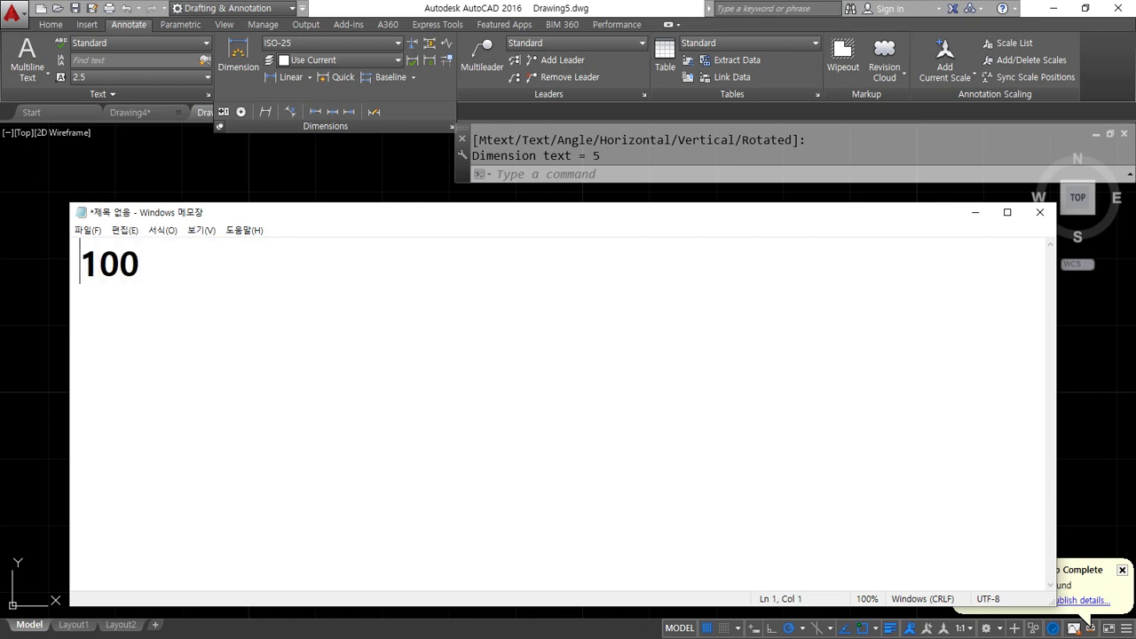
{"action": "key", "text": "Return"}
{"action": "key", "text": "Up"}
{"action": "key", "text": "Tab"}
{"action": "key", "text": "BackSpace"}
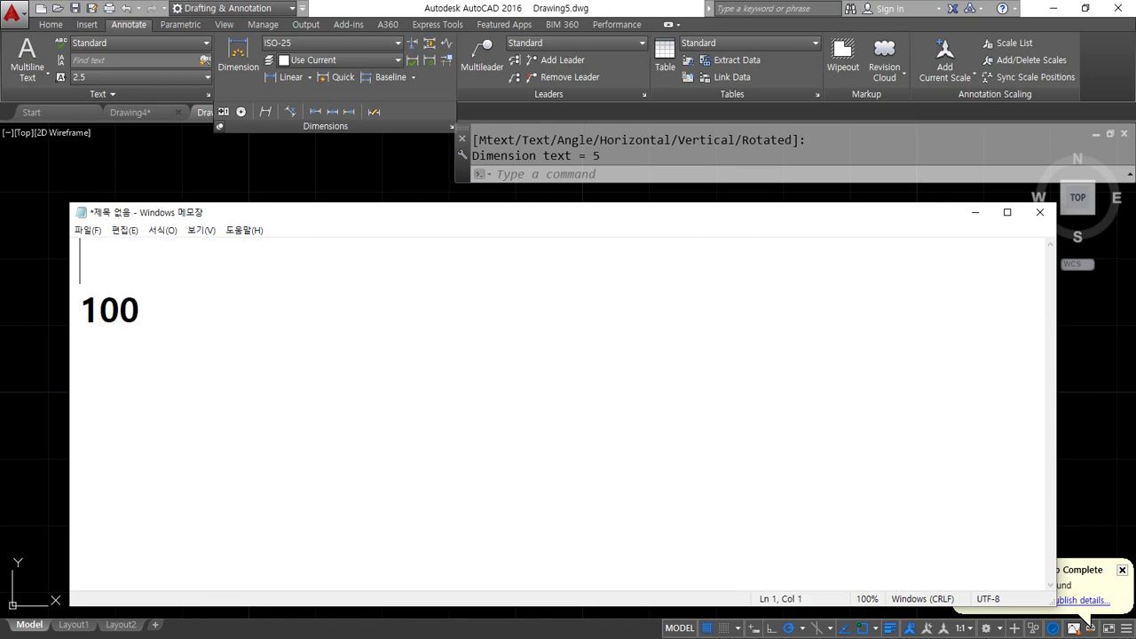
{"action": "type", "text": "99.8"}
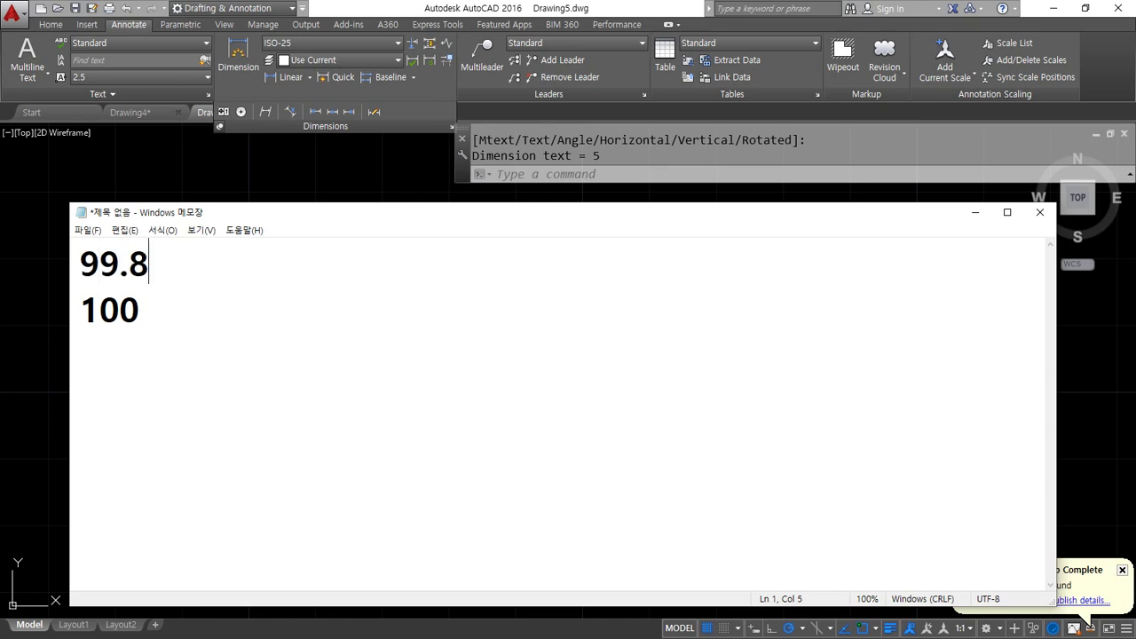
Add the value 100.2 on a new line below 100
{"action": "key", "text": "Home"}
{"action": "left_click", "coordinate": [223, 396]}
{"action": "key", "text": "Return"}
{"action": "type", "text": "100.2"}
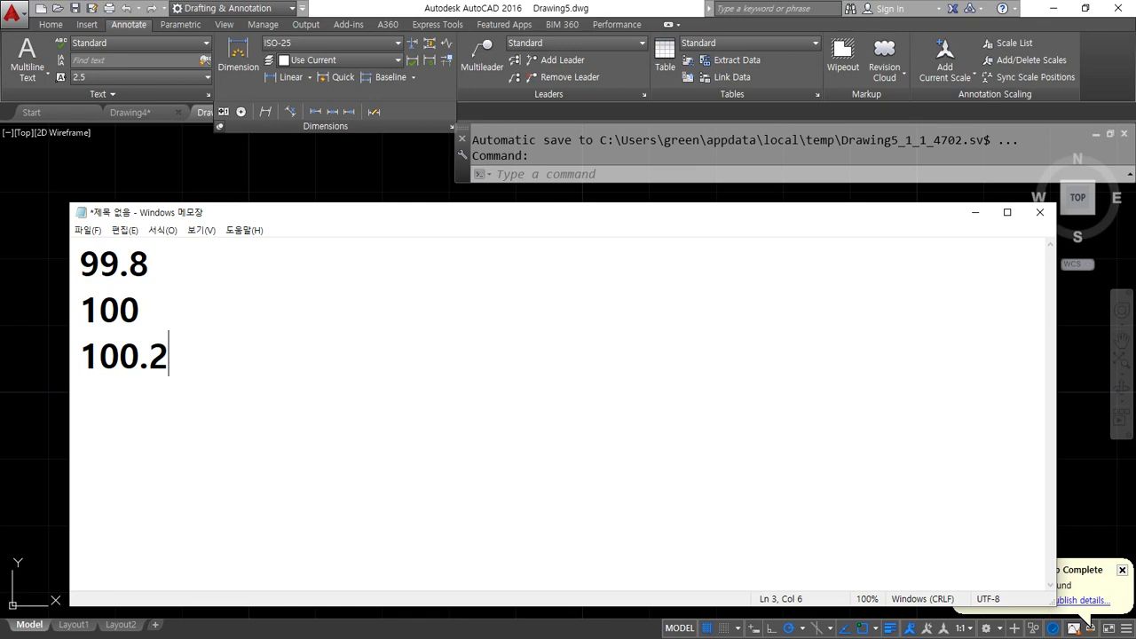
Add the line "치수공차" followed by the line "형상공차, 기하공차" below the numbers
{"action": "key", "text": "Return"}
{"action": "type", "text": "치수공차"}
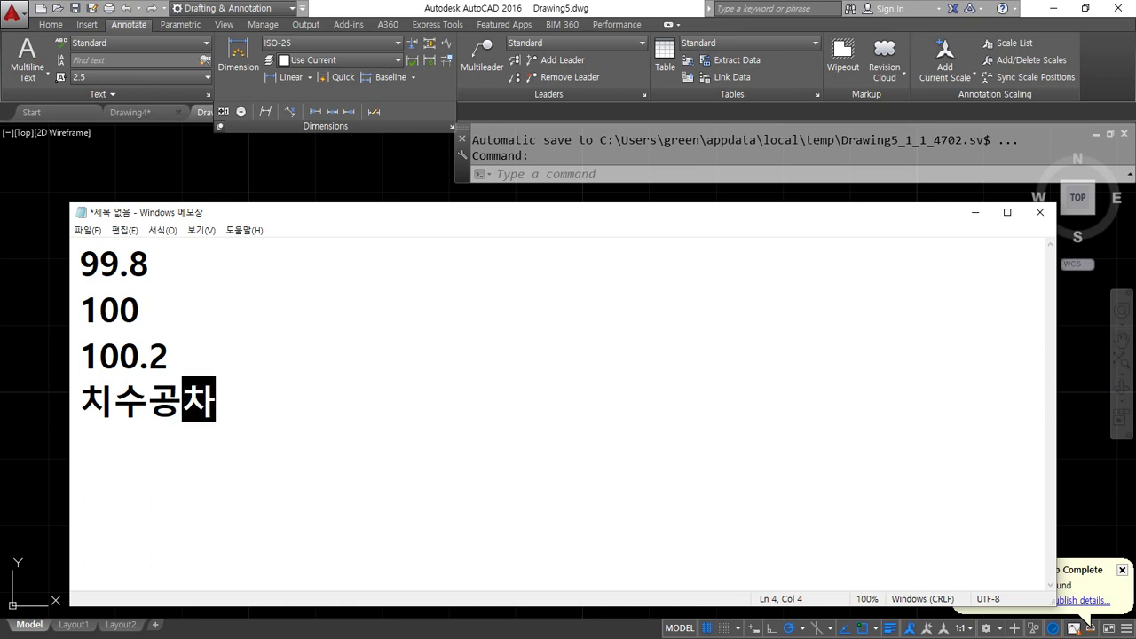
{"action": "key", "text": "Return"}
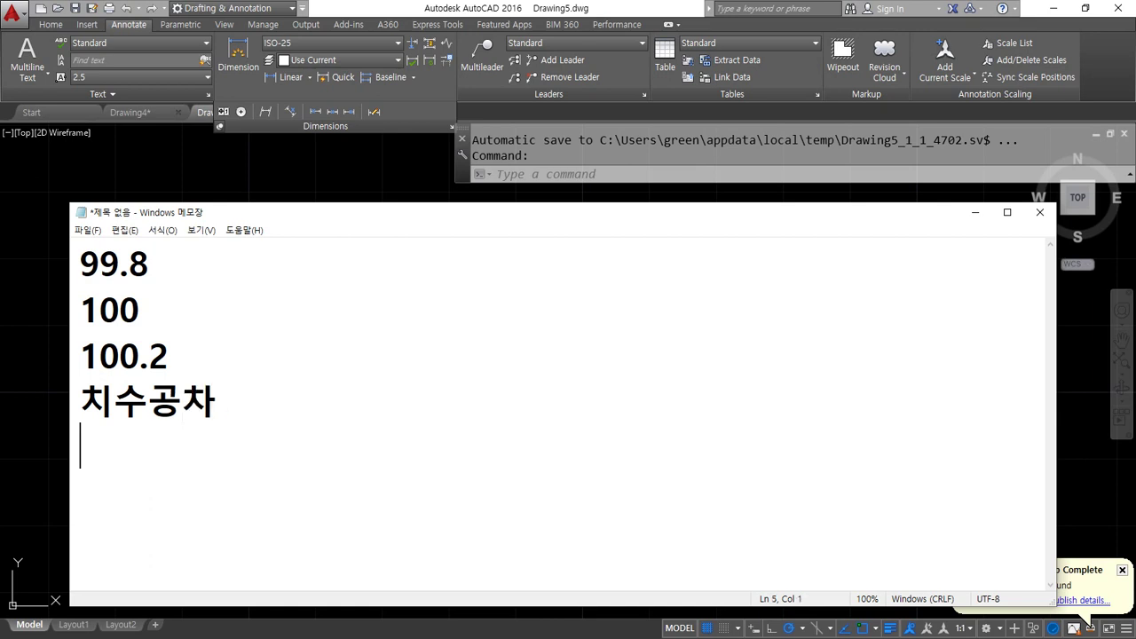
{"action": "type", "text": "혀ㅇ상공차"}
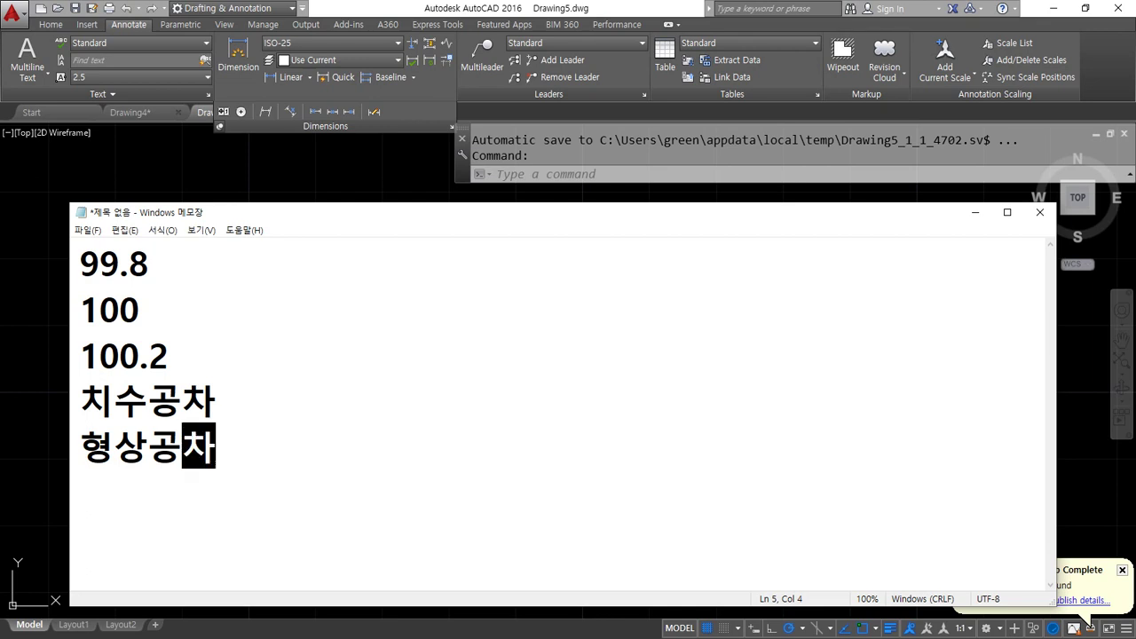
{"action": "type", "text": ", 기하공차"}
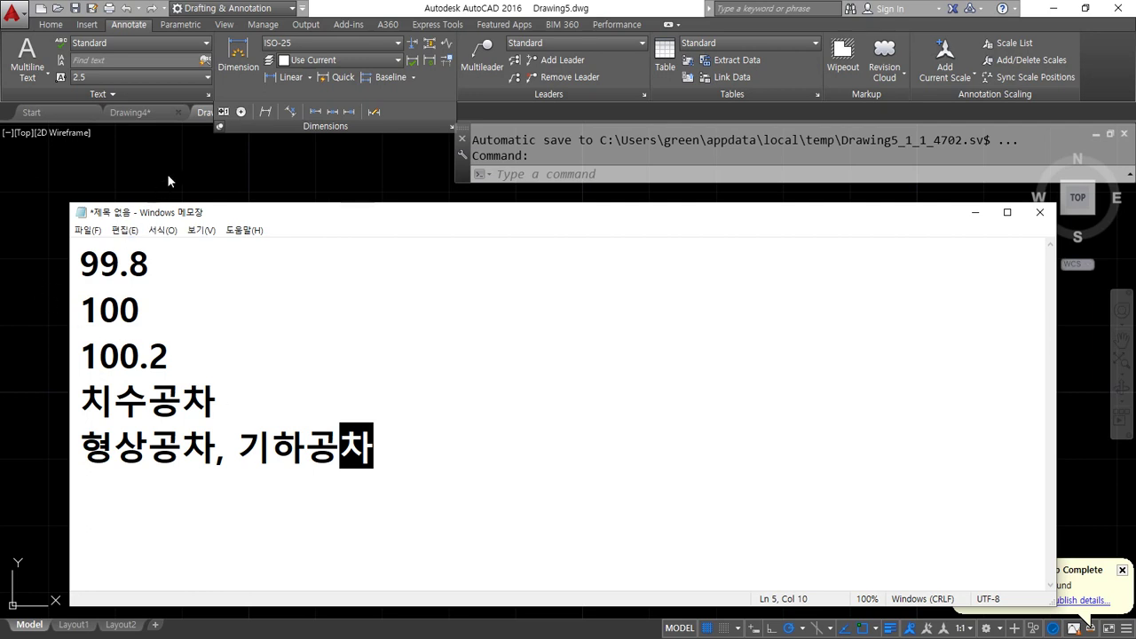
Switch back to AutoCAD and start the Tolerance command to bring up the Geometric Tolerance settings
{"action": "left_click", "coordinate": [223, 113]}
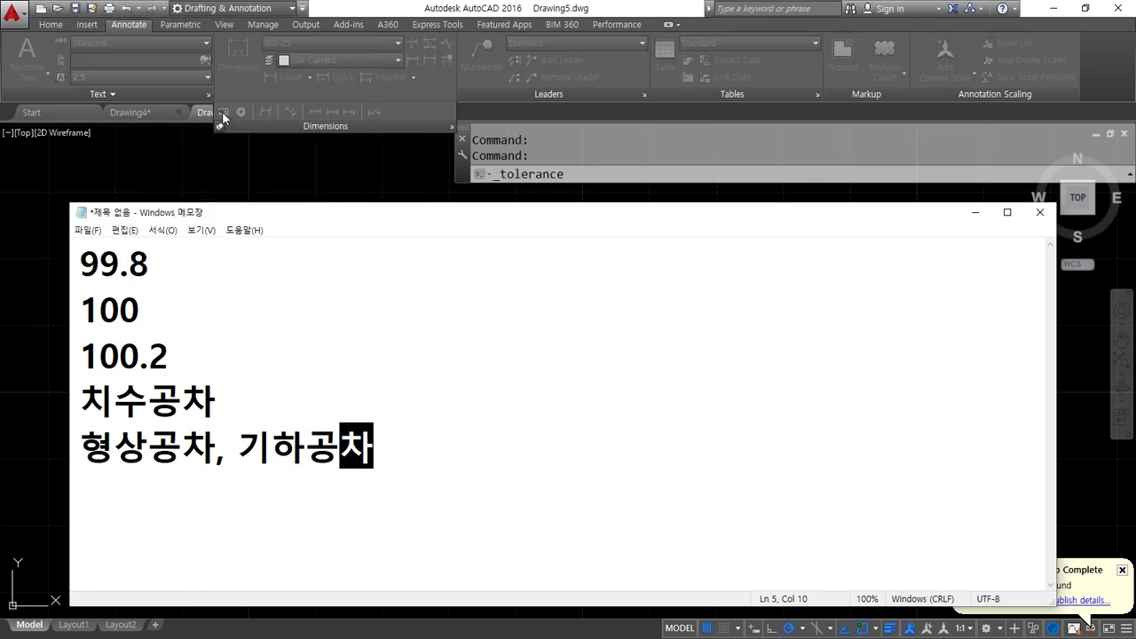
{"action": "left_click", "coordinate": [357, 4]}
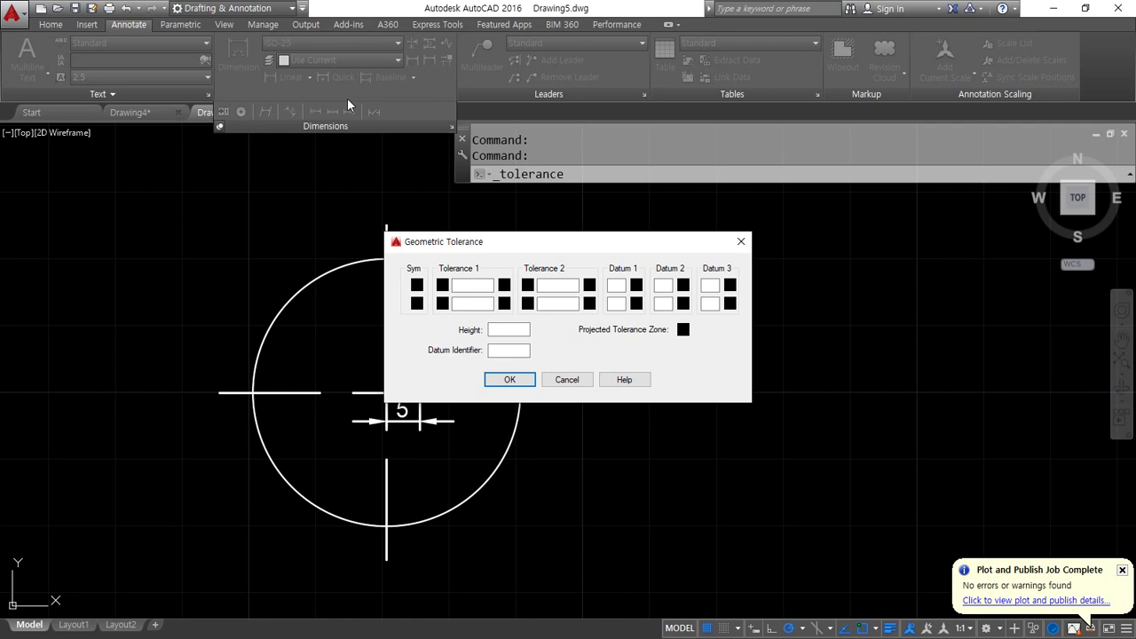
{"action": "key", "text": "alt"}
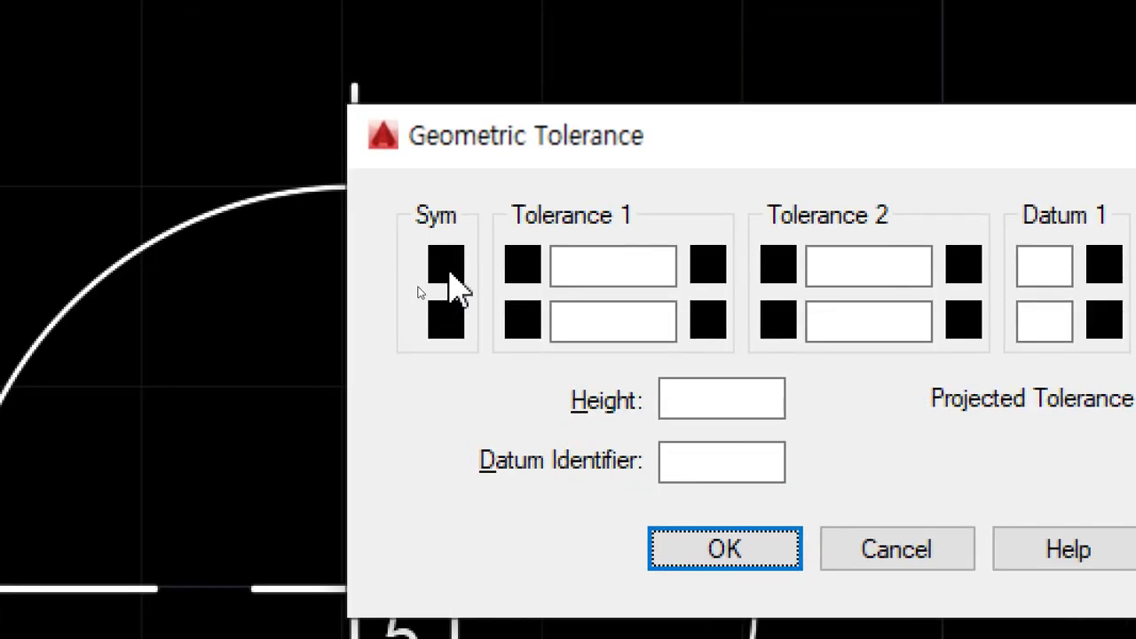
Choose the concentricity symbol for the first row and add a diameter sign to Tolerance 1
{"action": "left_click", "coordinate": [447, 271]}
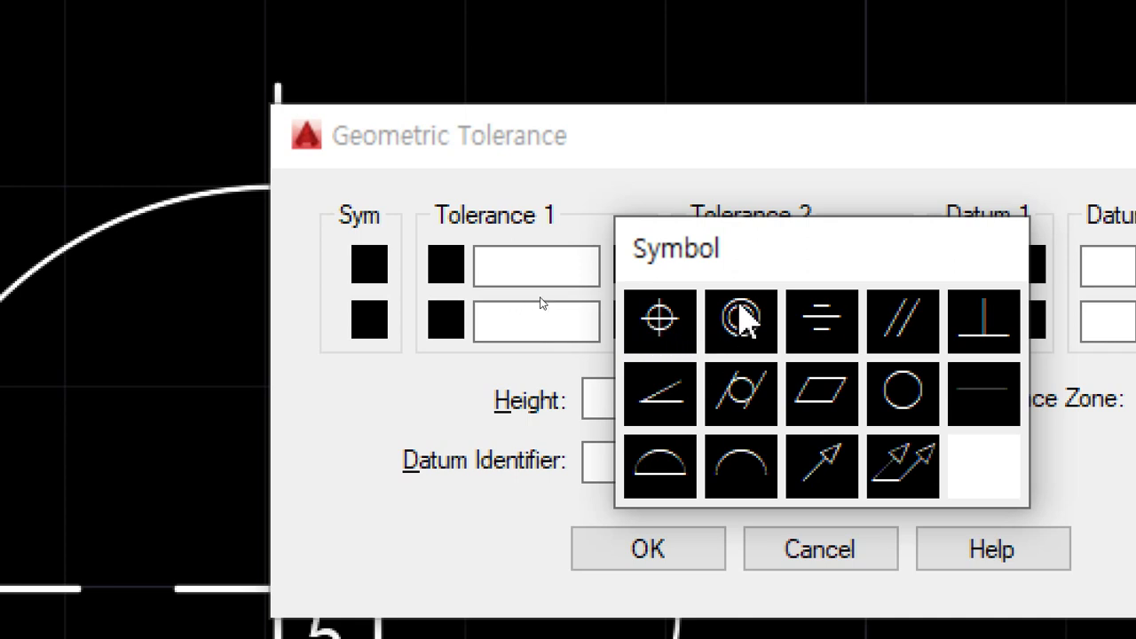
{"action": "left_click", "coordinate": [737, 325]}
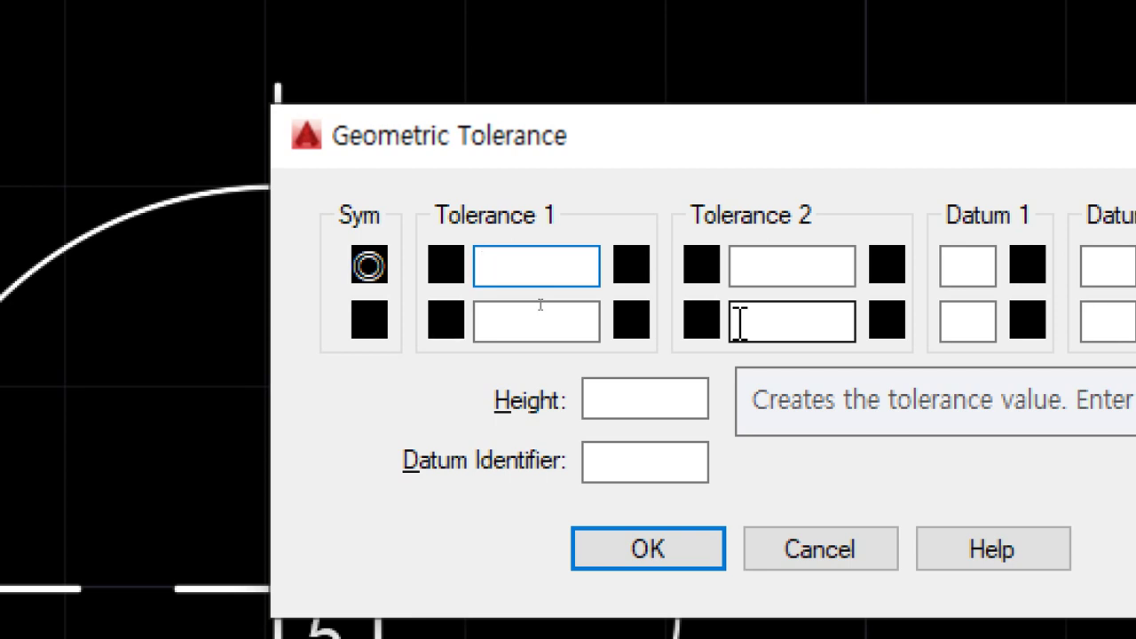
{"action": "left_click", "coordinate": [445, 268]}
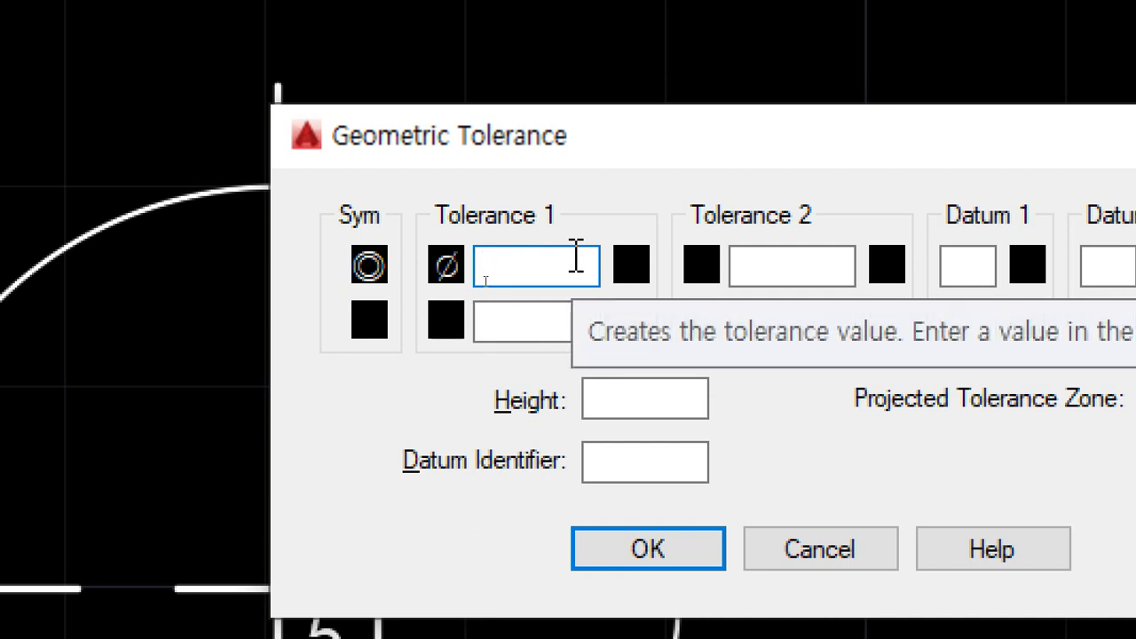
Change the first row's symbol to perpendicularity and remove the diameter sign from Tolerance 1
{"action": "left_click", "coordinate": [366, 271]}
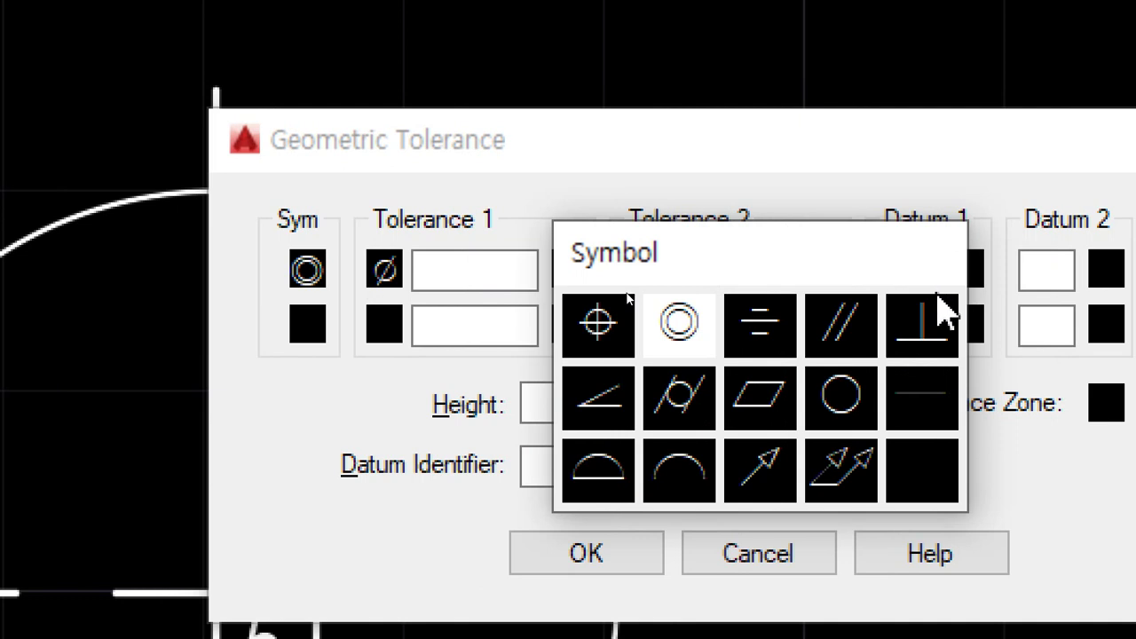
{"action": "left_click", "coordinate": [931, 342]}
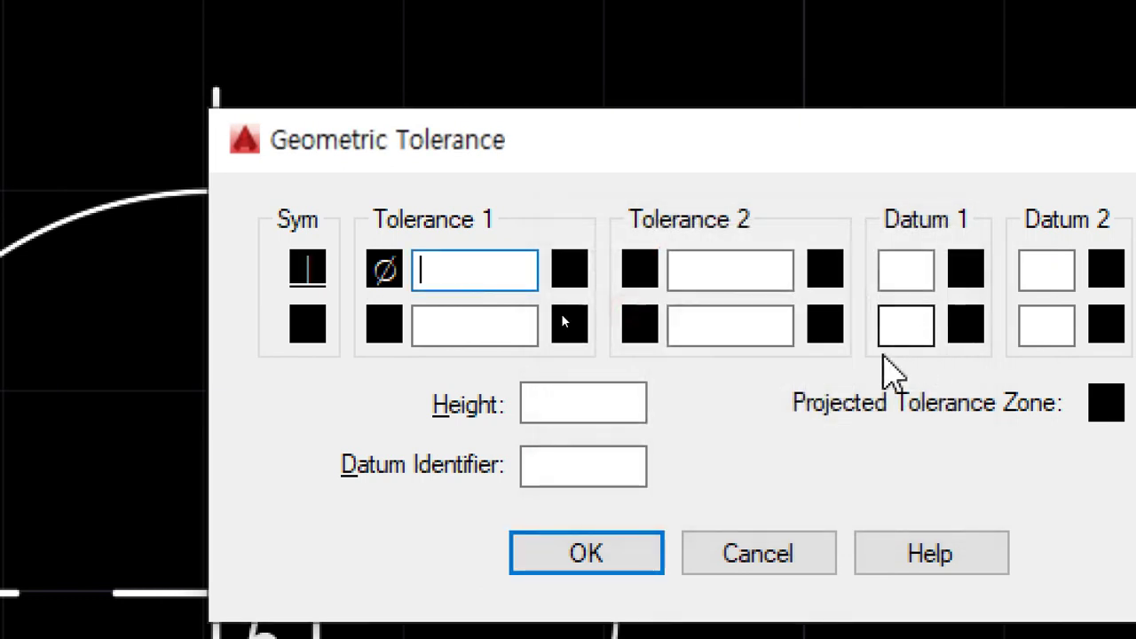
{"action": "left_click", "coordinate": [384, 271]}
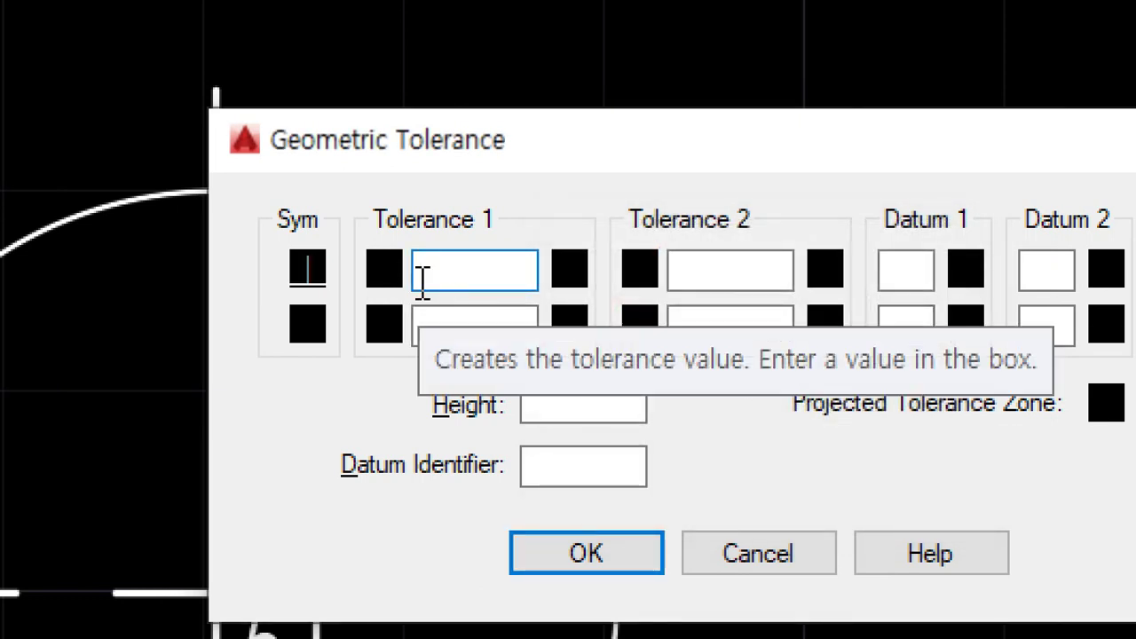
Set the first row's Tolerance 1 value to 0.23 with a blank material condition
{"action": "type", "text": "0.23"}
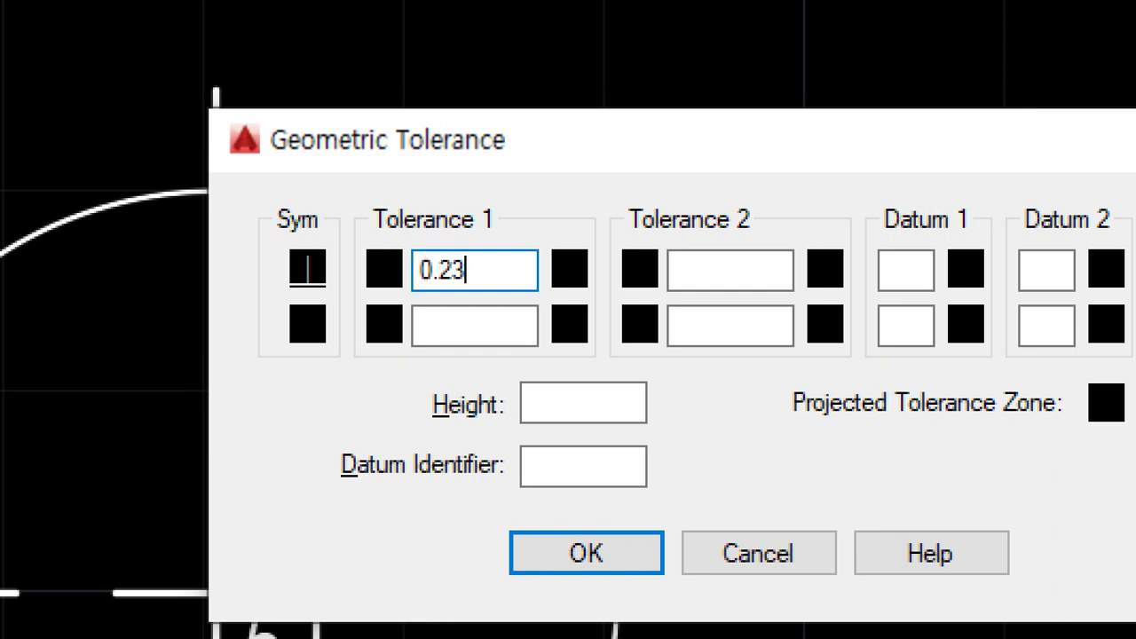
{"action": "left_click", "coordinate": [573, 270]}
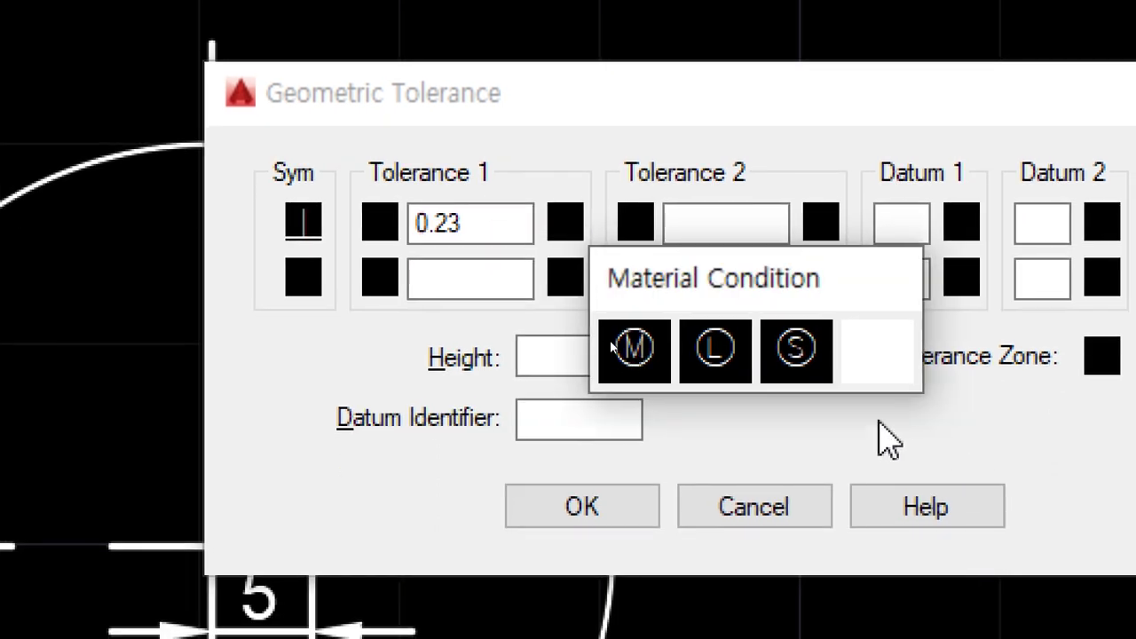
{"action": "left_click", "coordinate": [888, 372]}
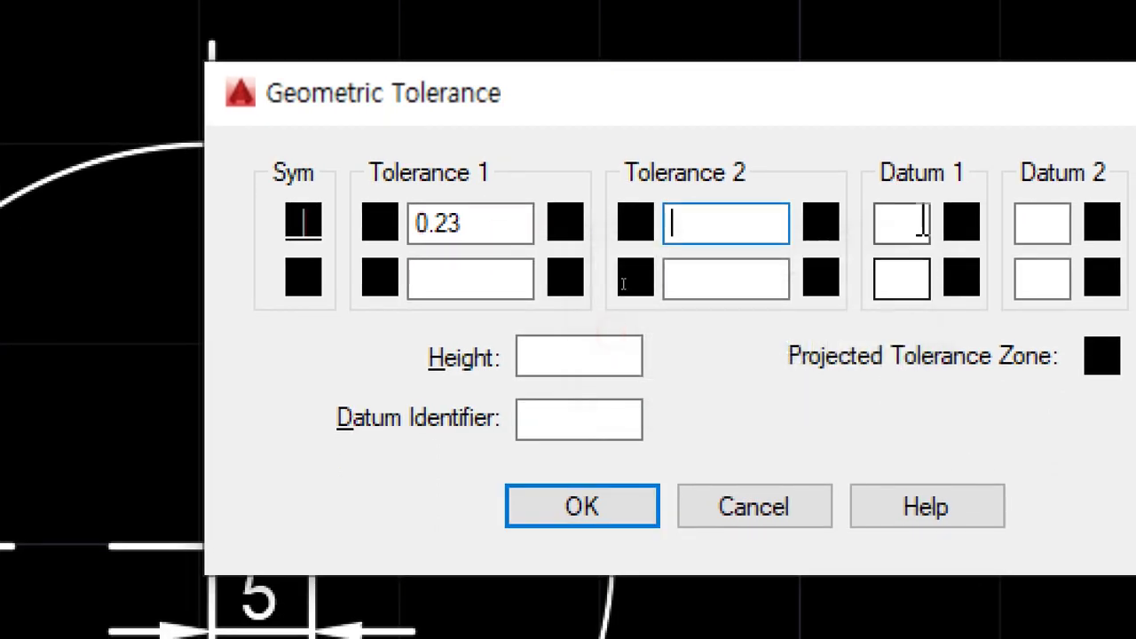
Set the first row's Datum 1 to A and place the tolerance frame outside the circle's upper-right edge
{"action": "left_click", "coordinate": [926, 228]}
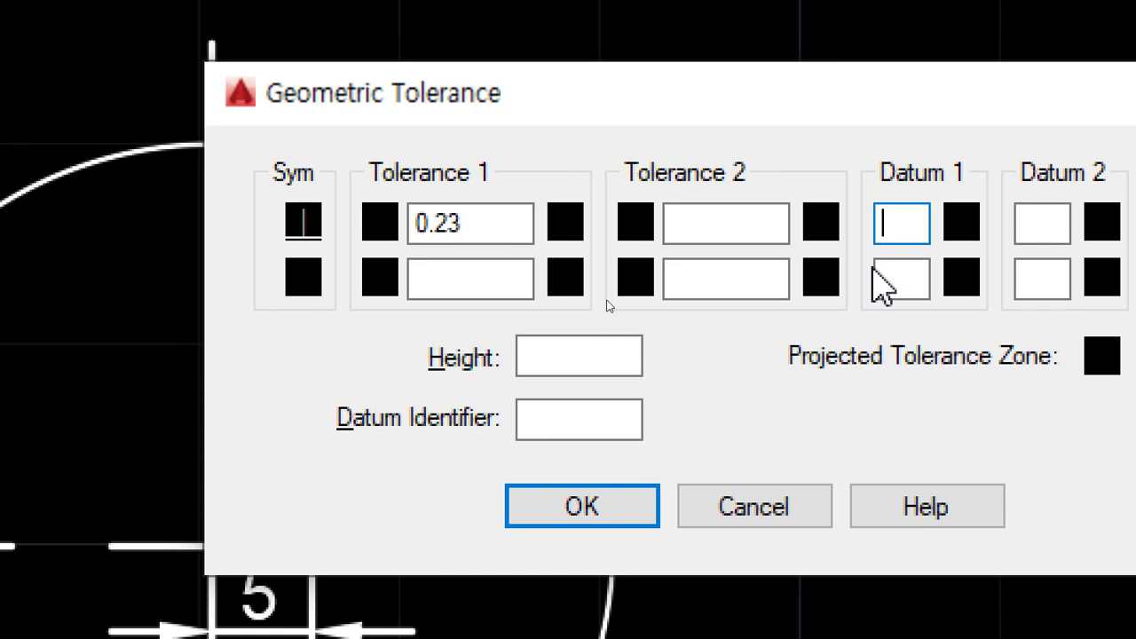
{"action": "type", "text": "A"}
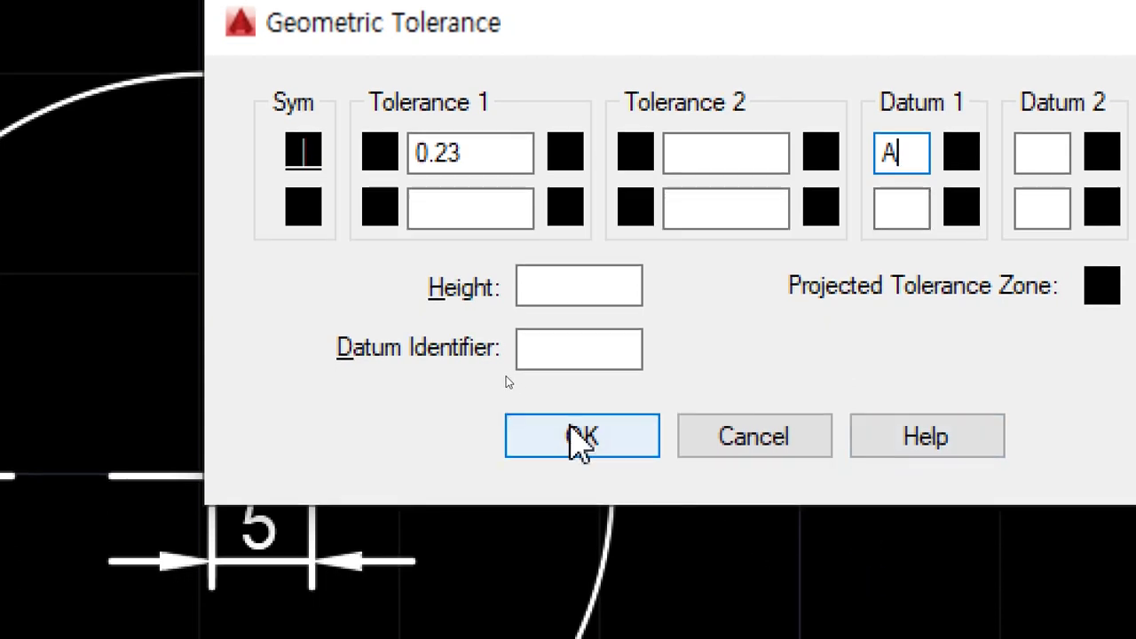
{"action": "left_click", "coordinate": [581, 504]}
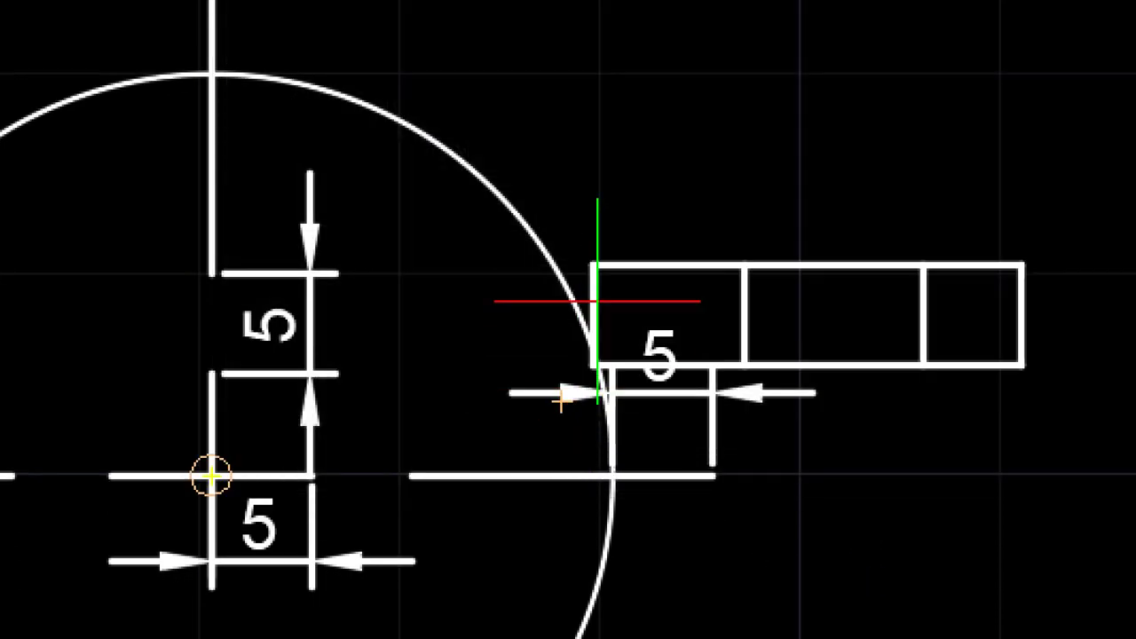
{"action": "scroll", "coordinate": [586, 165], "scroll_direction": "down", "scroll_amount": 2}
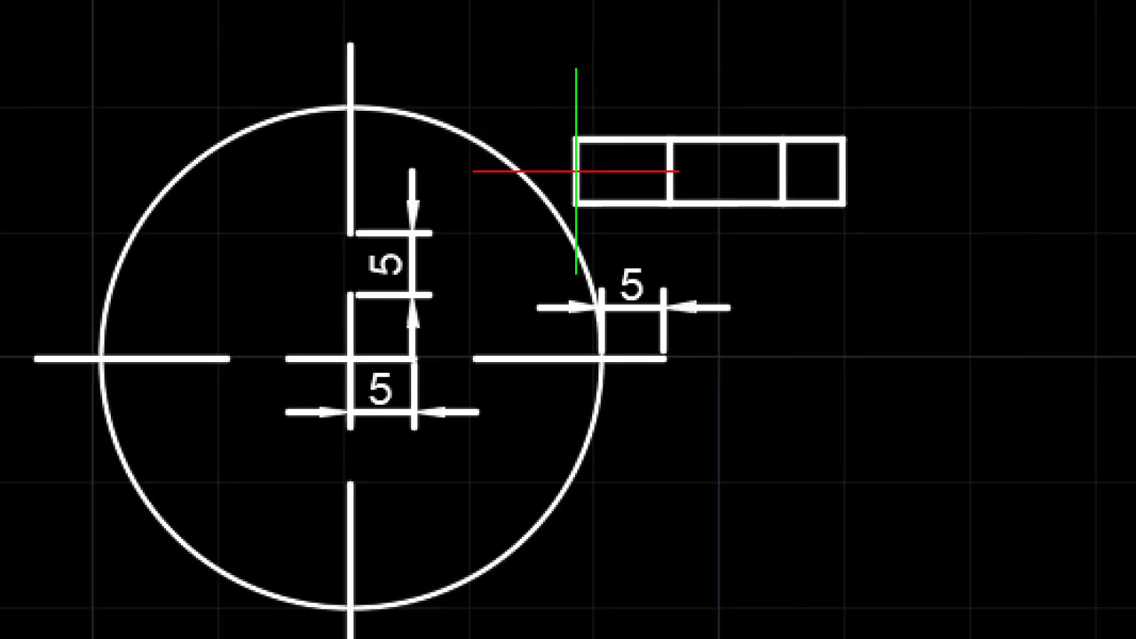
{"action": "left_click", "coordinate": [578, 172]}
{"action": "scroll", "coordinate": [782, 167], "scroll_direction": "up", "scroll_amount": 2}
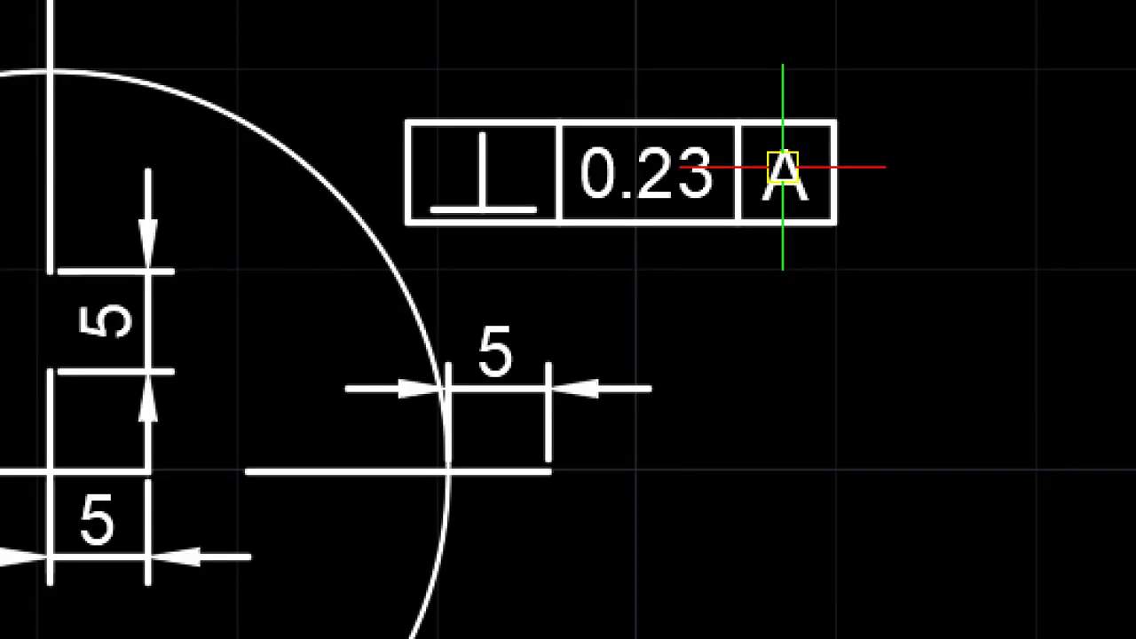
{"action": "scroll", "coordinate": [782, 167], "scroll_direction": "up", "scroll_amount": 2}
{"action": "mouse_move", "coordinate": [690, 152]}
{"action": "middle_mouse_down"}
{"action": "mouse_move", "coordinate": [690, 246]}
{"action": "mouse_move", "coordinate": [710, 261]}
{"action": "middle_mouse_up"}
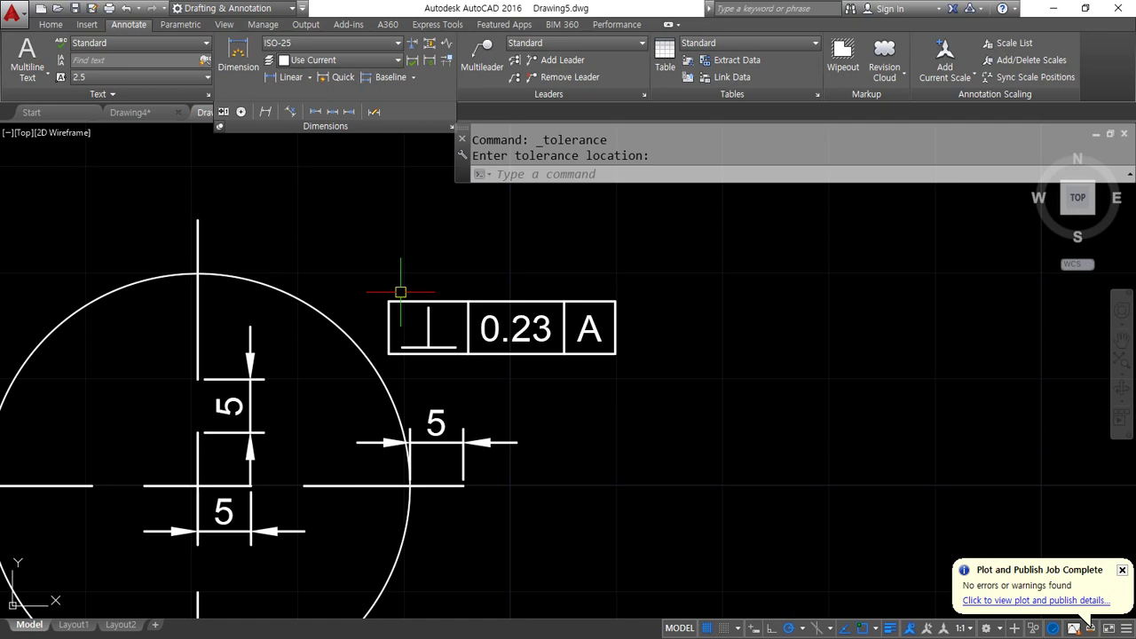
Start another geometric tolerance with the perpendicularity symbol and a Tolerance 1 value of 0.23 in the first row
{"action": "left_click", "coordinate": [400, 291]}
{"action": "key", "text": "Return"}
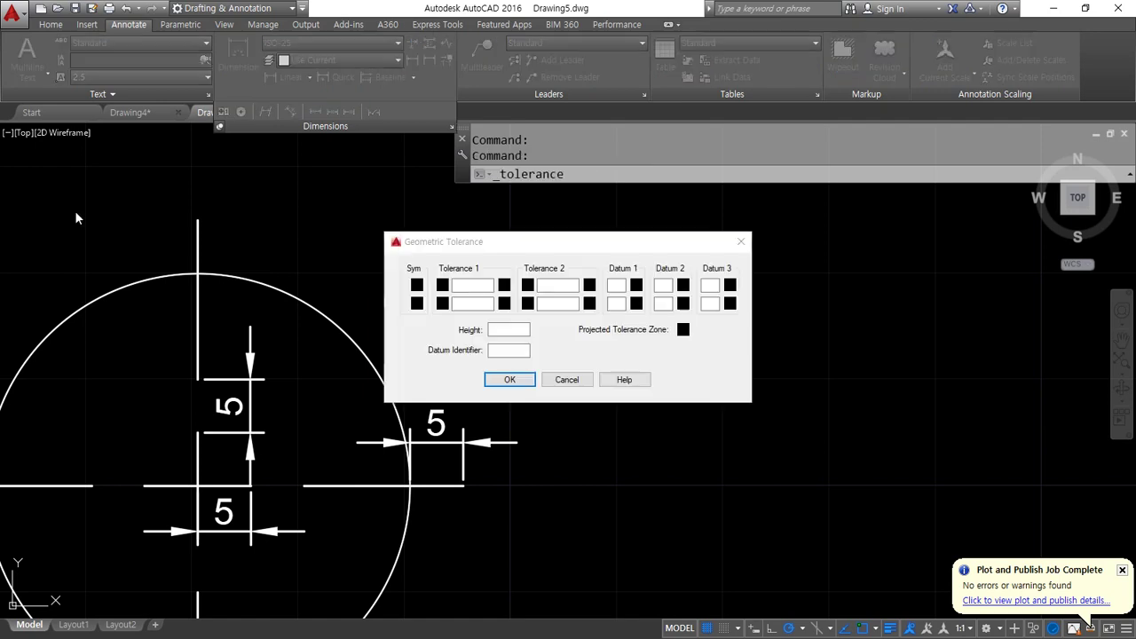
{"action": "left_click", "coordinate": [415, 286]}
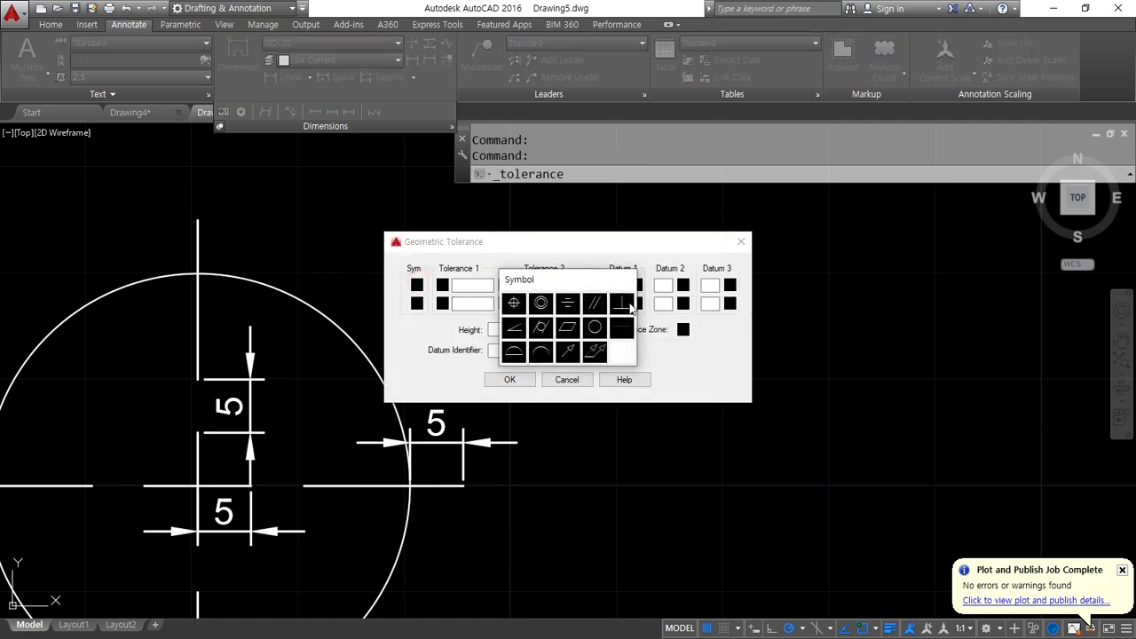
{"action": "left_click", "coordinate": [630, 308]}
{"action": "left_click", "coordinate": [473, 285]}
{"action": "type", "text": "0.2"}
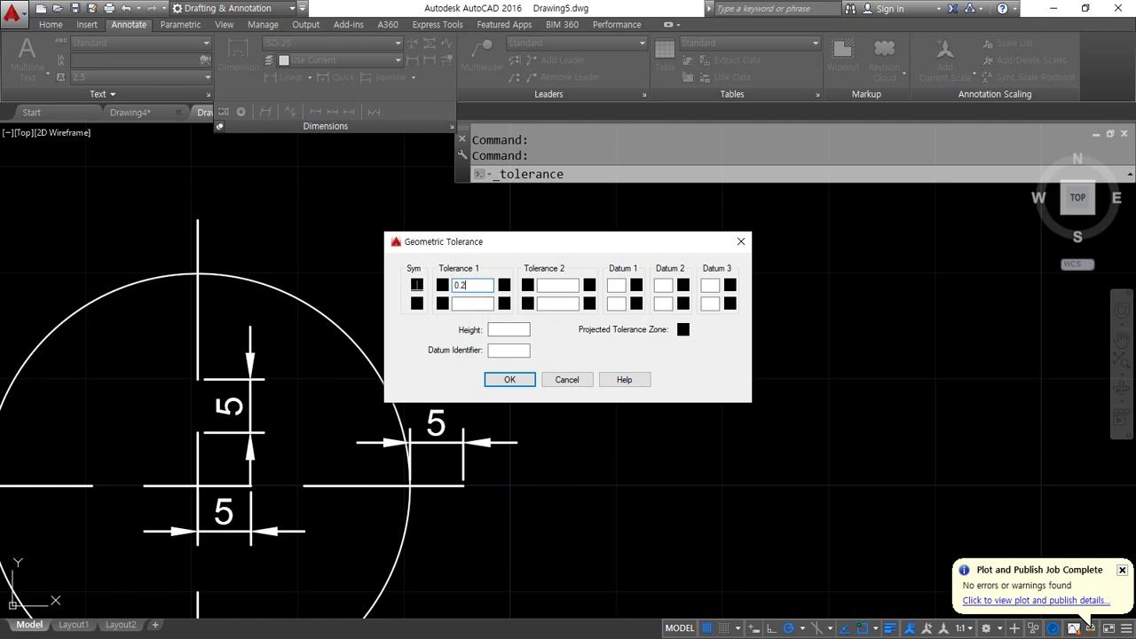
{"action": "type", "text": "3"}
Add a diameter 0.32 Tolerance 2 and datums A and B, and place the frame below and right of the first one
{"action": "left_click", "coordinate": [555, 285]}
{"action": "left_click", "coordinate": [527, 285]}
{"action": "type", "text": "0.32"}
{"action": "left_click", "coordinate": [620, 285]}
{"action": "type", "text": "B"}
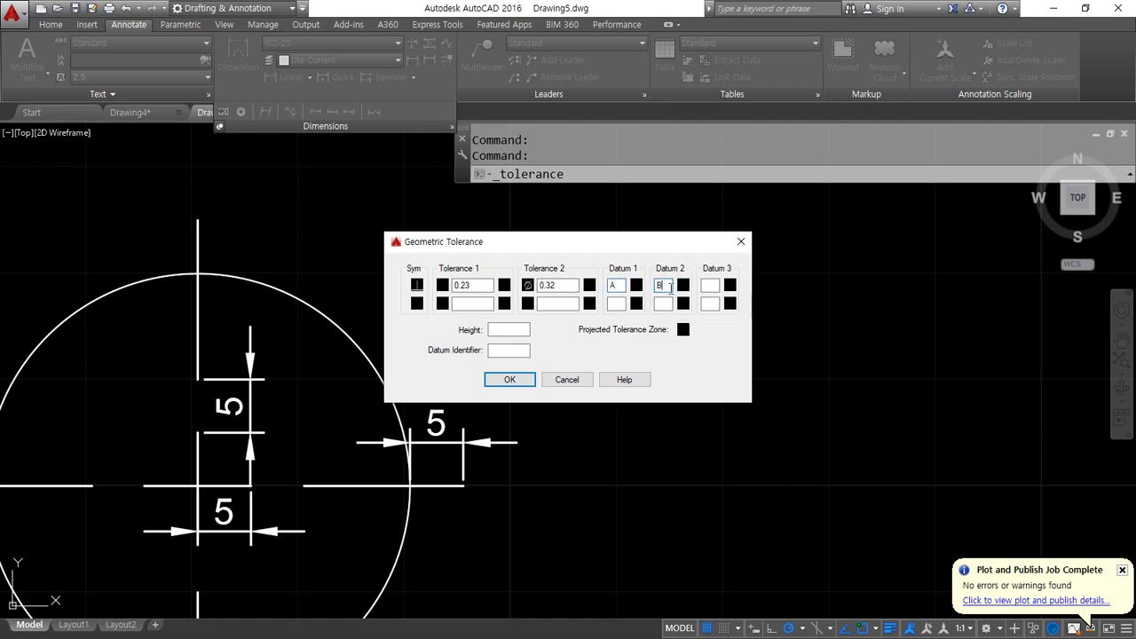
{"action": "left_click", "coordinate": [536, 381]}
{"action": "left_click", "coordinate": [608, 413]}
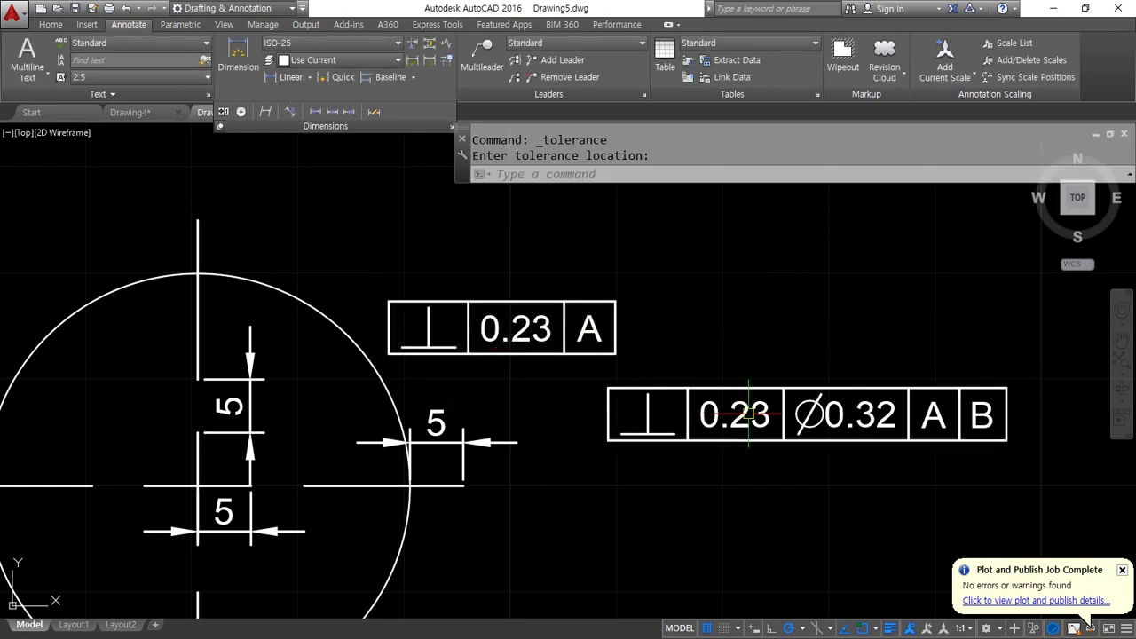
Start a third geometric tolerance with the cylindricity symbol and a diameter 0.23 Tolerance 1 in the first row
{"action": "key", "text": "Return"}
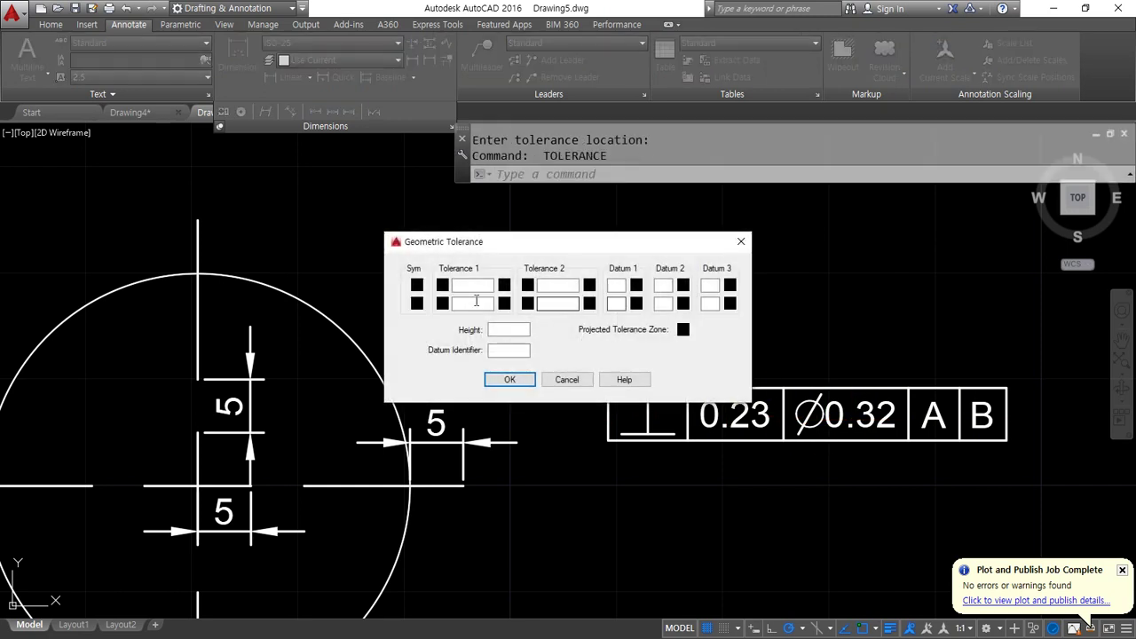
{"action": "left_click", "coordinate": [416, 285]}
{"action": "left_click", "coordinate": [541, 329]}
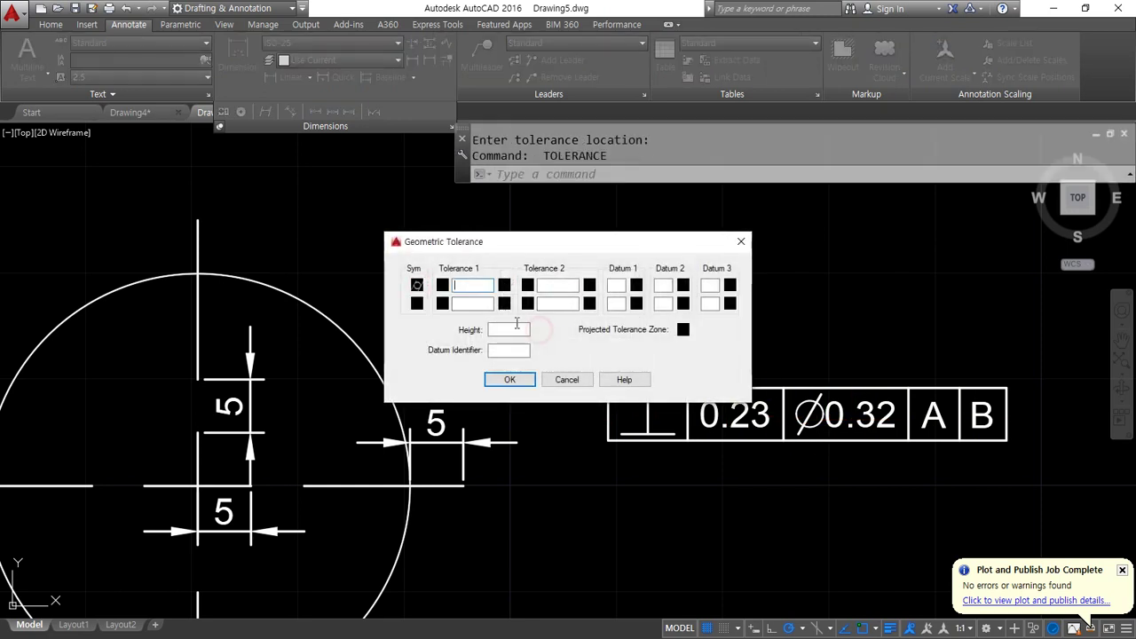
{"action": "type", "text": "0.23"}
Give the second row the circular runout symbol and a value of 0.32, and place the two-row frame below the perpendicularity frames
{"action": "left_click", "coordinate": [417, 303]}
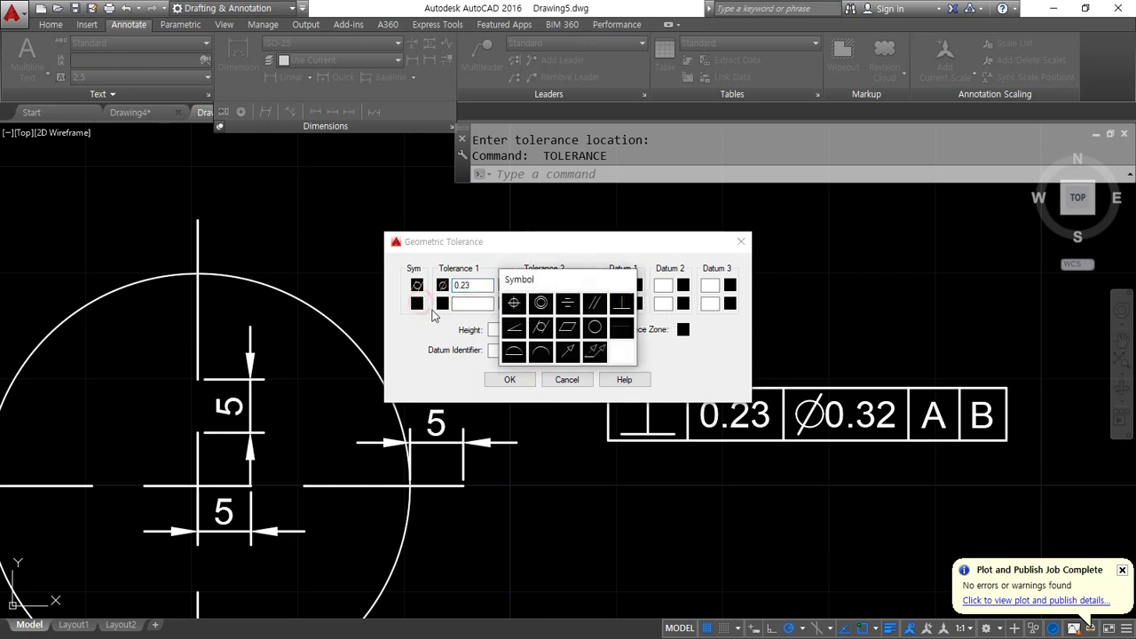
{"action": "left_click", "coordinate": [573, 352]}
{"action": "left_click", "coordinate": [462, 304]}
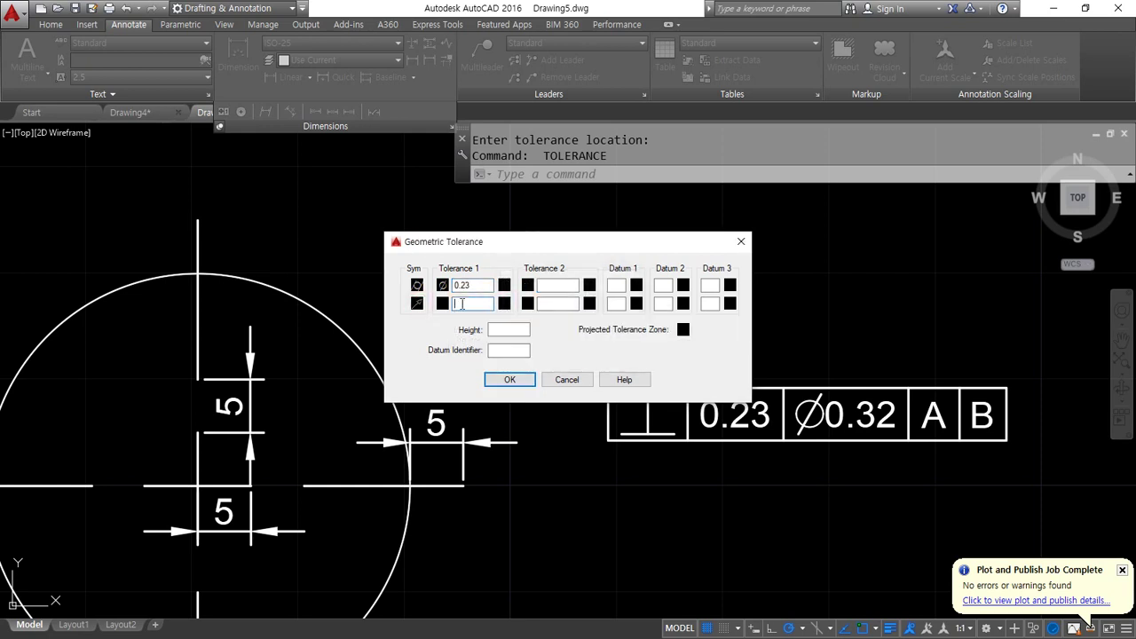
{"action": "type", "text": "0.32"}
{"action": "left_click", "coordinate": [616, 284]}
{"action": "left_click", "coordinate": [510, 379]}
{"action": "left_click", "coordinate": [648, 503]}
{"action": "middle_click_drag", "start_coordinate": [790, 598], "coordinate": [772, 563]}
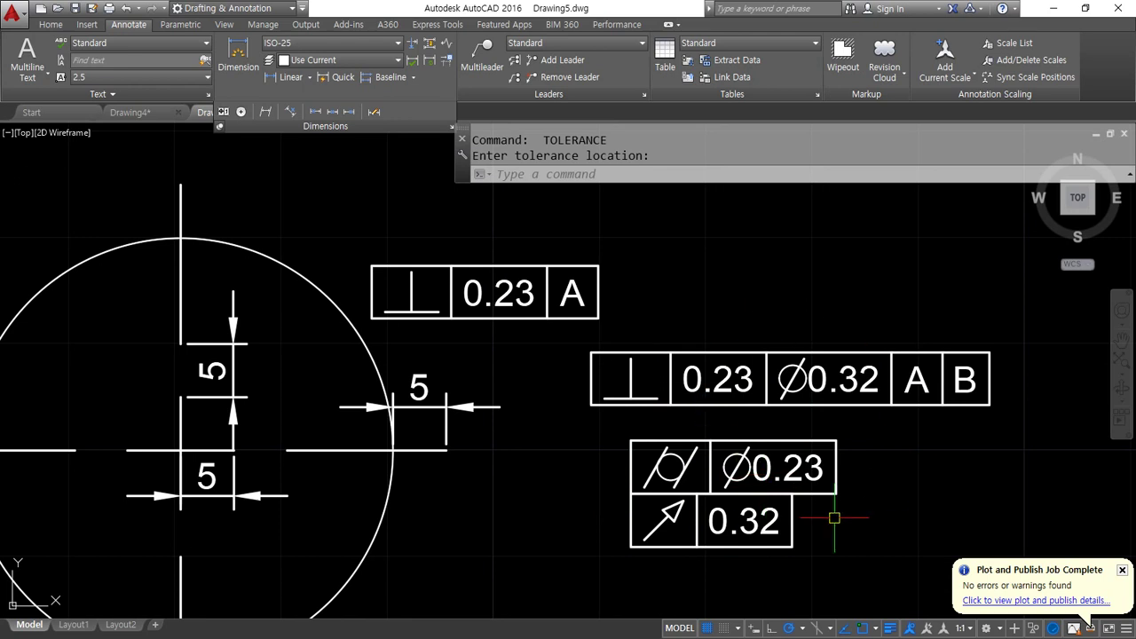
Dismiss the plot notification and place a tolerance with only datum identifier A above the existing frames
{"action": "left_click", "coordinate": [1124, 572]}
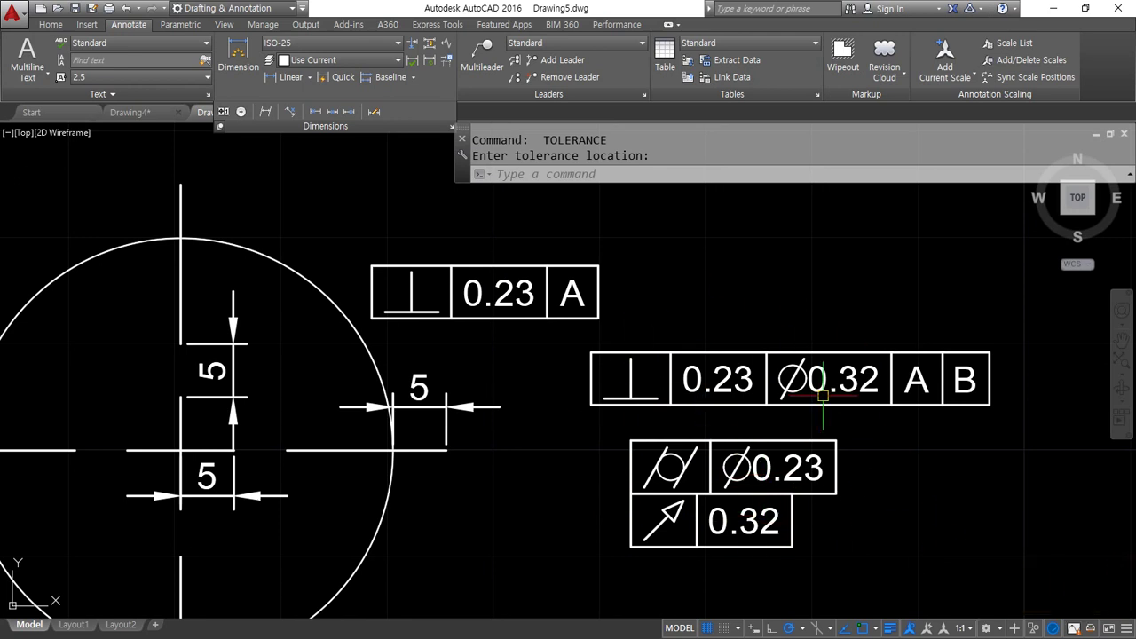
{"action": "key", "text": "Return"}
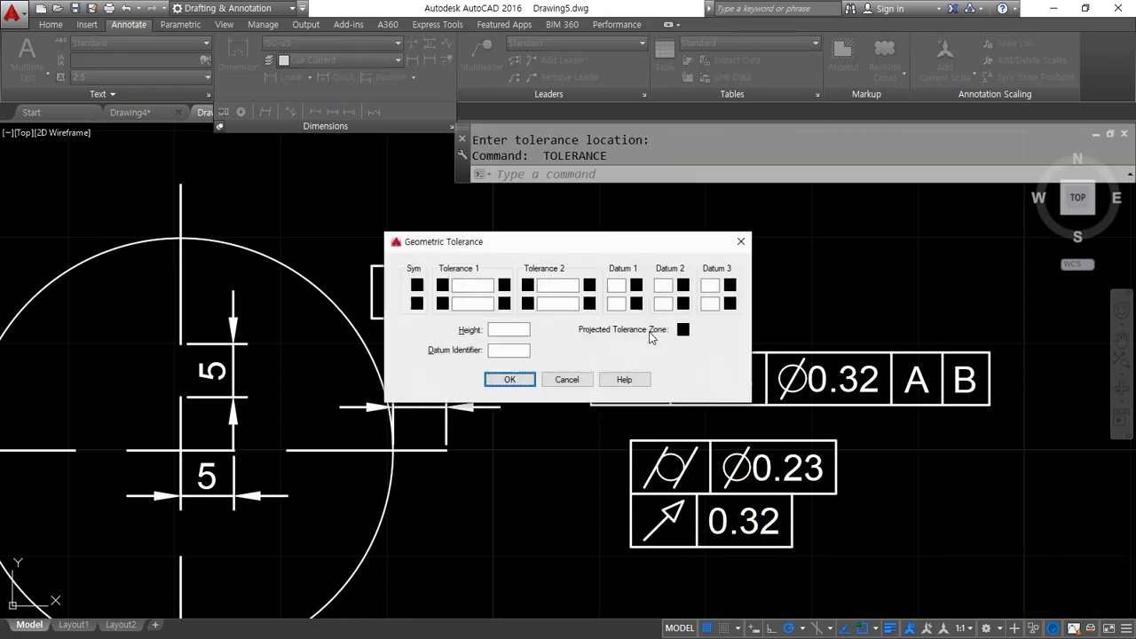
{"action": "left_click", "coordinate": [513, 349]}
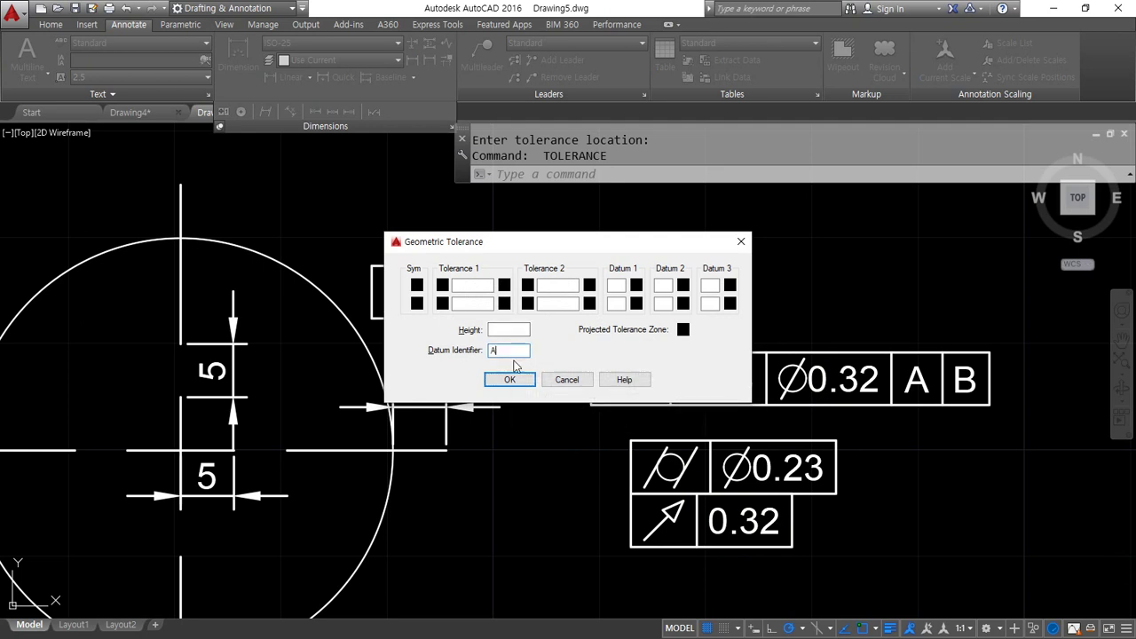
{"action": "left_click", "coordinate": [511, 380]}
{"action": "left_click", "coordinate": [676, 259]}
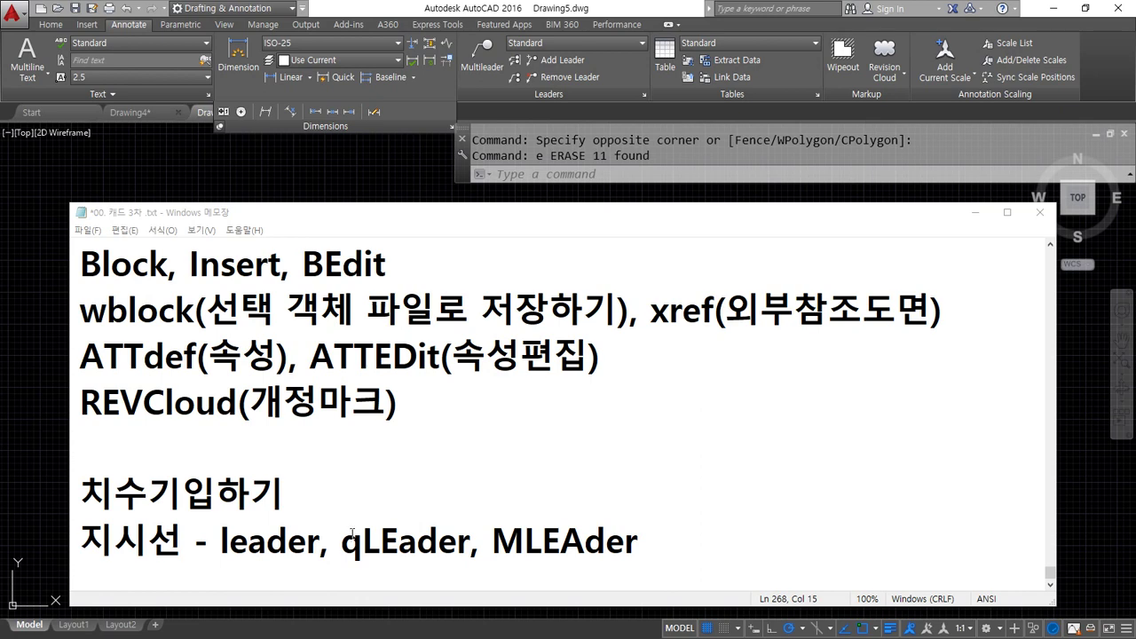
In the Notepad lesson notes, remove "leader, " from the 지시선 line
{"action": "double_click", "coordinate": [263, 540]}
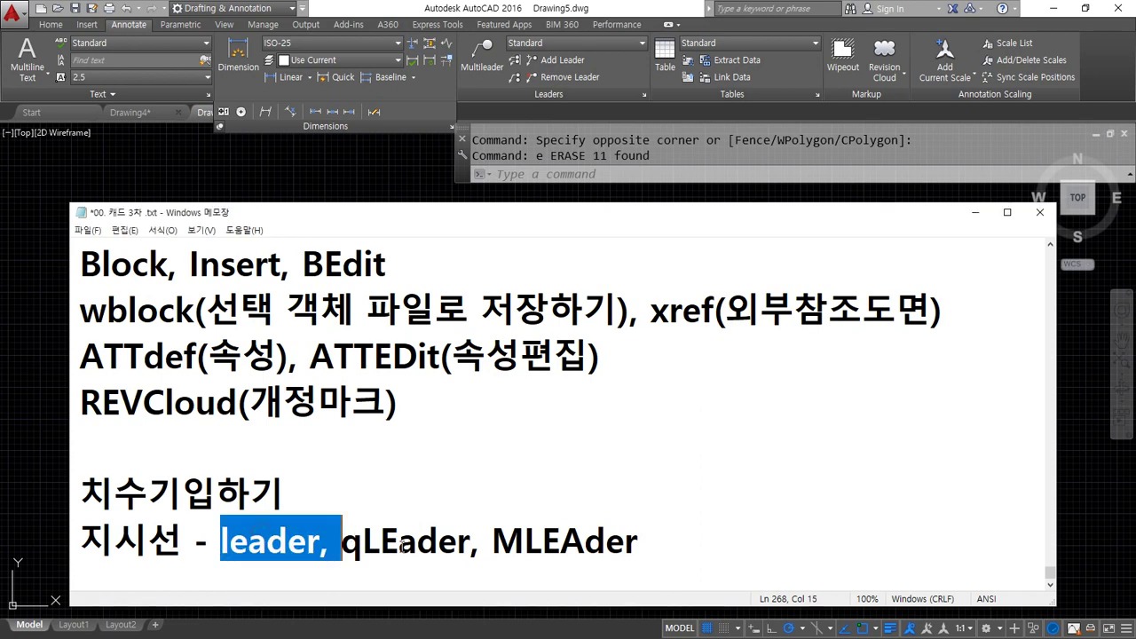
{"action": "double_click", "coordinate": [404, 544]}
{"action": "left_click", "coordinate": [536, 548]}
{"action": "double_click", "coordinate": [536, 552]}
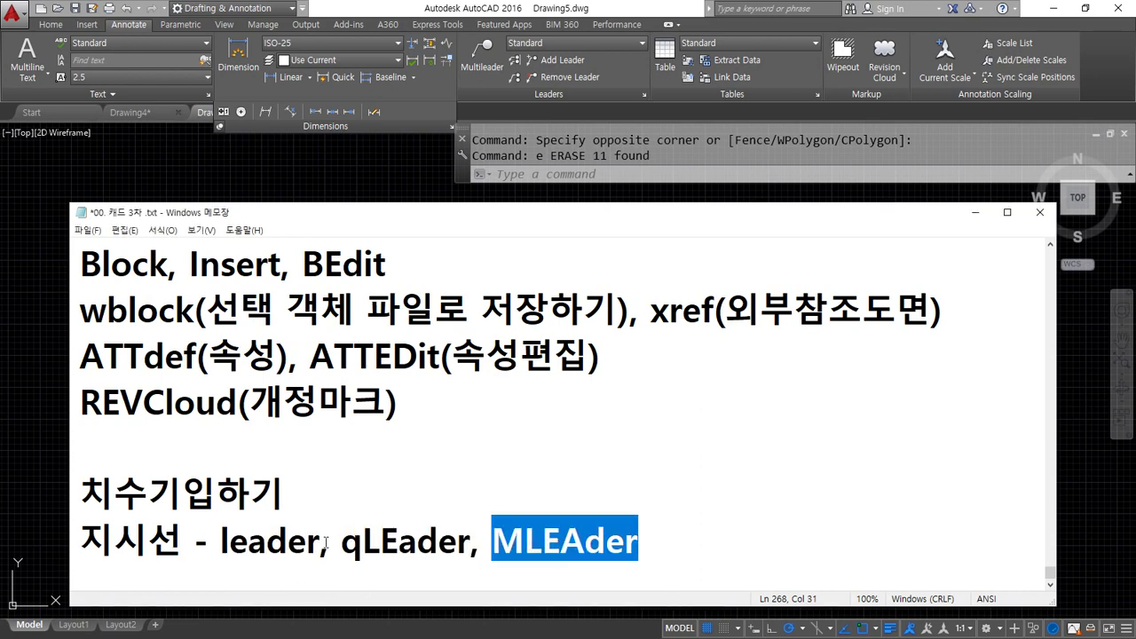
{"action": "left_click_drag", "start_coordinate": [340, 544], "coordinate": [218, 543]}
{"action": "key", "text": "Delete"}
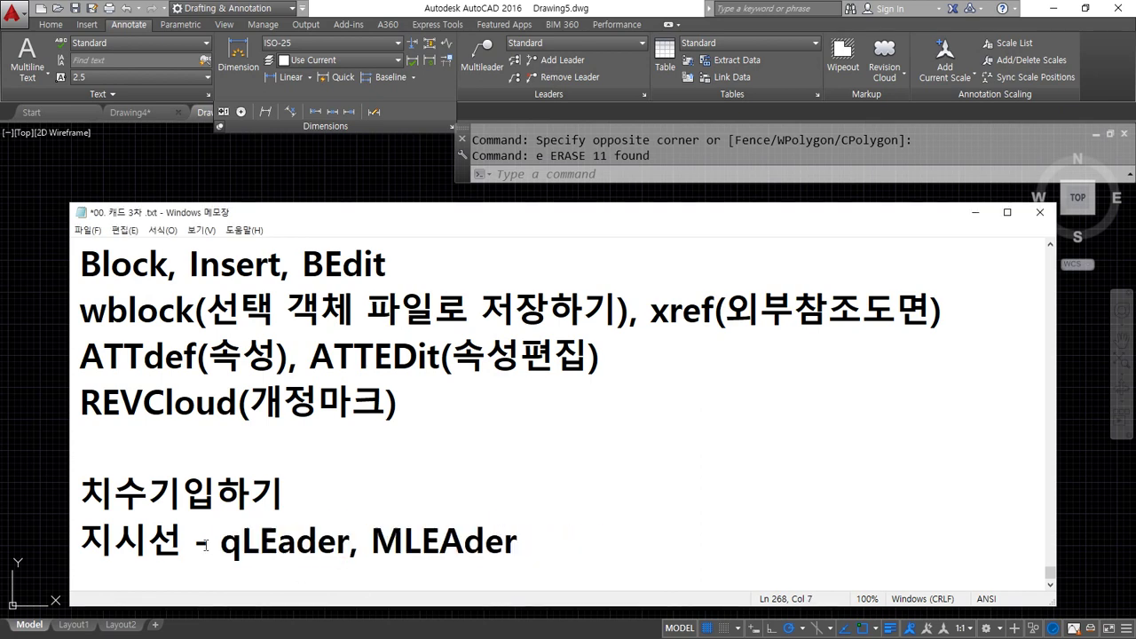
Switch back to AutoCAD and bring the dimensioned squares at the drawing's upper left into close view
{"action": "double_click", "coordinate": [263, 544]}
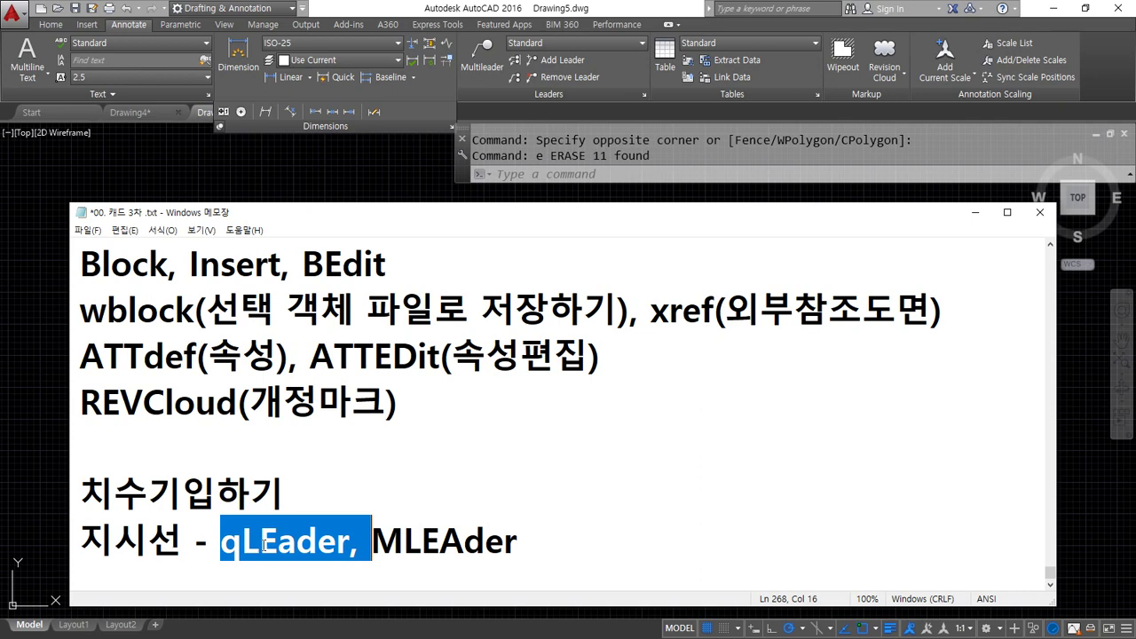
{"action": "left_click", "coordinate": [244, 178]}
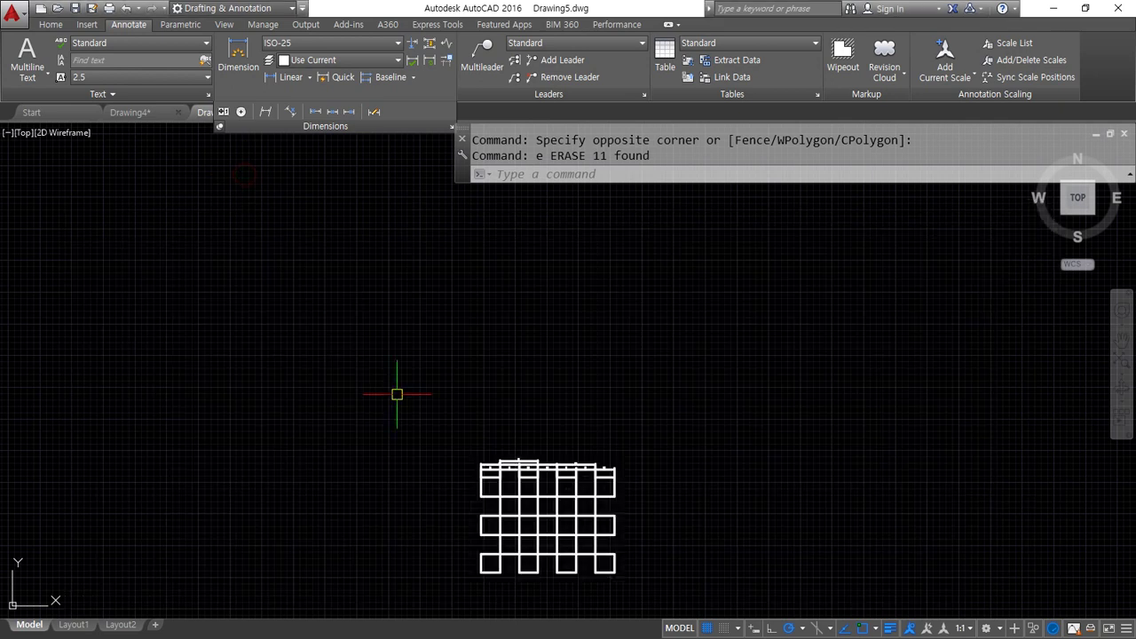
{"action": "scroll", "coordinate": [489, 512], "scroll_direction": "up", "scroll_amount": 6}
{"action": "scroll", "coordinate": [551, 474], "scroll_direction": "down", "scroll_amount": 2}
{"action": "mouse_move", "coordinate": [550, 474]}
{"action": "middle_mouse_down"}
{"action": "mouse_move", "coordinate": [448, 416]}
{"action": "mouse_move", "coordinate": [507, 588]}
{"action": "middle_mouse_up"}
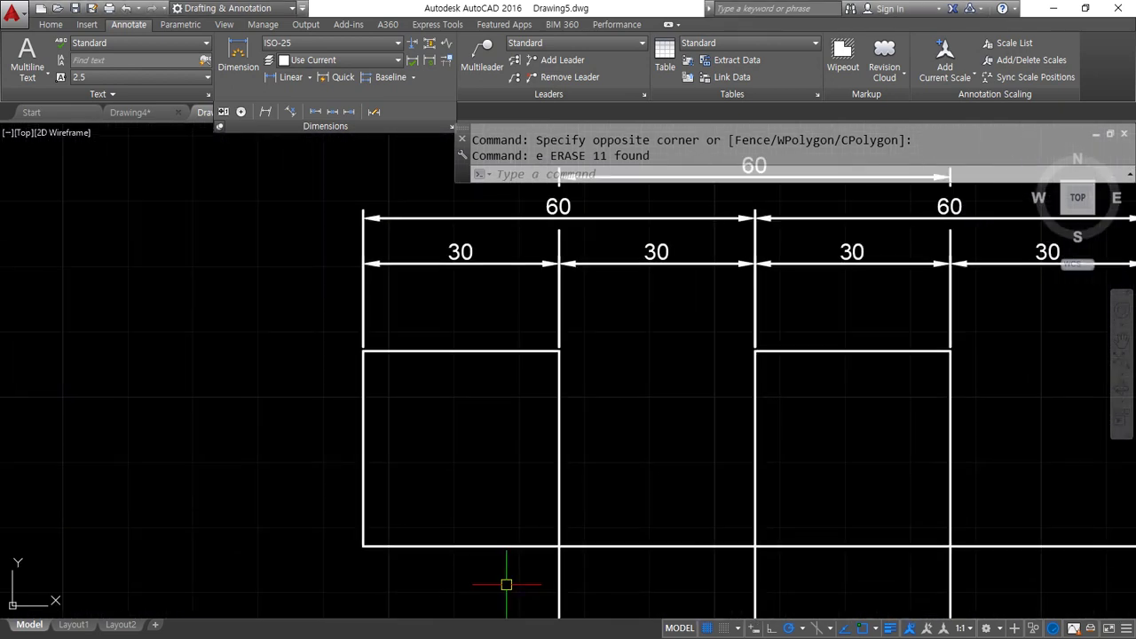
{"action": "mouse_move", "coordinate": [359, 444]}
{"action": "left_mouse_down"}
{"action": "mouse_move", "coordinate": [241, 295]}
{"action": "mouse_move", "coordinate": [142, 260]}
{"action": "left_mouse_up"}
{"action": "mouse_move", "coordinate": [586, 117]}
{"action": "left_mouse_down"}
{"action": "mouse_move", "coordinate": [494, 119]}
{"action": "mouse_move", "coordinate": [603, 40]}
{"action": "mouse_move", "coordinate": [613, 122]}
{"action": "mouse_move", "coordinate": [563, 165]}
{"action": "left_mouse_up"}
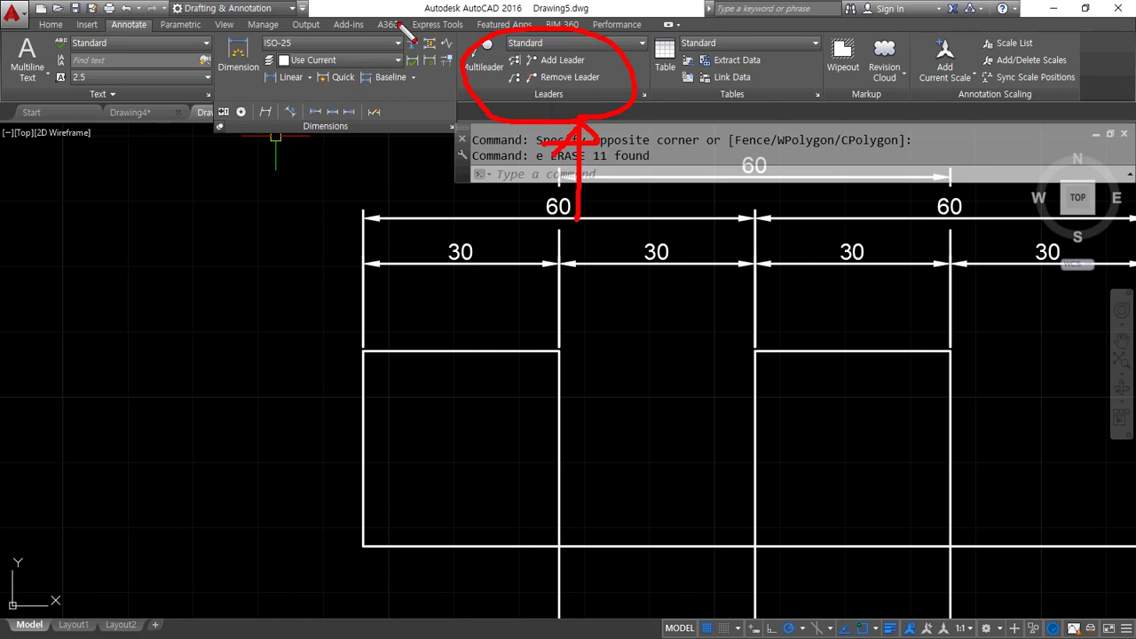
{"action": "left_click_drag", "start_coordinate": [444, 38], "coordinate": [334, 120]}
{"action": "left_click_drag", "start_coordinate": [364, 40], "coordinate": [269, 99]}
{"action": "mouse_move", "coordinate": [291, 29]}
{"action": "left_mouse_down"}
{"action": "mouse_move", "coordinate": [210, 78]}
{"action": "mouse_move", "coordinate": [376, 88]}
{"action": "left_mouse_up"}
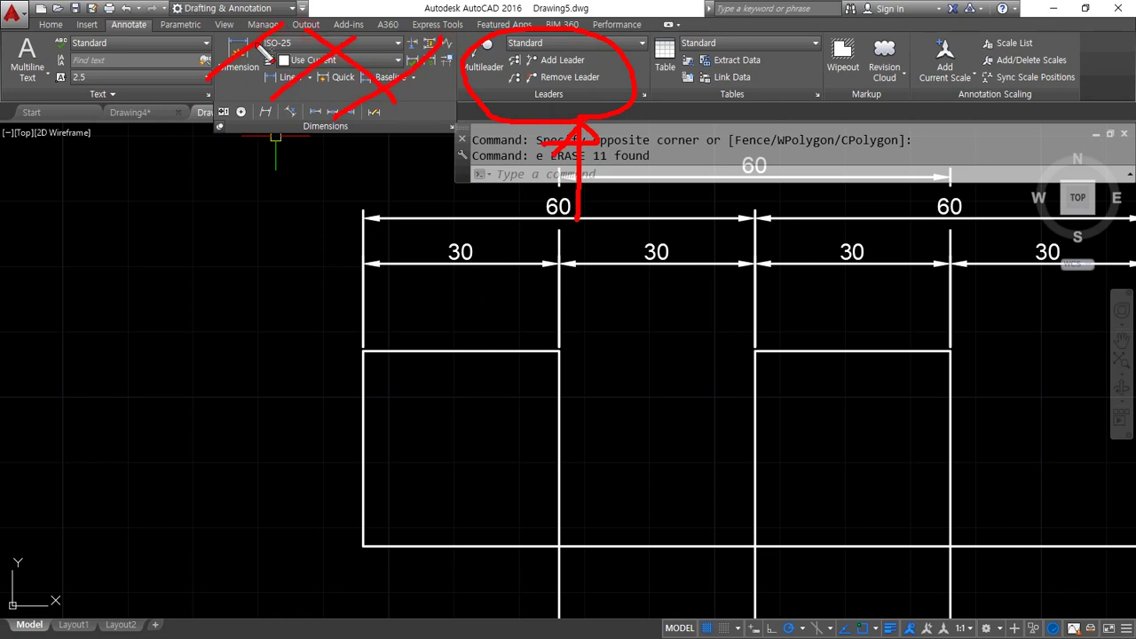
{"action": "key", "text": "Escape"}
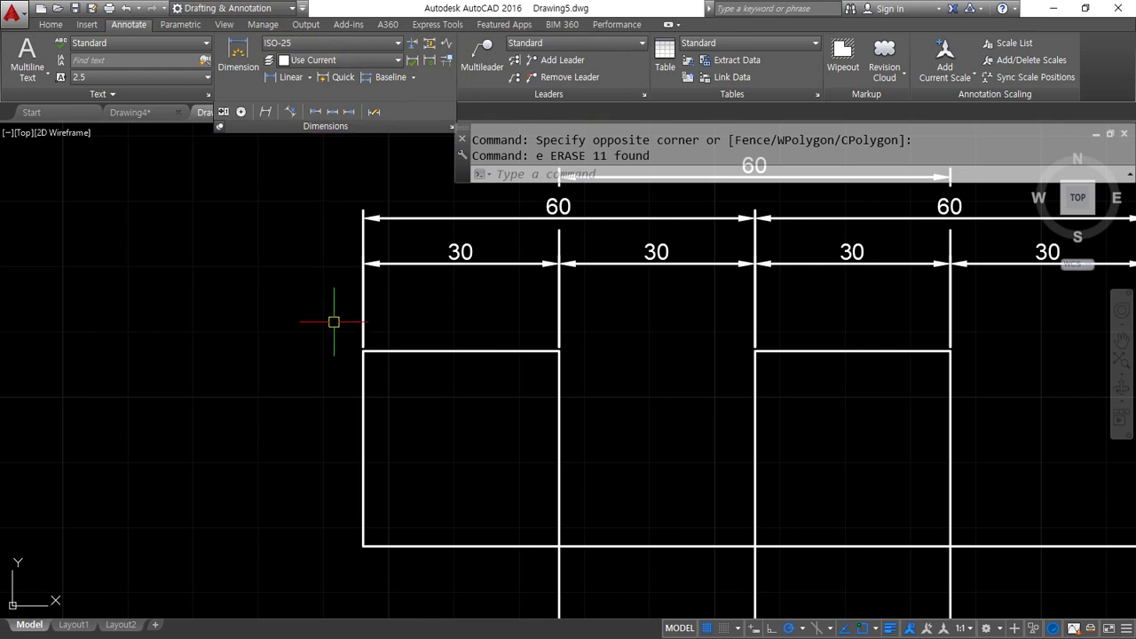
Switch to the Notepad notes and add "(지시선, LE)" directly after qLEader
{"action": "key", "text": "alt+Tab"}
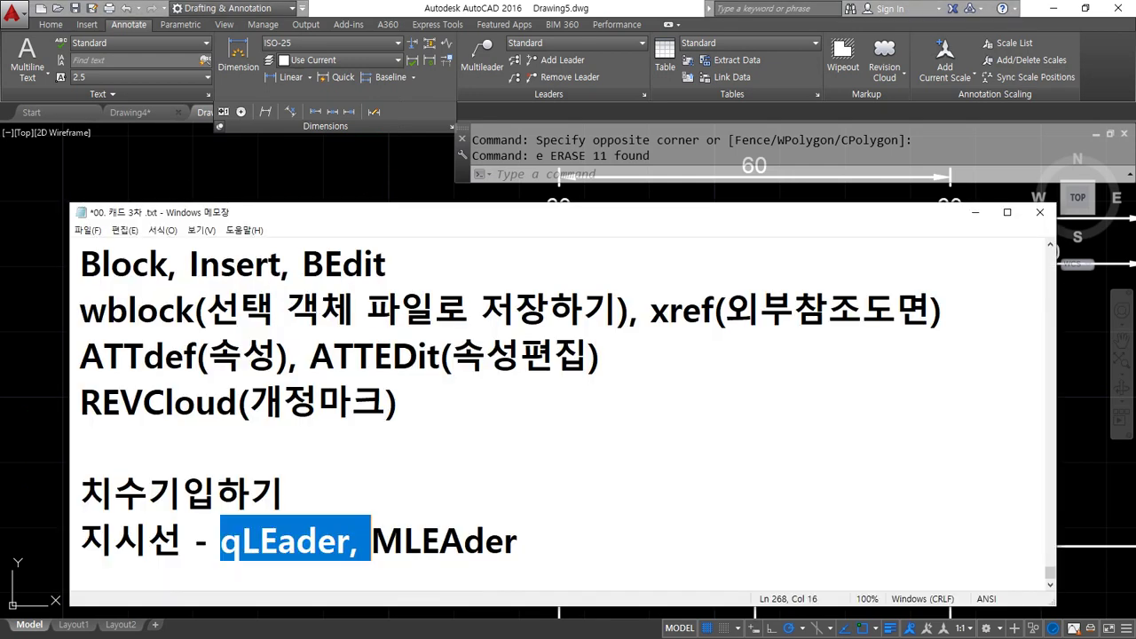
{"action": "left_click", "coordinate": [347, 537]}
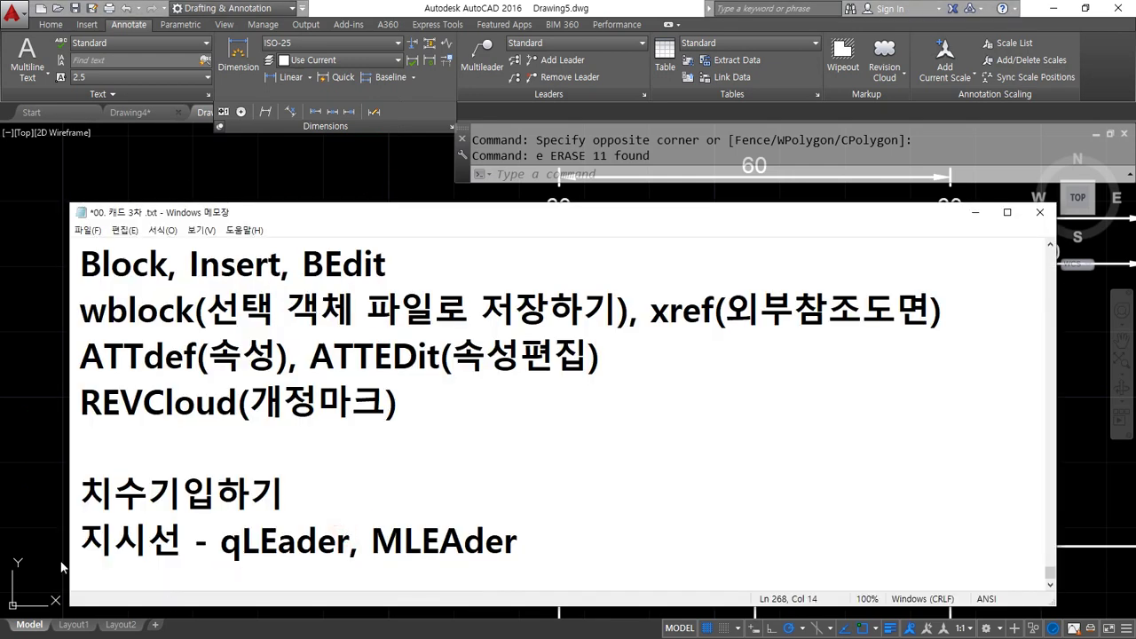
{"action": "type", "text": "(지시선, "}
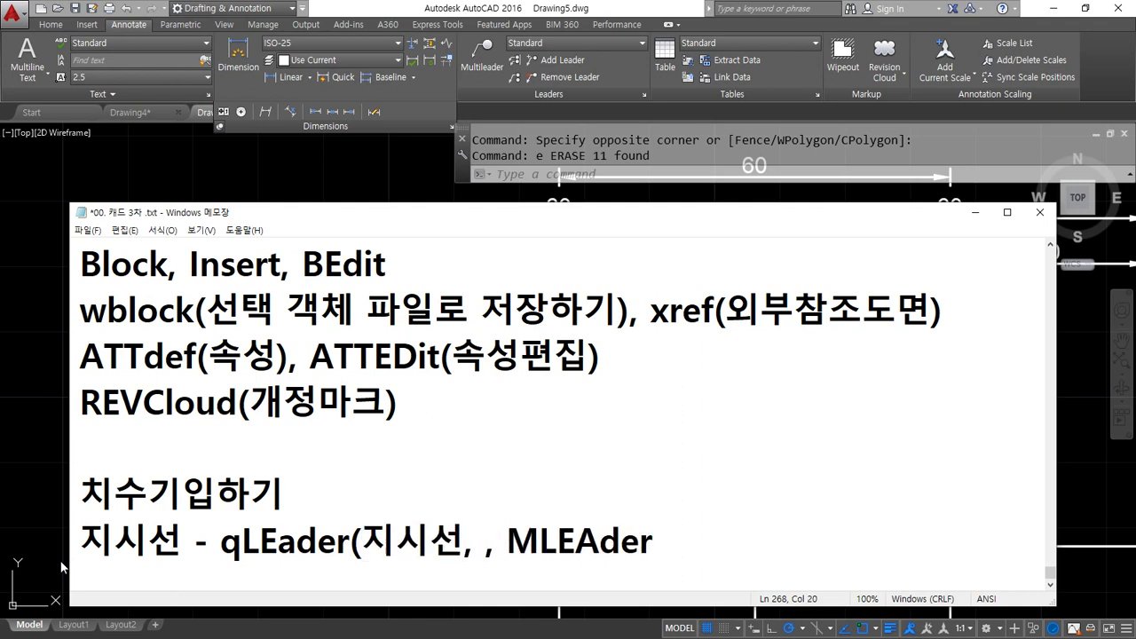
{"action": "type", "text": "LE)"}
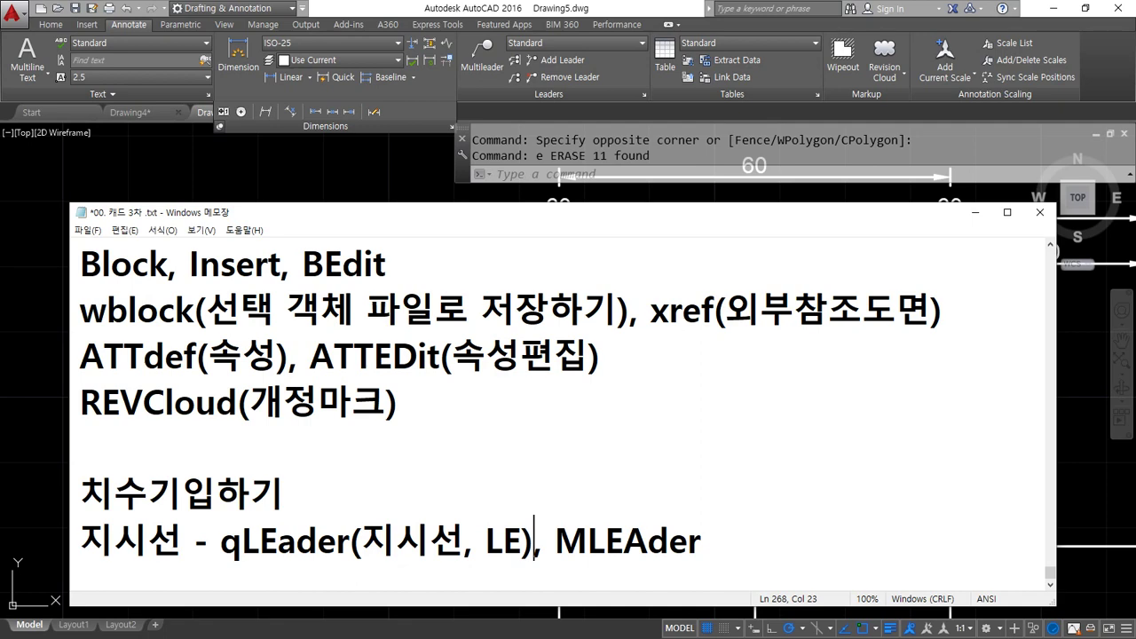
Switch to AutoCAD and draw a quick leader from the first square's left edge up-left to a short horizontal landing, with text width 0
{"action": "key", "text": "alt+Tab"}
{"action": "type", "text": "le"}
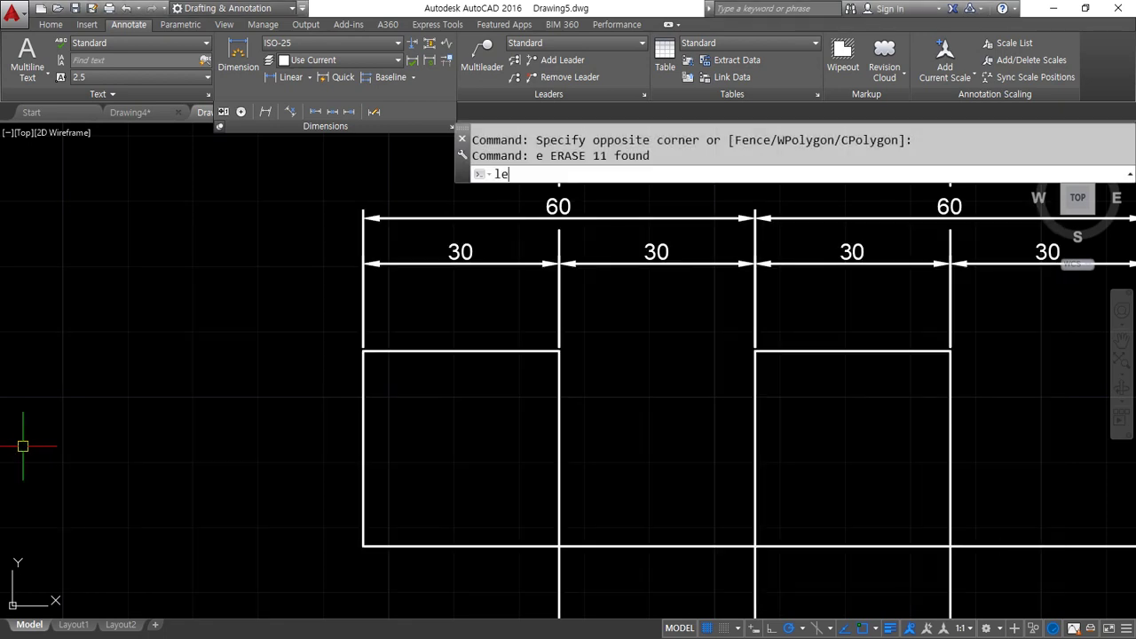
{"action": "key", "text": "Return"}
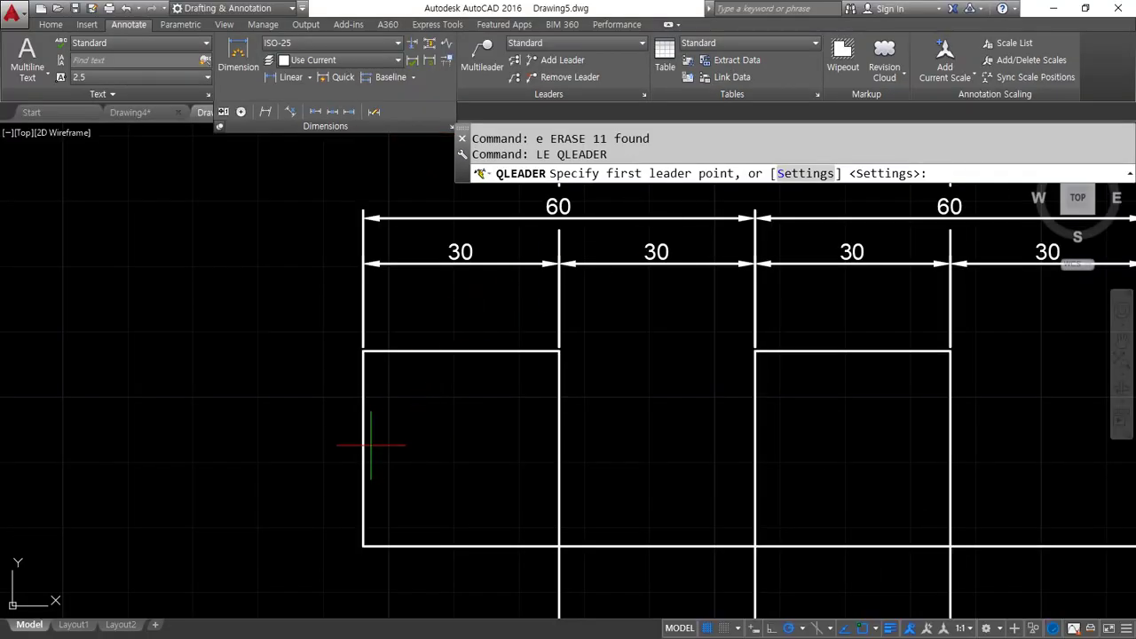
{"action": "left_click", "coordinate": [371, 445]}
{"action": "scroll", "coordinate": [344, 402], "scroll_direction": "up", "scroll_amount": 3}
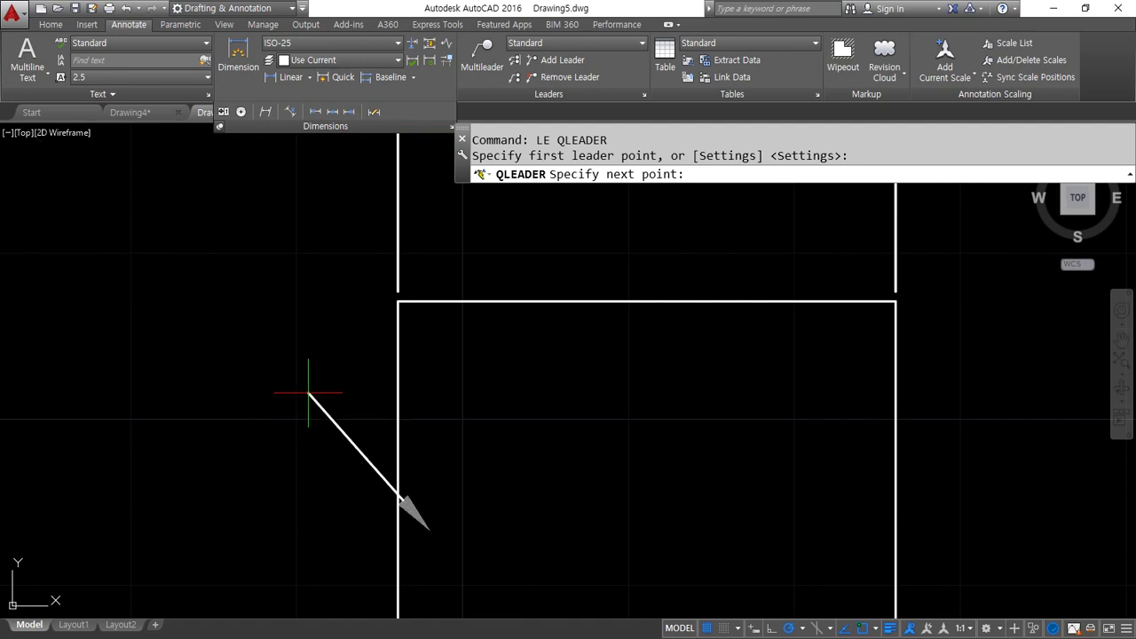
{"action": "left_click", "coordinate": [285, 389]}
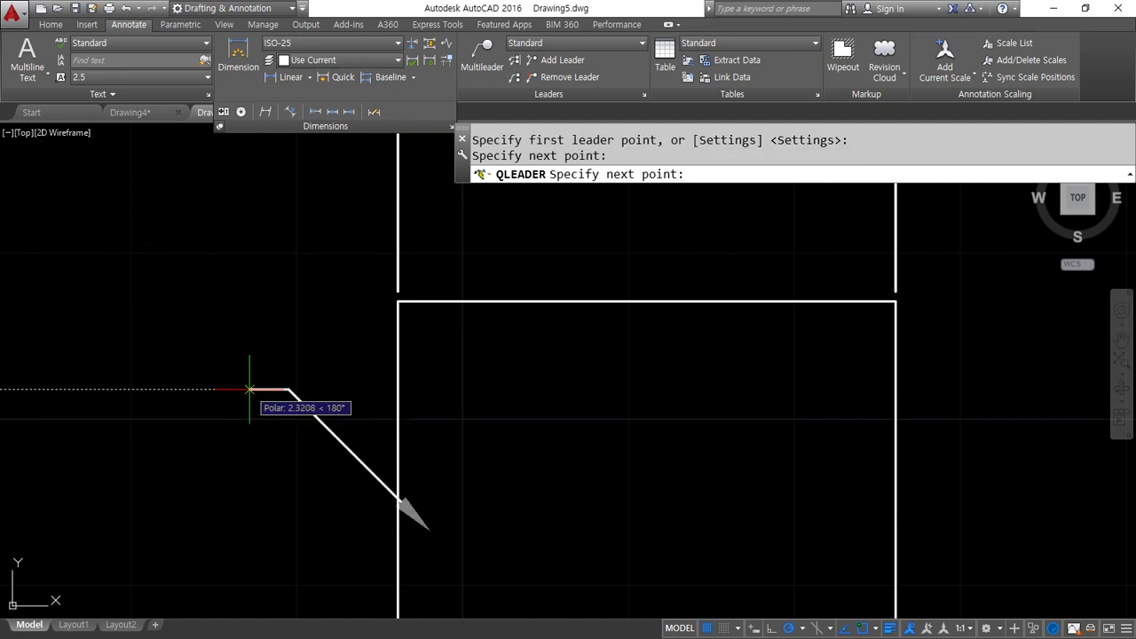
{"action": "left_click", "coordinate": [250, 389]}
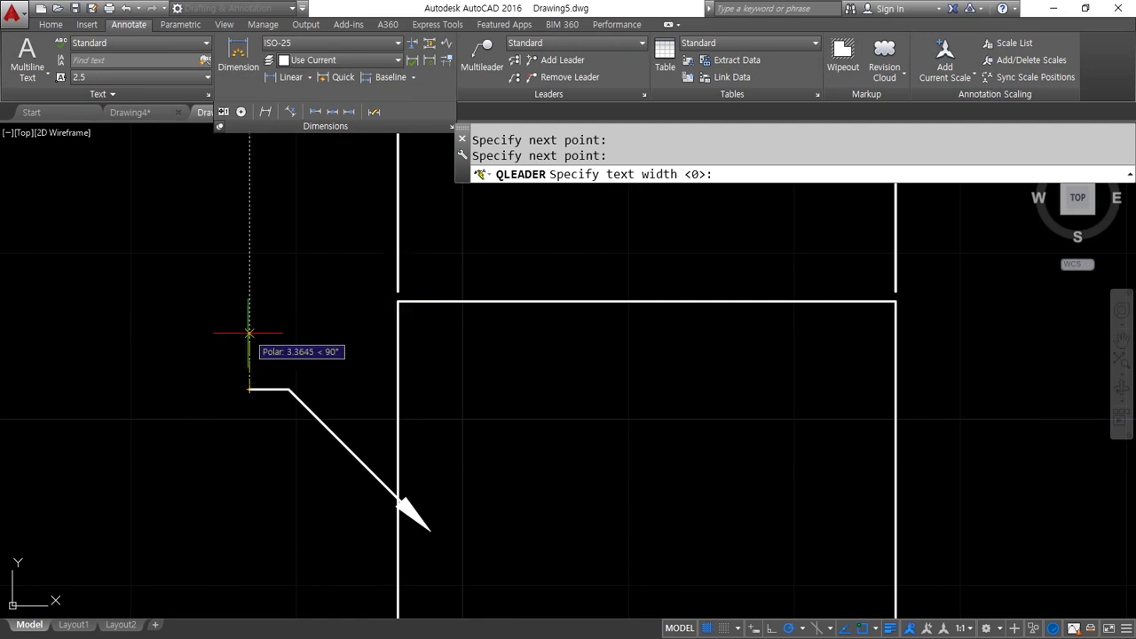
{"action": "key", "text": "Return"}
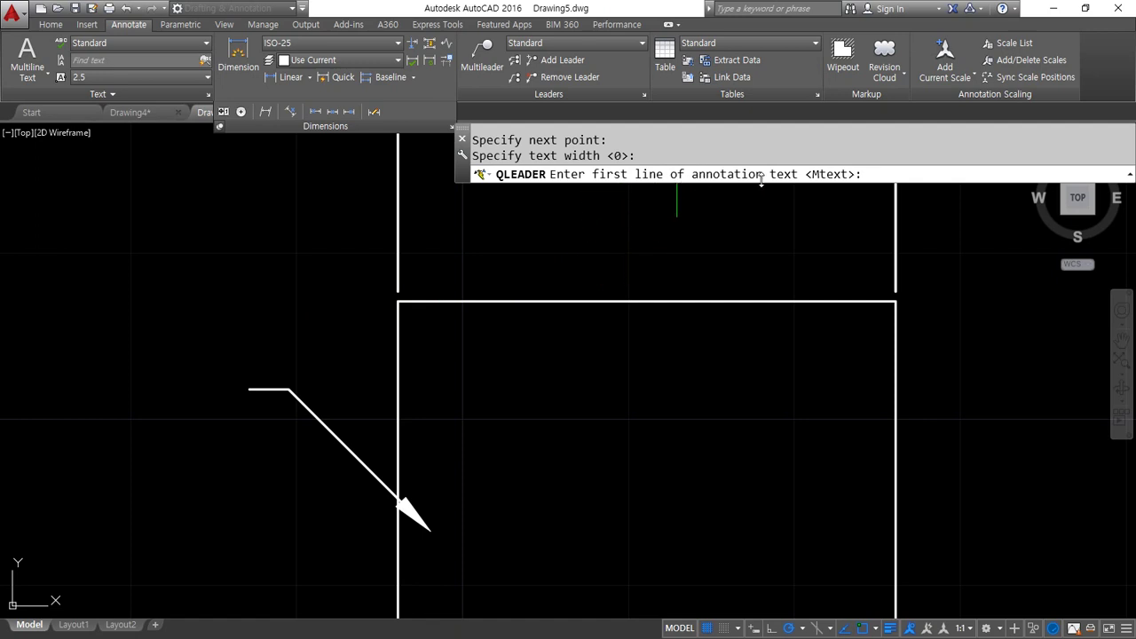
{"action": "mouse_move", "coordinate": [142, 488]}
{"action": "left_mouse_down"}
{"action": "mouse_move", "coordinate": [72, 382]}
{"action": "mouse_move", "coordinate": [213, 353]}
{"action": "mouse_move", "coordinate": [171, 471]}
{"action": "mouse_move", "coordinate": [127, 481]}
{"action": "left_mouse_up"}
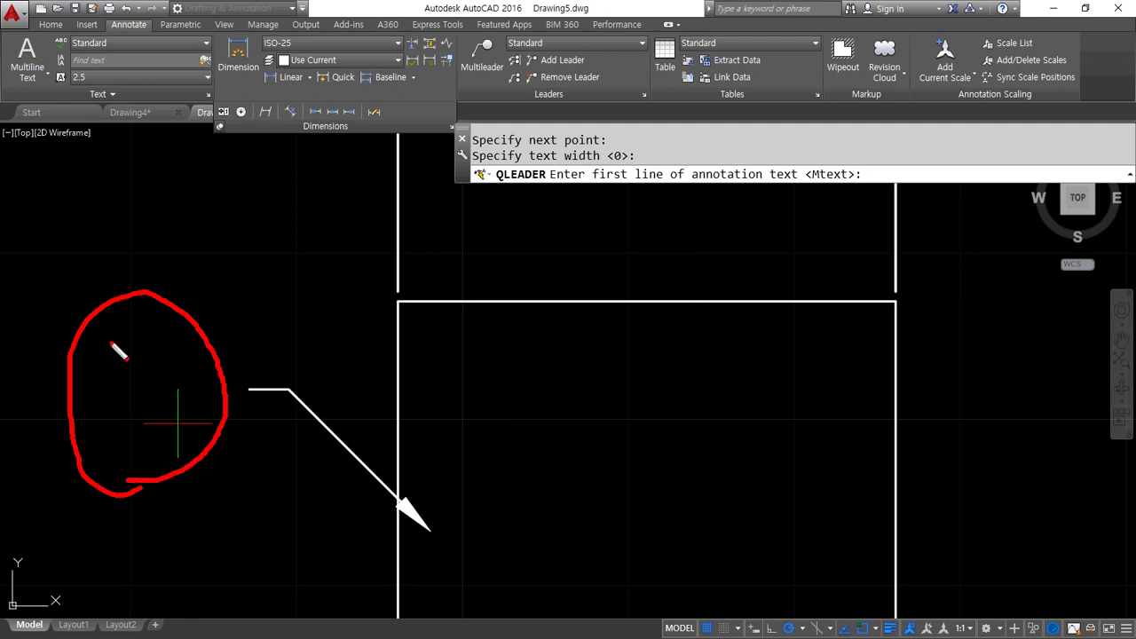
{"action": "left_click_drag", "start_coordinate": [109, 341], "coordinate": [213, 341]}
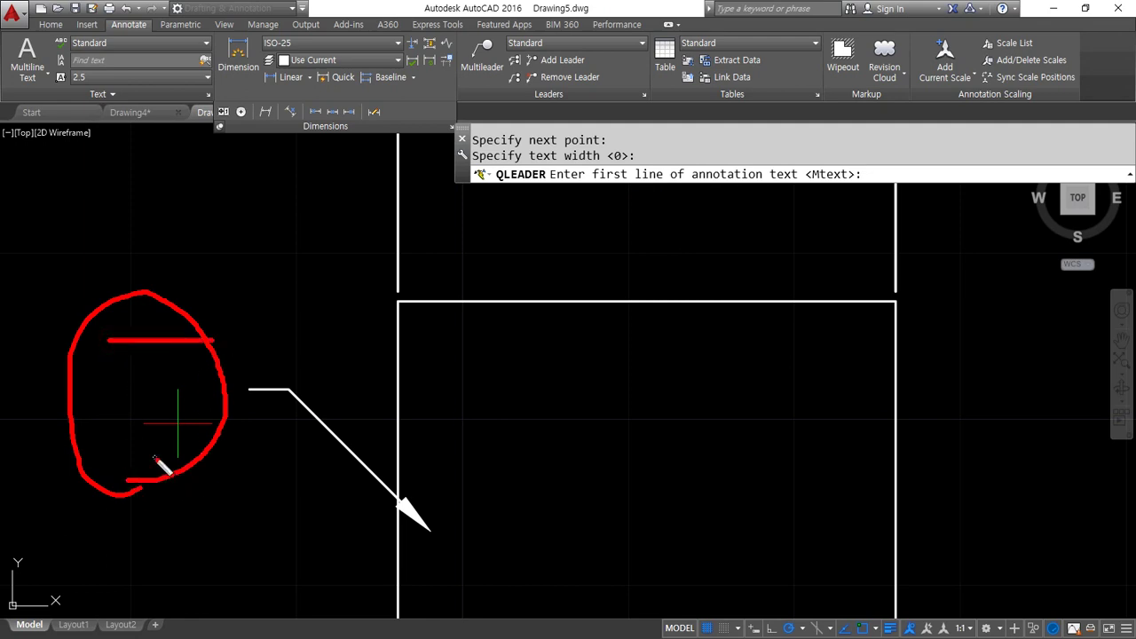
{"action": "left_click_drag", "start_coordinate": [874, 218], "coordinate": [885, 188]}
{"action": "mouse_move", "coordinate": [861, 196]}
{"action": "left_mouse_down"}
{"action": "mouse_move", "coordinate": [880, 185]}
{"action": "mouse_move", "coordinate": [902, 194]}
{"action": "mouse_move", "coordinate": [891, 199]}
{"action": "mouse_move", "coordinate": [840, 162]}
{"action": "left_mouse_up"}
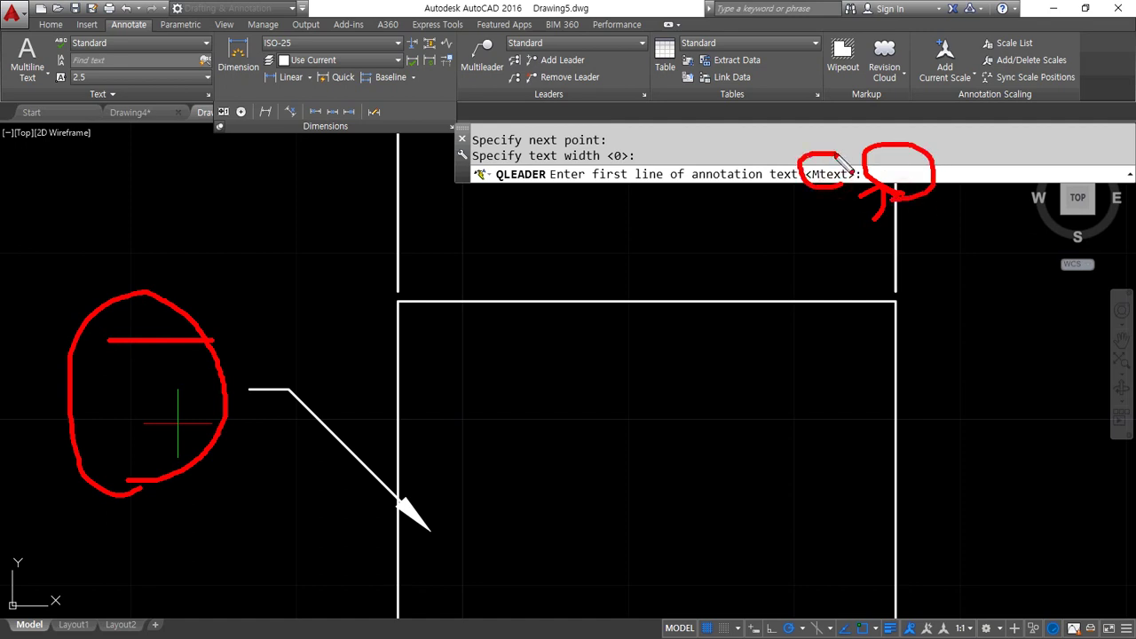
{"action": "key", "text": "Escape"}
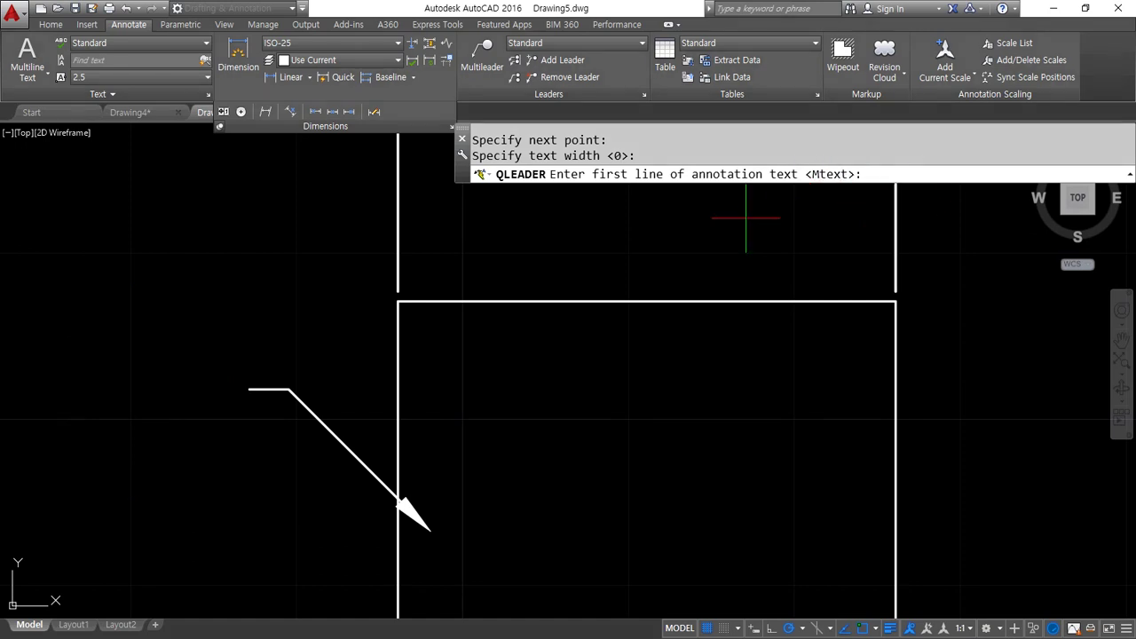
Enter the leader's multiline annotation as "동해물과 백두산이 / 마르고 닳도록 / 하느님이 보우하사 / 우리나라 만세"
{"action": "key", "text": "Return"}
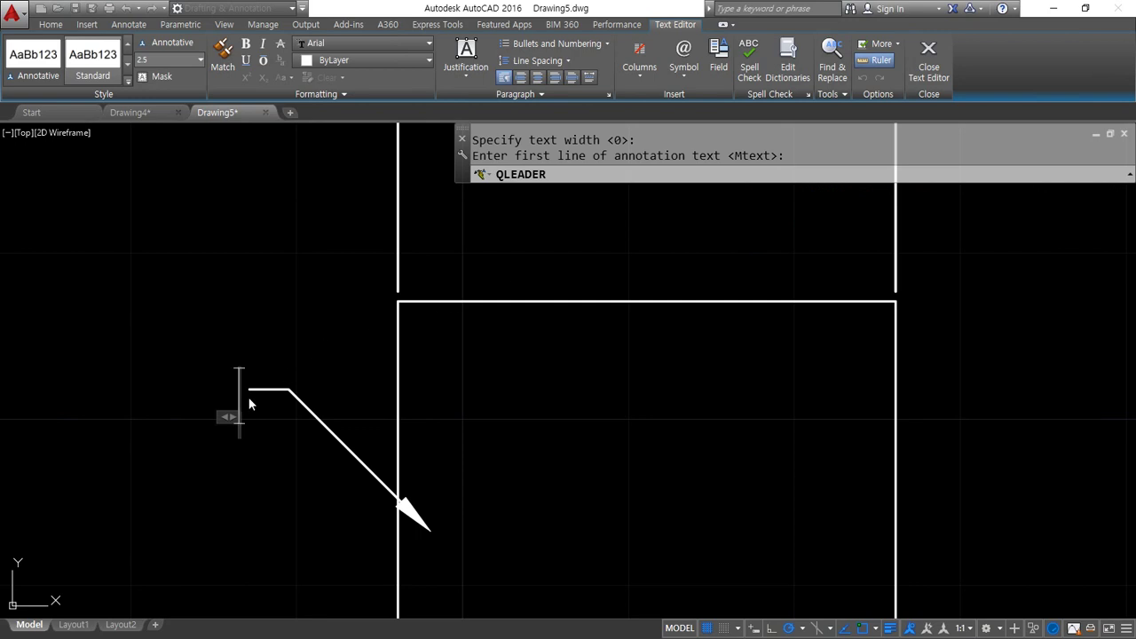
{"action": "scroll", "coordinate": [147, 413], "scroll_direction": "up", "scroll_amount": 2}
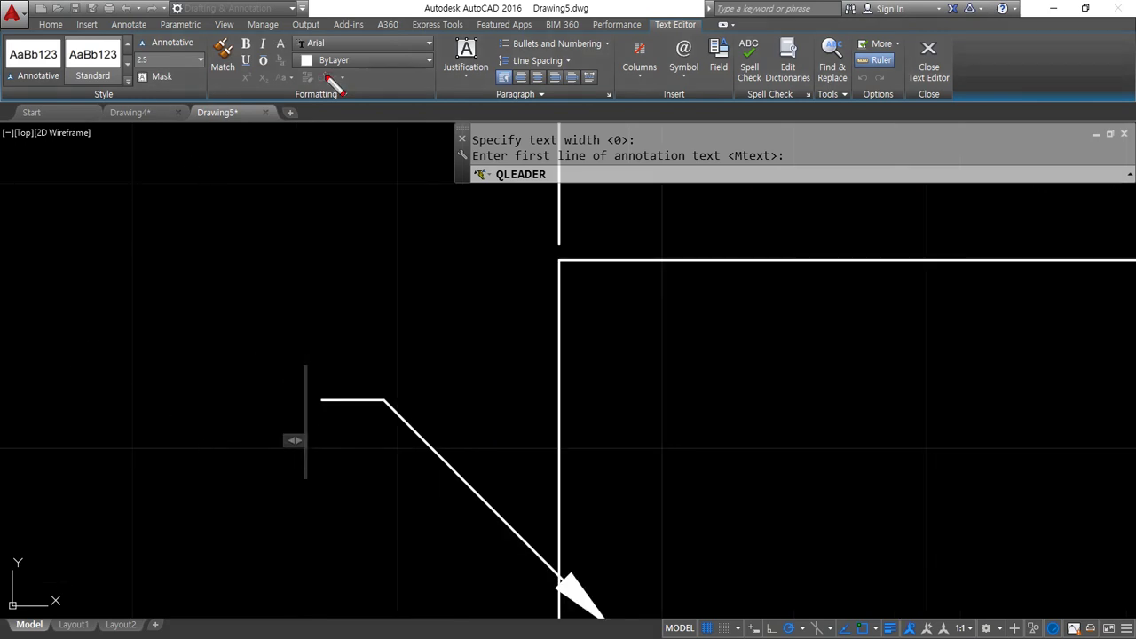
{"action": "mouse_move", "coordinate": [327, 78]}
{"action": "left_mouse_down"}
{"action": "mouse_move", "coordinate": [191, 105]}
{"action": "mouse_move", "coordinate": [394, 43]}
{"action": "mouse_move", "coordinate": [413, 114]}
{"action": "mouse_move", "coordinate": [296, 109]}
{"action": "mouse_move", "coordinate": [310, 363]}
{"action": "mouse_move", "coordinate": [303, 353]}
{"action": "mouse_move", "coordinate": [316, 342]}
{"action": "left_mouse_up"}
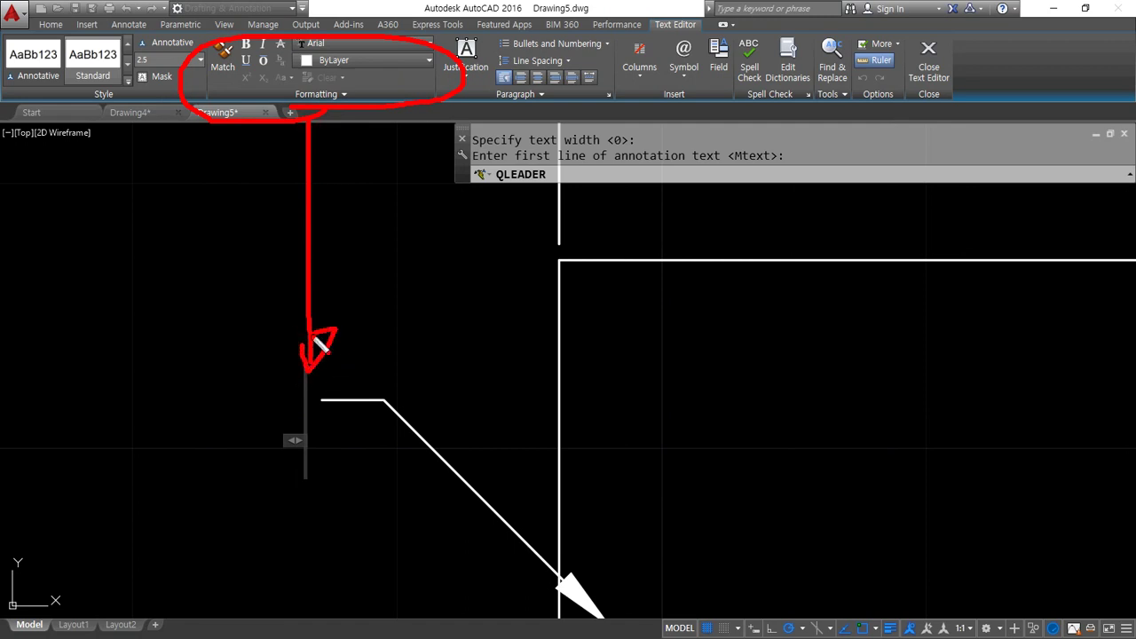
{"action": "middle_click_drag", "start_coordinate": [297, 392], "coordinate": [381, 377]}
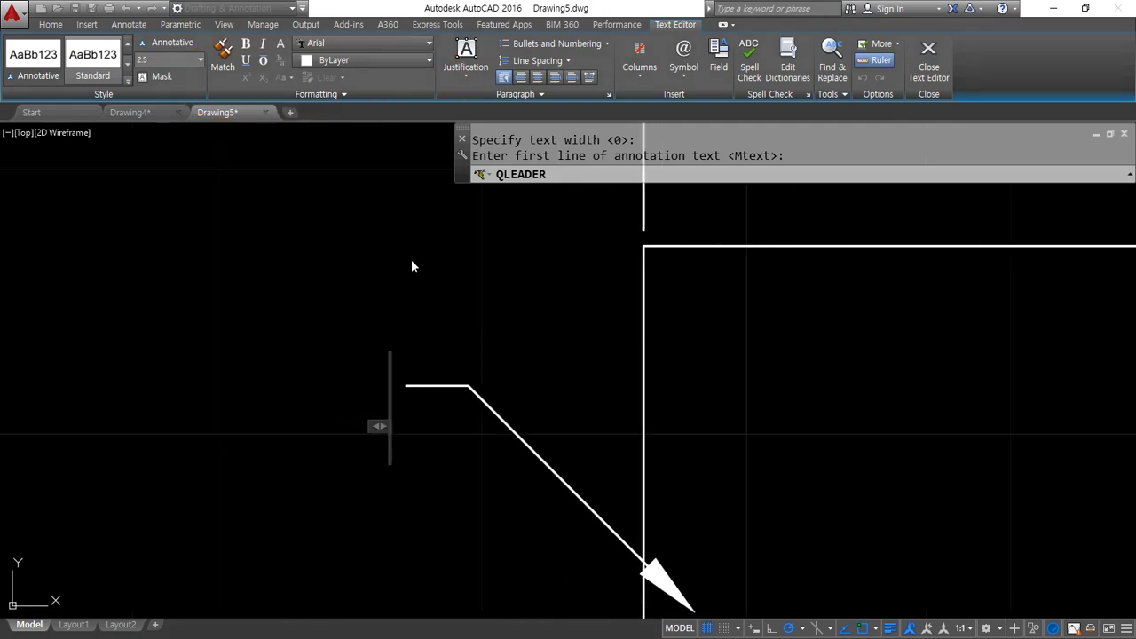
{"action": "type", "text": "동해물고과"}
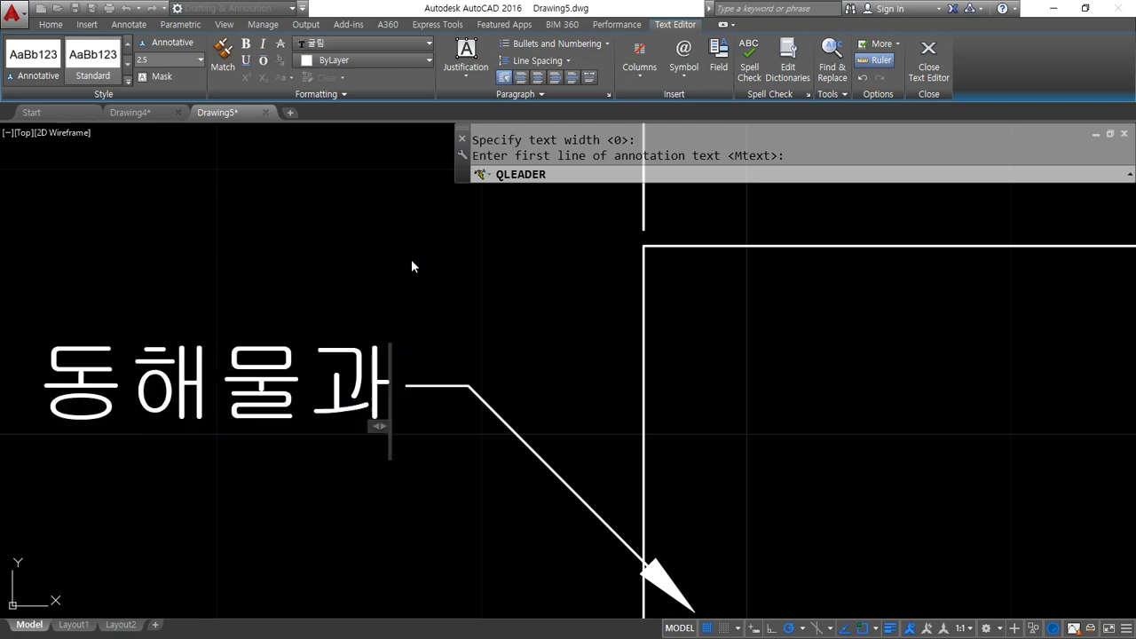
{"action": "type", "text": " 백두산이"}
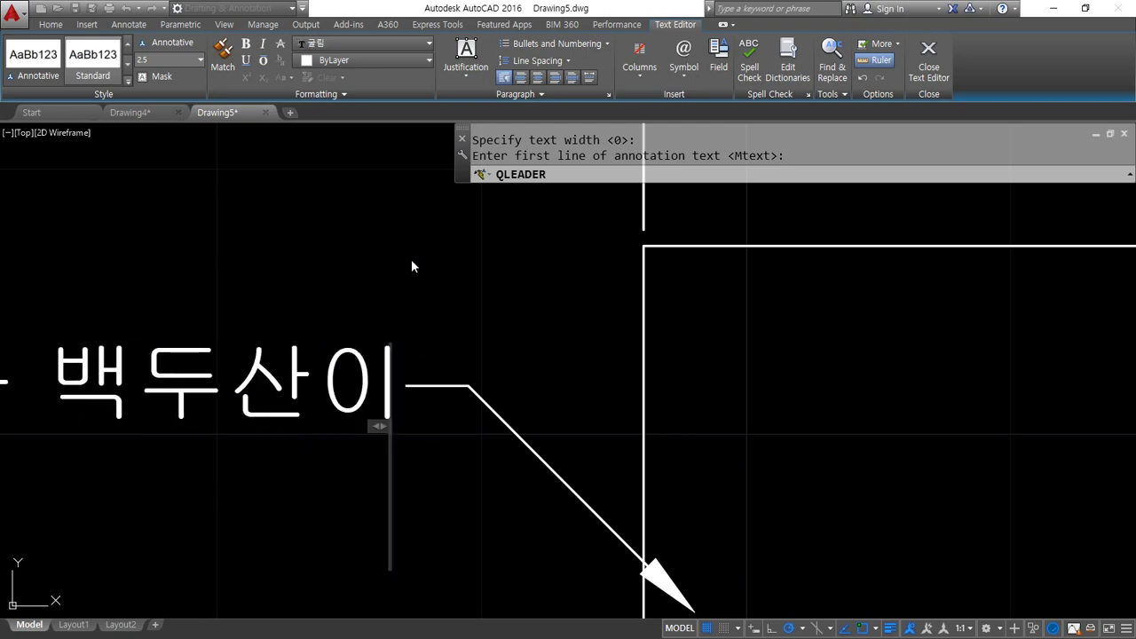
{"action": "type", "text": " 마르고 닳도록 하는"}
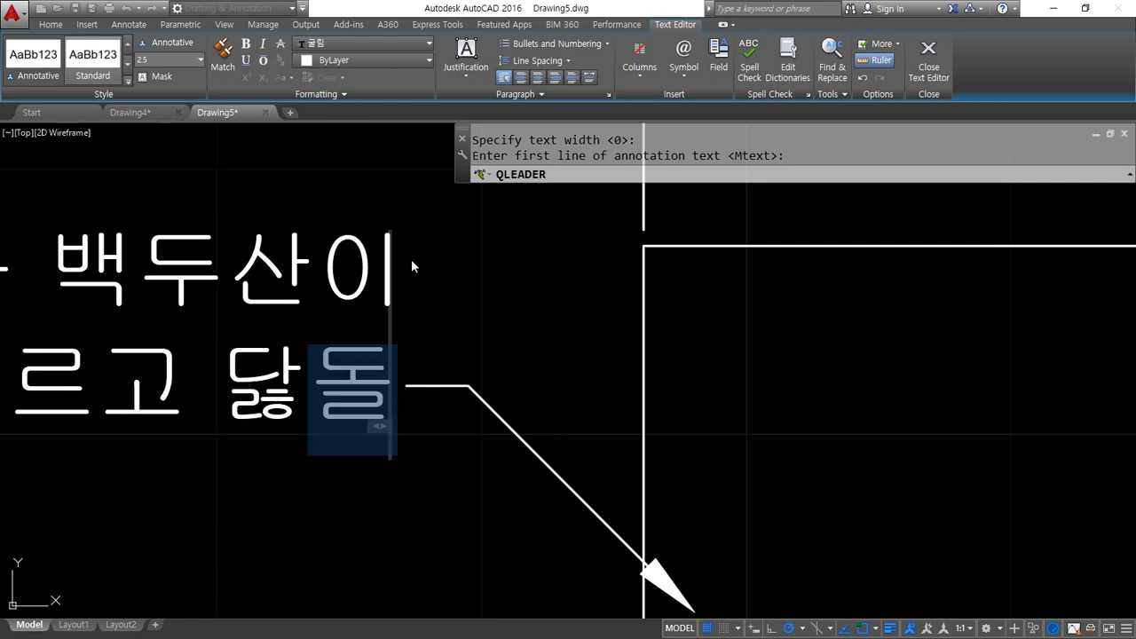
{"action": "type", "text": "느님이"}
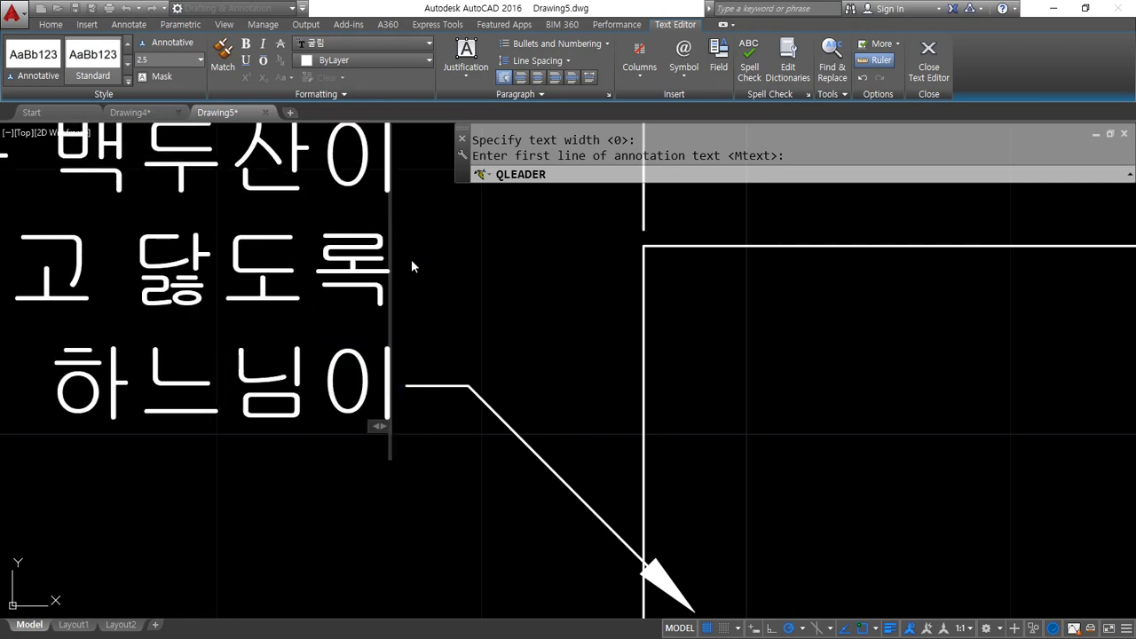
{"action": "type", "text": " 보웋하사"}
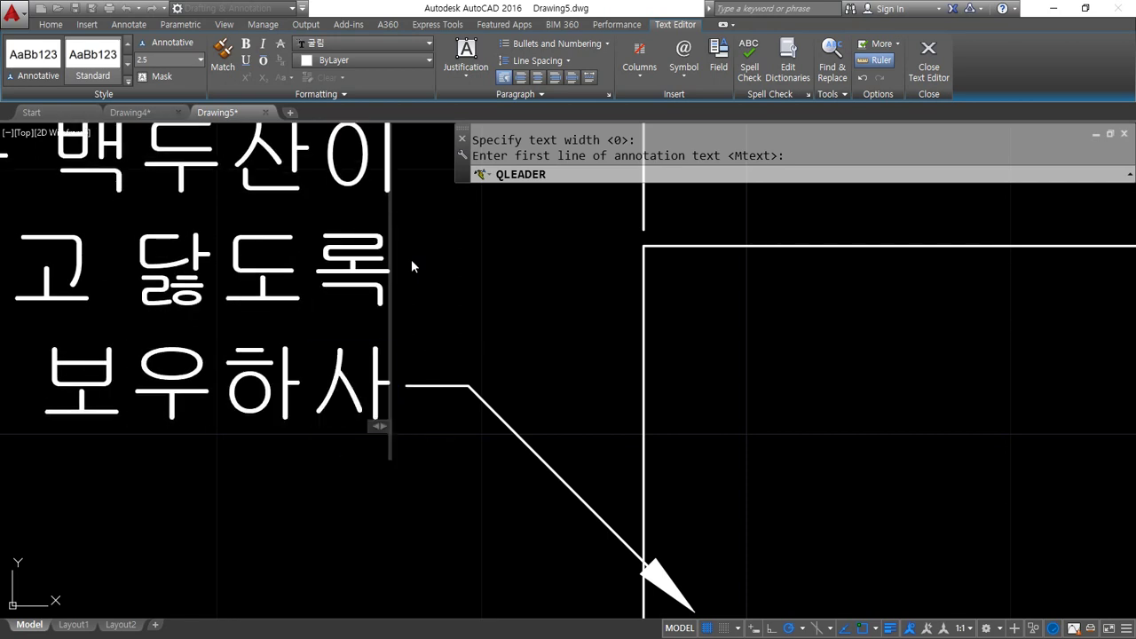
{"action": "type", "text": " 우리날라 만세"}
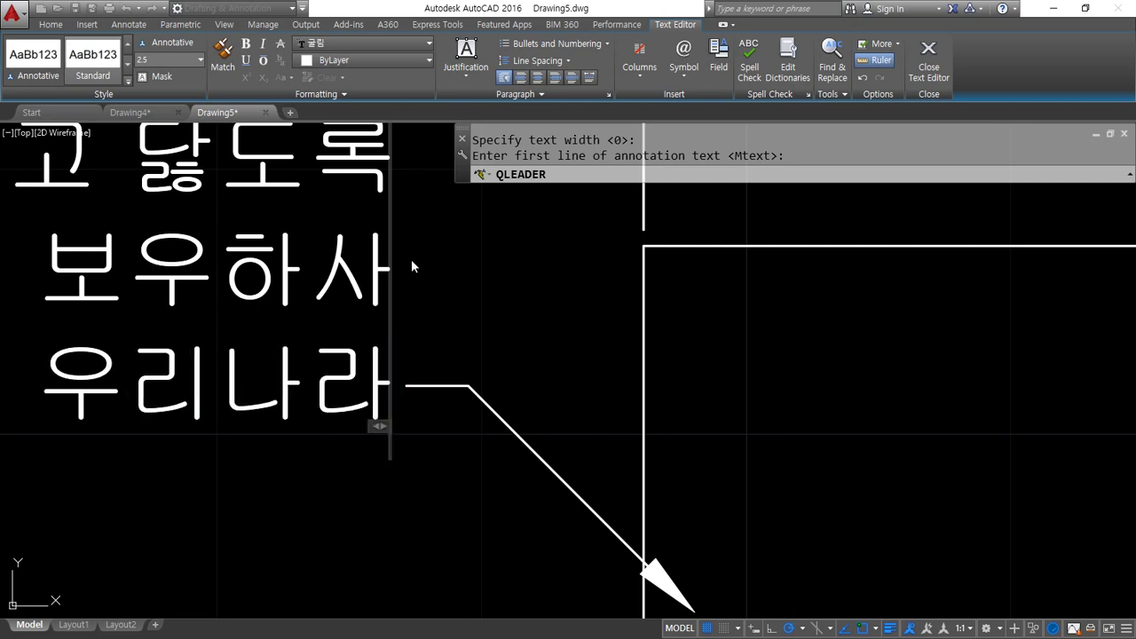
{"action": "left_click", "coordinate": [411, 259]}
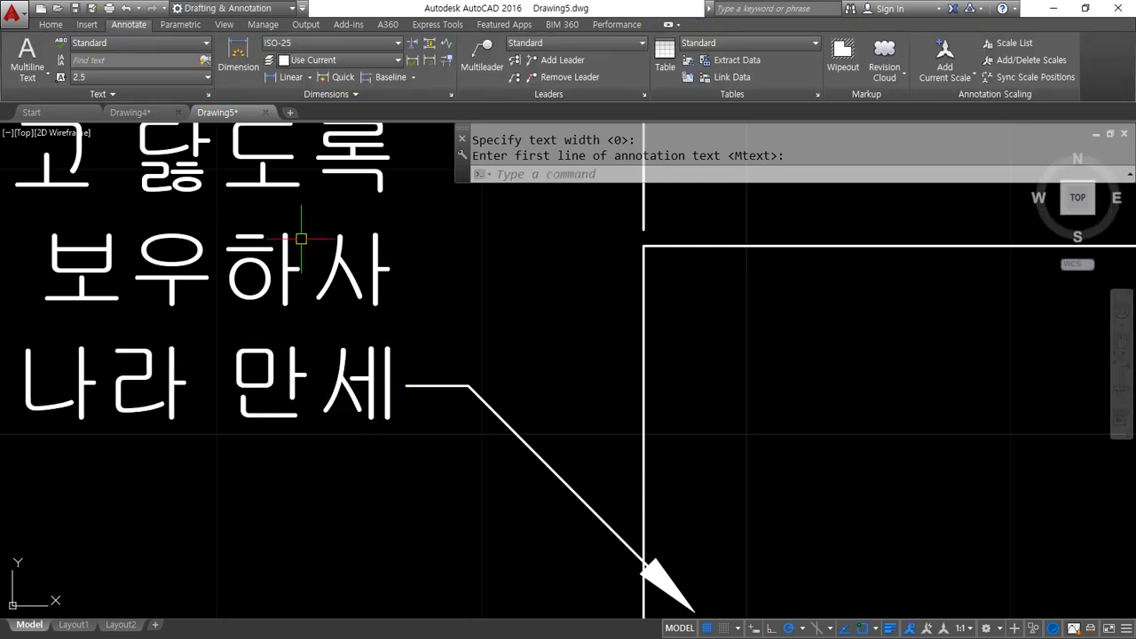
Draw a second quick leader in the empty area below-left of the Korean note, using 30° polar tracking and text width 0
{"action": "scroll", "coordinate": [426, 435], "scroll_direction": "down", "scroll_amount": 4}
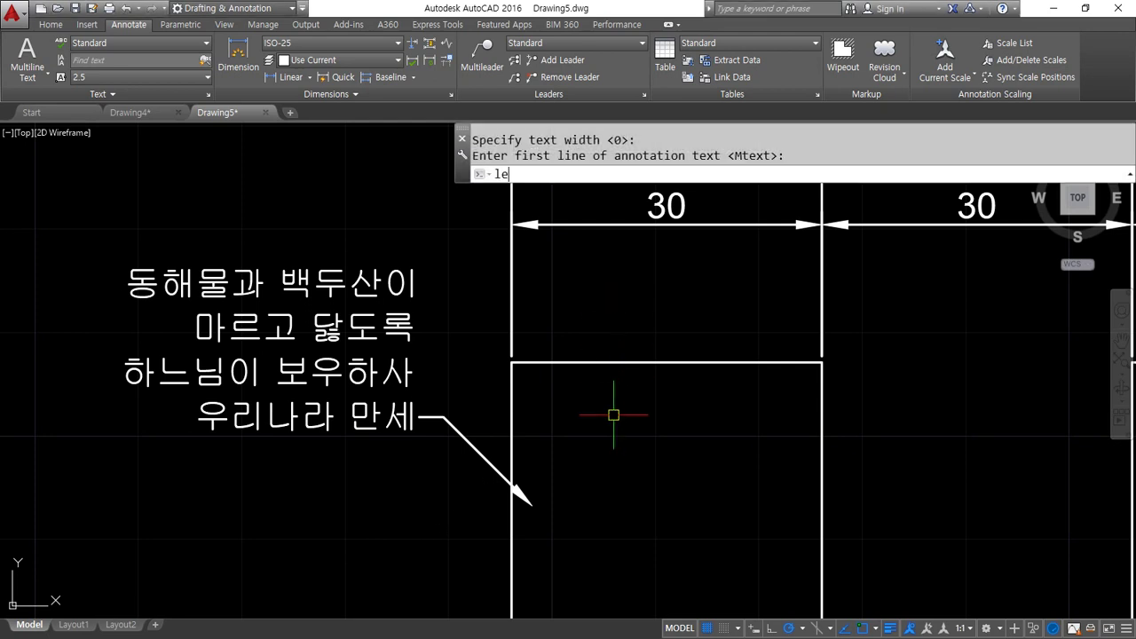
{"action": "key", "text": "Return"}
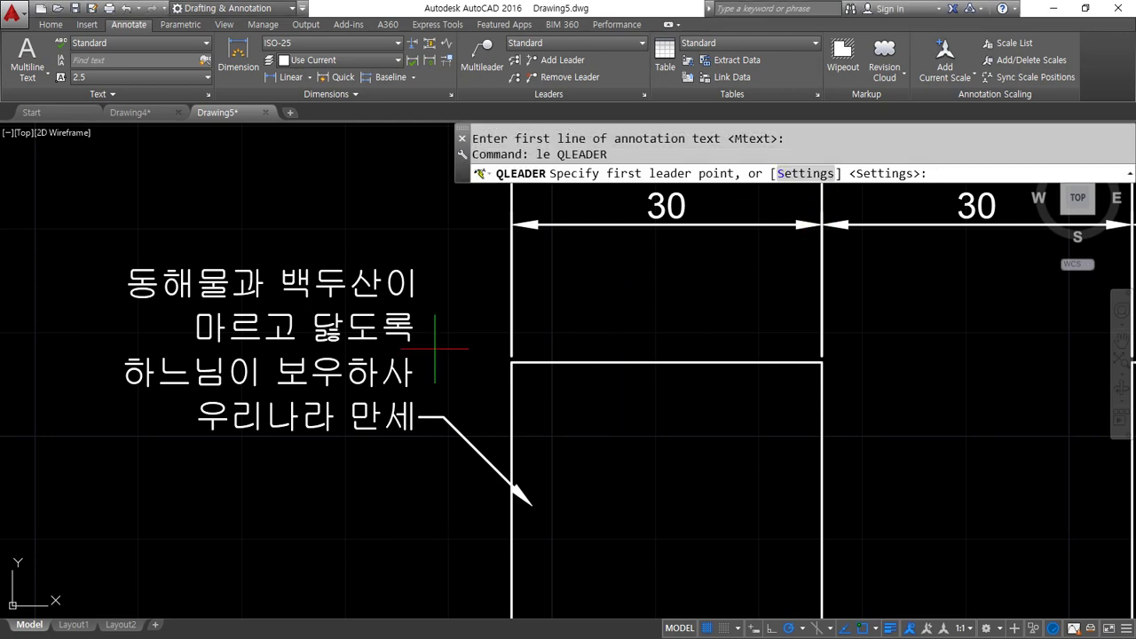
{"action": "mouse_move", "coordinate": [395, 356]}
{"action": "middle_mouse_down"}
{"action": "mouse_move", "coordinate": [547, 159]}
{"action": "mouse_move", "coordinate": [628, 95]}
{"action": "middle_mouse_up"}
{"action": "mouse_move", "coordinate": [320, 400]}
{"action": "middle_mouse_down"}
{"action": "mouse_move", "coordinate": [292, 525]}
{"action": "mouse_move", "coordinate": [411, 464]}
{"action": "middle_mouse_up"}
{"action": "left_click", "coordinate": [409, 487]}
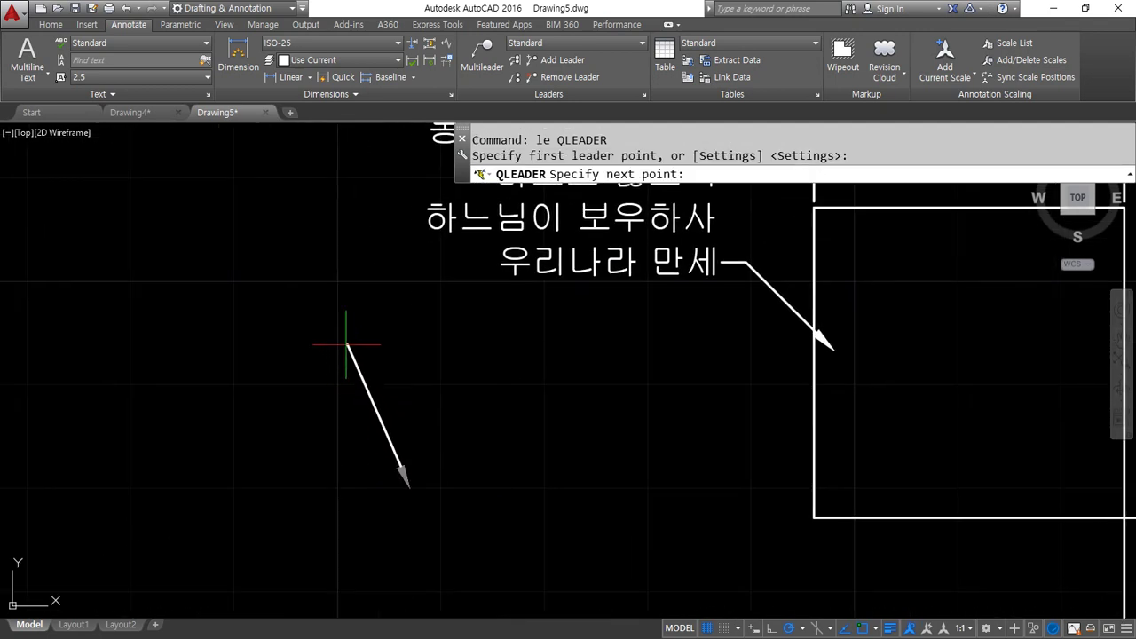
{"action": "left_click", "coordinate": [803, 629]}
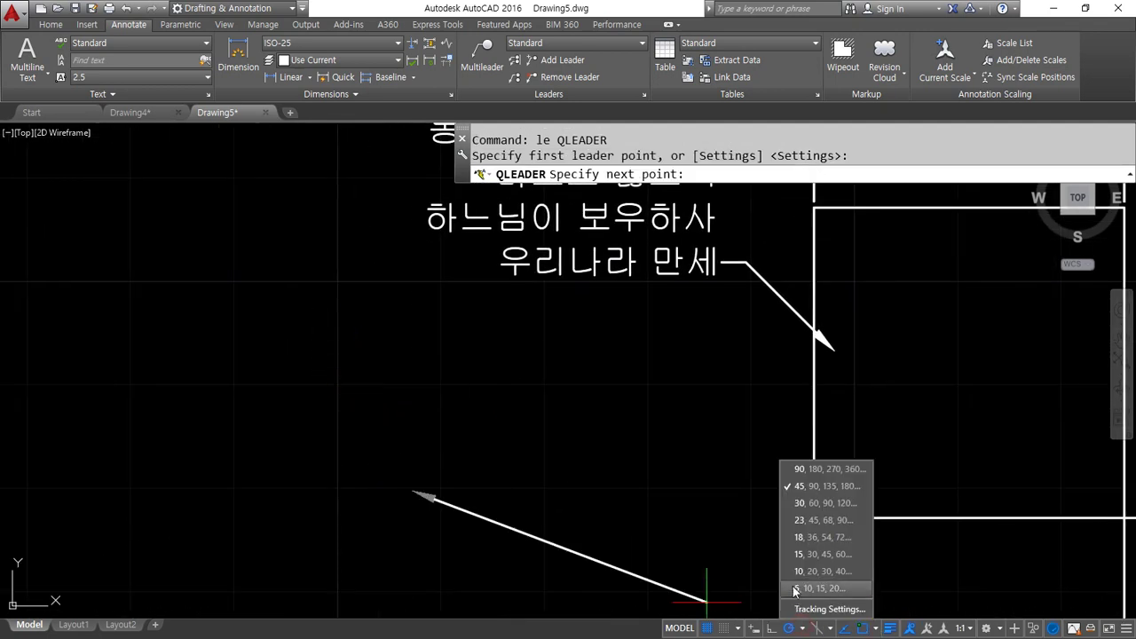
{"action": "left_click", "coordinate": [815, 502]}
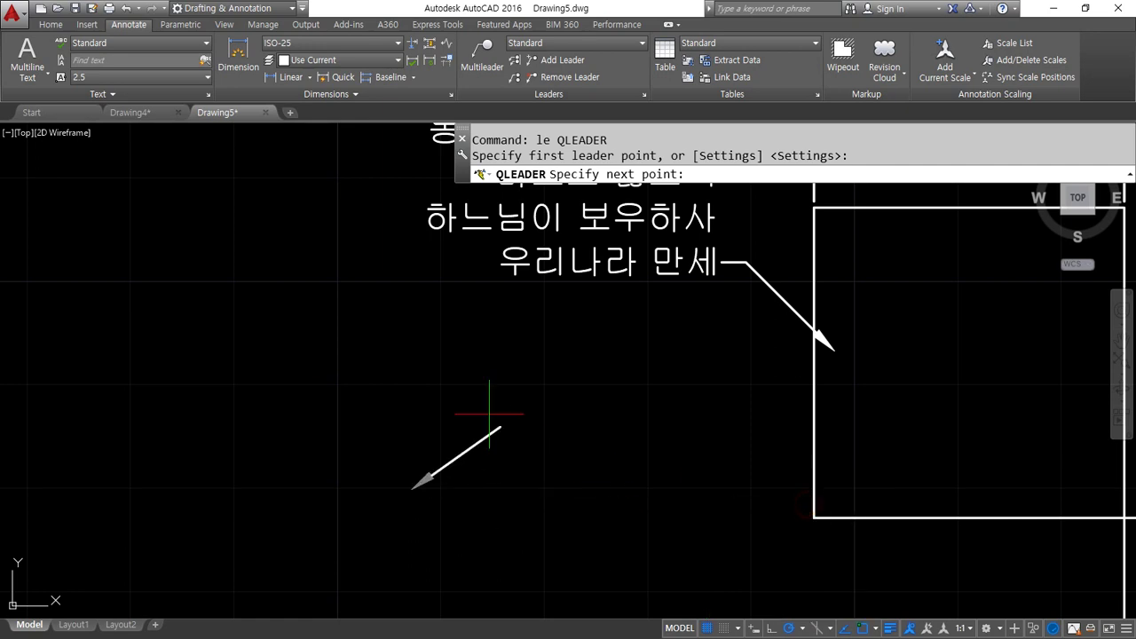
{"action": "left_click", "coordinate": [330, 352]}
{"action": "left_click", "coordinate": [299, 352]}
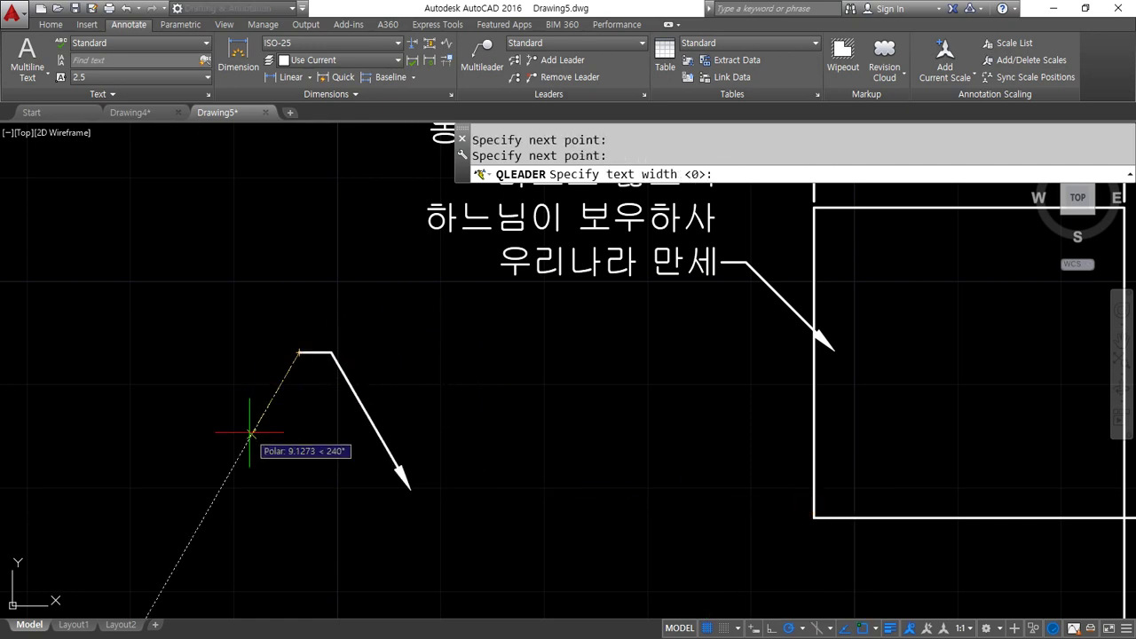
{"action": "key", "text": "Return"}
{"action": "key", "text": "Return"}
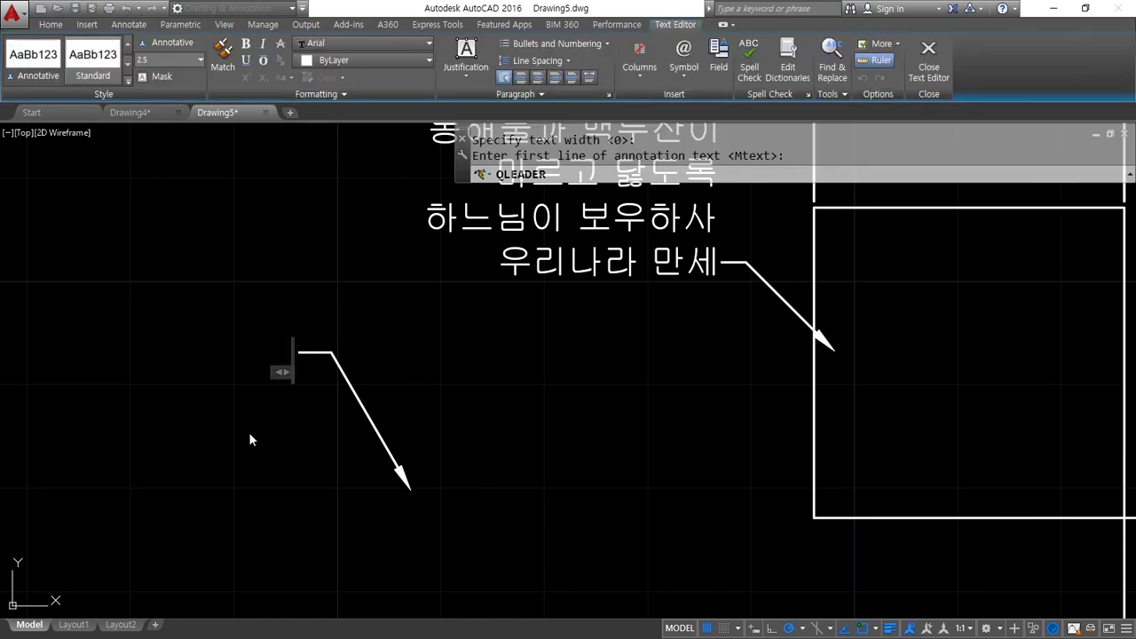
Enter "5-%%c10 Dril" as the second leader's multiline annotation text
{"action": "type", "text": "asdf"}
{"action": "key", "text": "ctrl+a"}
{"action": "key", "text": "Delete"}
{"action": "type", "text": "5-"}
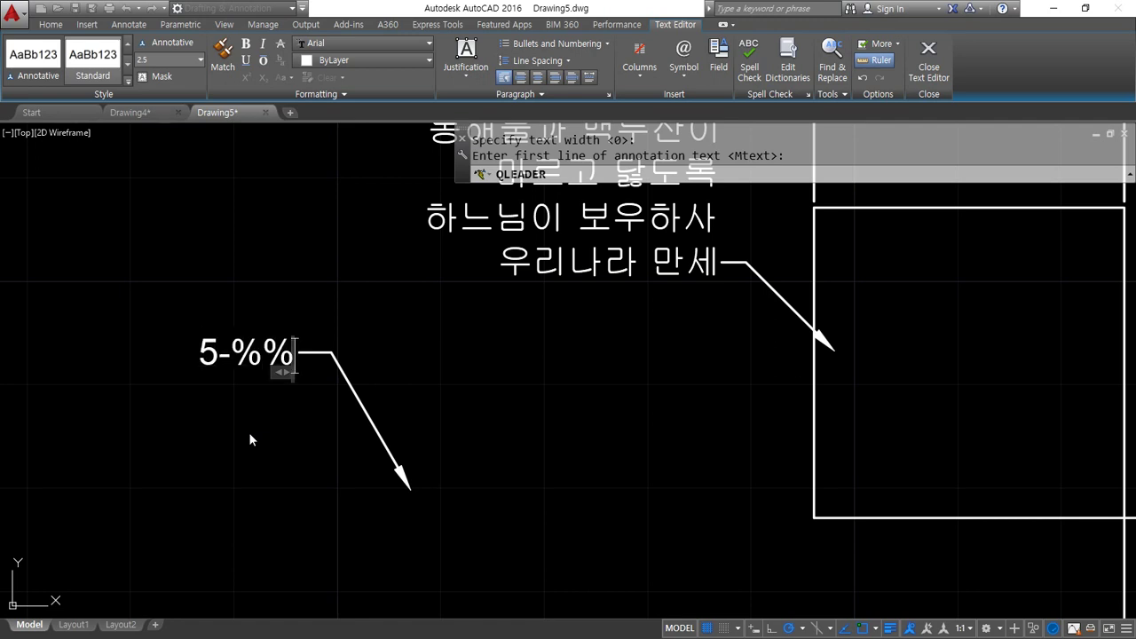
{"action": "type", "text": "c10"}
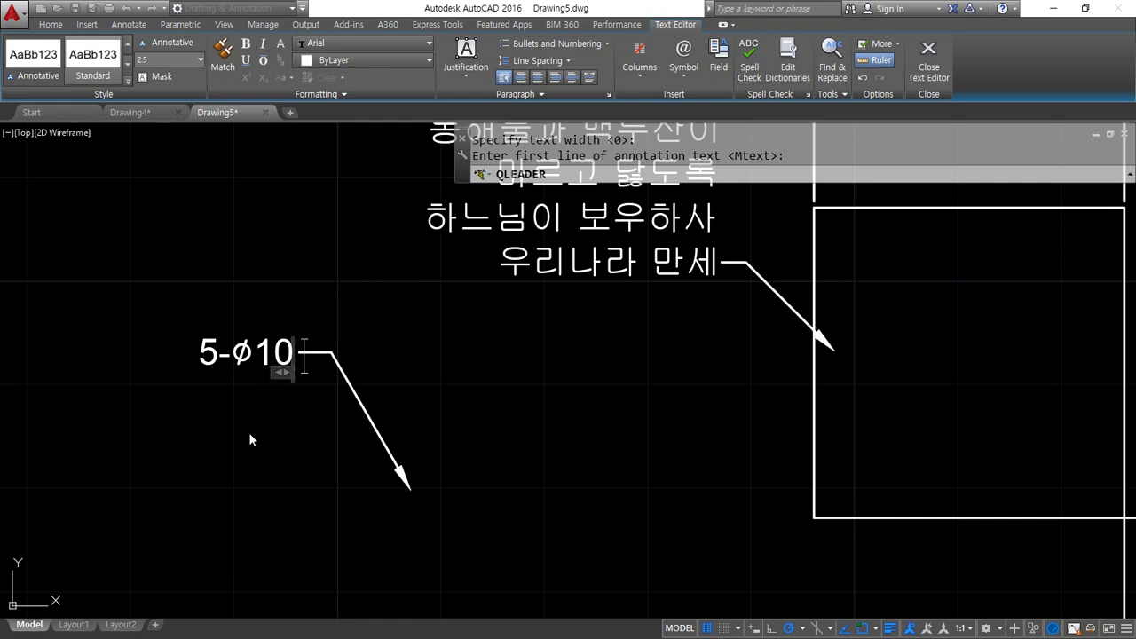
{"action": "type", "text": " Dril"}
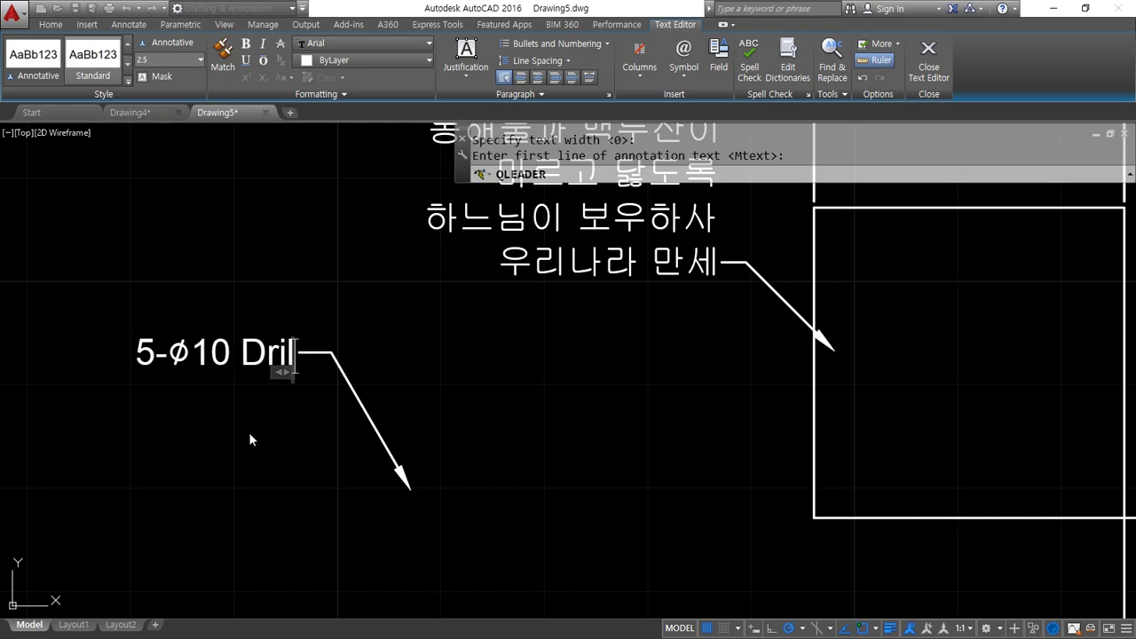
{"action": "left_click", "coordinate": [248, 437]}
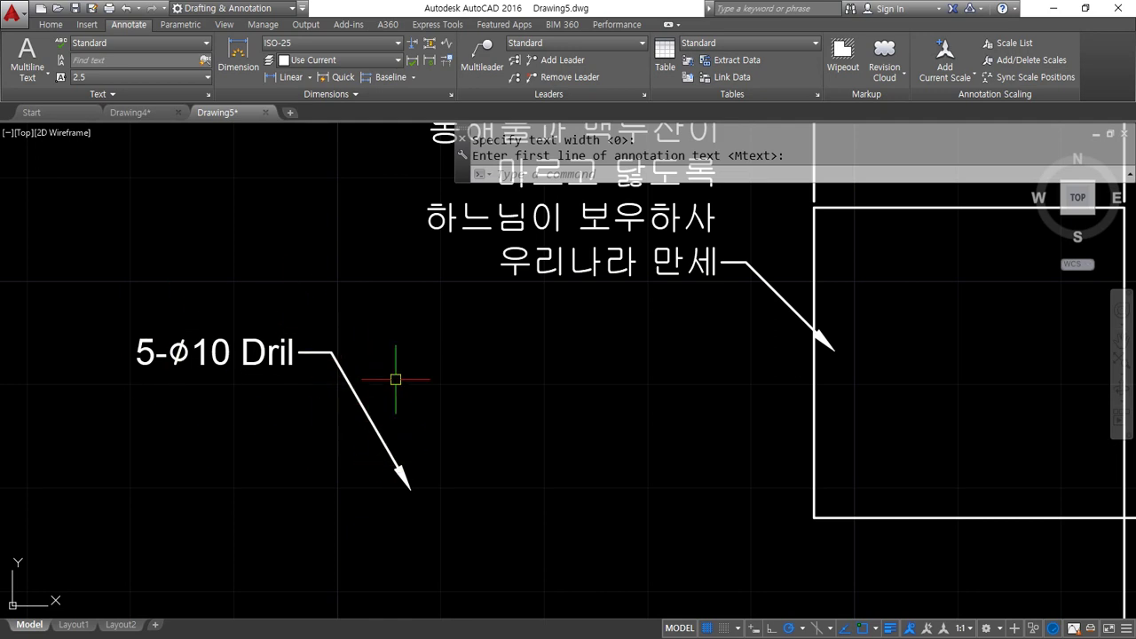
Draw a quick leader beside the "5-ø10 Dril" note, running down-right to a short horizontal landing, with text width 0 and annotation "4-%%c10"
{"action": "key", "text": "Return"}
{"action": "left_click", "coordinate": [453, 380]}
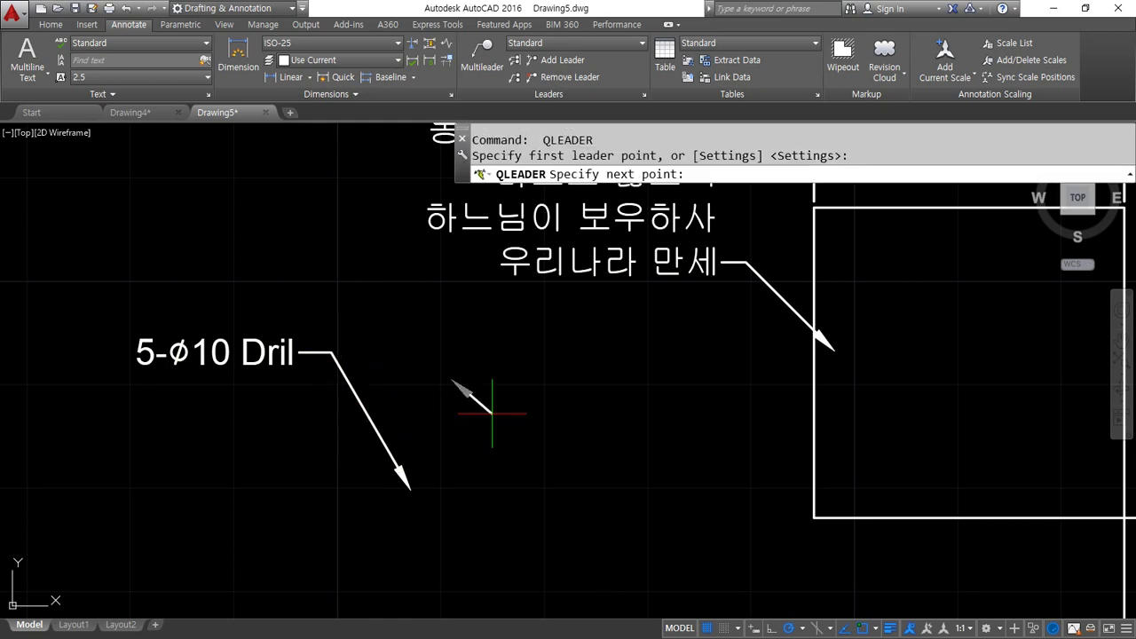
{"action": "left_click", "coordinate": [538, 429]}
{"action": "left_click", "coordinate": [574, 429]}
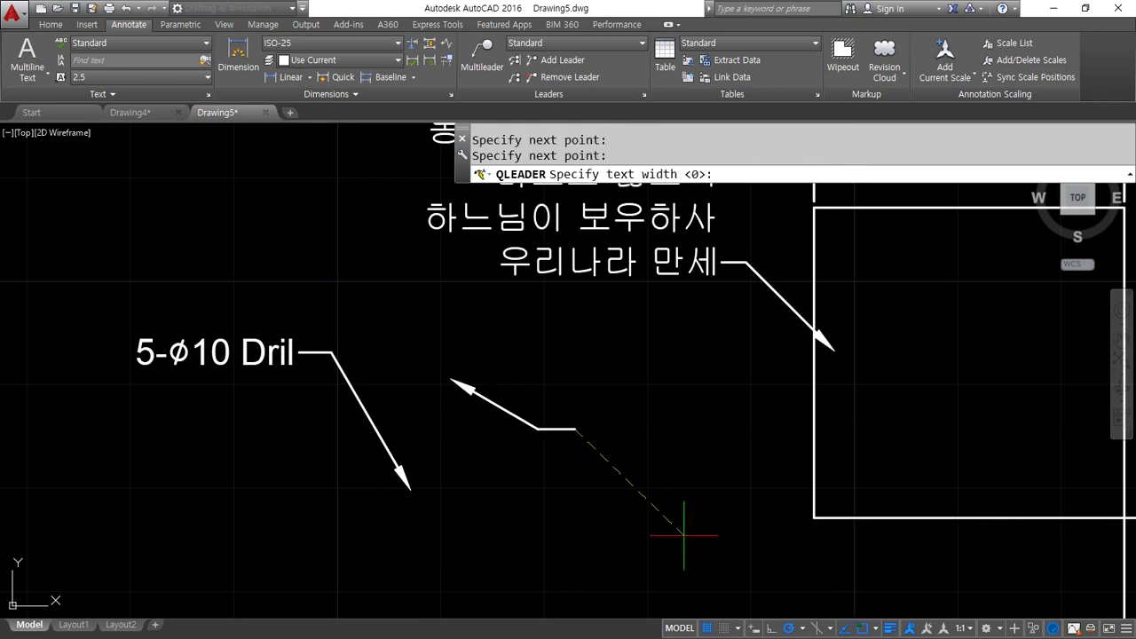
{"action": "key", "text": "Return"}
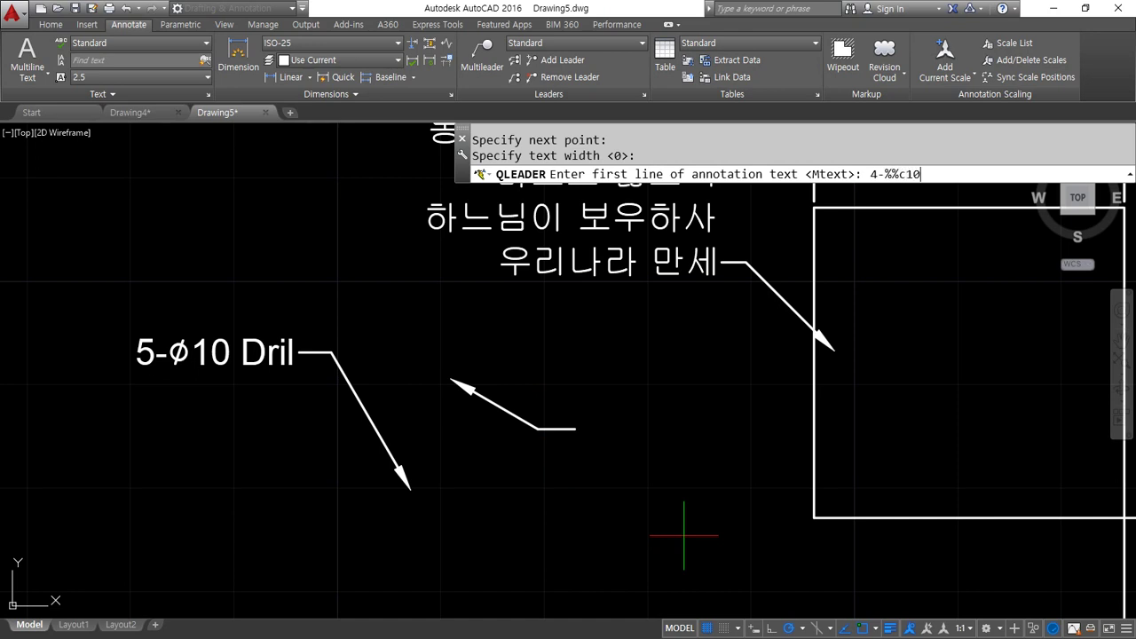
{"action": "key", "text": "Return"}
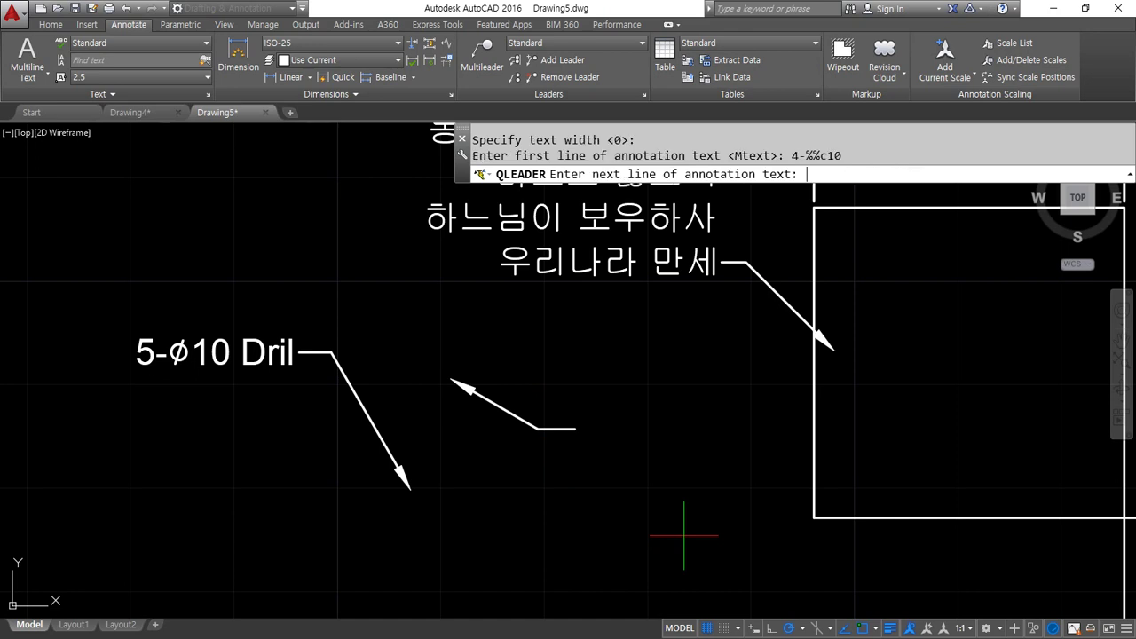
{"action": "key", "text": "Return"}
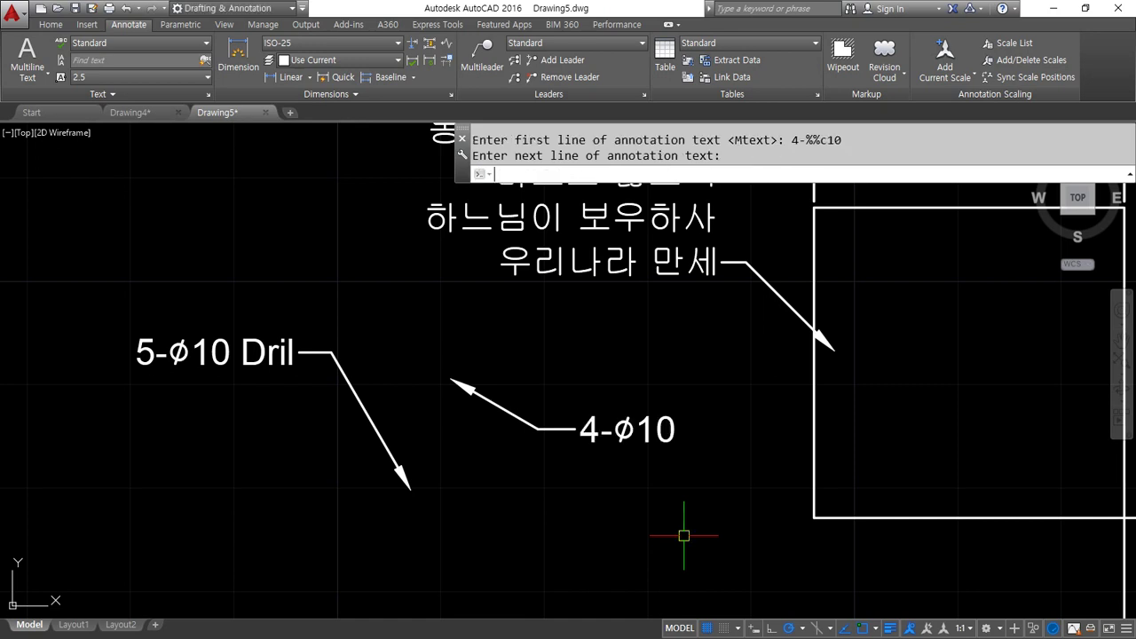
Draw a quick leader straight down in the area below-left of the "5-ø10 Dril" note with a rightward landing, text width 0 and multiline text "WP 마감"
{"action": "mouse_move", "coordinate": [198, 499]}
{"action": "middle_mouse_down"}
{"action": "mouse_move", "coordinate": [278, 335]}
{"action": "mouse_move", "coordinate": [307, 350]}
{"action": "middle_mouse_up"}
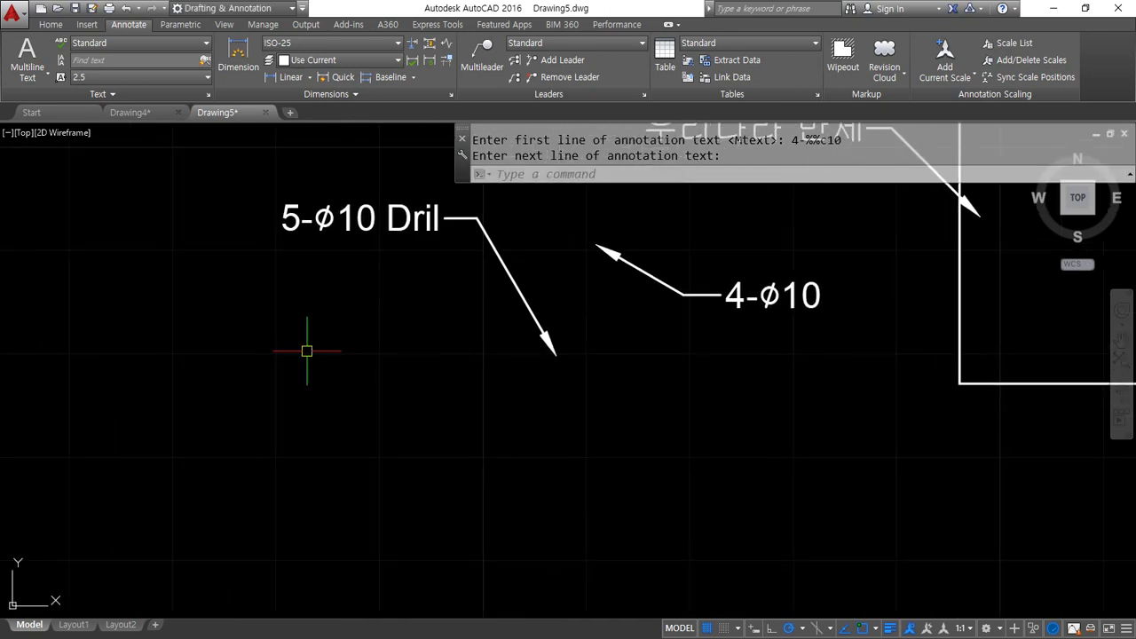
{"action": "key", "text": "Return"}
{"action": "left_click", "coordinate": [187, 289]}
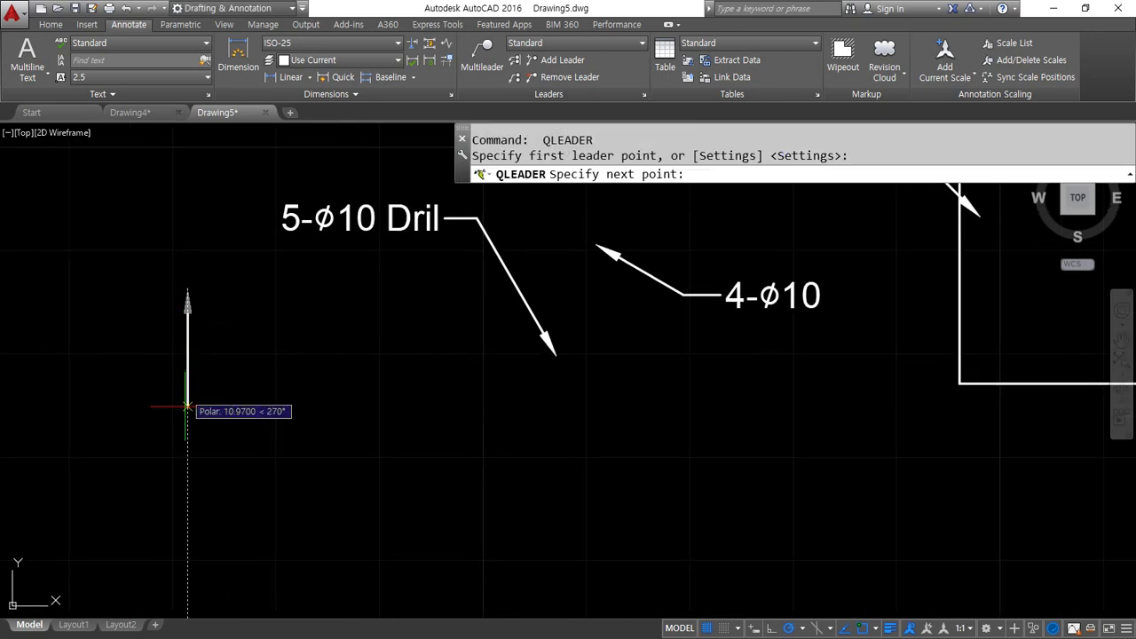
{"action": "left_click", "coordinate": [187, 467]}
{"action": "left_click", "coordinate": [228, 468]}
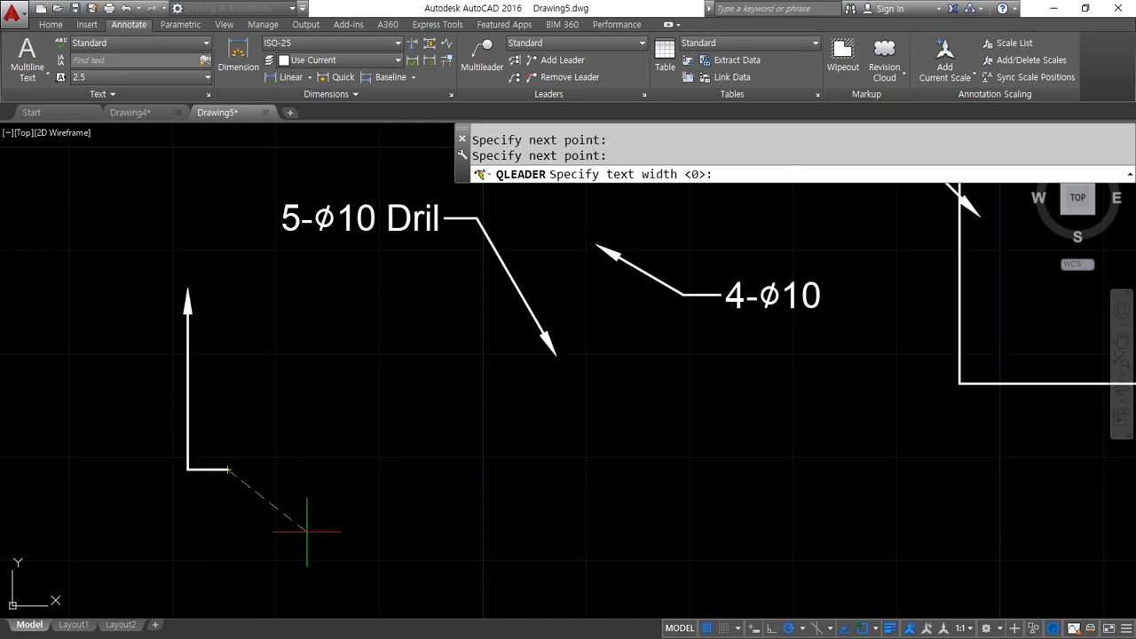
{"action": "key", "text": "Return"}
{"action": "key", "text": "Return"}
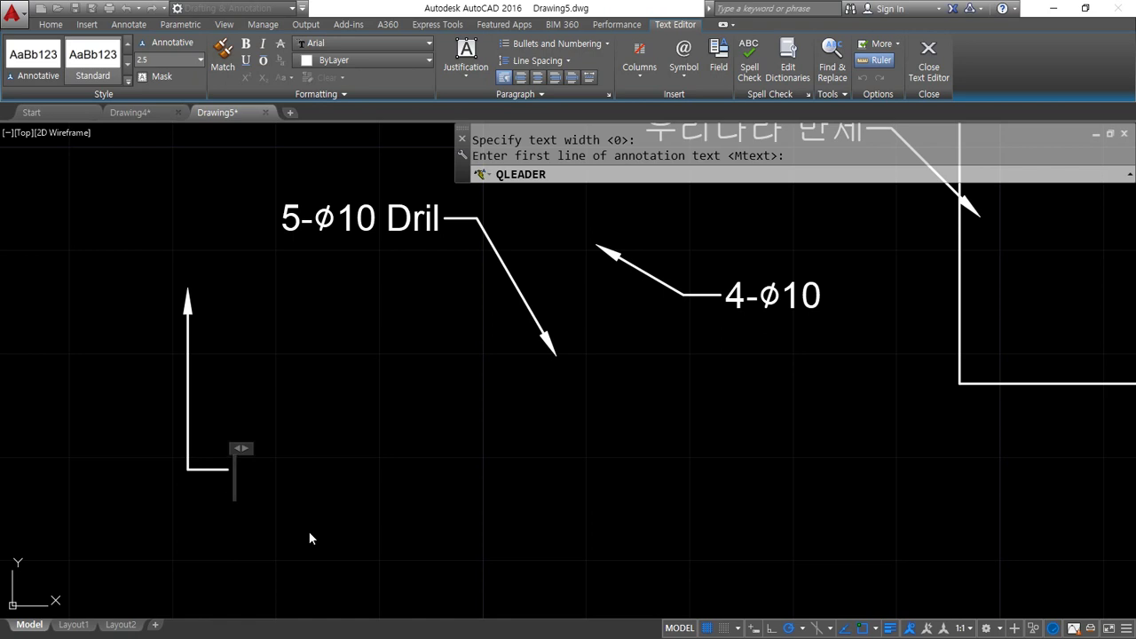
{"action": "type", "text": "WP"}
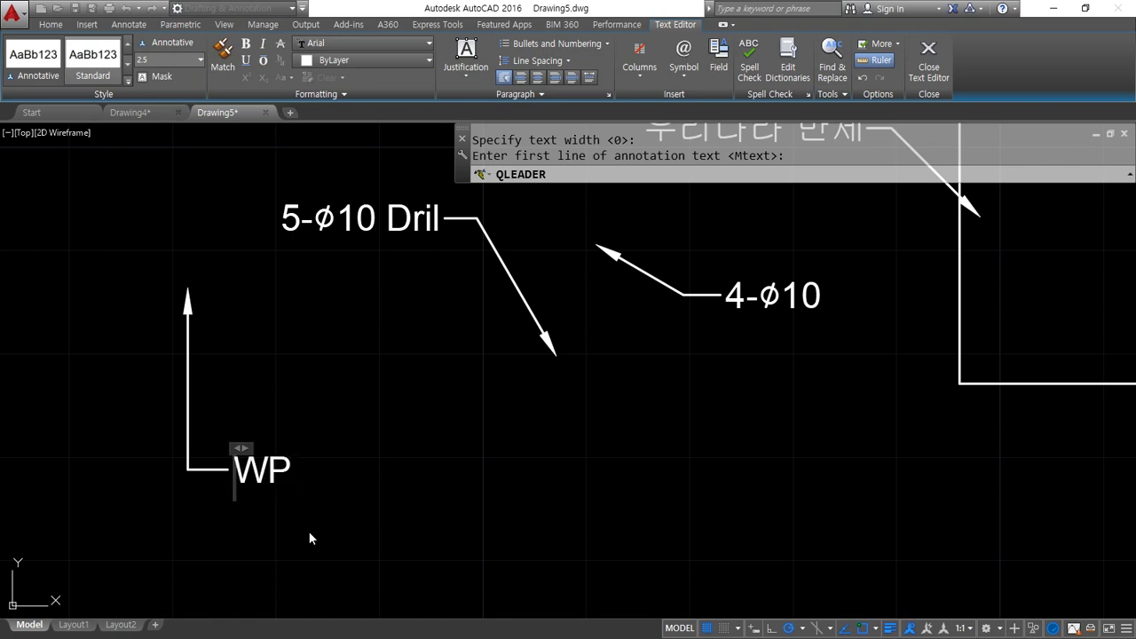
{"action": "type", "text": " 마감"}
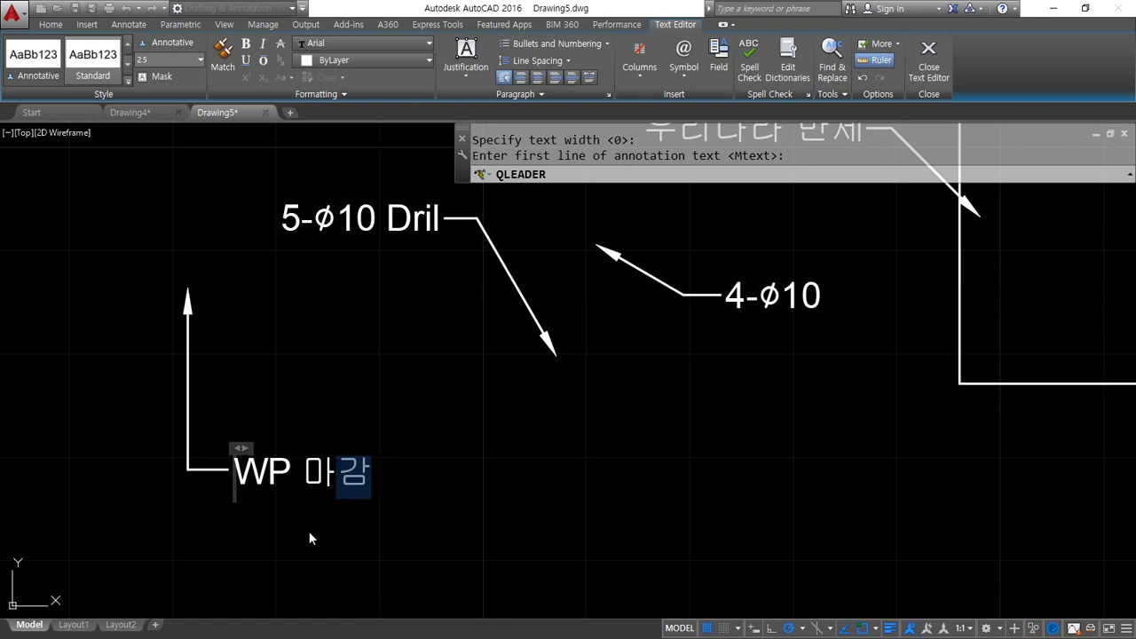
{"action": "left_click", "coordinate": [310, 538]}
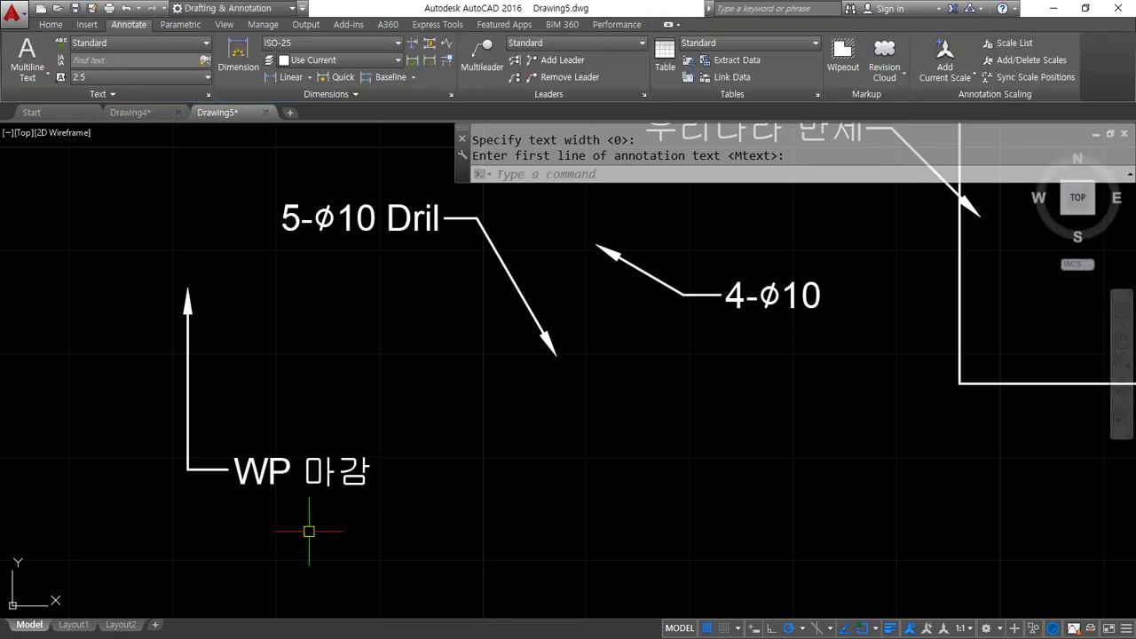
{"action": "key", "text": "ctrl+alt+d"}
{"action": "mouse_move", "coordinate": [208, 219]}
{"action": "left_mouse_down", "text": "shift"}
{"action": "mouse_move", "coordinate": [454, 446]}
{"action": "mouse_move", "coordinate": [478, 435]}
{"action": "left_mouse_up", "text": "shift"}
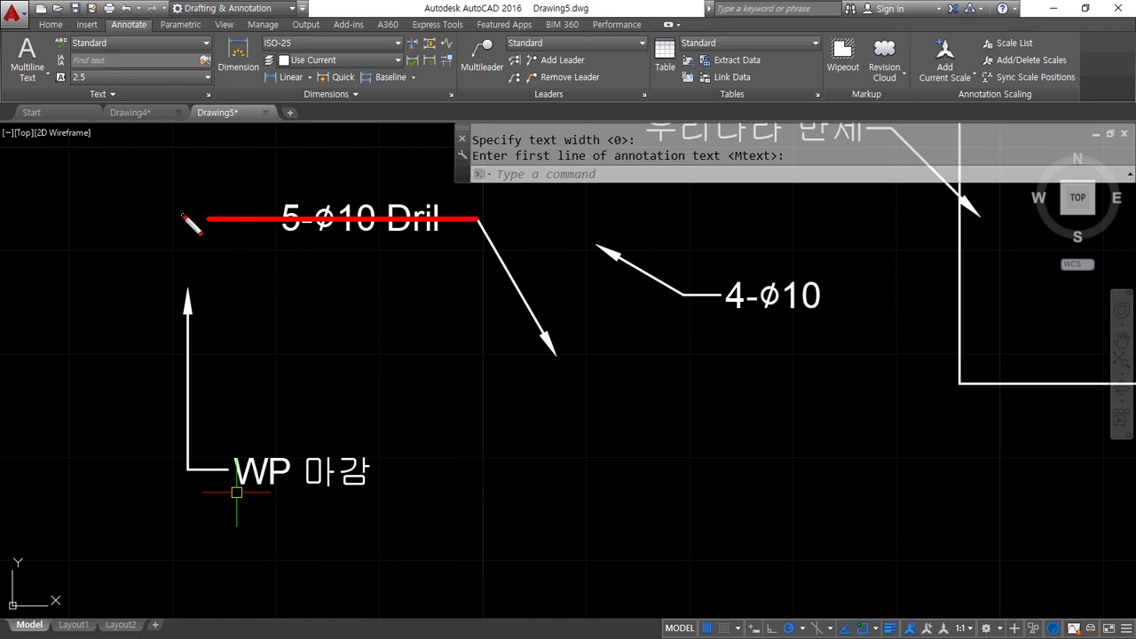
{"action": "key", "text": "e"}
{"action": "left_click_drag", "start_coordinate": [199, 206], "coordinate": [517, 564]}
{"action": "mouse_move", "coordinate": [160, 539]}
{"action": "left_mouse_down"}
{"action": "mouse_move", "coordinate": [190, 285]}
{"action": "mouse_move", "coordinate": [264, 549]}
{"action": "left_mouse_up"}
{"action": "mouse_move", "coordinate": [609, 378]}
{"action": "left_mouse_down"}
{"action": "mouse_move", "coordinate": [448, 395]}
{"action": "mouse_move", "coordinate": [593, 193]}
{"action": "mouse_move", "coordinate": [665, 387]}
{"action": "mouse_move", "coordinate": [609, 432]}
{"action": "left_mouse_up"}
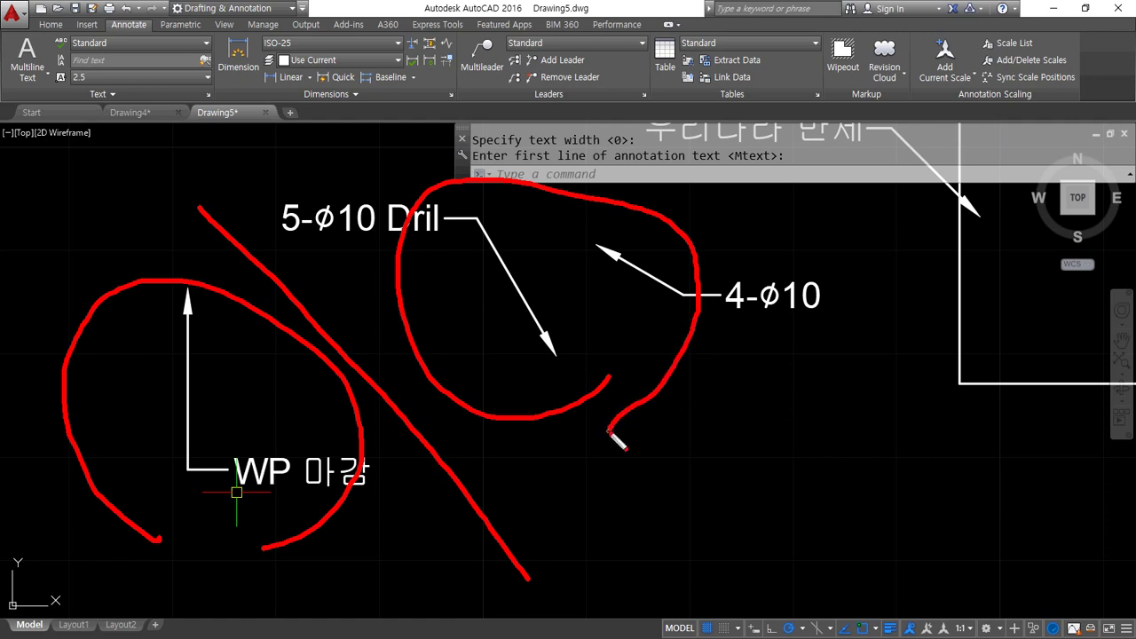
{"action": "mouse_move", "coordinate": [627, 389]}
{"action": "left_mouse_down"}
{"action": "mouse_move", "coordinate": [444, 356]}
{"action": "mouse_move", "coordinate": [639, 191]}
{"action": "mouse_move", "coordinate": [652, 399]}
{"action": "mouse_move", "coordinate": [533, 416]}
{"action": "mouse_move", "coordinate": [604, 174]}
{"action": "mouse_move", "coordinate": [688, 342]}
{"action": "left_mouse_up"}
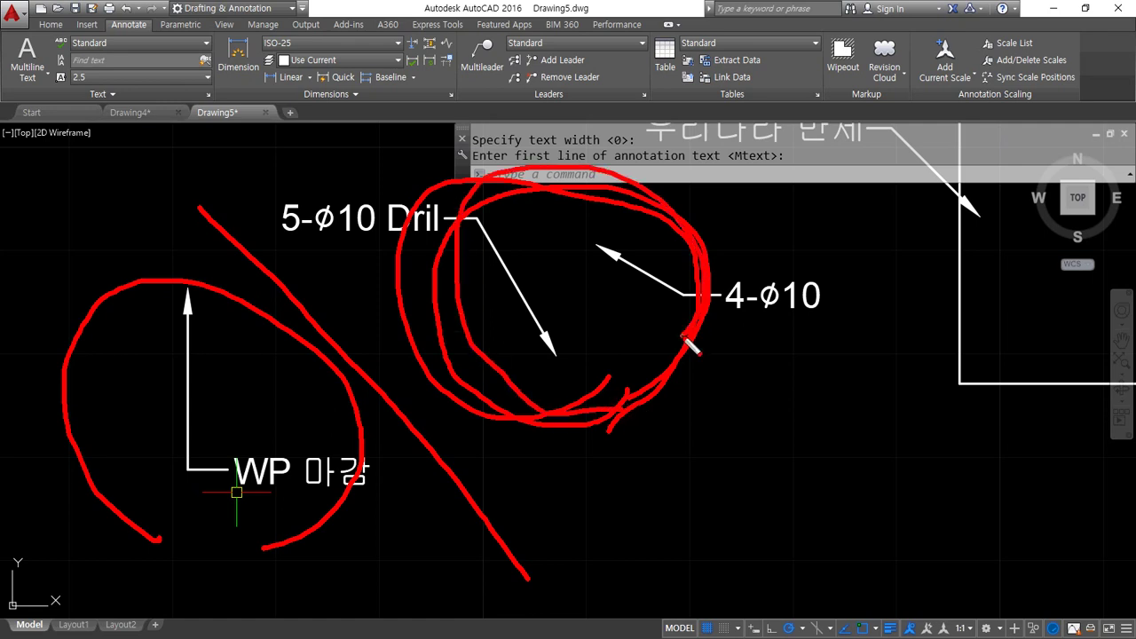
{"action": "left_click_drag", "start_coordinate": [191, 217], "coordinate": [524, 531]}
{"action": "left_click_drag", "start_coordinate": [351, 371], "coordinate": [124, 191]}
{"action": "key", "text": "Escape"}
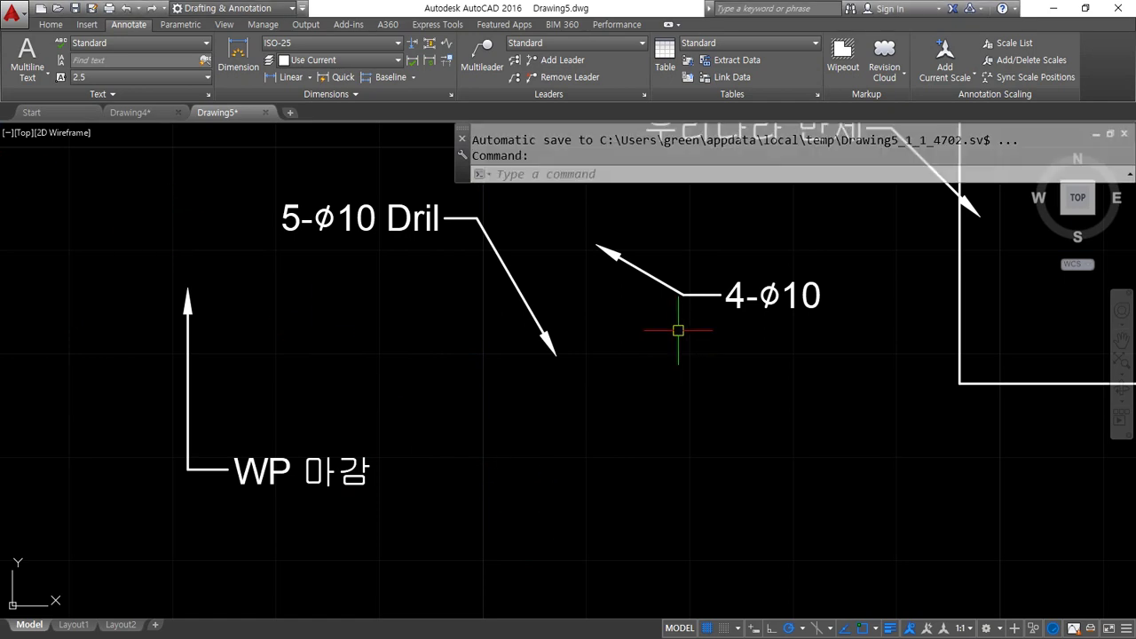
Start another quick leader and open its leader settings
{"action": "middle_click_drag", "start_coordinate": [560, 356], "coordinate": [467, 375]}
{"action": "type", "text": "le"}
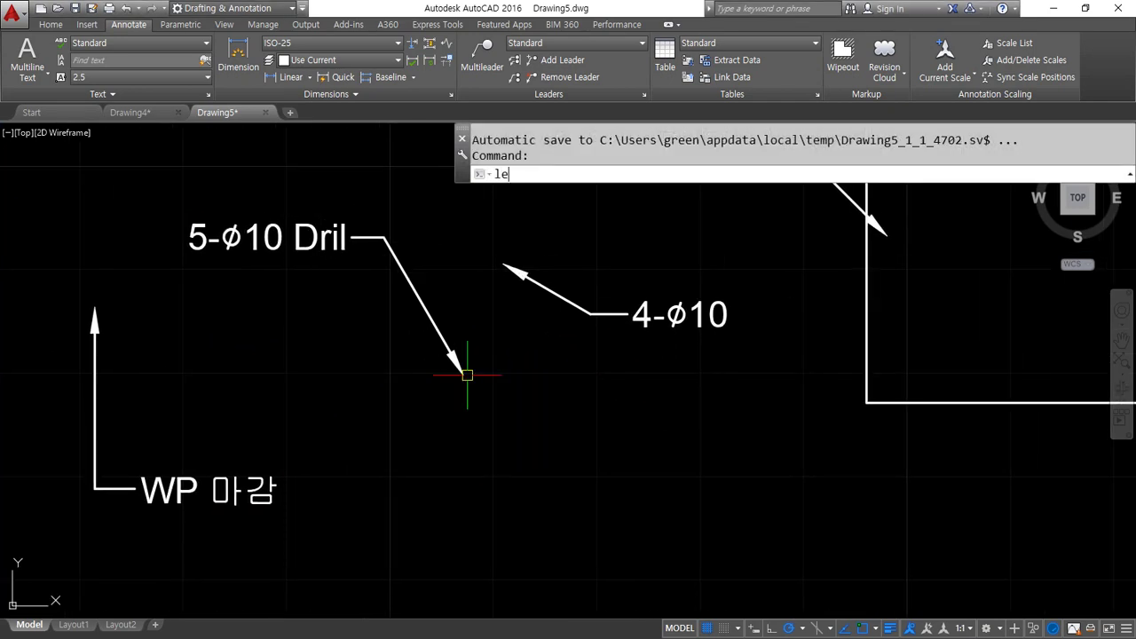
{"action": "key", "text": "Return"}
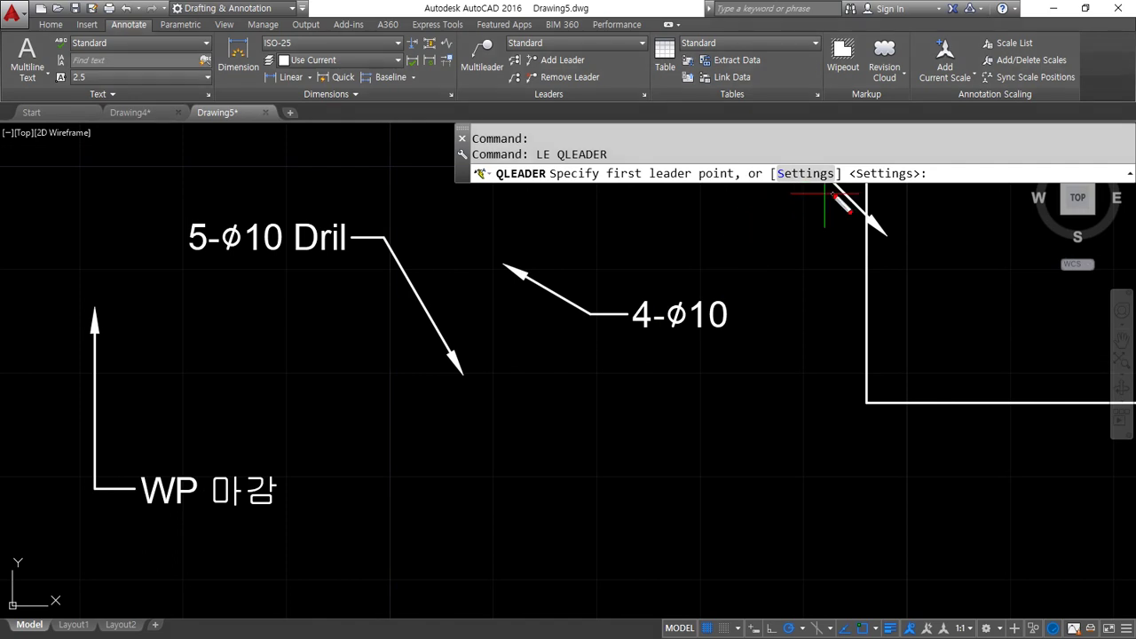
{"action": "mouse_move", "coordinate": [843, 207]}
{"action": "left_mouse_down"}
{"action": "mouse_move", "coordinate": [786, 191]}
{"action": "mouse_move", "coordinate": [850, 174]}
{"action": "left_mouse_up"}
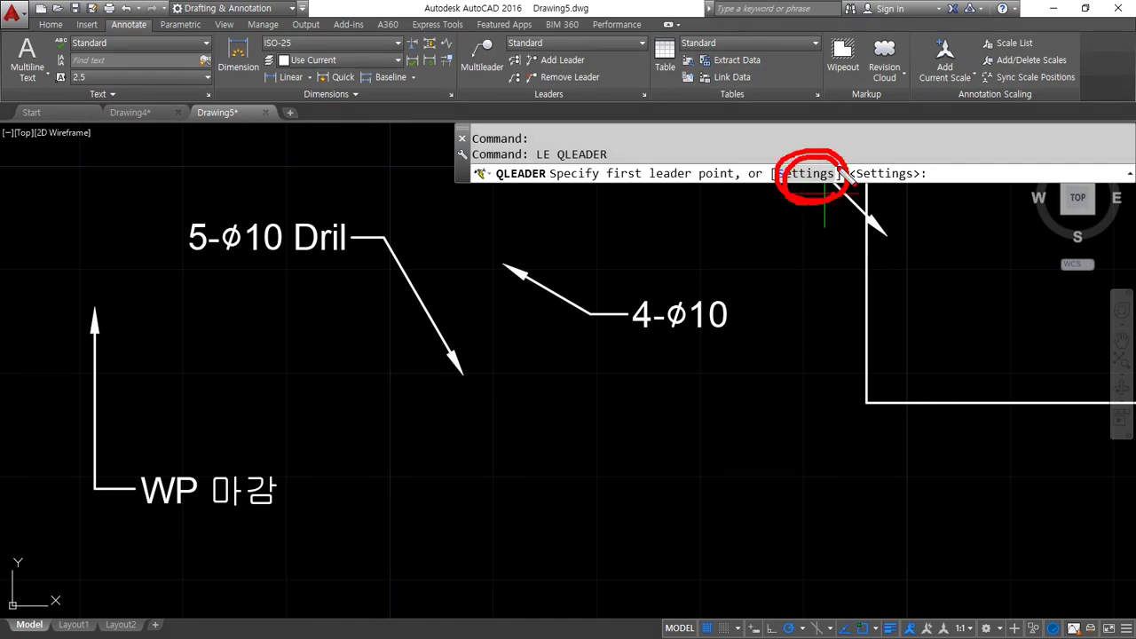
{"action": "key", "text": "Escape"}
{"action": "type", "text": "S"}
{"action": "key", "text": "Return"}
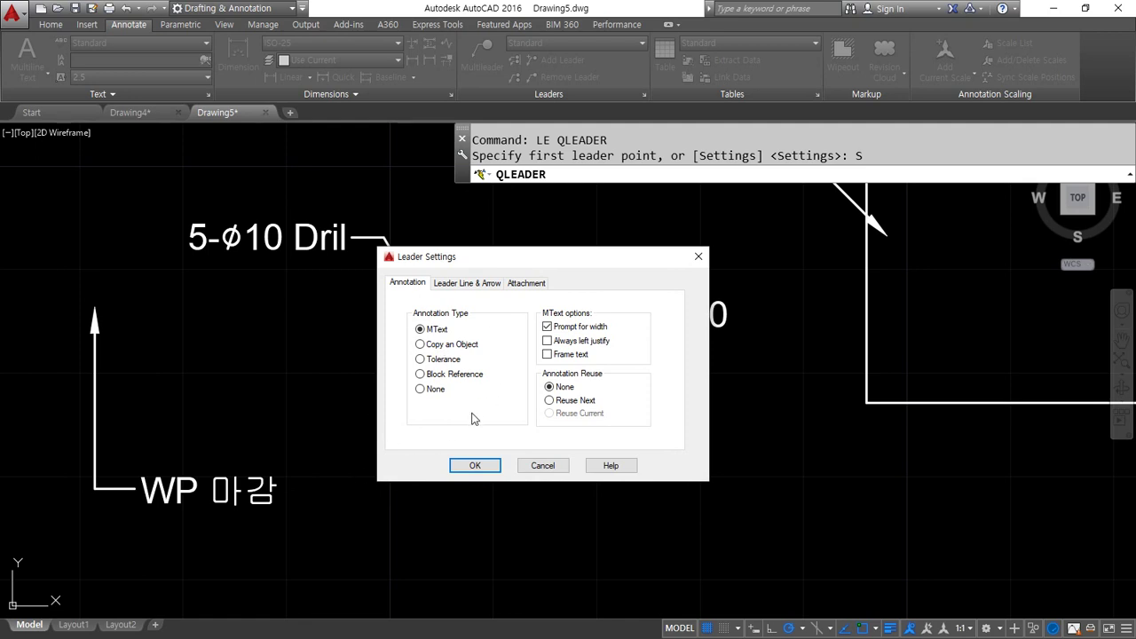
{"action": "left_click_drag", "start_coordinate": [428, 292], "coordinate": [390, 294]}
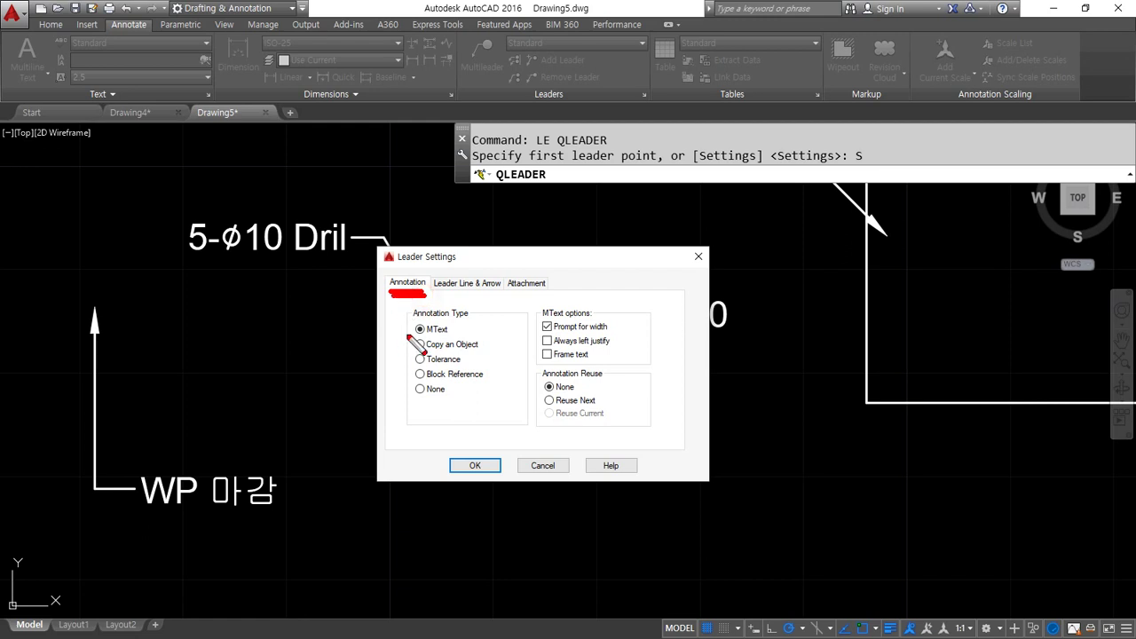
{"action": "left_click_drag", "start_coordinate": [410, 333], "coordinate": [267, 334]}
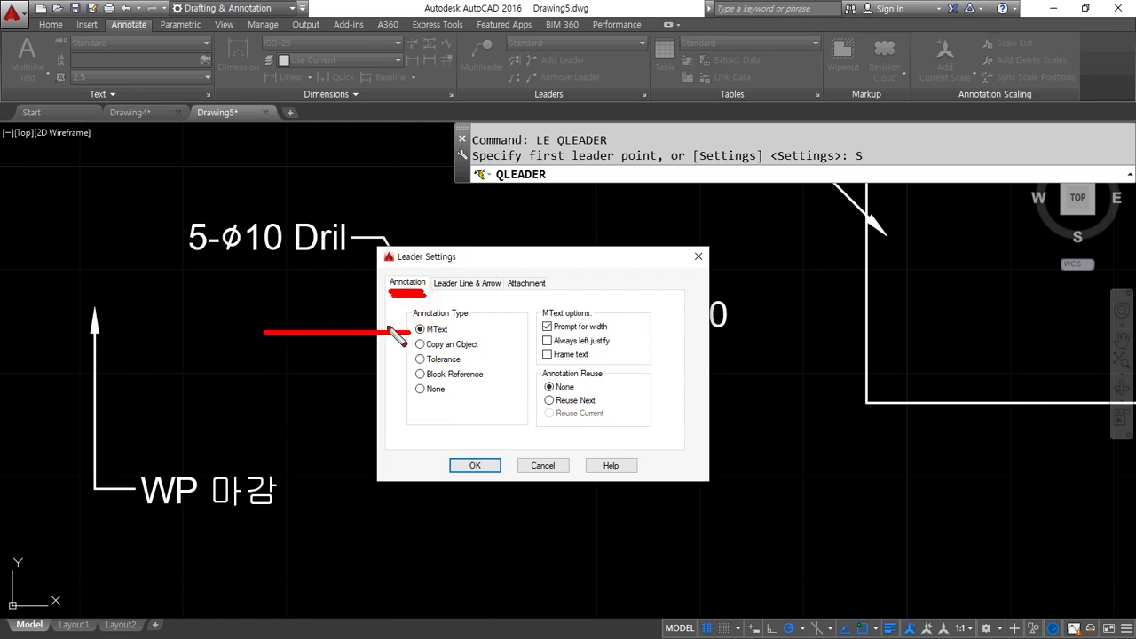
{"action": "mouse_move", "coordinate": [390, 310]}
{"action": "left_mouse_down"}
{"action": "mouse_move", "coordinate": [411, 332]}
{"action": "mouse_move", "coordinate": [391, 352]}
{"action": "left_mouse_up"}
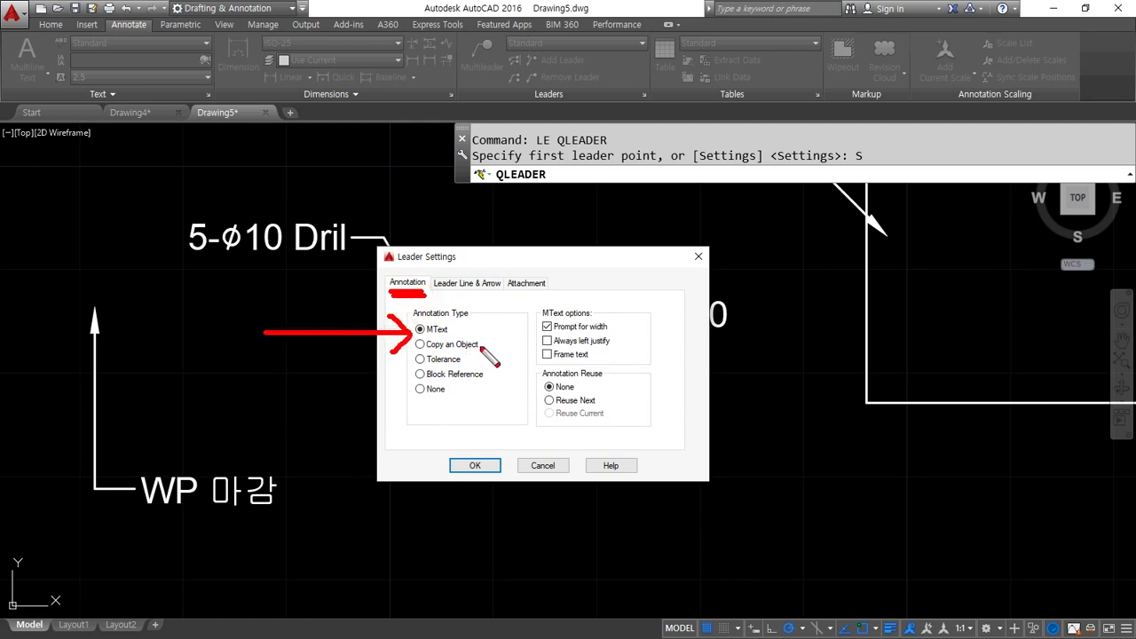
{"action": "mouse_move", "coordinate": [484, 343]}
{"action": "left_mouse_down"}
{"action": "mouse_move", "coordinate": [520, 342]}
{"action": "mouse_move", "coordinate": [495, 353]}
{"action": "left_mouse_up"}
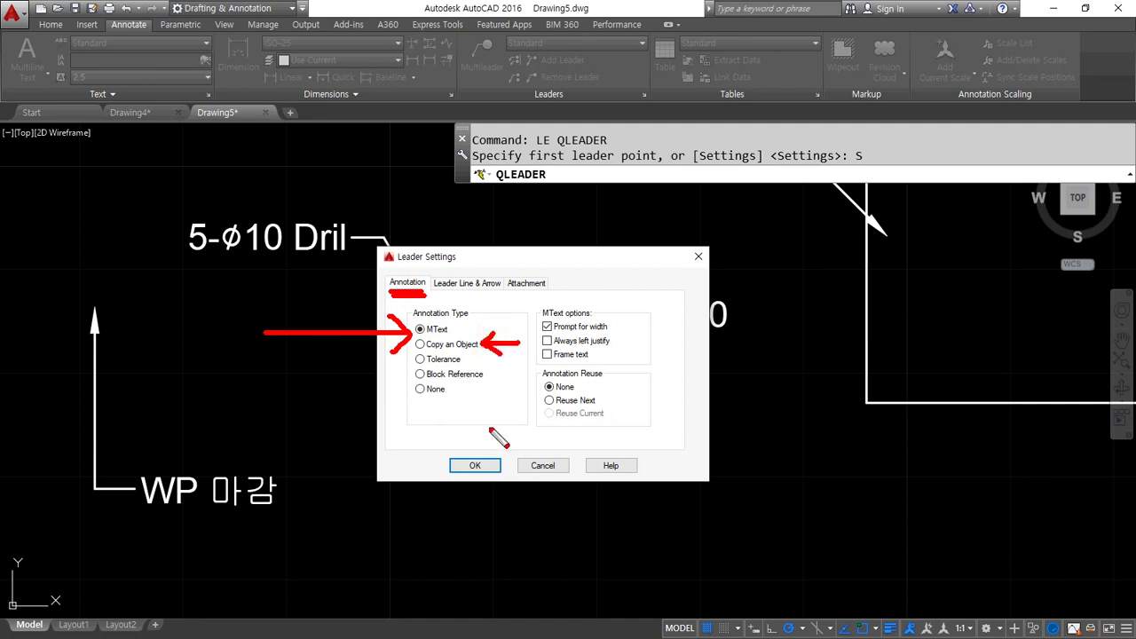
{"action": "mouse_move", "coordinate": [416, 365]}
{"action": "left_mouse_down"}
{"action": "mouse_move", "coordinate": [359, 387]}
{"action": "mouse_move", "coordinate": [416, 359]}
{"action": "left_mouse_up"}
{"action": "mouse_move", "coordinate": [536, 401]}
{"action": "left_mouse_down"}
{"action": "mouse_move", "coordinate": [491, 374]}
{"action": "mouse_move", "coordinate": [501, 389]}
{"action": "left_mouse_up"}
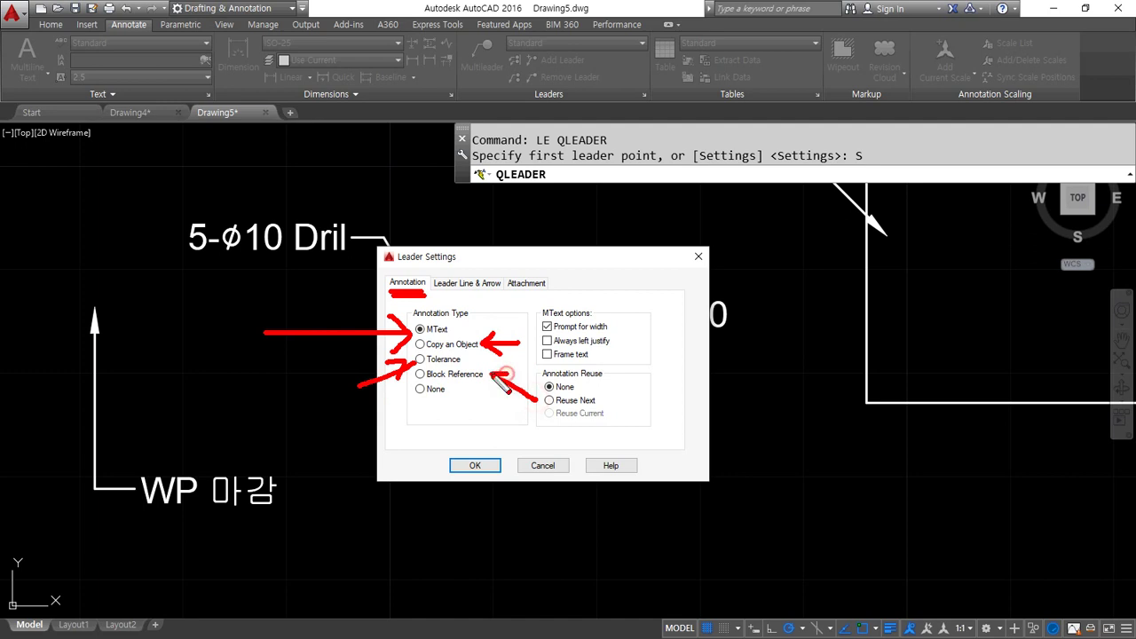
{"action": "left_click_drag", "start_coordinate": [435, 402], "coordinate": [445, 479]}
{"action": "mouse_move", "coordinate": [421, 422]}
{"action": "left_mouse_down"}
{"action": "mouse_move", "coordinate": [434, 399]}
{"action": "mouse_move", "coordinate": [448, 423]}
{"action": "left_mouse_up"}
{"action": "mouse_move", "coordinate": [129, 463]}
{"action": "left_mouse_down"}
{"action": "mouse_move", "coordinate": [84, 511]}
{"action": "mouse_move", "coordinate": [158, 360]}
{"action": "mouse_move", "coordinate": [139, 478]}
{"action": "left_mouse_up"}
{"action": "key", "text": "e"}
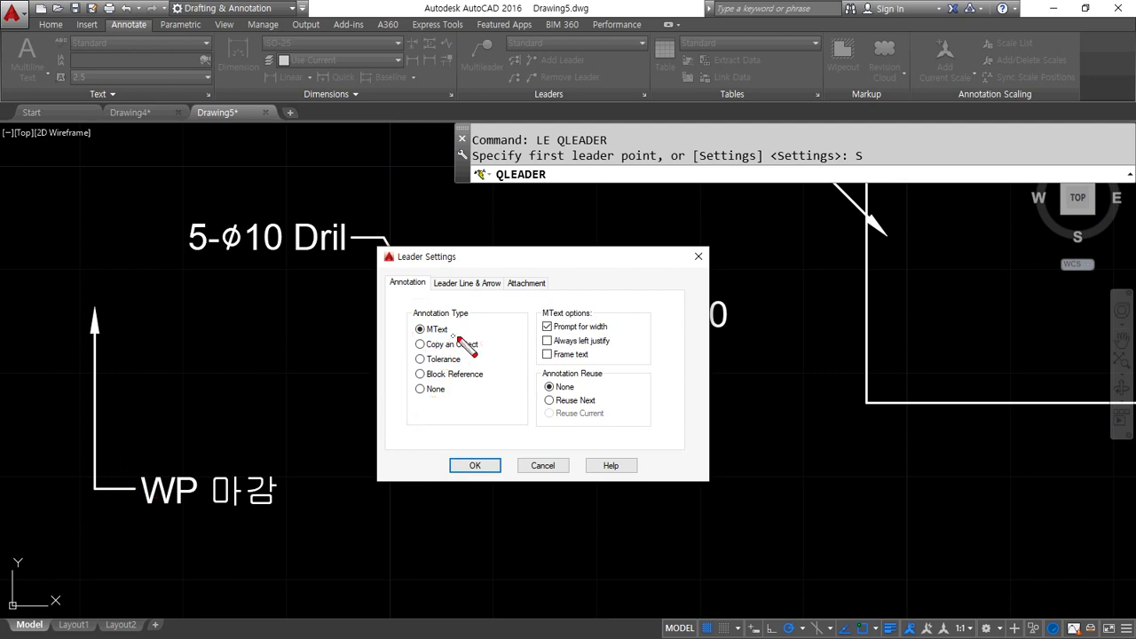
{"action": "left_click_drag", "start_coordinate": [462, 338], "coordinate": [416, 338]}
{"action": "left_click_drag", "start_coordinate": [463, 367], "coordinate": [405, 366]}
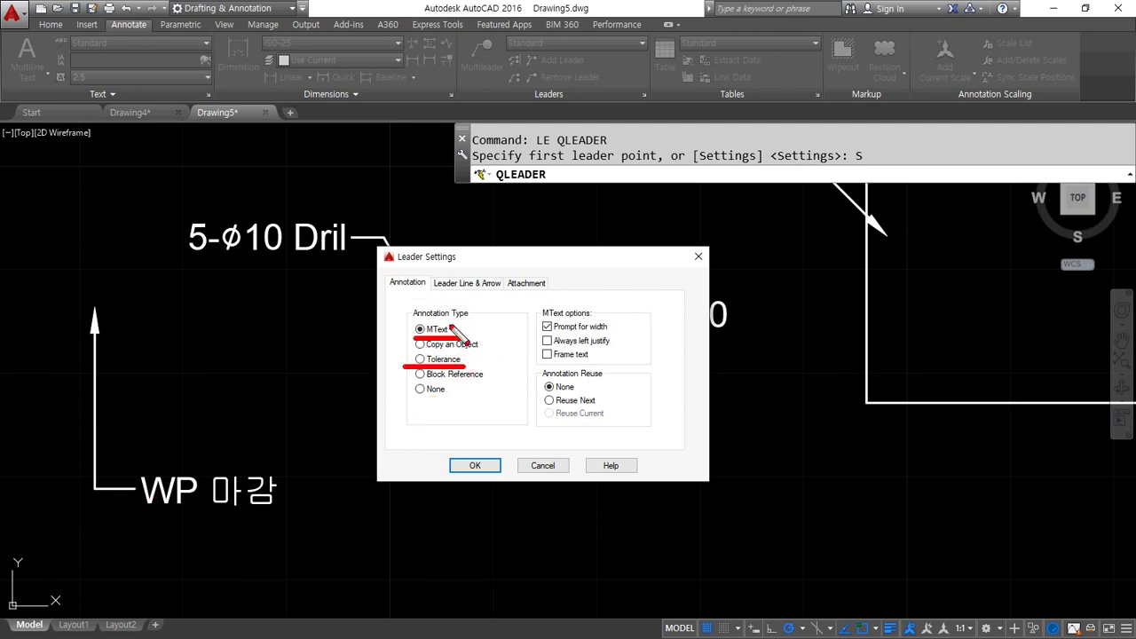
{"action": "mouse_move", "coordinate": [542, 300]}
{"action": "left_mouse_down"}
{"action": "mouse_move", "coordinate": [501, 296]}
{"action": "mouse_move", "coordinate": [547, 301]}
{"action": "left_mouse_up"}
{"action": "key", "text": "Escape"}
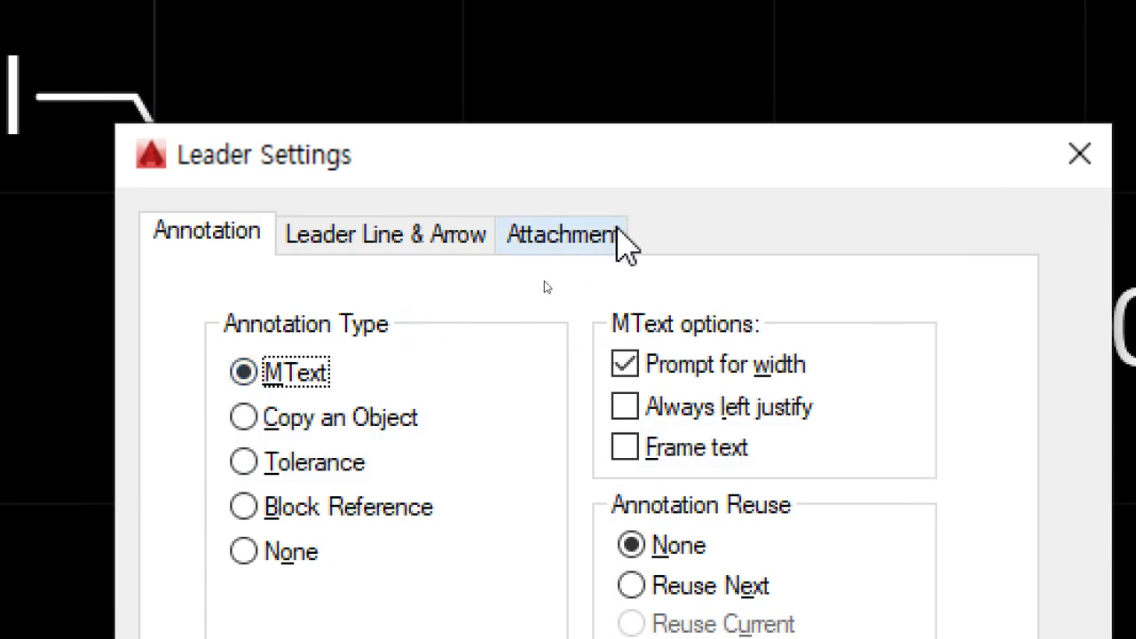
Compare the Copy an Object, Tolerance, Block Reference and None annotation types, return to MText, and review the multiline text attachment options
{"action": "left_click", "coordinate": [289, 424]}
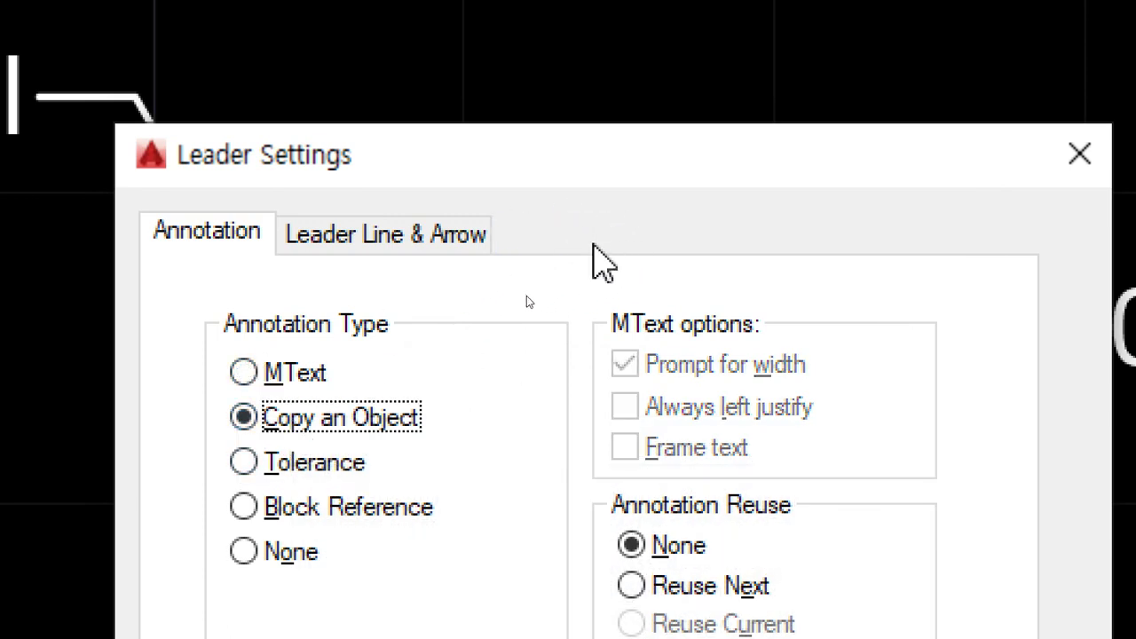
{"action": "left_click", "coordinate": [304, 466]}
{"action": "left_click", "coordinate": [302, 513]}
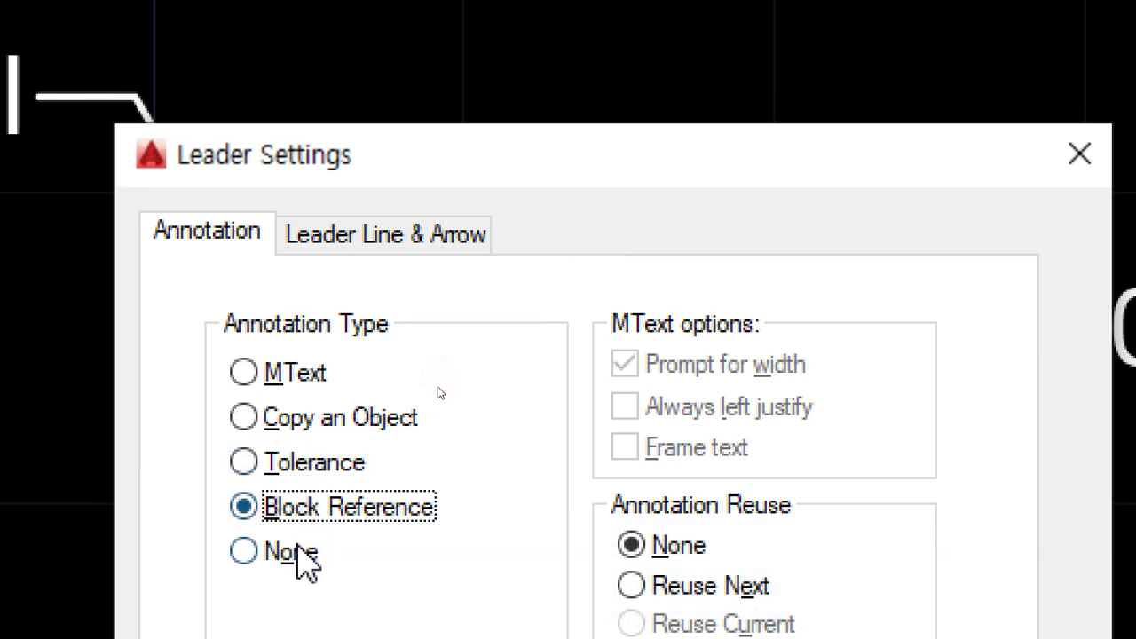
{"action": "left_click", "coordinate": [296, 550]}
{"action": "left_click", "coordinate": [305, 380]}
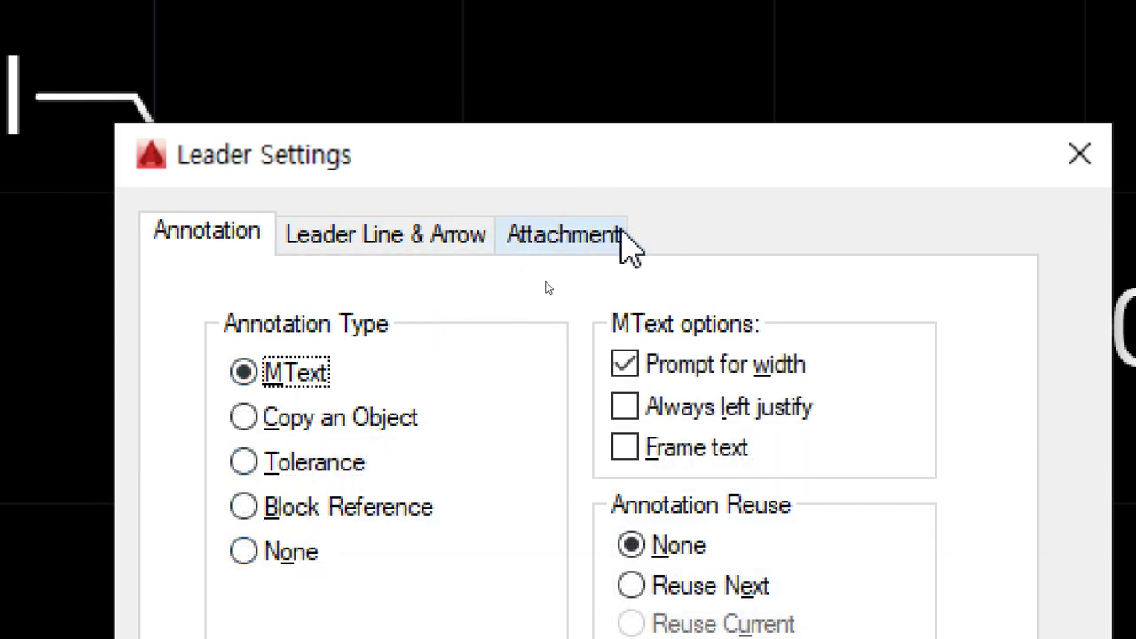
{"action": "left_click", "coordinate": [571, 237]}
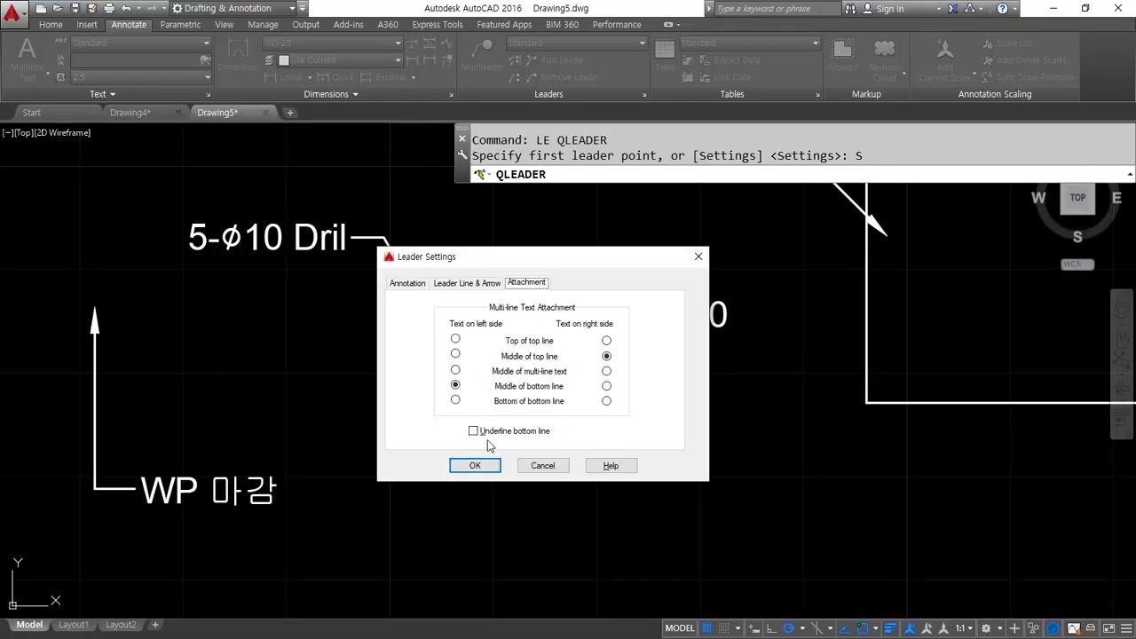
{"action": "left_click", "coordinate": [471, 465]}
{"action": "left_click", "coordinate": [609, 504]}
{"action": "key", "text": "Escape"}
{"action": "key", "text": "Escape"}
{"action": "key", "text": "Escape"}
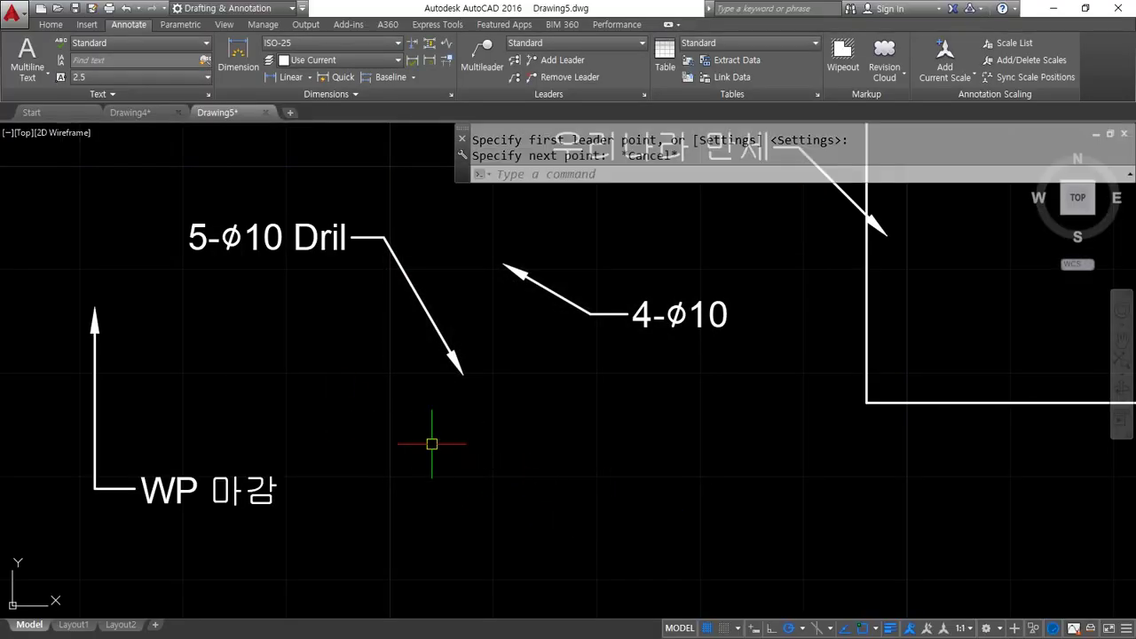
{"action": "scroll", "coordinate": [432, 444], "scroll_direction": "down", "scroll_amount": 4}
{"action": "middle_click_drag", "start_coordinate": [270, 419], "coordinate": [434, 415]}
{"action": "key", "text": "Return"}
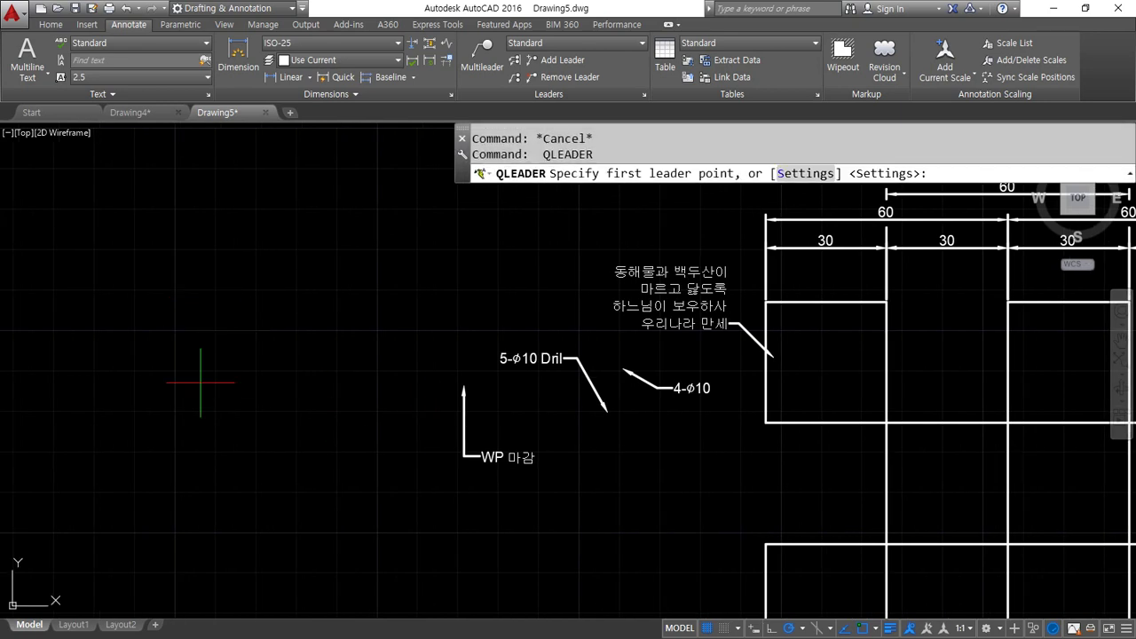
{"action": "left_click", "coordinate": [158, 263]}
{"action": "key", "text": "Escape"}
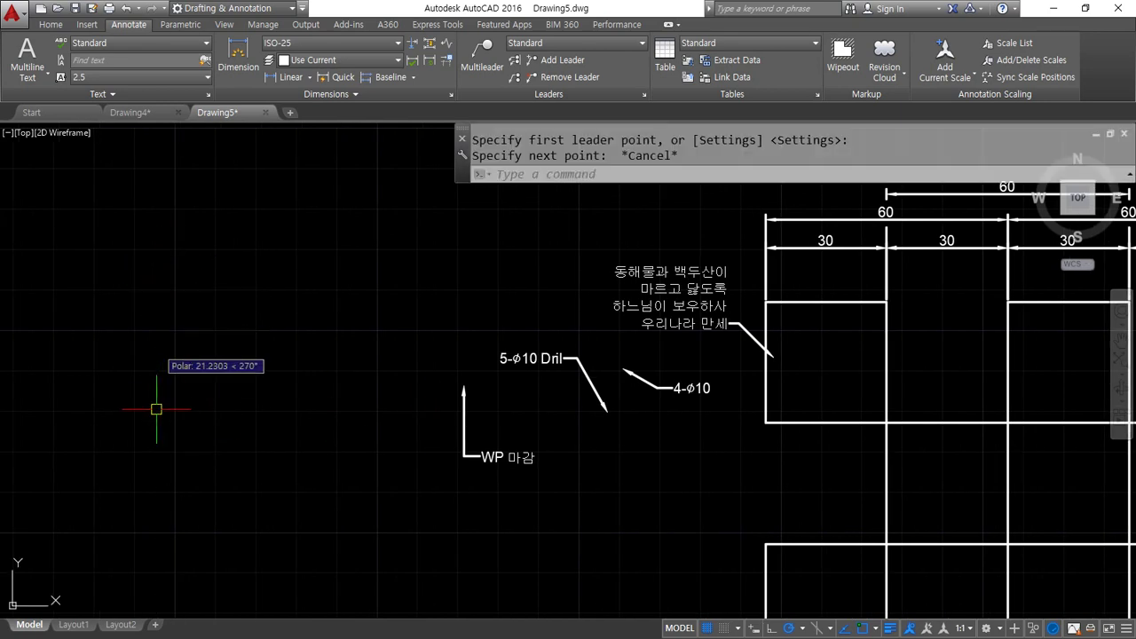
Draw a quick leader straight up in the empty area far left of "WP 마감", with a landing about 3 long running left, text width 0 and multiline text
{"action": "key", "text": "Return"}
{"action": "left_click", "coordinate": [150, 462]}
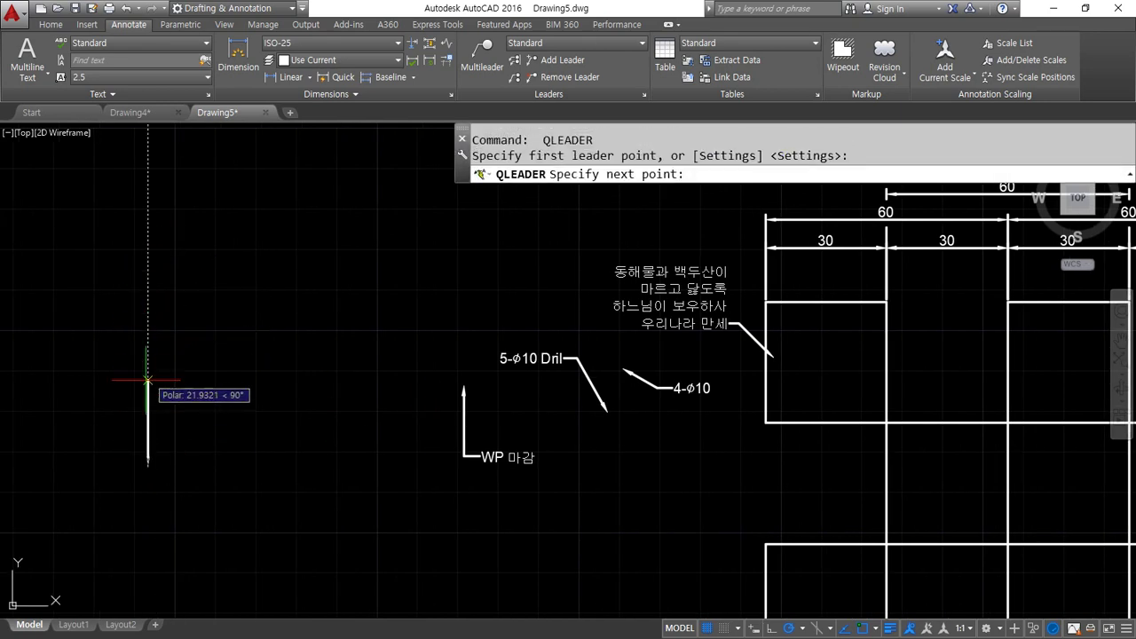
{"action": "scroll", "coordinate": [154, 399], "scroll_direction": "up", "scroll_amount": 4}
{"action": "scroll", "coordinate": [151, 417], "scroll_direction": "up", "scroll_amount": 2}
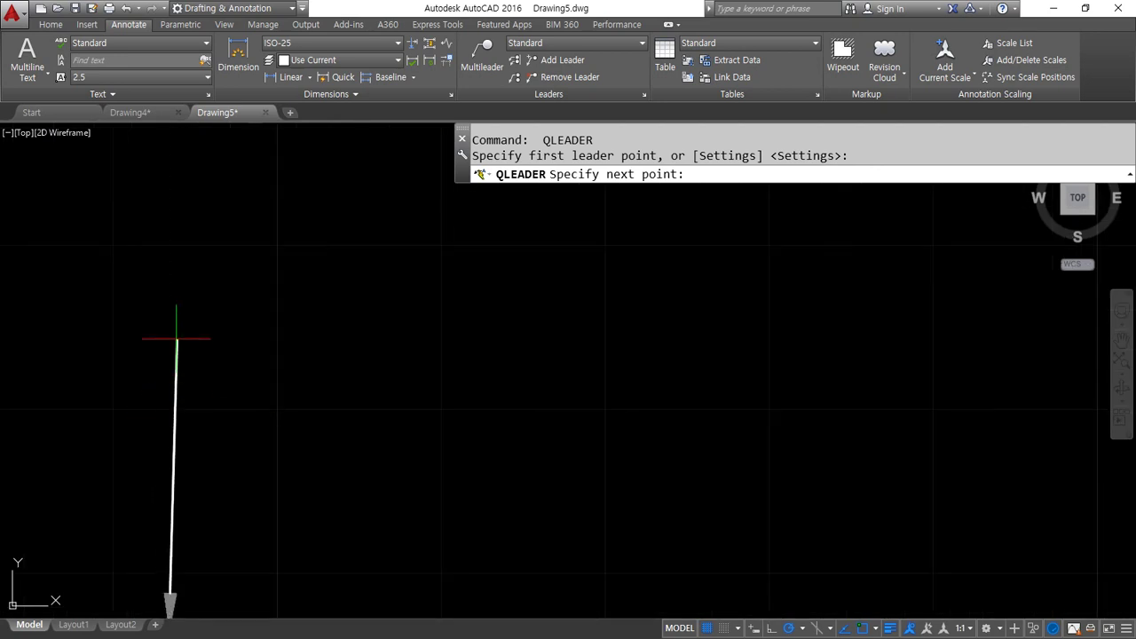
{"action": "left_click", "coordinate": [169, 334]}
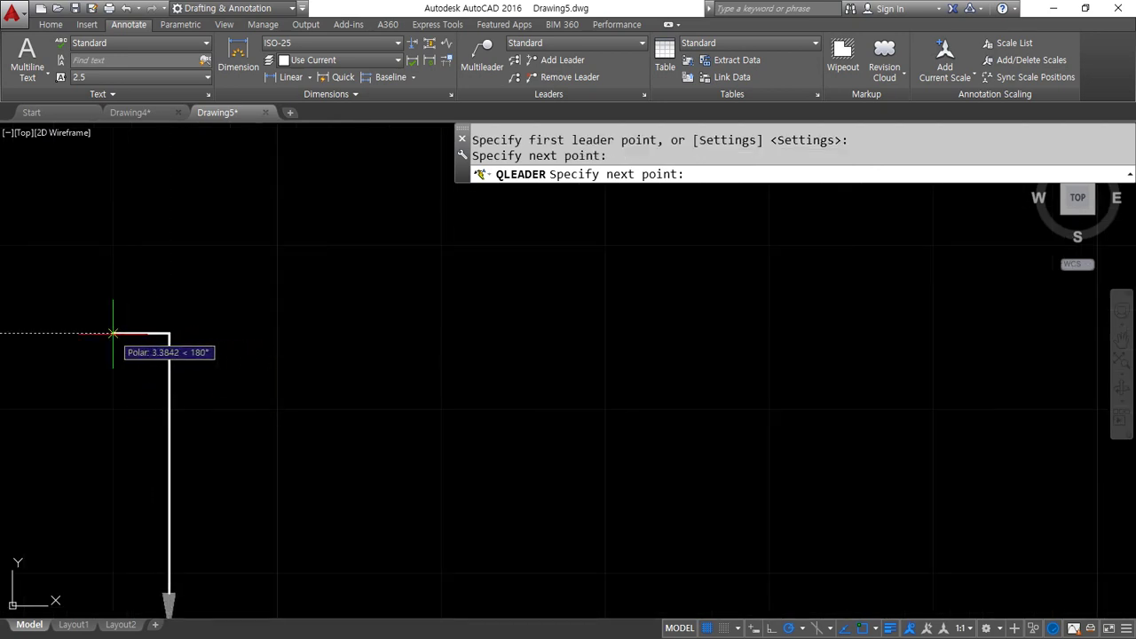
{"action": "left_click", "coordinate": [115, 334]}
{"action": "scroll", "coordinate": [97, 417], "scroll_direction": "down", "scroll_amount": 4}
{"action": "middle_click_drag", "start_coordinate": [98, 416], "coordinate": [295, 428]}
{"action": "scroll", "coordinate": [269, 414], "scroll_direction": "up", "scroll_amount": 4}
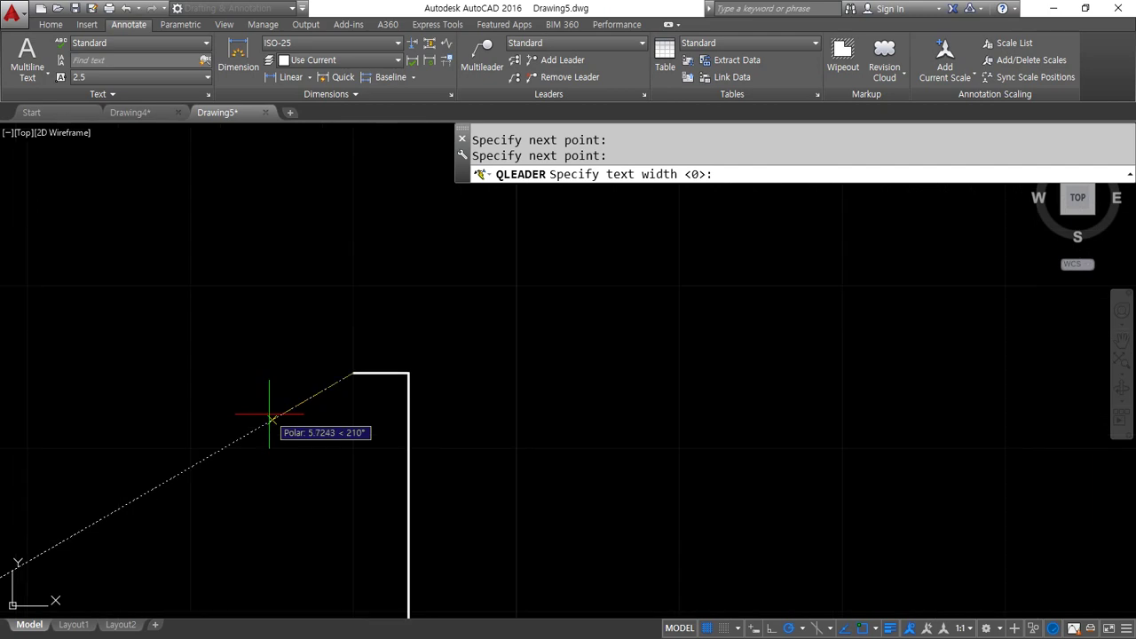
{"action": "key", "text": "Return"}
{"action": "key", "text": "Return"}
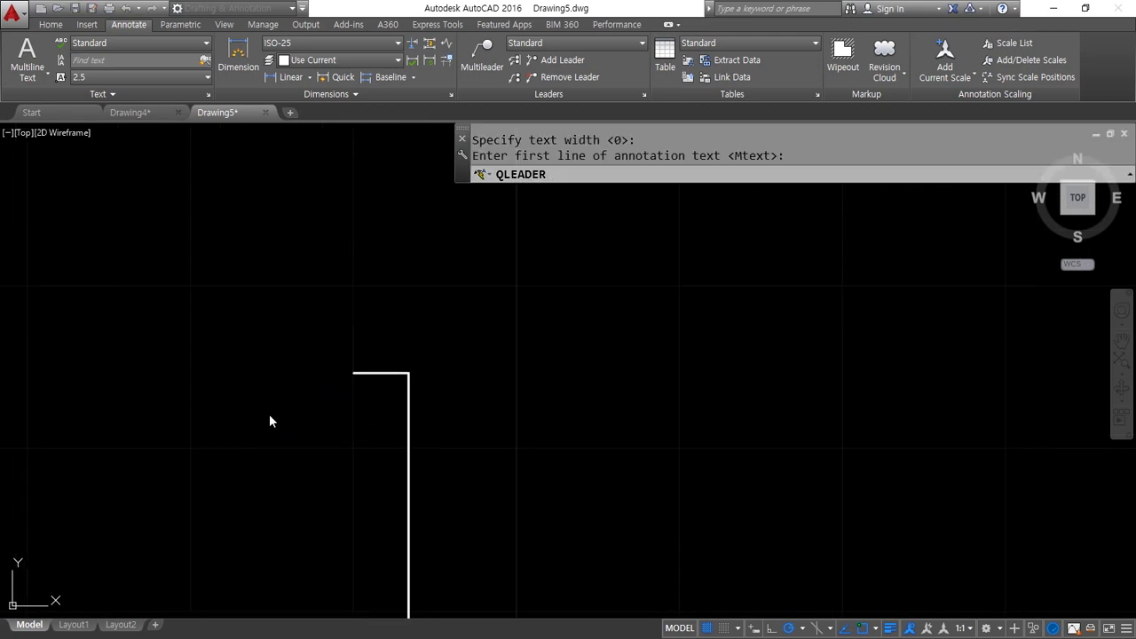
Enter the leader note as four lines: "동해물과 백두산이", "마르고 닳도록", "하느님이 보우하사", "우리나라만세"
{"action": "type", "text": "도ㅇ해물과 백ㄷ"}
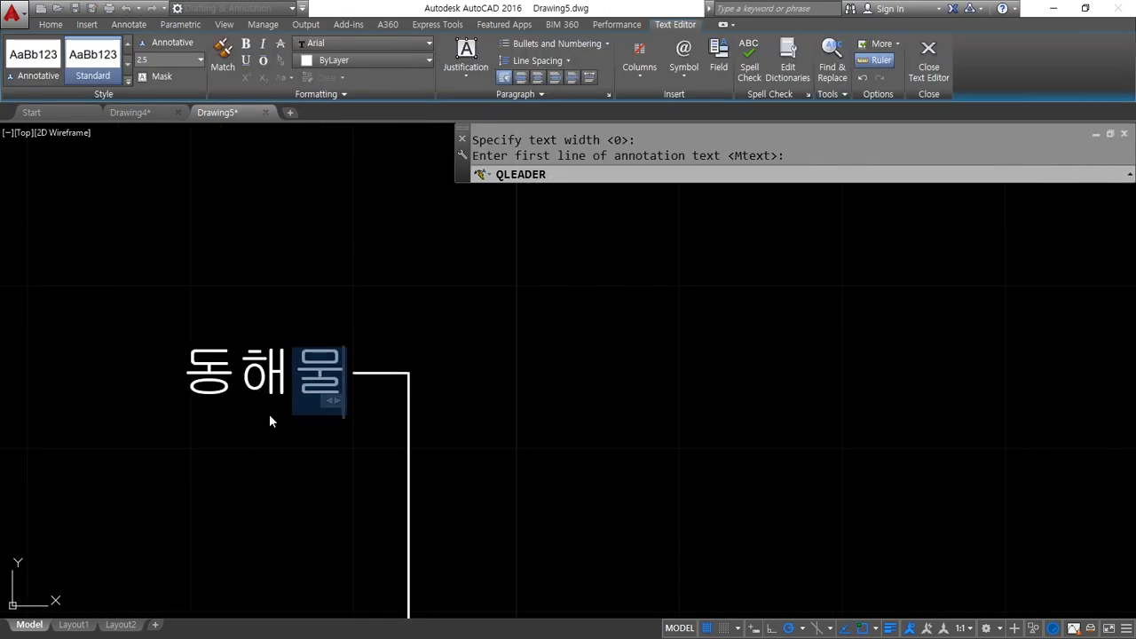
{"action": "type", "text": "ㅜ산이"}
{"action": "key", "text": "Return"}
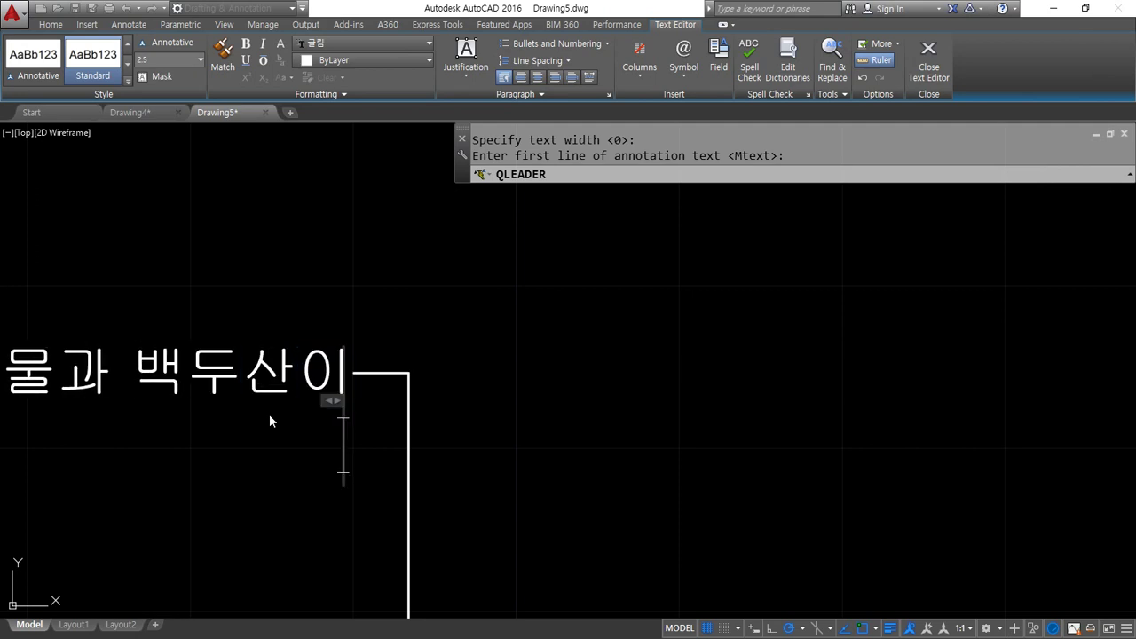
{"action": "type", "text": "마르고"}
{"action": "type", "text": " 닳도록"}
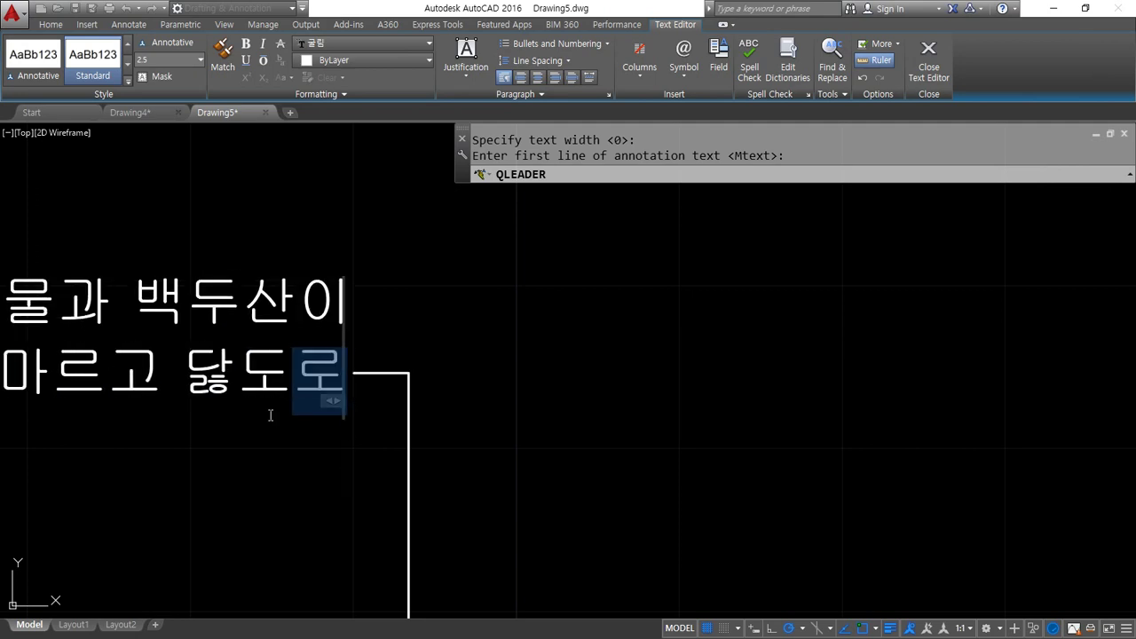
{"action": "key", "text": "Return"}
{"action": "type", "text": "하느님이 보우"}
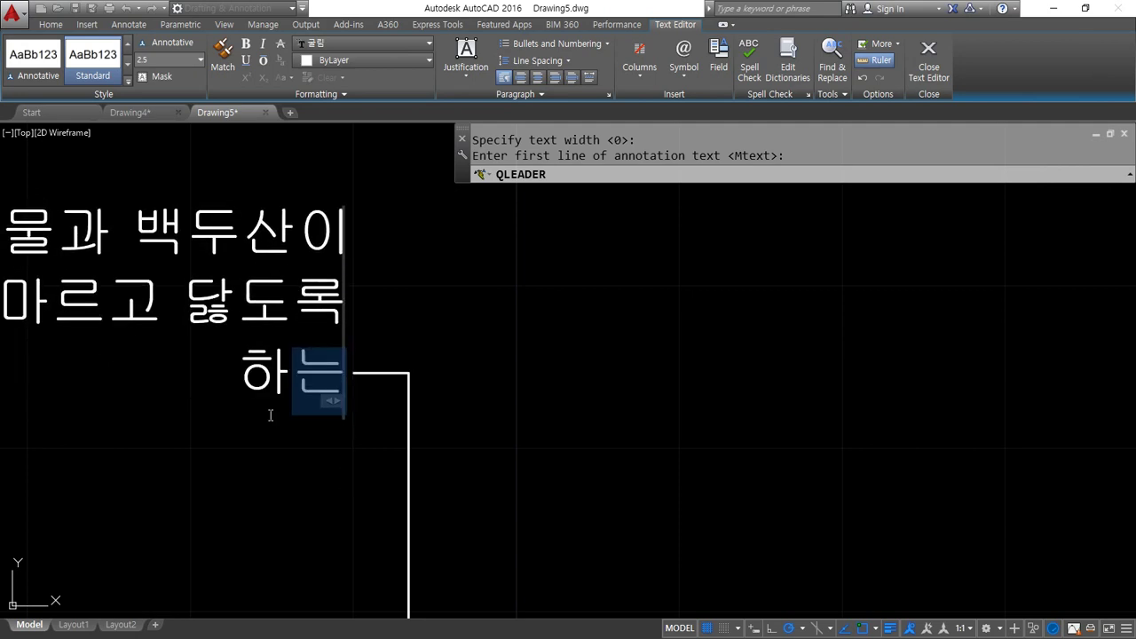
{"action": "type", "text": "하사"}
{"action": "key", "text": "Return"}
{"action": "type", "text": "우리나라"}
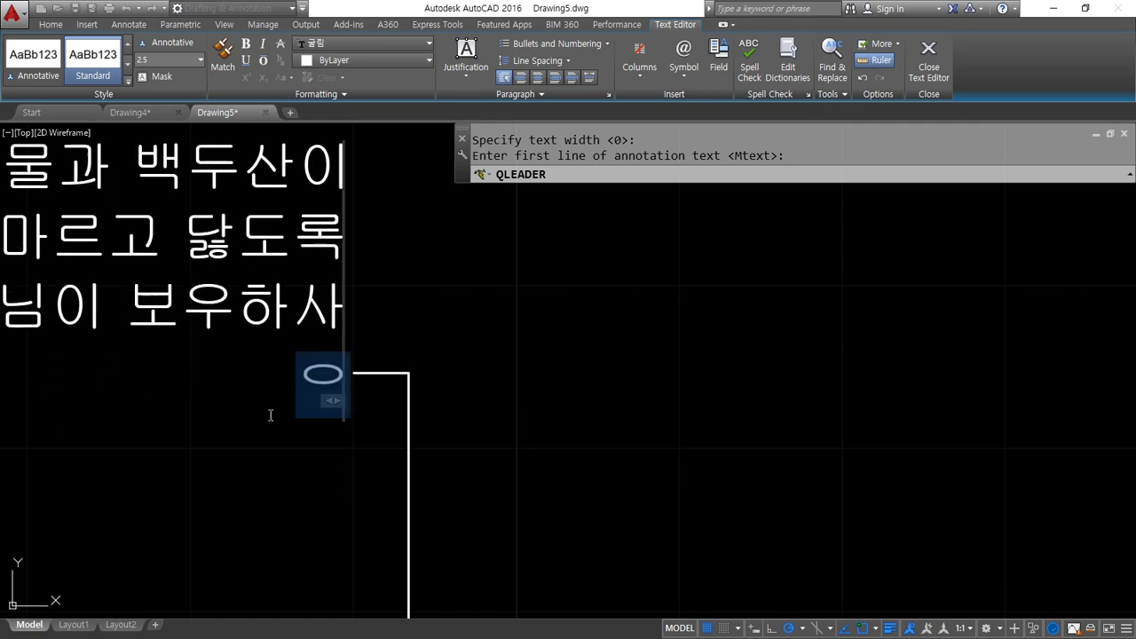
{"action": "type", "text": "만세"}
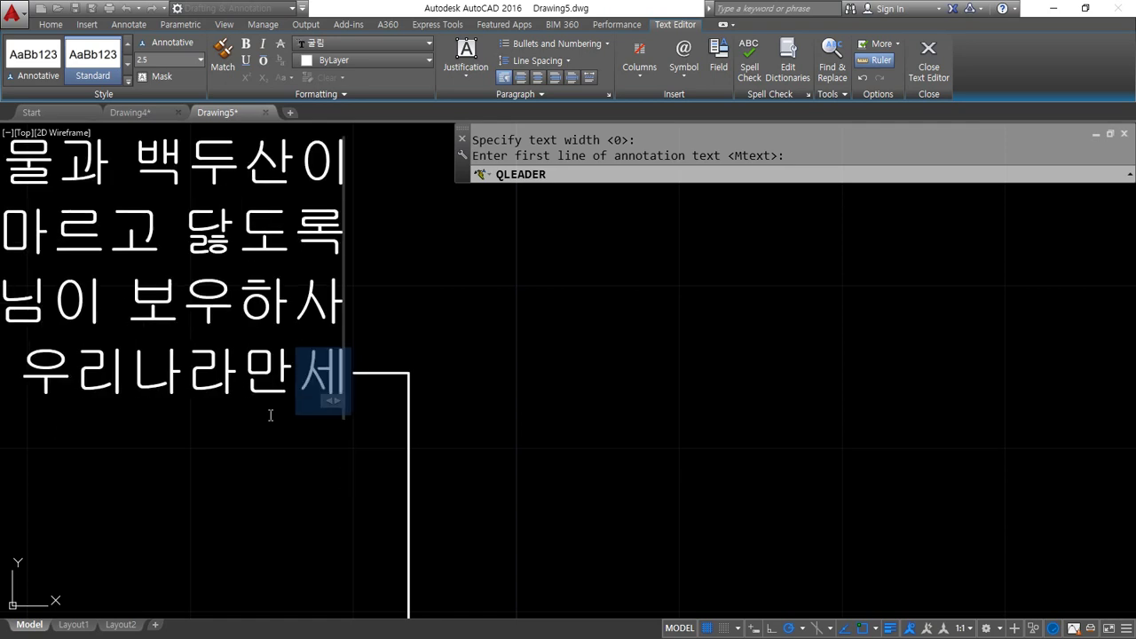
{"action": "left_click", "coordinate": [271, 413]}
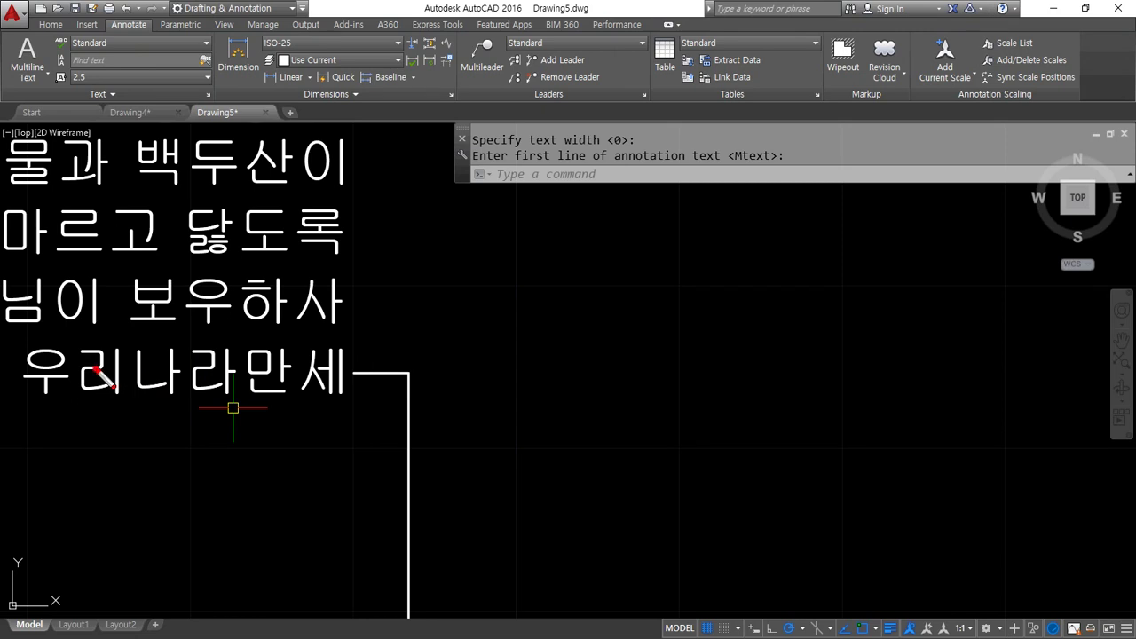
{"action": "mouse_move", "coordinate": [98, 368]}
{"action": "left_mouse_down"}
{"action": "mouse_move", "coordinate": [344, 372]}
{"action": "mouse_move", "coordinate": [337, 389]}
{"action": "left_mouse_up"}
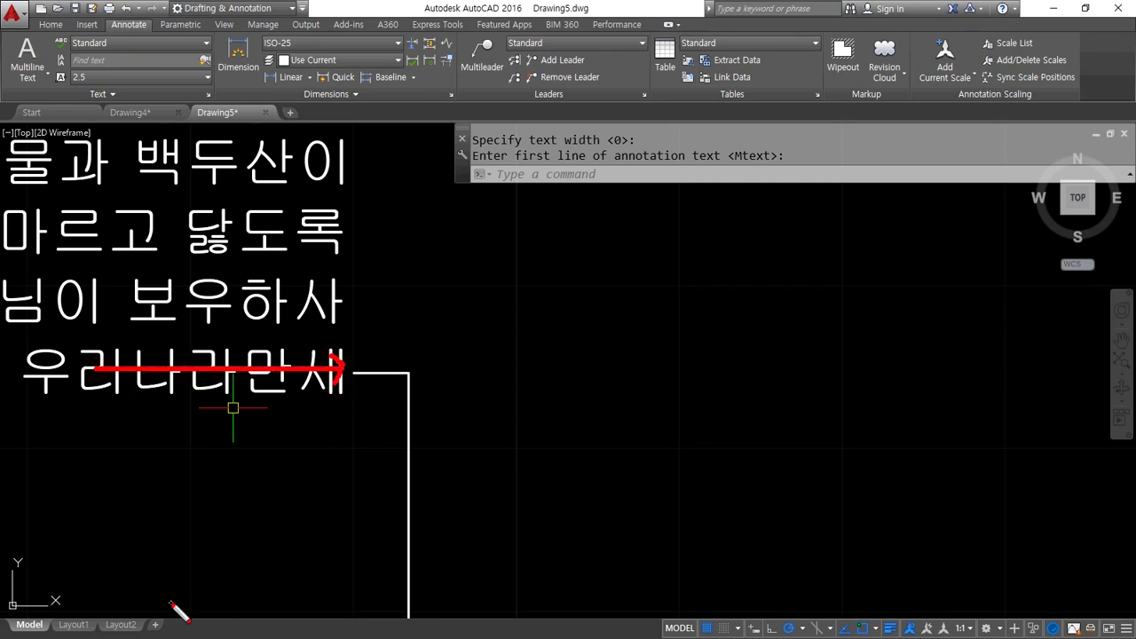
{"action": "scroll", "coordinate": [342, 413], "scroll_direction": "down", "scroll_amount": 2}
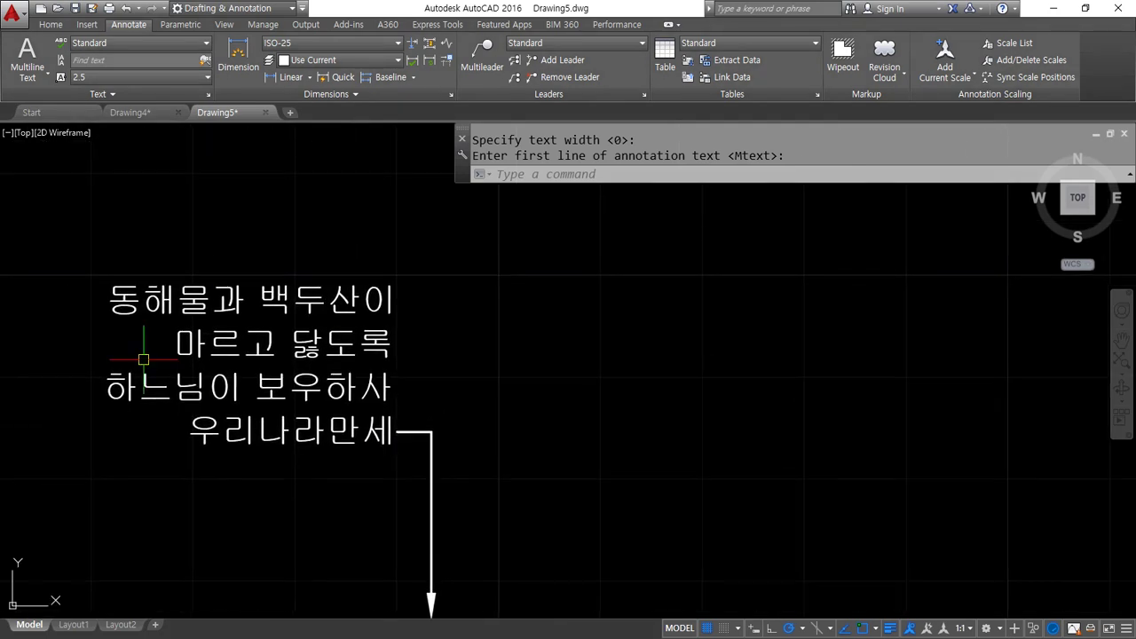
{"action": "mouse_move", "coordinate": [80, 338]}
{"action": "left_mouse_down"}
{"action": "mouse_move", "coordinate": [142, 336]}
{"action": "mouse_move", "coordinate": [118, 360]}
{"action": "mouse_move", "coordinate": [105, 404]}
{"action": "left_mouse_up"}
{"action": "mouse_move", "coordinate": [306, 459]}
{"action": "left_mouse_down"}
{"action": "mouse_move", "coordinate": [186, 419]}
{"action": "mouse_move", "coordinate": [378, 415]}
{"action": "mouse_move", "coordinate": [380, 461]}
{"action": "mouse_move", "coordinate": [29, 432]}
{"action": "left_mouse_up"}
{"action": "key", "text": "e"}
{"action": "key", "text": "Escape"}
Draw a second vertical quick leader just right of the first, with a landing about 4 long running right, text width 0 and multiline text
{"action": "middle_click_drag", "start_coordinate": [410, 535], "coordinate": [345, 490]}
{"action": "key", "text": "space"}
{"action": "left_click", "coordinate": [414, 578]}
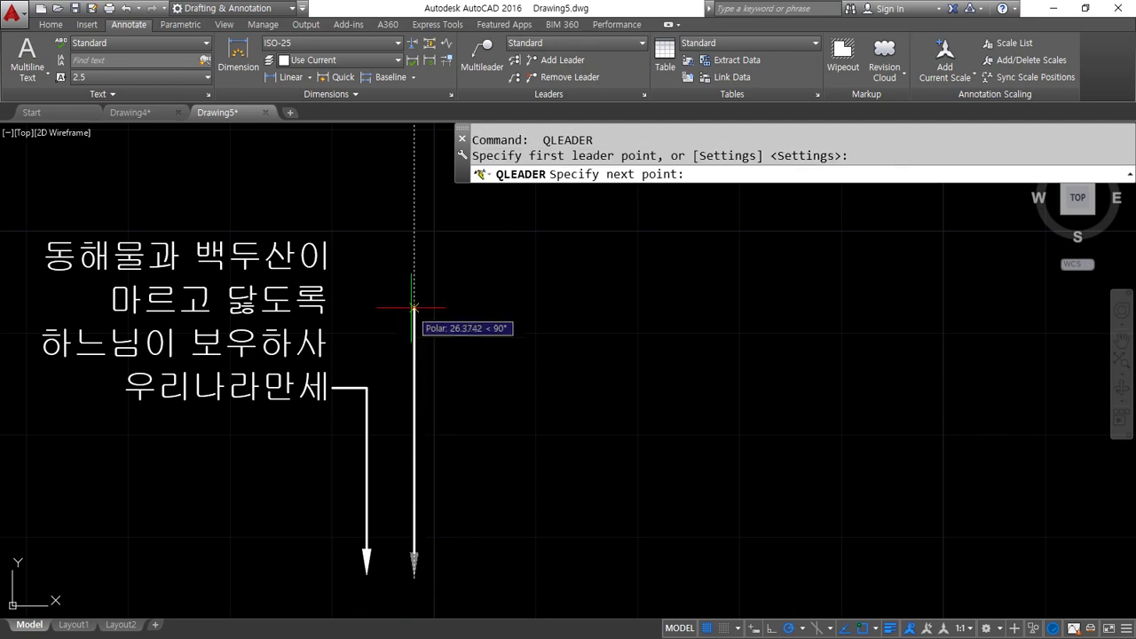
{"action": "left_click", "coordinate": [414, 253]}
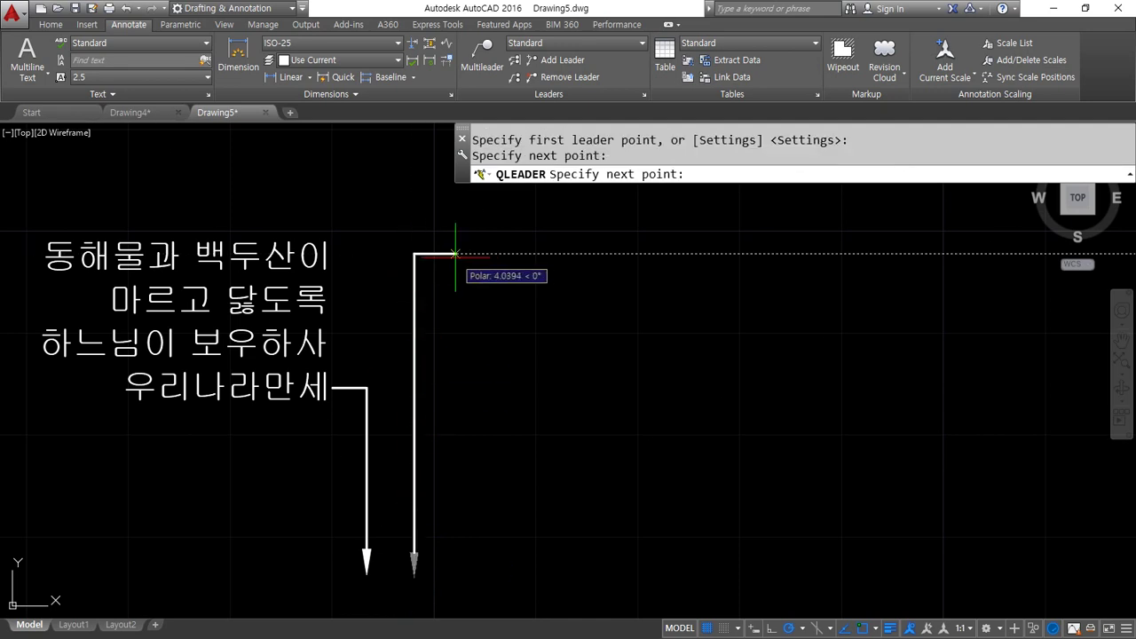
{"action": "left_click", "coordinate": [455, 254]}
{"action": "key", "text": "Return"}
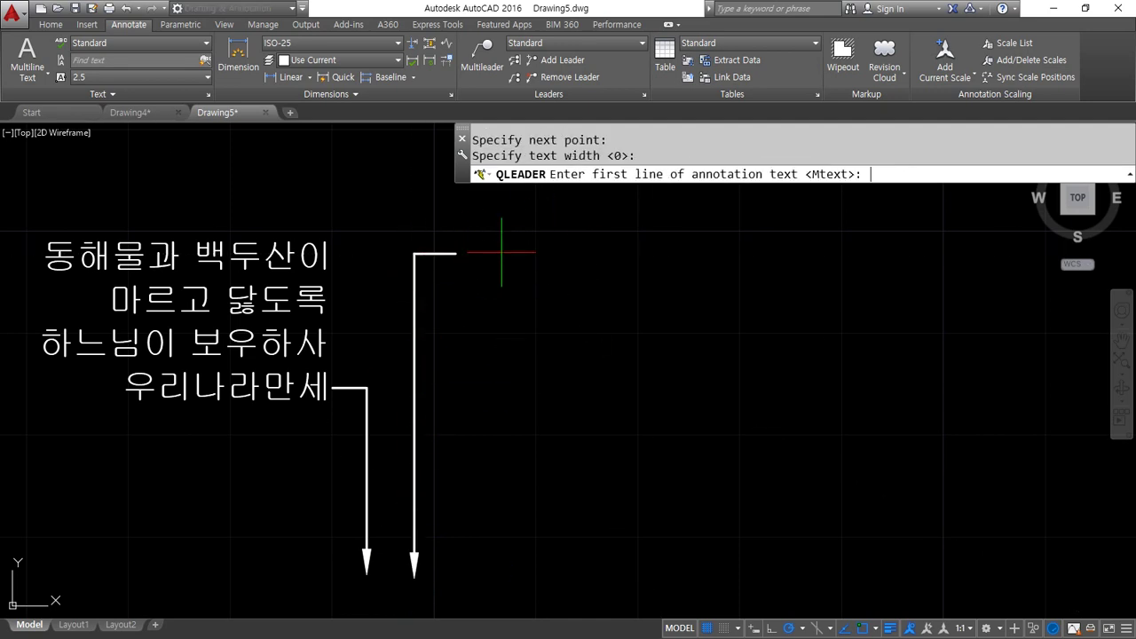
{"action": "key", "text": "Return"}
Fill the right-hand leader note with the lines "동해물과 백두산이", "마르고 닳도록", "하느님이 보우하사" and "우리나라 만세"
{"action": "type", "text": "동해물과 백두산이"}
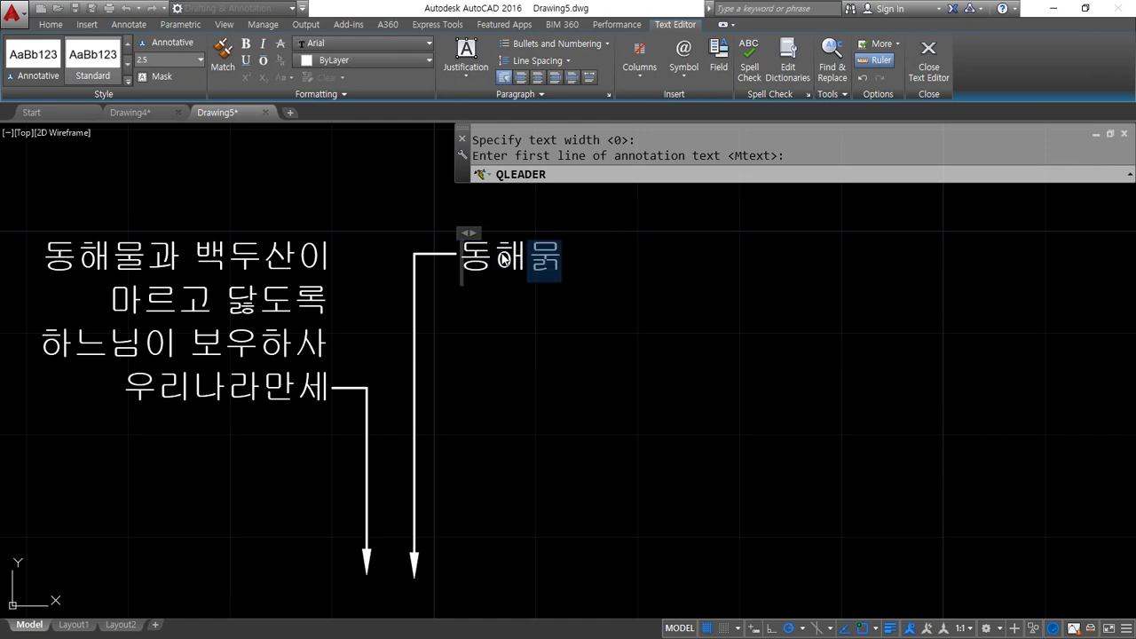
{"action": "key", "text": "Return"}
{"action": "type", "text": "마"}
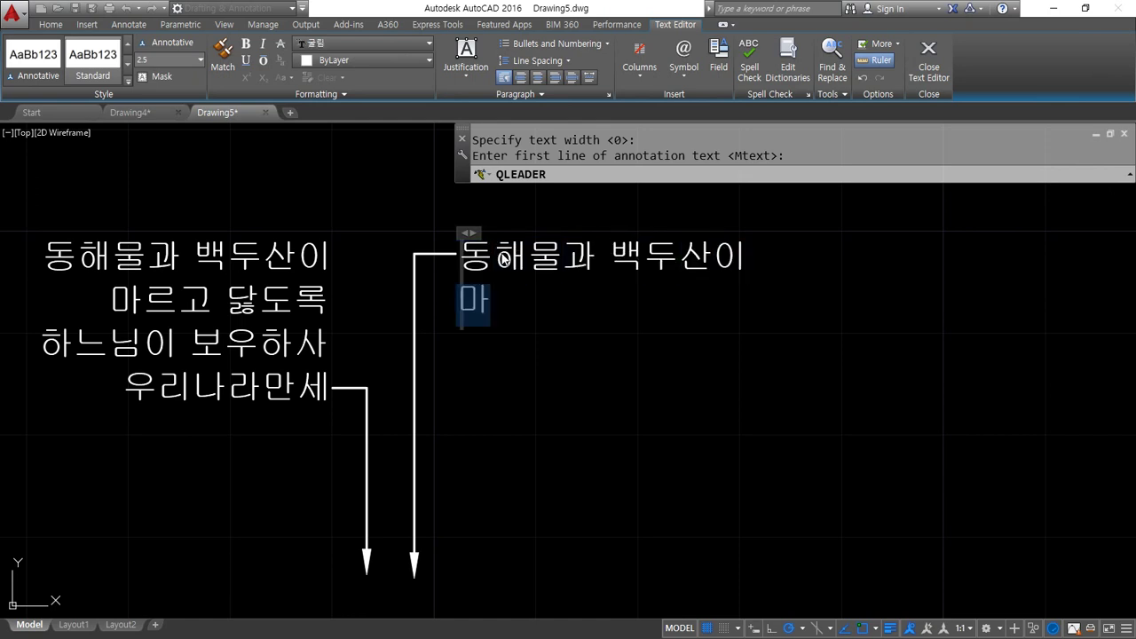
{"action": "type", "text": "르고 닳도록"}
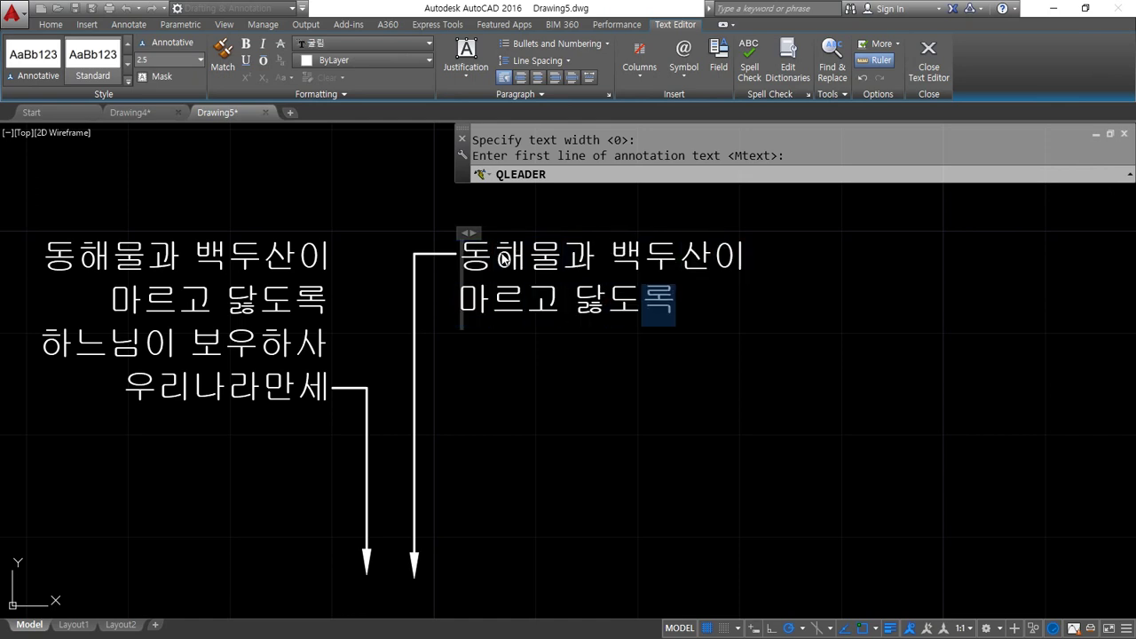
{"action": "key", "text": "Return"}
{"action": "type", "text": "하느님이 보우하사"}
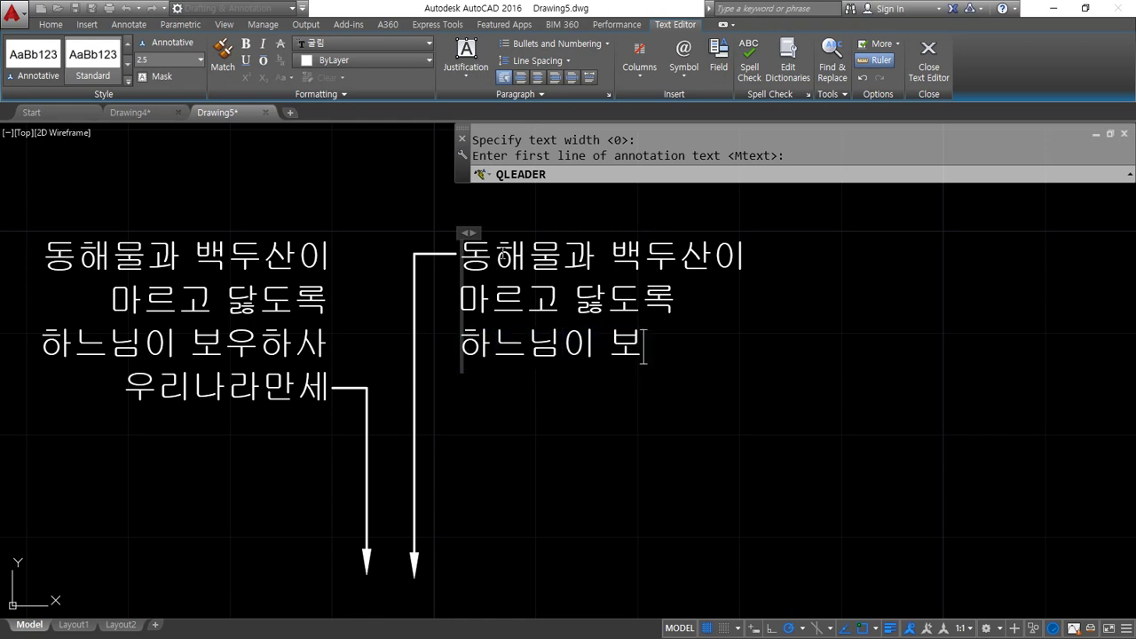
{"action": "key", "text": "Return"}
{"action": "type", "text": "울리나라 만세"}
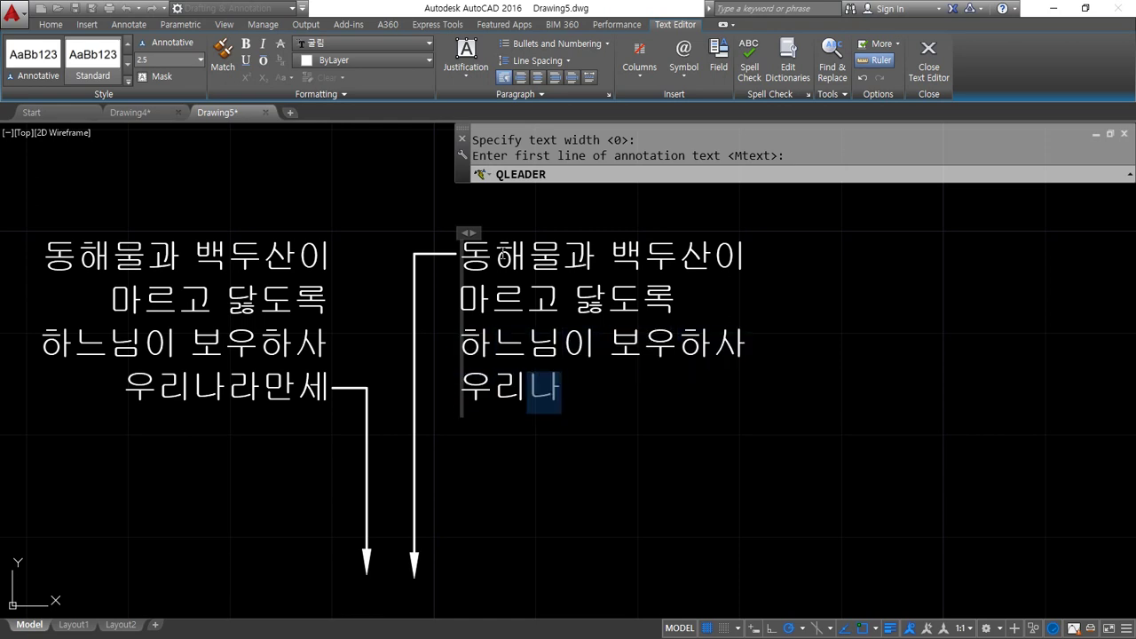
{"action": "key", "text": "ctrl+Return"}
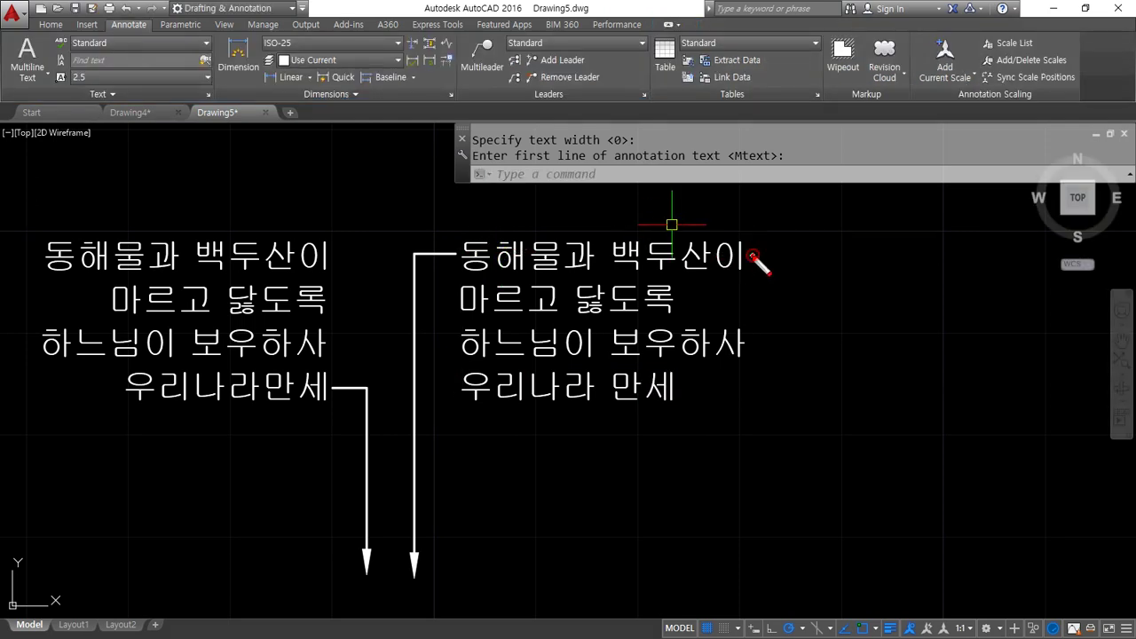
{"action": "left_click_drag", "start_coordinate": [754, 257], "coordinate": [461, 257]}
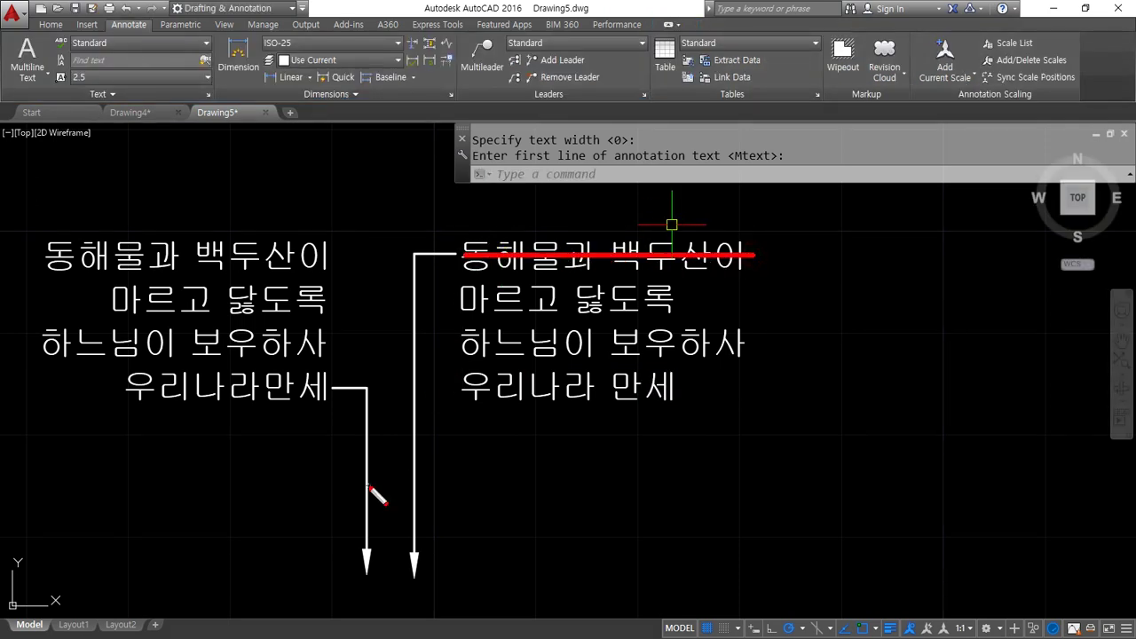
{"action": "mouse_move", "coordinate": [723, 275]}
{"action": "left_mouse_down"}
{"action": "mouse_move", "coordinate": [462, 264]}
{"action": "mouse_move", "coordinate": [706, 219]}
{"action": "mouse_move", "coordinate": [684, 298]}
{"action": "left_mouse_up"}
{"action": "mouse_move", "coordinate": [285, 417]}
{"action": "left_mouse_down"}
{"action": "mouse_move", "coordinate": [120, 404]}
{"action": "mouse_move", "coordinate": [304, 371]}
{"action": "mouse_move", "coordinate": [298, 444]}
{"action": "left_mouse_up"}
{"action": "key", "text": "Escape"}
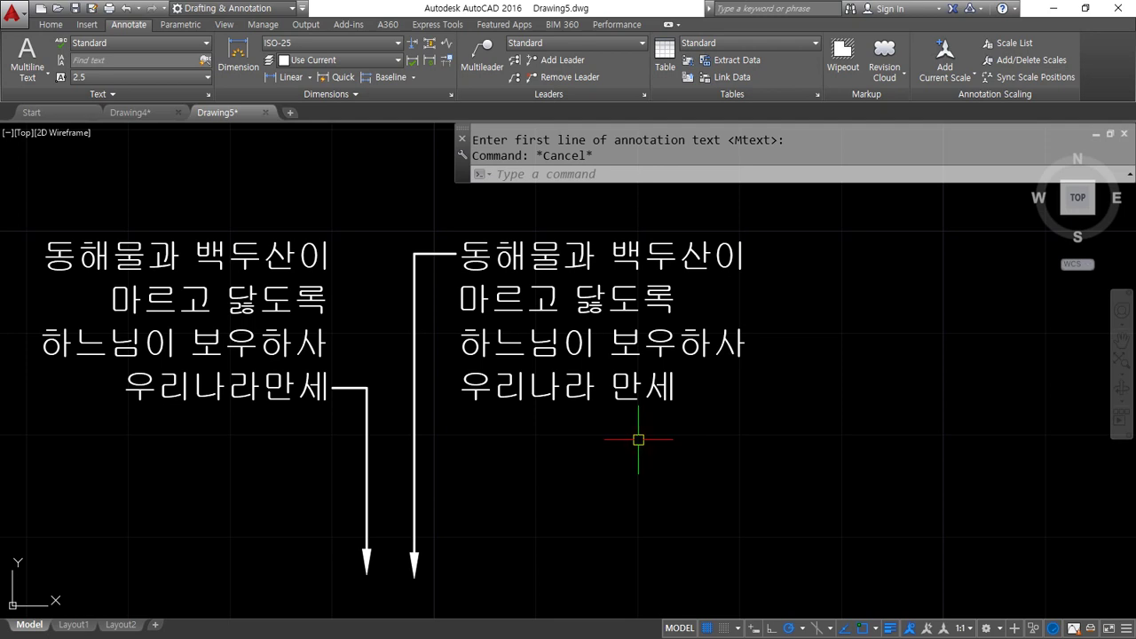
Set the quick leader's multi-line text attachment to Middle of multi-line text for text on both the left and right sides
{"action": "type", "text": "QLEADER"}
{"action": "key", "text": "Return"}
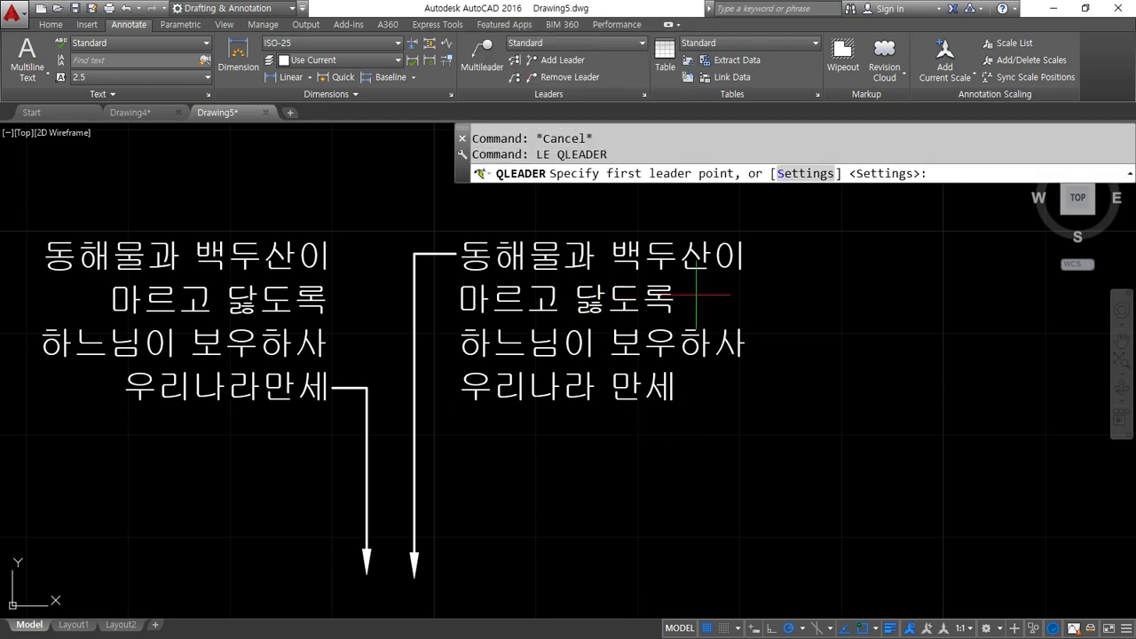
{"action": "left_click", "coordinate": [807, 173]}
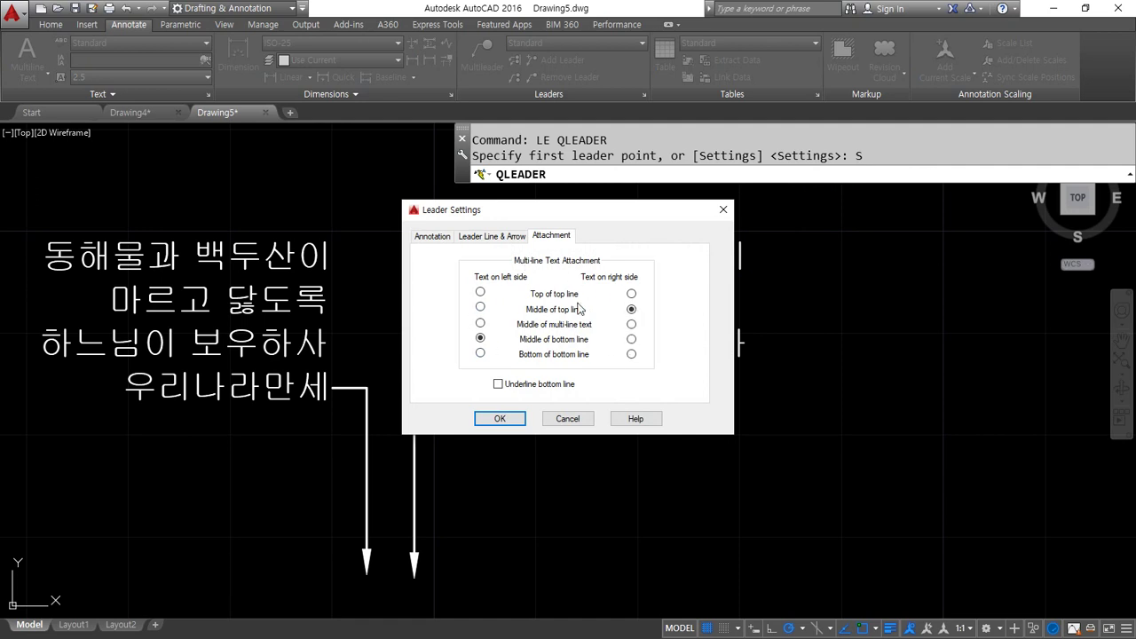
{"action": "left_click", "coordinate": [481, 308]}
{"action": "left_click", "coordinate": [480, 338]}
{"action": "left_click", "coordinate": [631, 340]}
{"action": "left_click", "coordinate": [480, 324]}
{"action": "left_click", "coordinate": [632, 324]}
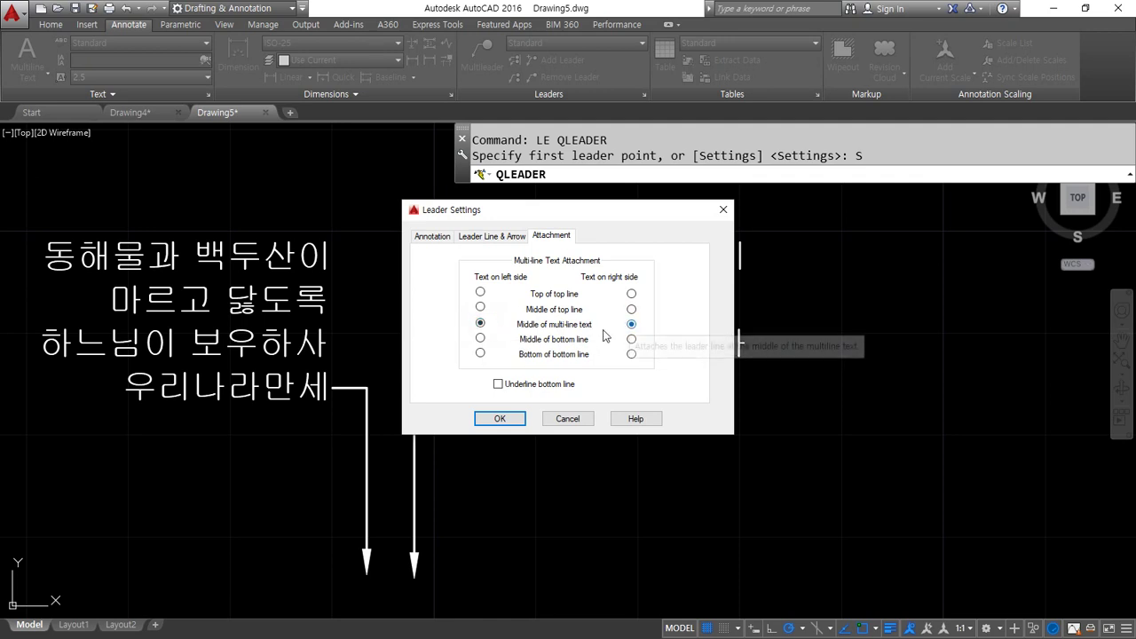
{"action": "left_click", "coordinate": [499, 418]}
Draw a short, slightly slanted quick leader above and left of "WP 마감", with a rightward landing, text width 0 and multiline text
{"action": "scroll", "coordinate": [567, 402], "scroll_direction": "down", "scroll_amount": 2}
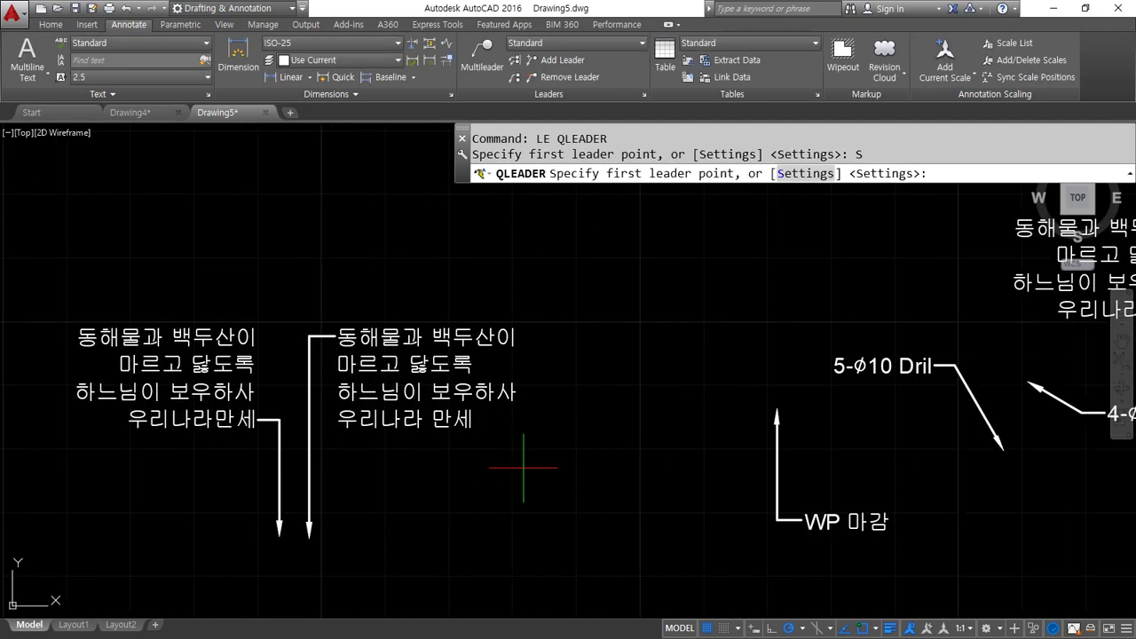
{"action": "left_click", "coordinate": [602, 334]}
{"action": "left_click", "coordinate": [612, 248]}
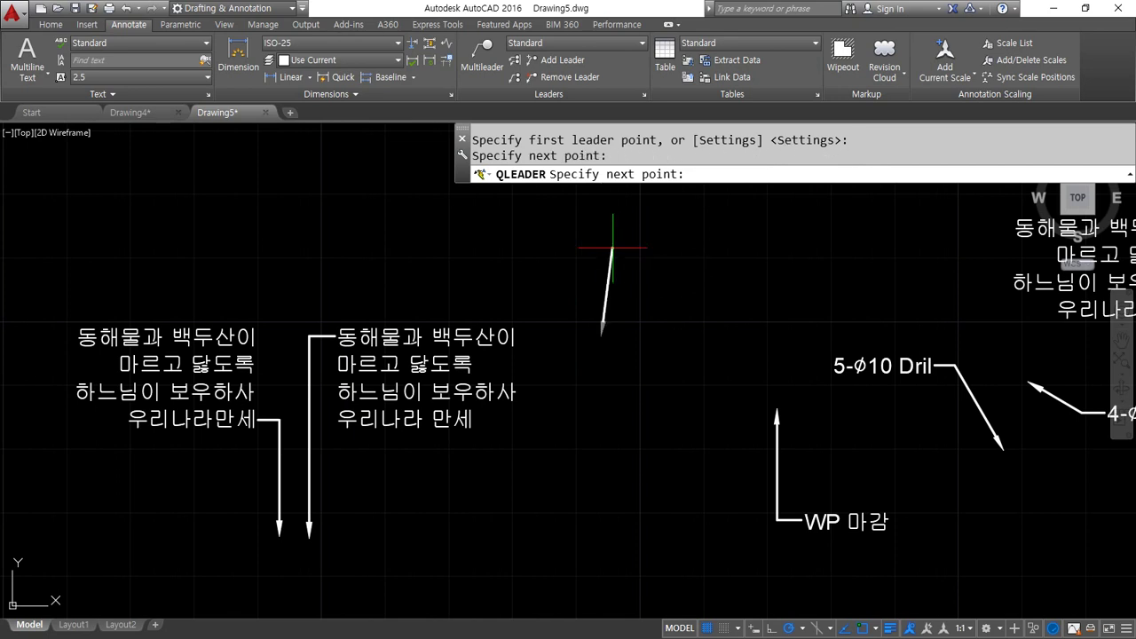
{"action": "left_click", "coordinate": [648, 248]}
{"action": "key", "text": "Return"}
{"action": "key", "text": "Return"}
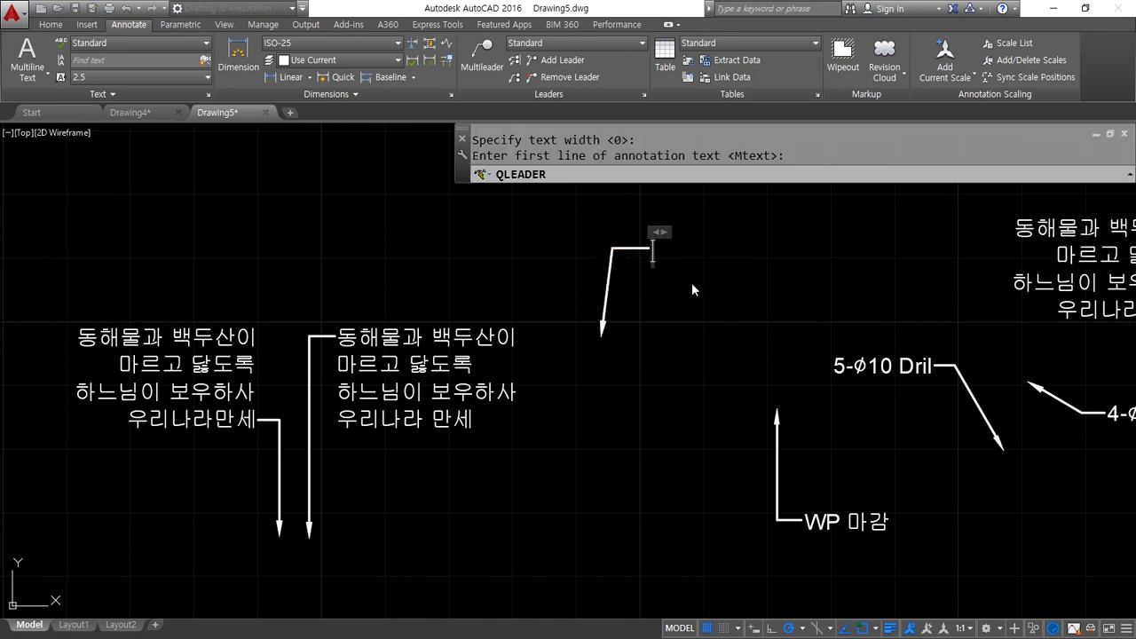
Enter four lines of sample text on the new leader: "ehdgoanfr", "alskdjf", "alsdkjfalskd" and "asldkfj"
{"action": "type", "text": "ehdgoanfr"}
{"action": "key", "text": "Return"}
{"action": "type", "text": "alskdjf"}
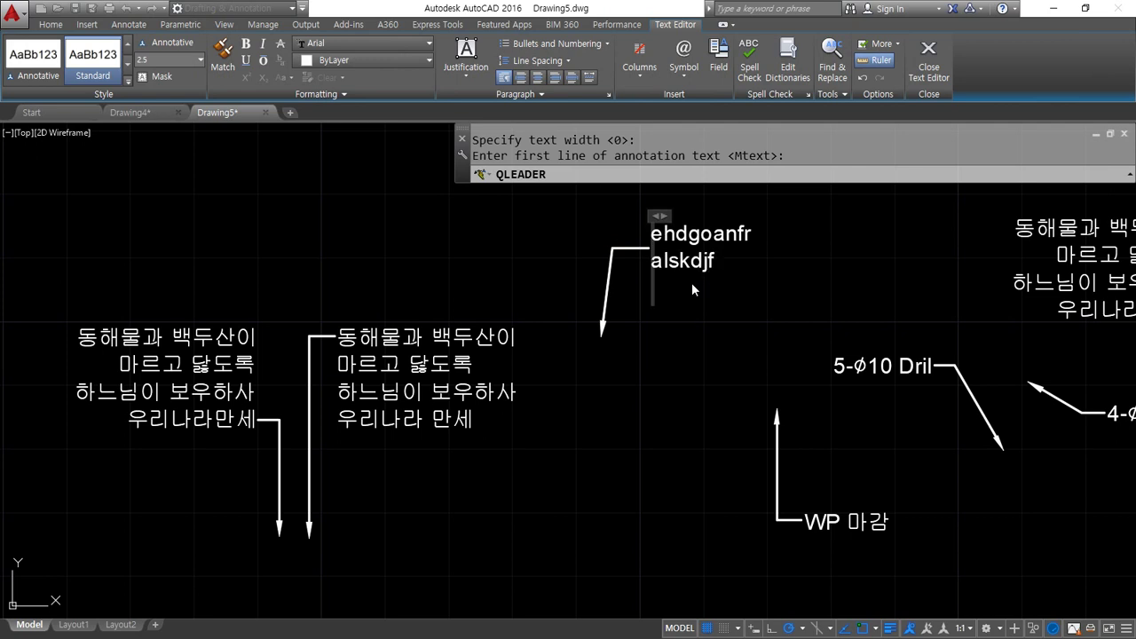
{"action": "key", "text": "Return"}
{"action": "type", "text": "alsdkjfalskd"}
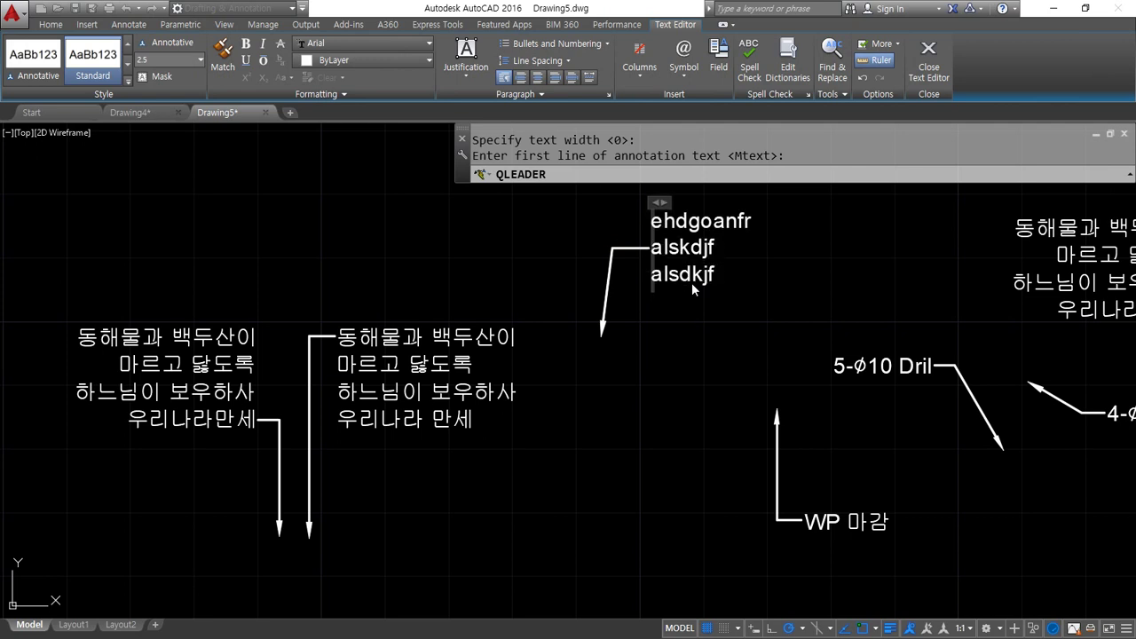
{"action": "key", "text": "Return"}
{"action": "type", "text": "asldkfj"}
{"action": "key", "text": "ctrl+Return"}
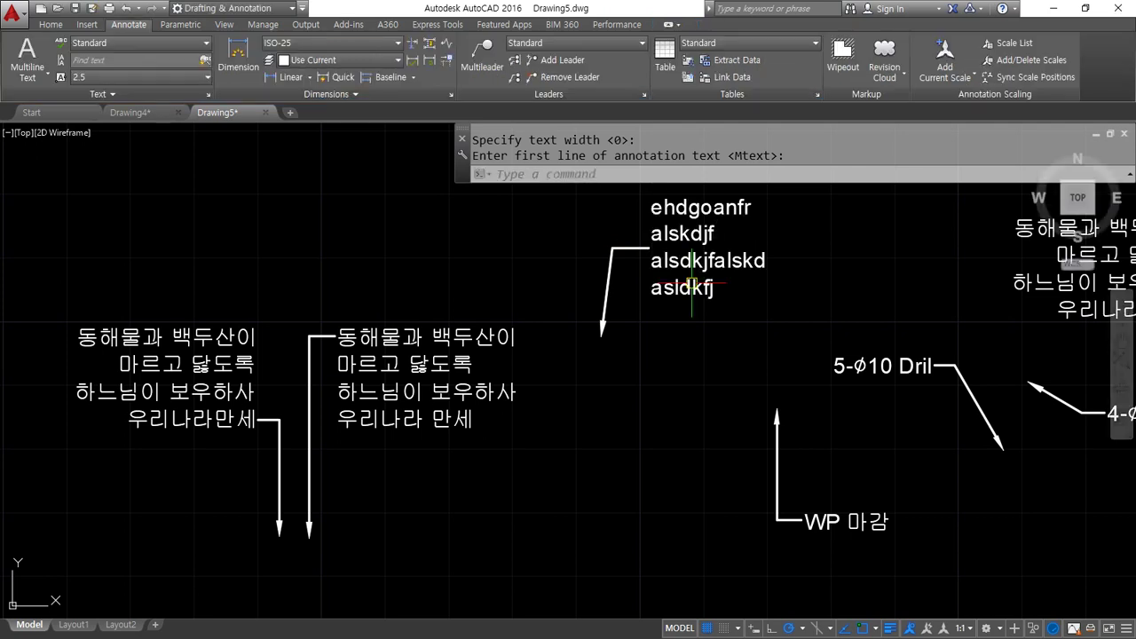
{"action": "middle_click_drag", "start_coordinate": [790, 308], "coordinate": [786, 358]}
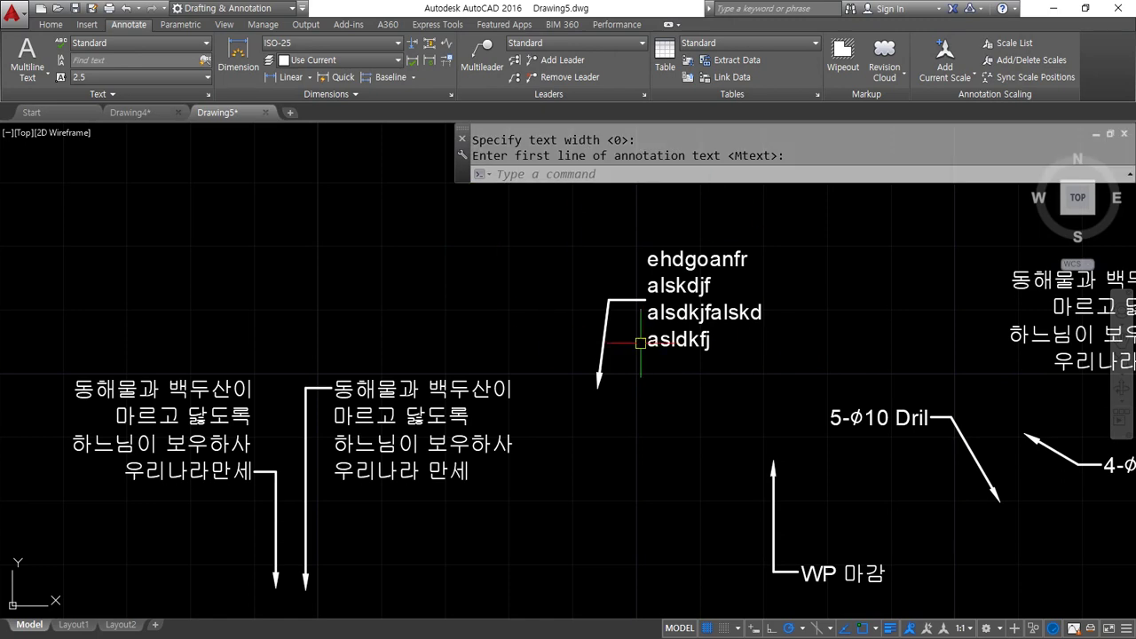
Set the quick leader's text attachment to Middle of bottom line on both sides, then enable Underline bottom line
{"action": "middle_click_drag", "start_coordinate": [462, 316], "coordinate": [574, 395]}
{"action": "key", "text": "Return"}
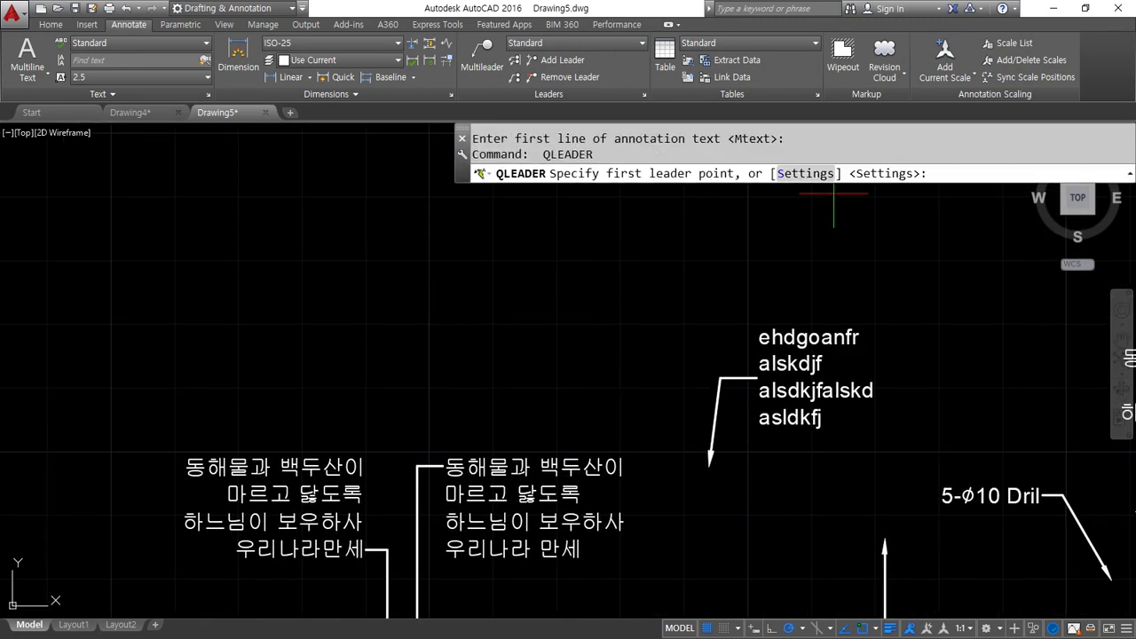
{"action": "type", "text": "S"}
{"action": "key", "text": "Return"}
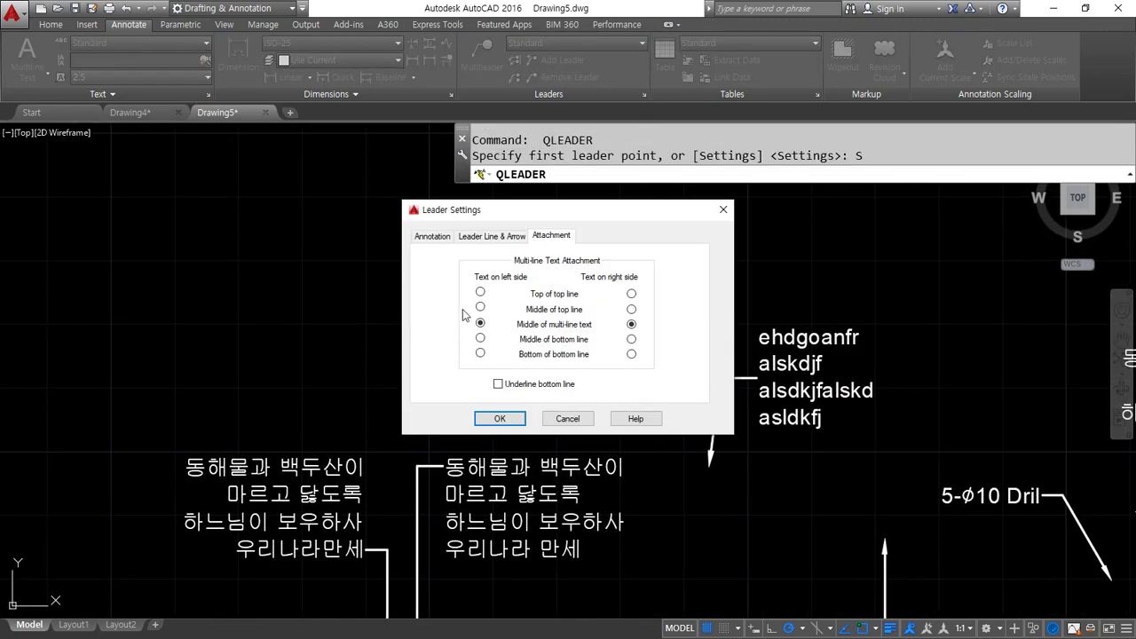
{"action": "left_click", "coordinate": [481, 339]}
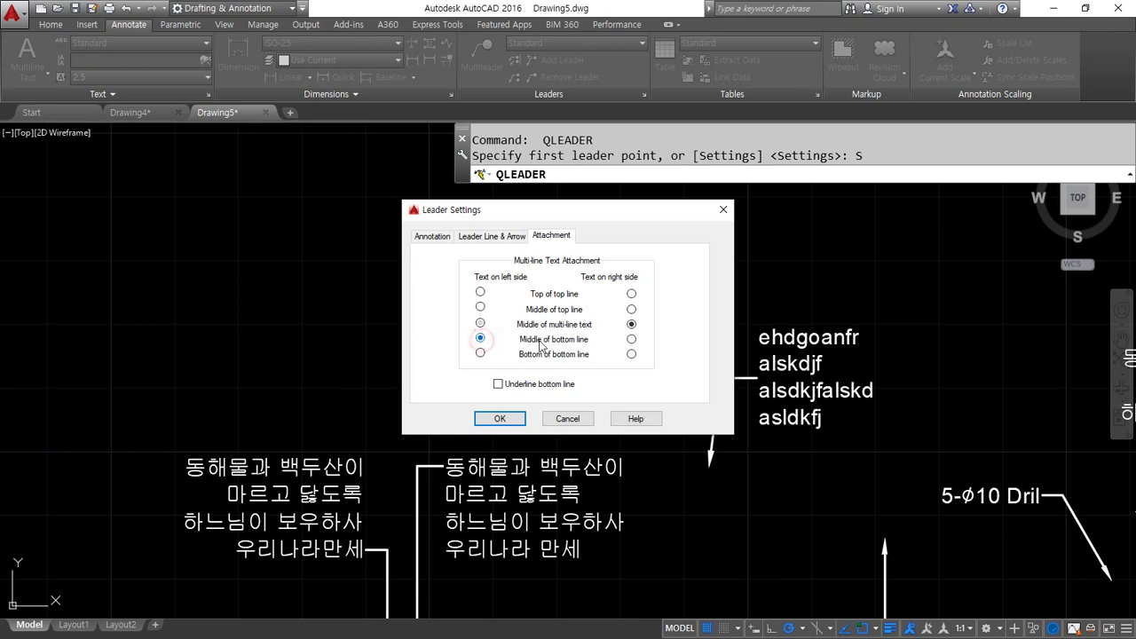
{"action": "left_click", "coordinate": [632, 340]}
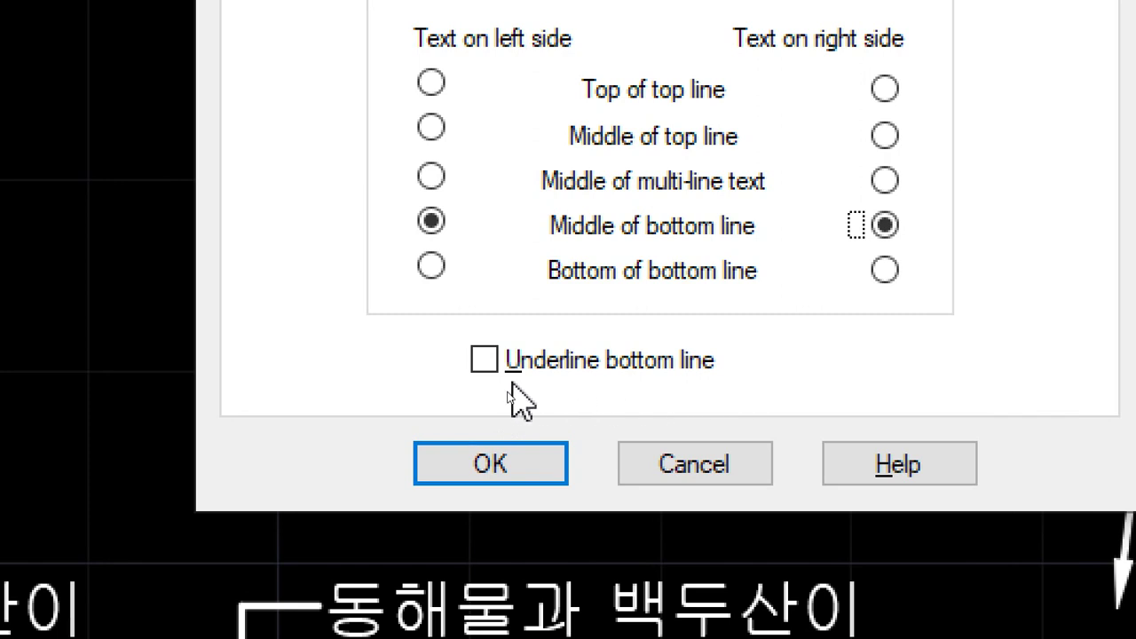
{"action": "left_click", "coordinate": [488, 362]}
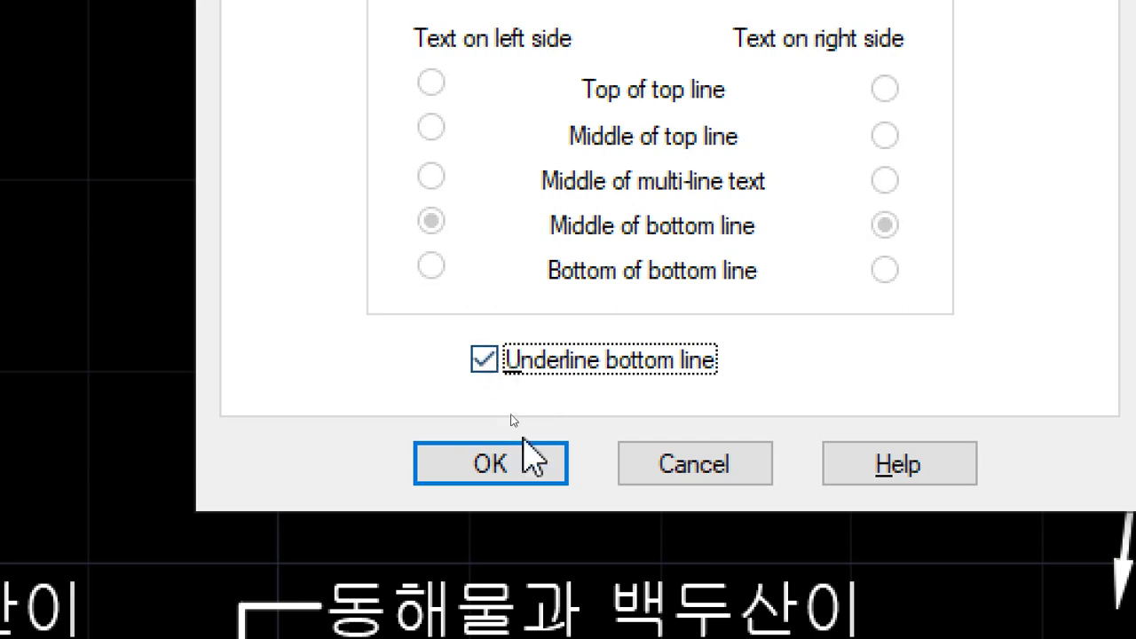
{"action": "left_click", "coordinate": [524, 460]}
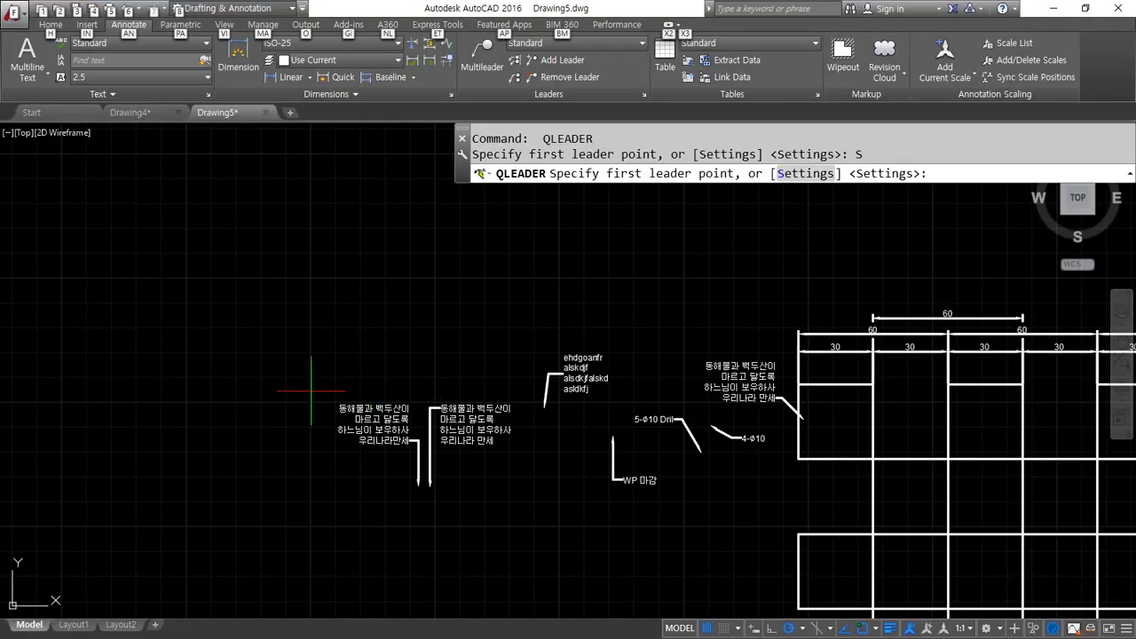
Draw a vertical quick leader above and left of the existing notes, with a short rightward landing, text width 0 and multiline text
{"action": "scroll", "coordinate": [381, 363], "scroll_direction": "up", "scroll_amount": 6}
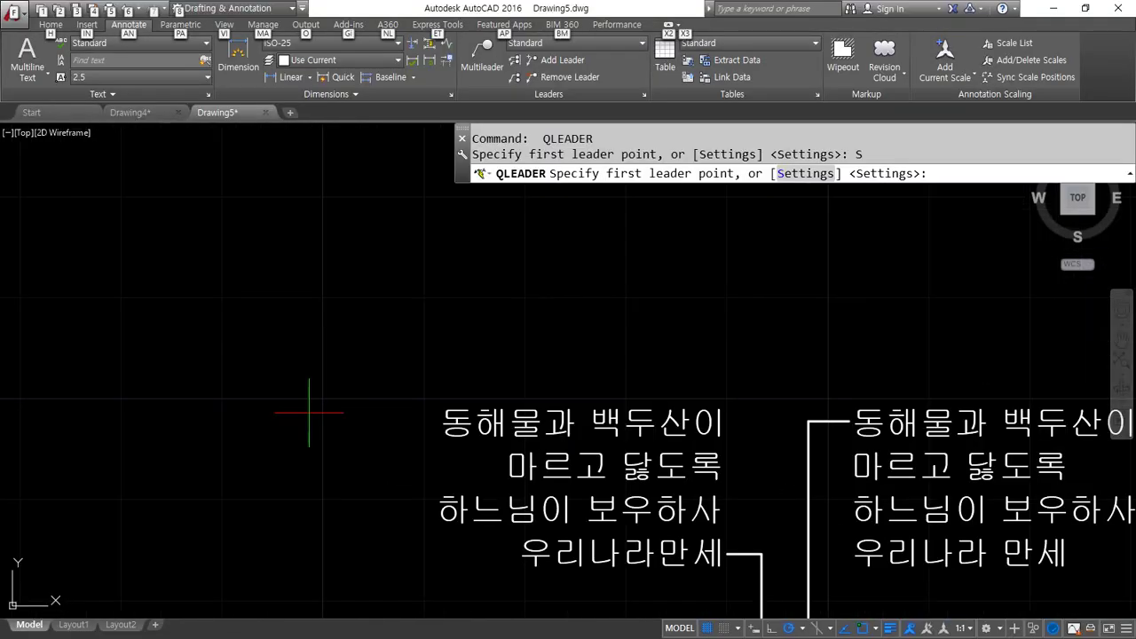
{"action": "left_click", "coordinate": [313, 413]}
{"action": "left_click", "coordinate": [312, 239]}
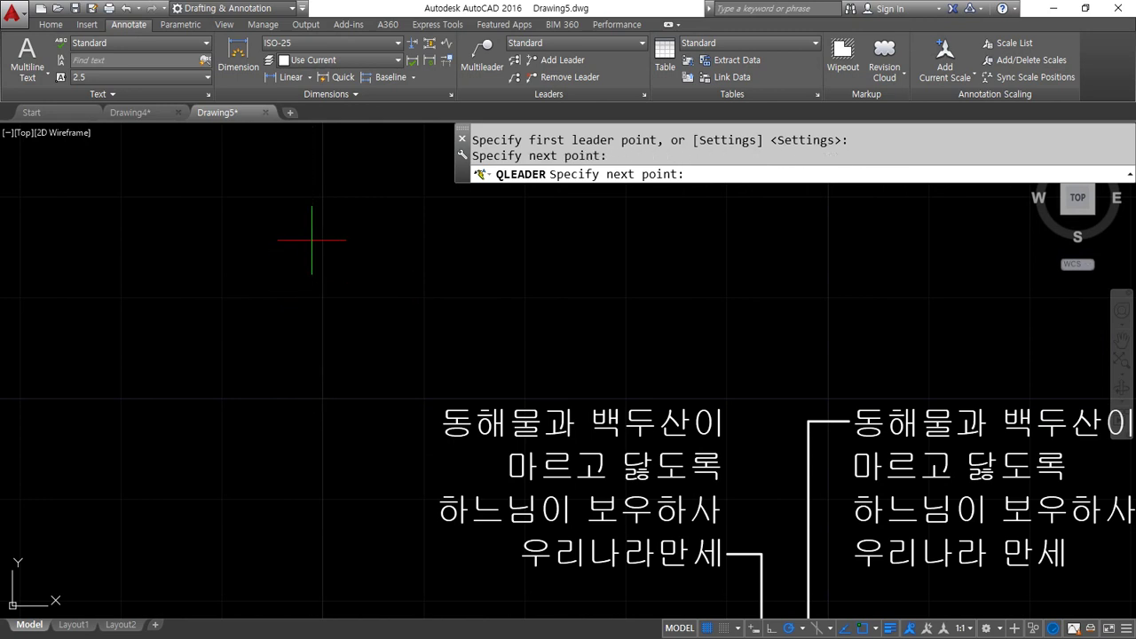
{"action": "left_click", "coordinate": [347, 240]}
{"action": "key", "text": "Return"}
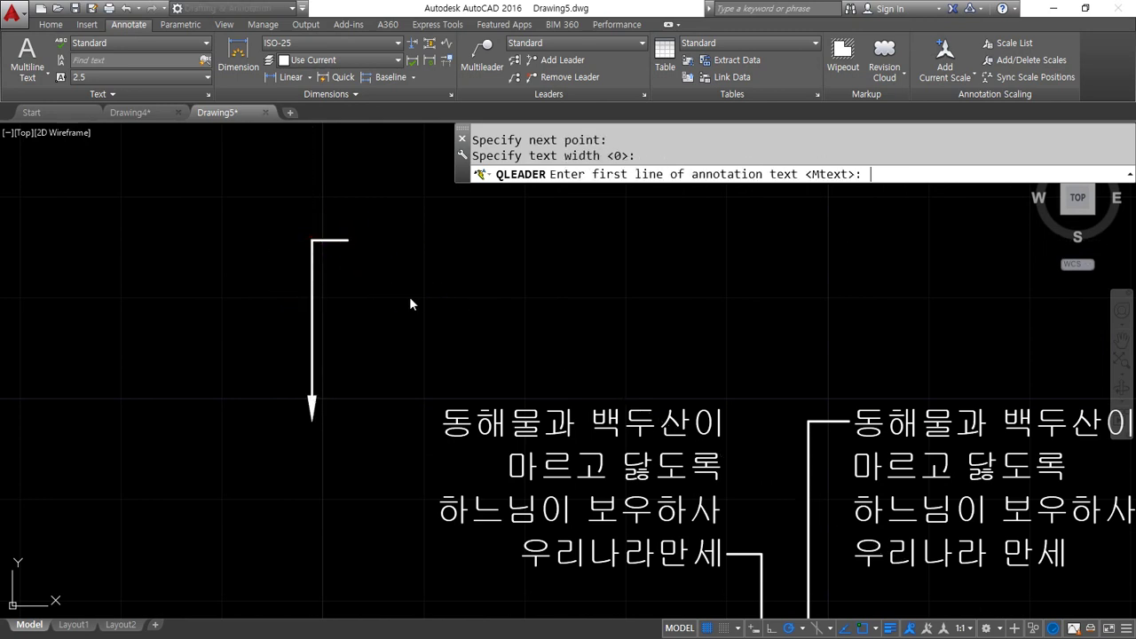
{"action": "key", "text": "Return"}
Fill the new leader's note with two lines, "동해물과 백두산이" and "마르고 닳도록"
{"action": "type", "text": "ehd"}
{"action": "key", "text": "BackSpace"}
{"action": "key", "text": "BackSpace"}
{"action": "key", "text": "BackSpace"}
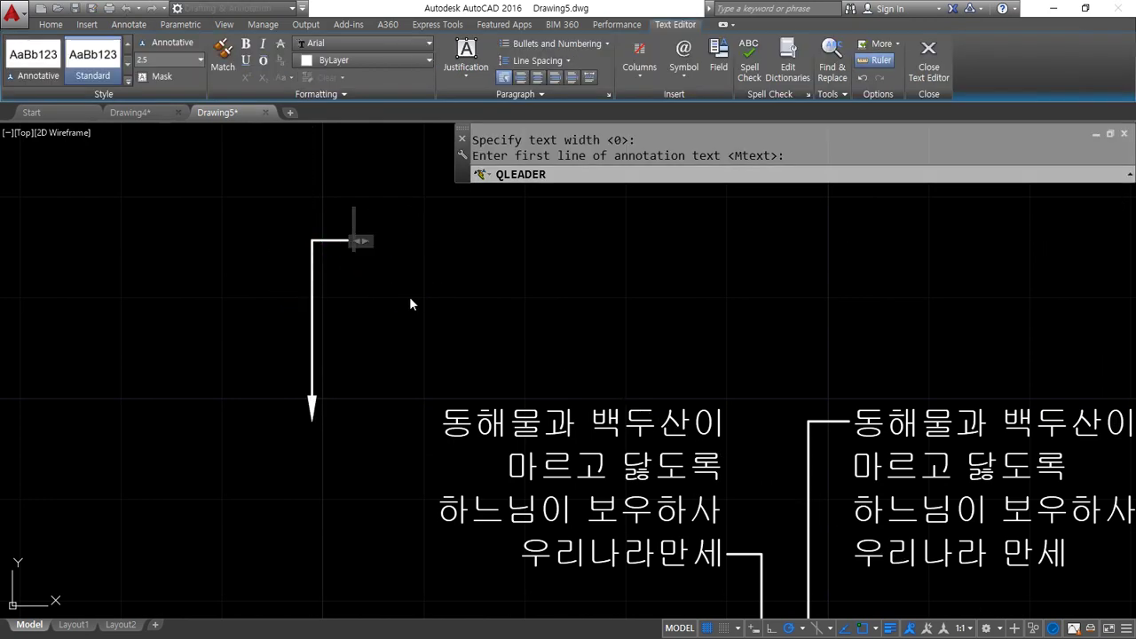
{"action": "type", "text": "동해물과 배"}
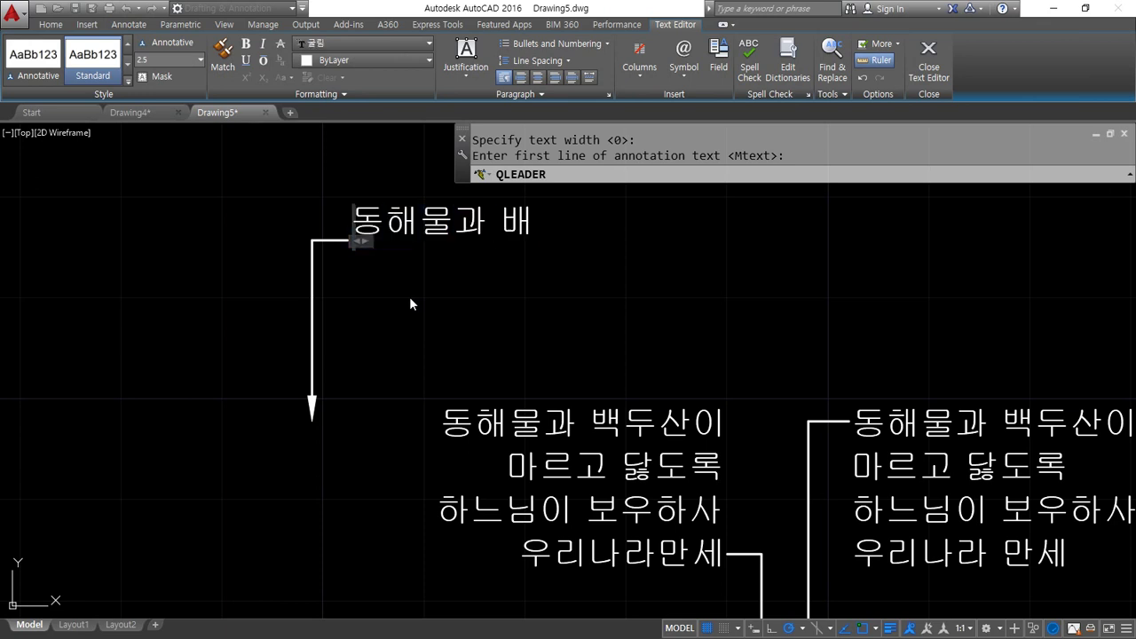
{"action": "type", "text": "ㄱ두산이"}
{"action": "key", "text": "Return"}
{"action": "type", "text": "마르"}
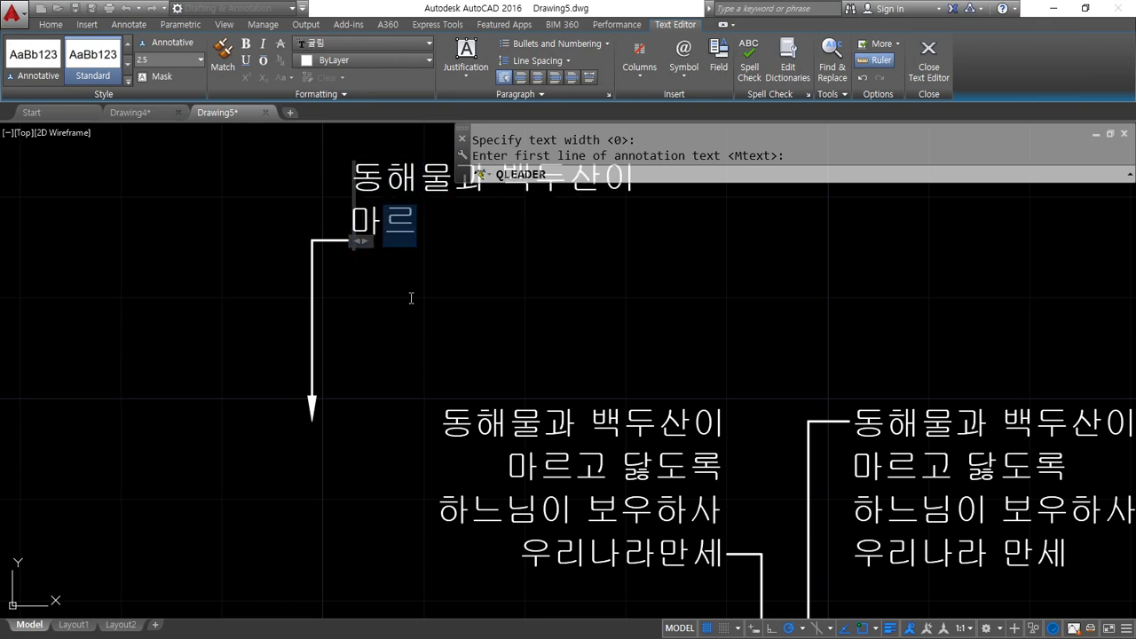
{"action": "type", "text": "고 닳도록"}
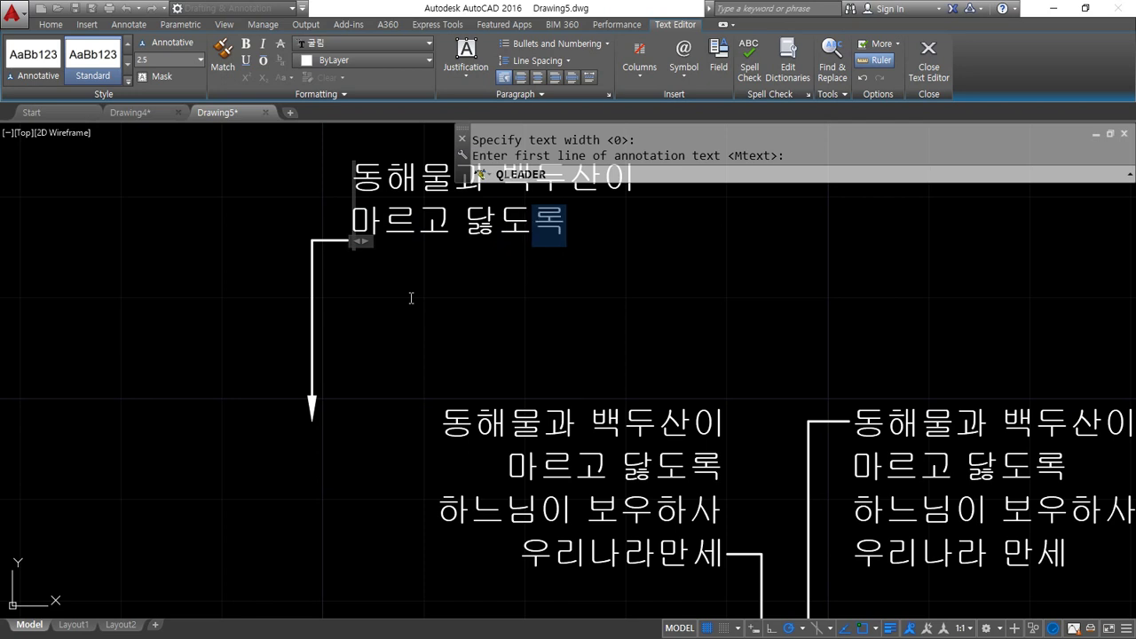
{"action": "left_click", "coordinate": [411, 299]}
{"action": "middle_click_drag", "start_coordinate": [355, 254], "coordinate": [351, 327]}
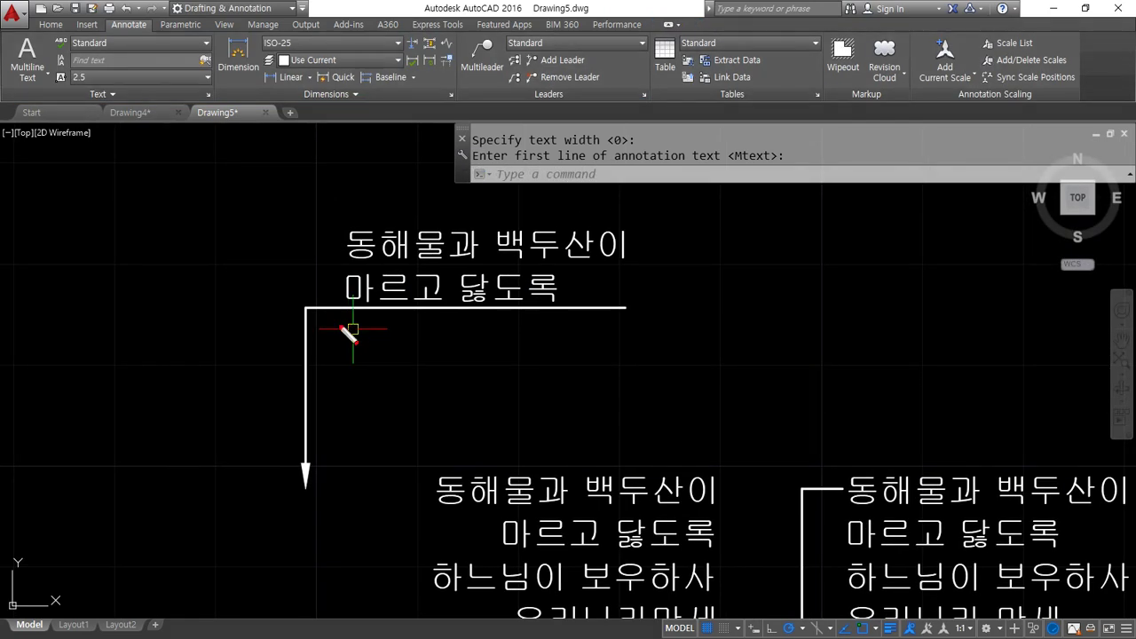
Examine how the landing line runs beneath the bottom line of the new two-line note
{"action": "left_click_drag", "start_coordinate": [327, 324], "coordinate": [610, 324]}
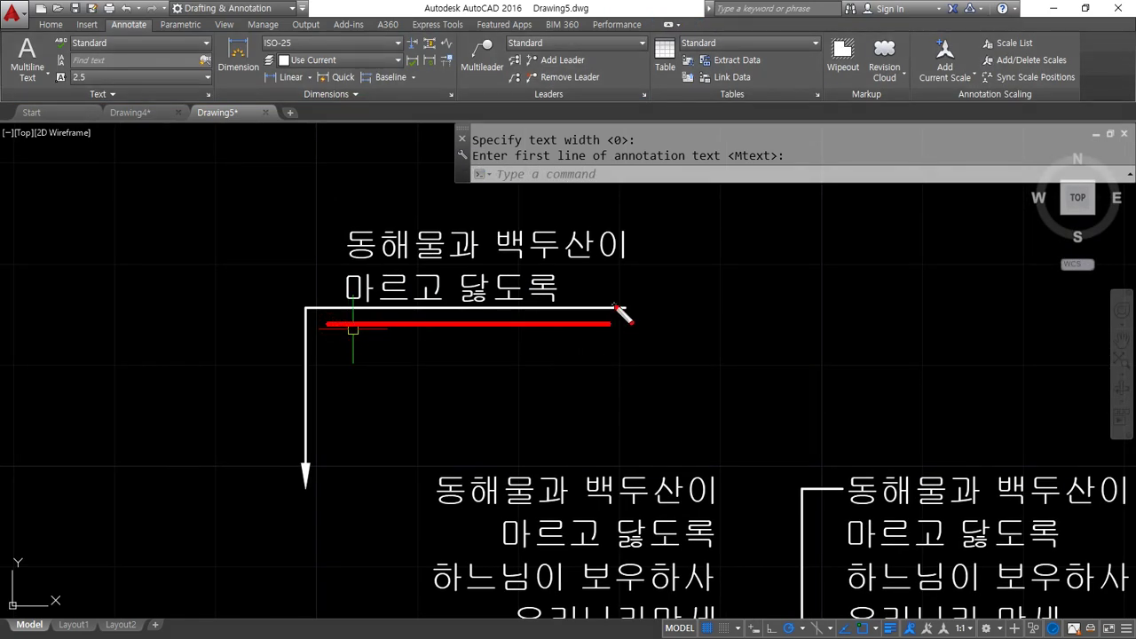
{"action": "key", "text": "Escape"}
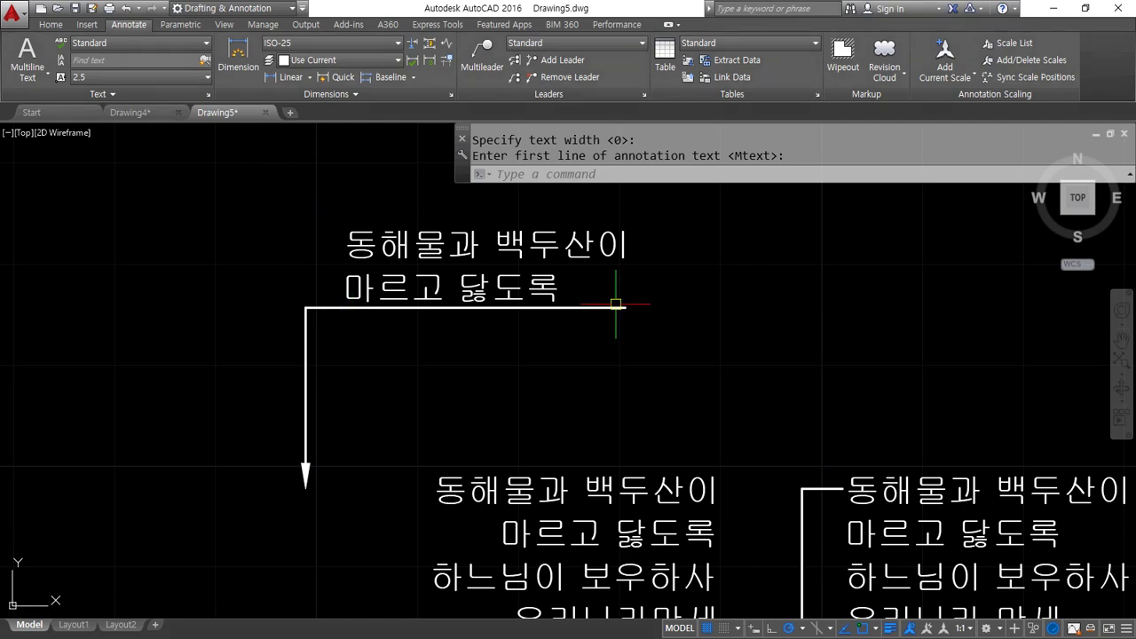
{"action": "key", "text": "Return"}
{"action": "scroll", "coordinate": [448, 257], "scroll_direction": "up", "scroll_amount": 3}
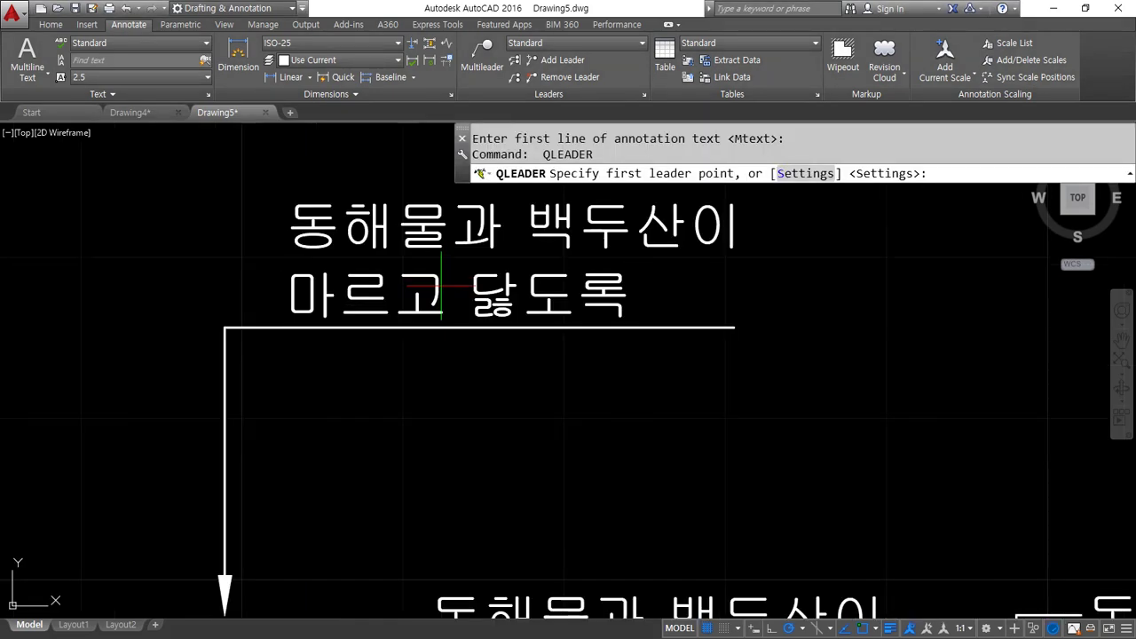
{"action": "scroll", "coordinate": [426, 328], "scroll_direction": "down", "scroll_amount": 3}
{"action": "key", "text": "Escape"}
{"action": "scroll", "coordinate": [296, 347], "scroll_direction": "up", "scroll_amount": 1}
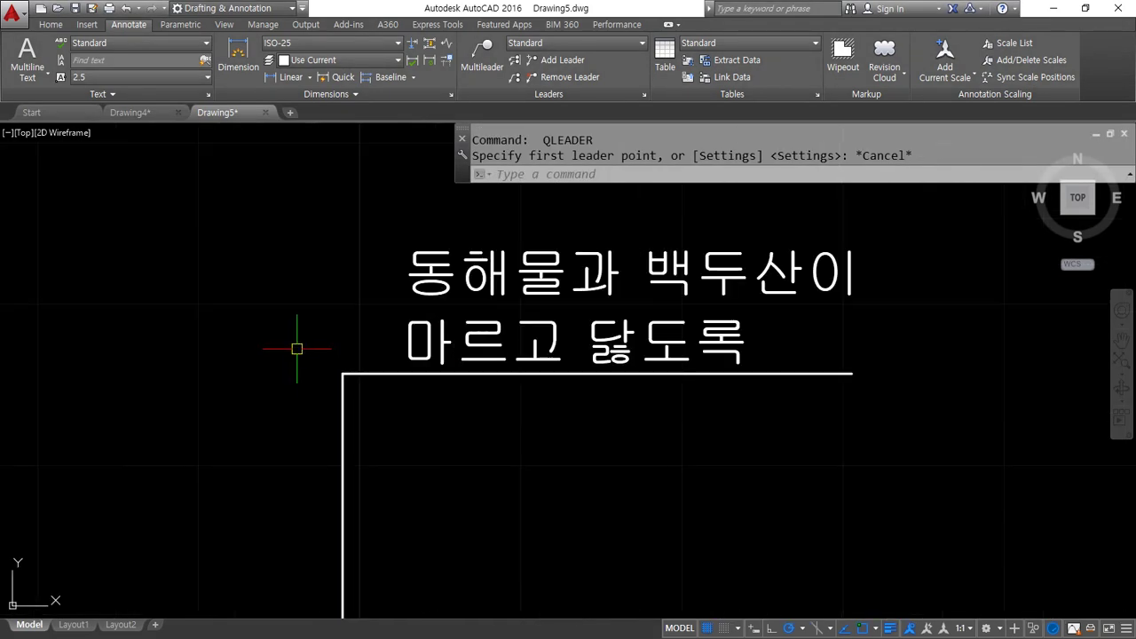
{"action": "scroll", "coordinate": [342, 347], "scroll_direction": "up", "scroll_amount": 1}
{"action": "mouse_move", "coordinate": [351, 373]}
{"action": "left_mouse_down"}
{"action": "mouse_move", "coordinate": [346, 281]}
{"action": "mouse_move", "coordinate": [342, 301]}
{"action": "mouse_move", "coordinate": [885, 310]}
{"action": "left_mouse_up"}
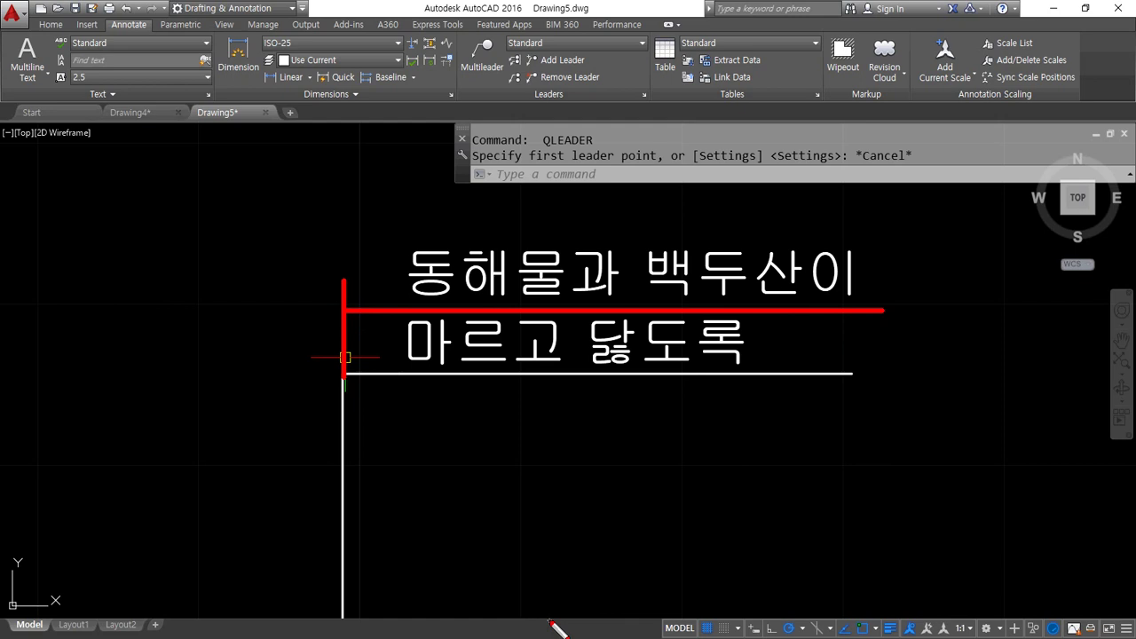
{"action": "mouse_move", "coordinate": [517, 393]}
{"action": "left_mouse_down"}
{"action": "mouse_move", "coordinate": [476, 410]}
{"action": "mouse_move", "coordinate": [607, 286]}
{"action": "mouse_move", "coordinate": [546, 419]}
{"action": "left_mouse_up"}
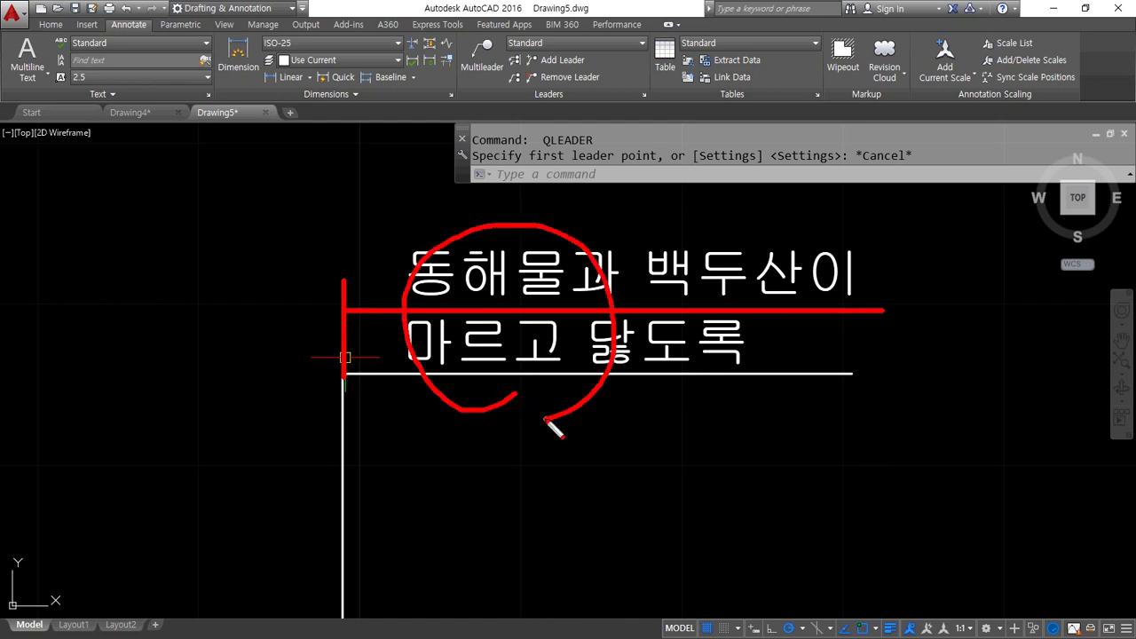
{"action": "key", "text": "Escape"}
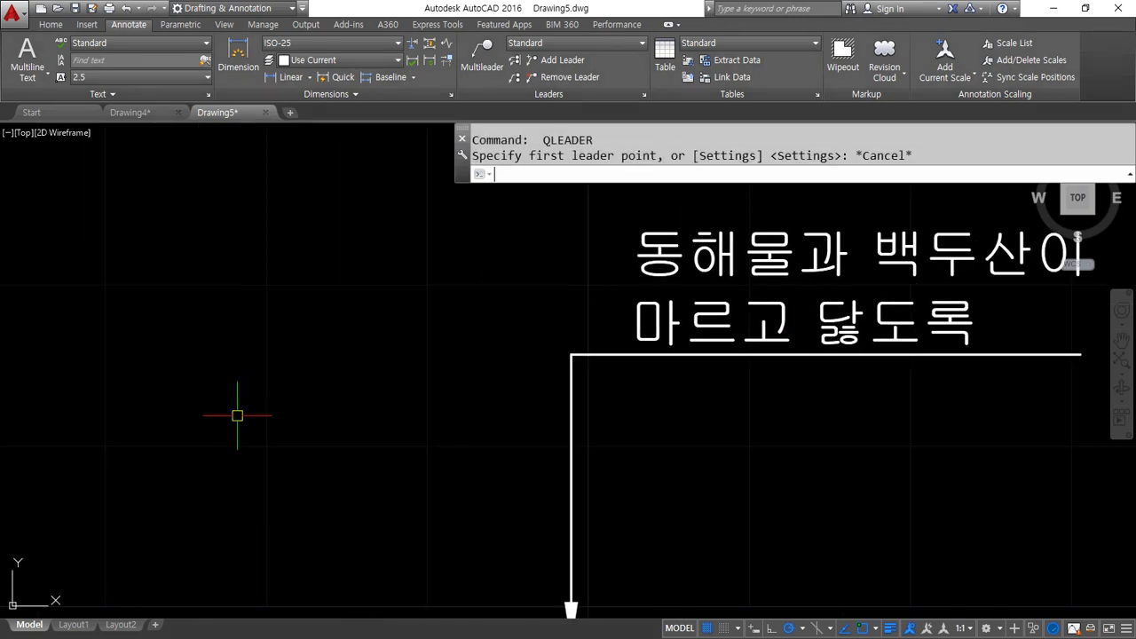
Draw a slanted quick leader left of the underlined note, with a short rightward landing, text width 0 and multiline text
{"action": "key", "text": "Return"}
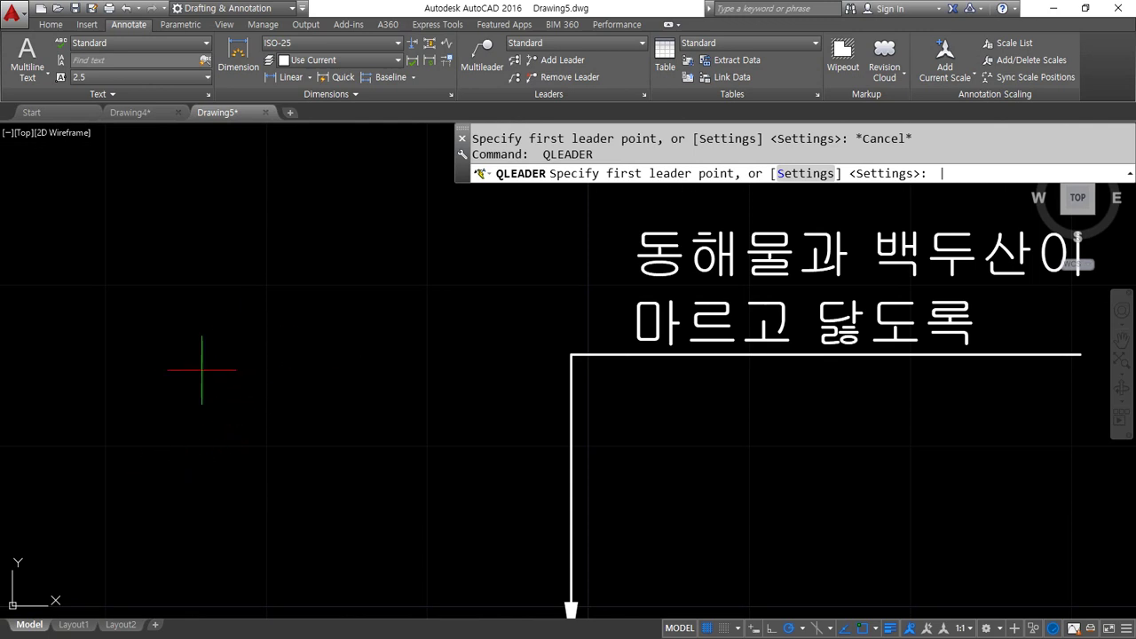
{"action": "key", "text": "Escape"}
{"action": "scroll", "coordinate": [510, 421], "scroll_direction": "down", "scroll_amount": 4}
{"action": "key", "text": "Return"}
{"action": "left_click", "coordinate": [214, 435]}
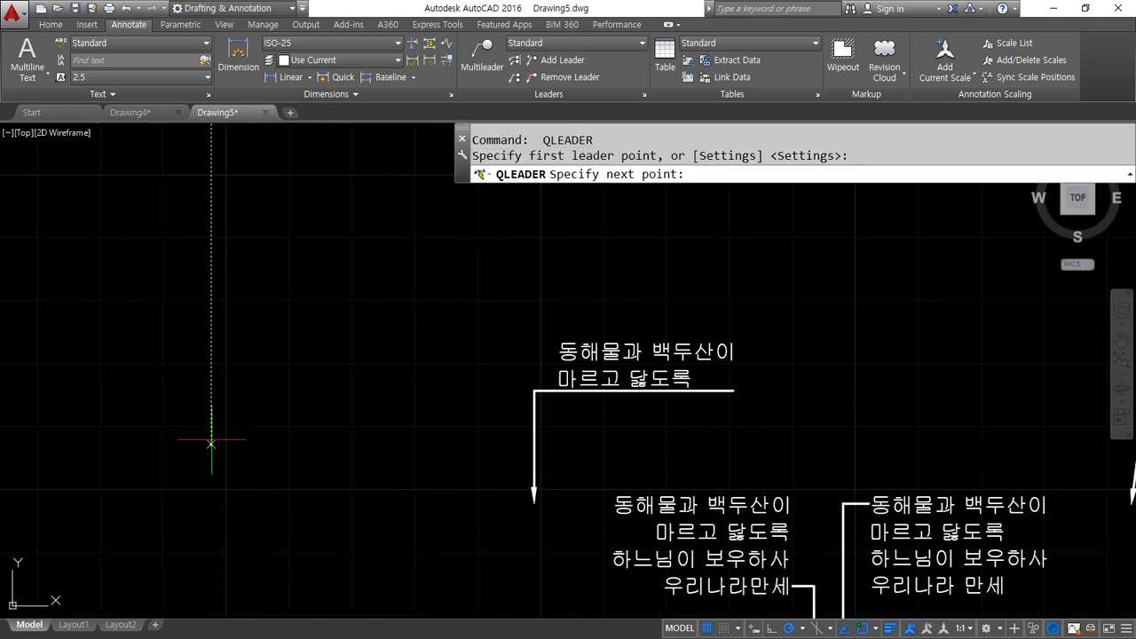
{"action": "left_click", "coordinate": [260, 356]}
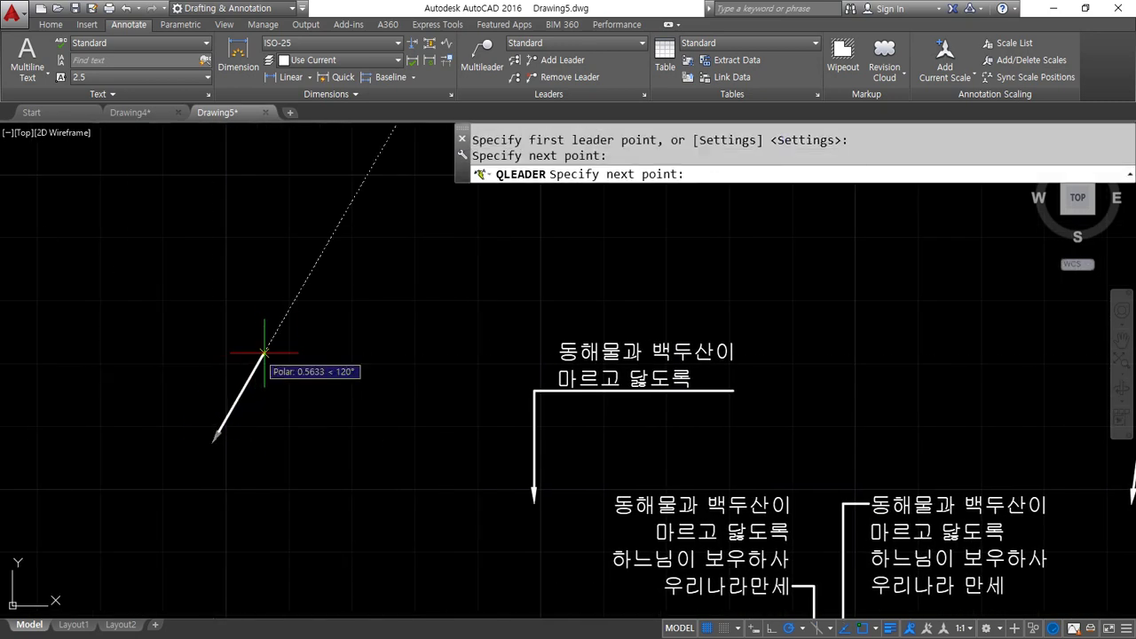
{"action": "left_click", "coordinate": [290, 356]}
{"action": "scroll", "coordinate": [288, 359], "scroll_direction": "up", "scroll_amount": 5}
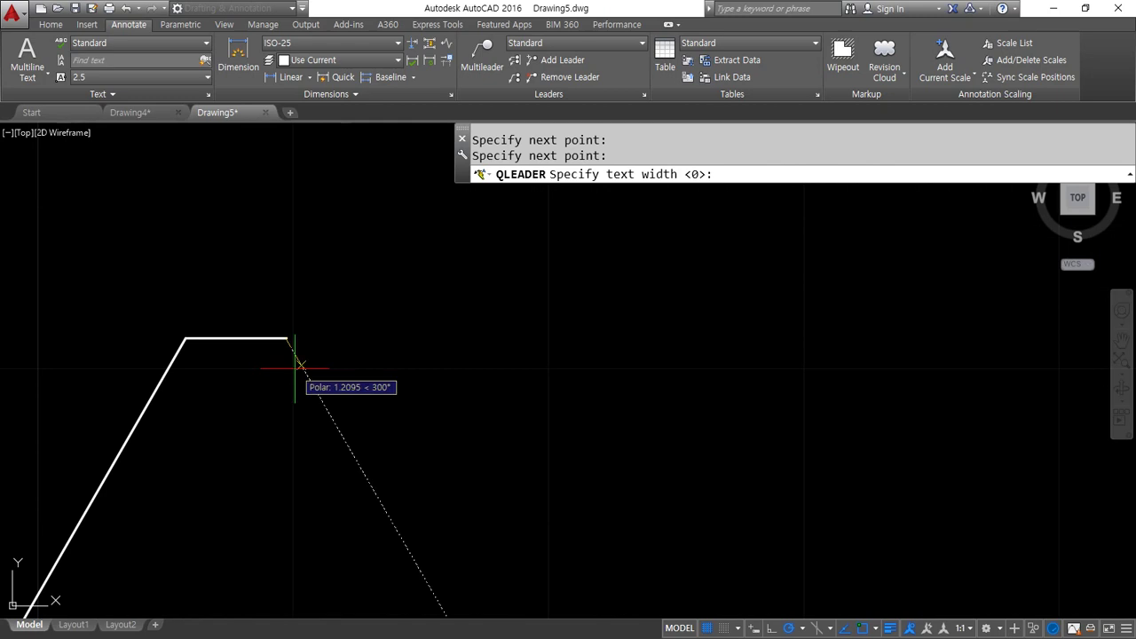
{"action": "key", "text": "Return"}
{"action": "key", "text": "Return"}
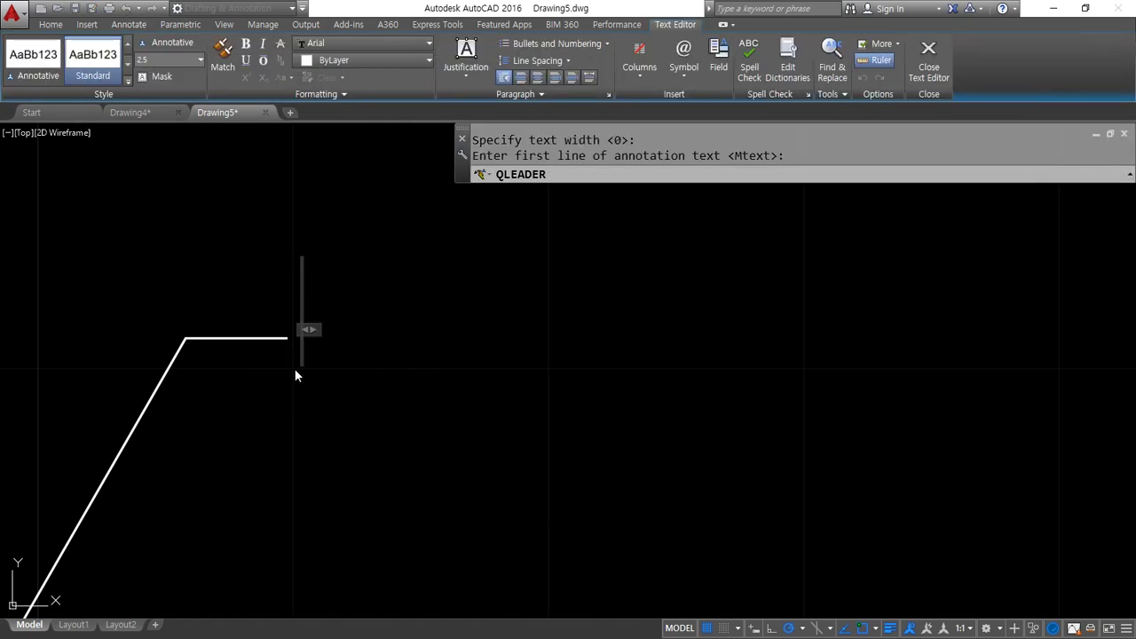
Enter "⌀50 CB deep 1" as the first line of the slanted leader's note, using %%c for the diameter symbol
{"action": "type", "text": "%%"}
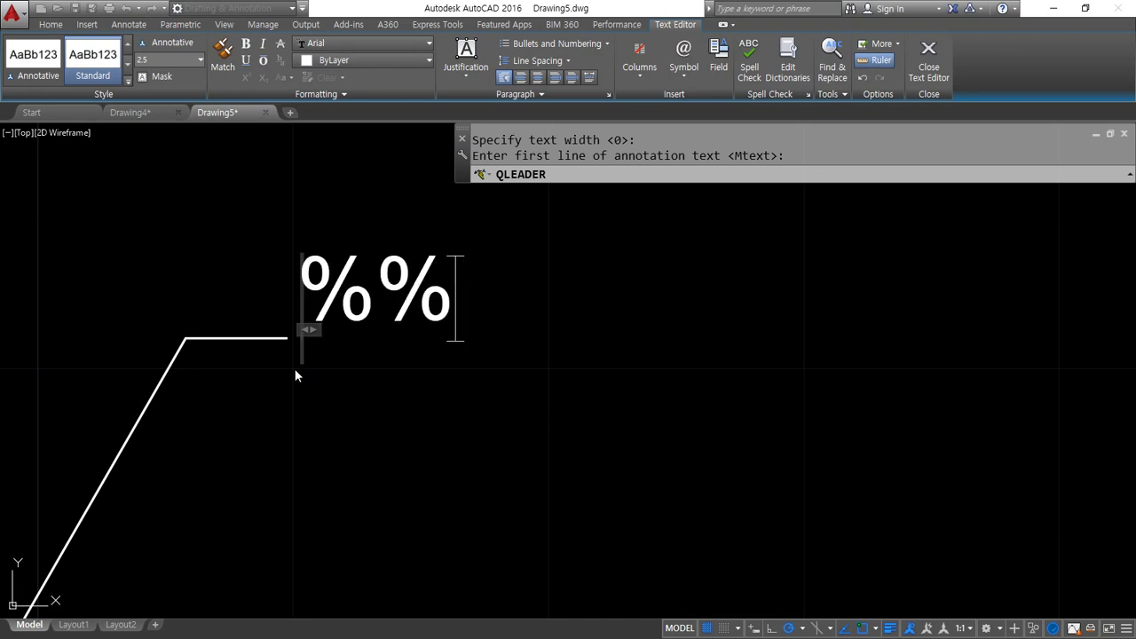
{"action": "type", "text": "ㅊ"}
{"action": "key", "text": "BackSpace"}
{"action": "type", "text": "c5"}
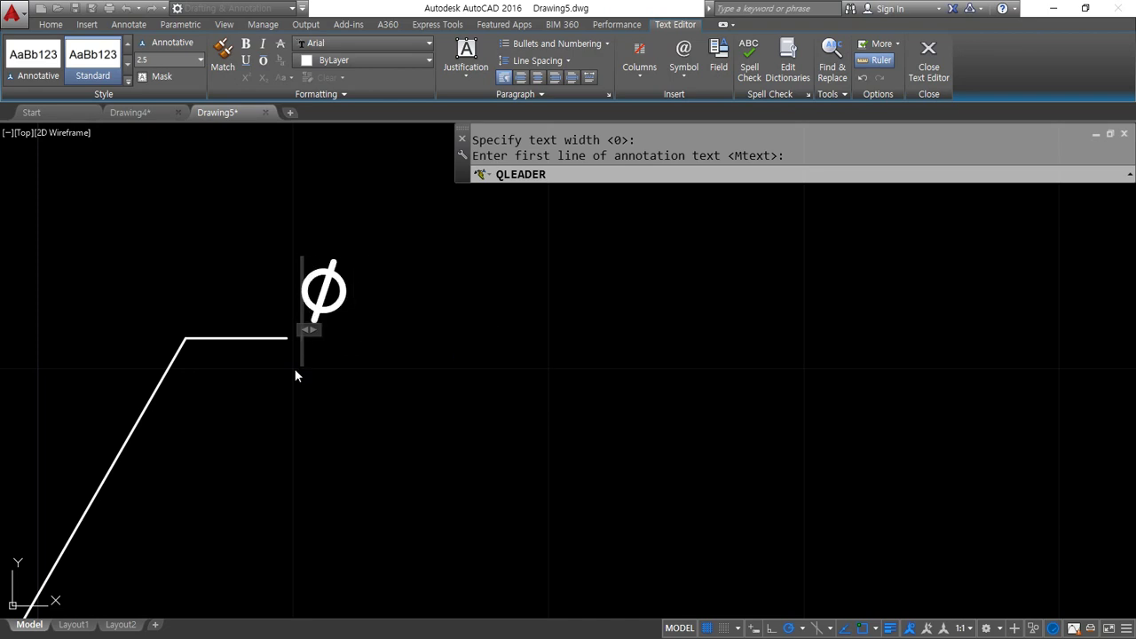
{"action": "type", "text": "0"}
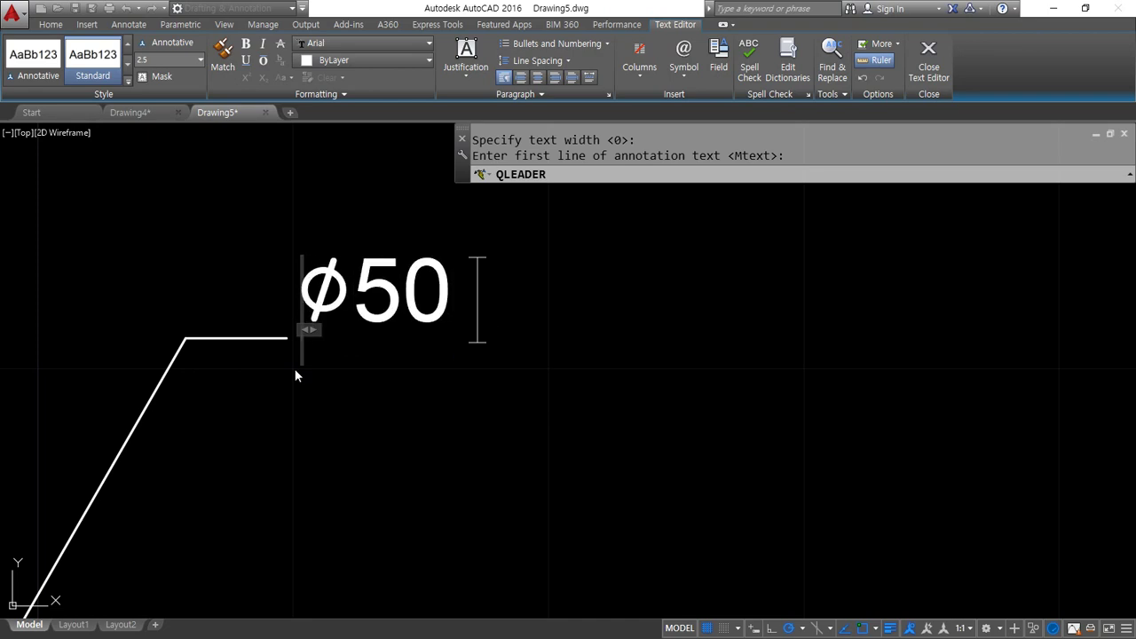
{"action": "type", "text": " CB"}
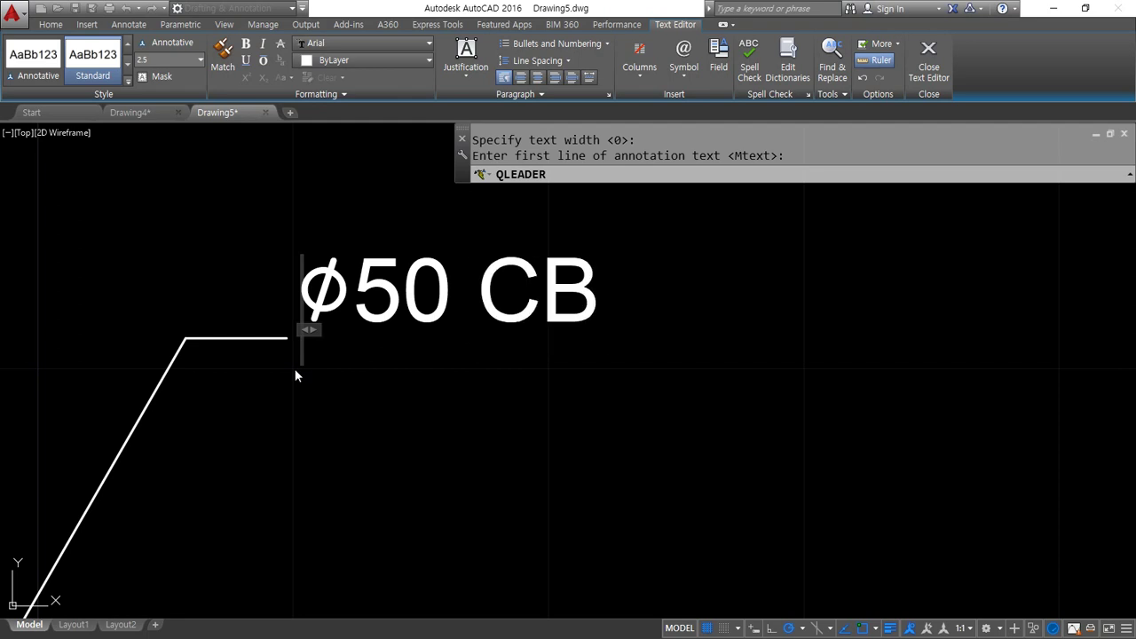
{"action": "key", "text": "Return"}
{"action": "type", "text": "%"}
{"action": "key", "text": "BackSpace"}
{"action": "key", "text": "Up"}
{"action": "key", "text": "End"}
{"action": "type", "text": "deep 1"}
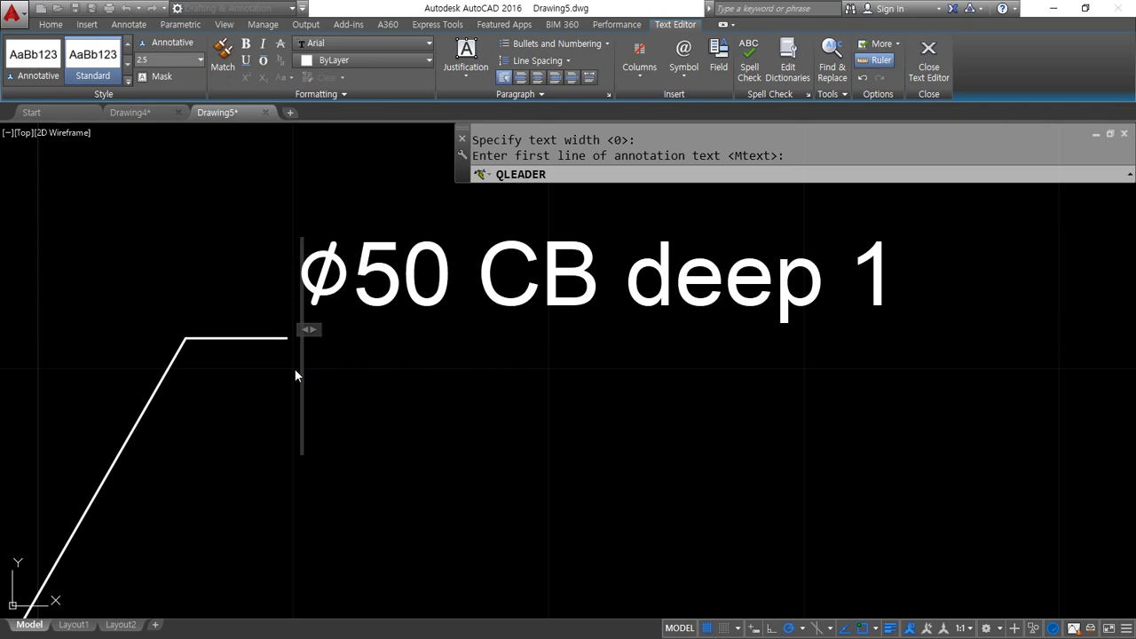
Add "4-⌀30 hole" as the second line of the slanted leader's note, using %%c for the diameter symbol, and finish the note
{"action": "type", "text": "4-"}
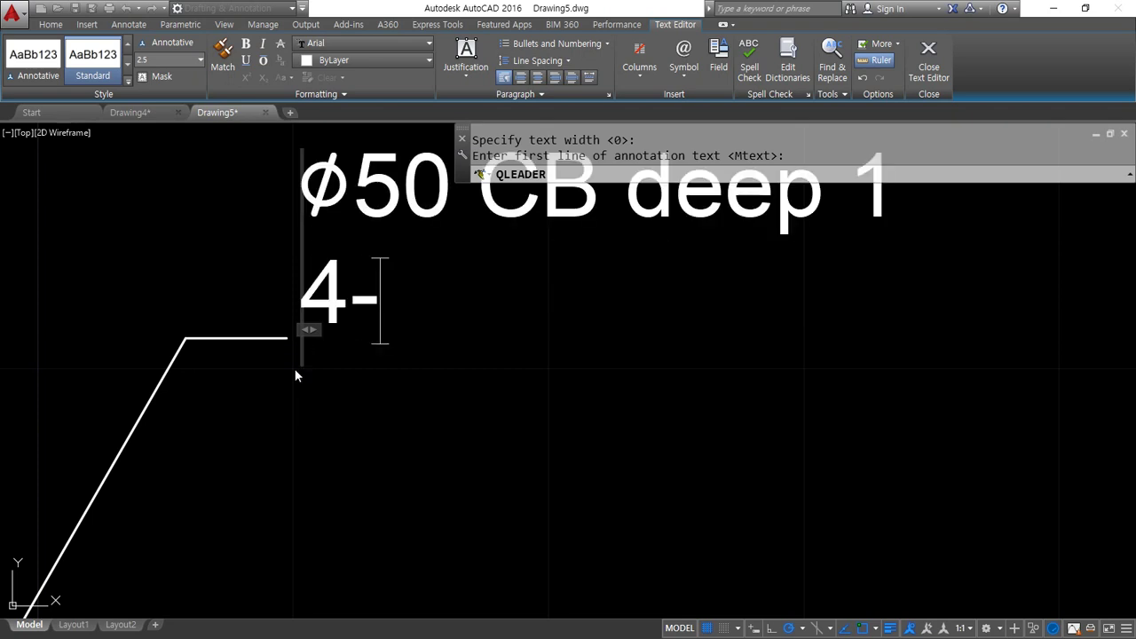
{"action": "type", "text": "%%c"}
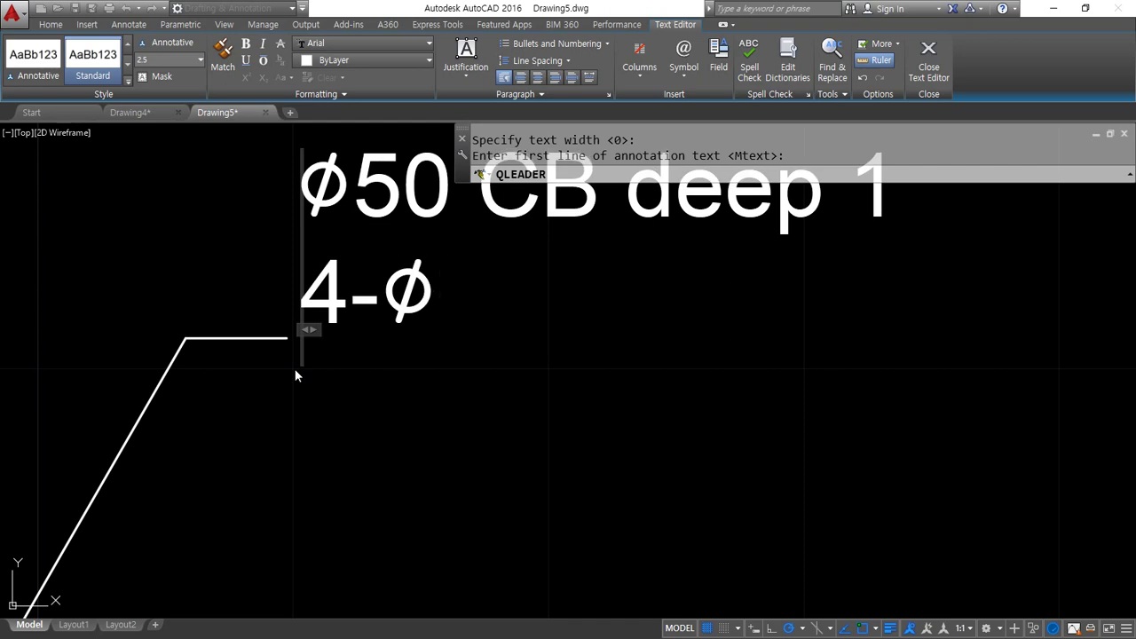
{"action": "type", "text": "30"}
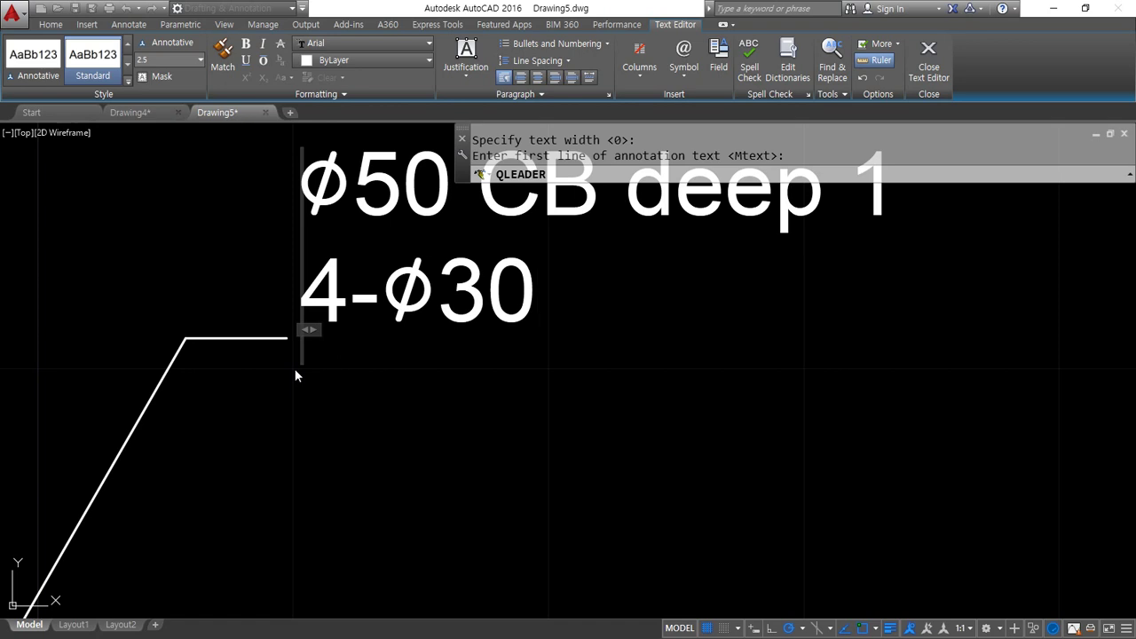
{"action": "type", "text": " dr"}
{"action": "key", "text": "BackSpace"}
{"action": "key", "text": "BackSpace"}
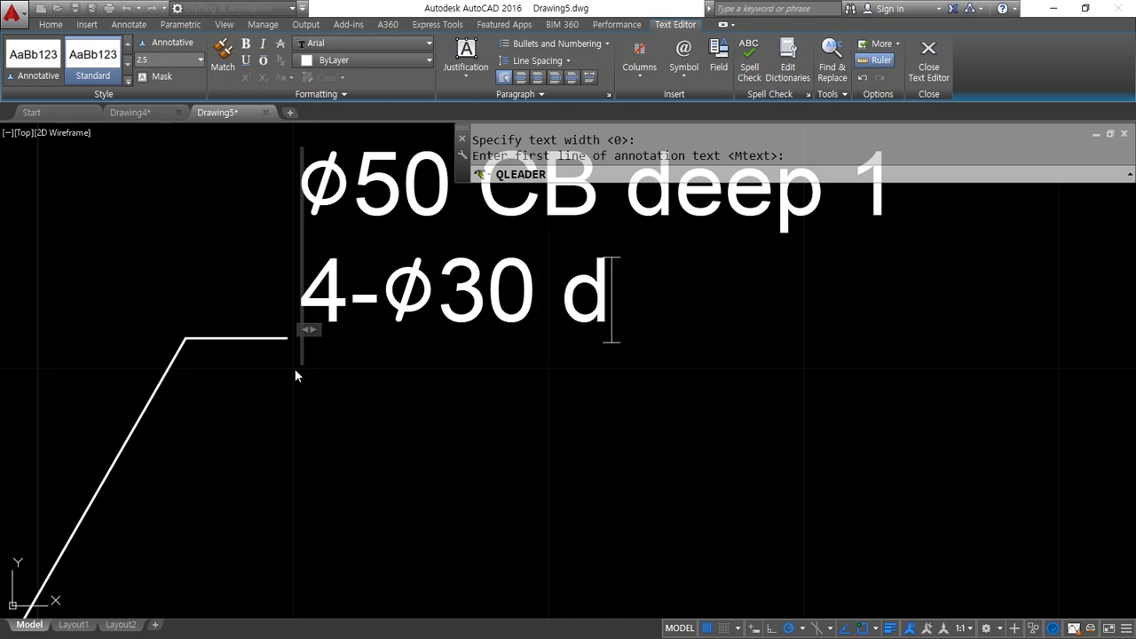
{"action": "type", "text": "hole"}
{"action": "left_click", "coordinate": [295, 368]}
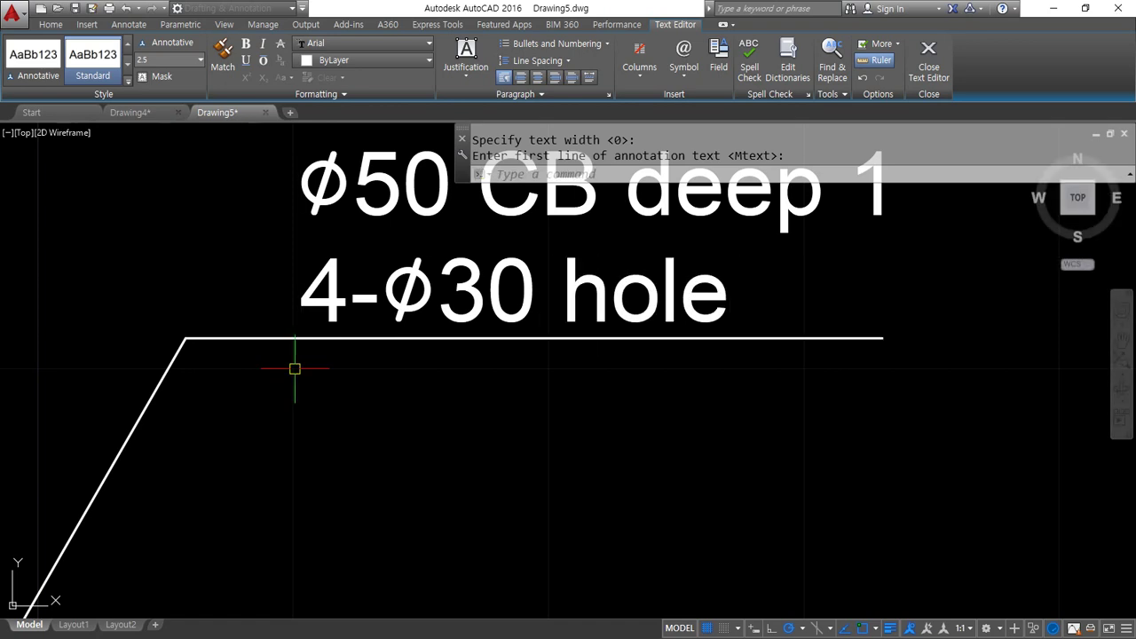
{"action": "middle_click_drag", "start_coordinate": [296, 367], "coordinate": [371, 523]}
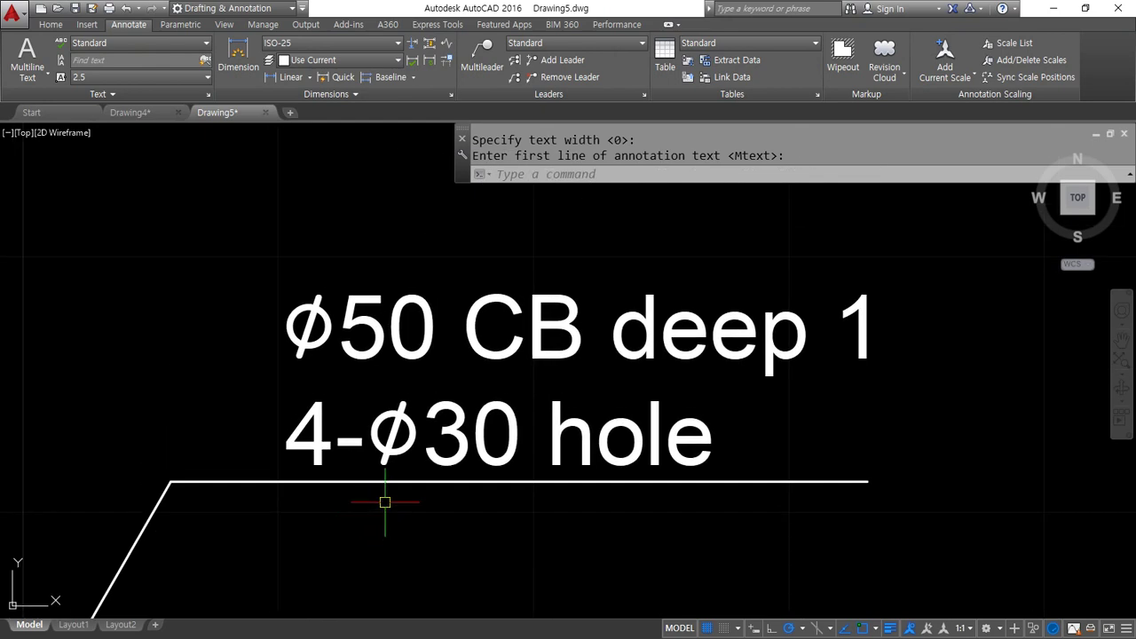
Explode the slanted leader under the "⌀50 CB deep 1" note
{"action": "mouse_move", "coordinate": [859, 388]}
{"action": "left_mouse_down"}
{"action": "mouse_move", "coordinate": [252, 401]}
{"action": "mouse_move", "coordinate": [182, 477]}
{"action": "left_mouse_up"}
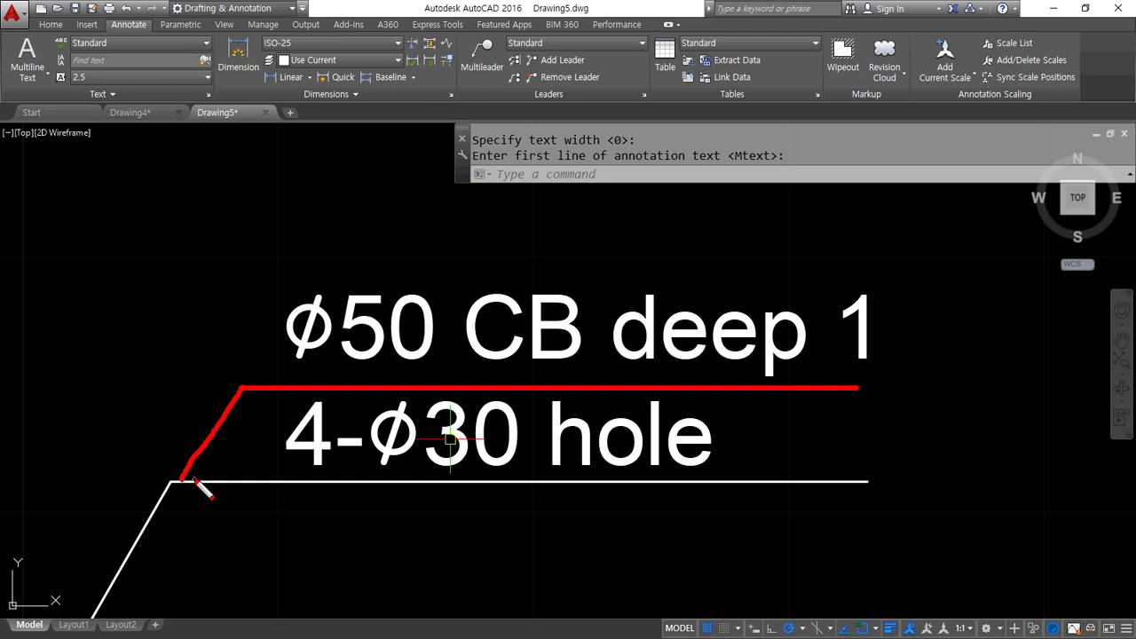
{"action": "key", "text": "Escape"}
{"action": "type", "text": "x"}
{"action": "key", "text": "Return"}
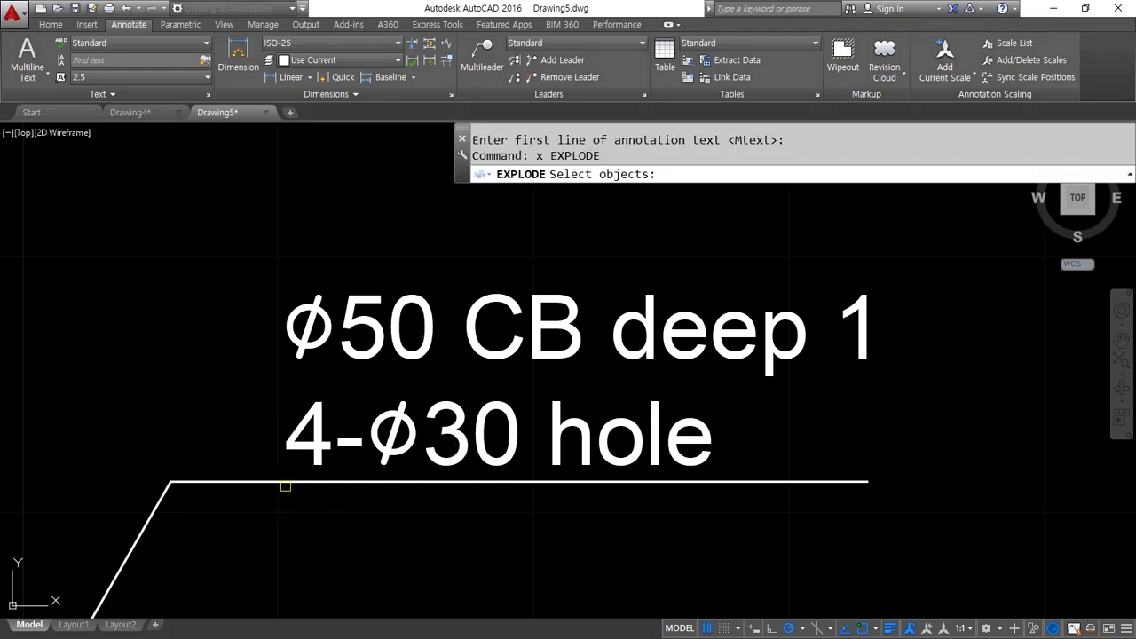
{"action": "left_click", "coordinate": [264, 486]}
{"action": "key", "text": "Return"}
{"action": "type", "text": "c"}
{"action": "key", "text": "Escape"}
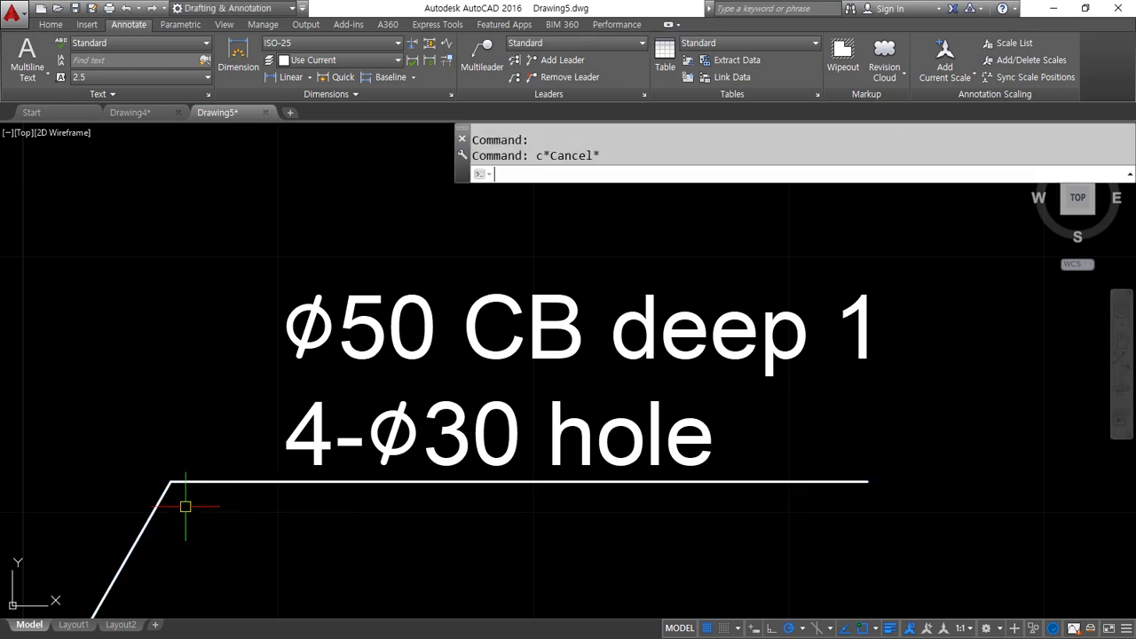
Copy the slanted leader's line up along its slope from its bend so a second landing runs between the two text lines
{"action": "type", "text": "cp"}
{"action": "key", "text": "Return"}
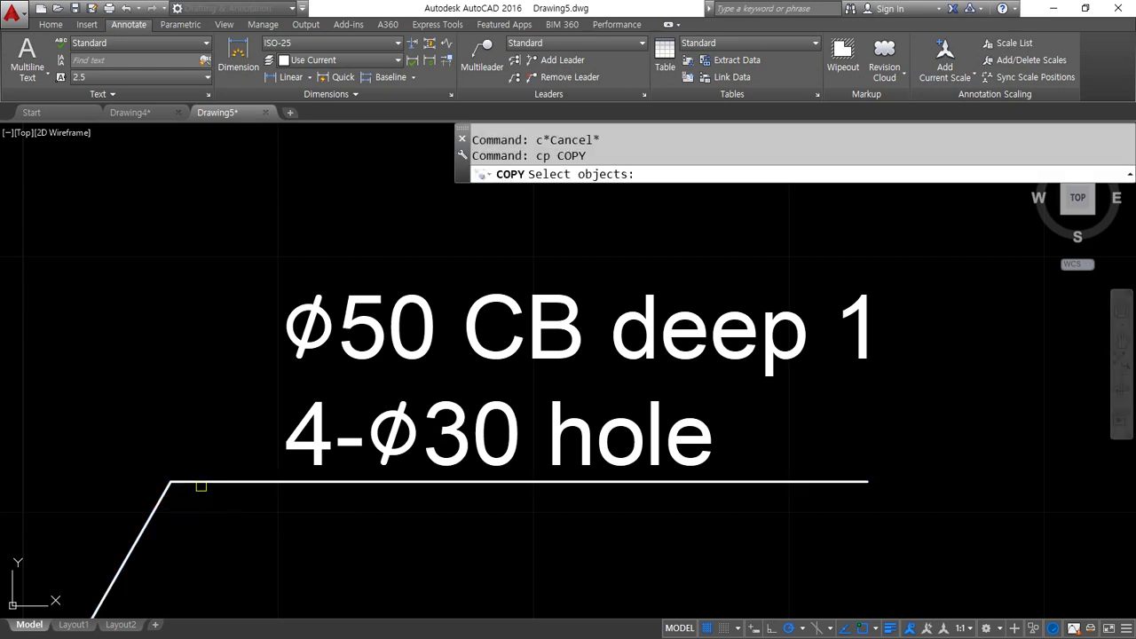
{"action": "left_click", "coordinate": [199, 484]}
{"action": "key", "text": "Return"}
{"action": "left_click", "coordinate": [169, 482]}
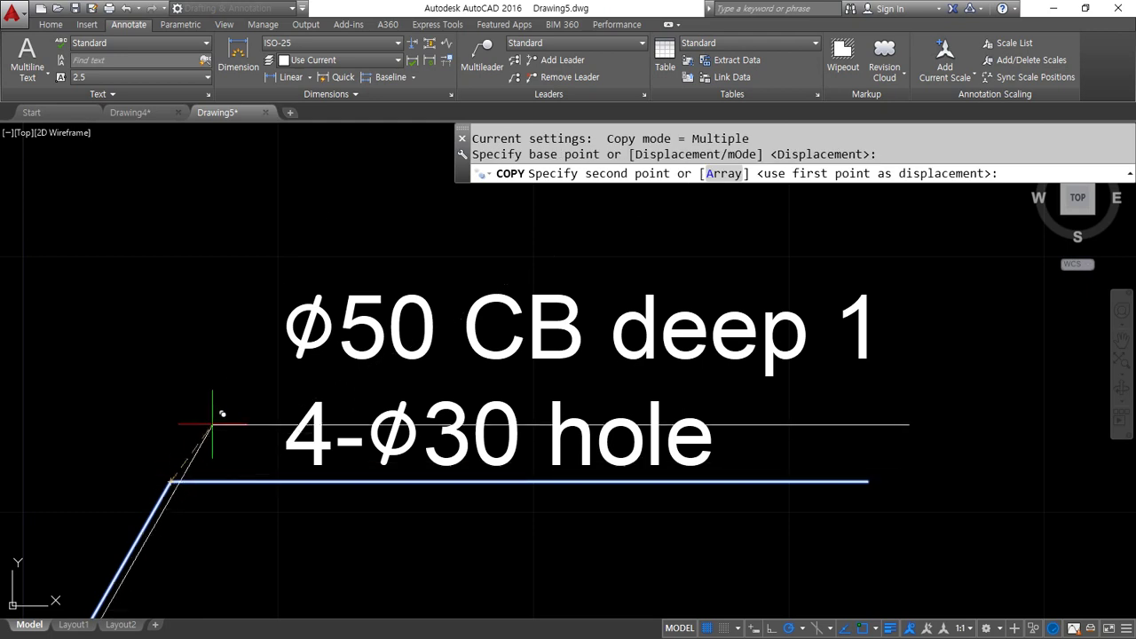
{"action": "left_click", "coordinate": [229, 382]}
{"action": "key", "text": "Escape"}
{"action": "scroll", "coordinate": [190, 503], "scroll_direction": "down", "scroll_amount": 4}
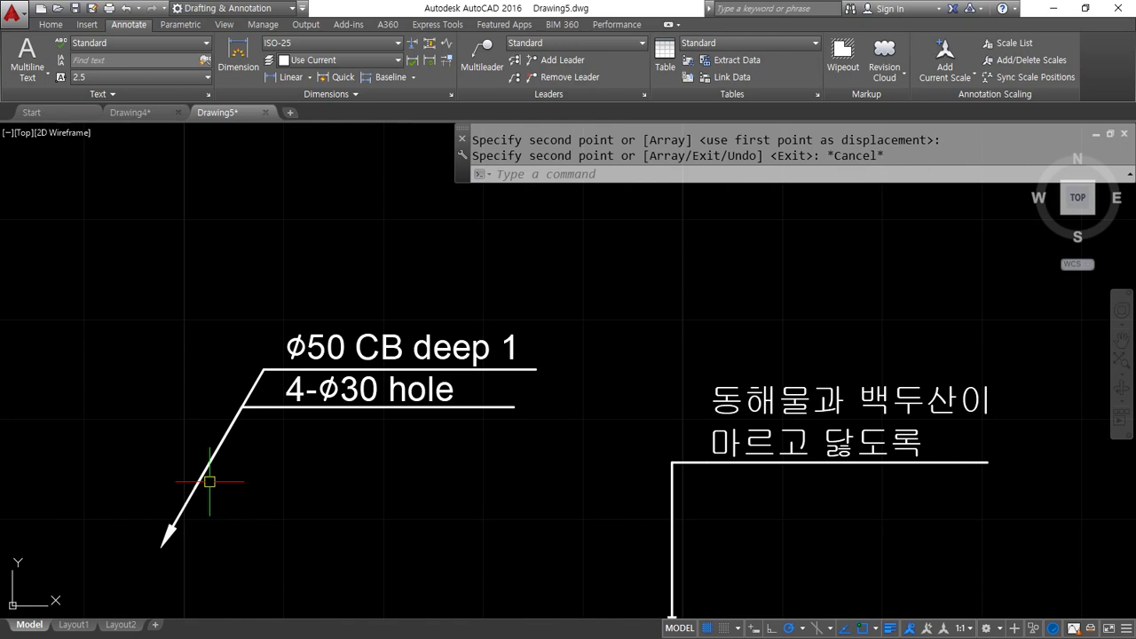
Turn off Underline bottom line in the quick leader settings and attach text at Middle of top line on both sides
{"action": "type", "text": "l"}
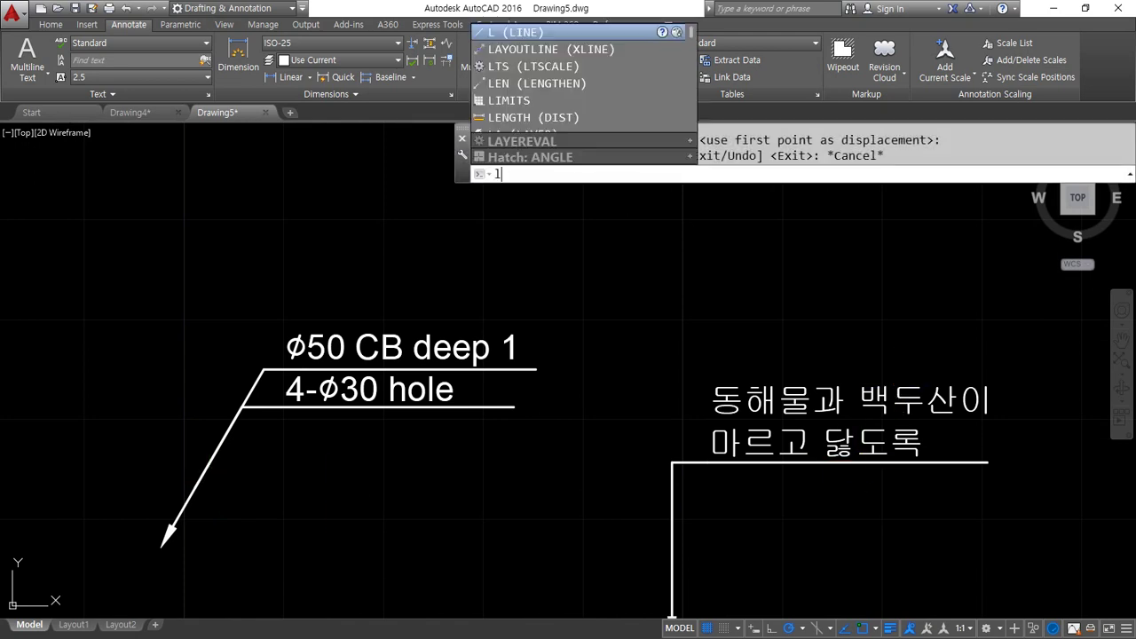
{"action": "type", "text": "e"}
{"action": "key", "text": "Return"}
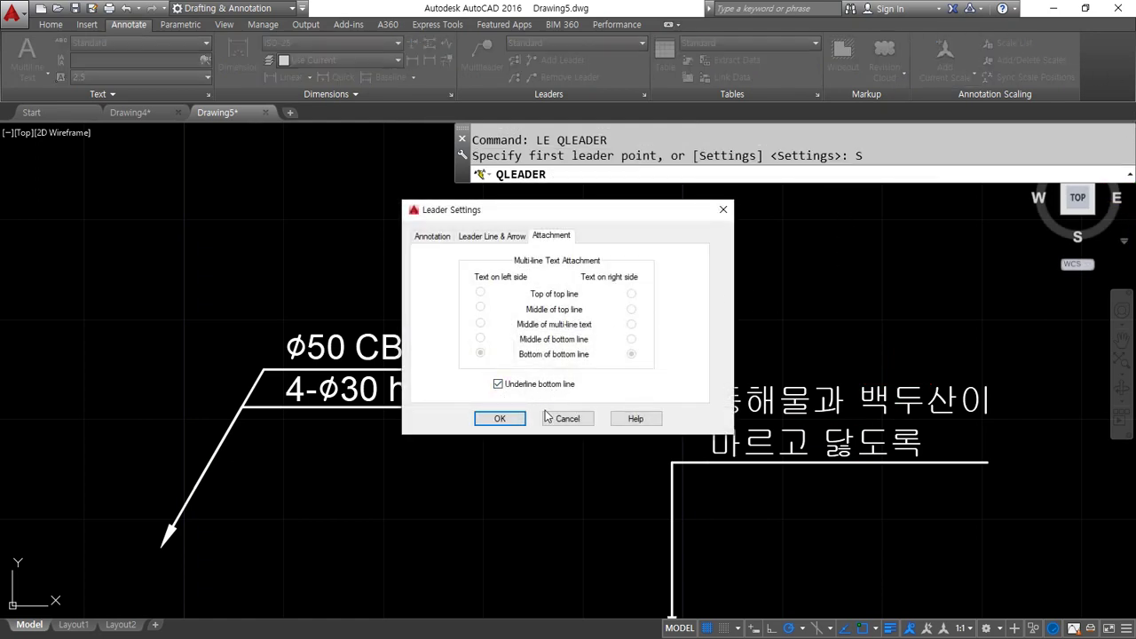
{"action": "left_click", "coordinate": [526, 387]}
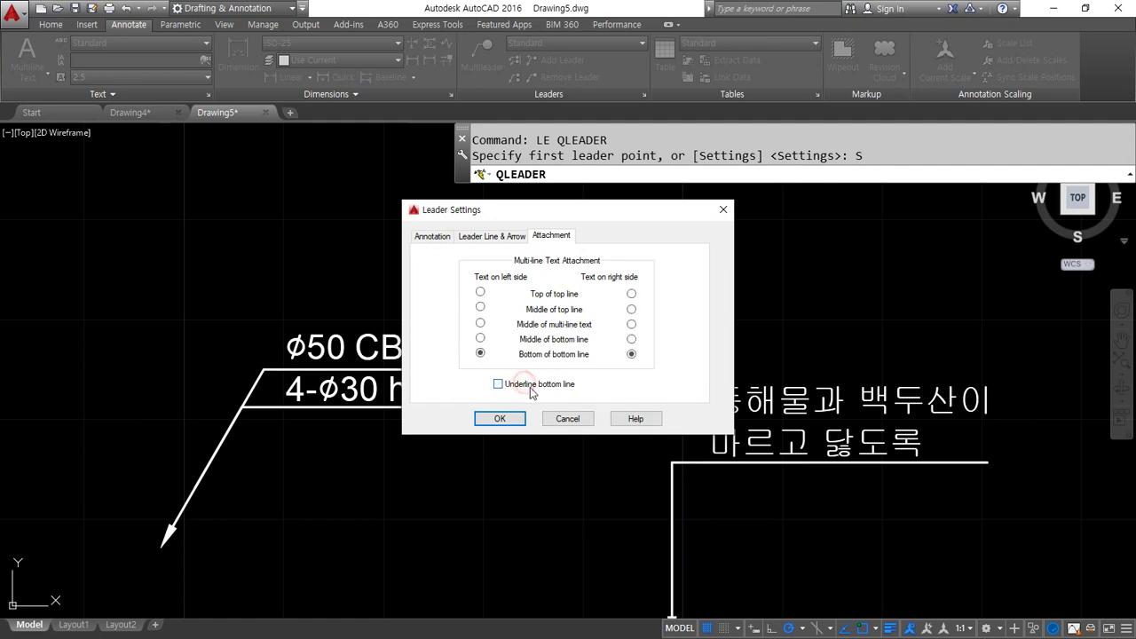
{"action": "left_click", "coordinate": [480, 306]}
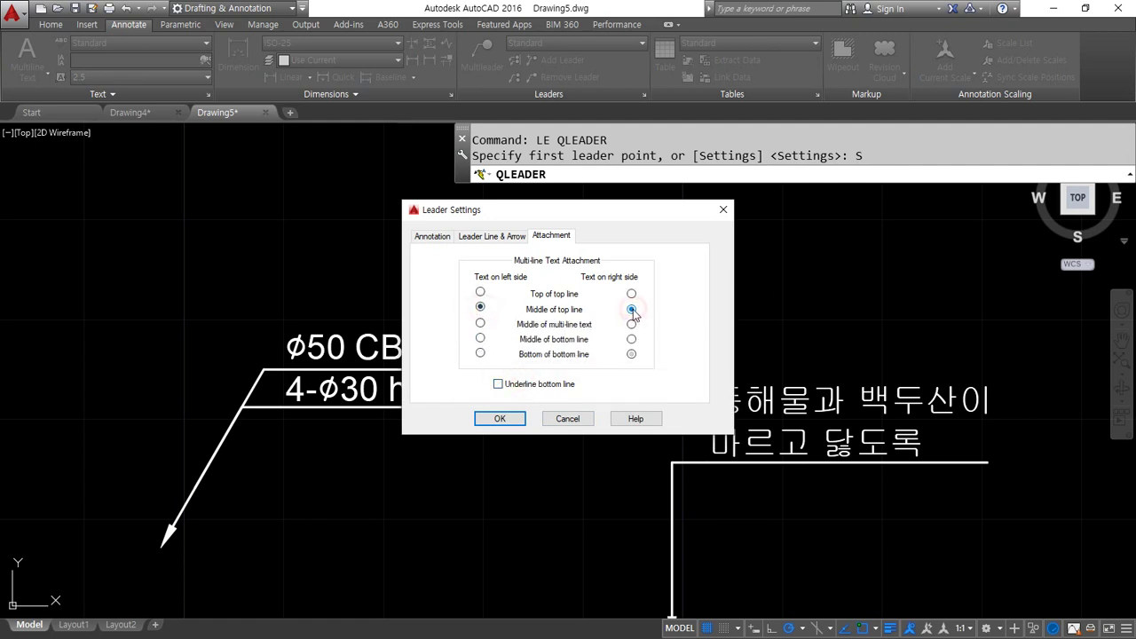
{"action": "left_click", "coordinate": [500, 418]}
Draw a vertical quick leader left of the slanted one, with a rightward landing about 4.2 units long, text width 0 and multiline text
{"action": "scroll", "coordinate": [160, 399], "scroll_direction": "down", "scroll_amount": 2}
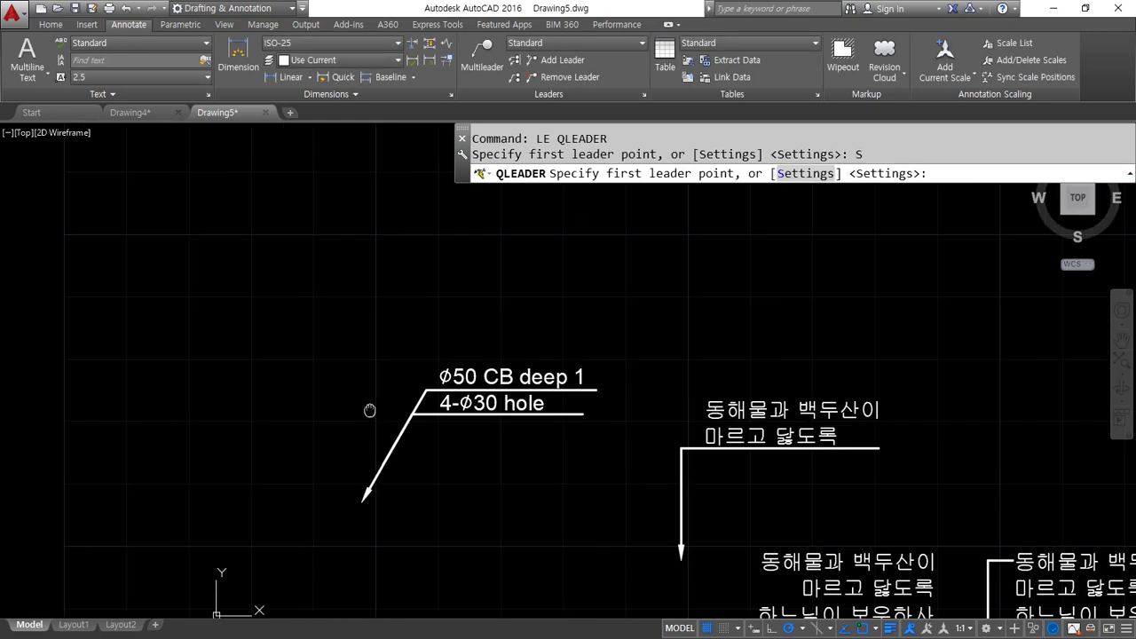
{"action": "left_click", "coordinate": [221, 462]}
{"action": "left_click", "coordinate": [222, 312]}
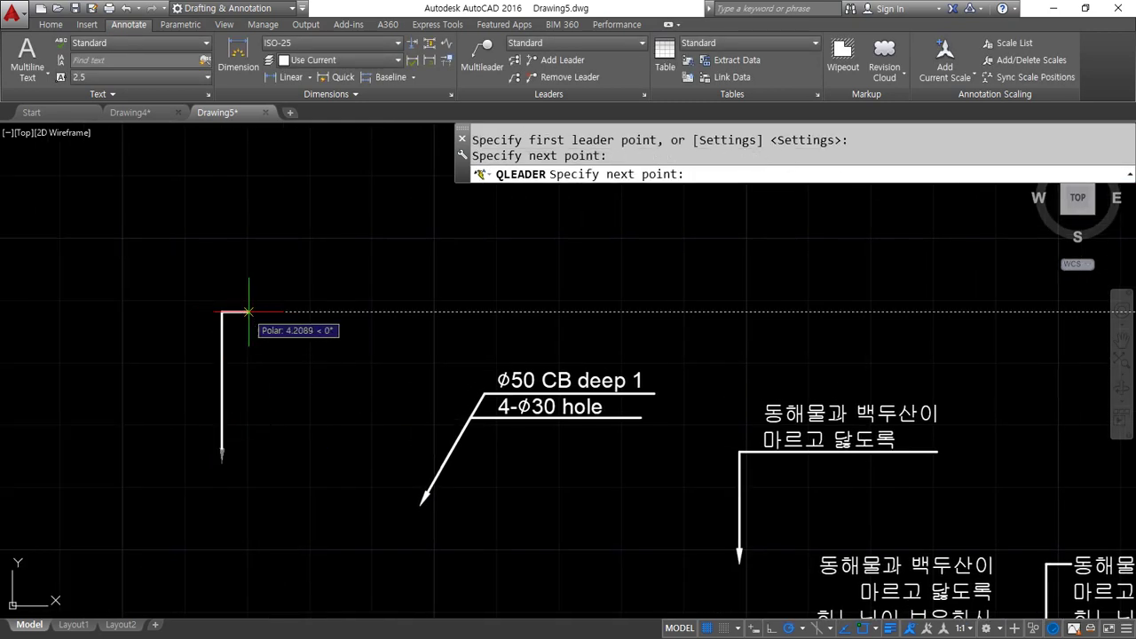
{"action": "left_click", "coordinate": [253, 314]}
{"action": "key", "text": "Return"}
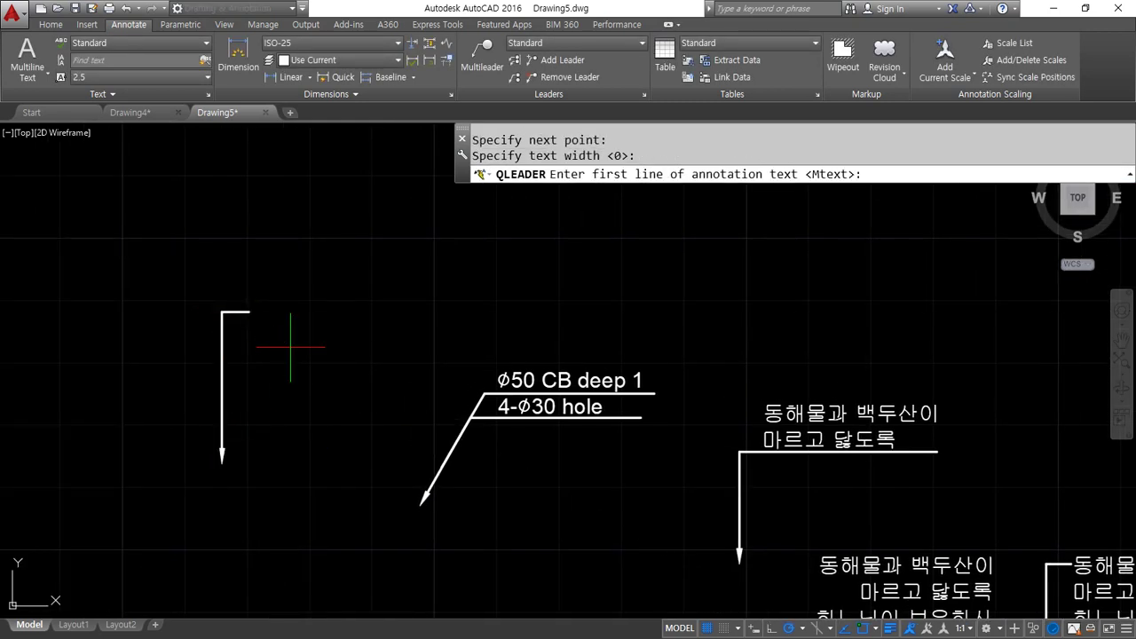
{"action": "key", "text": "Return"}
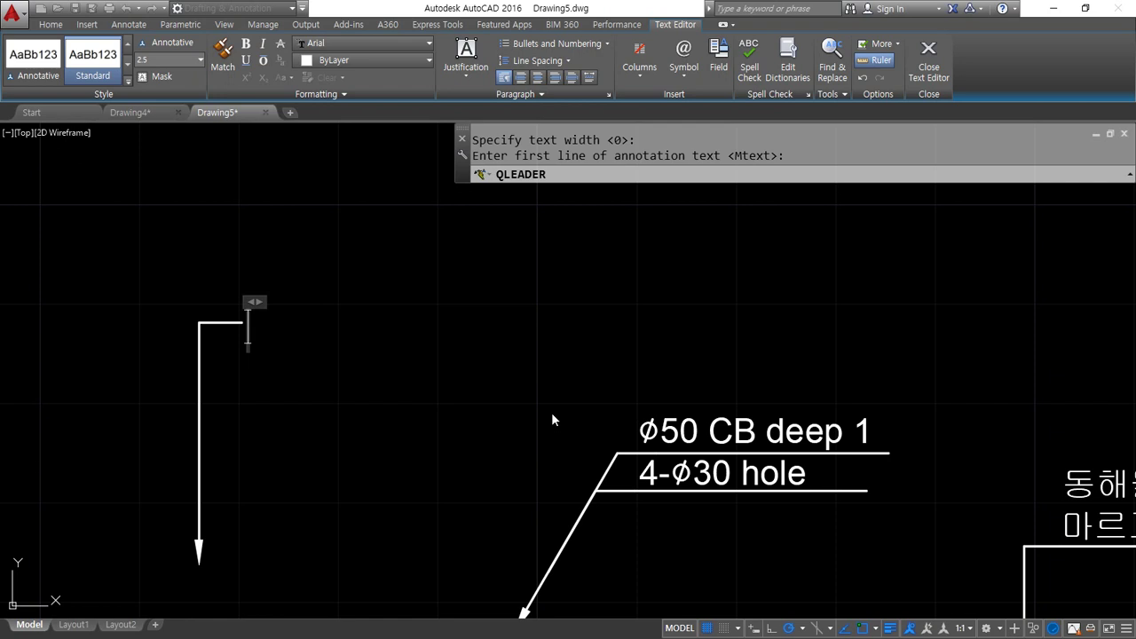
Enter "THE 15 강화마루" as the first line of the new leader's note
{"action": "type", "text": "THE 15 "}
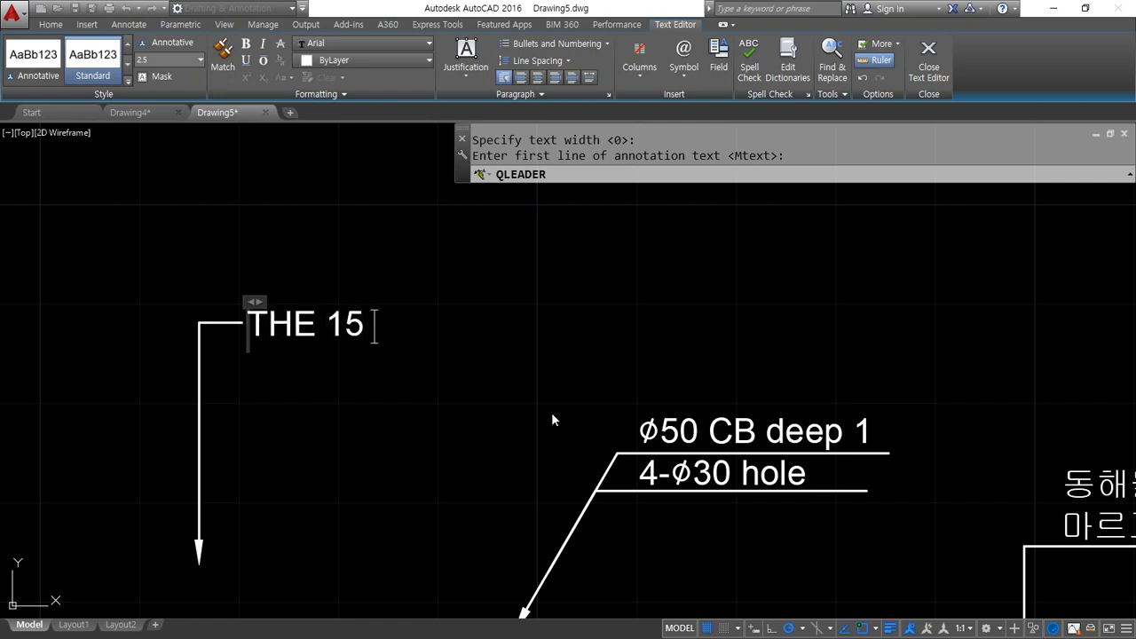
{"action": "type", "text": "강화무"}
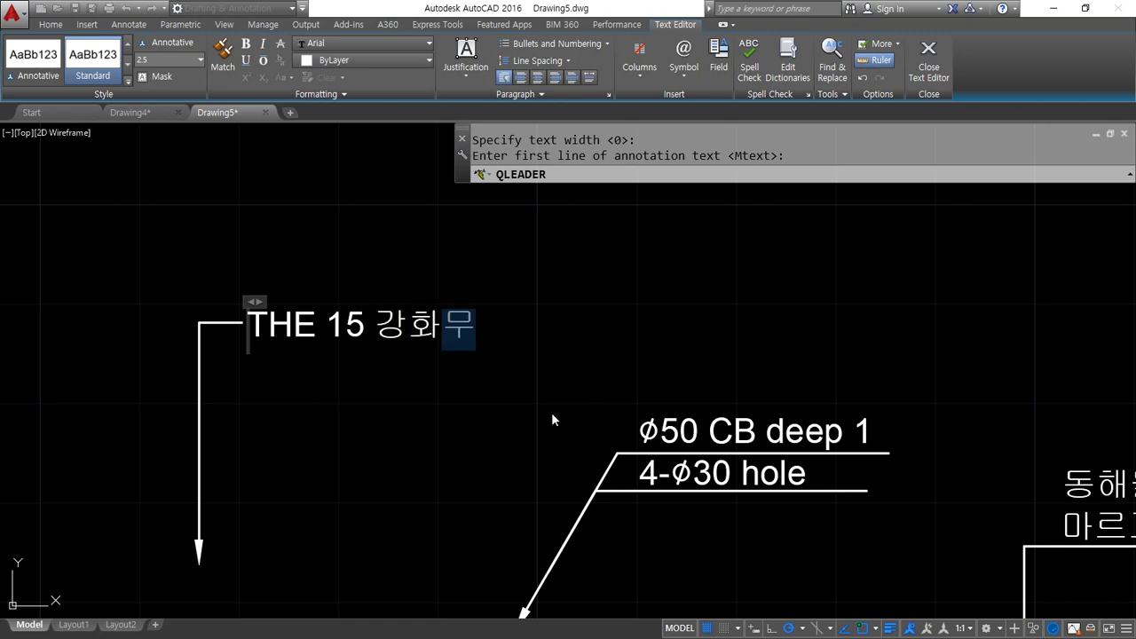
{"action": "key", "text": "BackSpace"}
{"action": "type", "text": "ㅏ루"}
{"action": "key", "text": "Return"}
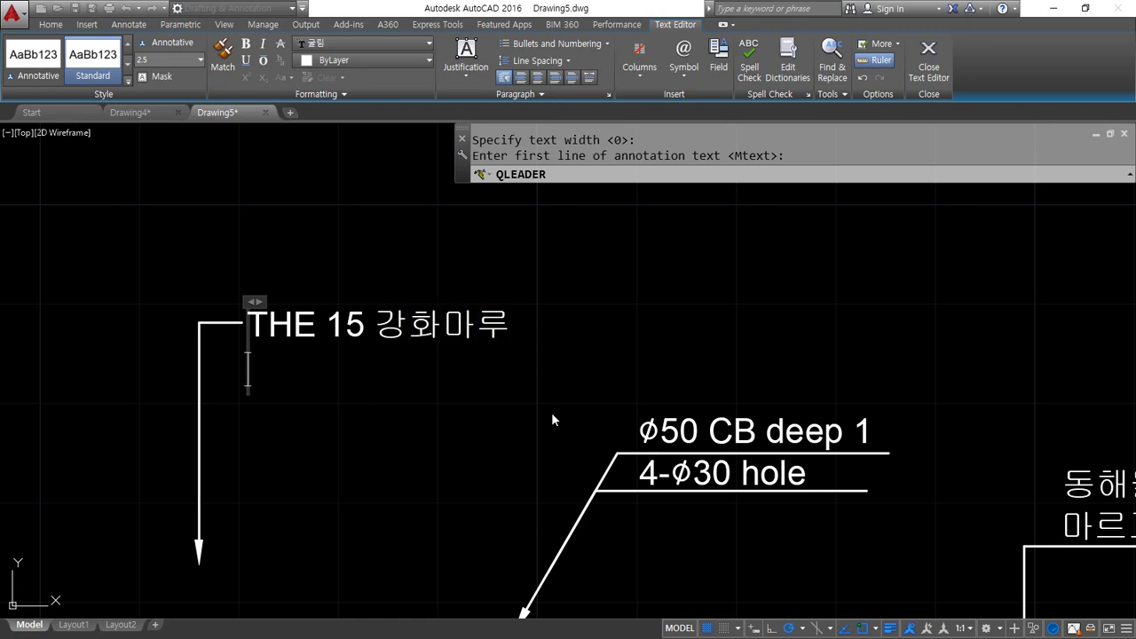
Enter "THK 50 콩자갈" as the second line of the note
{"action": "type", "text": "5HK"}
{"action": "key", "text": "BackSpace"}
{"action": "key", "text": "BackSpace"}
{"action": "type", "text": "THK50"}
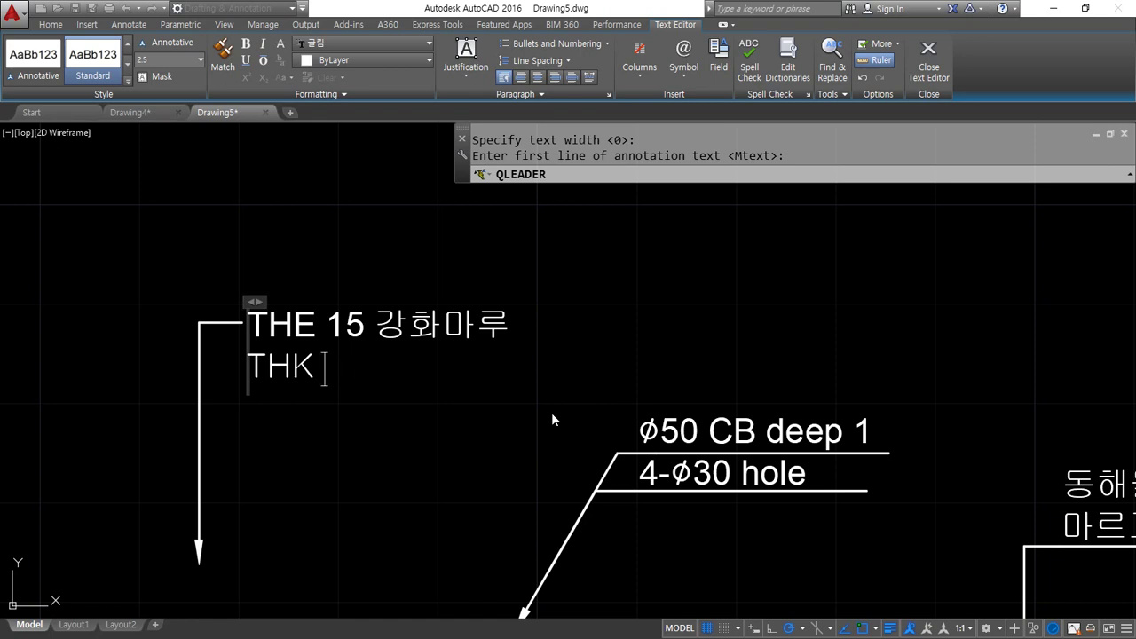
{"action": "type", "text": "50"}
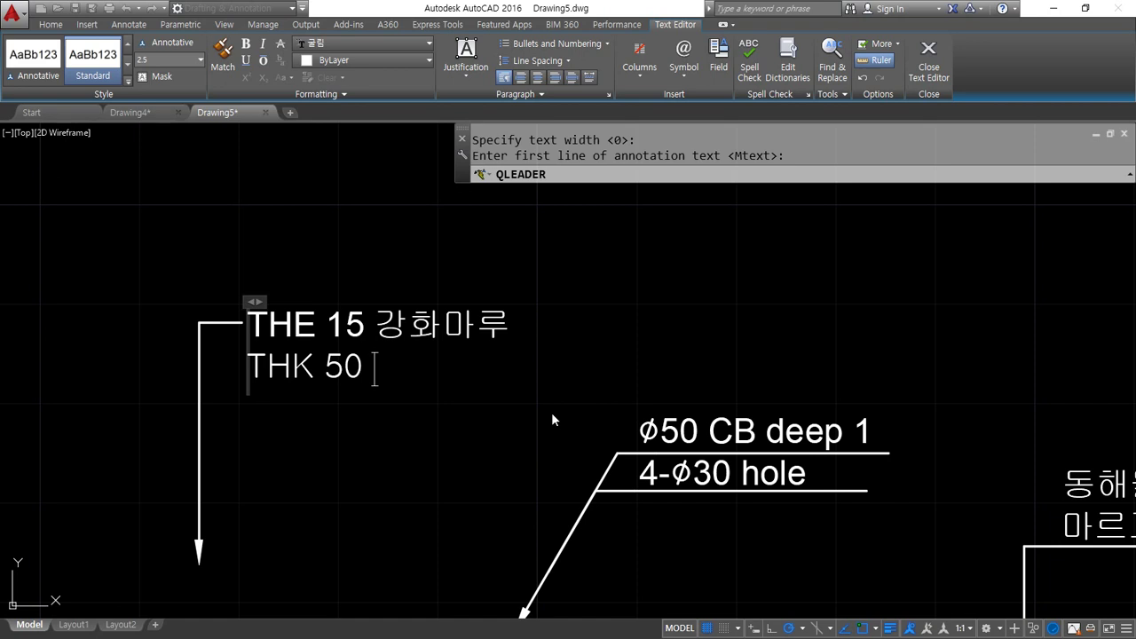
{"action": "type", "text": "콩자갈"}
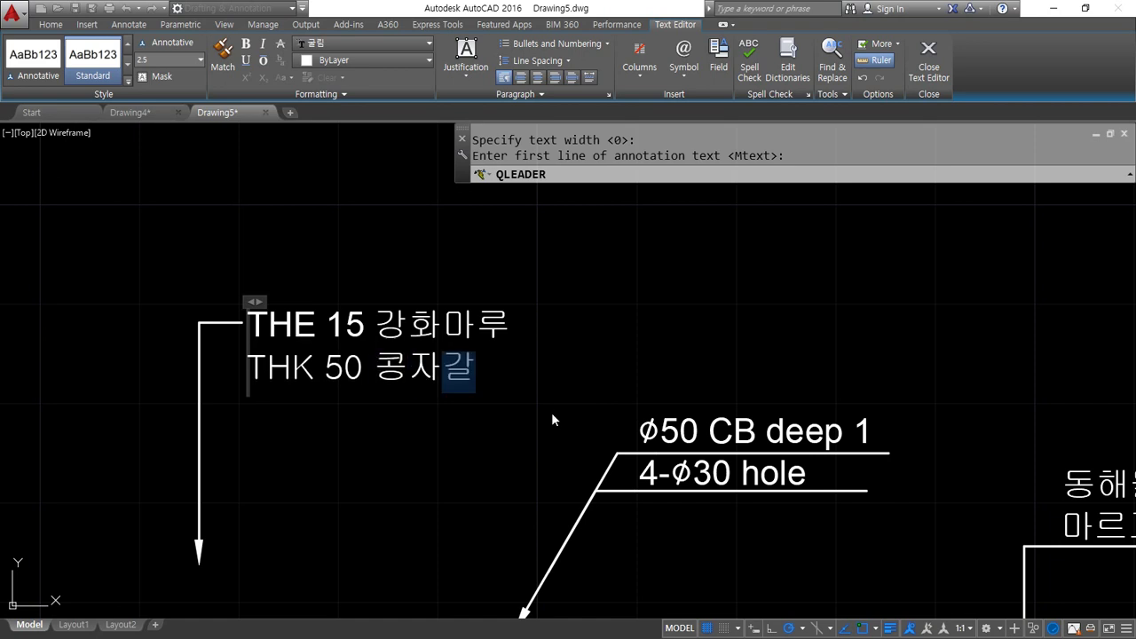
Enter "THK 150 무근콘크리트" as the third line of the note and finish the text
{"action": "key", "text": "Return"}
{"action": "type", "text": "THK"}
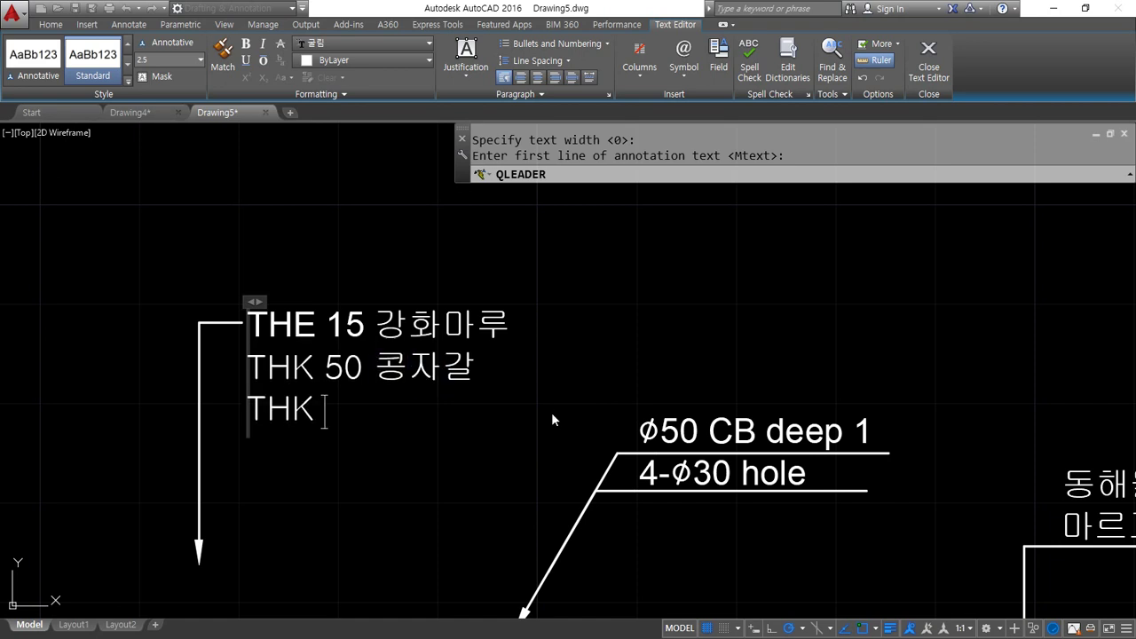
{"action": "type", "text": " 150"}
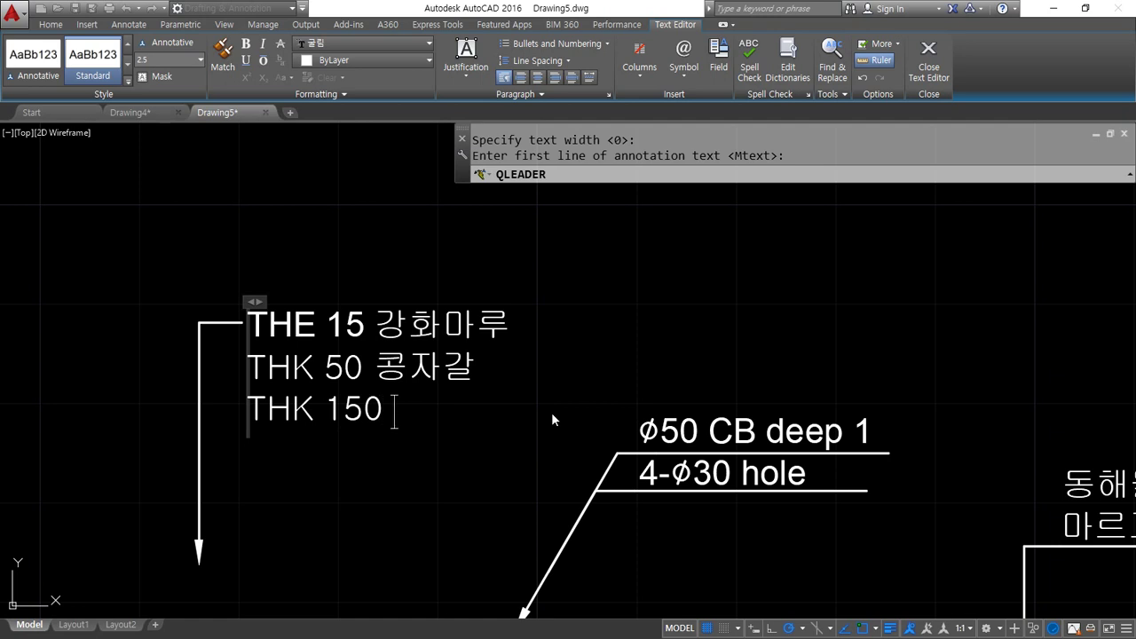
{"action": "type", "text": " 무근콘"}
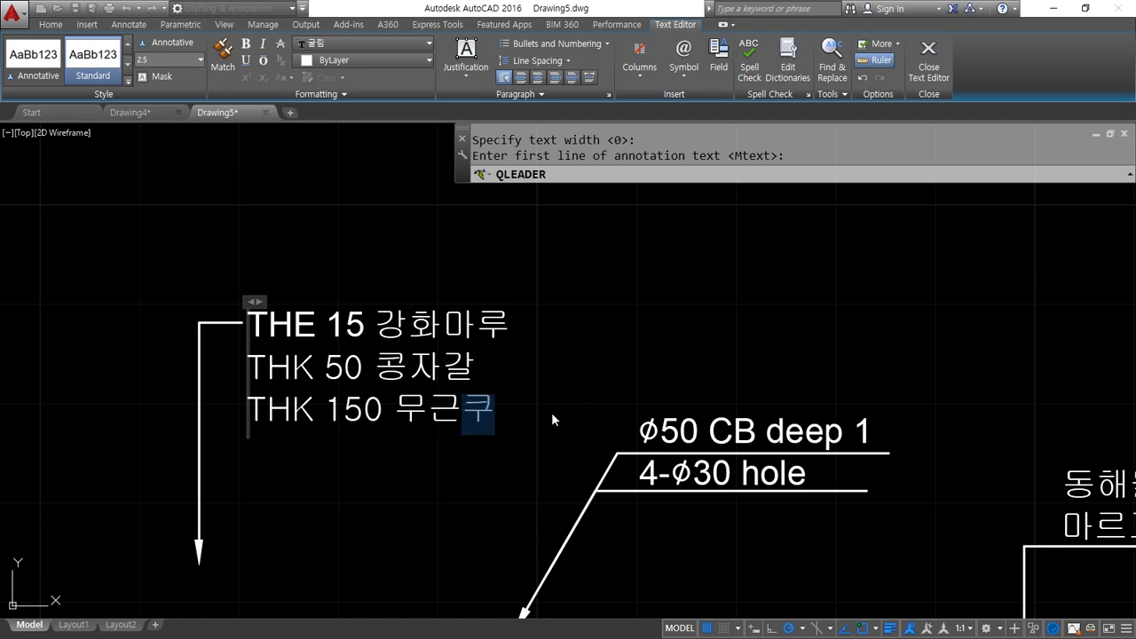
{"action": "type", "text": "크리트"}
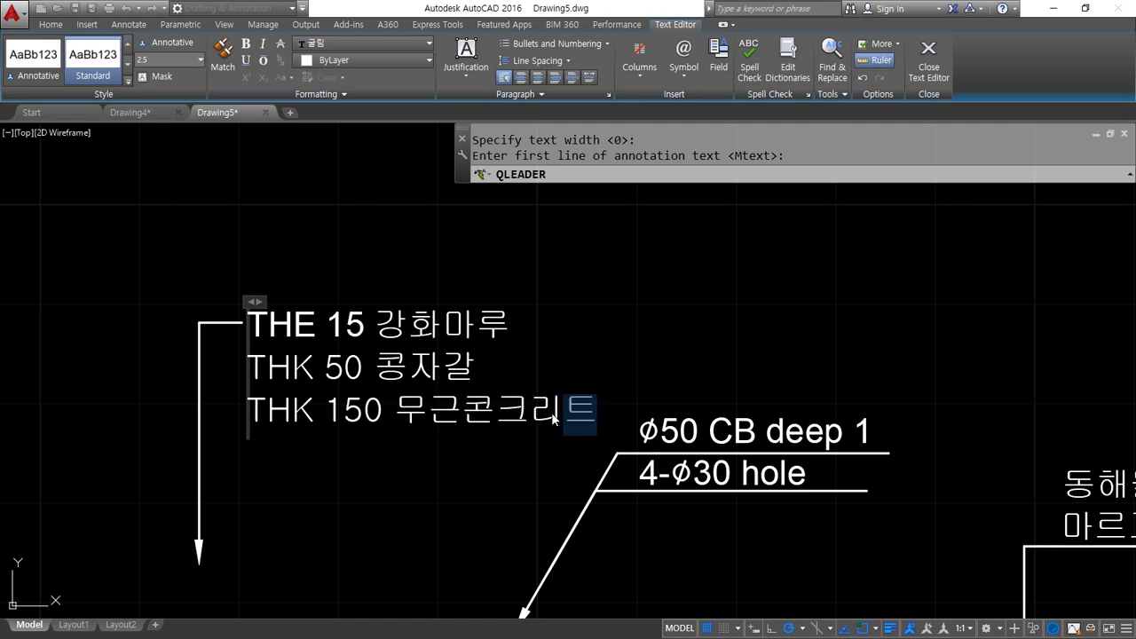
{"action": "key", "text": "ctrl+Return"}
{"action": "scroll", "coordinate": [258, 355], "scroll_direction": "up", "scroll_amount": 3}
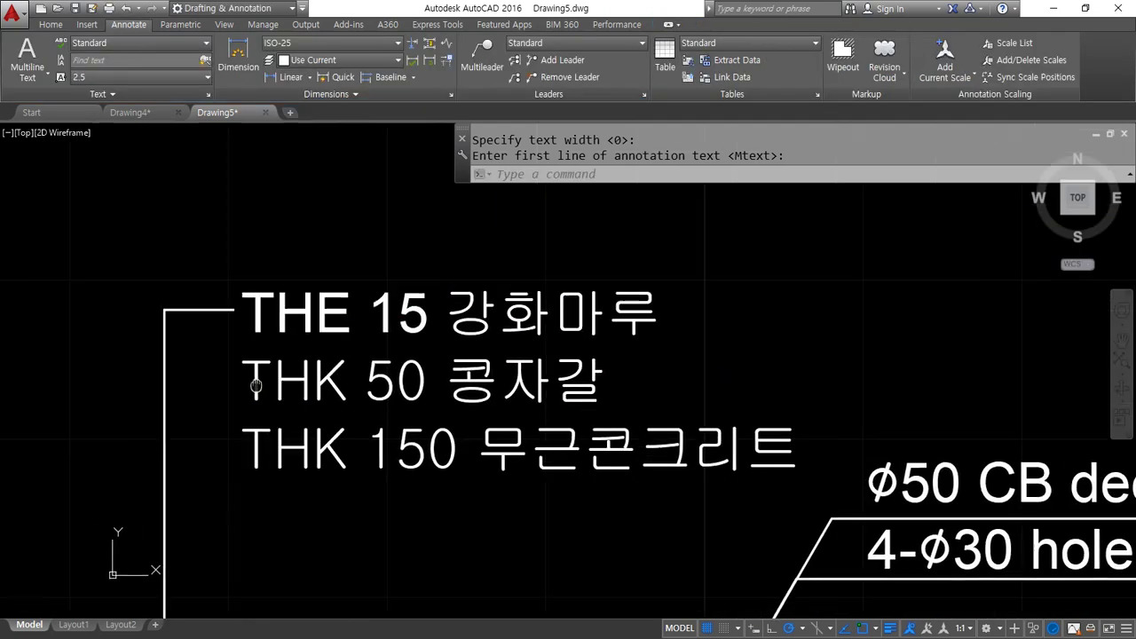
Draw a line over the leader's short landing, from its end beside the first text line to the leader's corner
{"action": "key", "text": "Escape"}
{"action": "key", "text": "Escape"}
{"action": "key", "text": "Escape"}
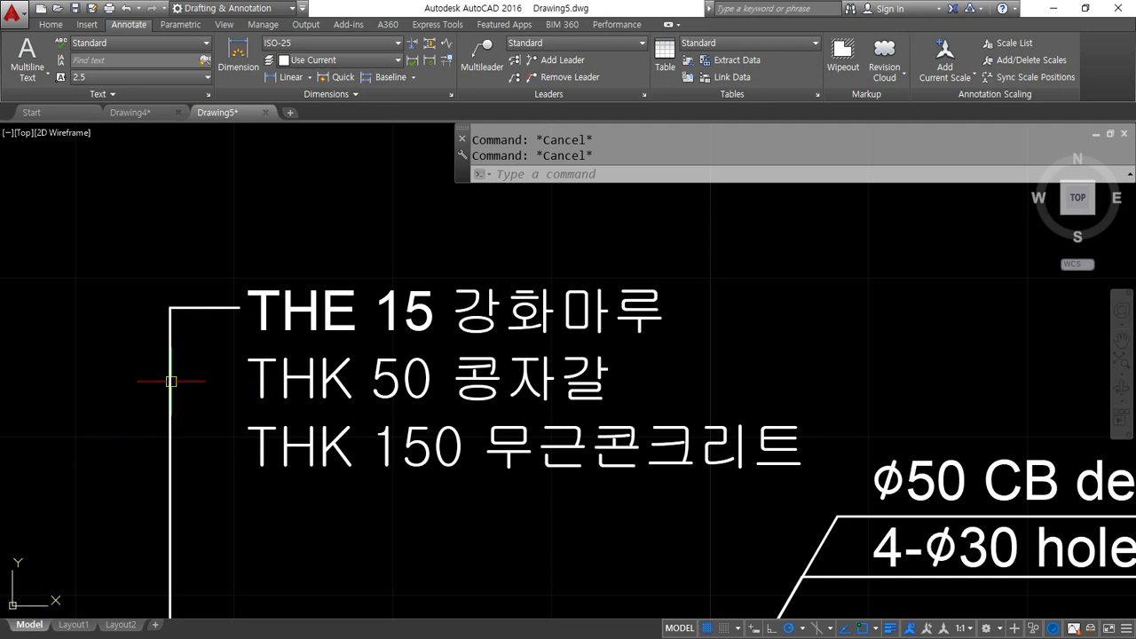
{"action": "type", "text": "l"}
{"action": "key", "text": "Return"}
{"action": "left_click", "coordinate": [239, 308]}
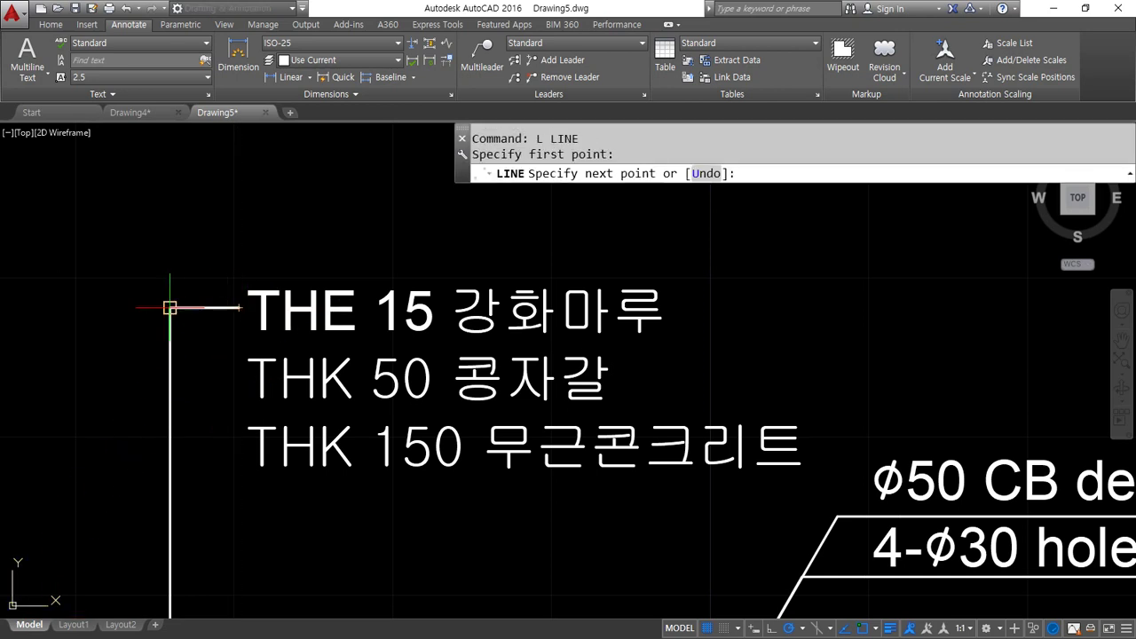
{"action": "left_click", "coordinate": [170, 309]}
{"action": "key", "text": "Return"}
Copy the landing line as a three-item array fitted vertically from the first text line down to the third
{"action": "type", "text": "COP"}
{"action": "key", "text": "Return"}
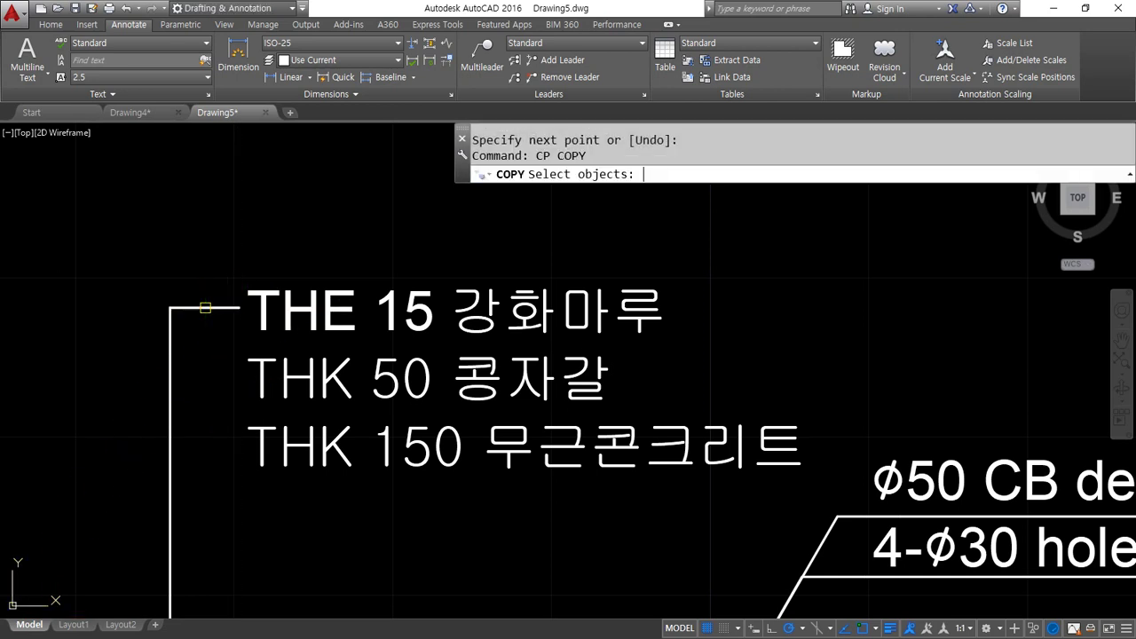
{"action": "left_click", "coordinate": [204, 308]}
{"action": "key", "text": "Return"}
{"action": "left_click", "coordinate": [238, 309]}
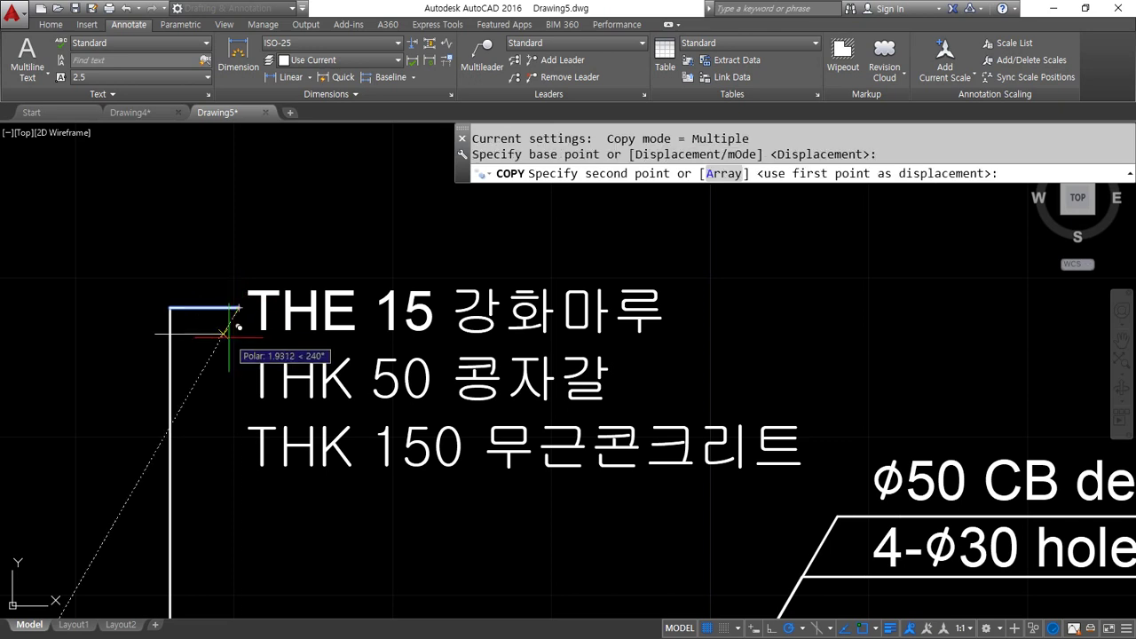
{"action": "type", "text": "A"}
{"action": "key", "text": "Return"}
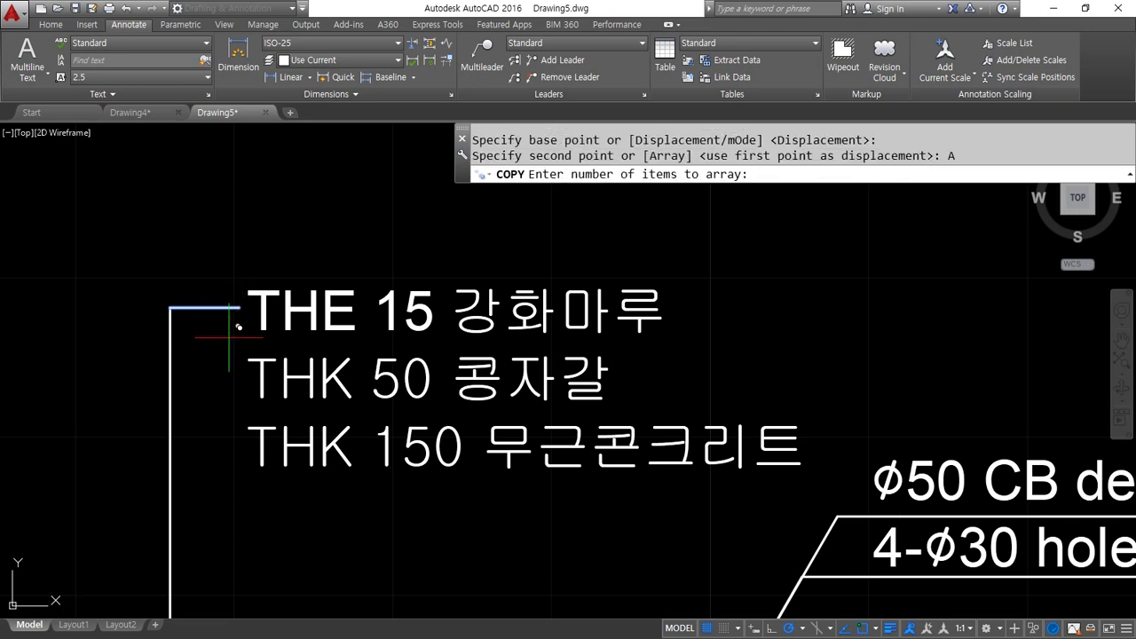
{"action": "type", "text": "3"}
{"action": "key", "text": "Return"}
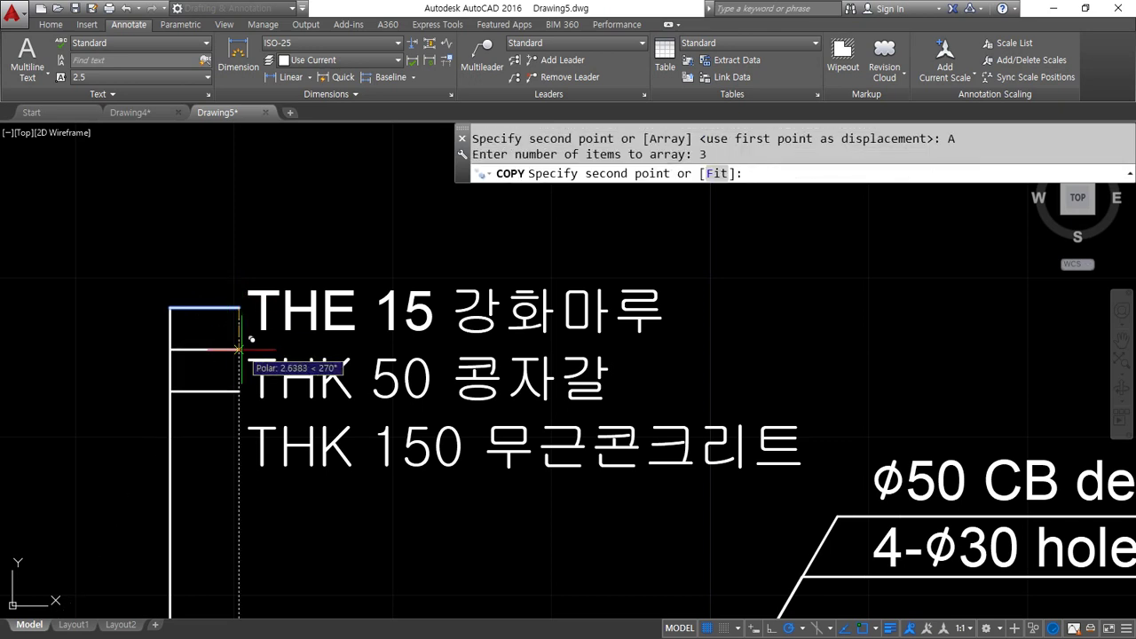
{"action": "type", "text": "F"}
{"action": "key", "text": "Return"}
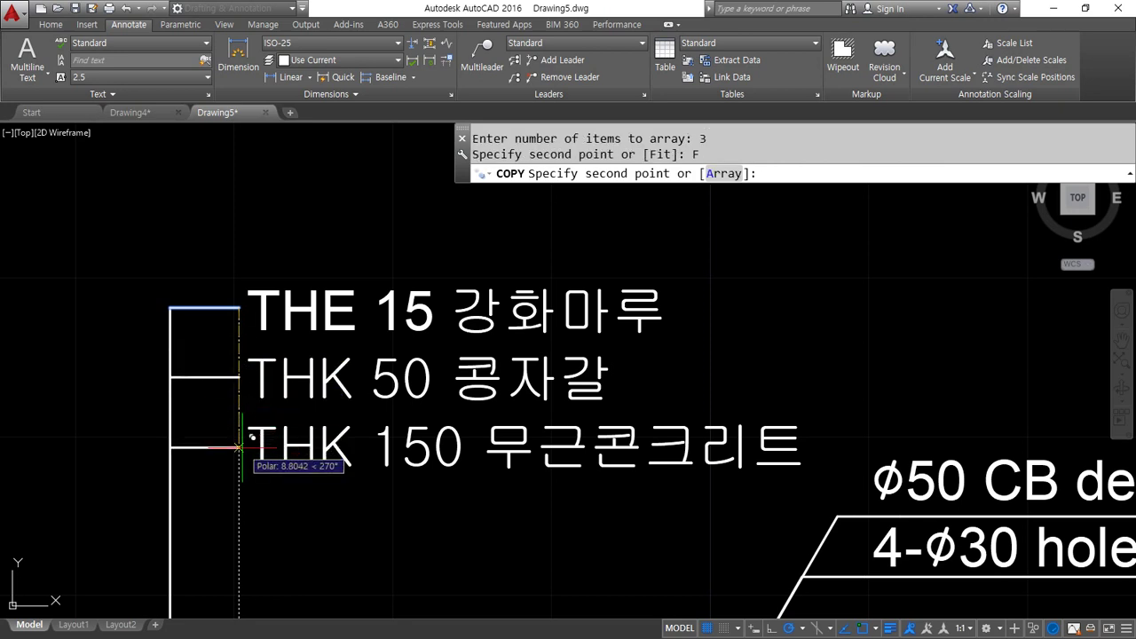
{"action": "left_click", "coordinate": [240, 448]}
{"action": "key", "text": "Return"}
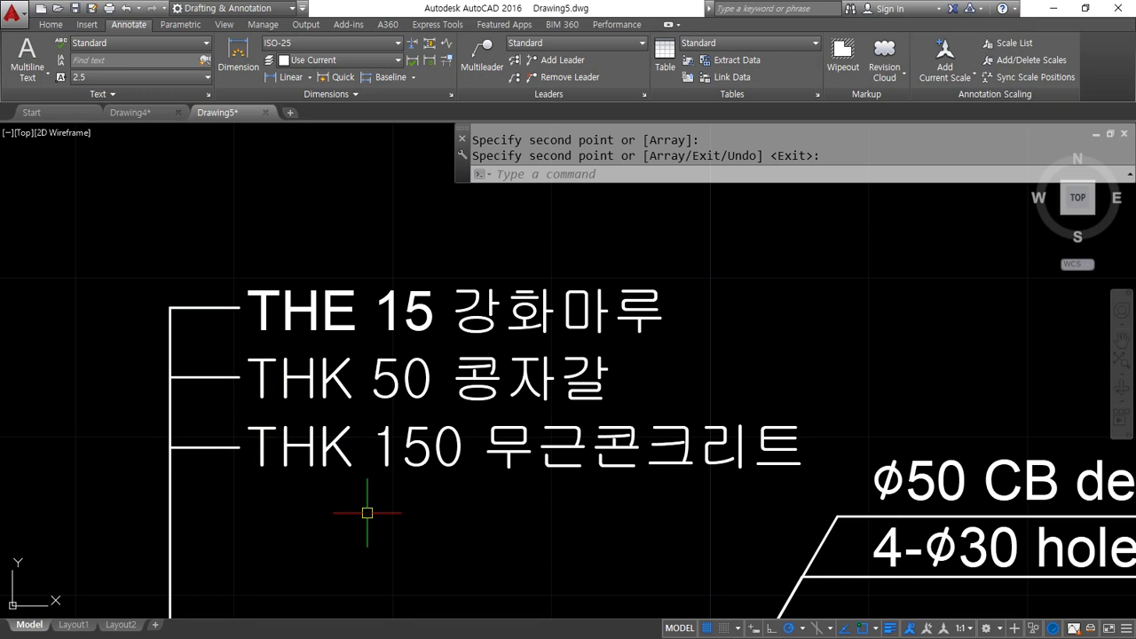
{"action": "scroll", "coordinate": [133, 364], "scroll_direction": "down", "scroll_amount": 2}
{"action": "mouse_move", "coordinate": [741, 561]}
{"action": "left_mouse_down"}
{"action": "mouse_move", "coordinate": [595, 497]}
{"action": "mouse_move", "coordinate": [837, 456]}
{"action": "mouse_move", "coordinate": [790, 535]}
{"action": "left_mouse_up"}
{"action": "mouse_move", "coordinate": [258, 454]}
{"action": "left_mouse_down"}
{"action": "mouse_move", "coordinate": [166, 310]}
{"action": "mouse_move", "coordinate": [297, 453]}
{"action": "mouse_move", "coordinate": [269, 474]}
{"action": "left_mouse_up"}
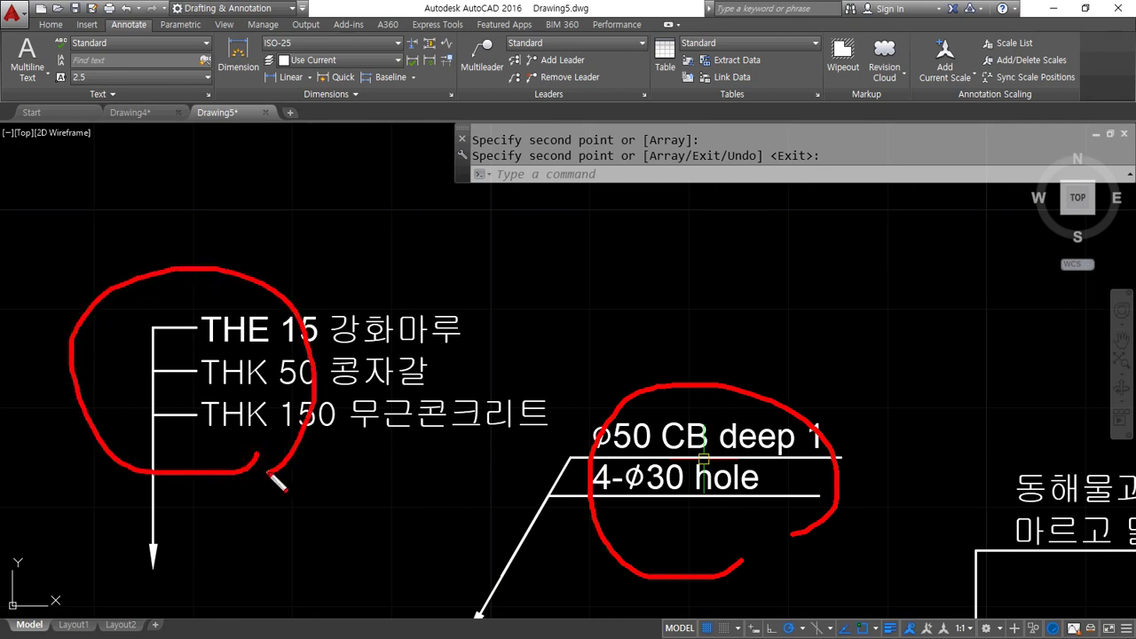
{"action": "key", "text": "Escape"}
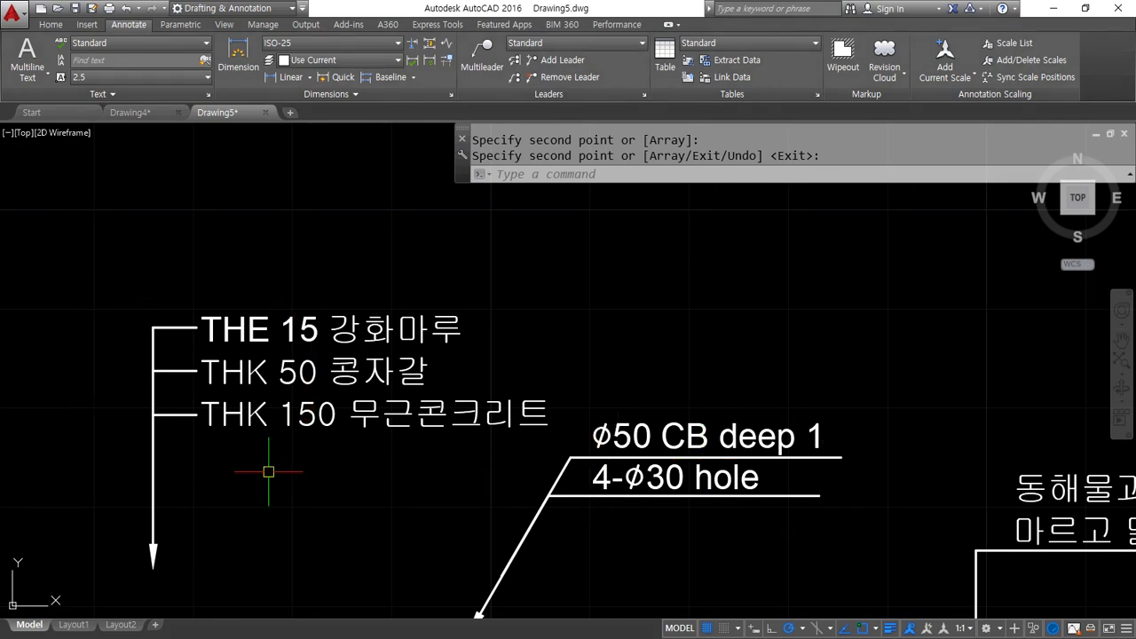
Start a quick leader, open its settings and set the leader line type to Spline
{"action": "type", "text": "LE"}
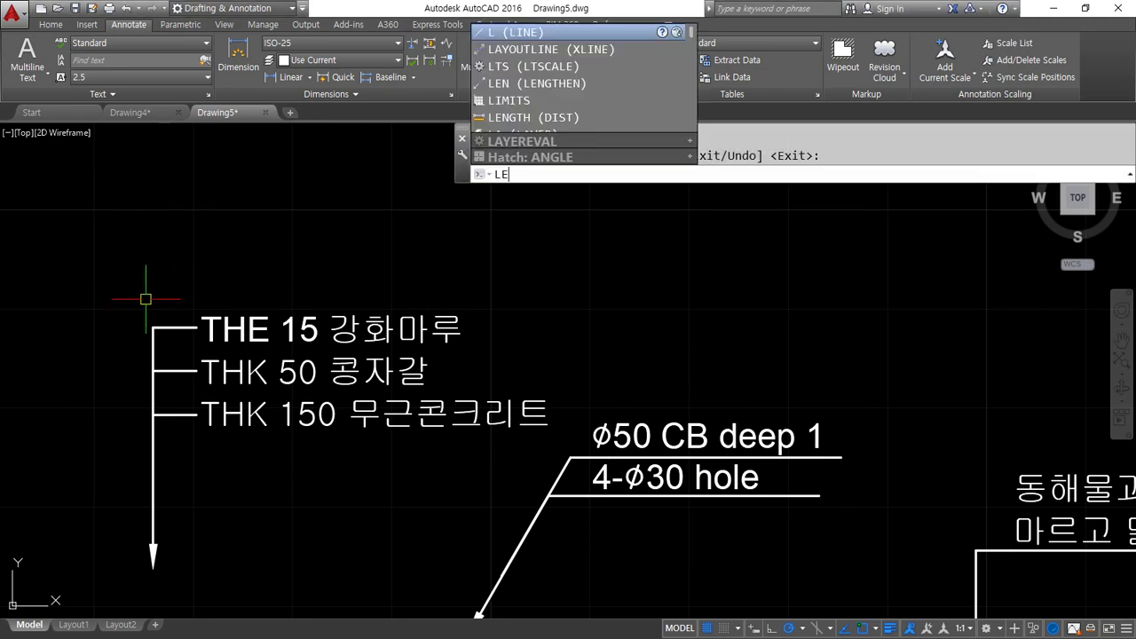
{"action": "key", "text": "Return"}
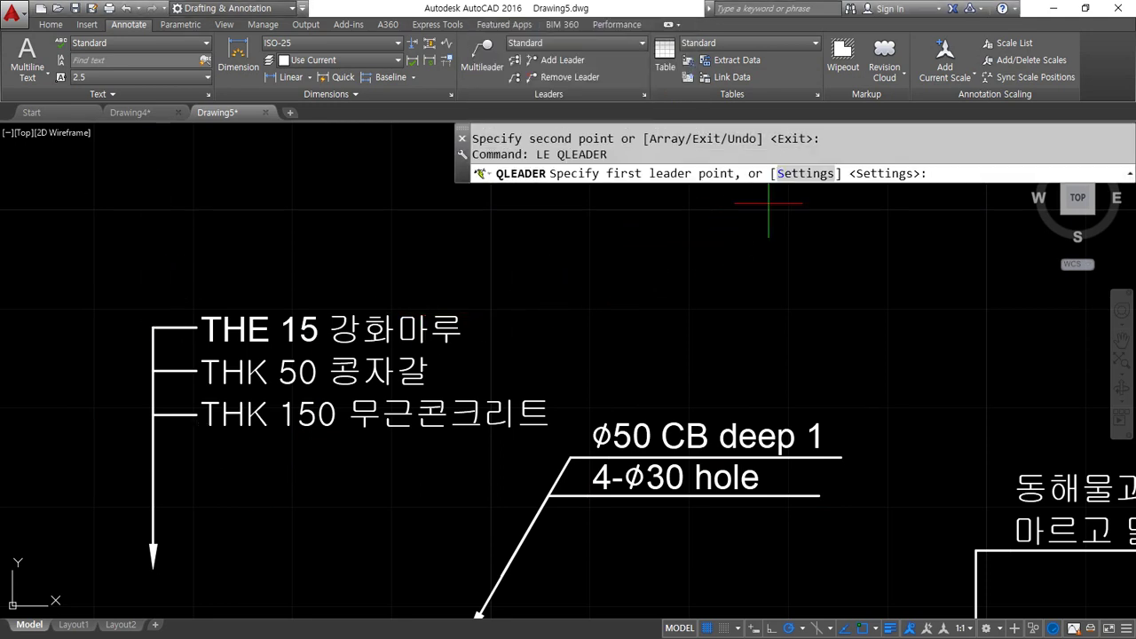
{"action": "left_click", "coordinate": [796, 175]}
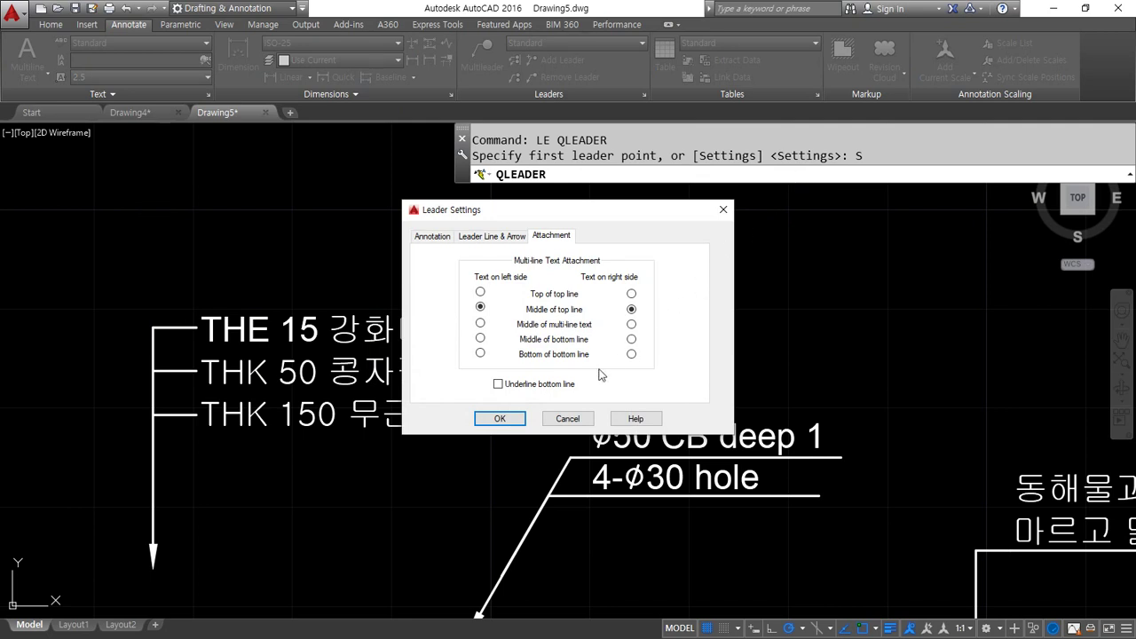
{"action": "left_click", "coordinate": [433, 237]}
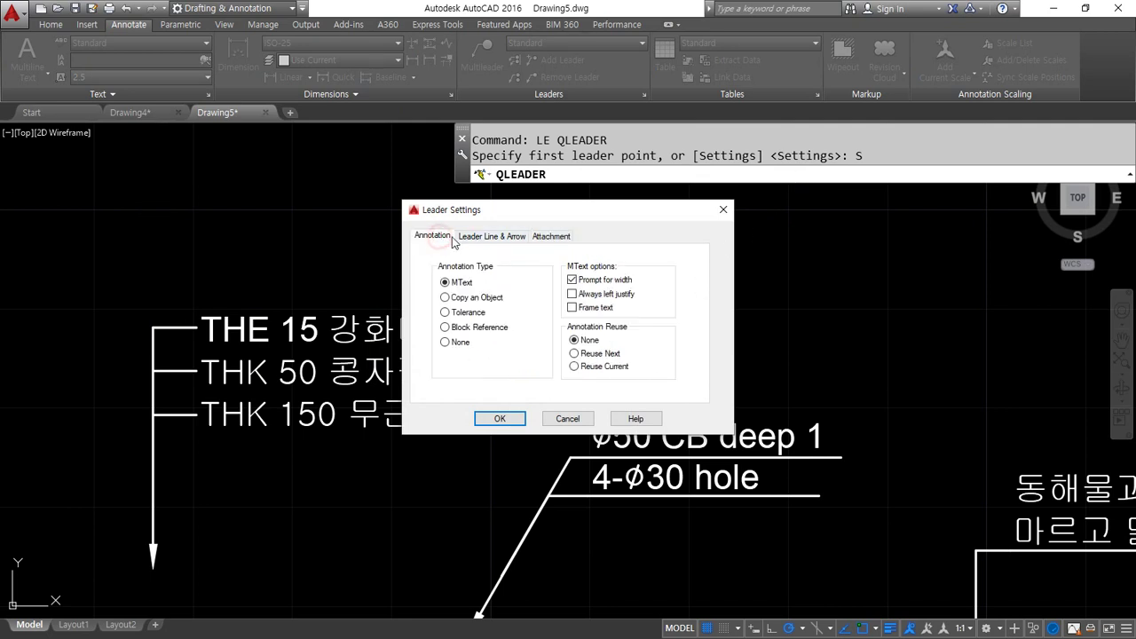
{"action": "left_click", "coordinate": [493, 237]}
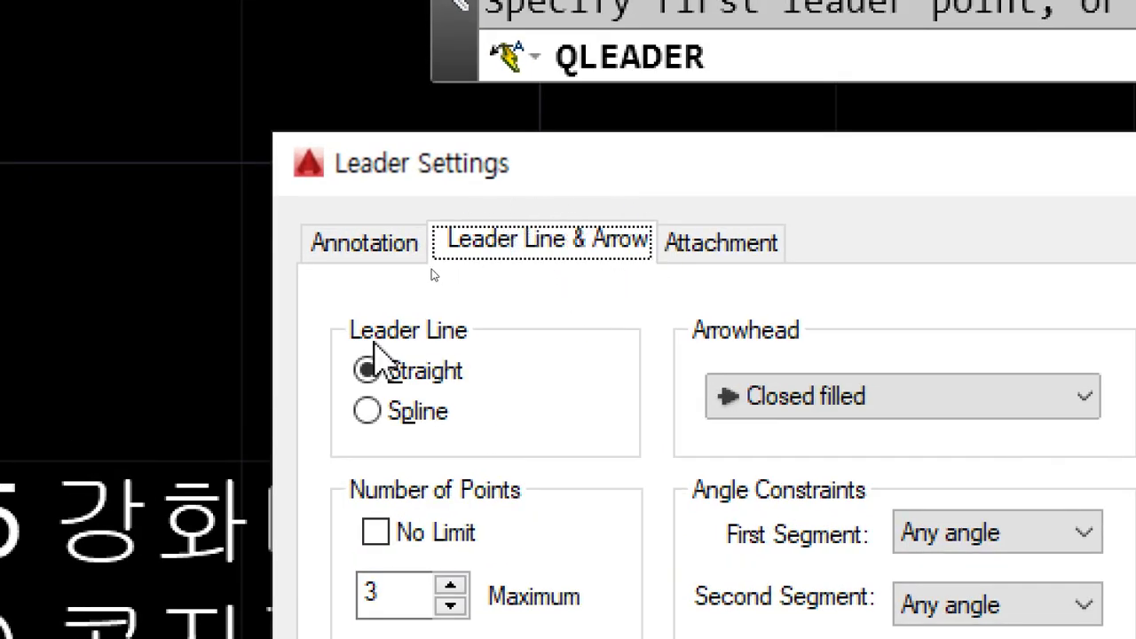
{"action": "left_click", "coordinate": [443, 411]}
{"action": "left_click", "coordinate": [445, 372]}
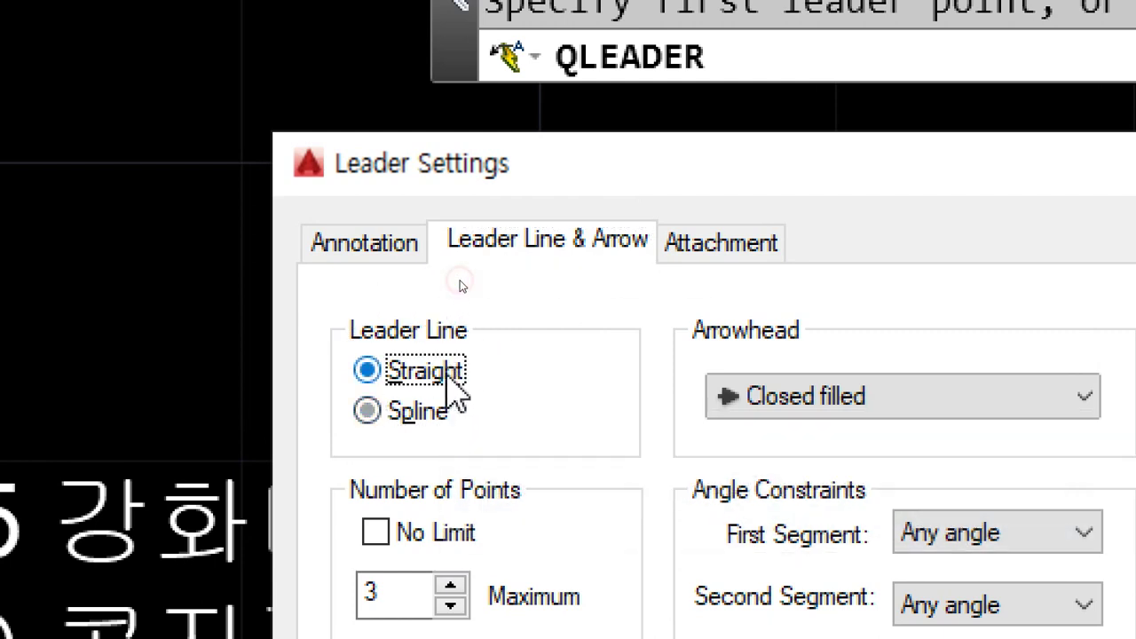
{"action": "left_click", "coordinate": [444, 417]}
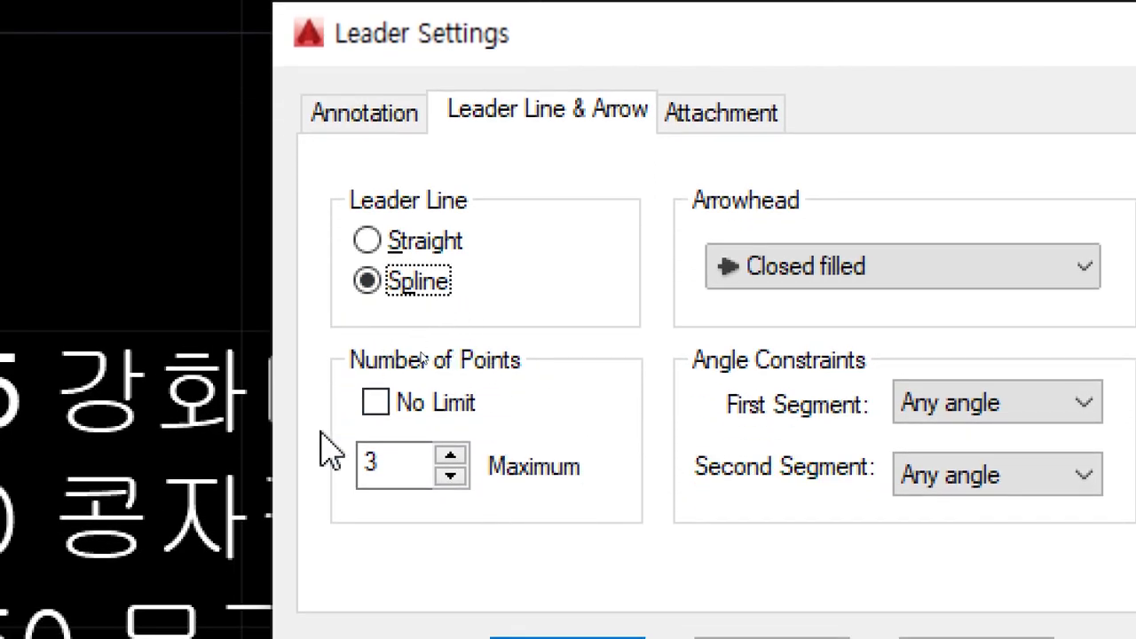
Set the maximum number of leader points to 2 and accept the leader settings
{"action": "left_click", "coordinate": [417, 469]}
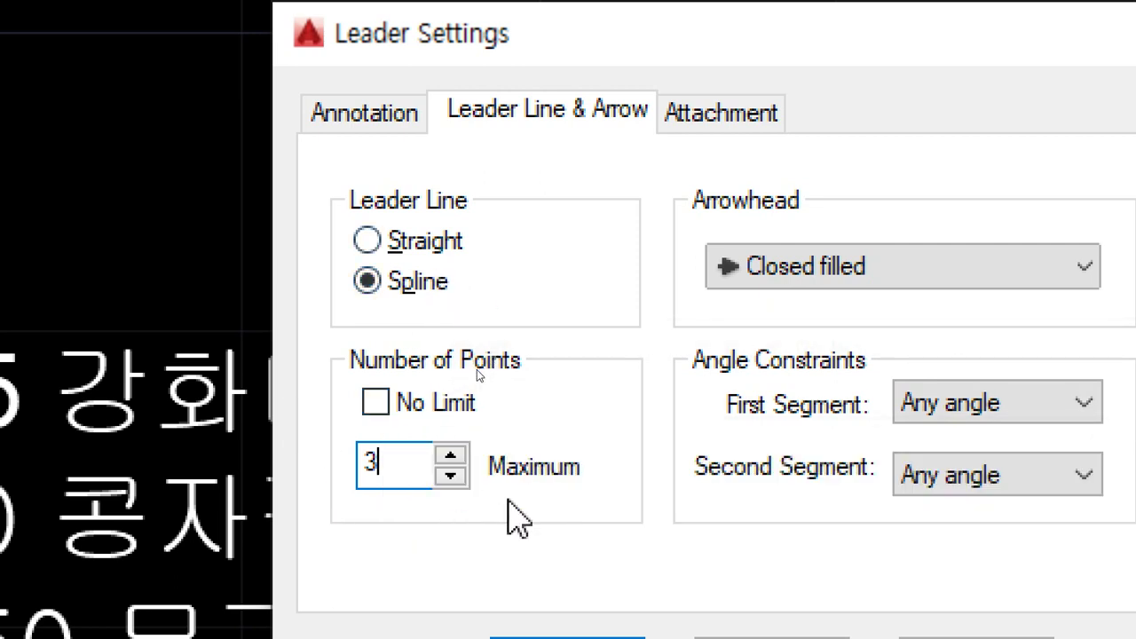
{"action": "left_click", "coordinate": [451, 455]}
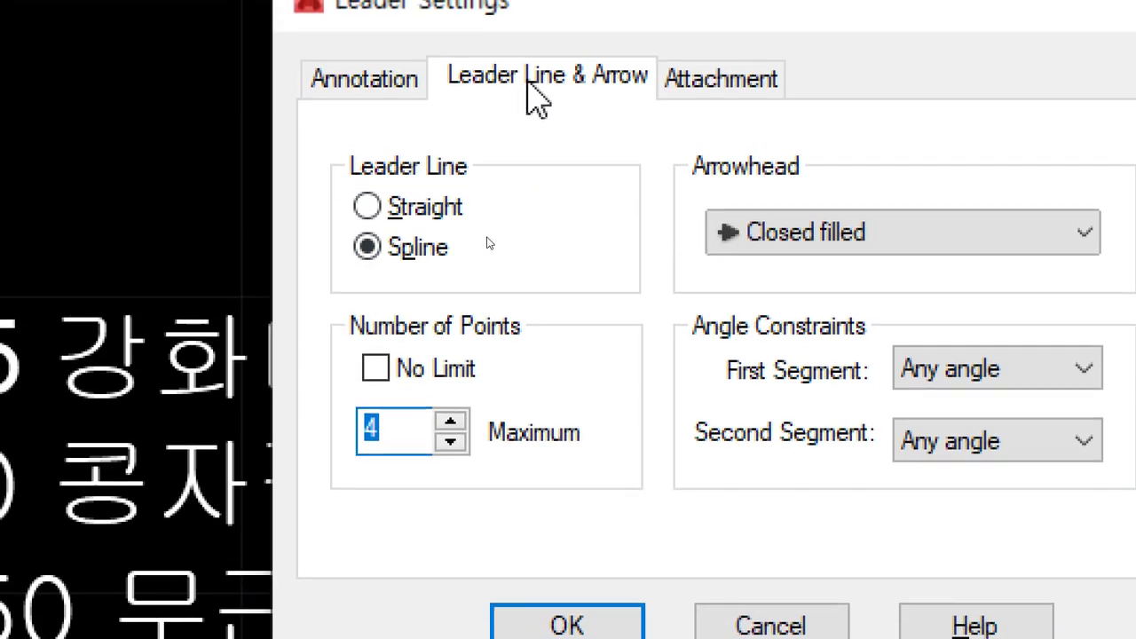
{"action": "left_click", "coordinate": [530, 80]}
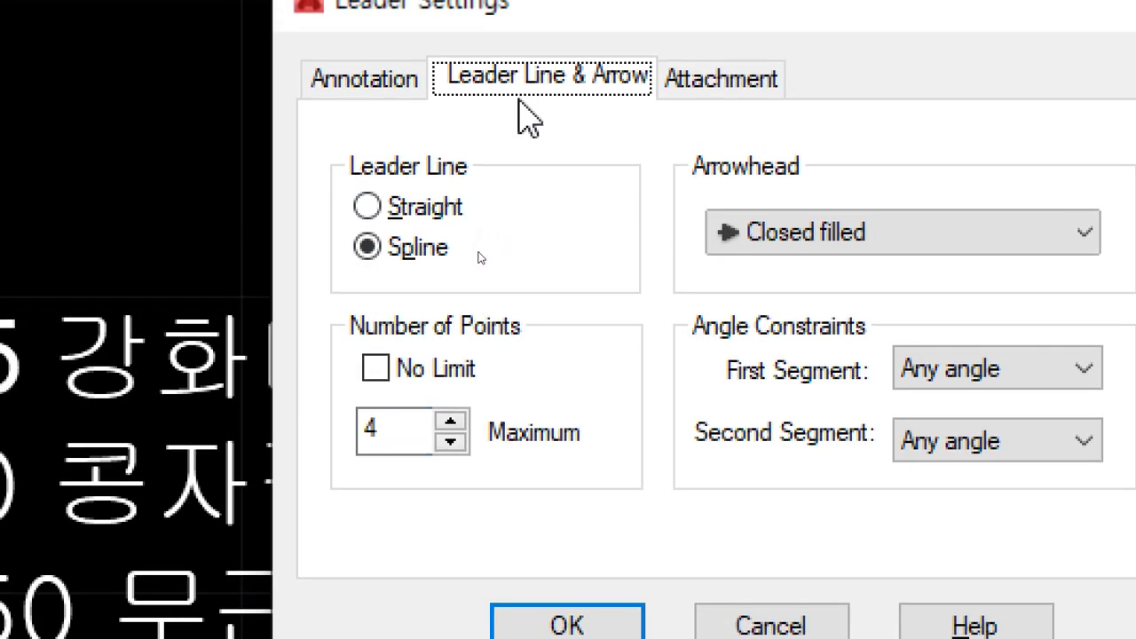
{"action": "left_click", "coordinate": [435, 266]}
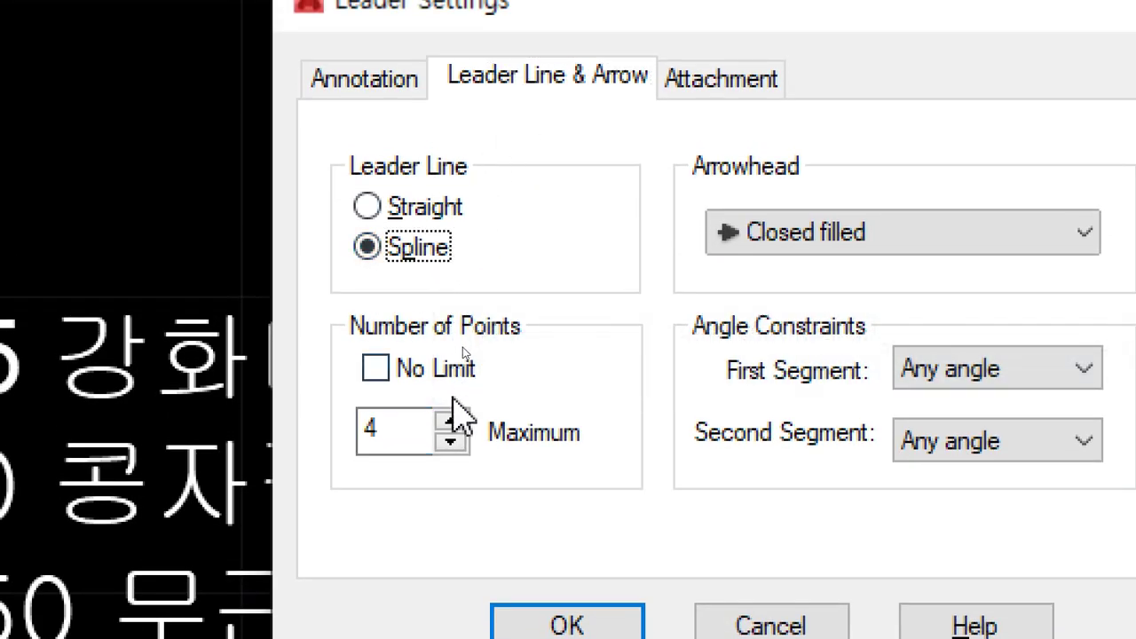
{"action": "left_click", "coordinate": [410, 433]}
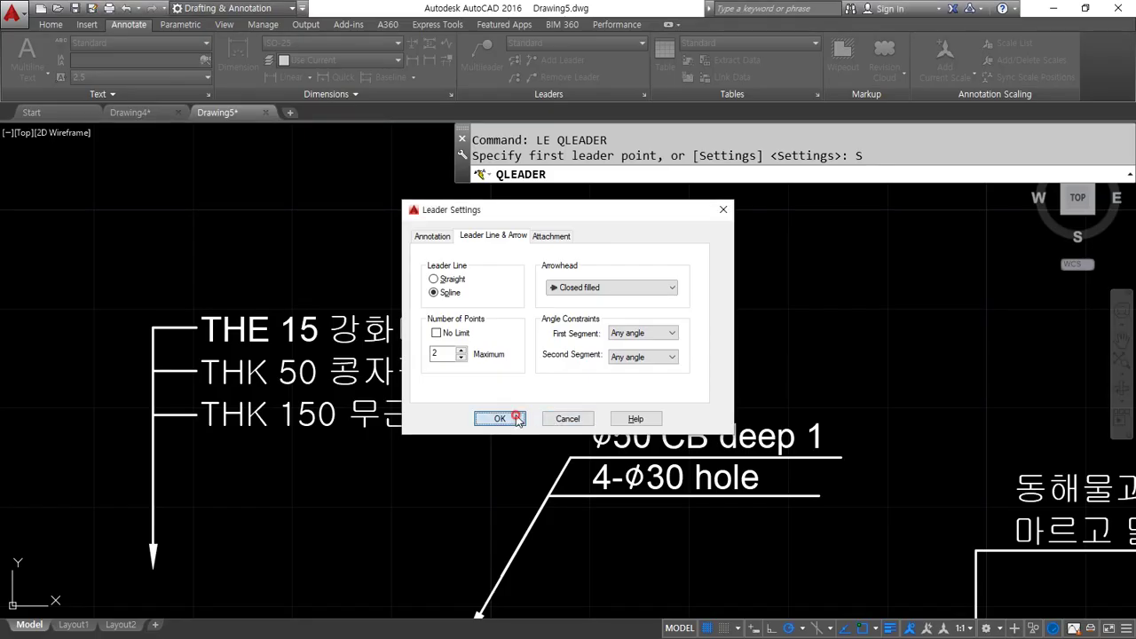
{"action": "left_click", "coordinate": [586, 484]}
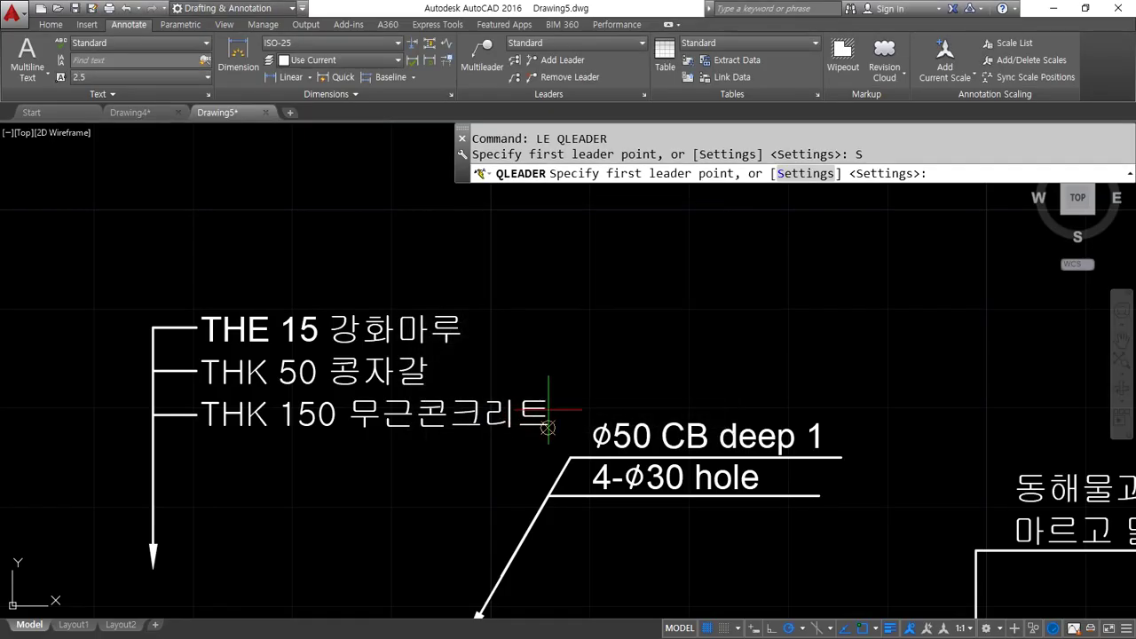
Draw a two-point leader in the empty area above the notes, cancel its text and erase it
{"action": "middle_click_drag", "start_coordinate": [593, 340], "coordinate": [482, 369]}
{"action": "left_click", "coordinate": [523, 338]}
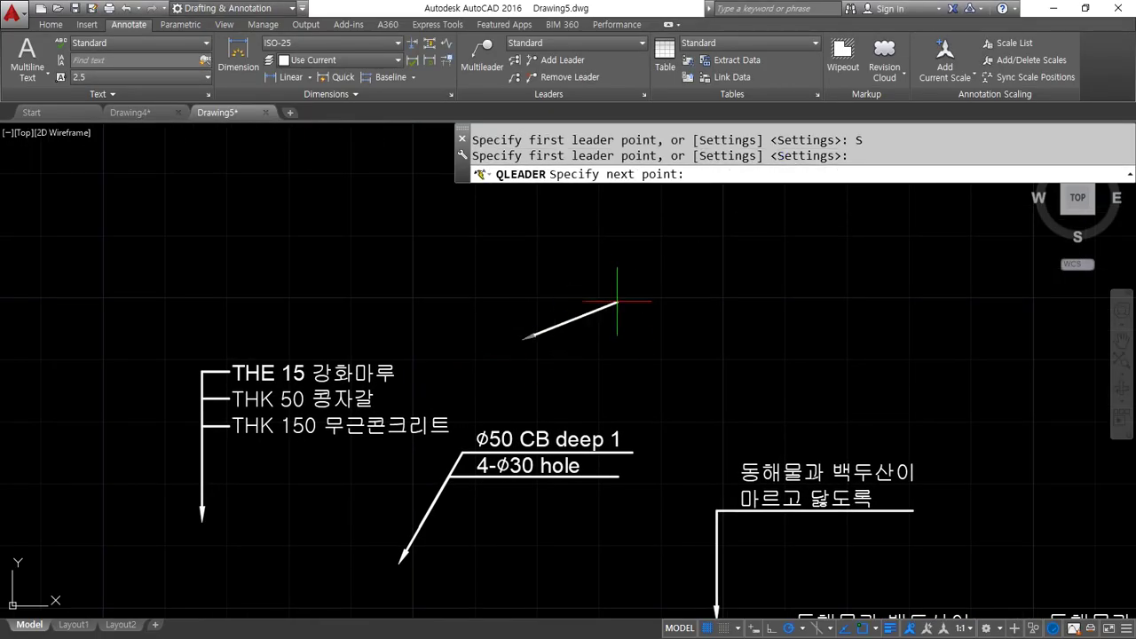
{"action": "left_click", "coordinate": [584, 287]}
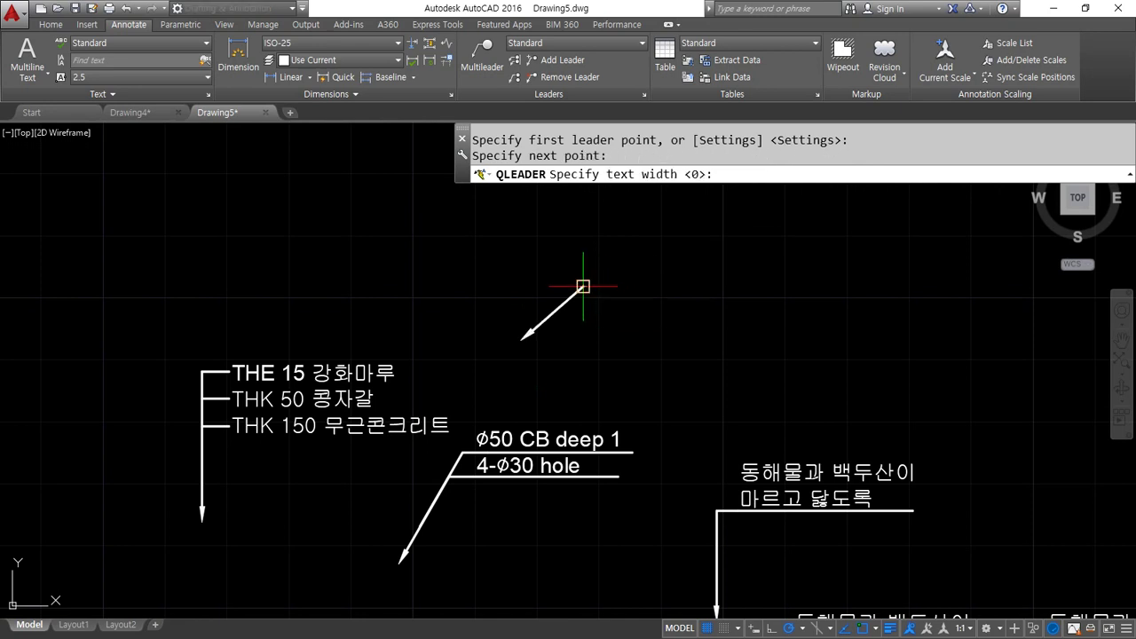
{"action": "key", "text": "Return"}
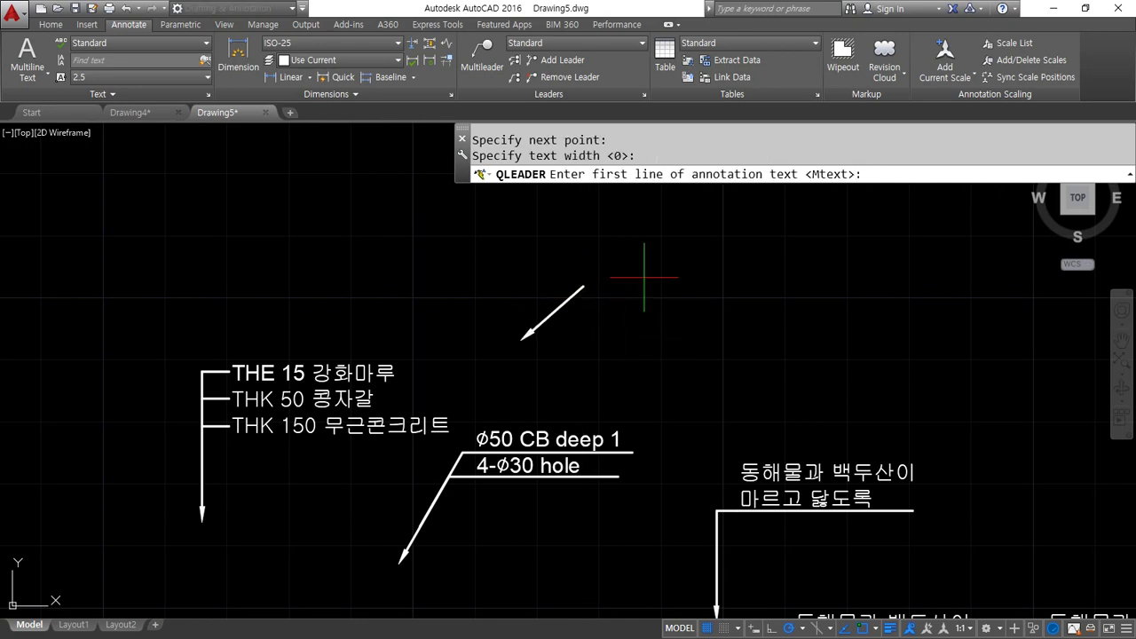
{"action": "key", "text": "Escape"}
{"action": "left_click", "coordinate": [590, 288]}
{"action": "left_click", "coordinate": [545, 299]}
{"action": "type", "text": "e"}
{"action": "key", "text": "Return"}
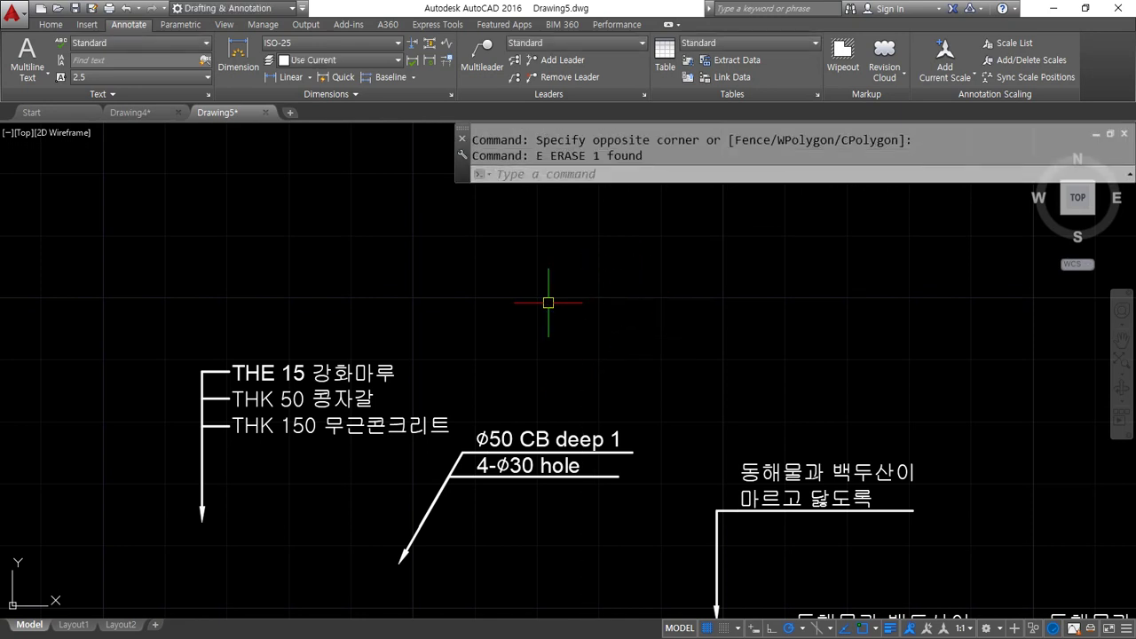
Try a second two-point quick leader in the same empty area, cancel at the text width and erase it
{"action": "type", "text": "le"}
{"action": "key", "text": "Return"}
{"action": "left_click", "coordinate": [502, 348]}
{"action": "left_click", "coordinate": [577, 307]}
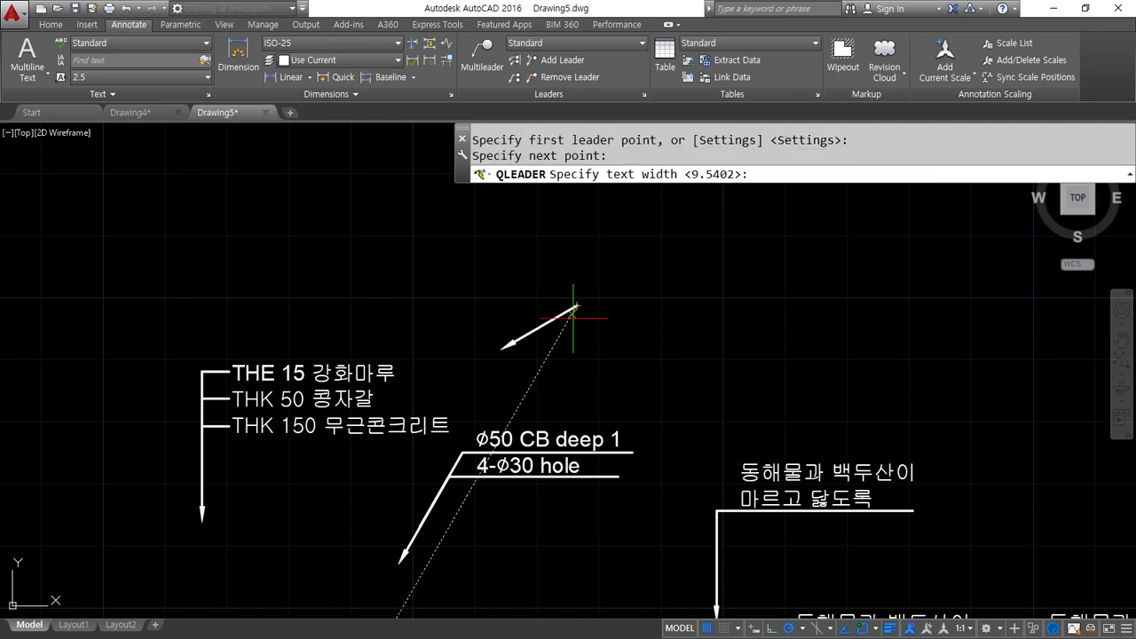
{"action": "key", "text": "Escape"}
{"action": "left_click", "coordinate": [452, 258]}
{"action": "left_click", "coordinate": [452, 259]}
{"action": "type", "text": "e"}
{"action": "key", "text": "Return"}
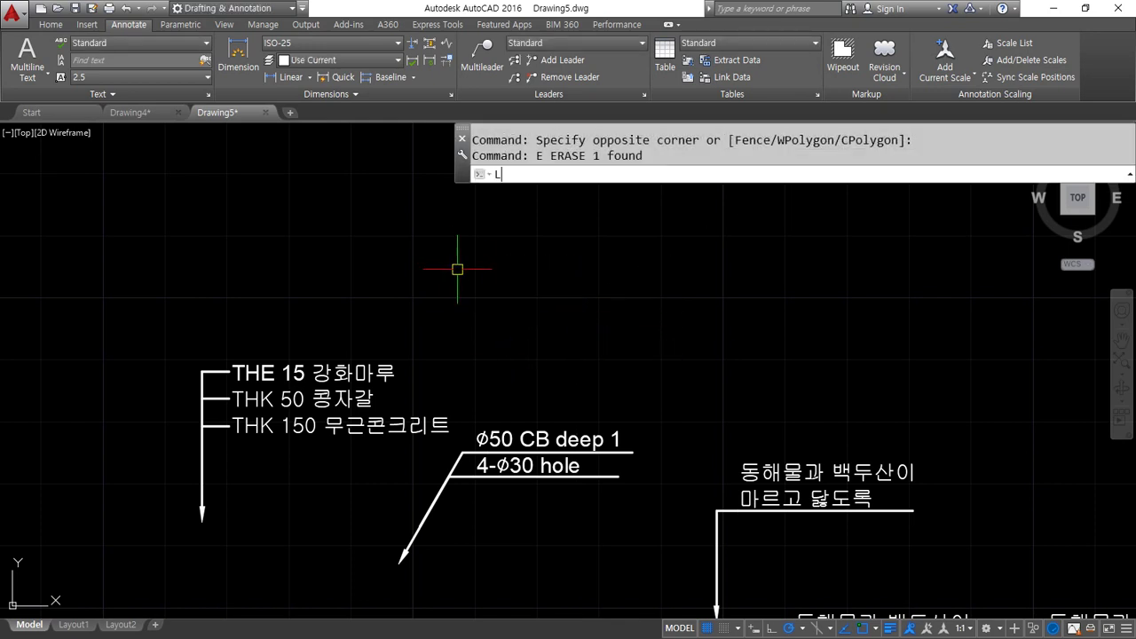
Start a new quick leader and raise the maximum number of points in its settings
{"action": "type", "text": "le"}
{"action": "key", "text": "Return"}
{"action": "type", "text": "s"}
{"action": "key", "text": "Return"}
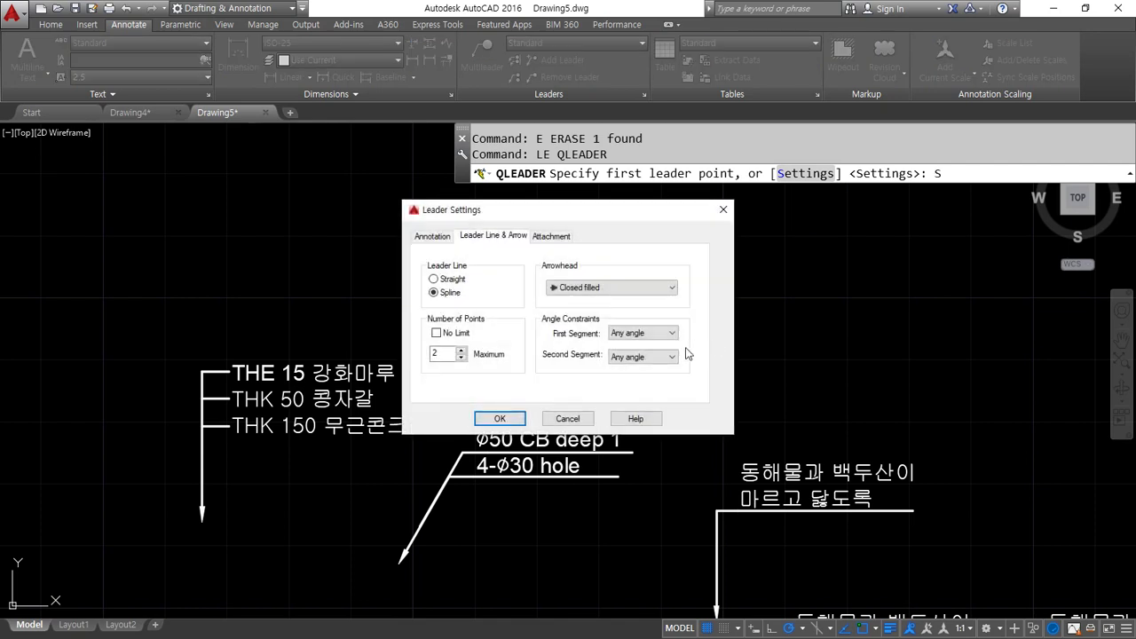
{"action": "left_click", "coordinate": [461, 349]}
{"action": "left_click", "coordinate": [487, 416]}
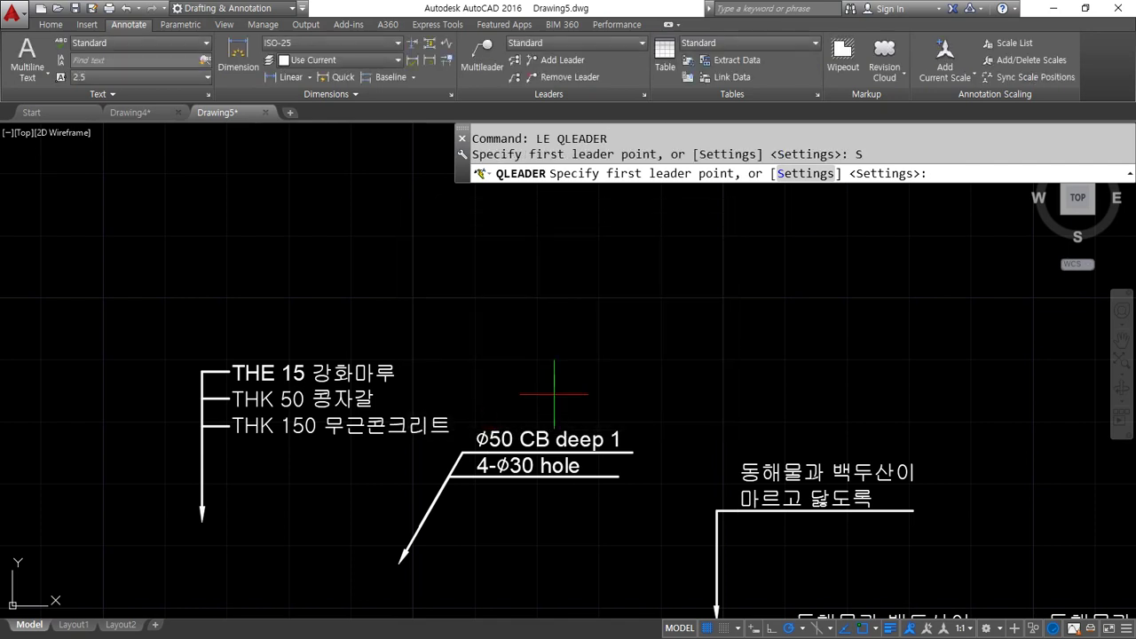
Draw a wavy four-point spline leader above the notes, accept the default text width and start its multiline text
{"action": "left_click", "coordinate": [496, 346]}
{"action": "left_click", "coordinate": [591, 343]}
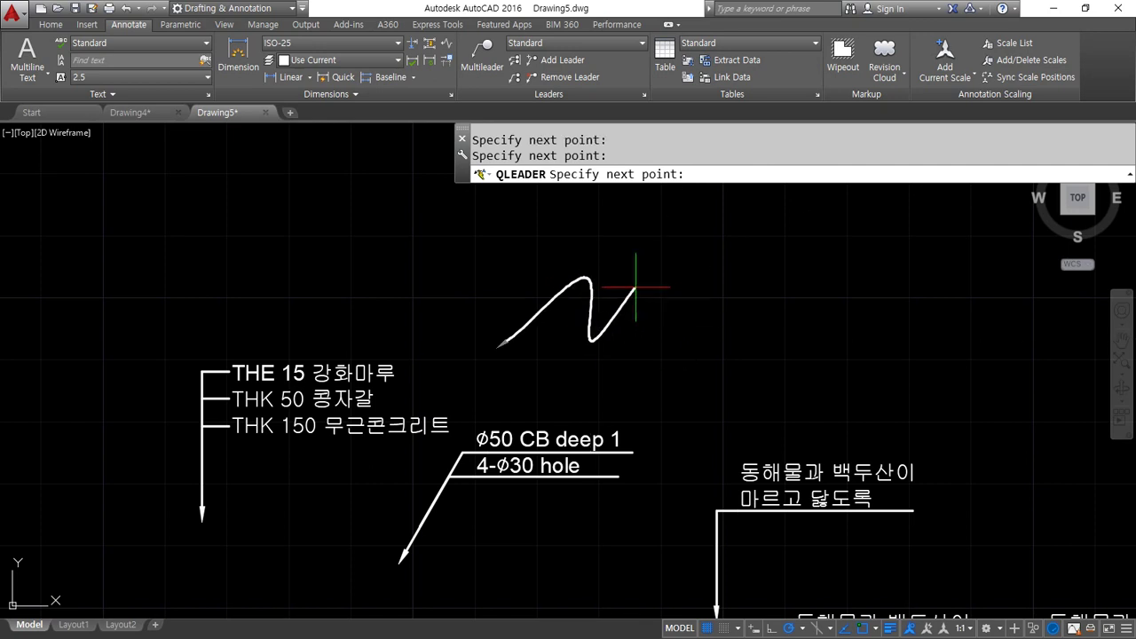
{"action": "scroll", "coordinate": [662, 277], "scroll_direction": "up", "scroll_amount": 2}
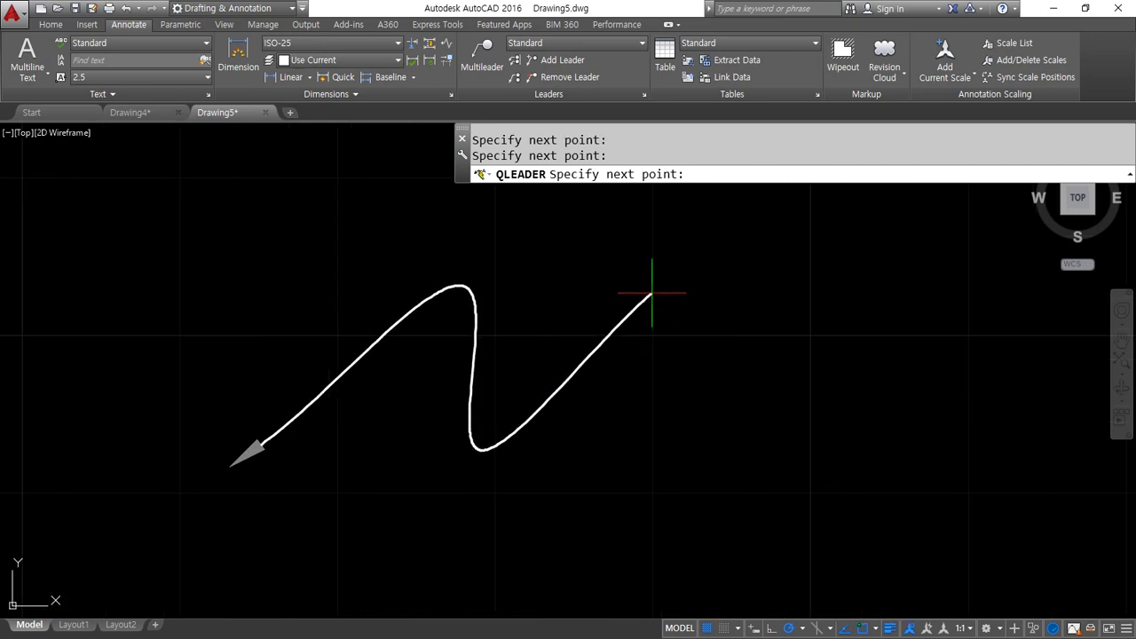
{"action": "left_click", "coordinate": [662, 283]}
{"action": "key", "text": "Return"}
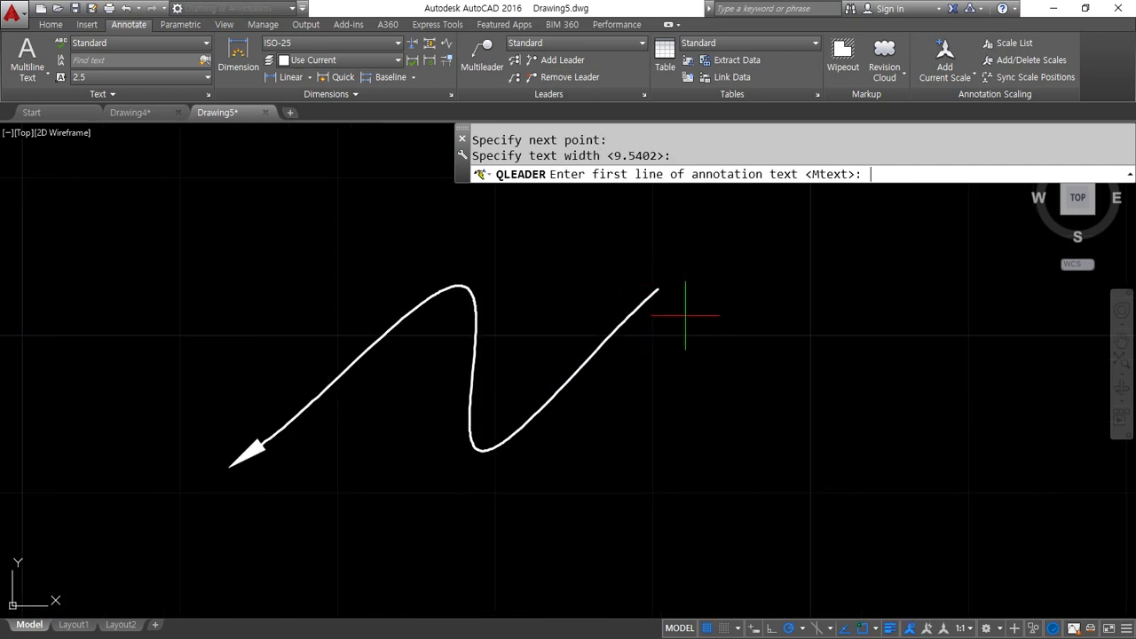
{"action": "key", "text": "Return"}
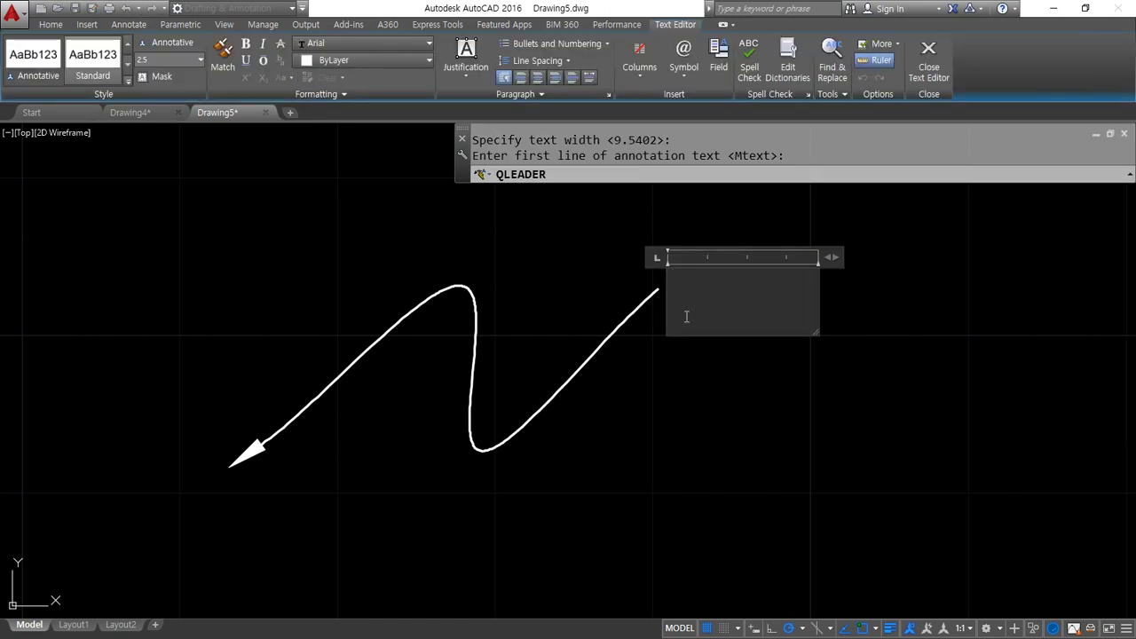
Enter the note "THK150 무근콘크리트" on the spline leader and widen its text box so it fits on one line
{"action": "type", "text": "THK"}
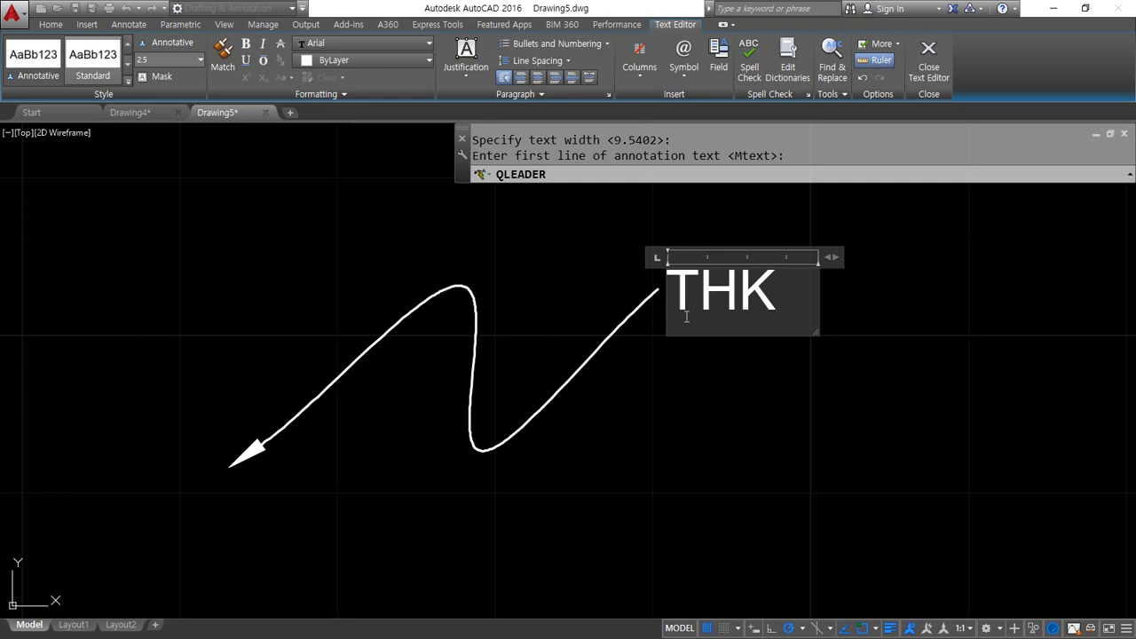
{"action": "type", "text": "150"}
{"action": "key", "text": "Return"}
{"action": "type", "text": "윽"}
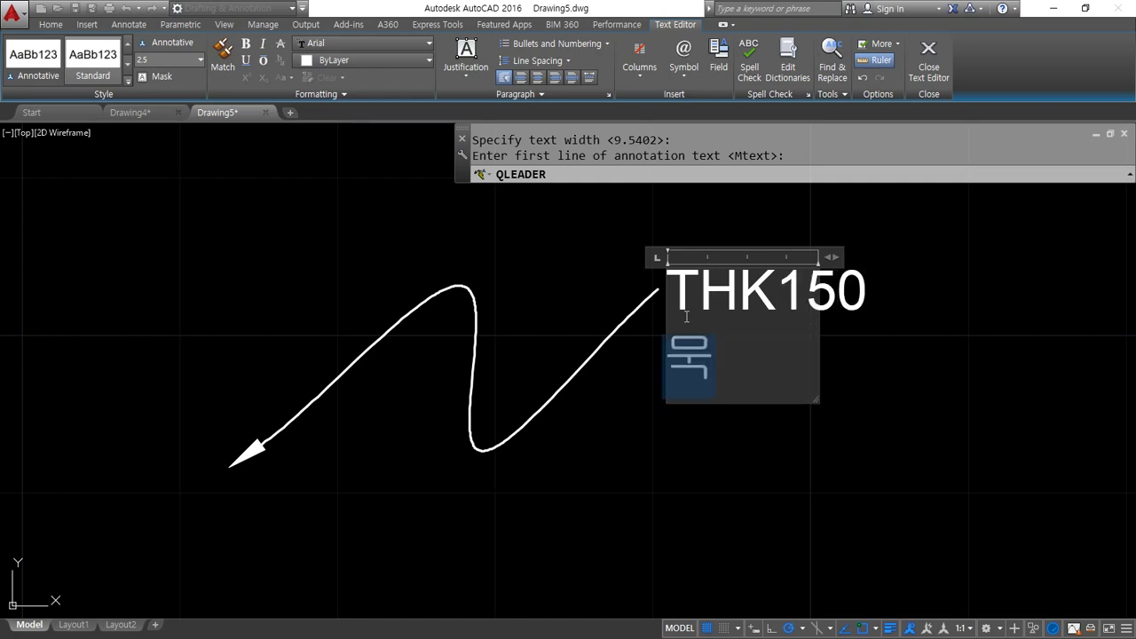
{"action": "type", "text": "근 콘크리트"}
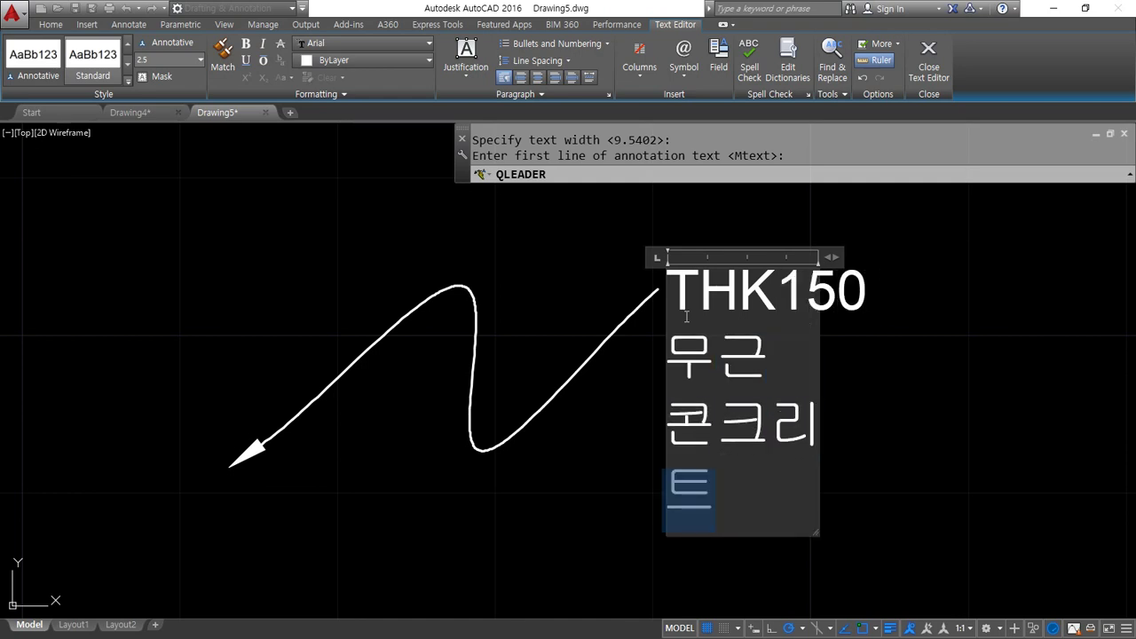
{"action": "key", "text": "Hangul"}
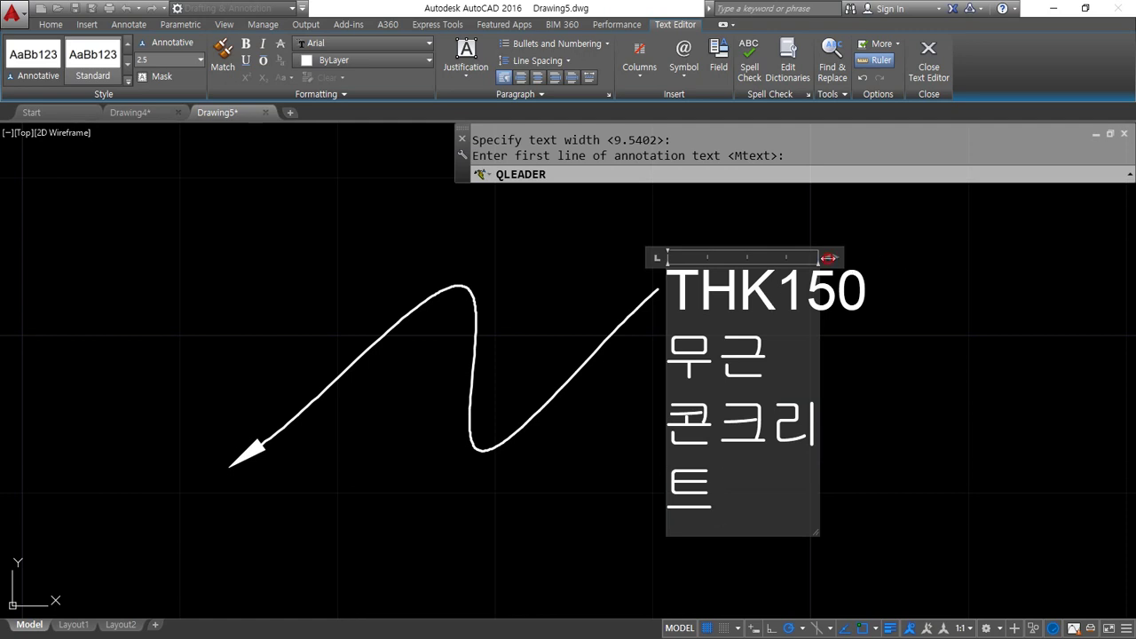
{"action": "left_click_drag", "start_coordinate": [838, 257], "coordinate": [1129, 256]}
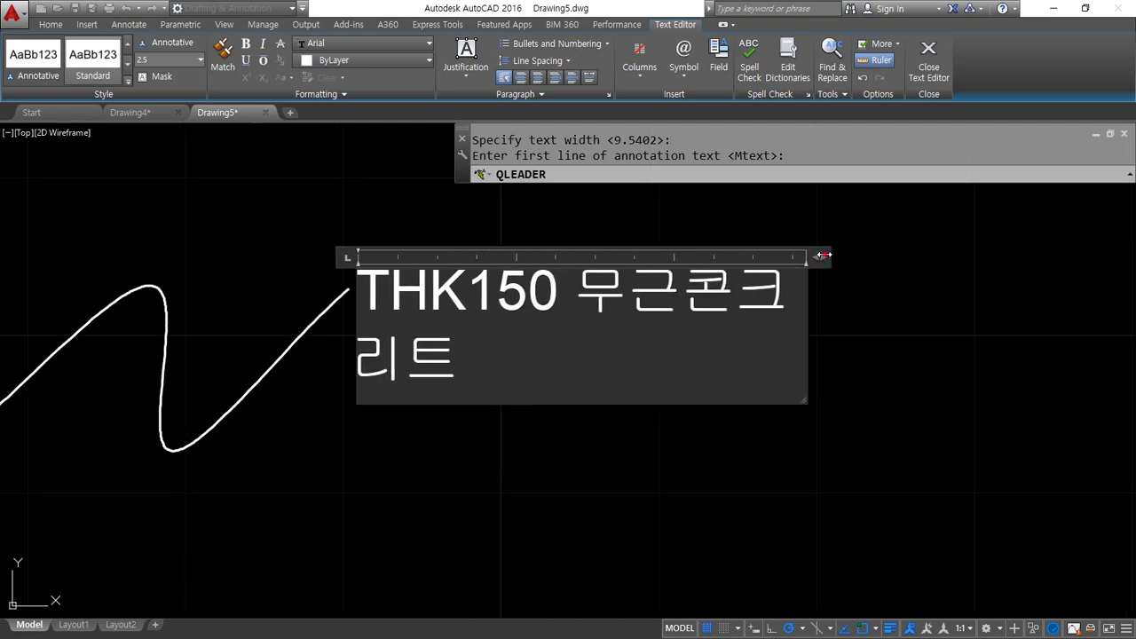
{"action": "left_click_drag", "start_coordinate": [823, 256], "coordinate": [980, 256]}
{"action": "left_click", "coordinate": [880, 409]}
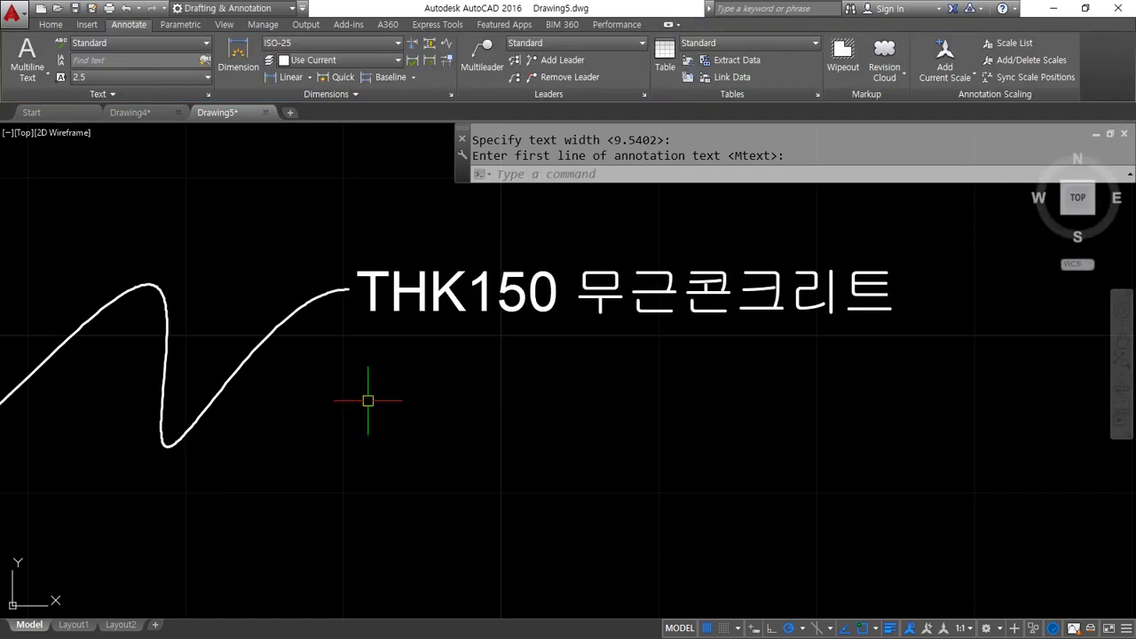
Start a new quick leader and set its maximum number of points to 3 and its arrowhead to Dot
{"action": "scroll", "coordinate": [408, 391], "scroll_direction": "down", "scroll_amount": 3}
{"action": "scroll", "coordinate": [355, 391], "scroll_direction": "up", "scroll_amount": 2}
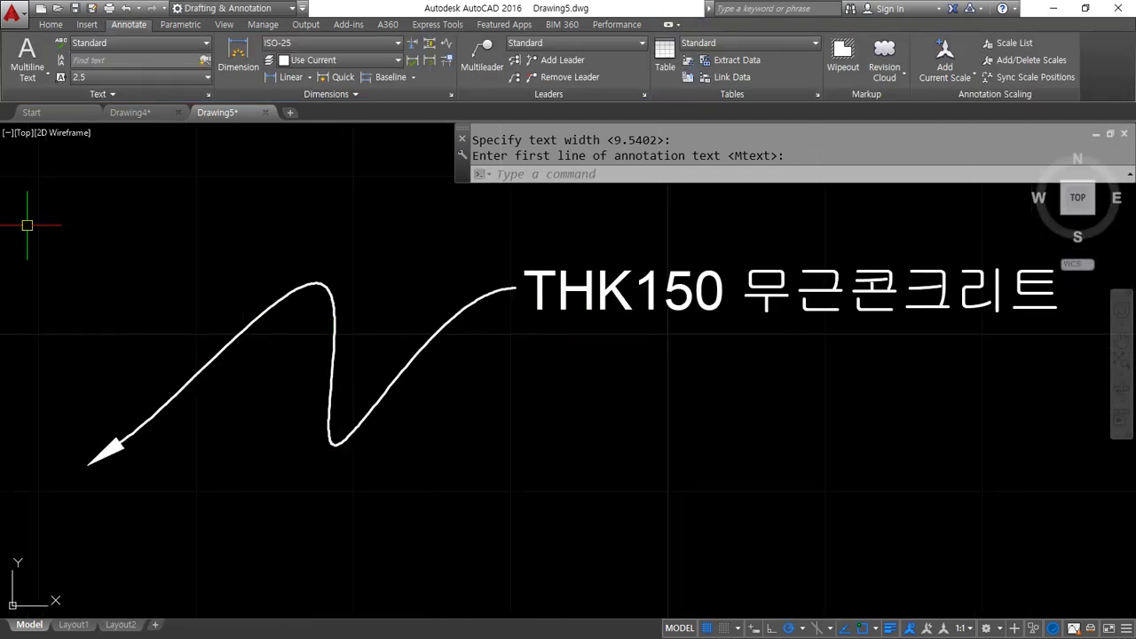
{"action": "scroll", "coordinate": [516, 427], "scroll_direction": "down", "scroll_amount": 4}
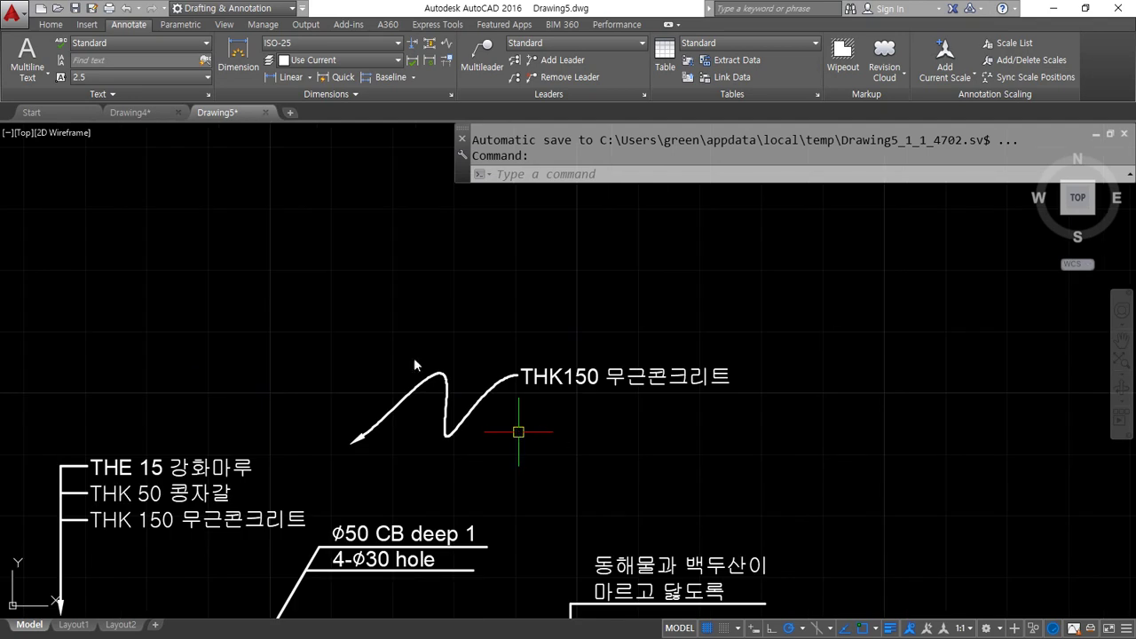
{"action": "middle_click_drag", "start_coordinate": [243, 316], "coordinate": [334, 407]}
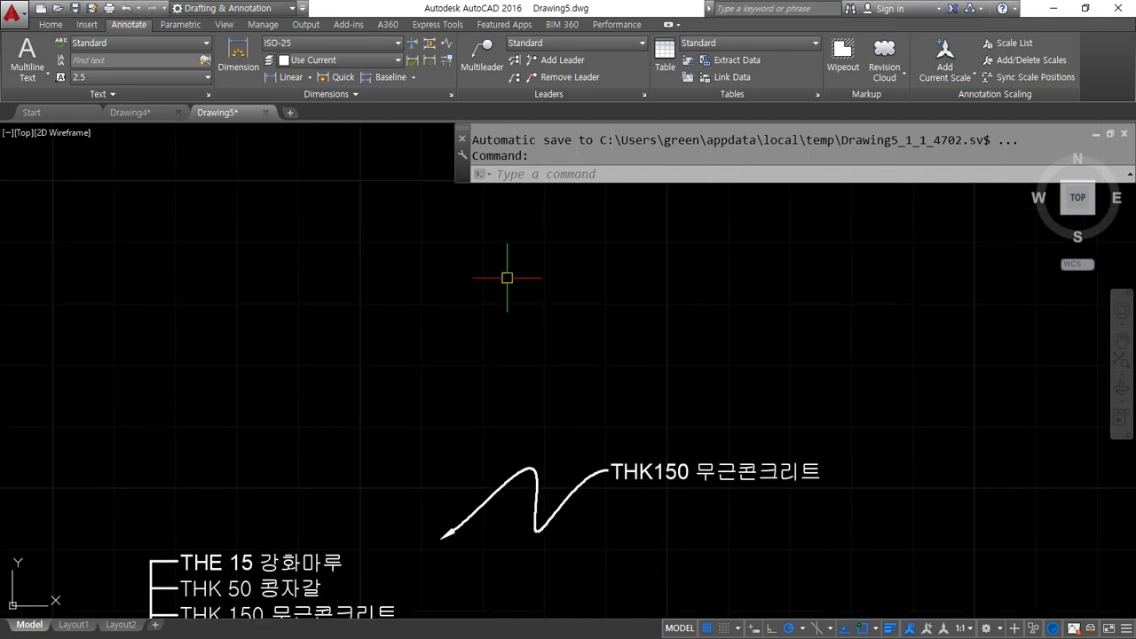
{"action": "type", "text": "LE"}
{"action": "key", "text": "Return"}
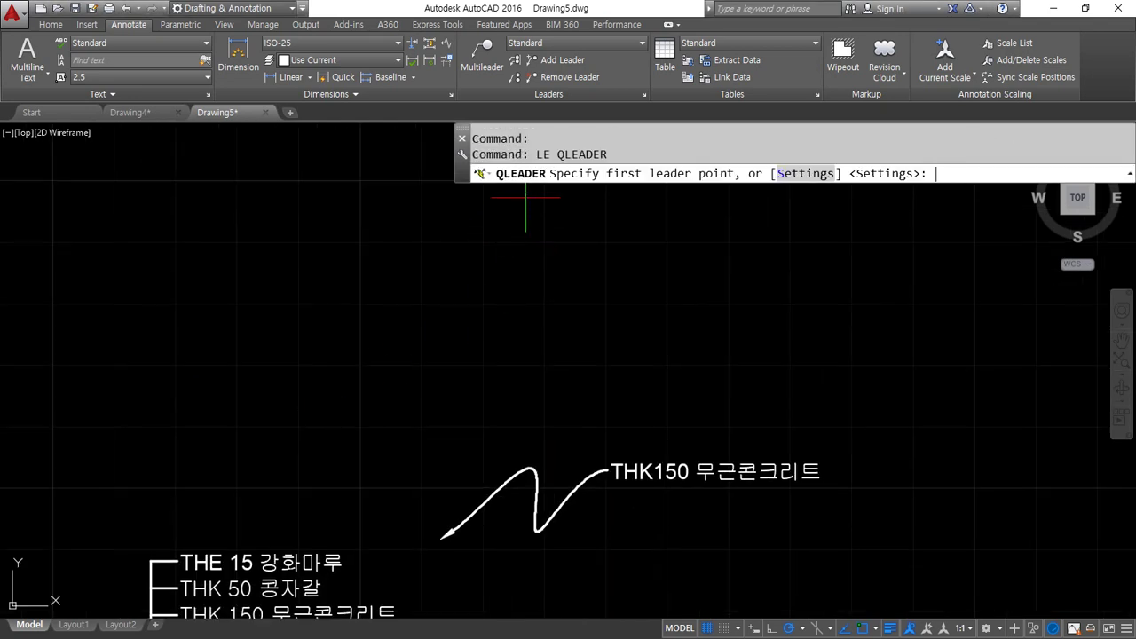
{"action": "left_click", "coordinate": [807, 174]}
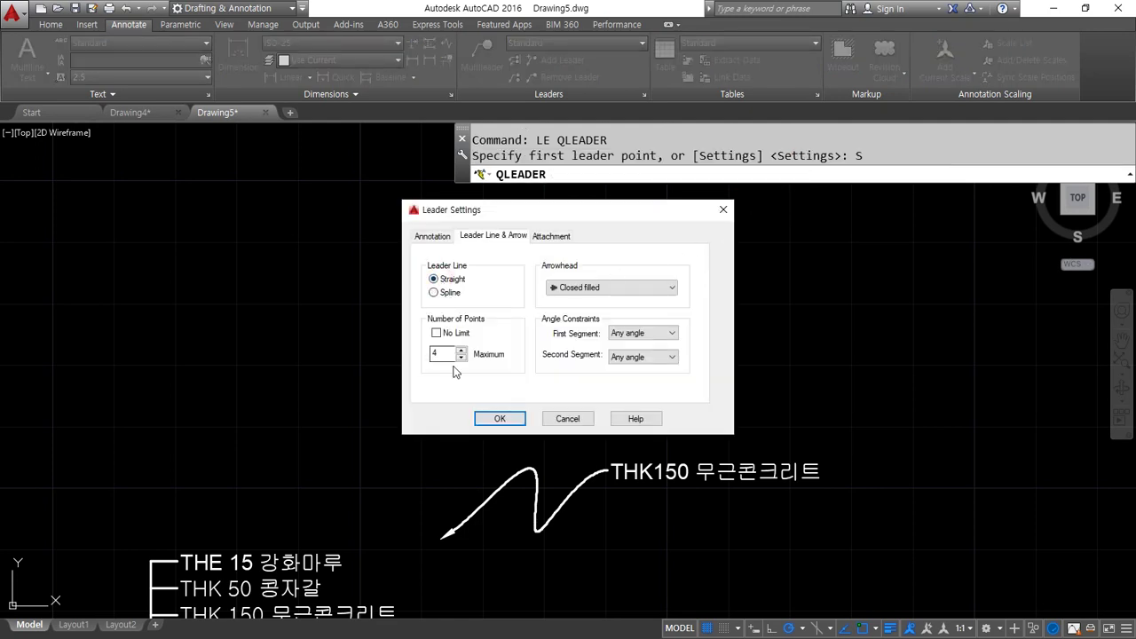
{"action": "mouse_move", "coordinate": [452, 366]}
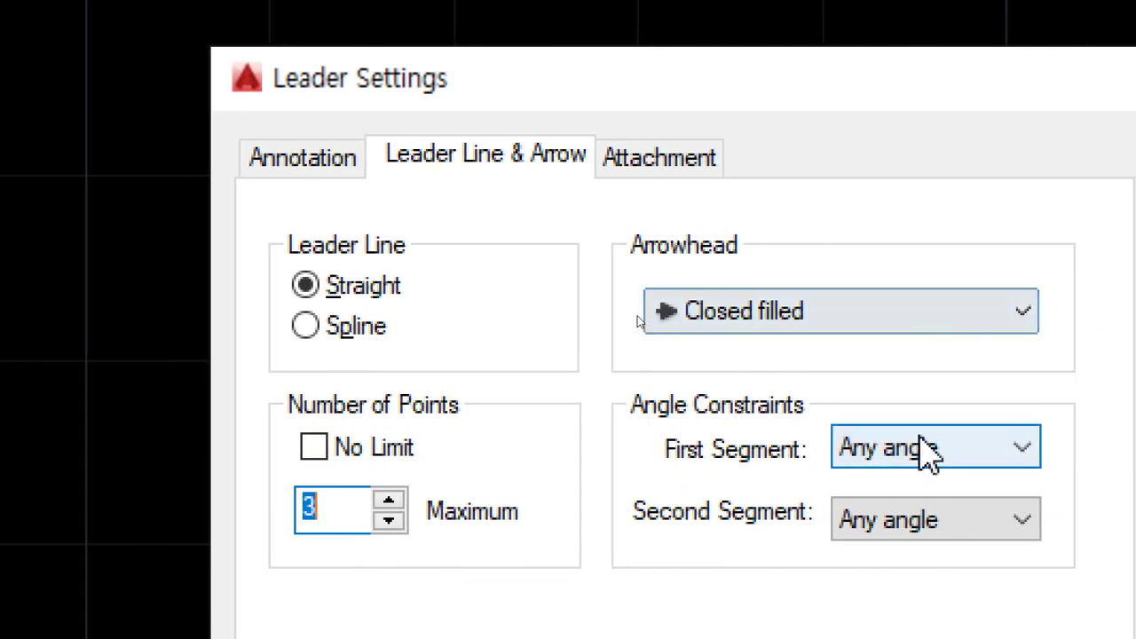
{"action": "left_click", "coordinate": [934, 328]}
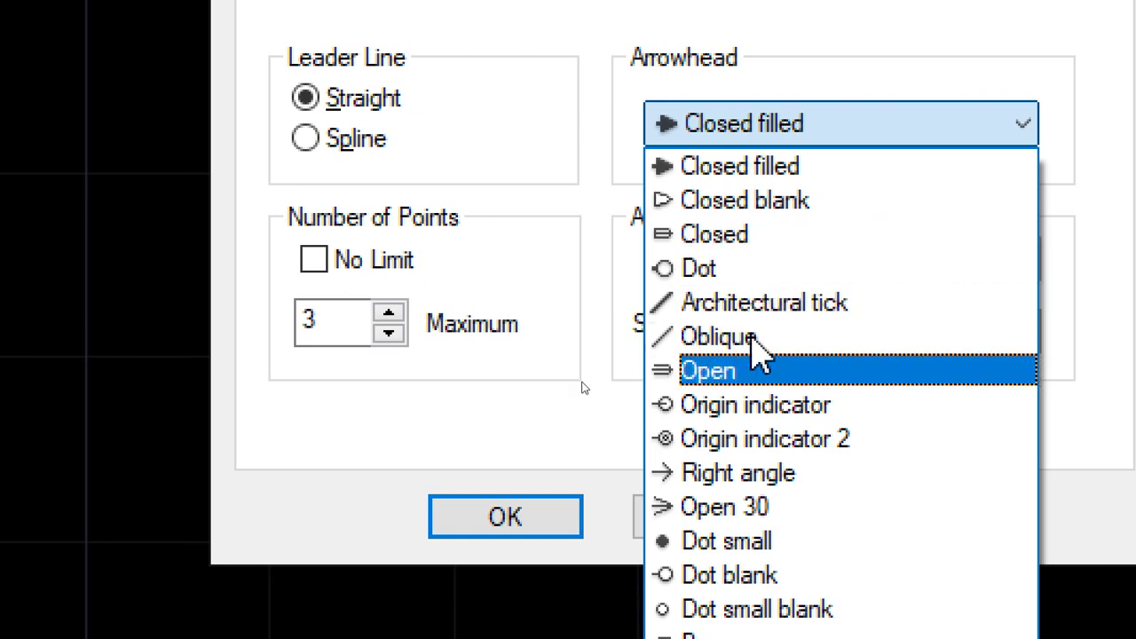
{"action": "left_click", "coordinate": [735, 276]}
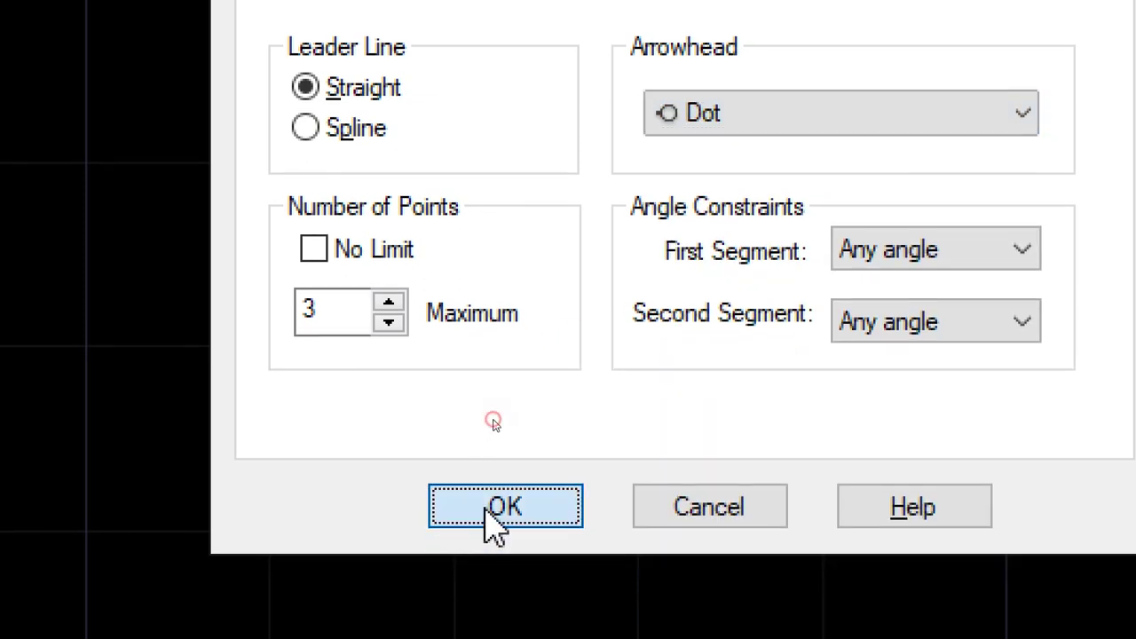
{"action": "left_click", "coordinate": [487, 512]}
Draw a three-point leader with a vertical segment and short horizontal landing beside the spline leader, keep the default text width and enter EHDGOA
{"action": "scroll", "coordinate": [426, 411], "scroll_direction": "up", "scroll_amount": 2}
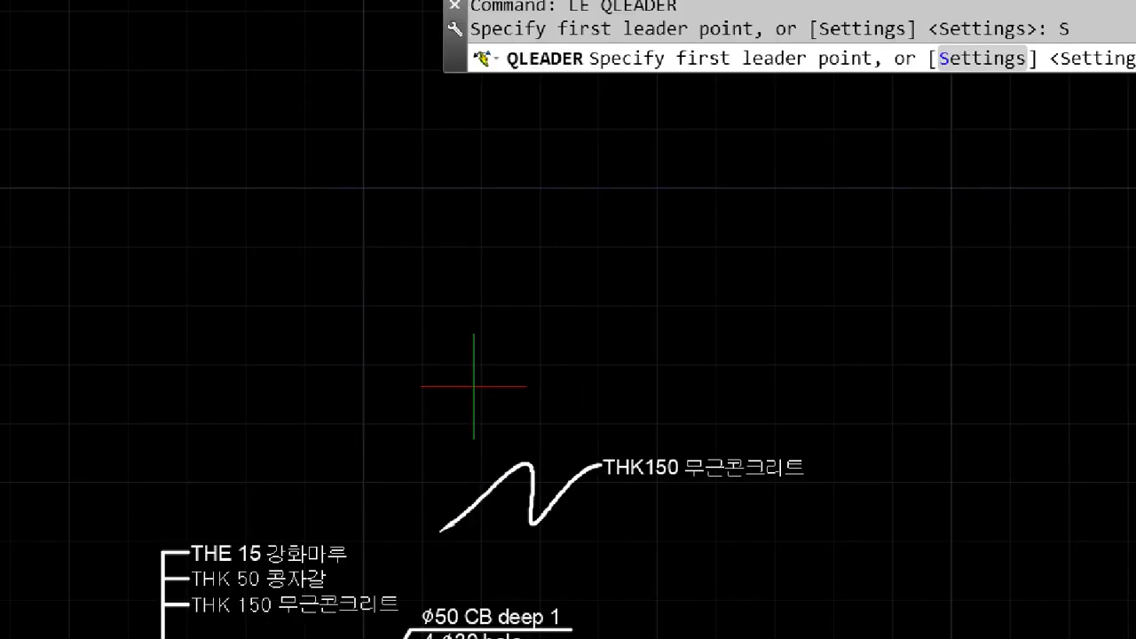
{"action": "scroll", "coordinate": [429, 417], "scroll_direction": "up", "scroll_amount": 3}
{"action": "scroll", "coordinate": [340, 388], "scroll_direction": "down", "scroll_amount": 2}
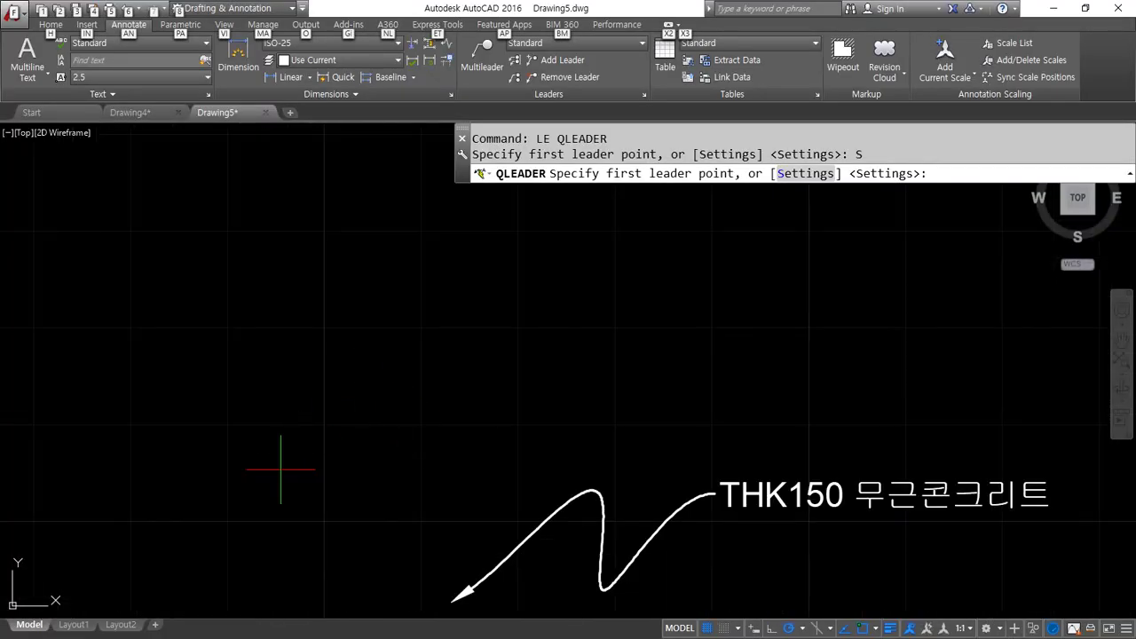
{"action": "left_click", "coordinate": [280, 484]}
{"action": "left_click", "coordinate": [281, 328]}
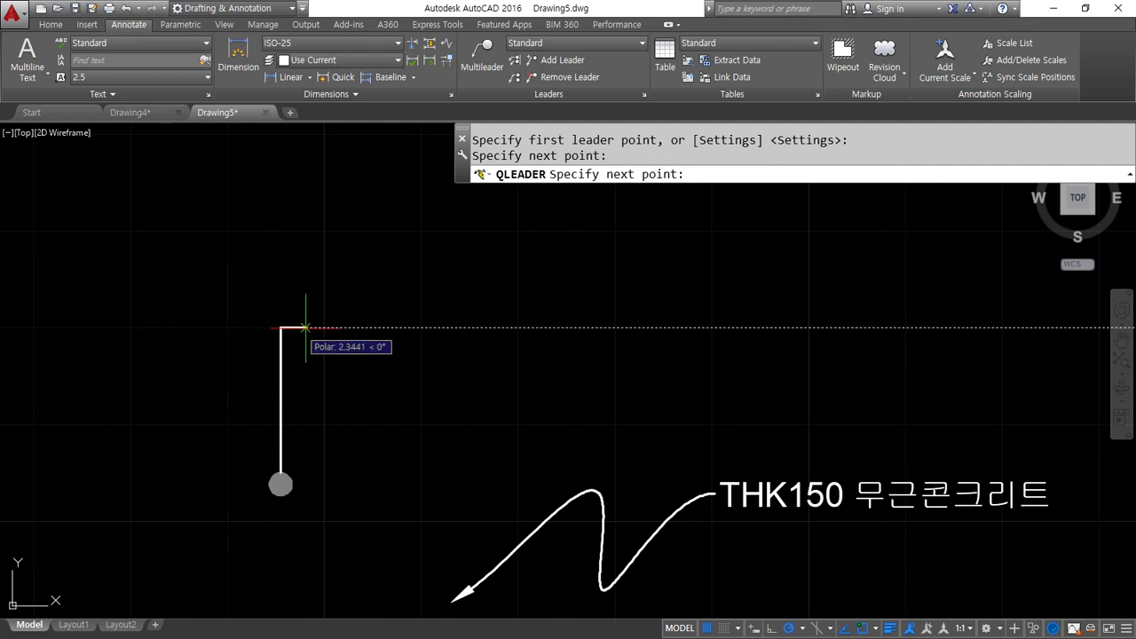
{"action": "left_click", "coordinate": [319, 327]}
{"action": "key", "text": "Return"}
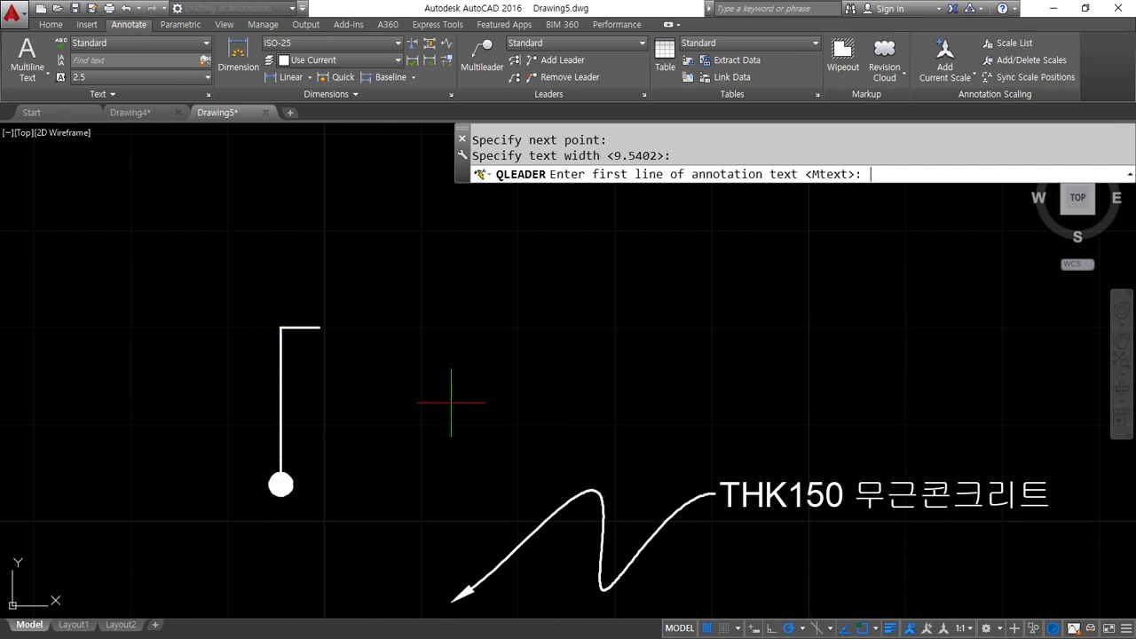
{"action": "key", "text": "Return"}
{"action": "type", "text": "EHDGOA"}
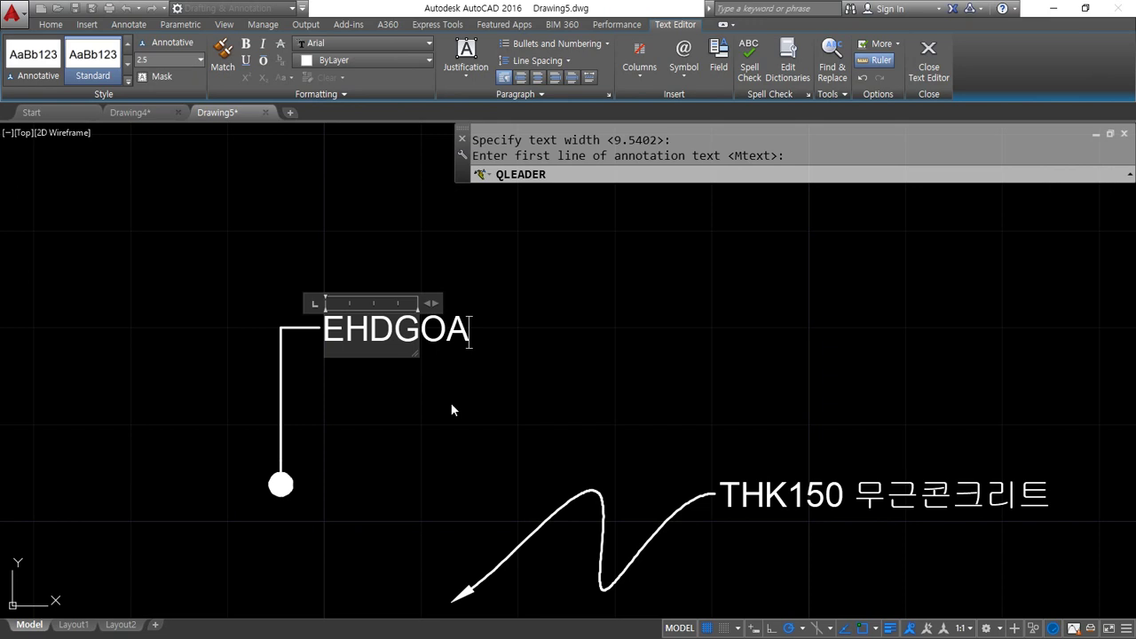
{"action": "left_click", "coordinate": [451, 404]}
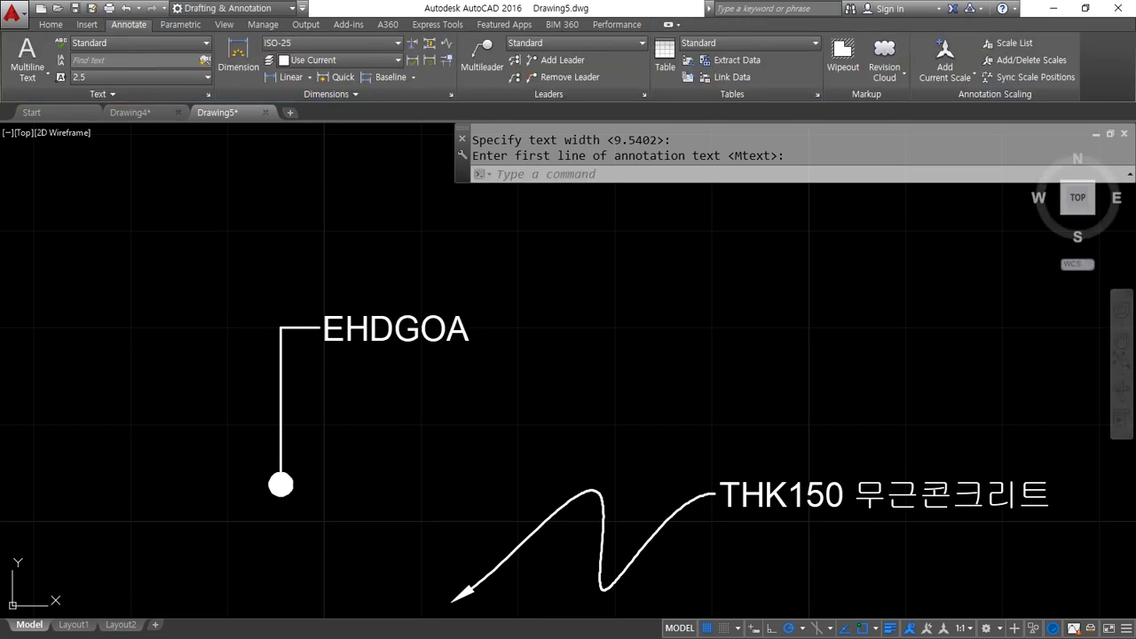
Start another quick leader and set its arrowhead to Datum triangle filled and its annotation type to Tolerance
{"action": "scroll", "coordinate": [252, 488], "scroll_direction": "up", "scroll_amount": 2}
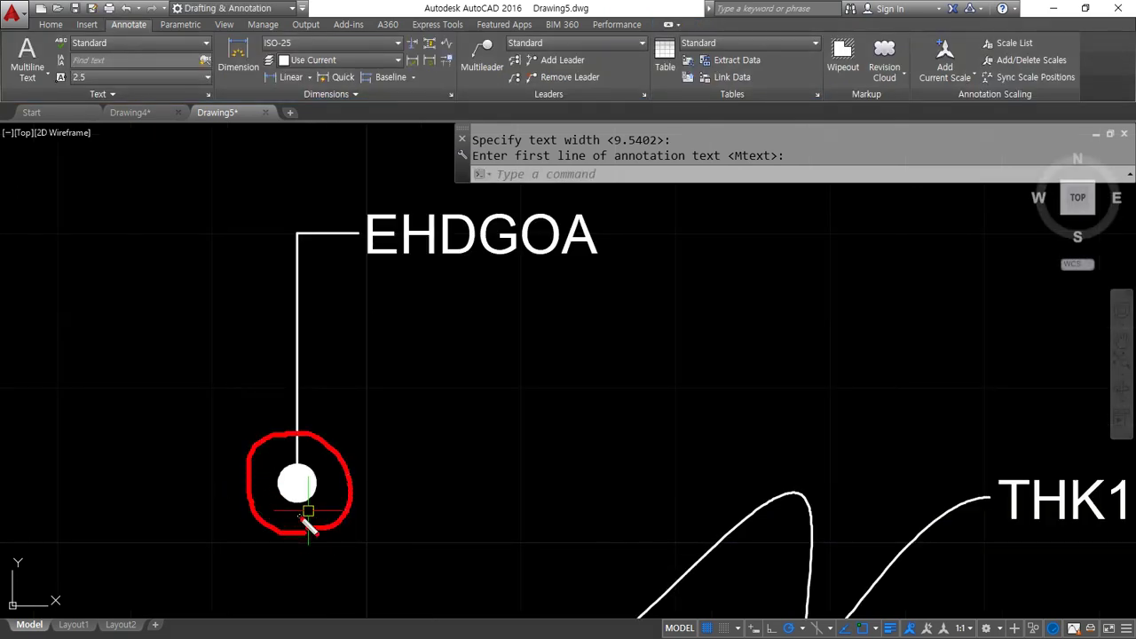
{"action": "scroll", "coordinate": [647, 381], "scroll_direction": "down", "scroll_amount": 1}
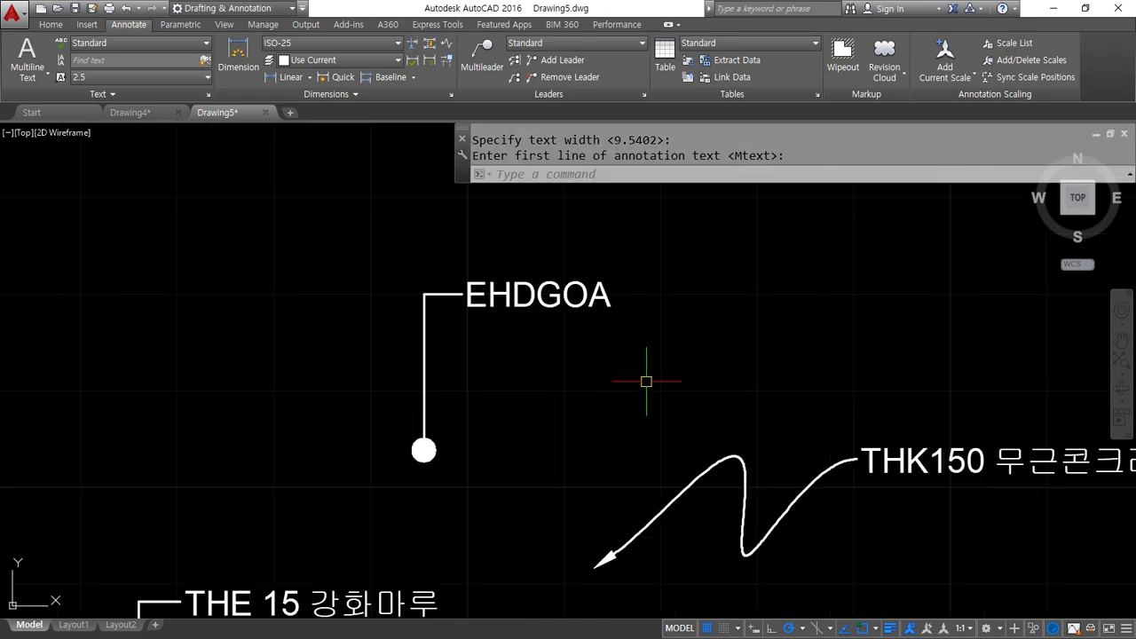
{"action": "middle_click_drag", "start_coordinate": [647, 381], "coordinate": [563, 373]}
{"action": "type", "text": "le"}
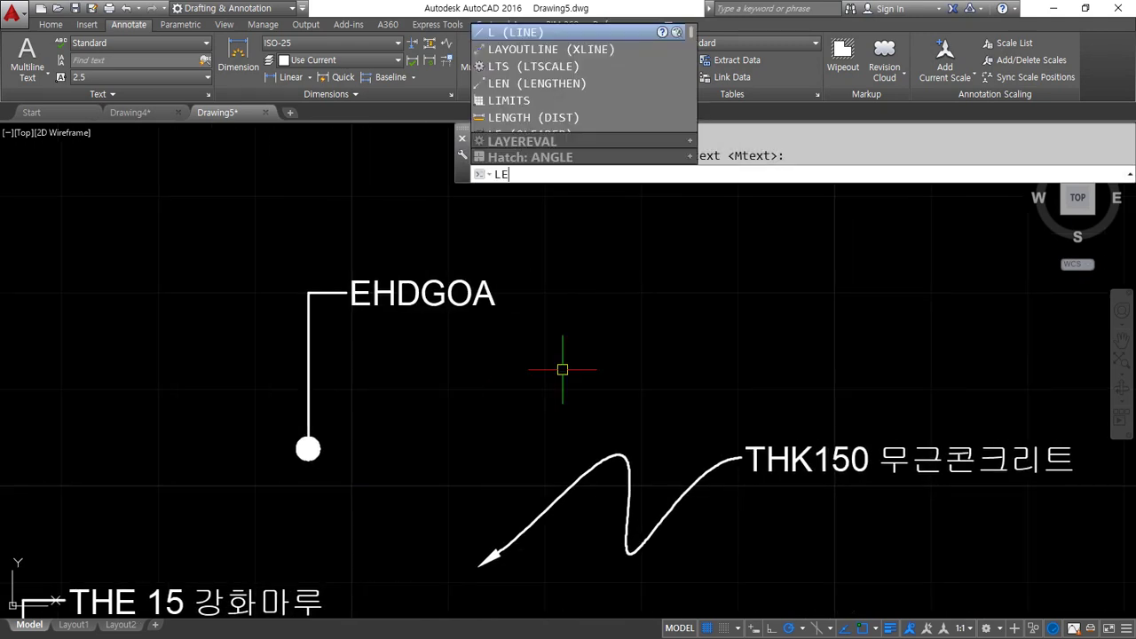
{"action": "key", "text": "Return"}
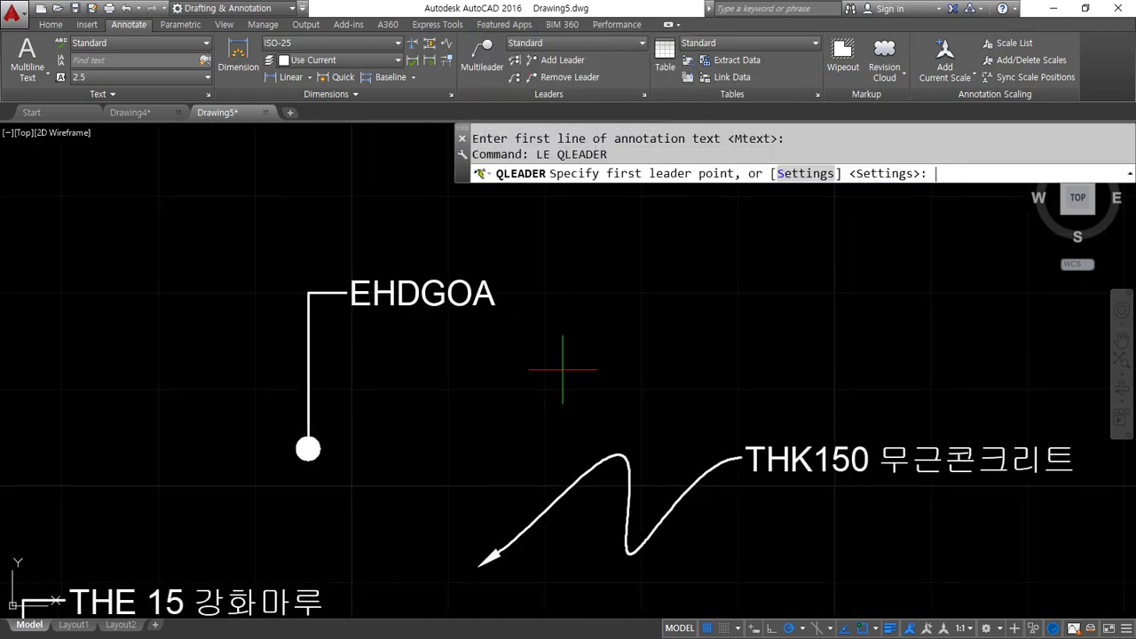
{"action": "left_click", "coordinate": [805, 174]}
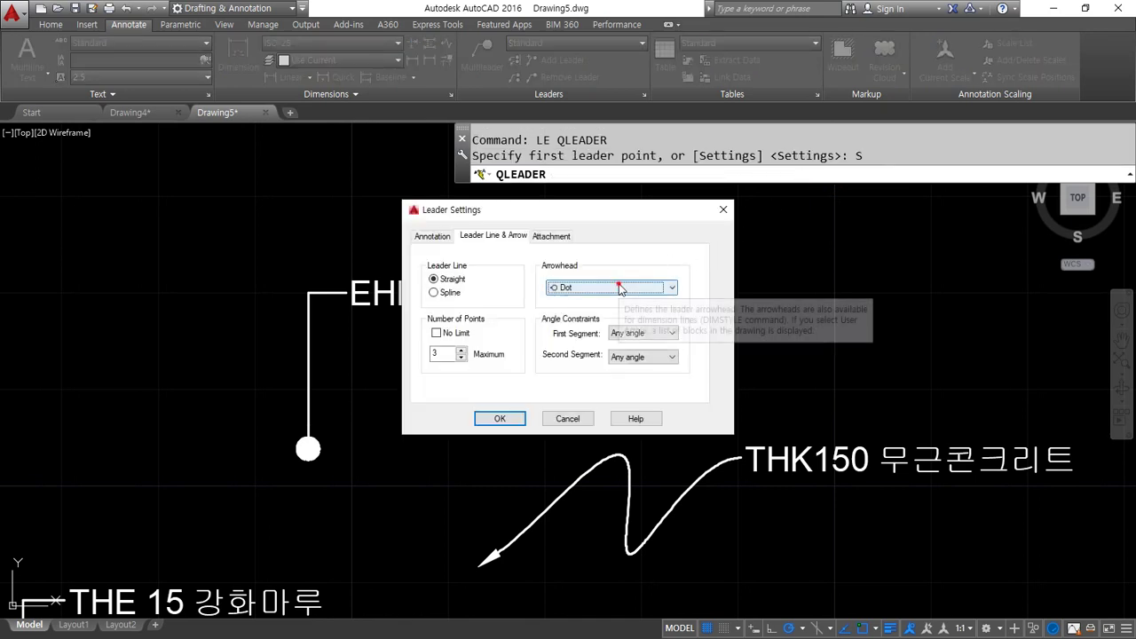
{"action": "left_click", "coordinate": [665, 287]}
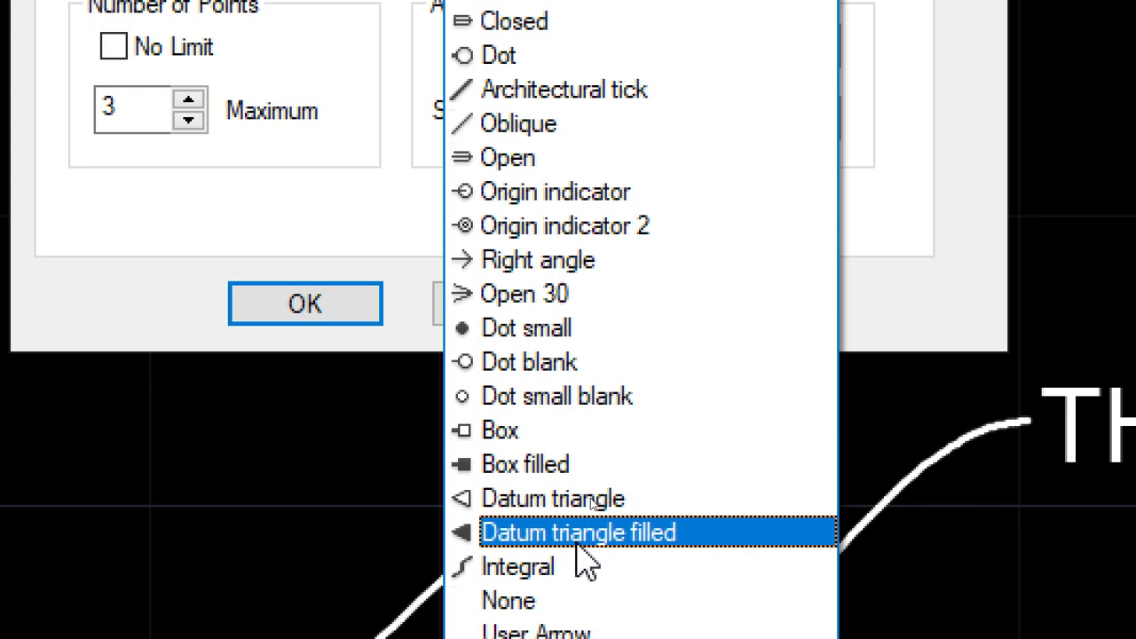
{"action": "left_click", "coordinate": [582, 536]}
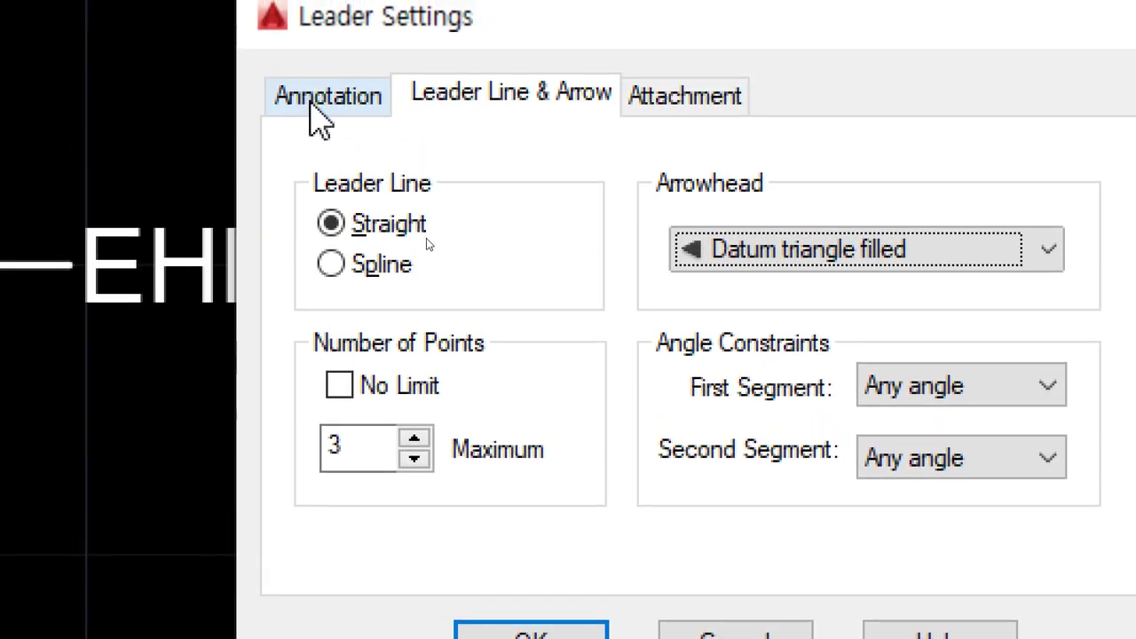
{"action": "left_click", "coordinate": [315, 105]}
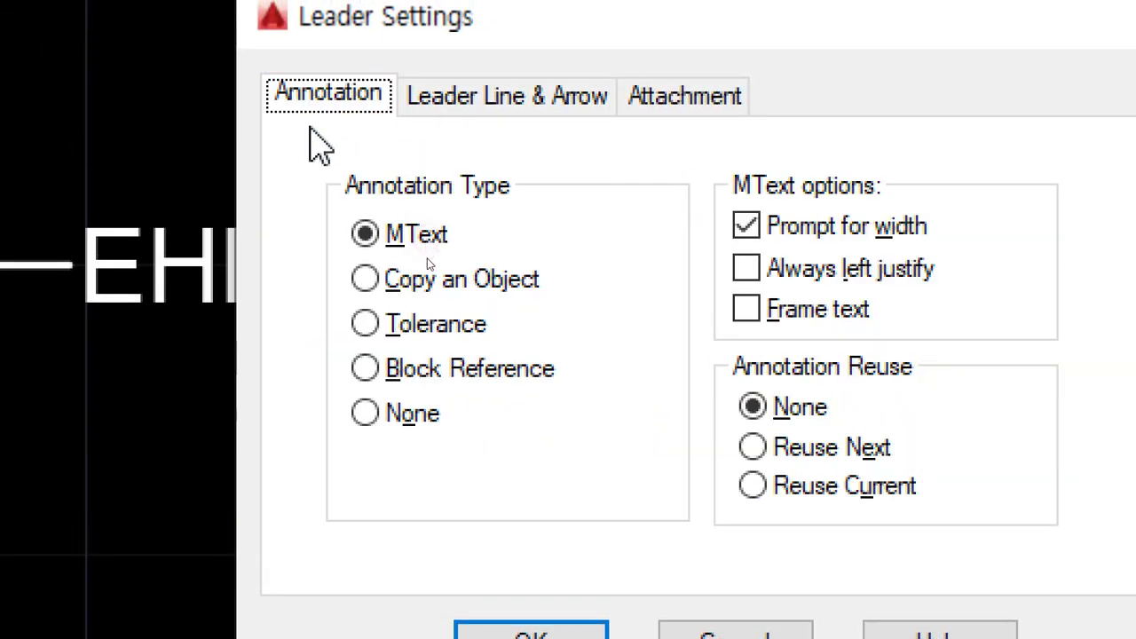
{"action": "left_click", "coordinate": [388, 329]}
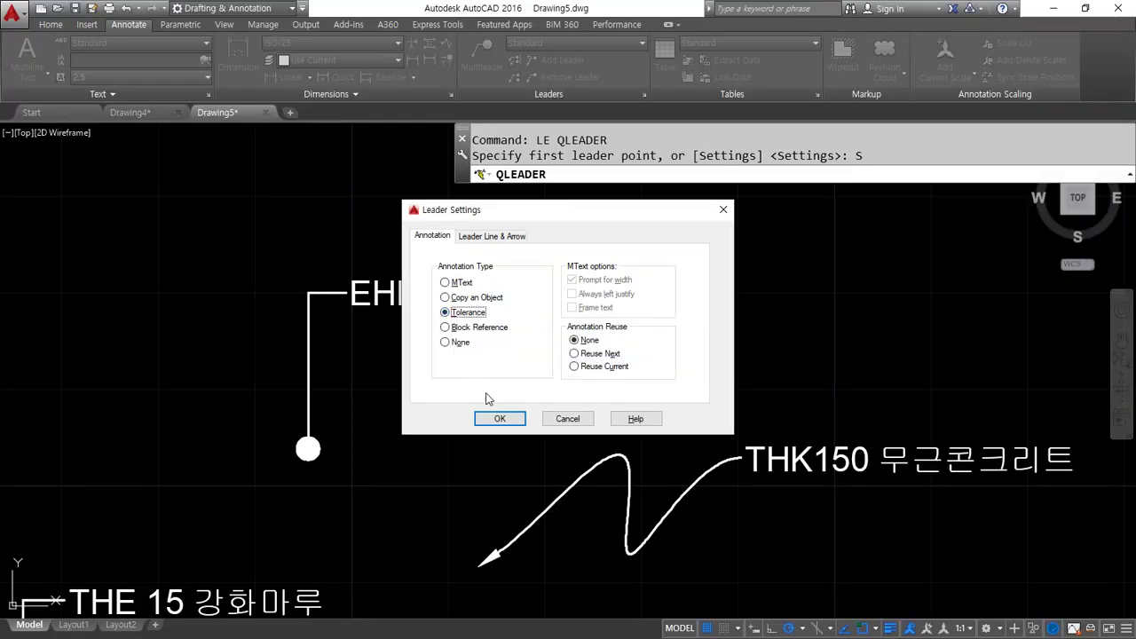
{"action": "left_click", "coordinate": [493, 419]}
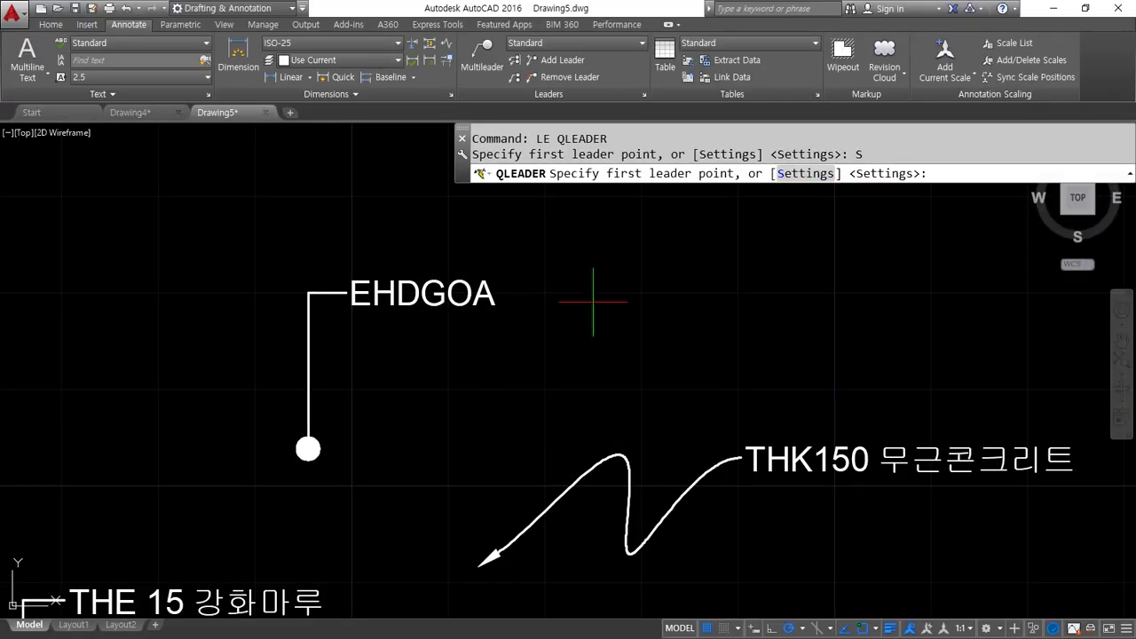
Draw the tolerance leader between EHDGOA and the spline leader, with a vertical segment about 10 units long and a short horizontal landing
{"action": "left_click", "coordinate": [616, 381]}
{"action": "scroll", "coordinate": [619, 302], "scroll_direction": "up", "scroll_amount": 4}
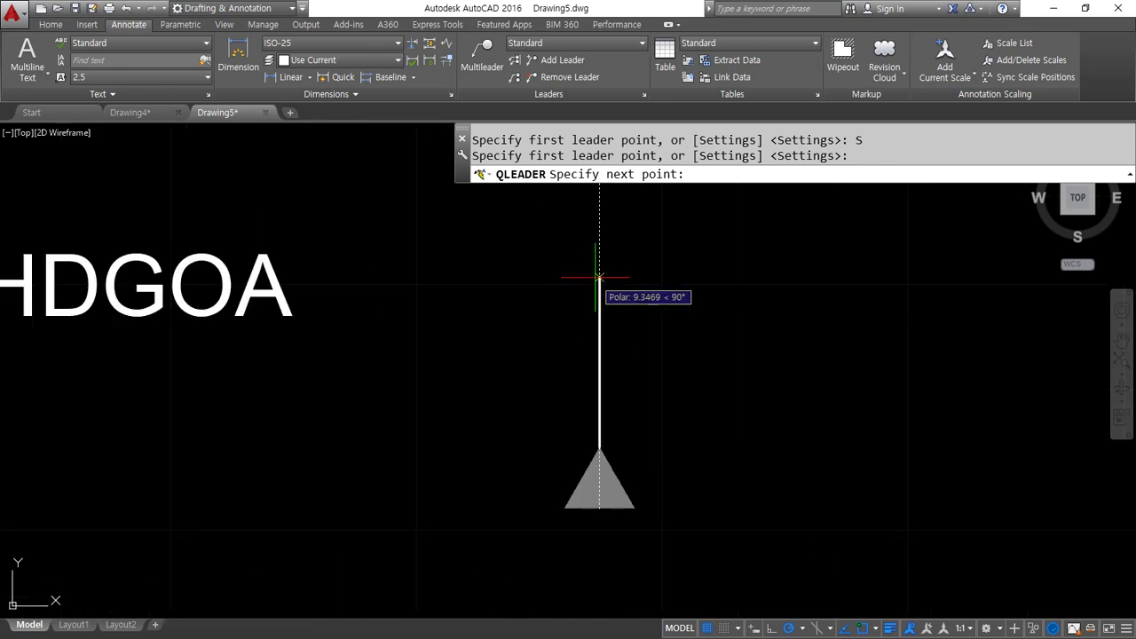
{"action": "mouse_move", "coordinate": [602, 408]}
{"action": "left_mouse_down"}
{"action": "mouse_move", "coordinate": [586, 561]}
{"action": "mouse_move", "coordinate": [629, 423]}
{"action": "left_mouse_up"}
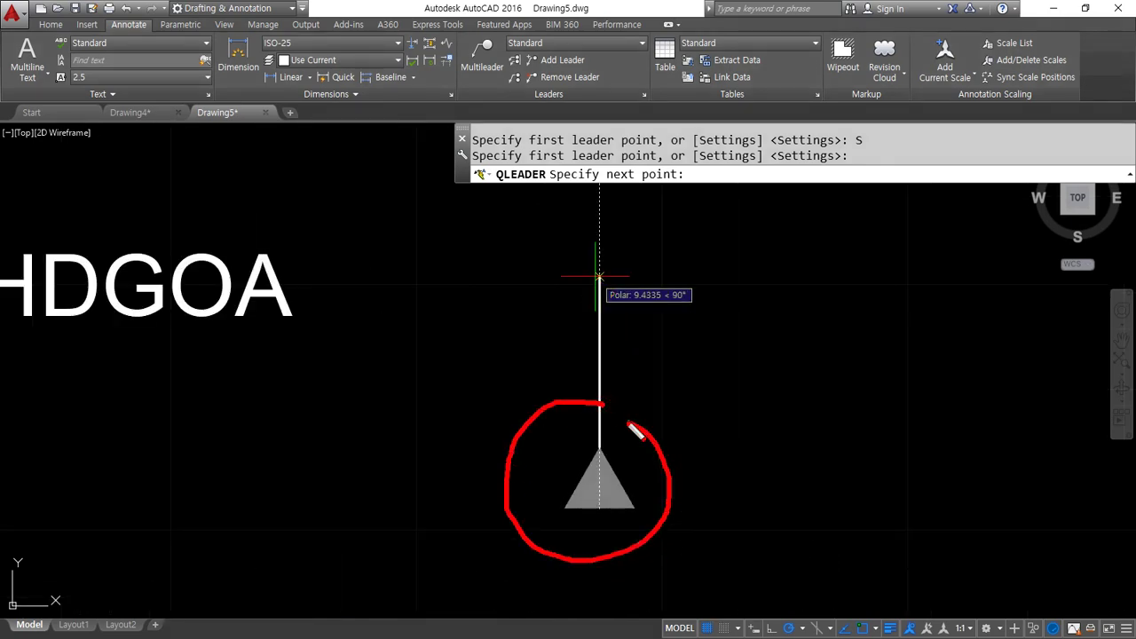
{"action": "mouse_move", "coordinate": [661, 458]}
{"action": "left_mouse_down"}
{"action": "mouse_move", "coordinate": [689, 449]}
{"action": "mouse_move", "coordinate": [707, 465]}
{"action": "left_mouse_up"}
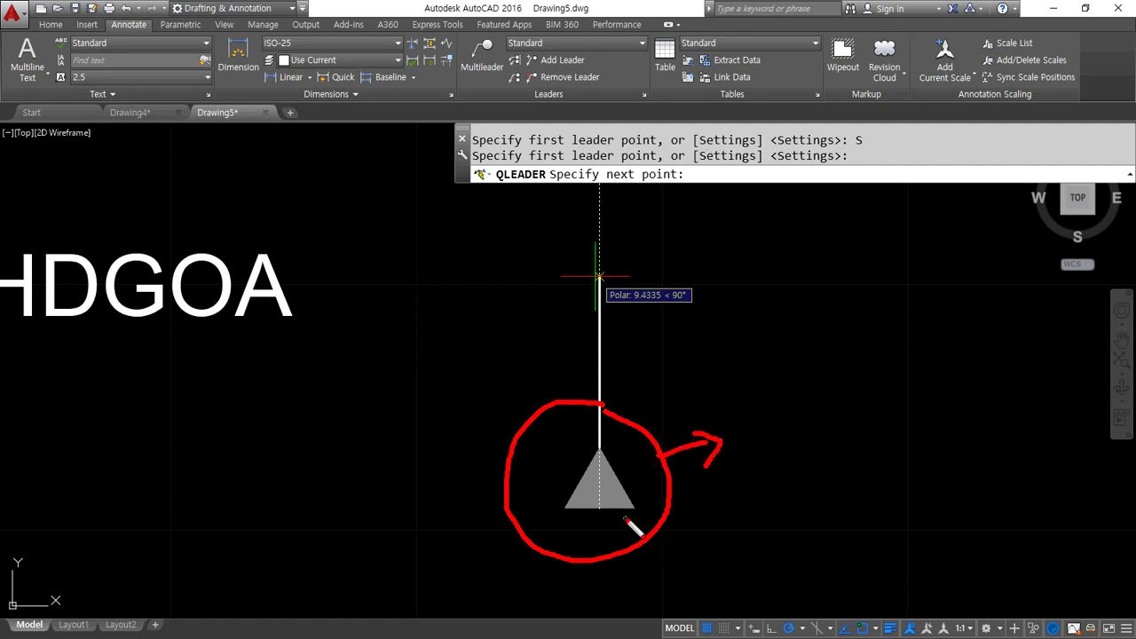
{"action": "mouse_move", "coordinate": [619, 508]}
{"action": "left_mouse_down"}
{"action": "mouse_move", "coordinate": [280, 506]}
{"action": "mouse_move", "coordinate": [1035, 506]}
{"action": "left_mouse_up"}
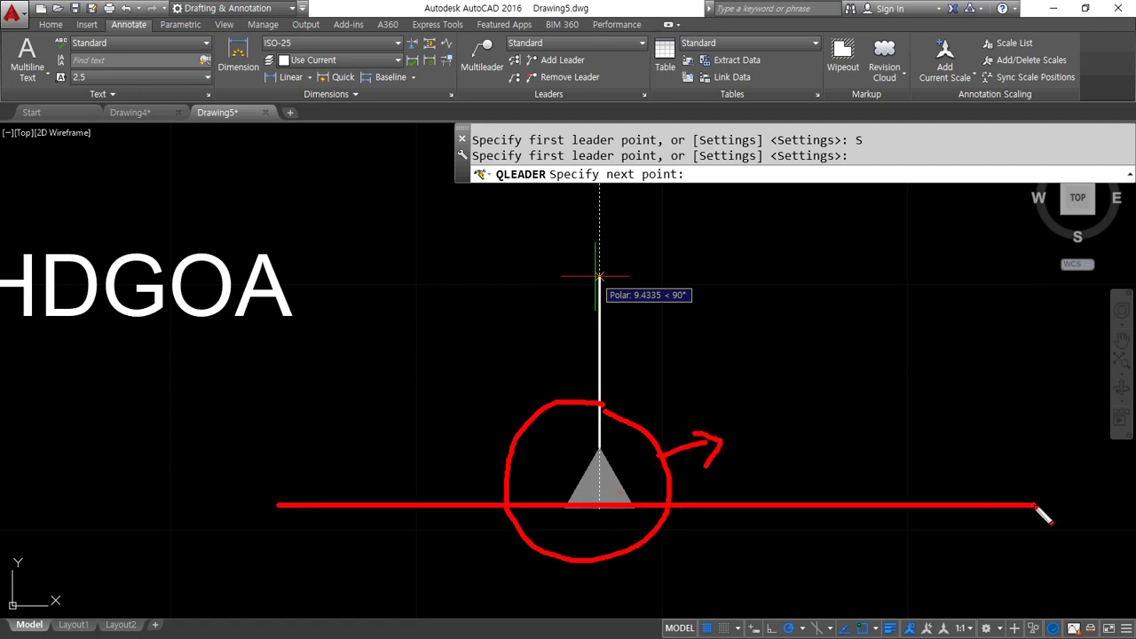
{"action": "key", "text": "Escape"}
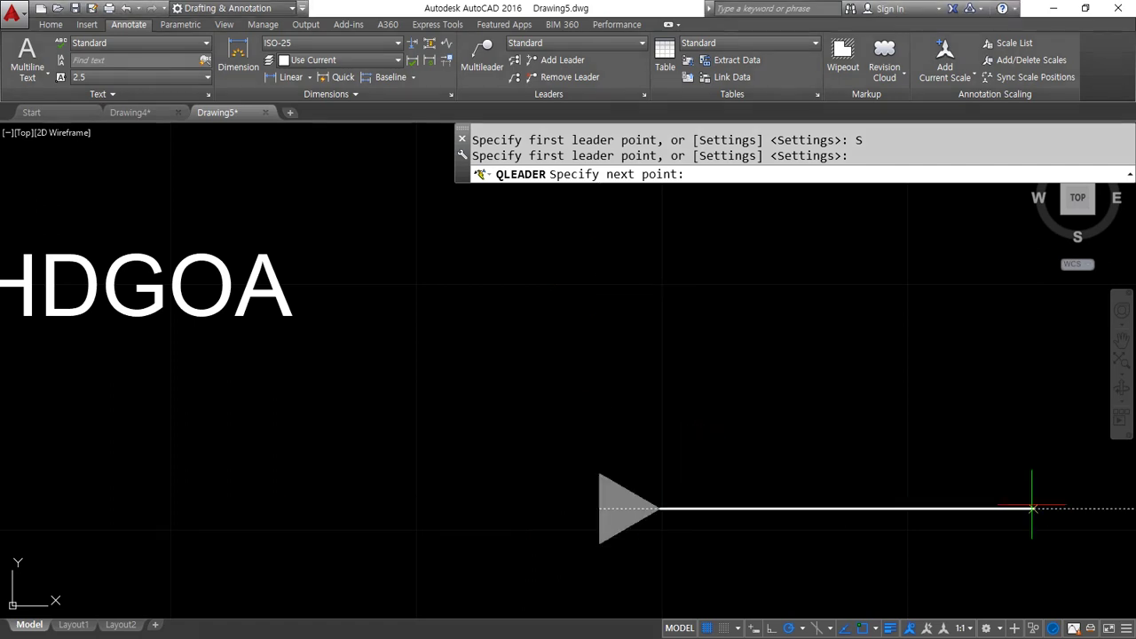
{"action": "left_click", "coordinate": [600, 266]}
{"action": "left_click", "coordinate": [685, 266]}
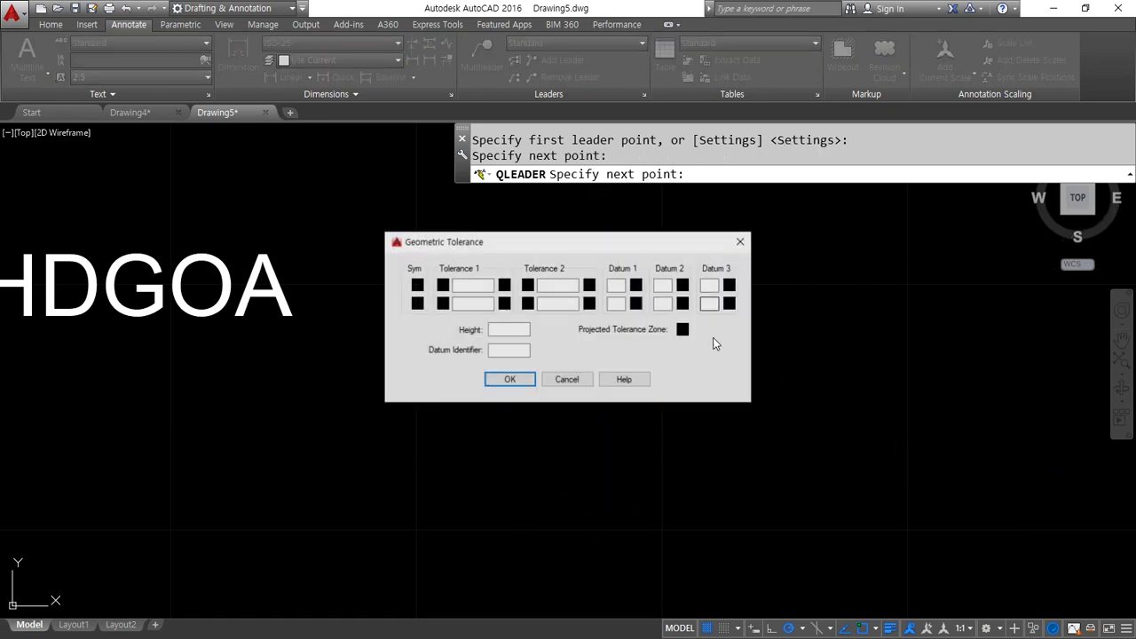
Define the leader's geometric tolerance with the concentricity symbol, a diameter tolerance of 0.325 and primary datum A
{"action": "left_click", "coordinate": [416, 286]}
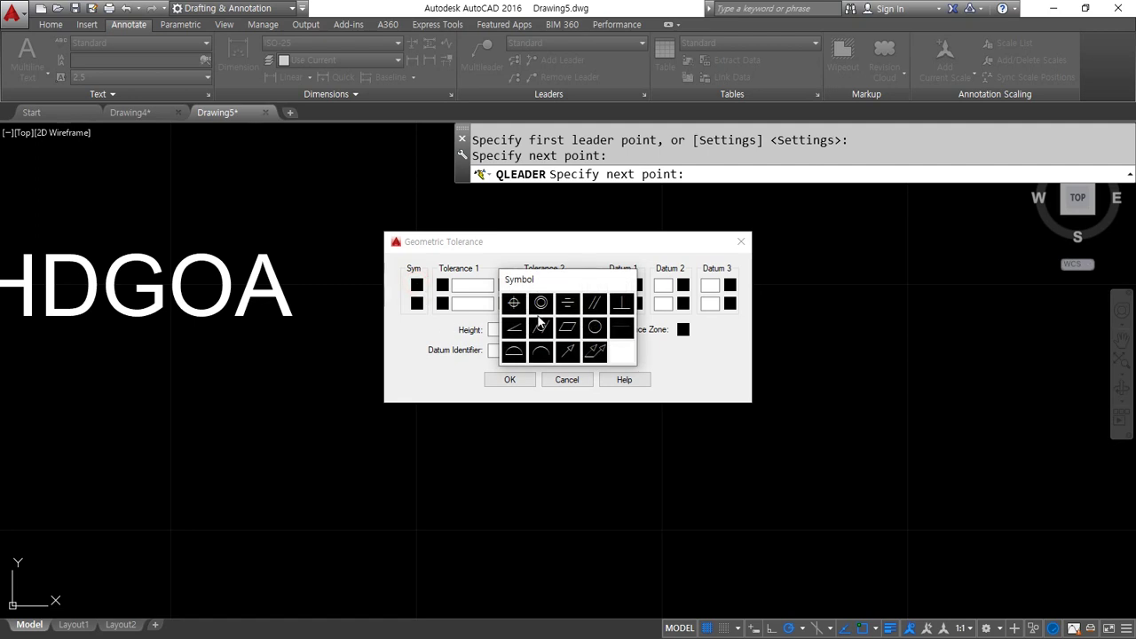
{"action": "left_click", "coordinate": [542, 304]}
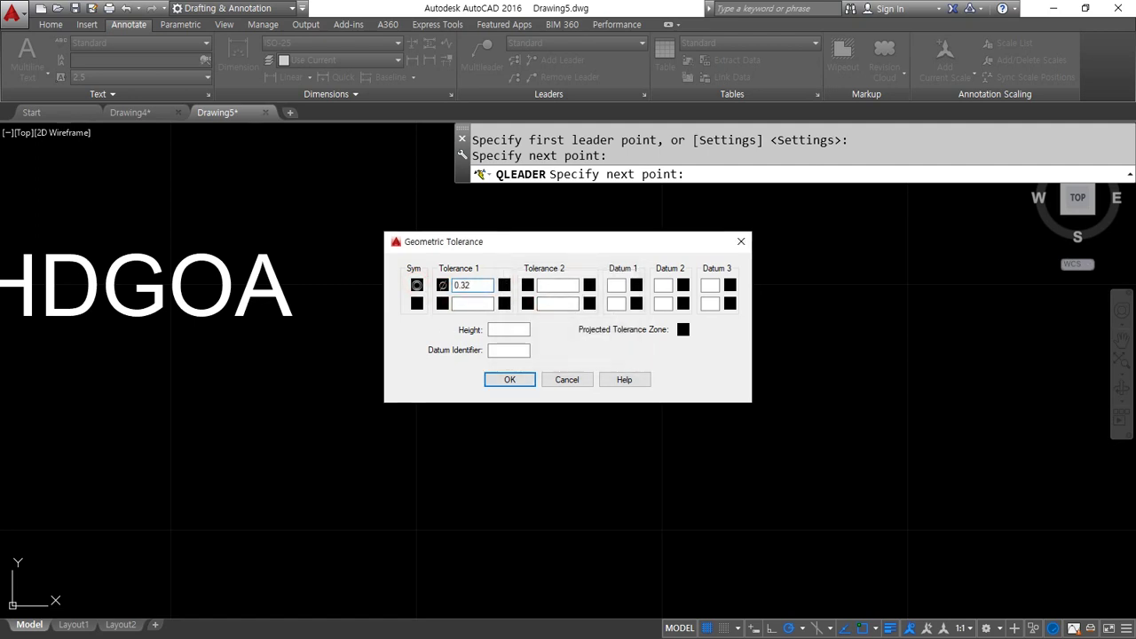
{"action": "left_click", "coordinate": [618, 285]}
{"action": "type", "text": "a"}
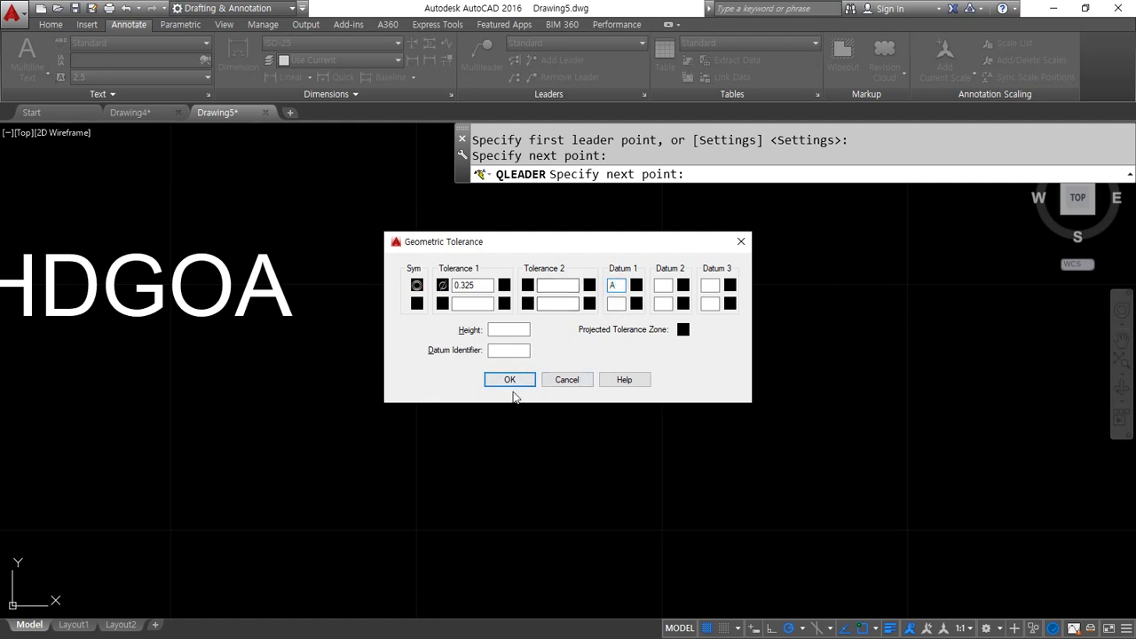
{"action": "left_click", "coordinate": [511, 382]}
{"action": "scroll", "coordinate": [657, 387], "scroll_direction": "down", "scroll_amount": 2}
{"action": "middle_click_drag", "start_coordinate": [723, 393], "coordinate": [411, 347]}
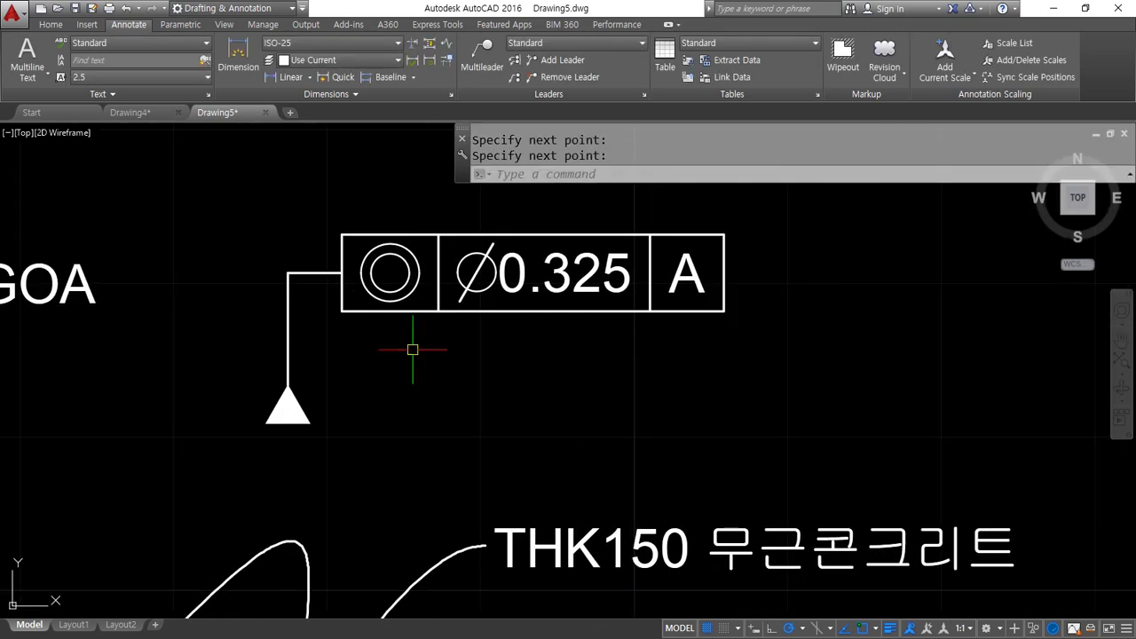
{"action": "mouse_move", "coordinate": [297, 425]}
{"action": "left_mouse_down"}
{"action": "mouse_move", "coordinate": [116, 424]}
{"action": "mouse_move", "coordinate": [909, 423]}
{"action": "left_mouse_up"}
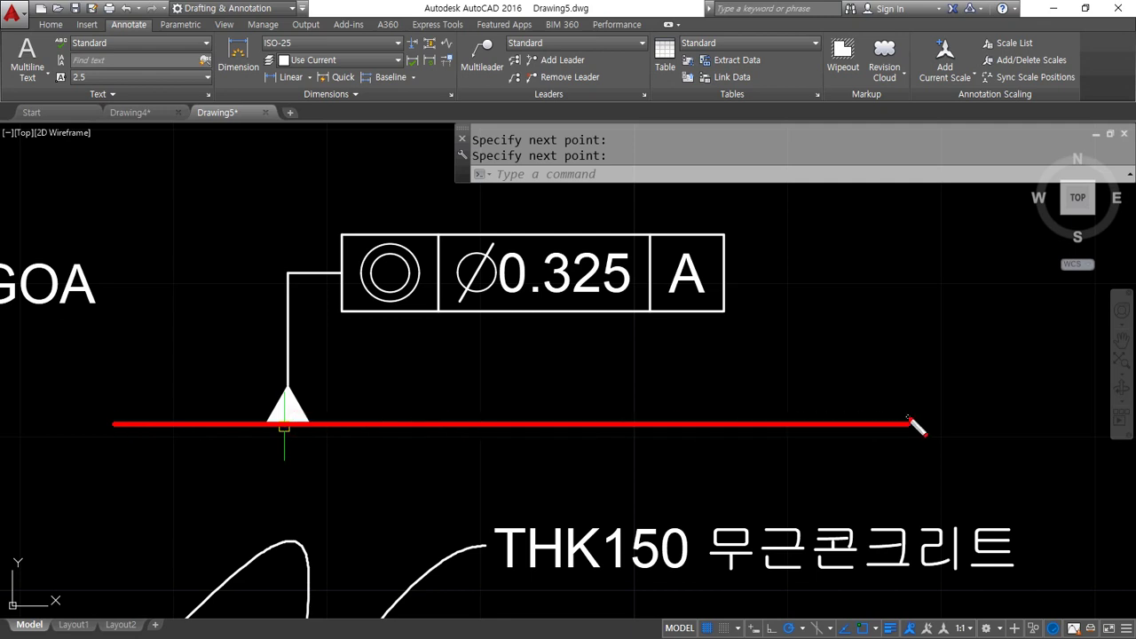
{"action": "mouse_move", "coordinate": [395, 313]}
{"action": "left_mouse_down"}
{"action": "mouse_move", "coordinate": [430, 271]}
{"action": "mouse_move", "coordinate": [406, 318]}
{"action": "left_mouse_up"}
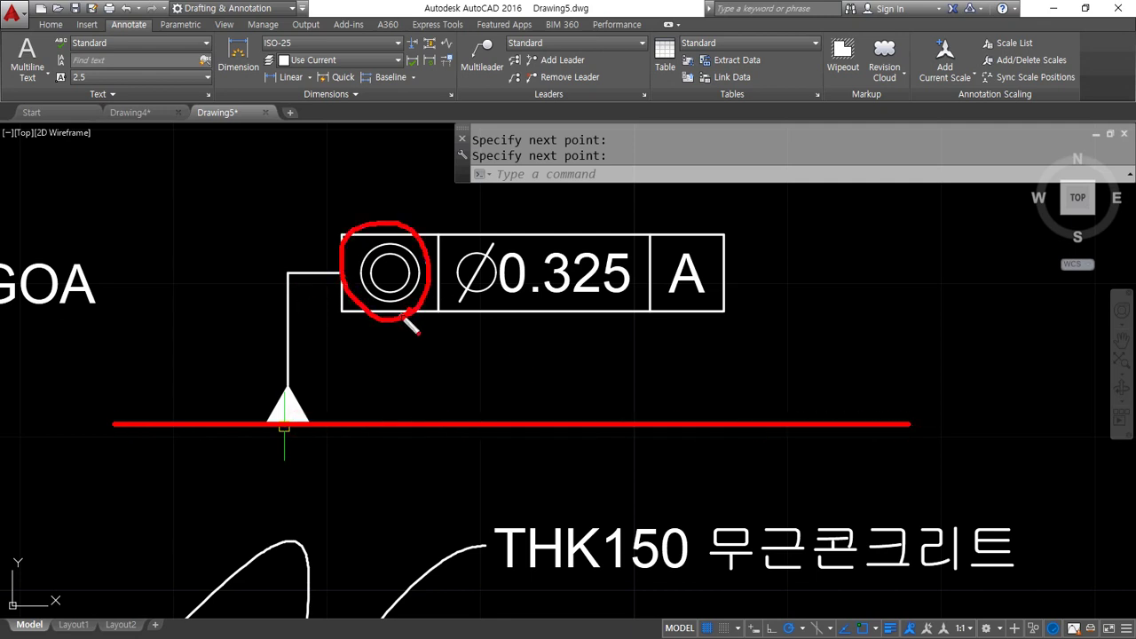
{"action": "left_click_drag", "start_coordinate": [475, 306], "coordinate": [606, 314]}
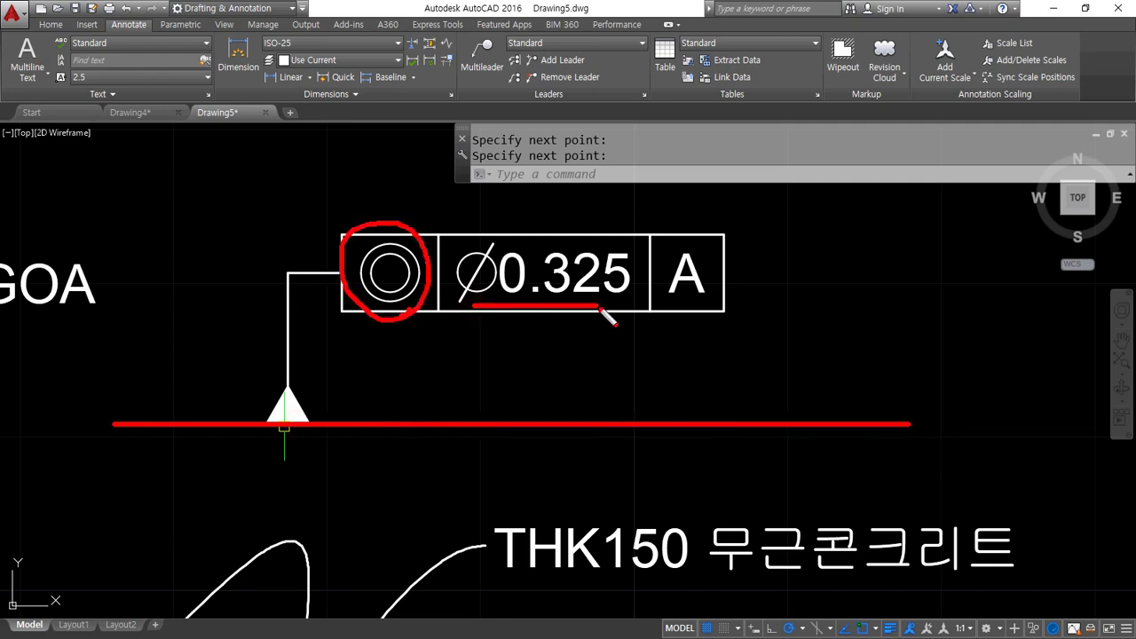
{"action": "left_click_drag", "start_coordinate": [680, 310], "coordinate": [715, 299]}
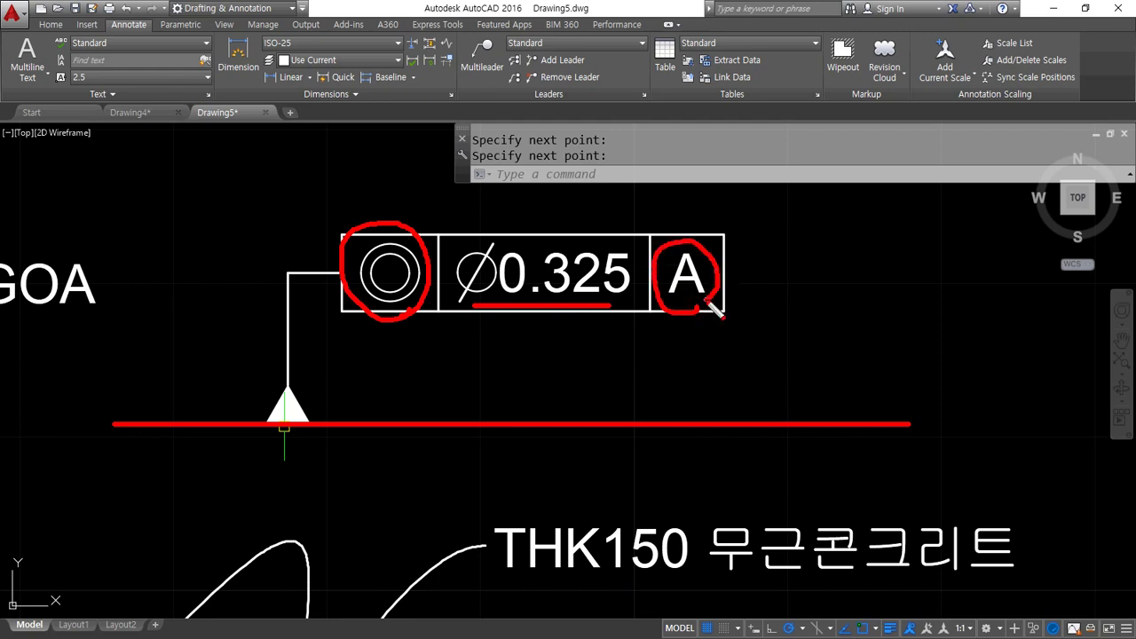